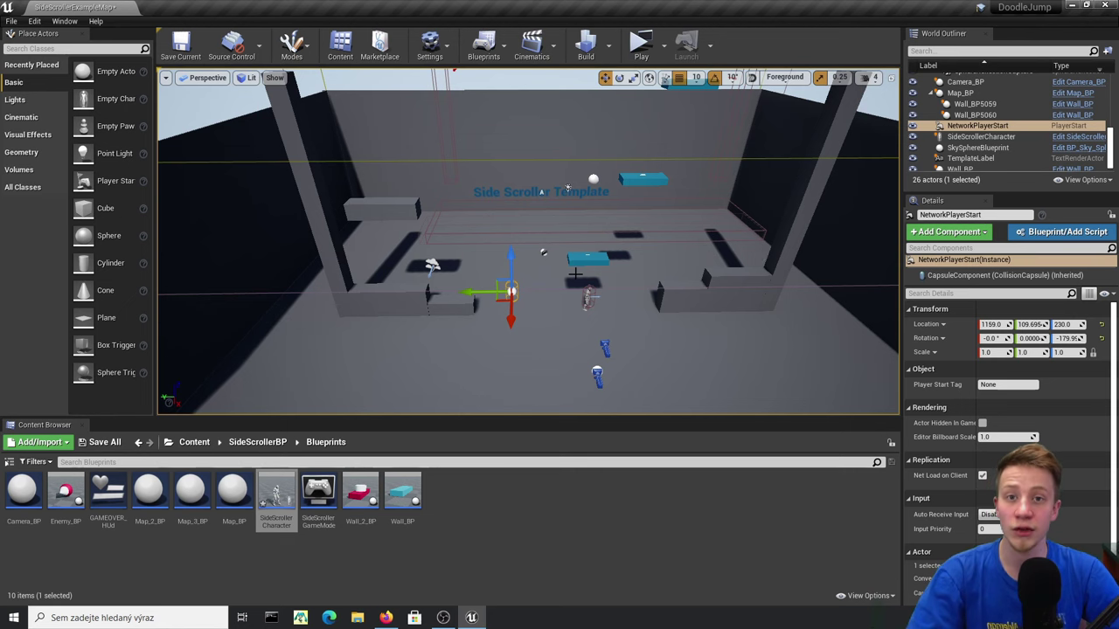
# - Play the finished DoodleJump game in a preview window, steering the jumping character between the platforms
pyautogui.click(639, 42)
pyautogui.press('space')
pyautogui.press('a')
pyautogui.press('d')
pyautogui.press('Left')
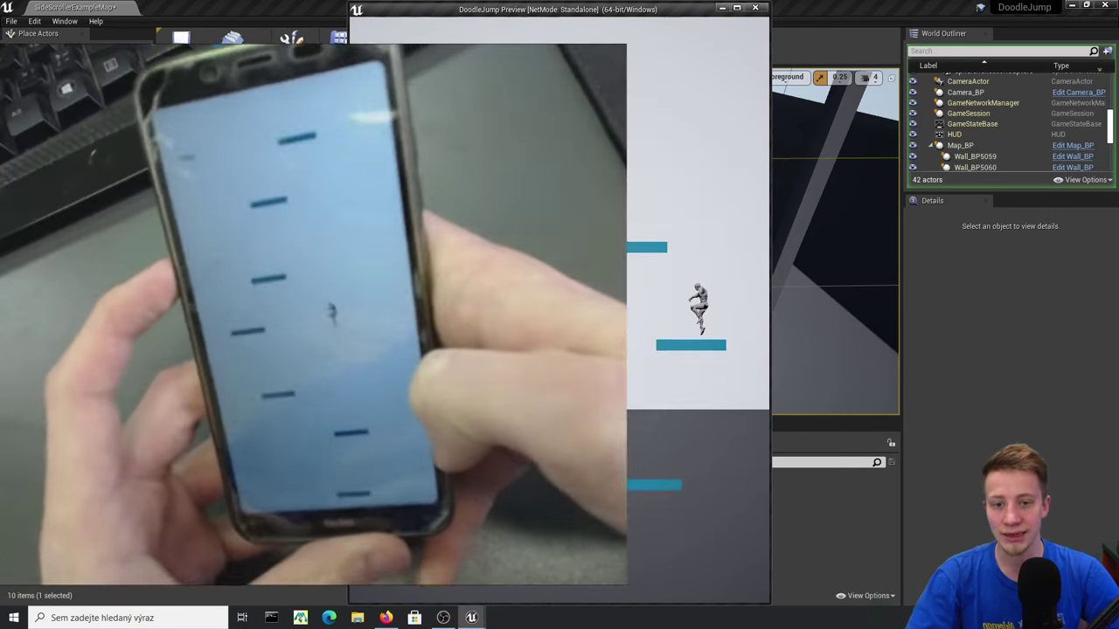
pyautogui.press('a')
pyautogui.press('d')
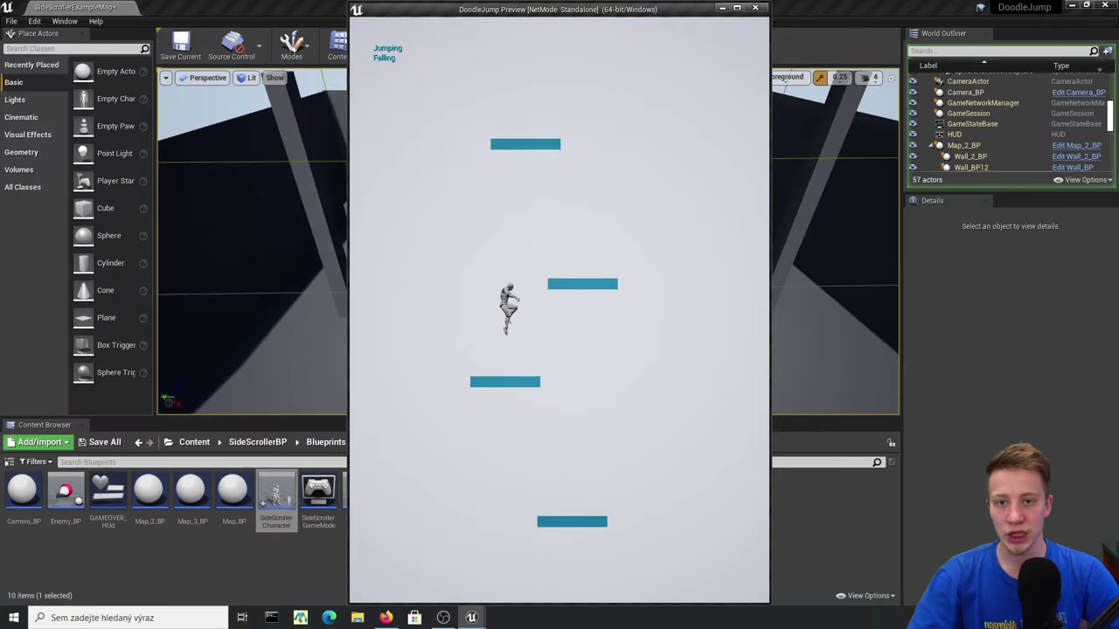
pyautogui.press('d')
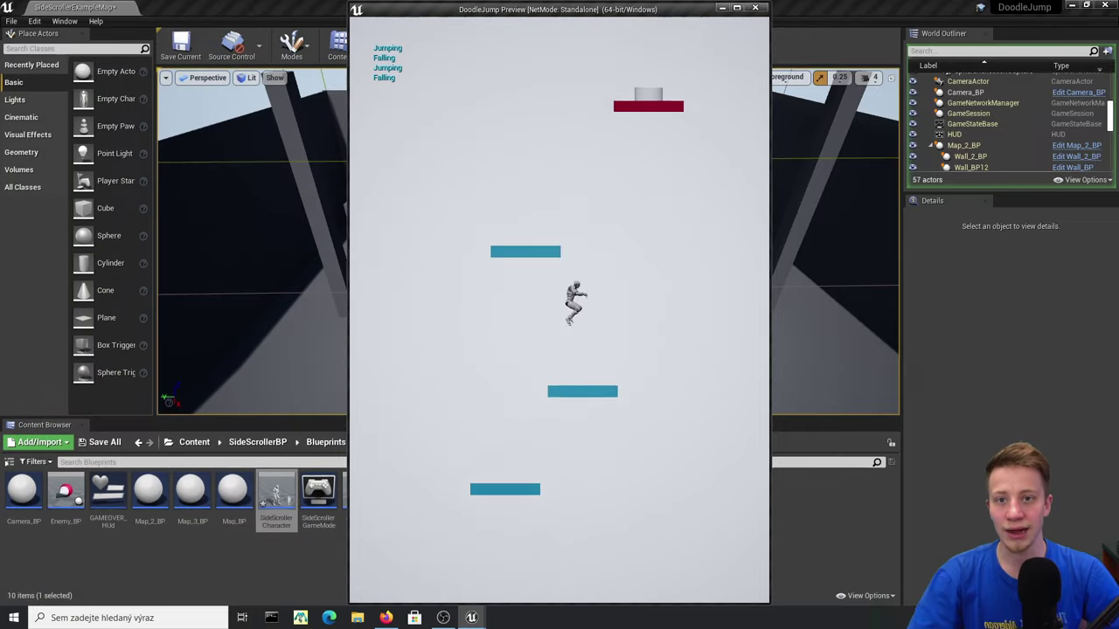
pyautogui.press('a')
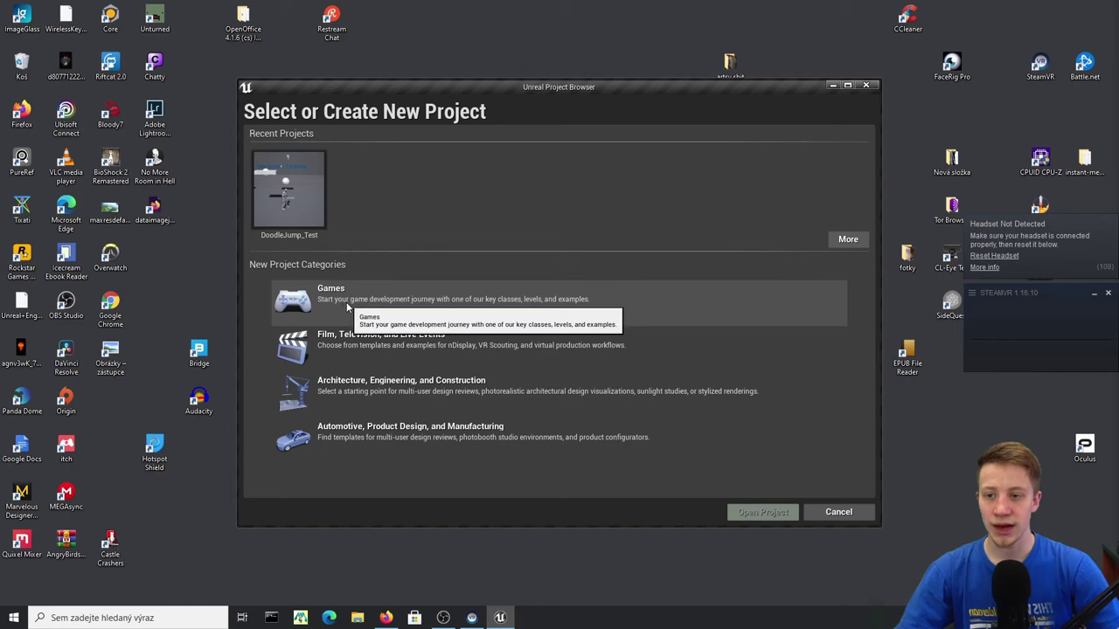
# - Start a new project in the Games category based on the Side Scroller template
pyautogui.click(367, 306)
pyautogui.click(674, 511)
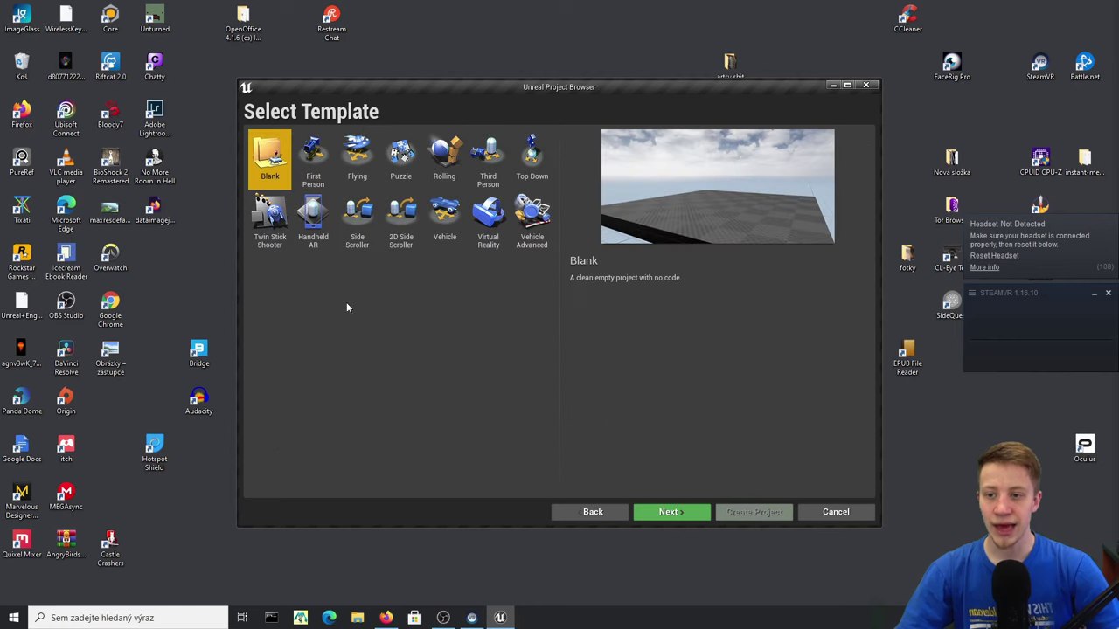
pyautogui.click(356, 219)
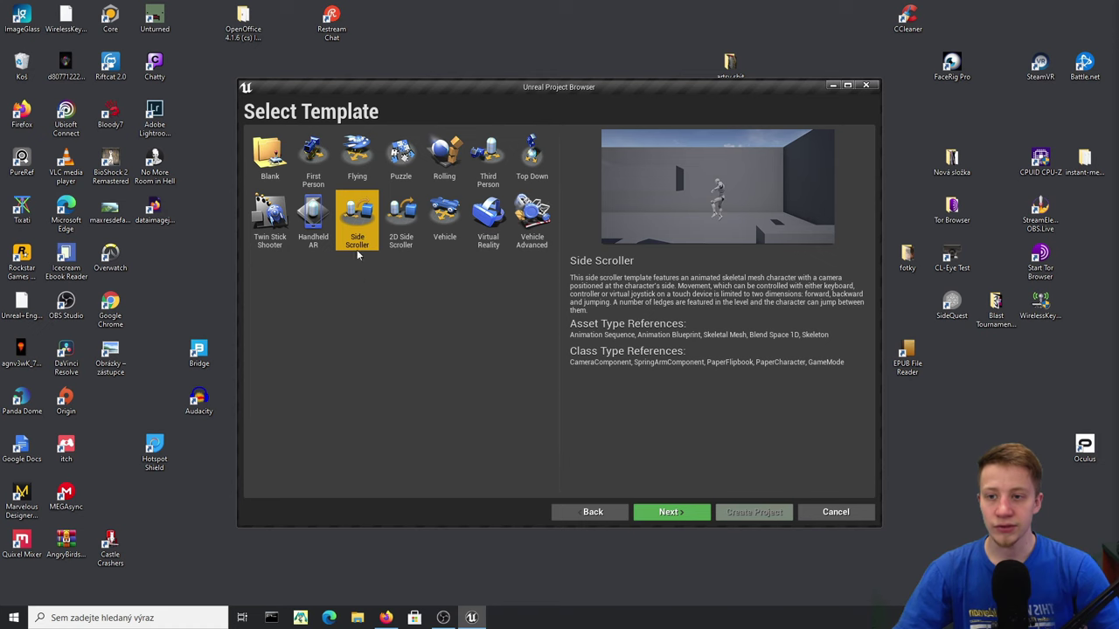
pyautogui.click(672, 513)
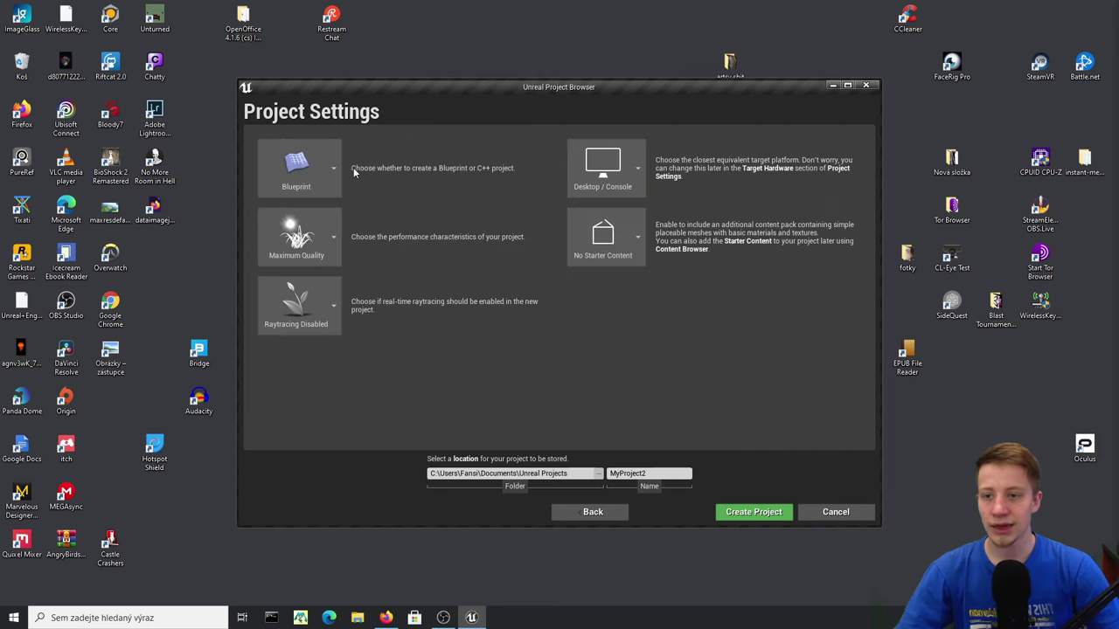
# - Configure the Blueprint project for Mobile / Tablet with Scalable 3D or 2D quality and no starter content, and name it DoodleJump
pyautogui.click(633, 166)
pyautogui.click(614, 306)
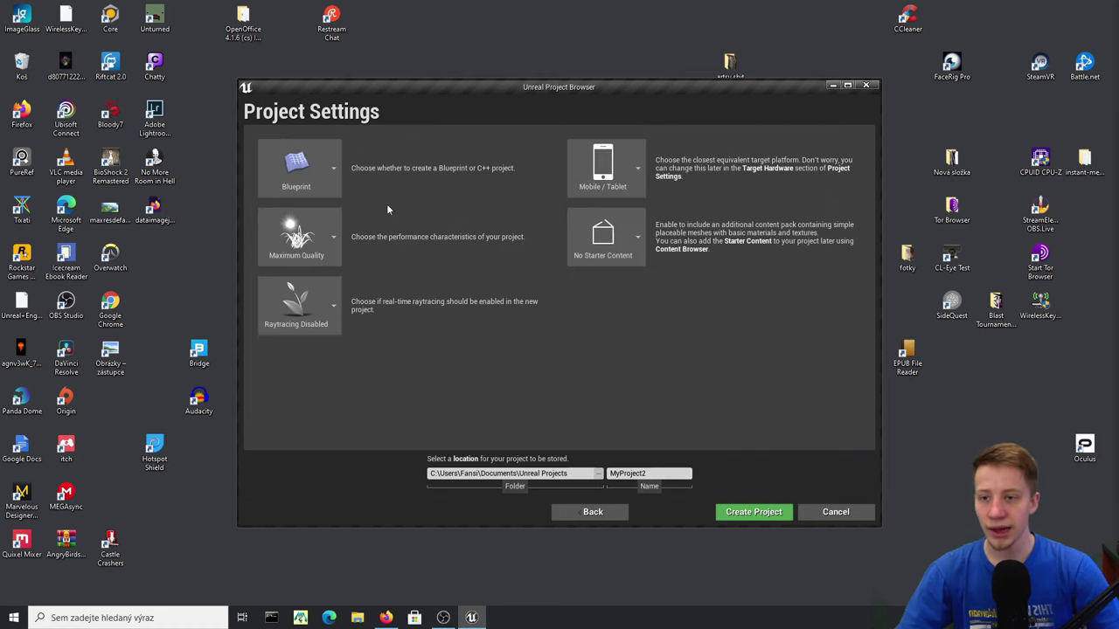
pyautogui.click(280, 229)
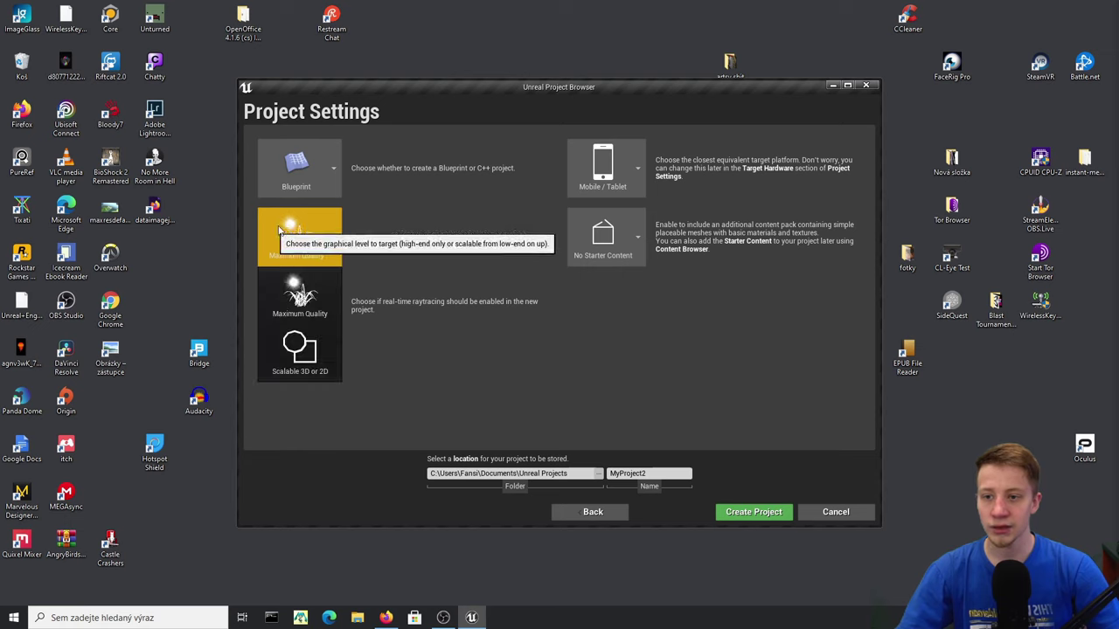
pyautogui.click(298, 369)
pyautogui.click(591, 250)
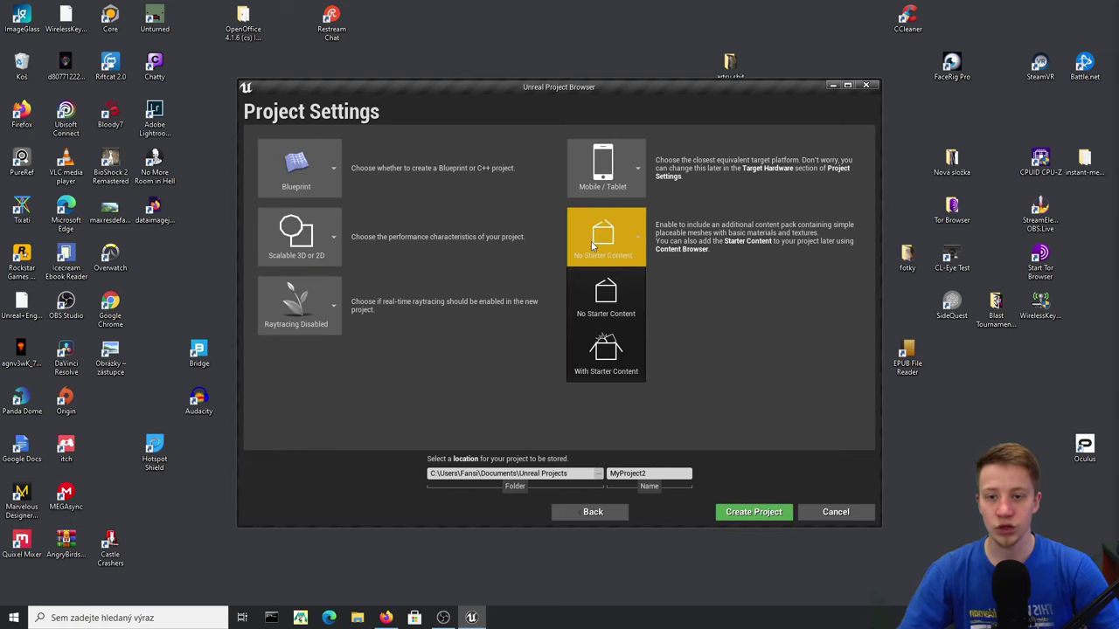
pyautogui.click(716, 259)
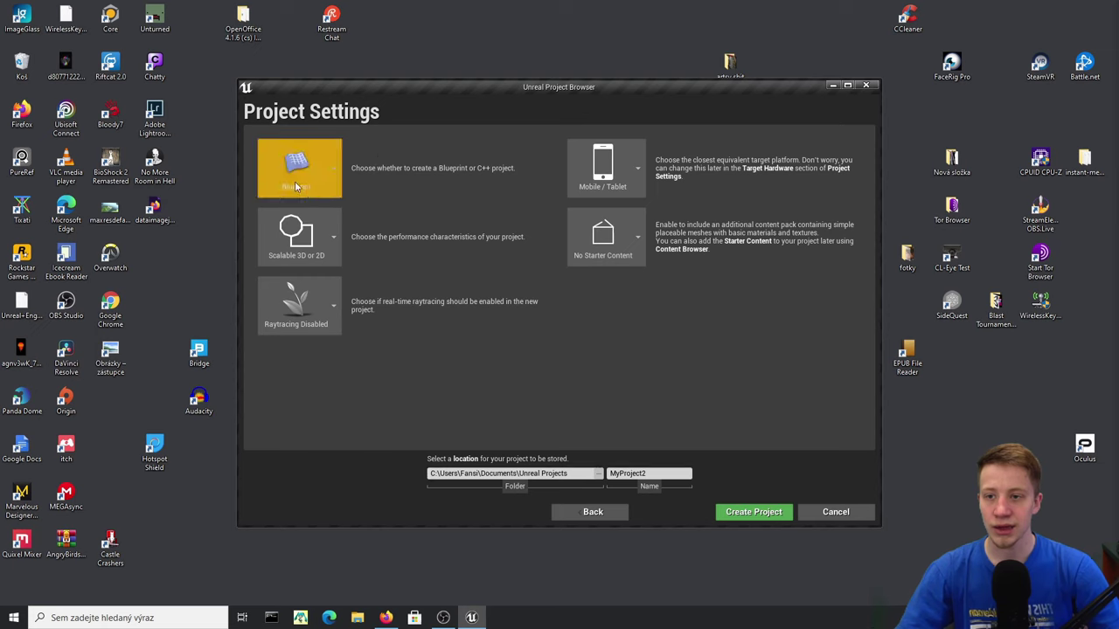
pyautogui.click(672, 473)
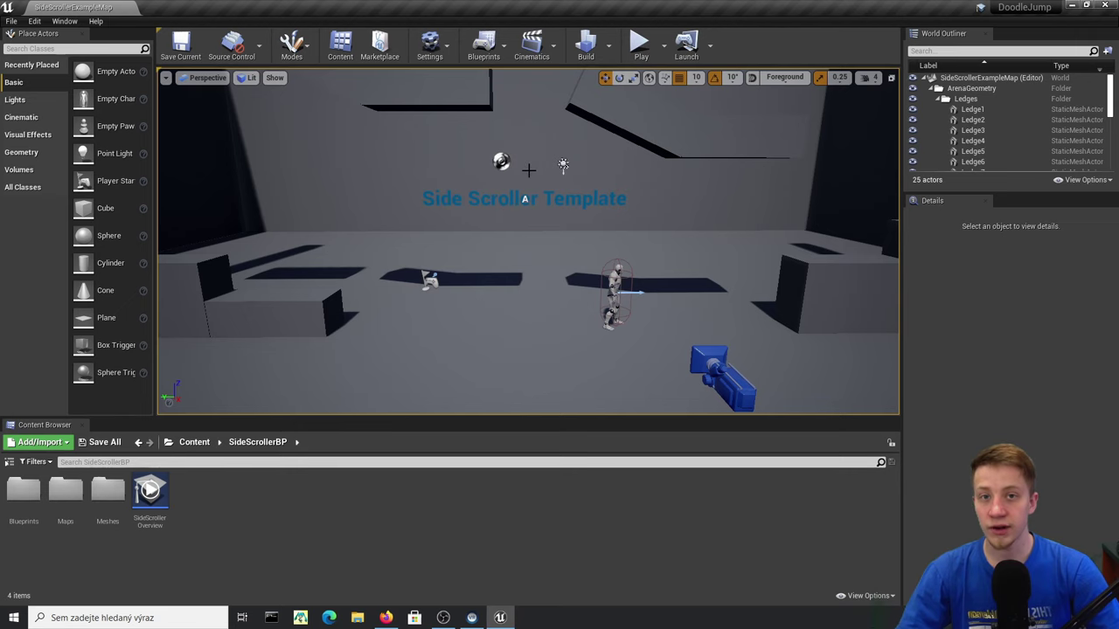
# - Search the project settings for "render", look through the matching rendering options, and clear the search
pyautogui.click(35, 22)
pyautogui.click(105, 182)
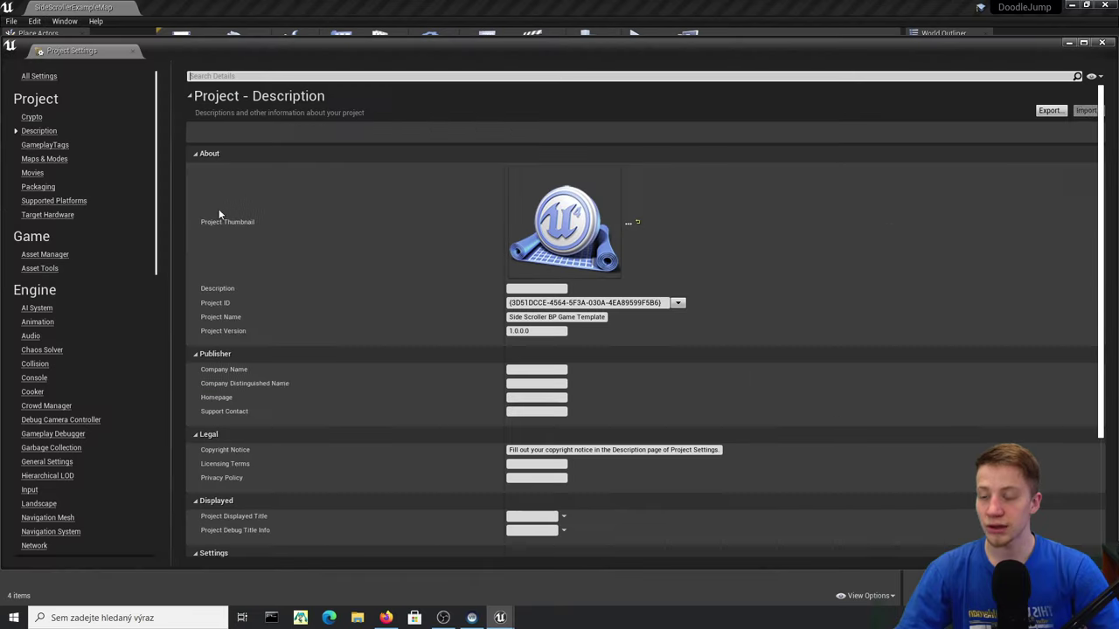
pyautogui.click(282, 76)
pyautogui.write('render')
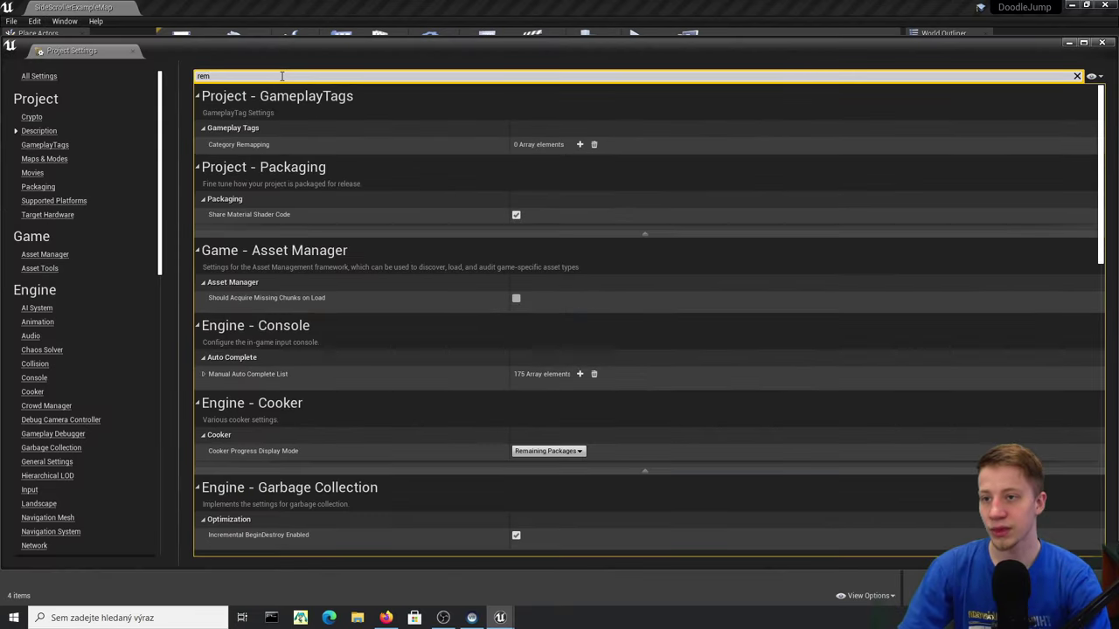
pyautogui.scroll(-5, 309, 360)
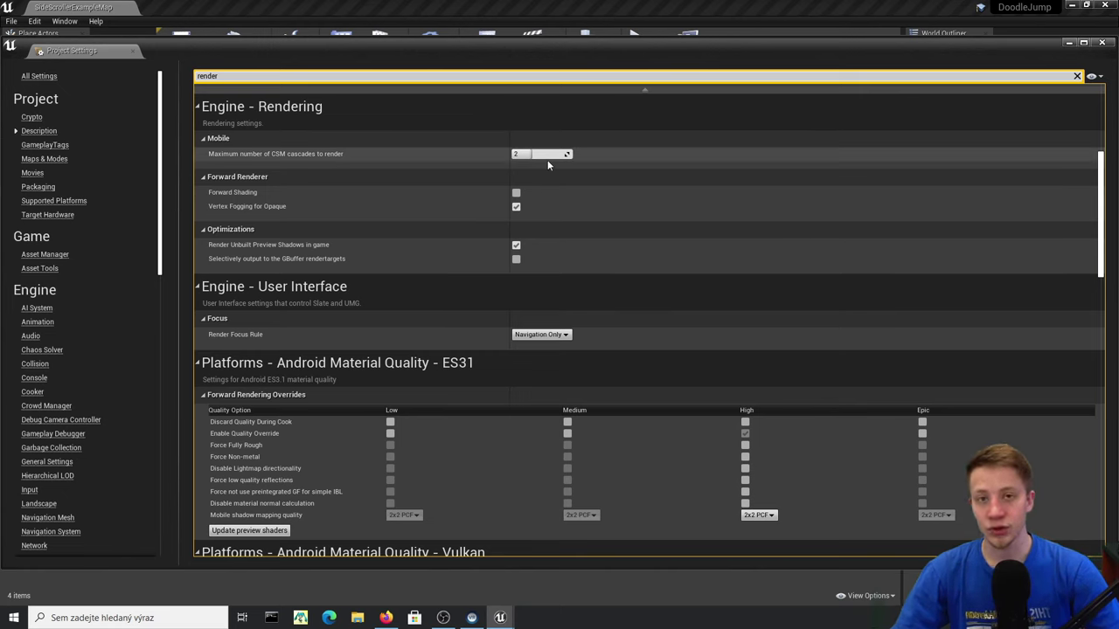
pyautogui.scroll(2, 577, 280)
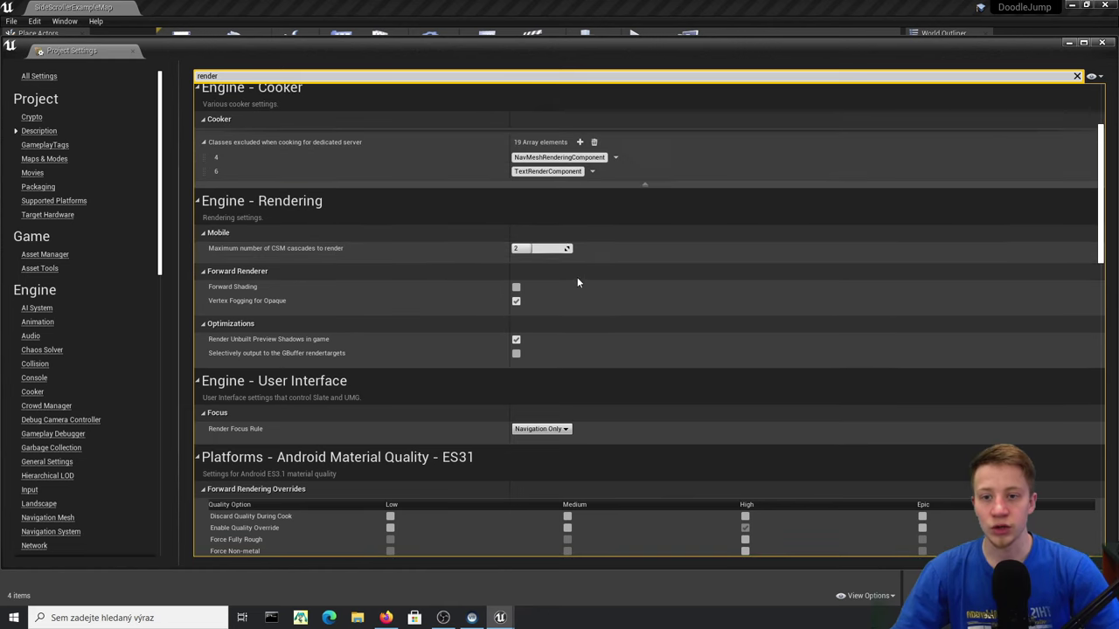
pyautogui.scroll(3, 525, 367)
pyautogui.scroll(2, 345, 96)
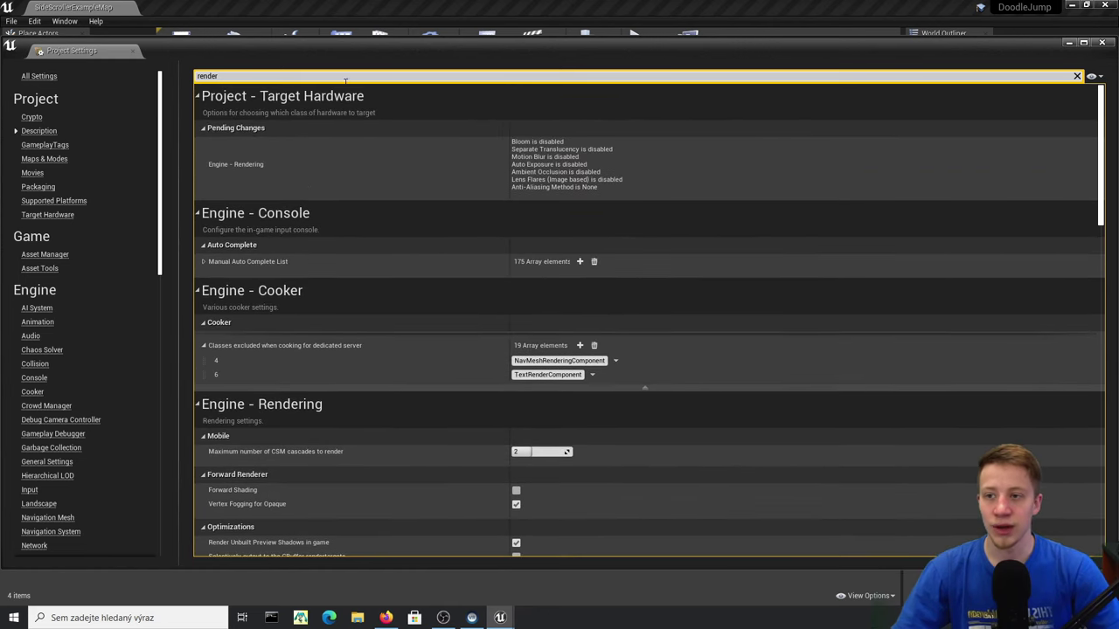
pyautogui.moveTo(228, 80); pyautogui.dragTo(122, 84)
pyautogui.press('BackSpace')
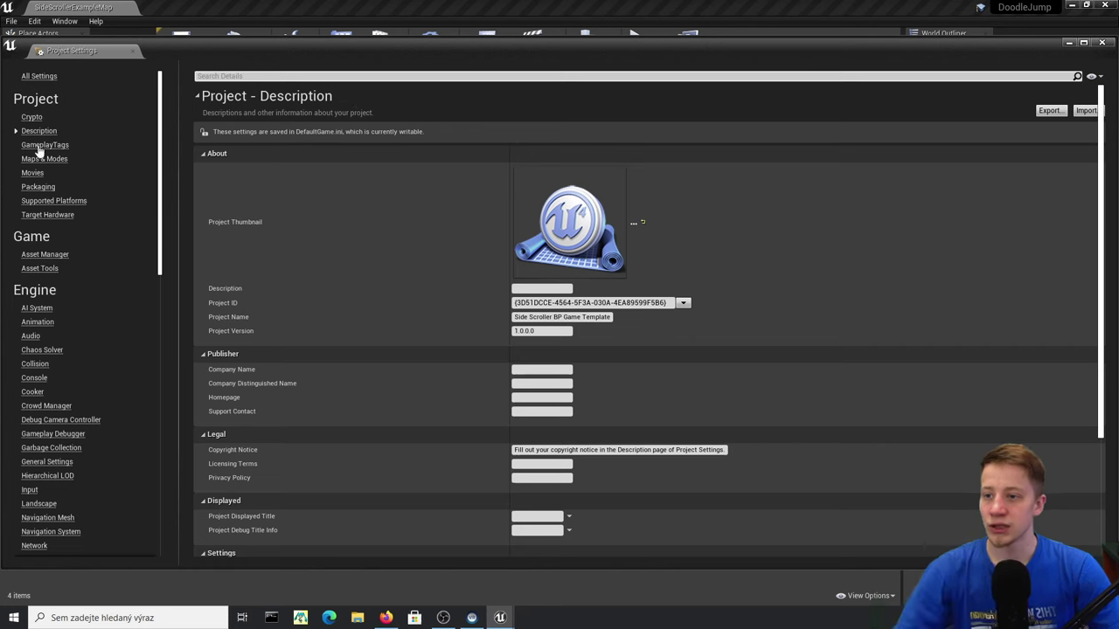
# - Examine the Android platform settings, including APK packaging, app bundles and build options, and close the project settings
pyautogui.scroll(-3, 50, 397)
pyautogui.scroll(-2, 35, 367)
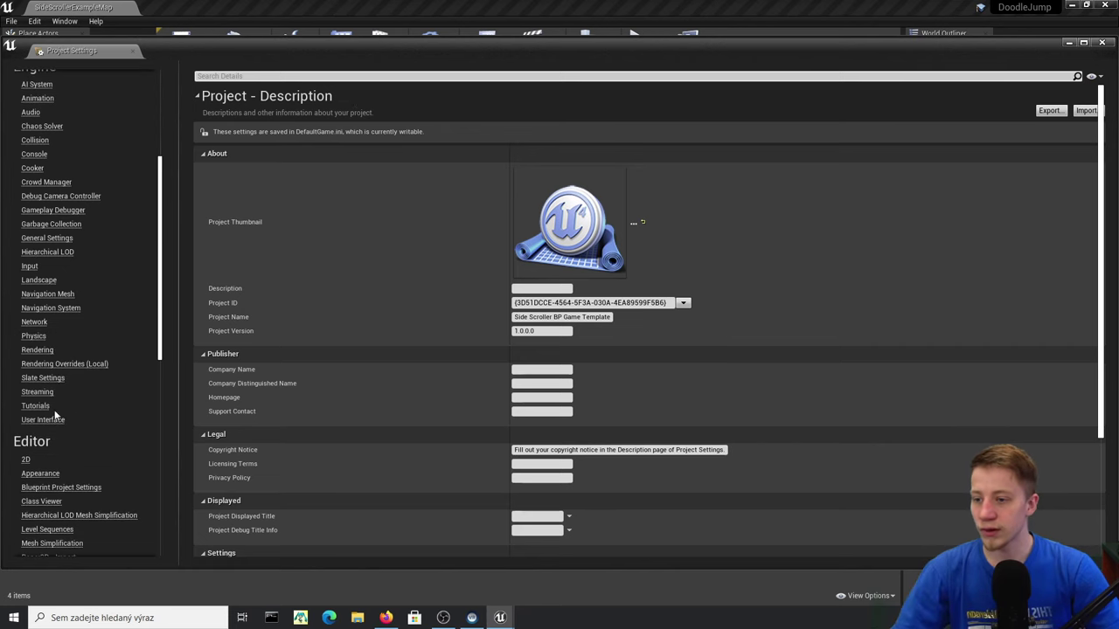
pyautogui.scroll(1, 74, 444)
pyautogui.scroll(-5, 74, 445)
pyautogui.scroll(-2, 75, 444)
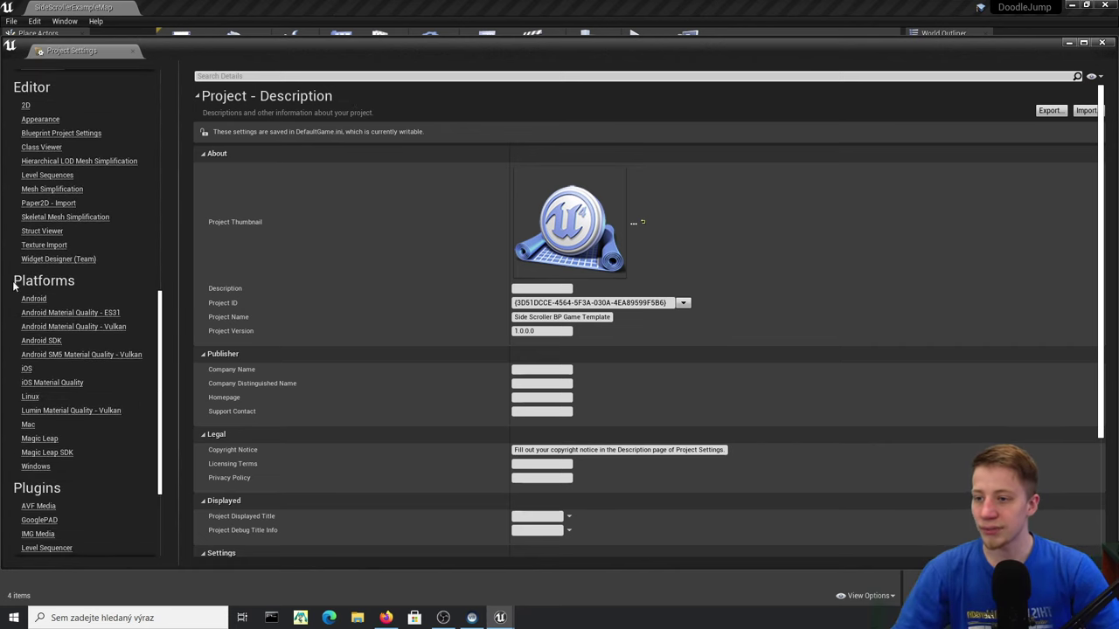
pyautogui.click(34, 299)
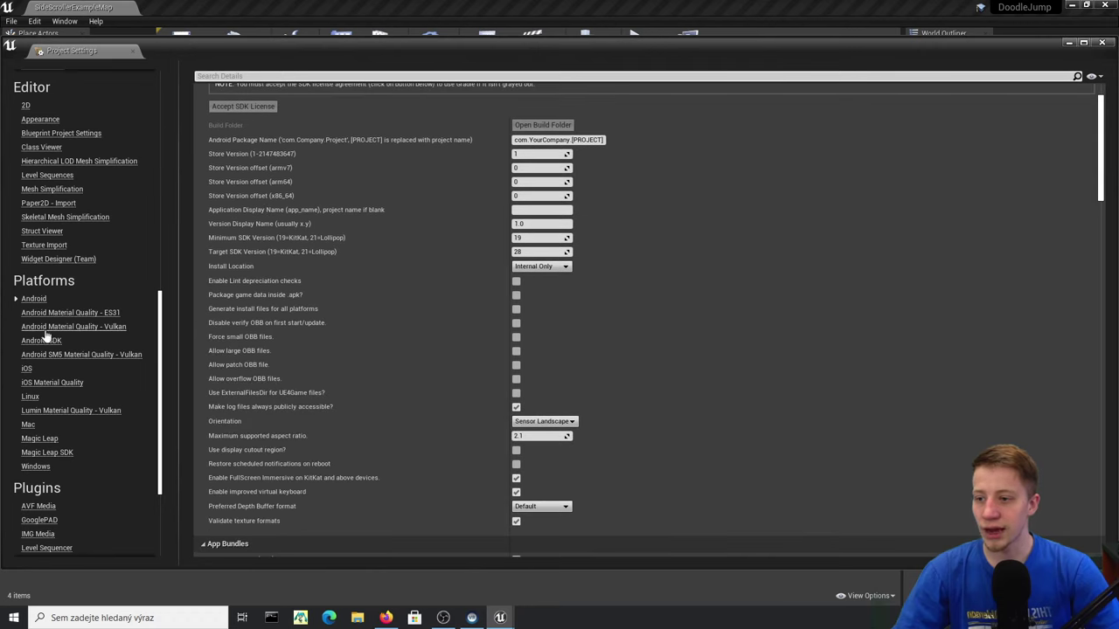
pyautogui.scroll(-3, 409, 289)
pyautogui.scroll(3, 382, 274)
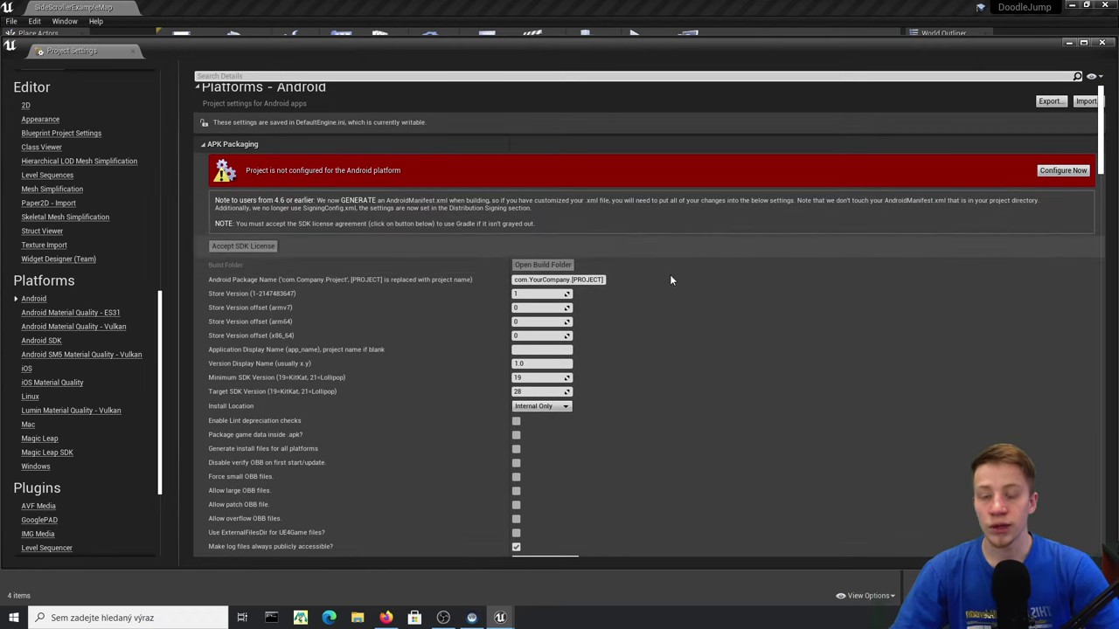
pyautogui.scroll(-3, 524, 279)
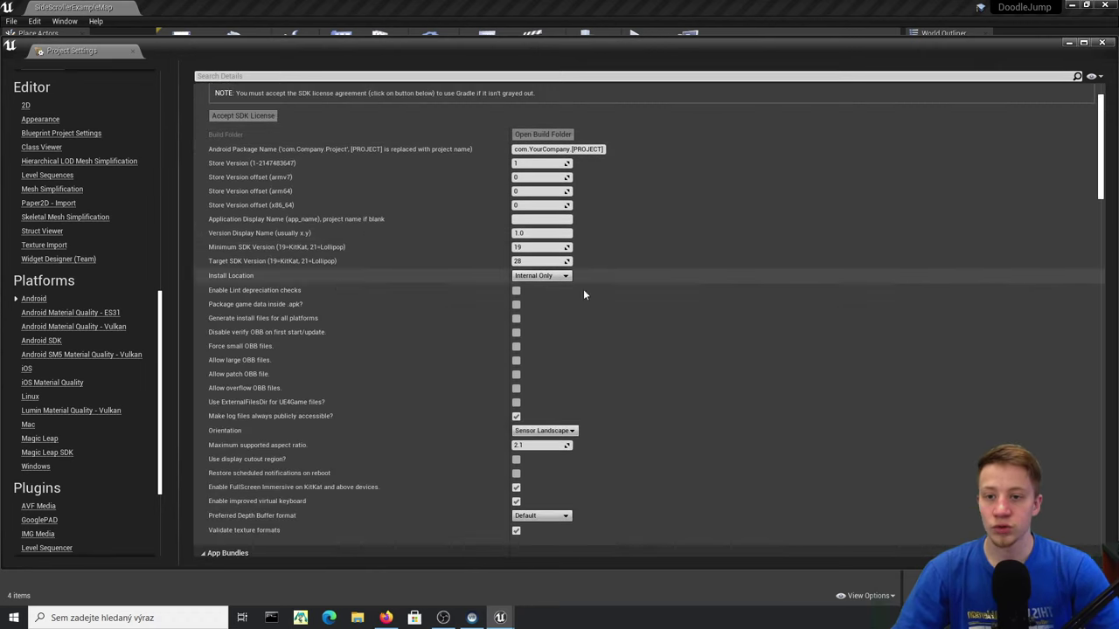
pyautogui.scroll(-1, 490, 393)
pyautogui.scroll(-4, 465, 419)
pyautogui.scroll(8, 464, 409)
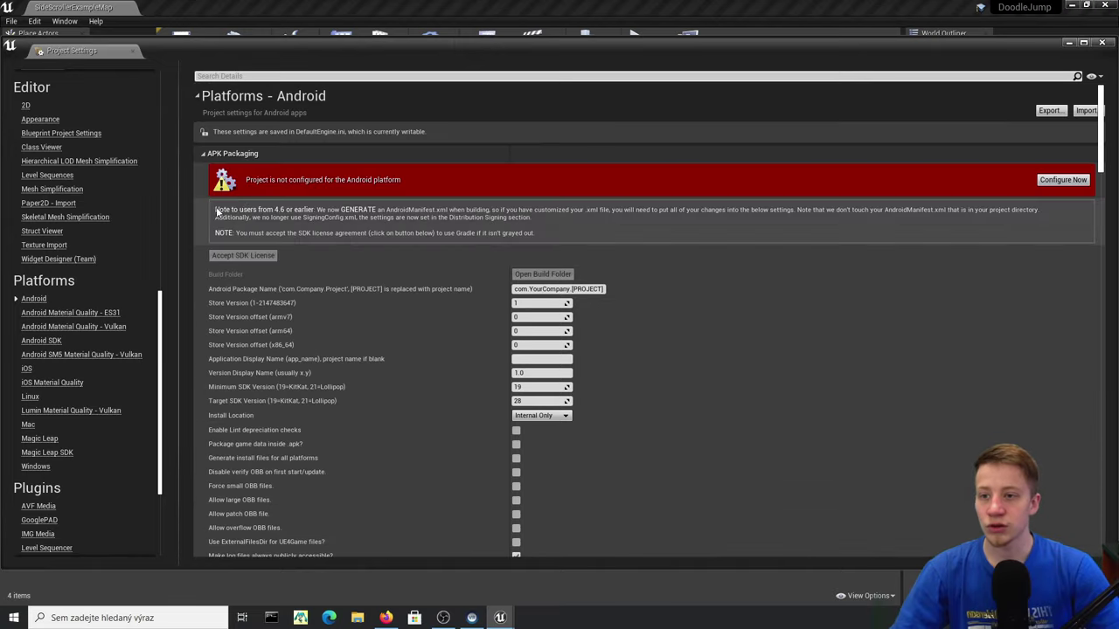
pyautogui.scroll(-10, 750, 261)
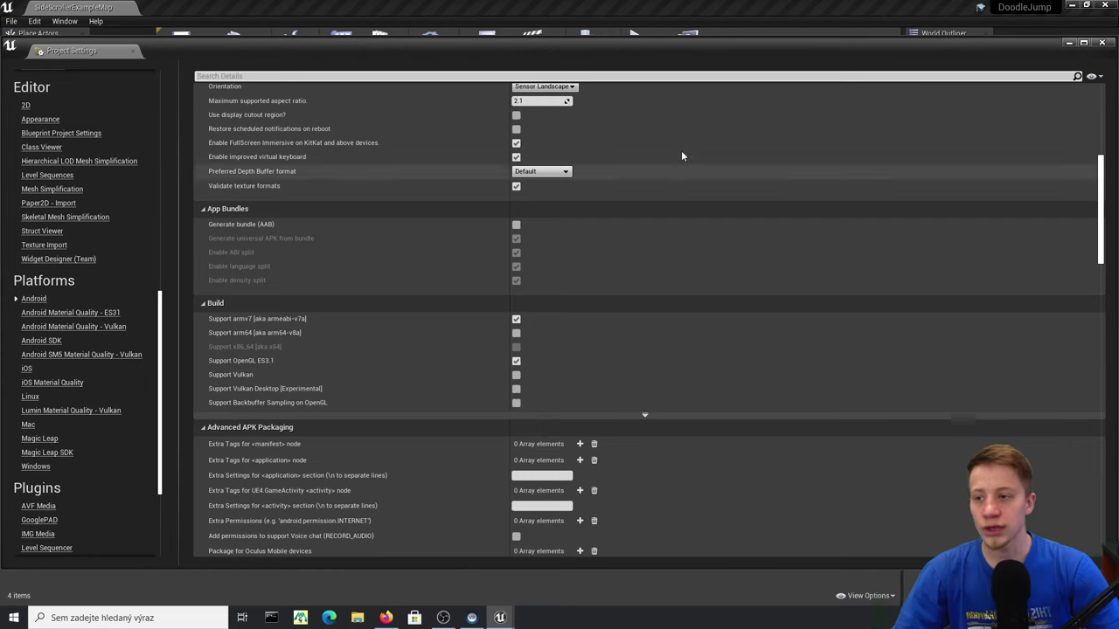
pyautogui.click(1102, 43)
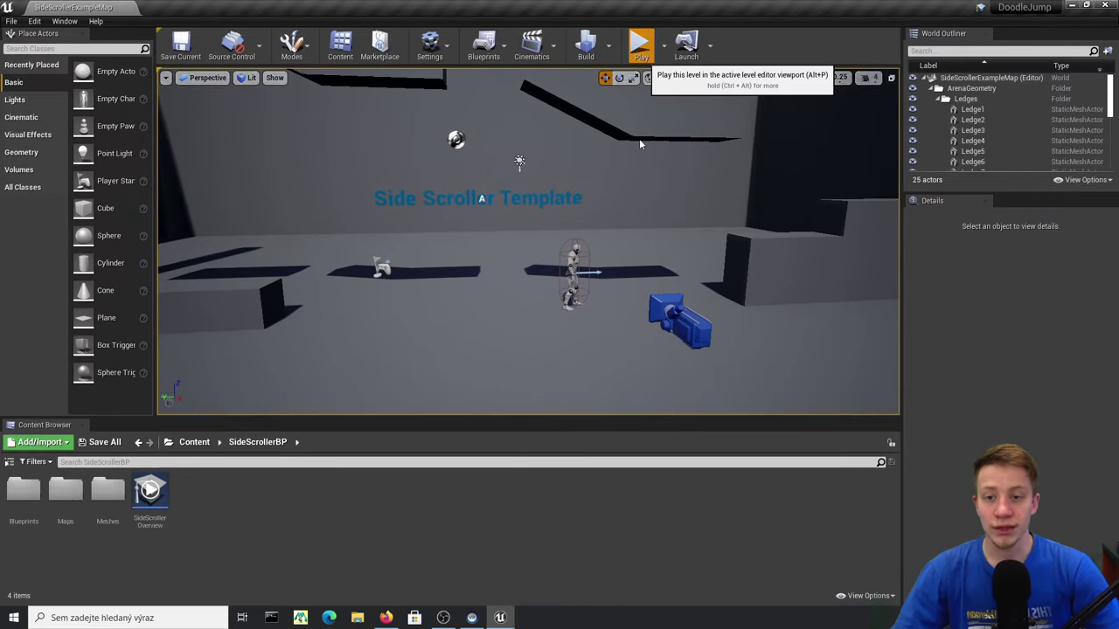
# - Play-test the side scroller level by running and jumping with the character in both directions, and stop the session
pyautogui.click(640, 45)
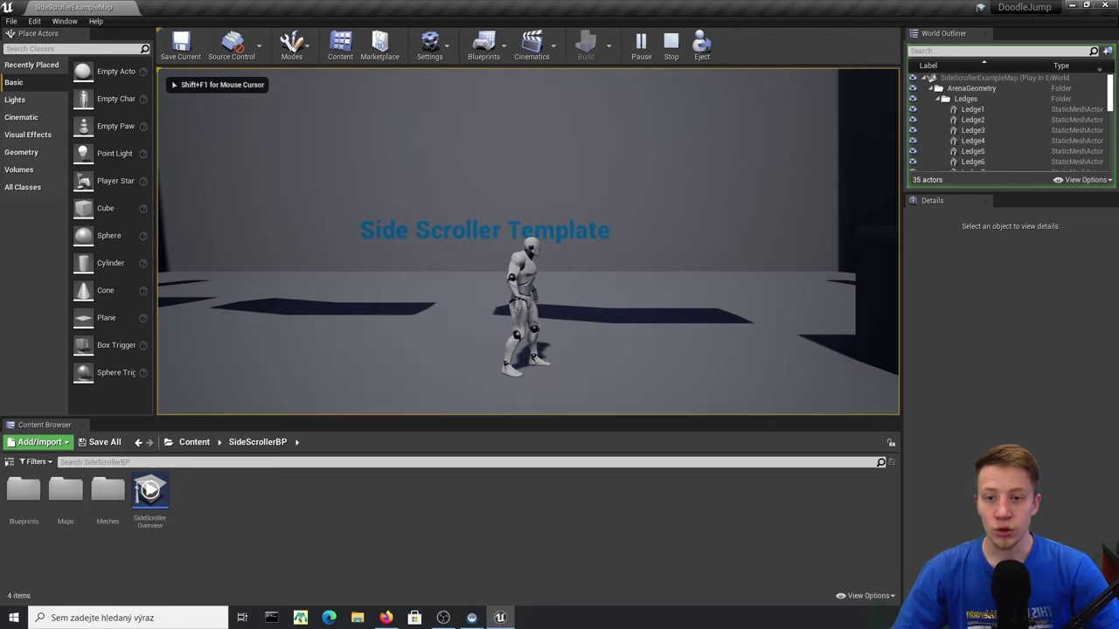
pyautogui.press('space')
pyautogui.press('d')
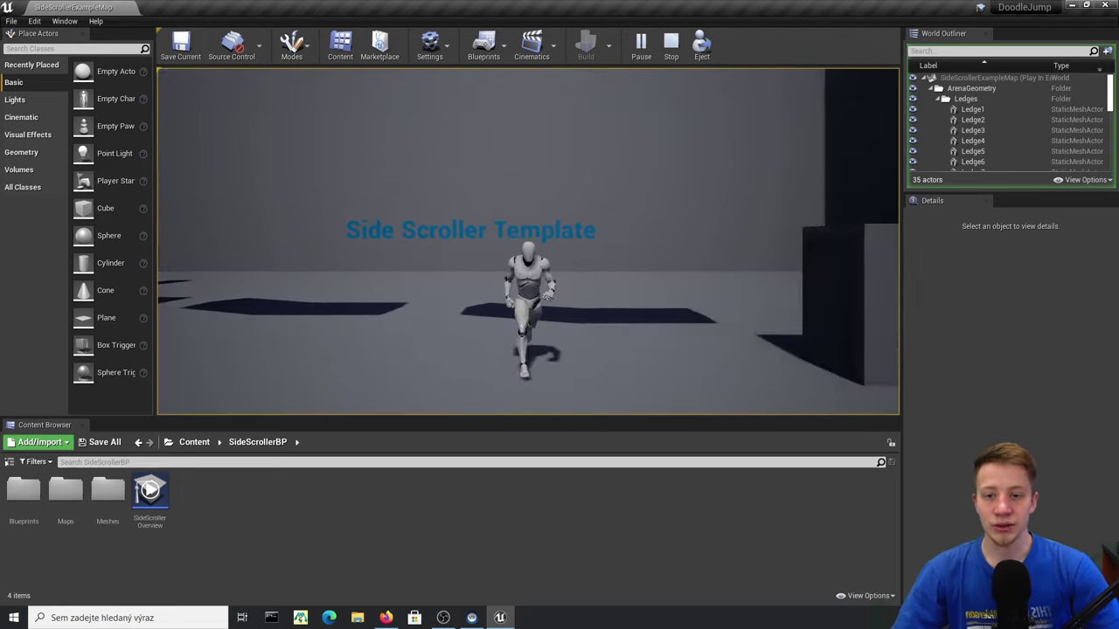
pyautogui.press('space')
pyautogui.press('a')
pyautogui.press('d')
pyautogui.press('space')
pyautogui.press('a')
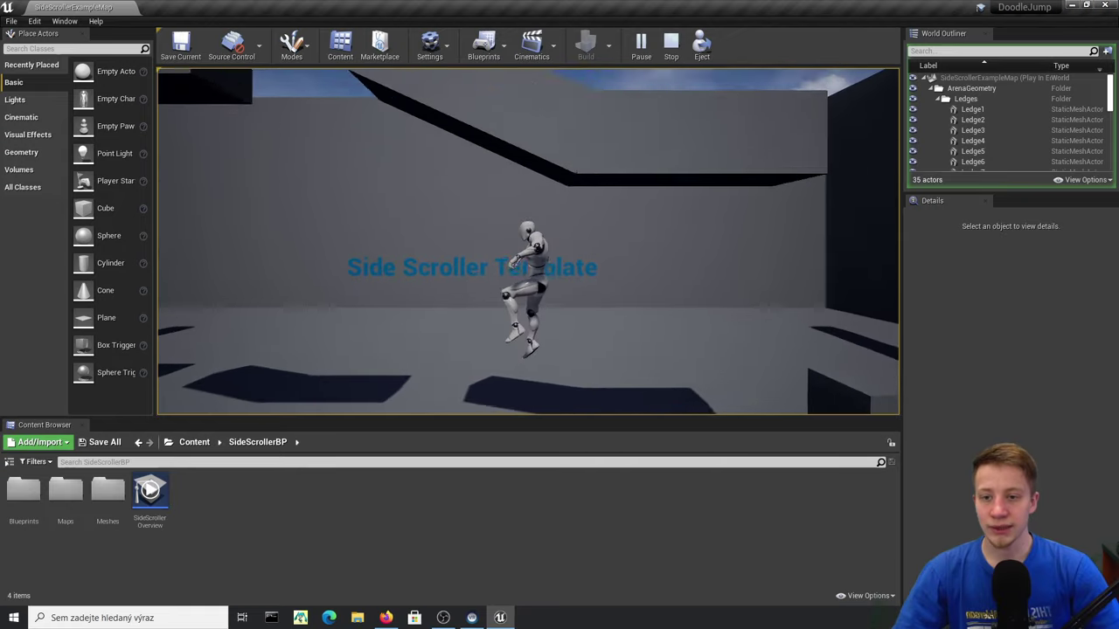
pyautogui.press('d')
pyautogui.press('a')
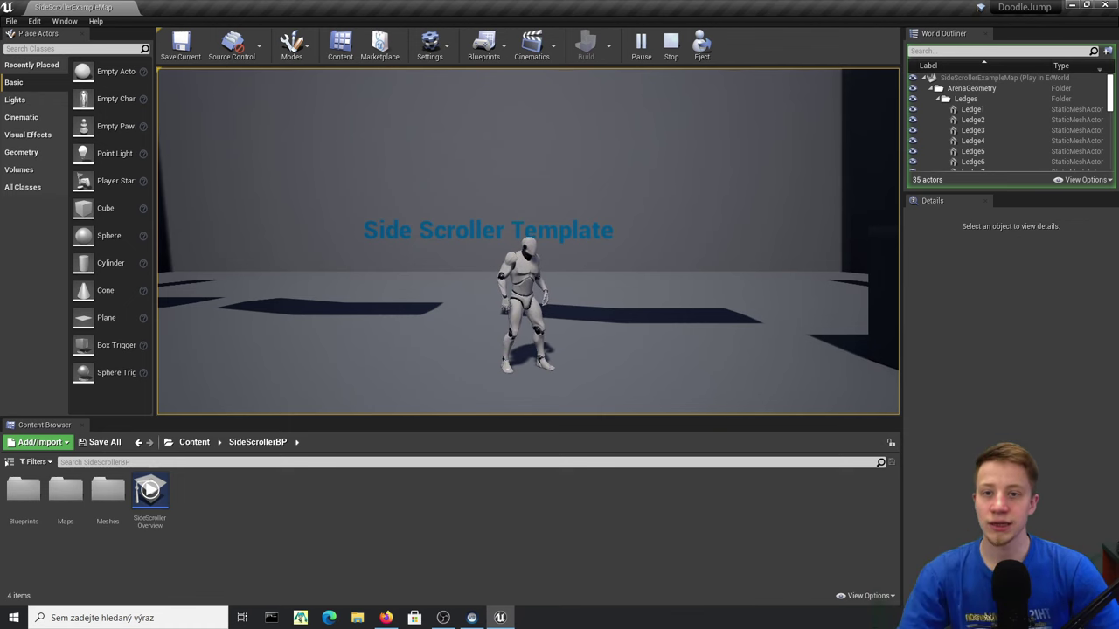
pyautogui.press('Escape')
# - Set the screen orientation to Portrait in the project's Android platform settings
pyautogui.click(36, 22)
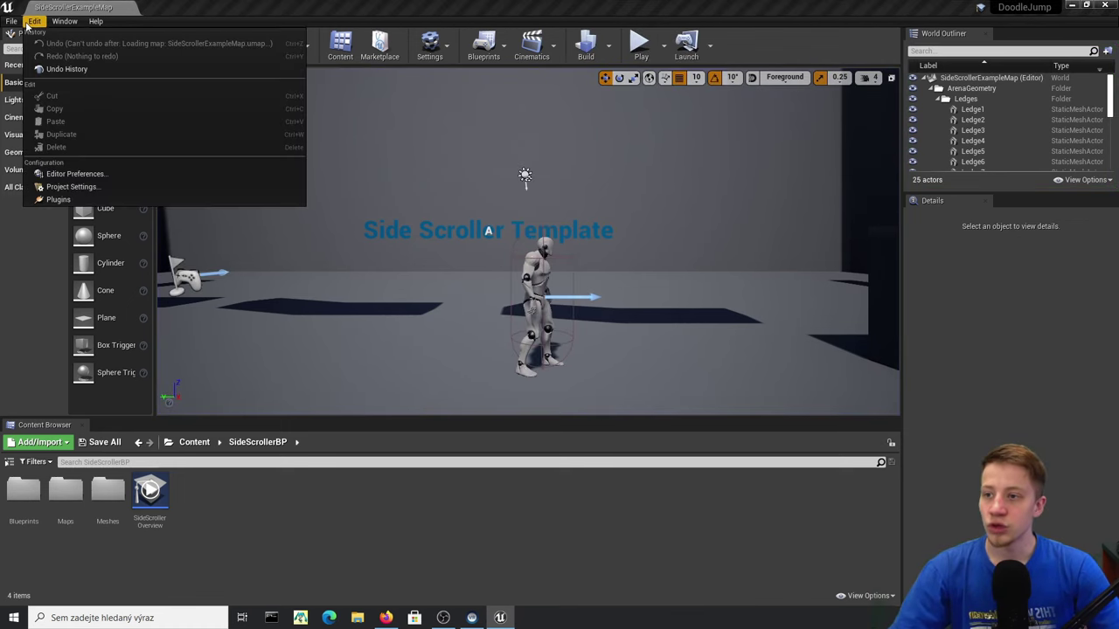
pyautogui.click(74, 187)
pyautogui.scroll(-10, 67, 376)
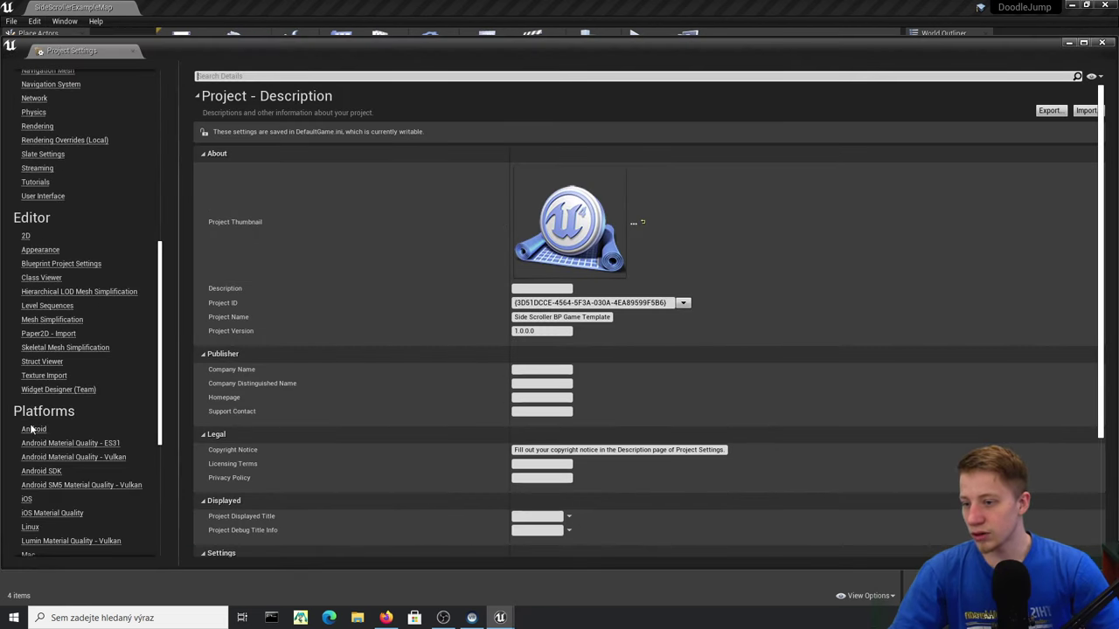
pyautogui.click(32, 428)
pyautogui.scroll(-3, 574, 320)
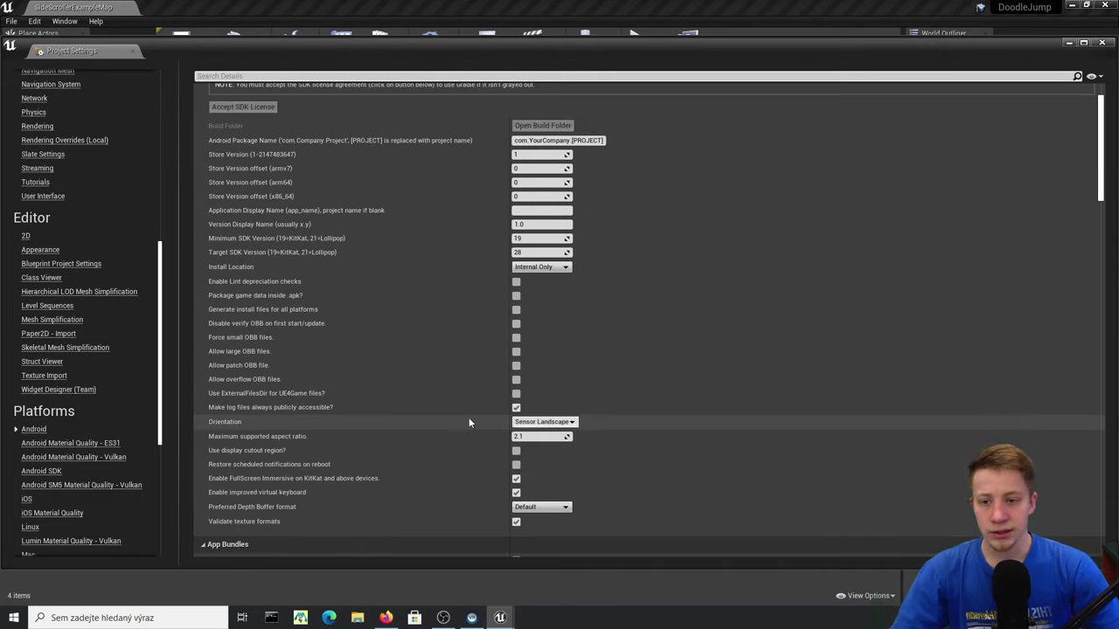
pyautogui.click(546, 423)
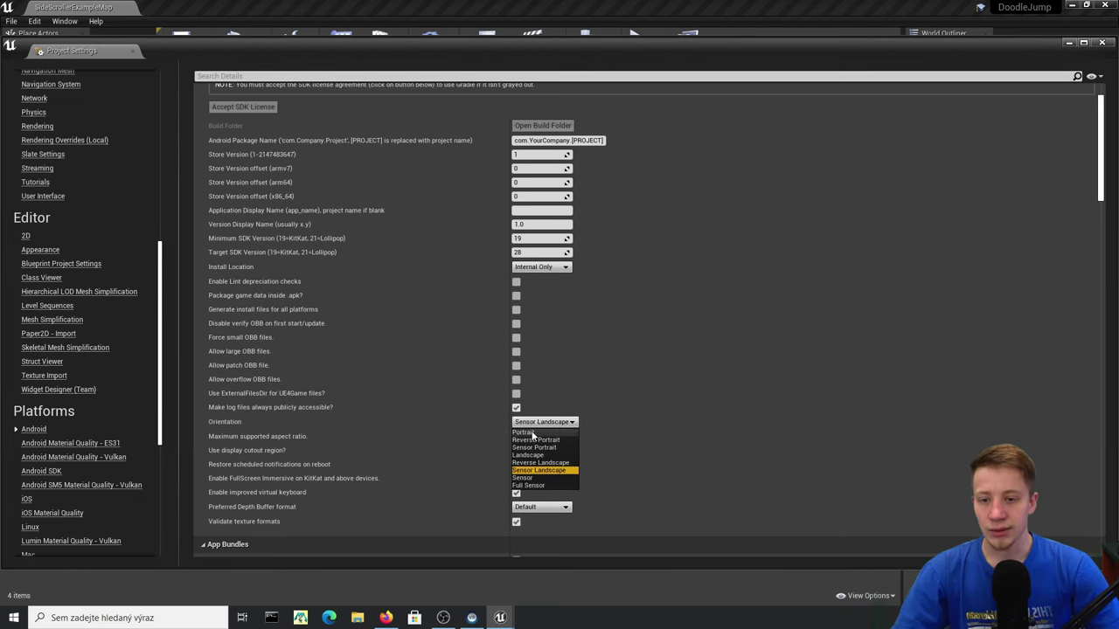
pyautogui.click(532, 434)
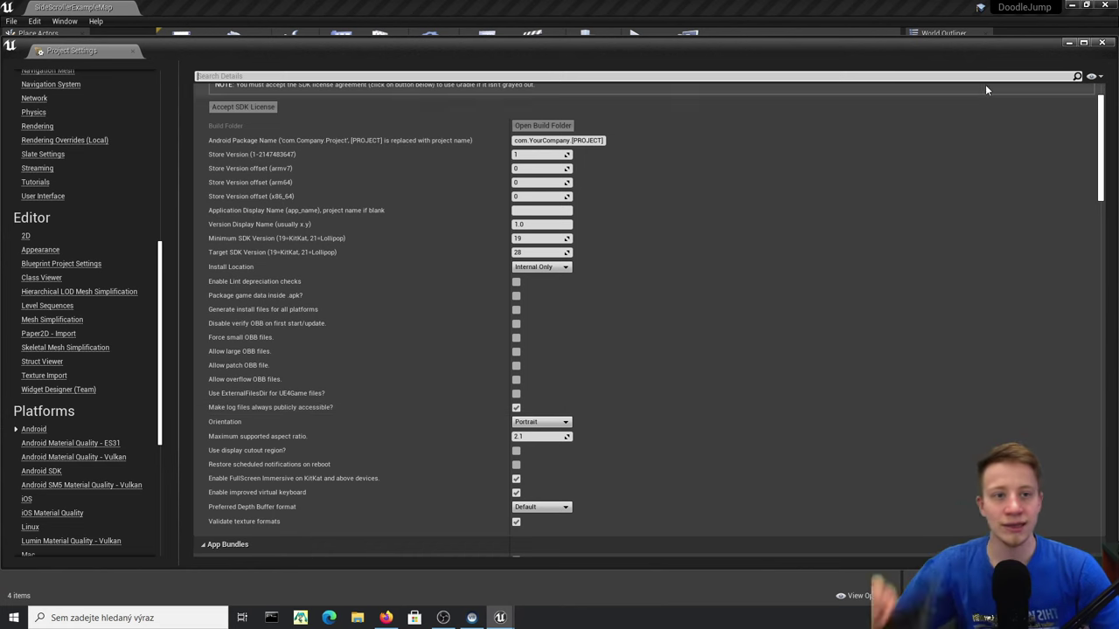
# - Close the project settings and switch the new viewport resolution in the editor's Play preferences to portrait, 720 x 1280
pyautogui.click(1101, 42)
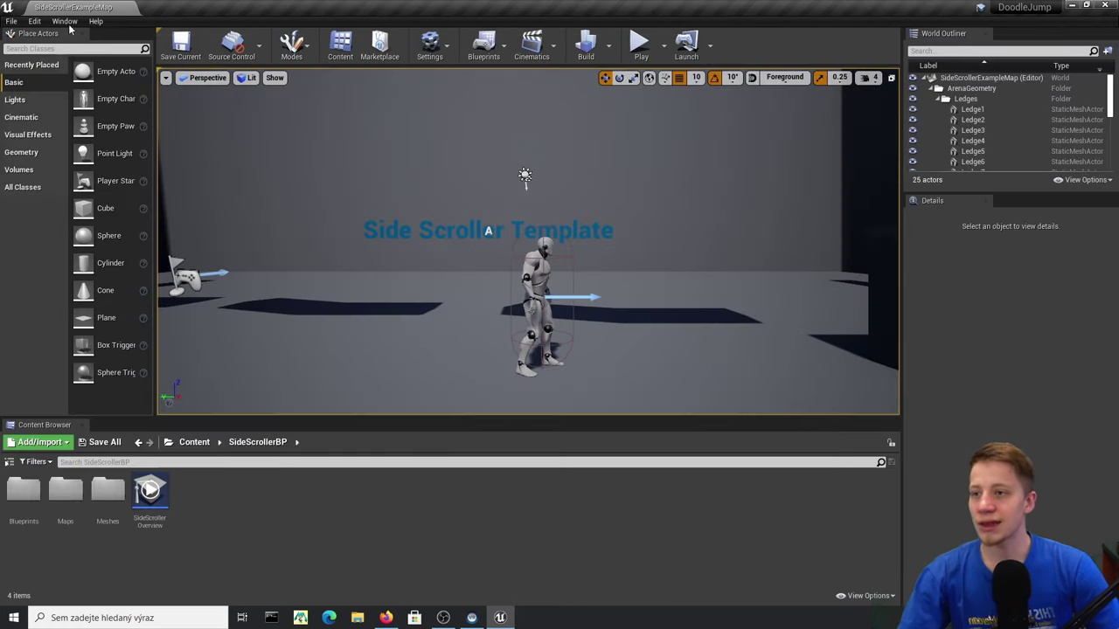
pyautogui.click(39, 24)
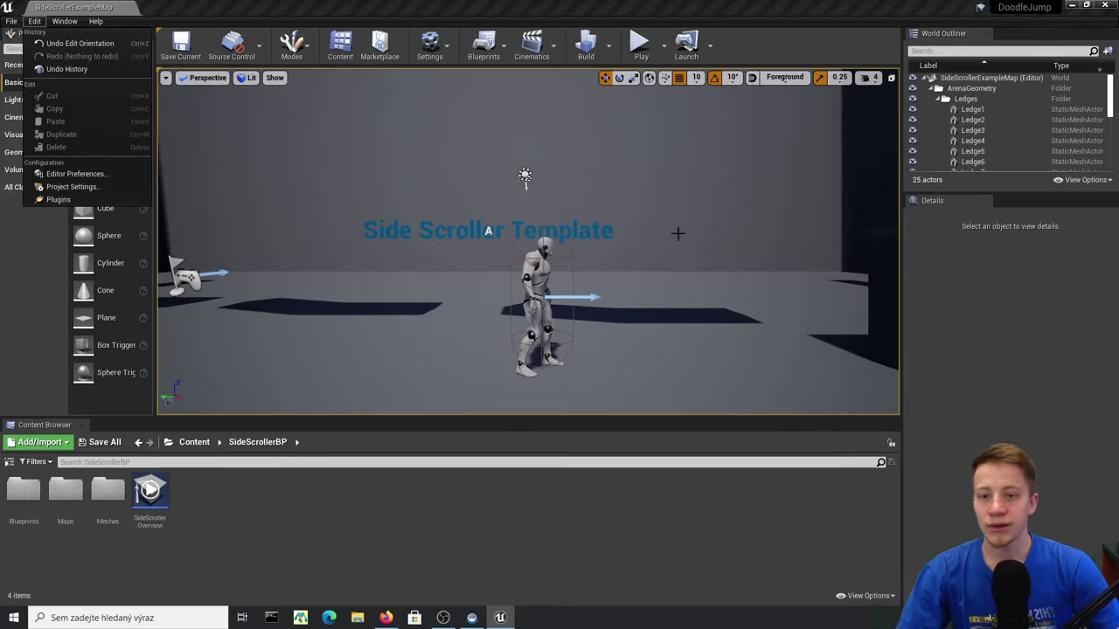
pyautogui.click(101, 179)
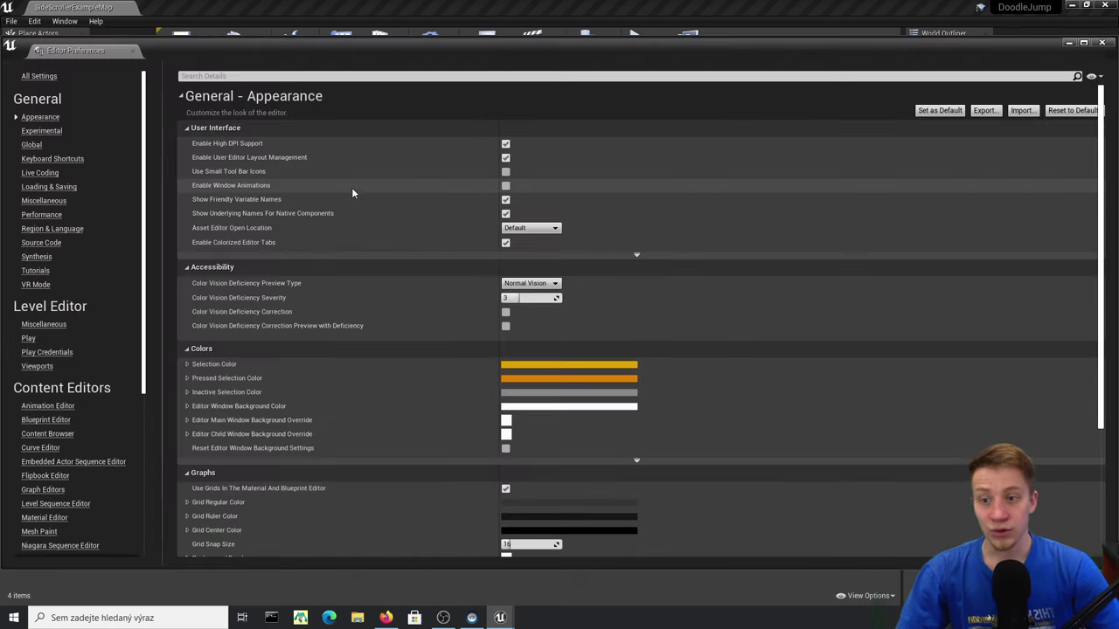
pyautogui.click(28, 340)
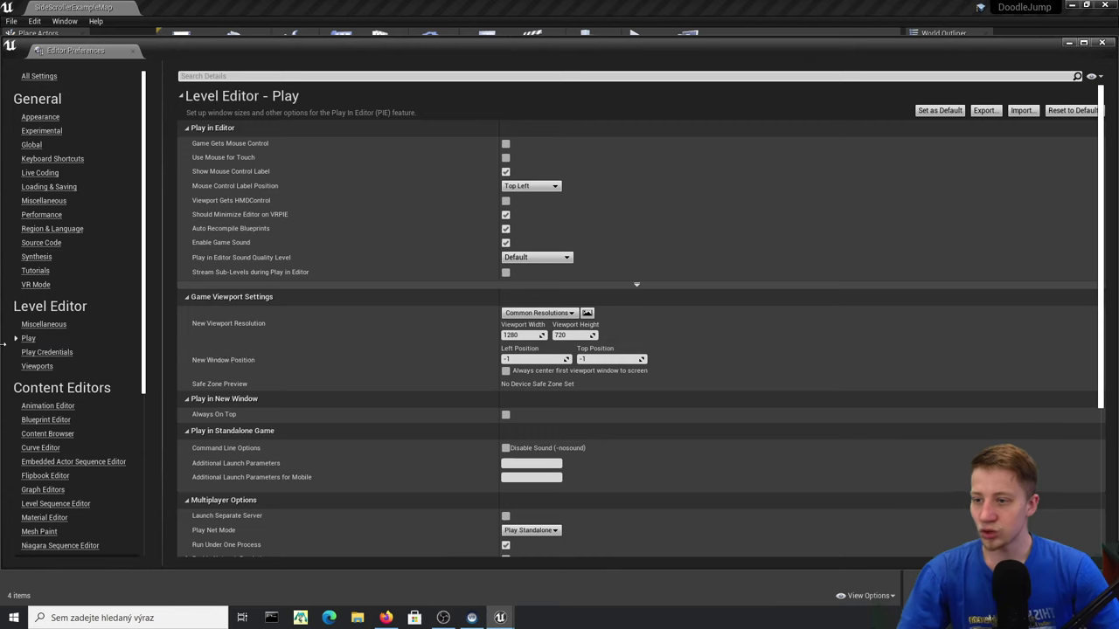
pyautogui.click(586, 313)
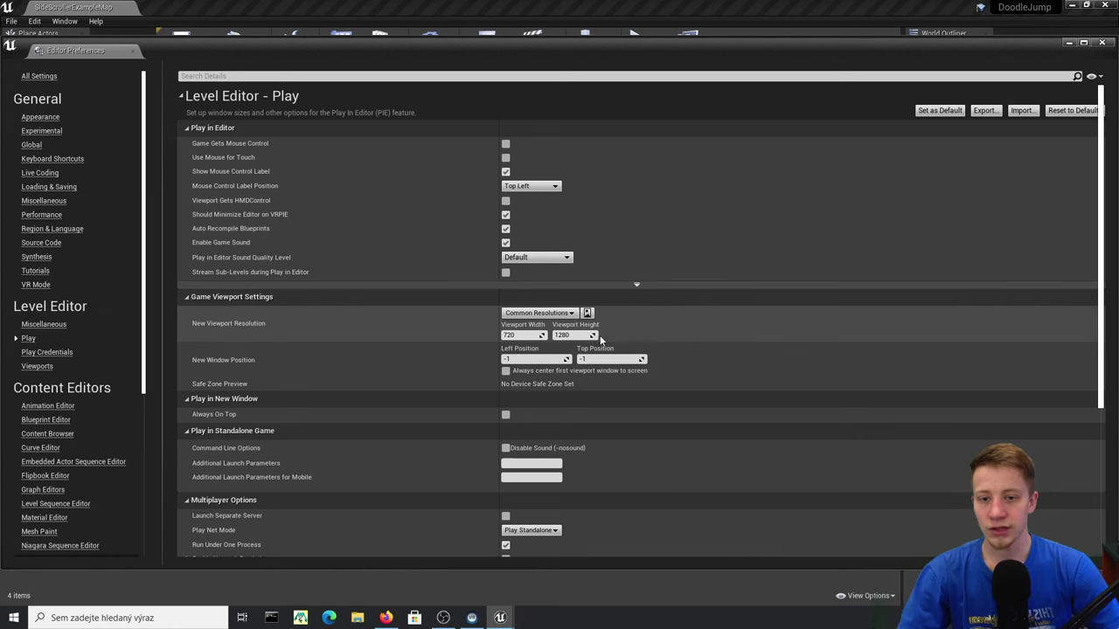
pyautogui.click(1101, 44)
# - Play-test the level in a New Editor Window (PIE), running and jumping with the character in both directions, and end the session
pyautogui.click(642, 53)
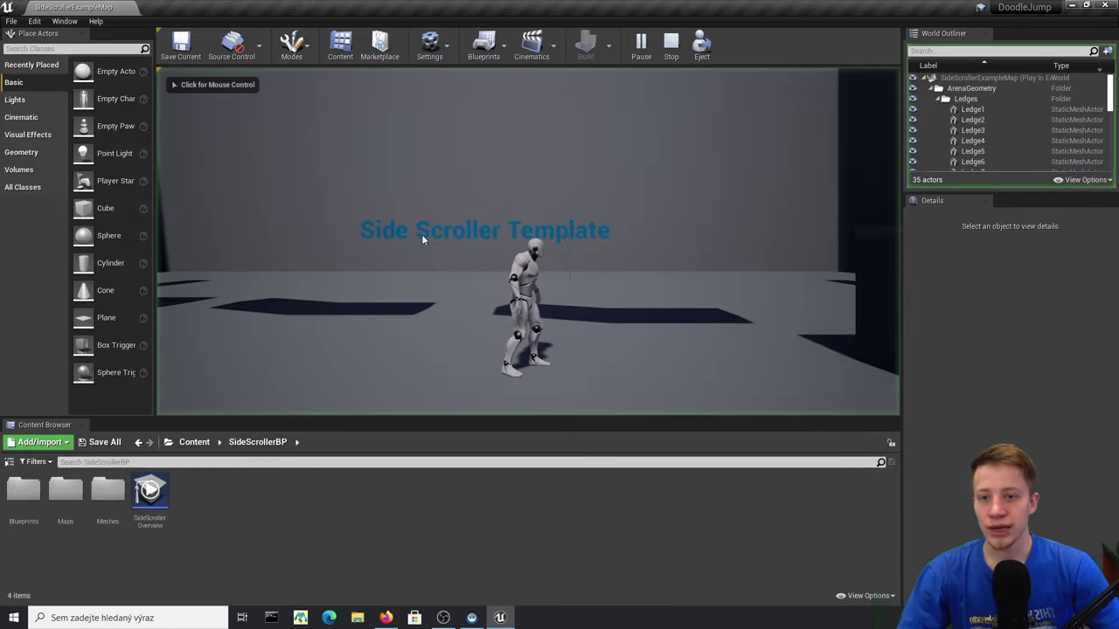
pyautogui.press('Escape')
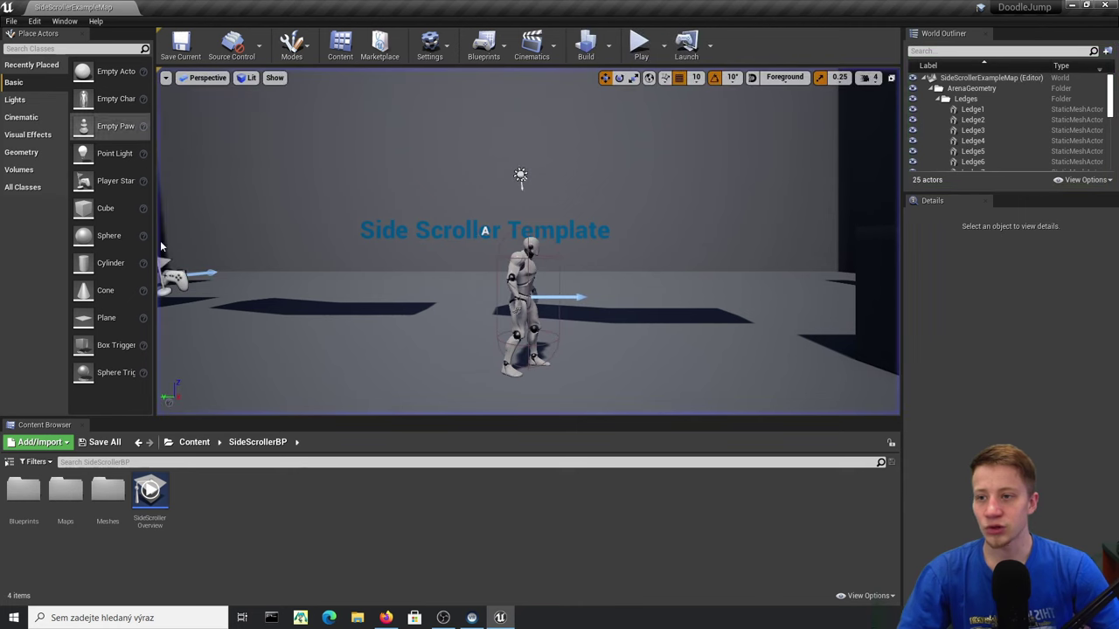
pyautogui.click(664, 41)
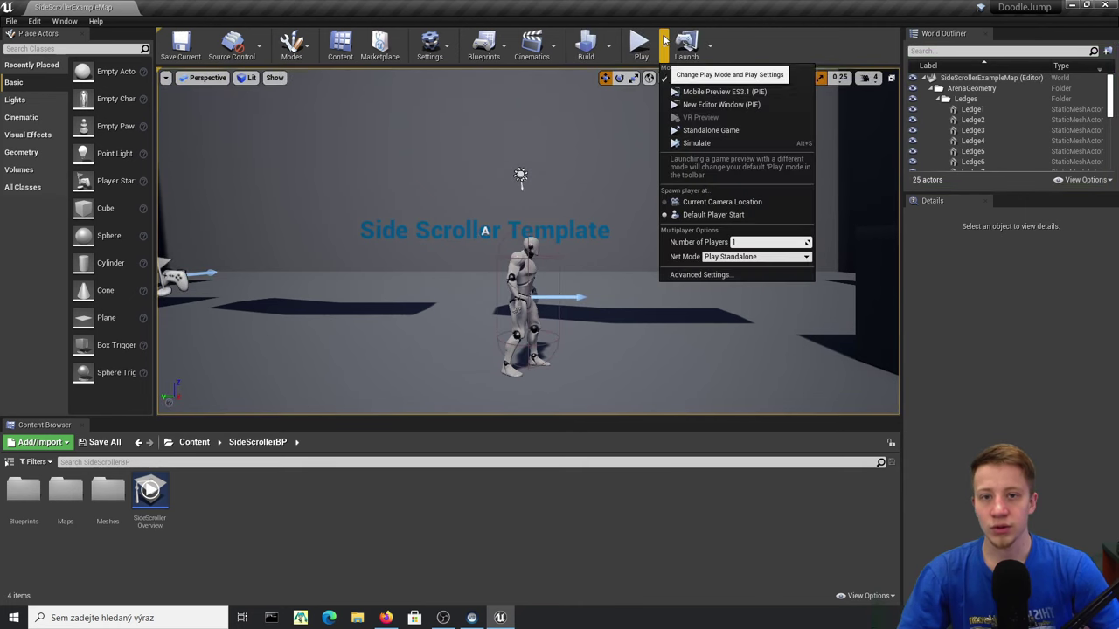
pyautogui.click(733, 105)
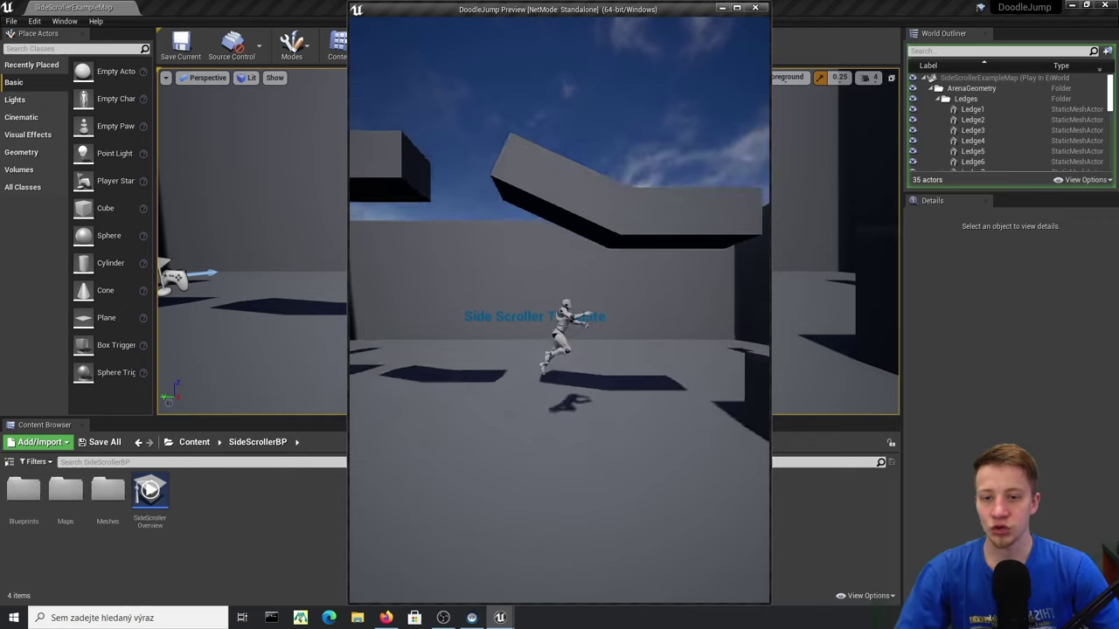
pyautogui.press('d')
pyautogui.press('space')
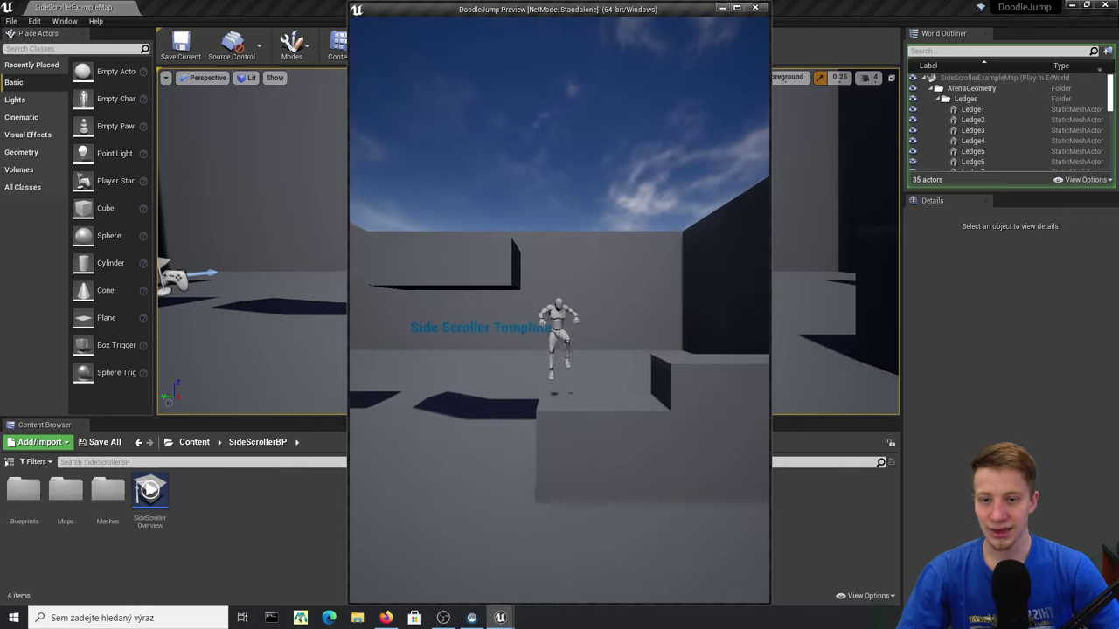
pyautogui.press('a')
pyautogui.press('space')
pyautogui.press('d')
pyautogui.press('a')
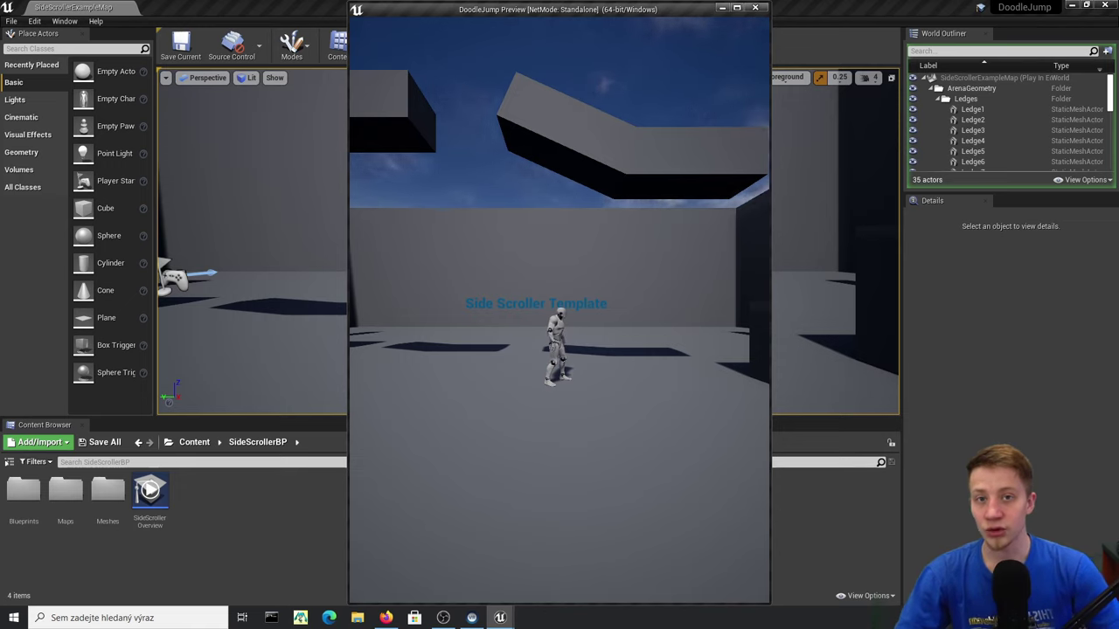
pyautogui.press('Escape')
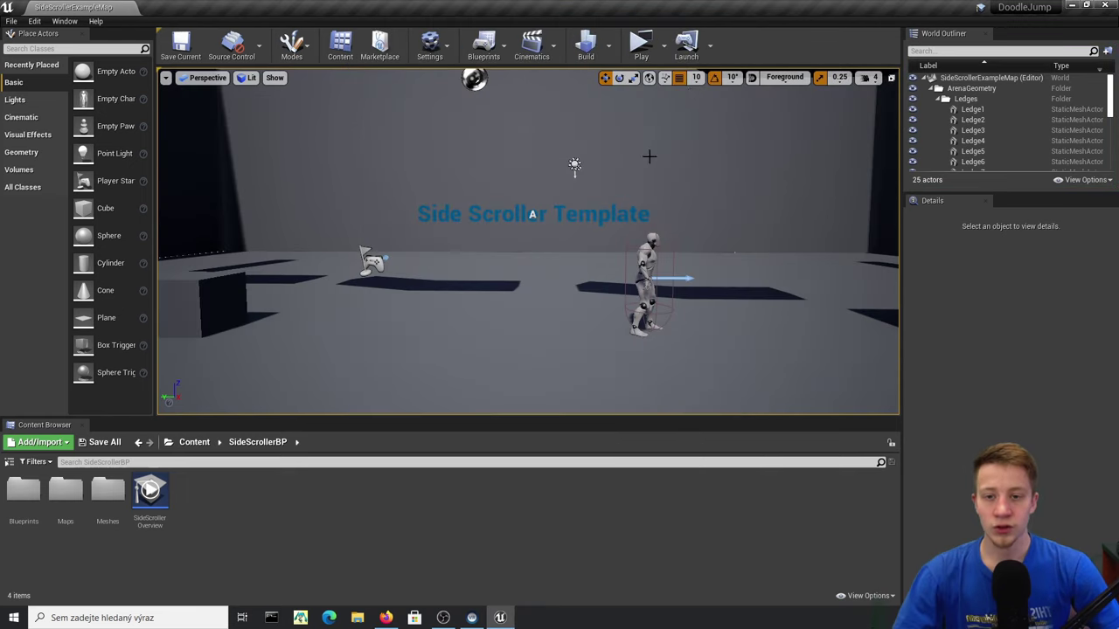
# - Play the level again in the portrait preview, jumping in place and onto the nearby blocks, and stop the session
pyautogui.click(644, 48)
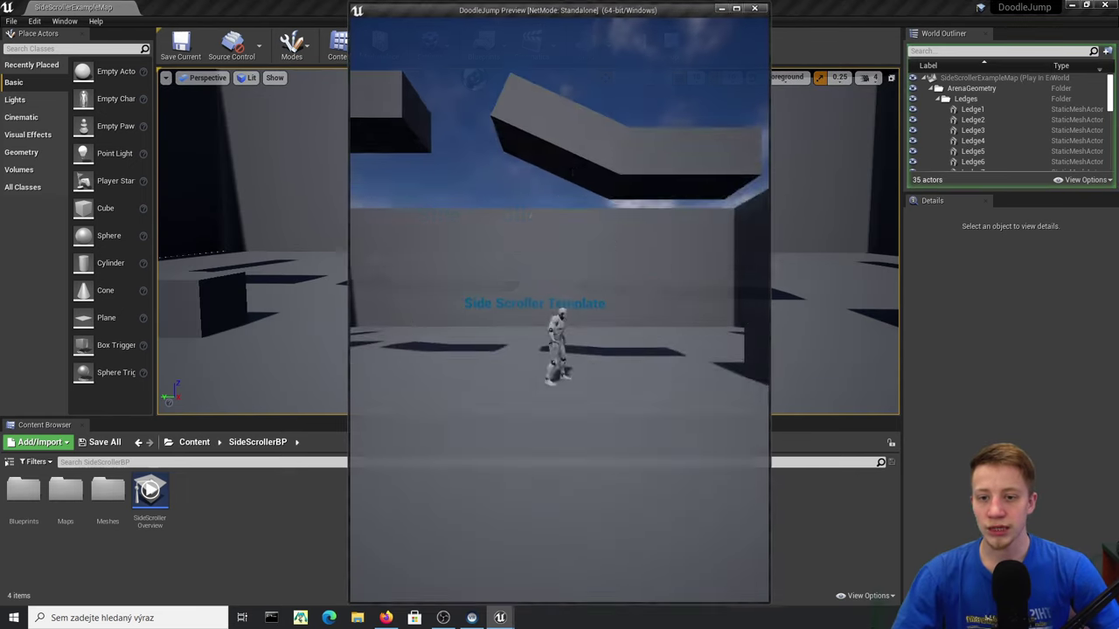
pyautogui.press('space')
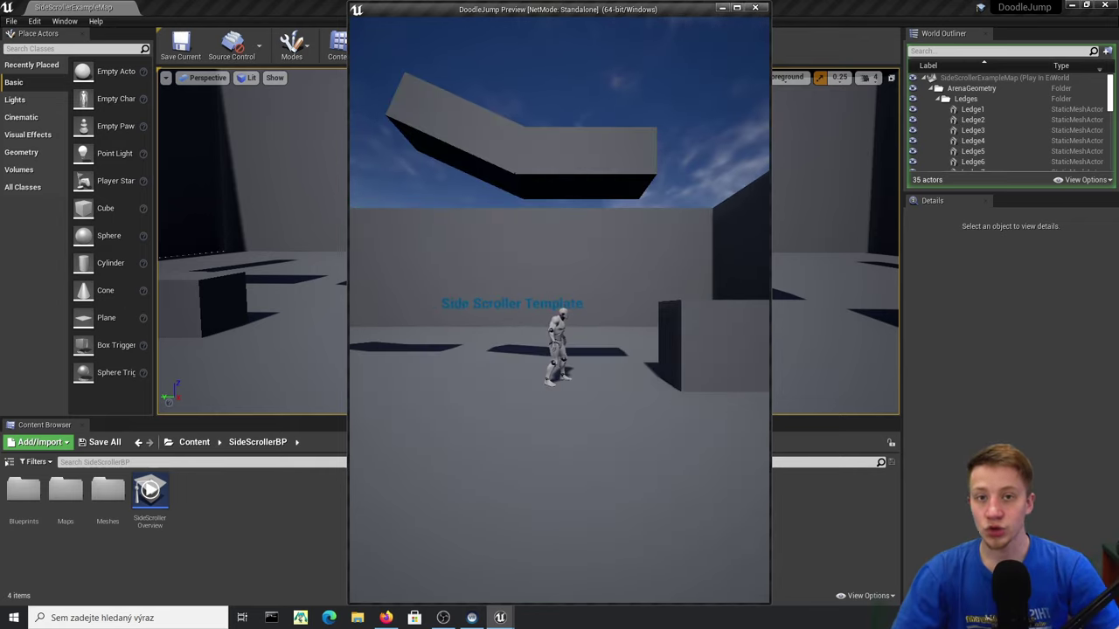
pyautogui.press('space')
pyautogui.press('d')
pyautogui.press('space')
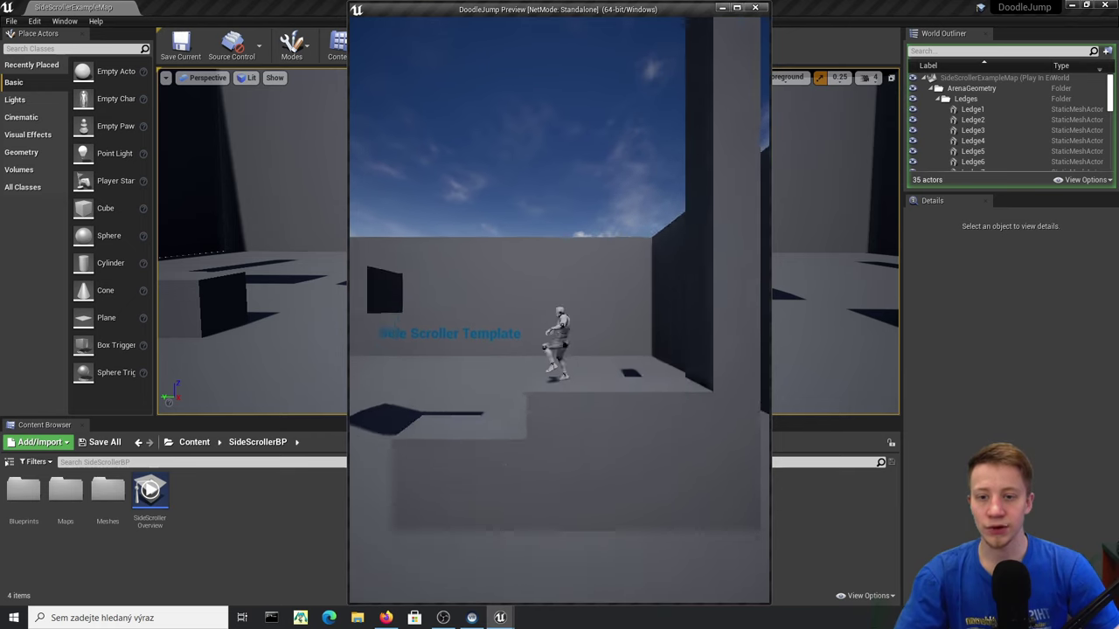
pyautogui.press('Escape')
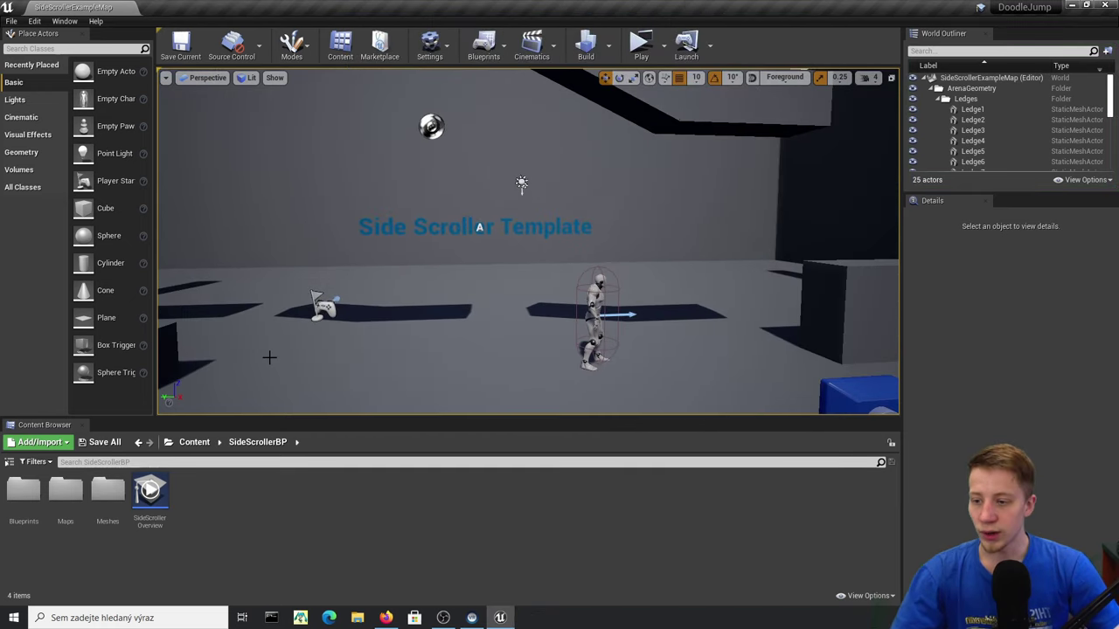
# - Create an Actor blueprint class named Wall_BP in the SideScrollerBP Blueprints folder
pyautogui.click(194, 443)
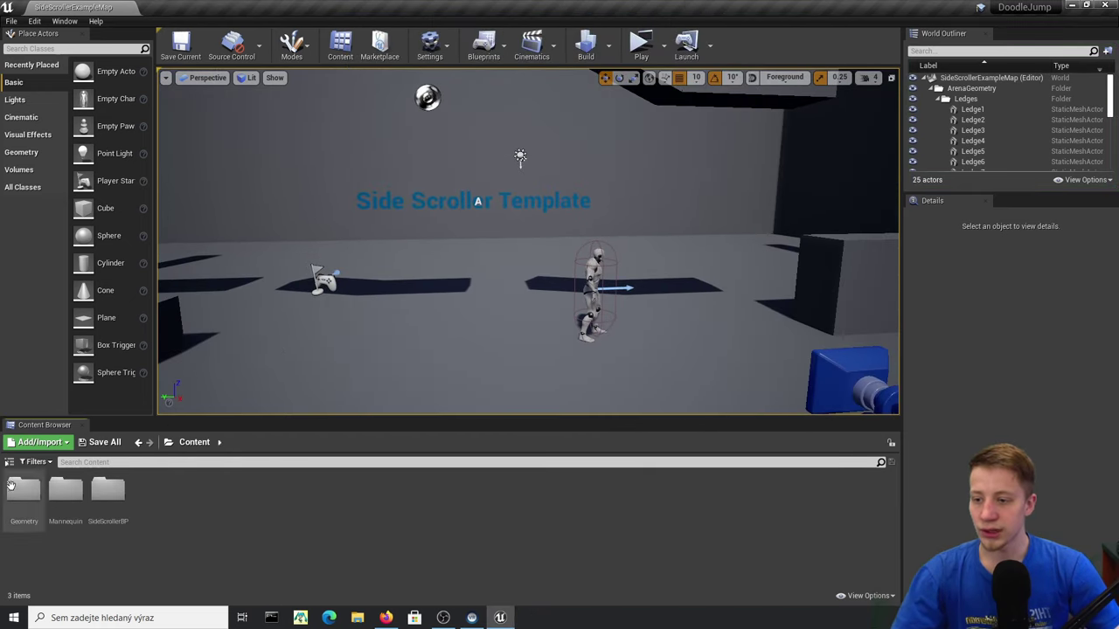
pyautogui.doubleClick(91, 505)
pyautogui.doubleClick(26, 496)
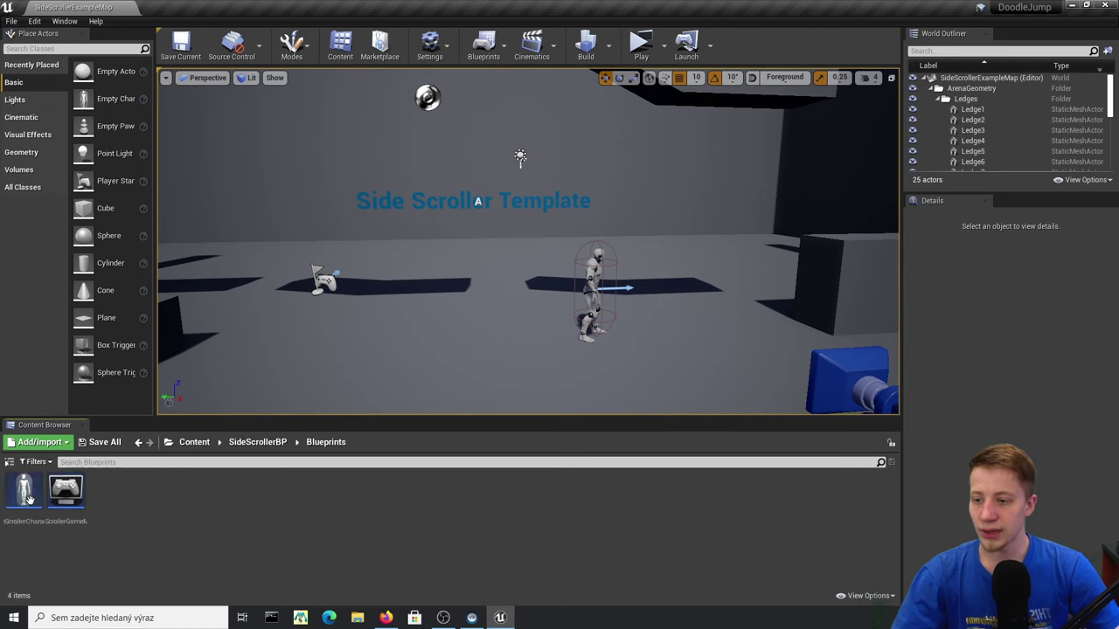
pyautogui.rightClick(125, 502)
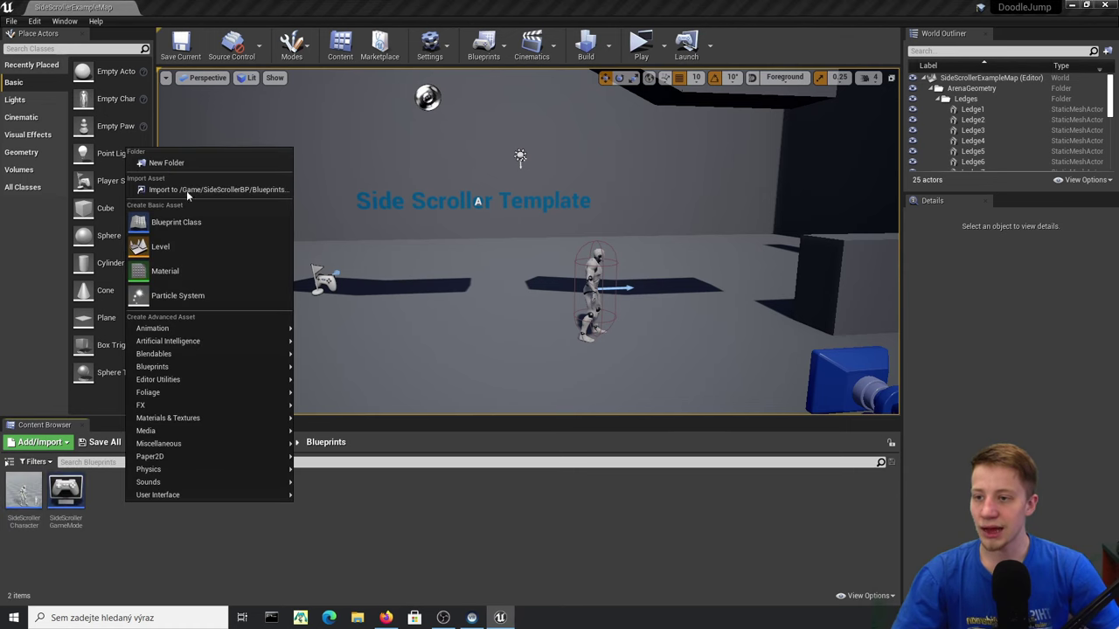
pyautogui.click(187, 222)
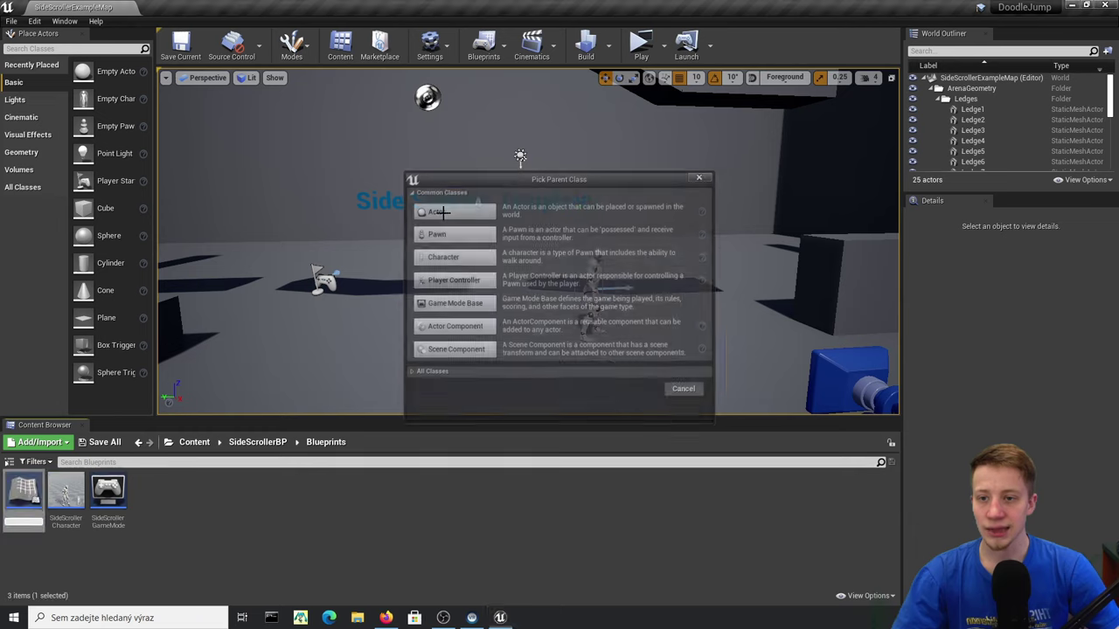
pyautogui.click(440, 211)
pyautogui.write('Wall_BP')
pyautogui.press('Return')
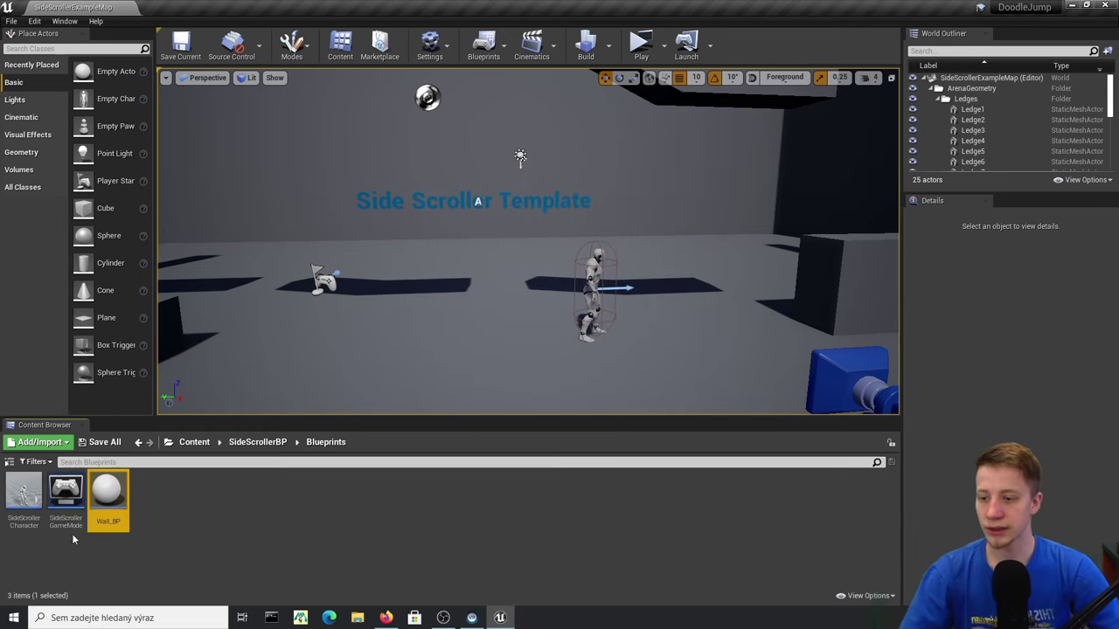
# - Open the Wall_BP blueprint for editing and add a Cube component to it
pyautogui.doubleClick(108, 498)
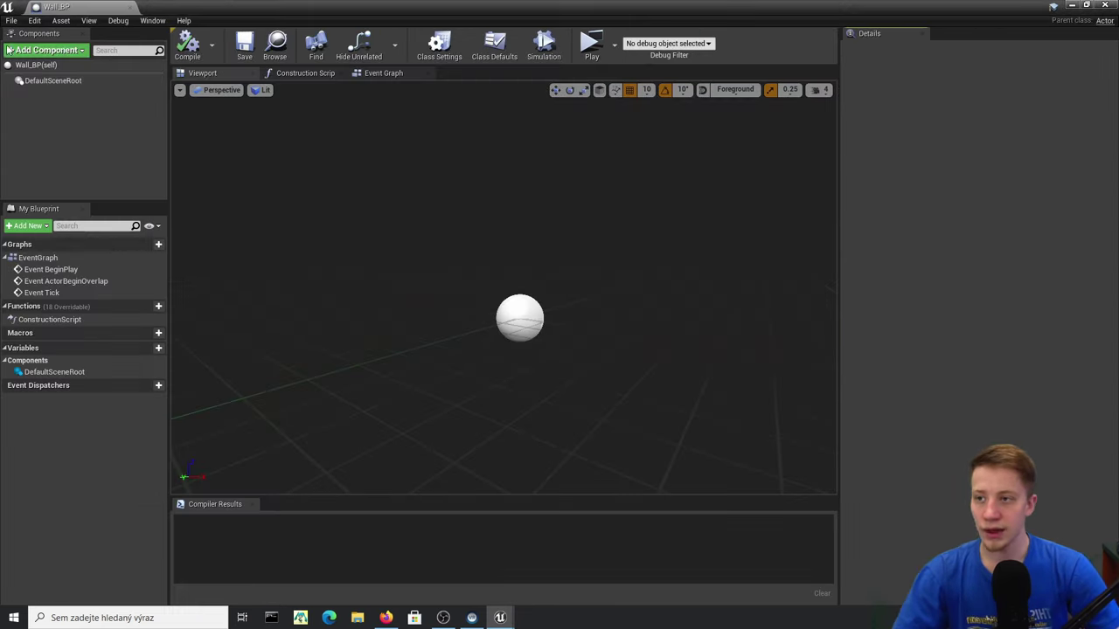
pyautogui.click(60, 50)
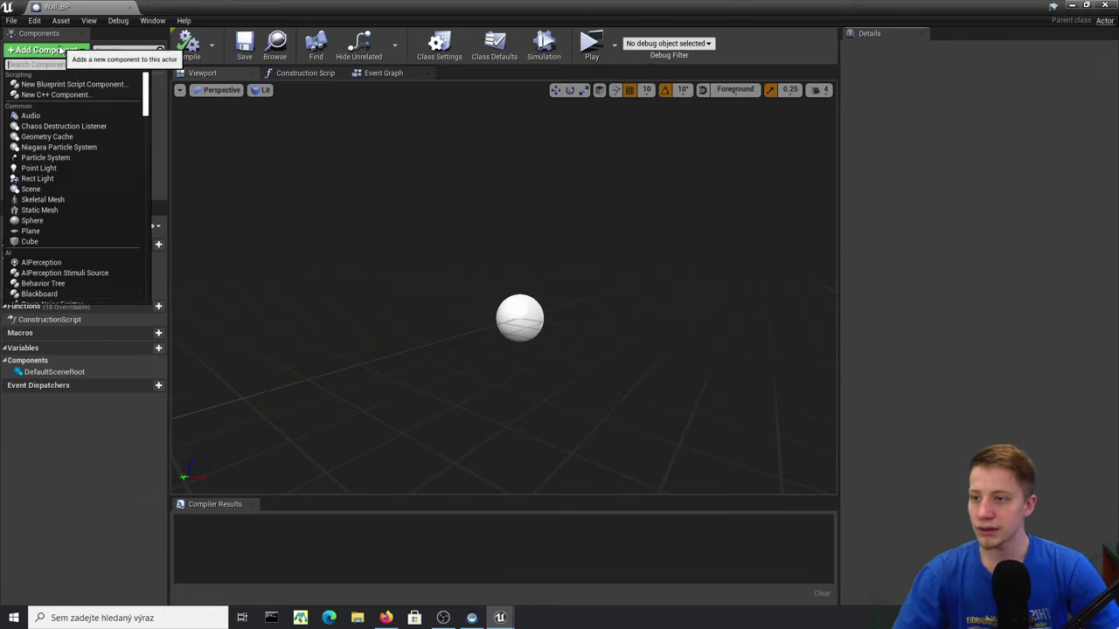
pyautogui.click(54, 239)
pyautogui.scroll(-6, 679, 218)
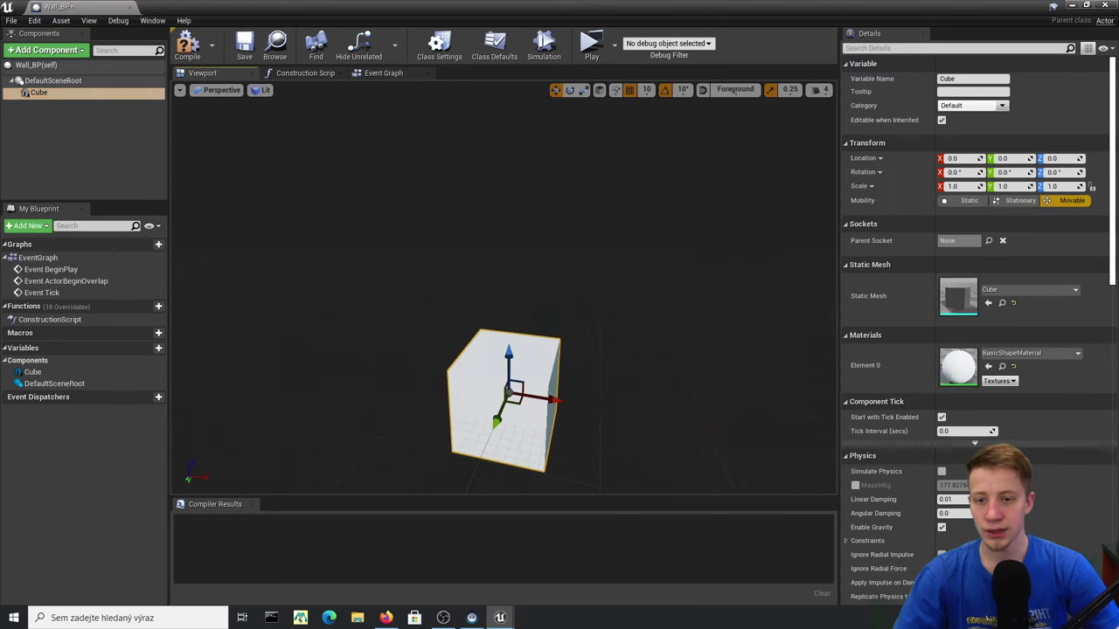
pyautogui.click(58, 51)
pyautogui.scroll(-12, 72, 283)
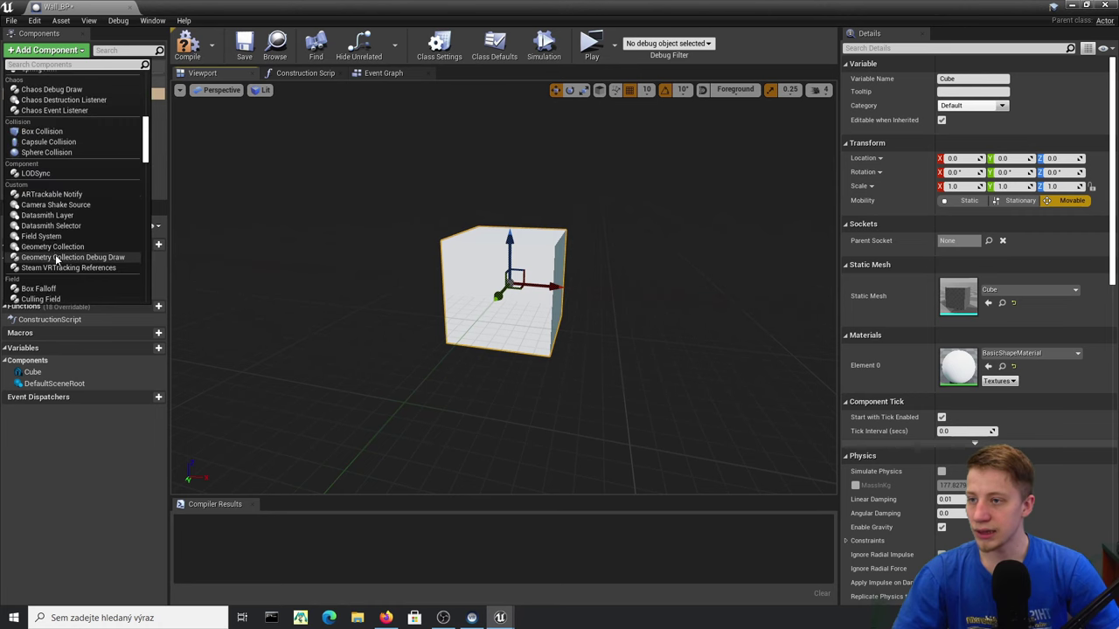
pyautogui.click(415, 305)
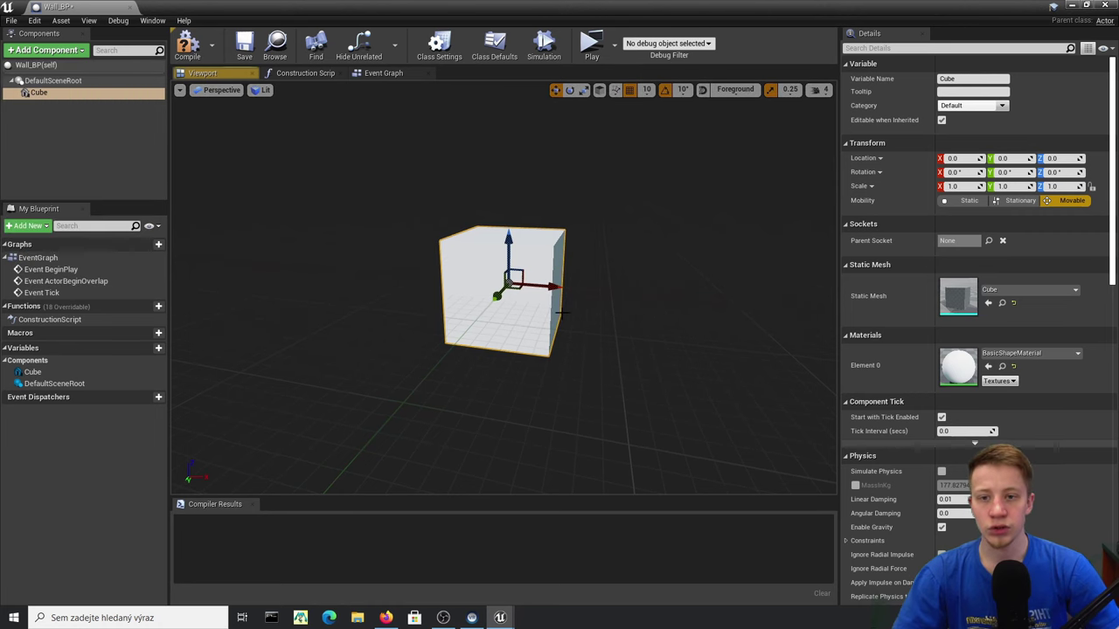
# - Scale the cube freehand to about 2.5 in X, compile the blueprint, and flatten the cube to about 0.5 in Z
pyautogui.scroll(-8, 1031, 374)
pyautogui.scroll(6, 580, 257)
pyautogui.scroll(-4, 570, 250)
pyautogui.moveTo(569, 249); pyautogui.dragTo(569, 210, button='right')
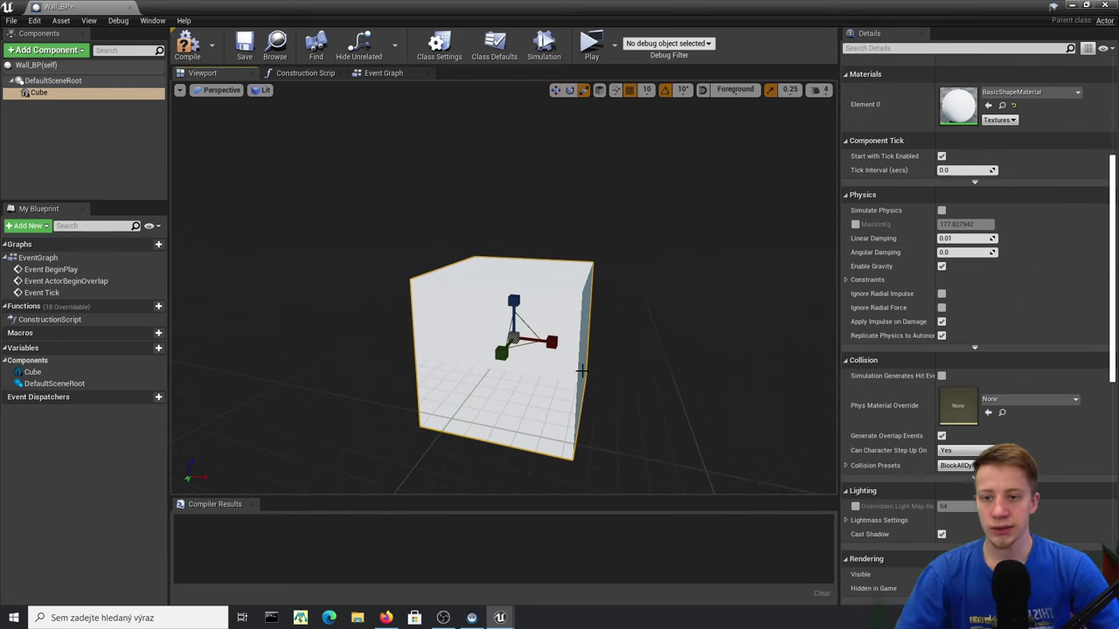
pyautogui.moveTo(550, 341); pyautogui.dragTo(690, 342)
pyautogui.click(186, 61)
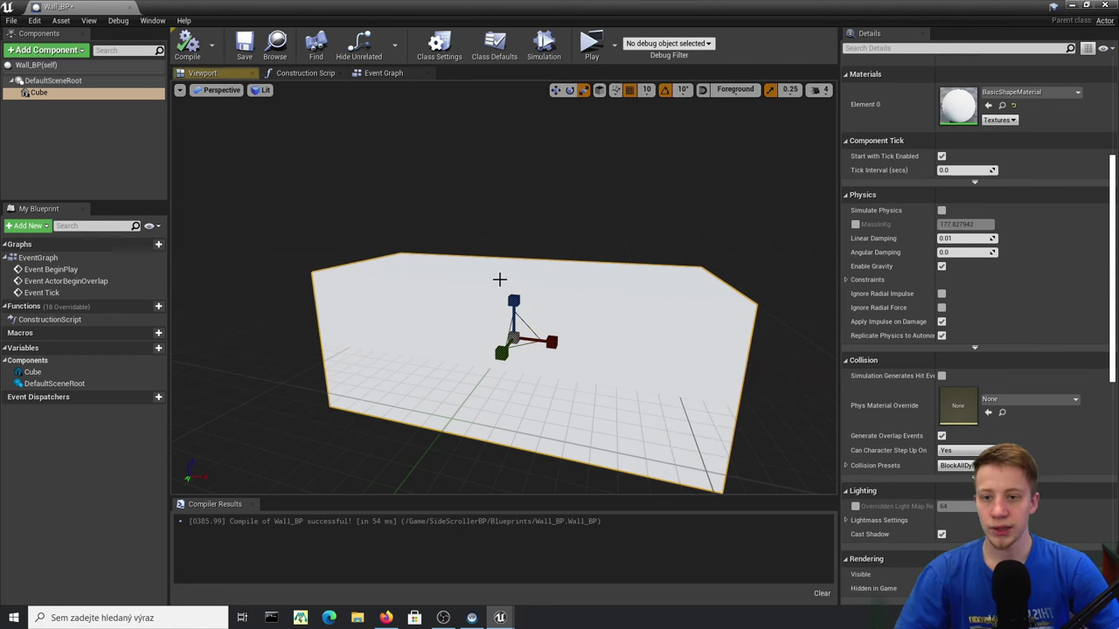
pyautogui.moveTo(513, 302)
pyautogui.mouseDown()
pyautogui.moveTo(513, 341)
pyautogui.moveTo(513, 324)
pyautogui.mouseUp()
# - Place a Wall_BP instance beside the side scroller character, at about X 1200, Y -400, Z 110, and briefly test-run the level
pyautogui.moveTo(542, 7); pyautogui.dragTo(544, 490)
pyautogui.moveTo(533, 288); pyautogui.dragTo(551, 323, button='right')
pyautogui.moveTo(105, 489); pyautogui.dragTo(524, 258)
pyautogui.moveTo(330, 274); pyautogui.dragTo(308, 253, button='right')
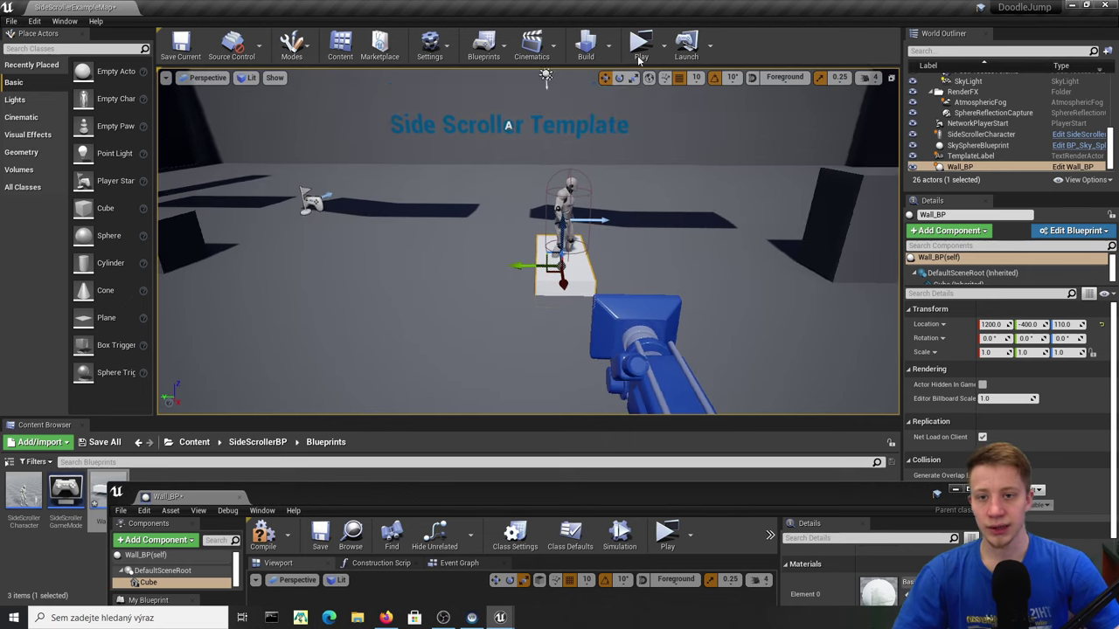
pyautogui.click(641, 45)
pyautogui.press('Escape')
pyautogui.doubleClick(792, 497)
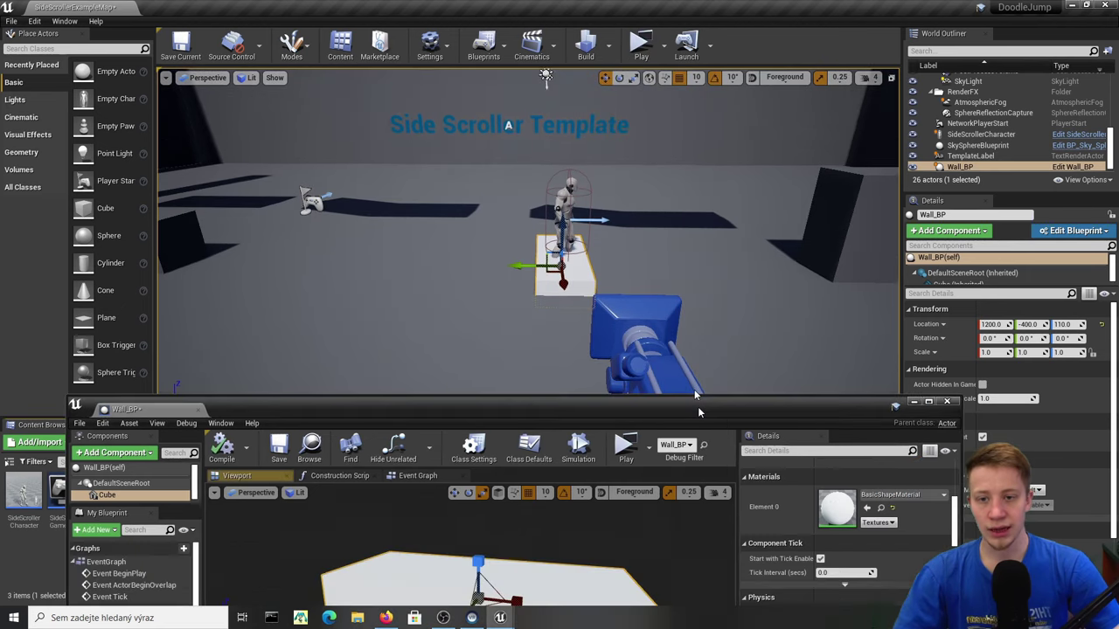
# - Set the Wall_BP cube's scale to X 1.0, Y 2.5 and Z 0.2, and bring the level back into view
pyautogui.scroll(5, 857, 157)
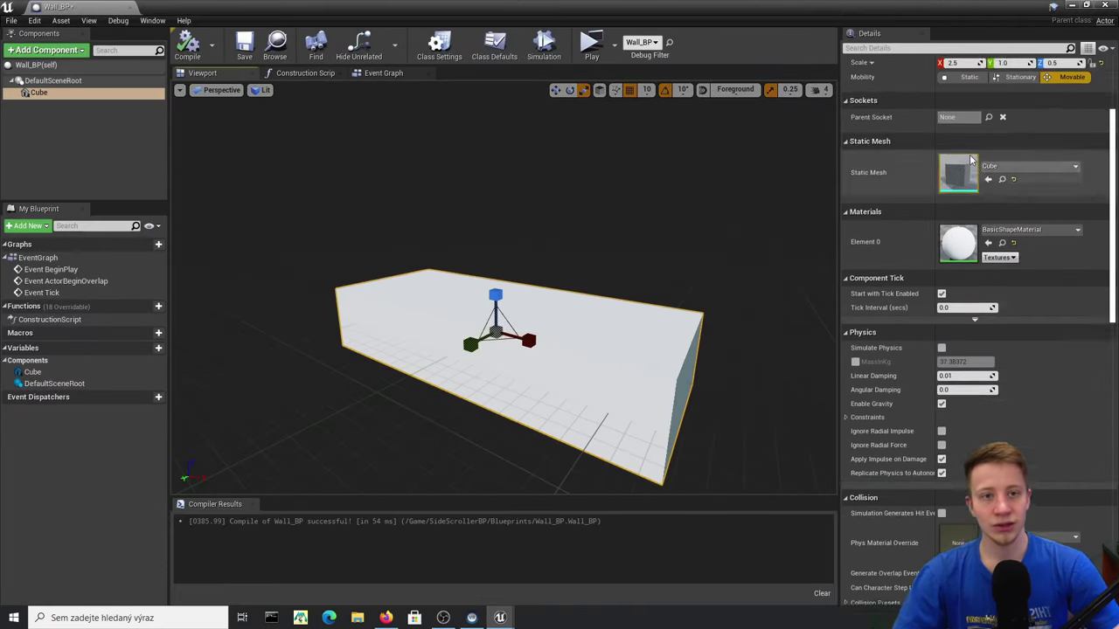
pyautogui.moveTo(451, 317); pyautogui.dragTo(324, 319, button='right')
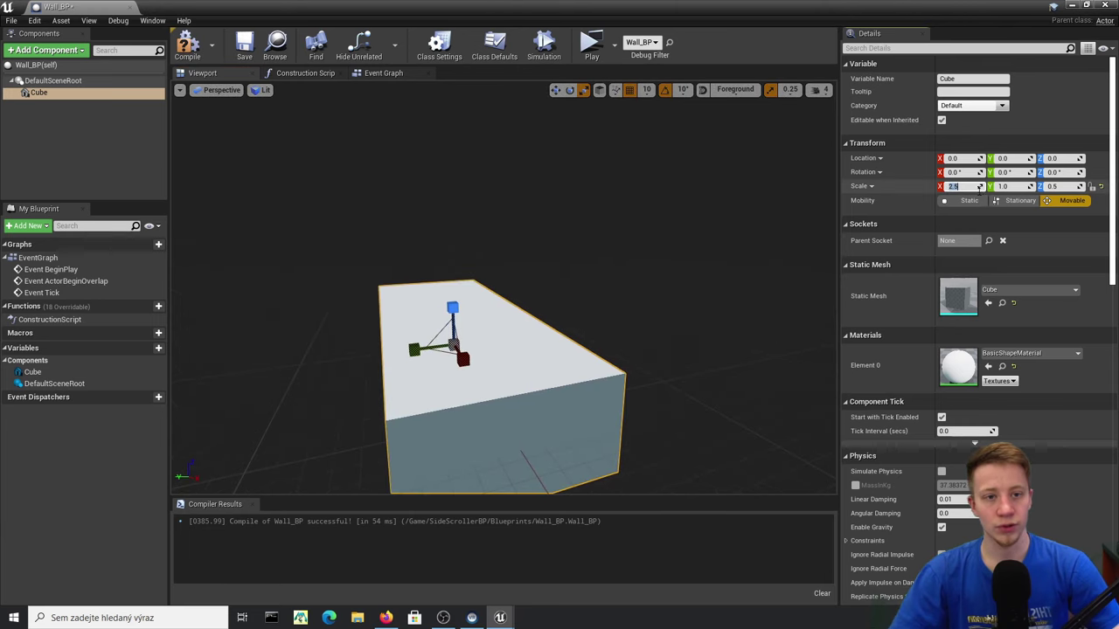
pyautogui.press('Return')
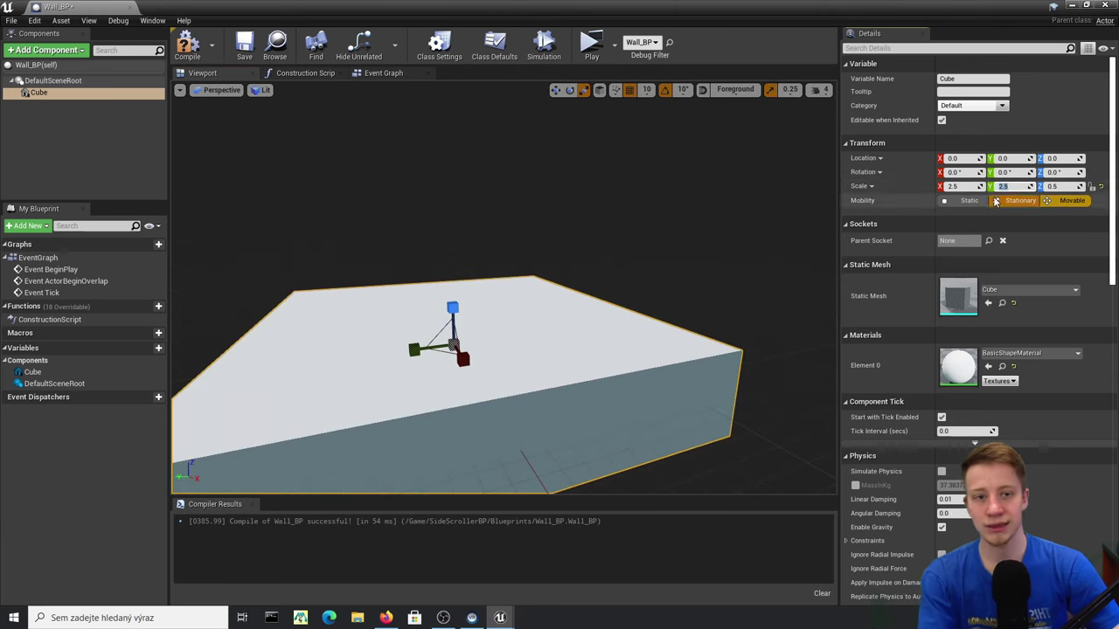
pyautogui.write('1')
pyautogui.press('Return')
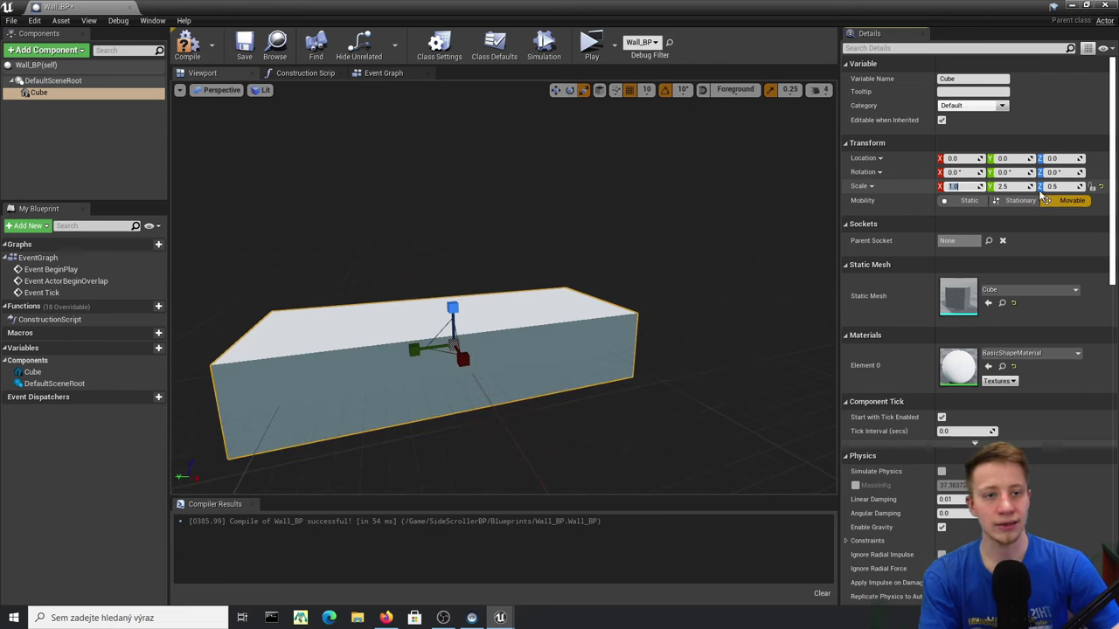
pyautogui.click(1084, 187)
pyautogui.write('0.2')
pyautogui.press('Return')
pyautogui.moveTo(495, 13); pyautogui.dragTo(517, 403)
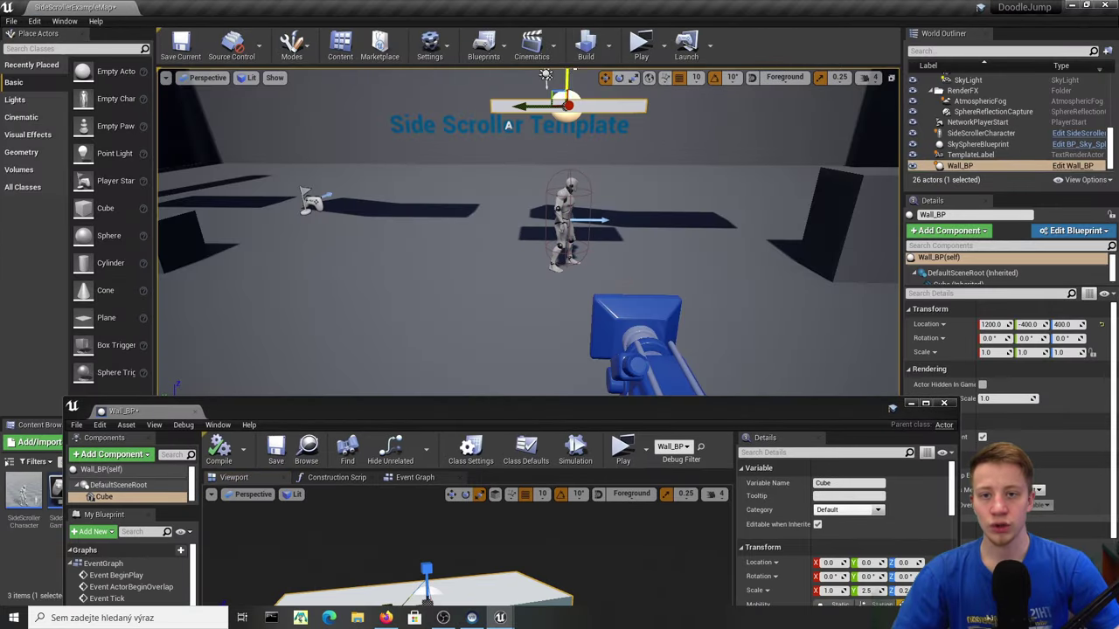
# - Test-run the level to check the thinner platform, and return to the Wall_BP blueprint
pyautogui.click(641, 44)
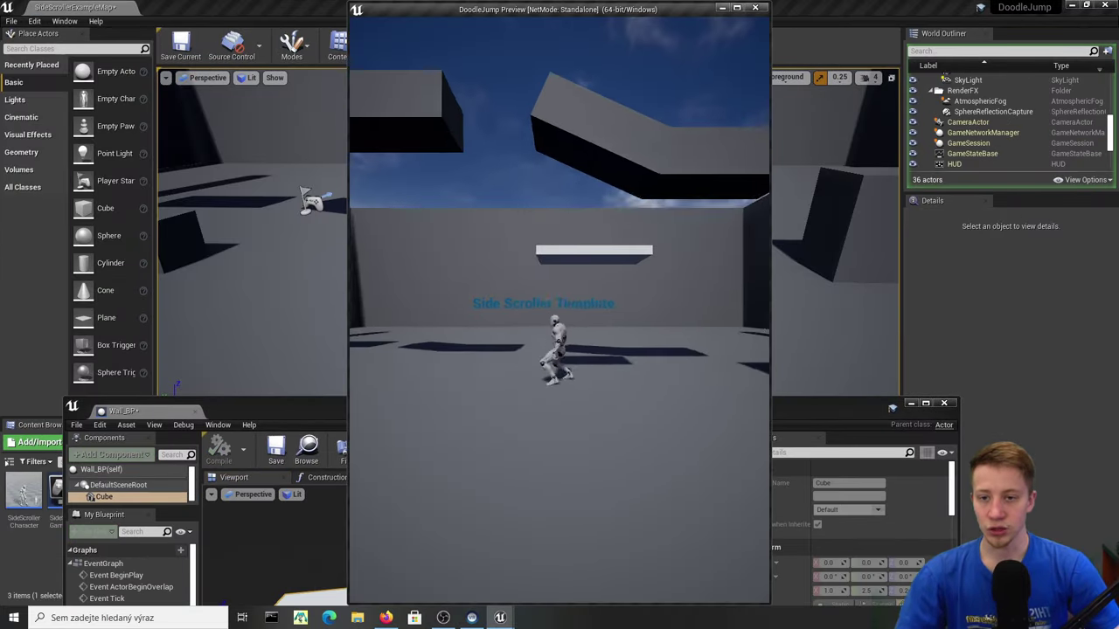
pyautogui.press('Escape')
pyautogui.moveTo(420, 412); pyautogui.dragTo(420, 1)
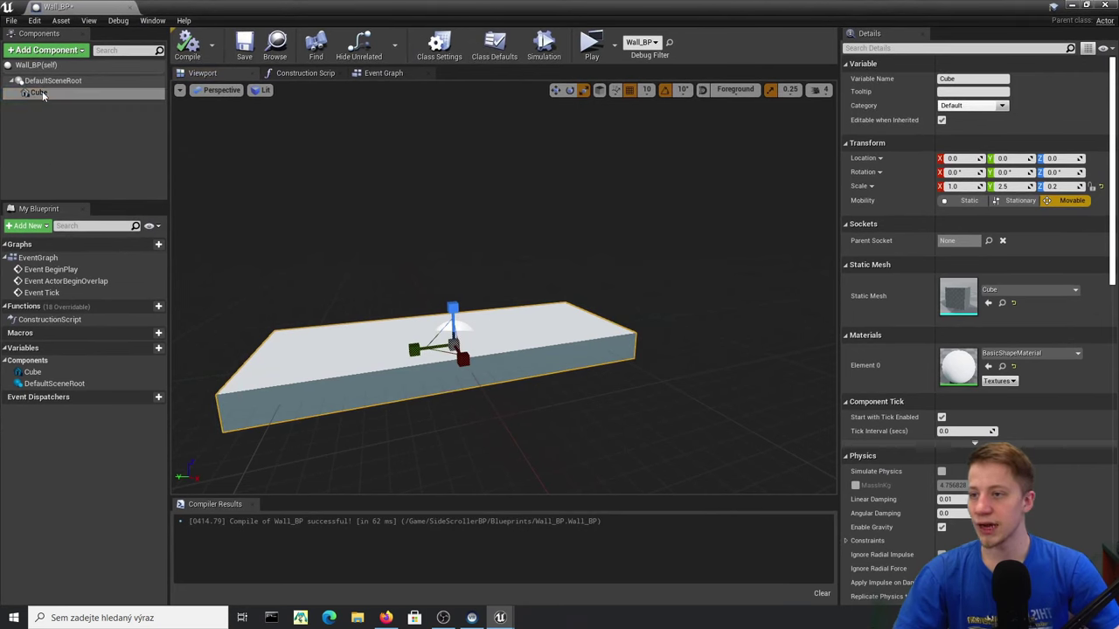
# - Set the Wall_BP cube's collision preset to OverlapAll and compile the blueprint
pyautogui.click(40, 93)
pyautogui.scroll(-8, 1051, 306)
pyautogui.scroll(-3, 1061, 327)
pyautogui.scroll(1, 919, 245)
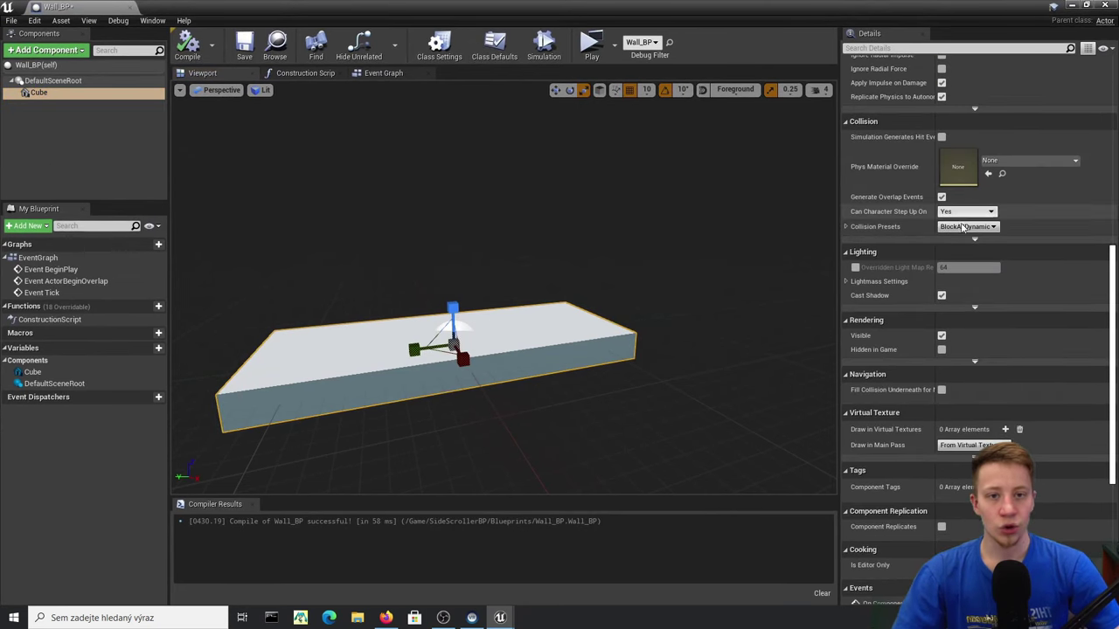
pyautogui.click(846, 227)
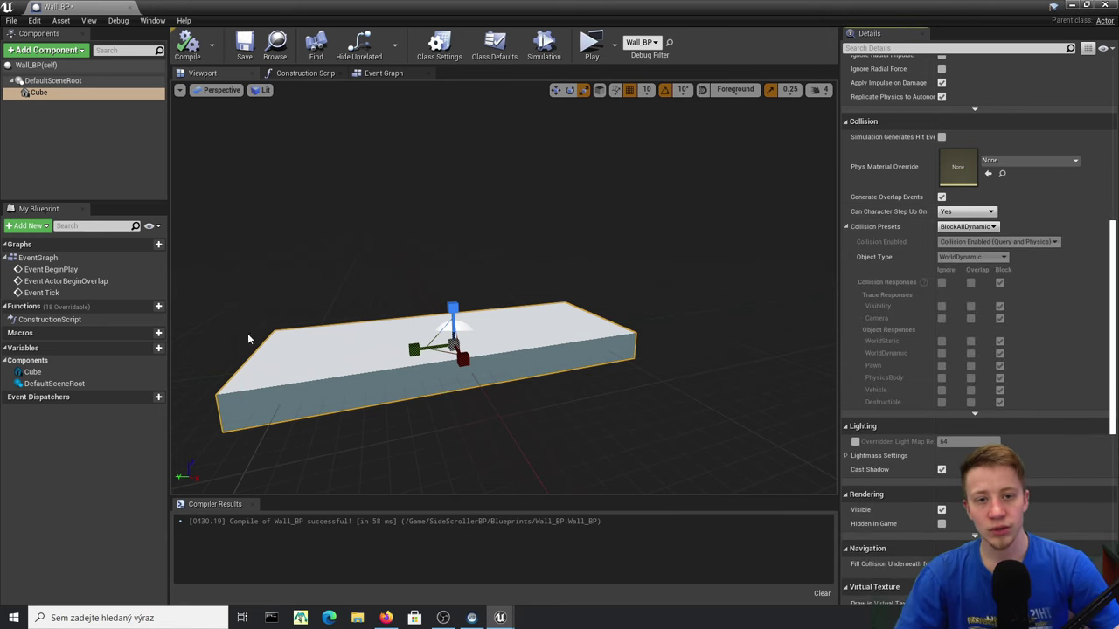
pyautogui.click(966, 227)
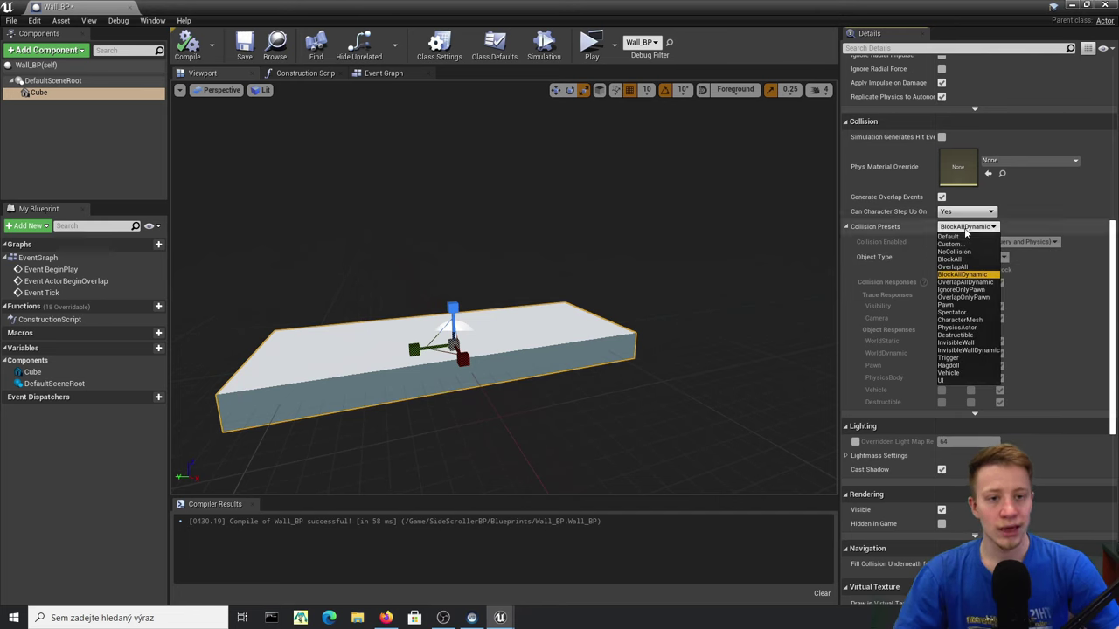
pyautogui.click(953, 267)
pyautogui.click(949, 227)
pyautogui.click(950, 227)
pyautogui.click(187, 44)
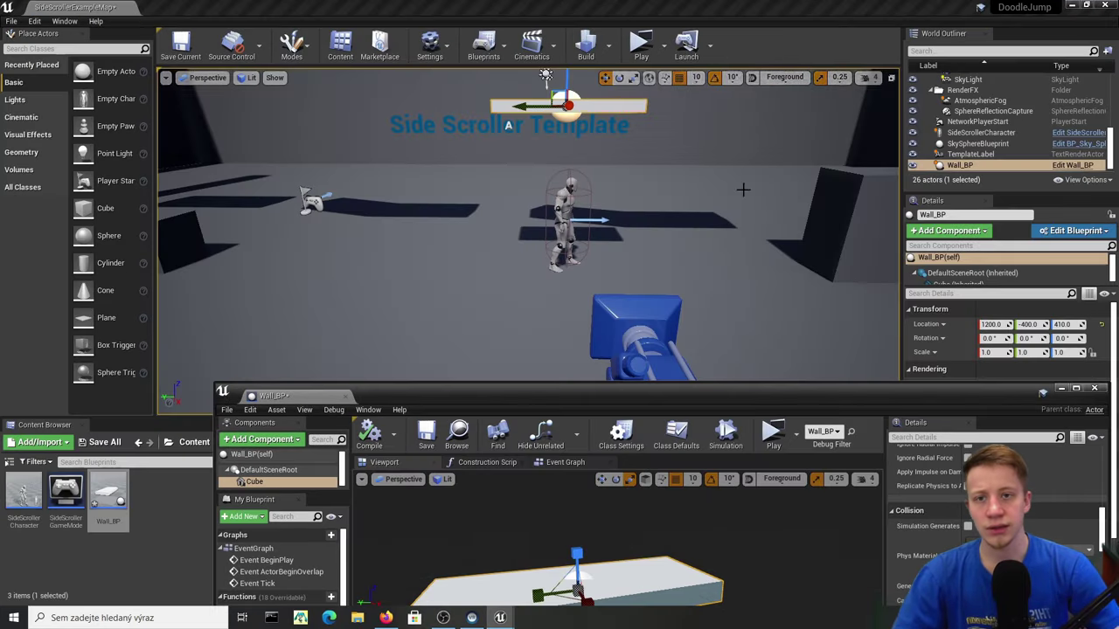
# - Test-run the level to check the platform's overlap collision, and return to the Wall_BP cube's component events
pyautogui.click(641, 45)
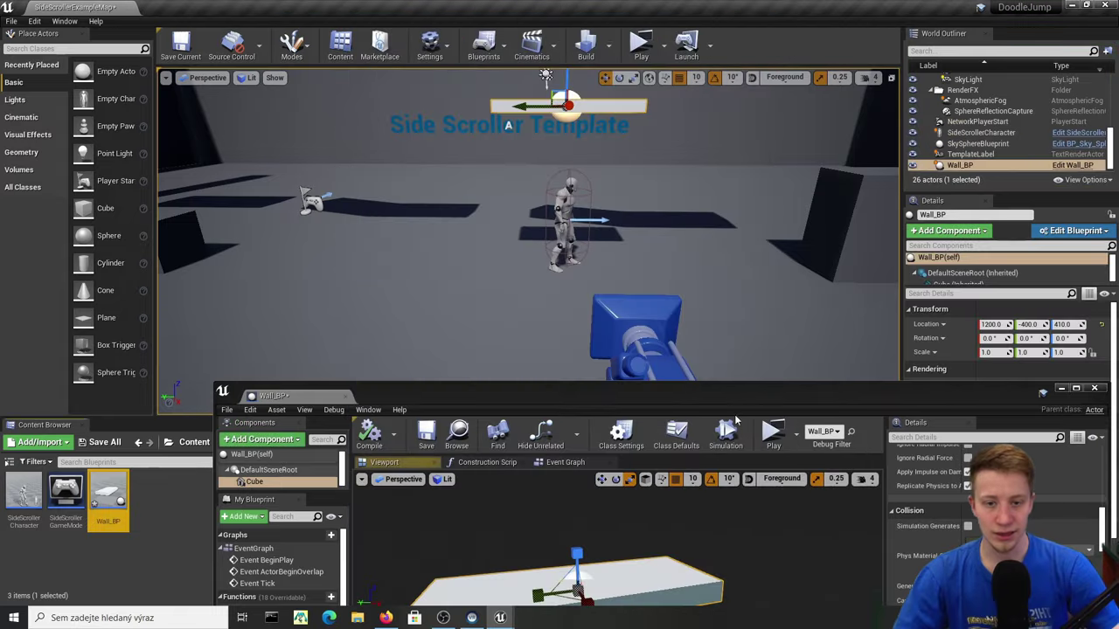
pyautogui.doubleClick(666, 393)
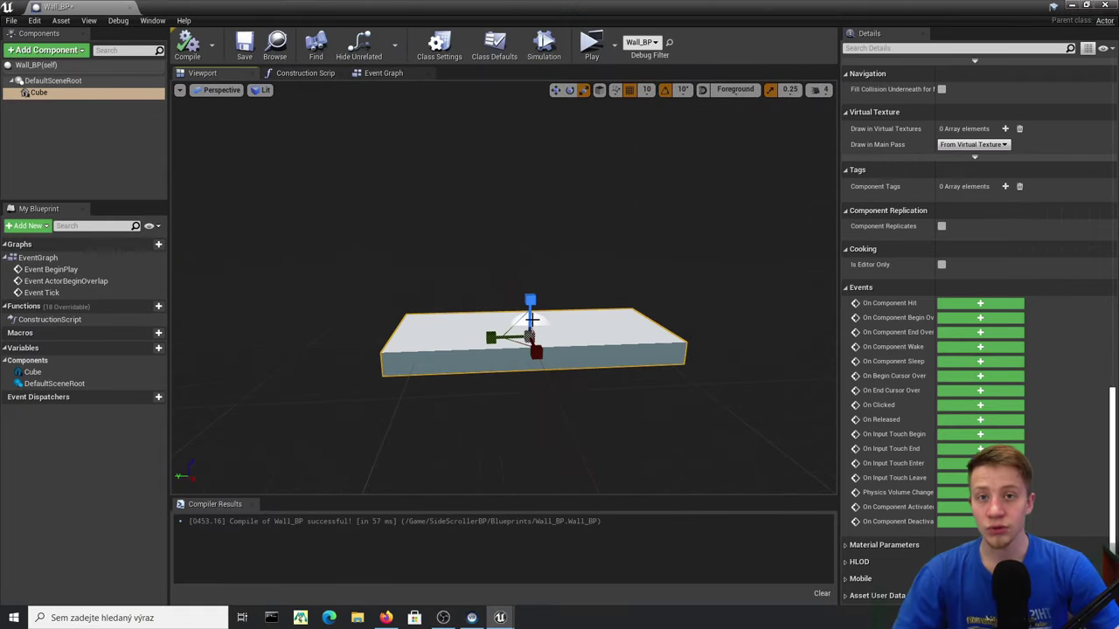
pyautogui.moveTo(572, 315); pyautogui.dragTo(576, 313, button='right')
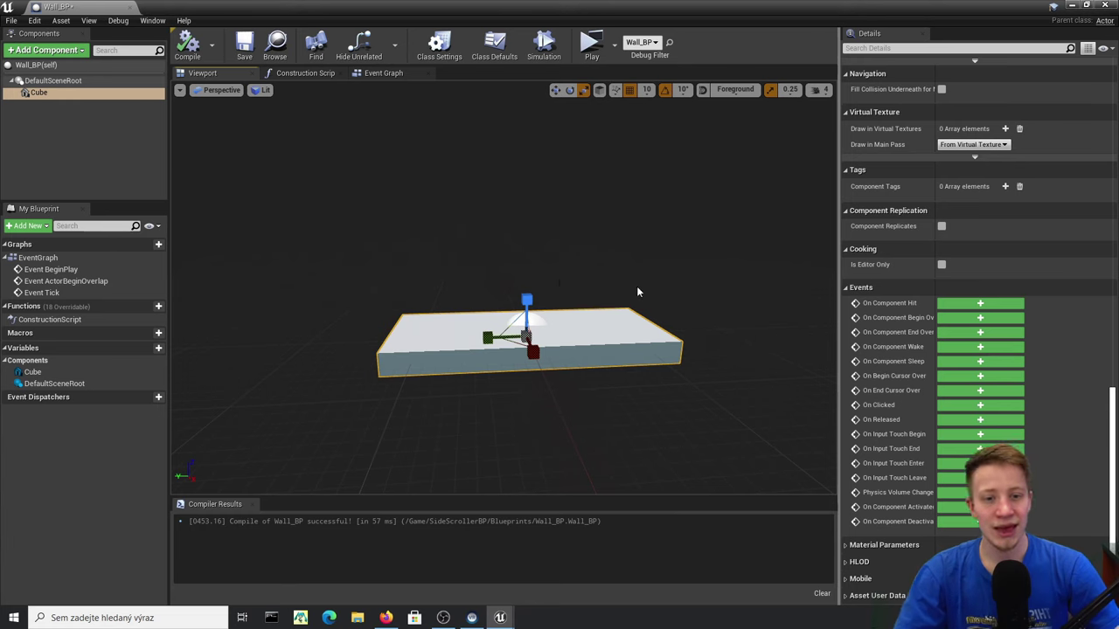
pyautogui.moveTo(787, 350); pyautogui.dragTo(778, 338, button='right')
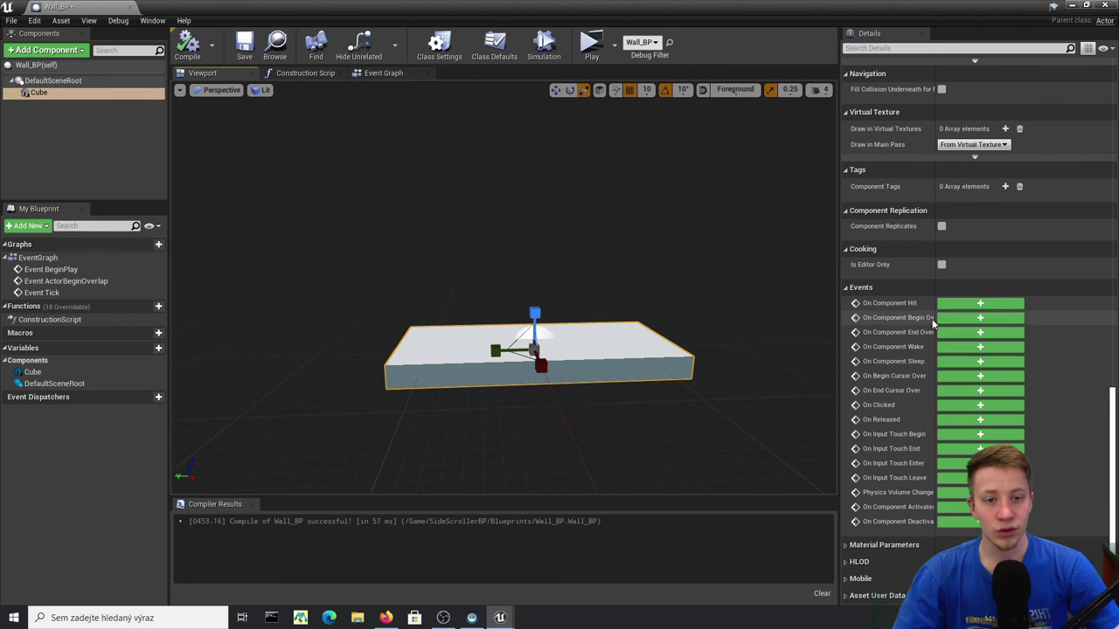
# - Add an On Component Begin Overlap event for the cube and link it to a Cast To SideScrollerCharacter node
pyautogui.click(1005, 320)
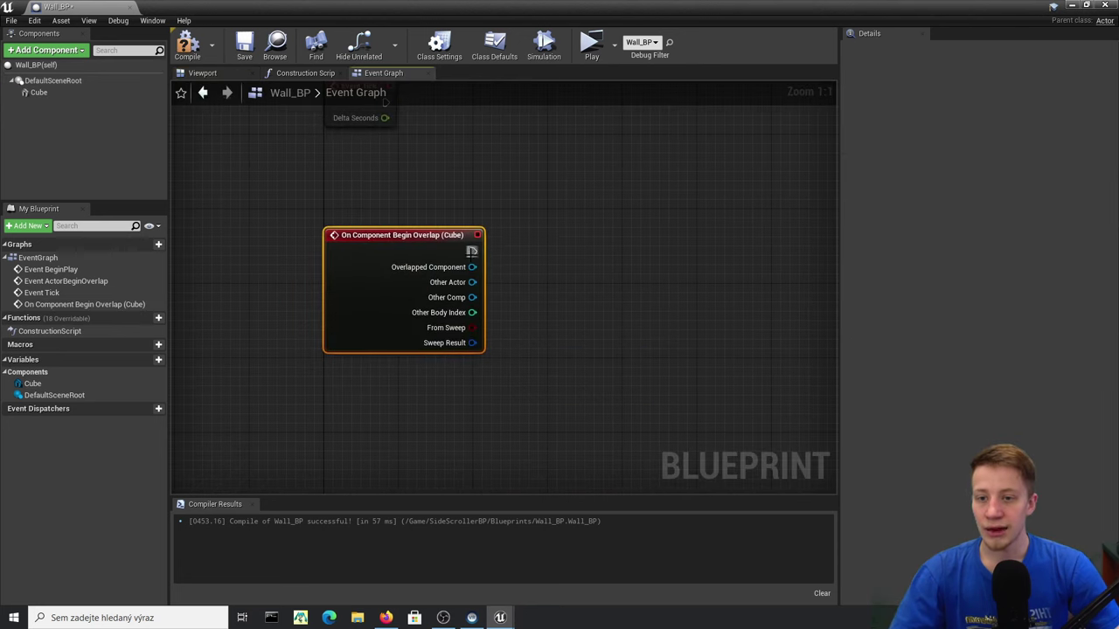
pyautogui.moveTo(571, 255); pyautogui.dragTo(571, 257)
pyautogui.write('cast si')
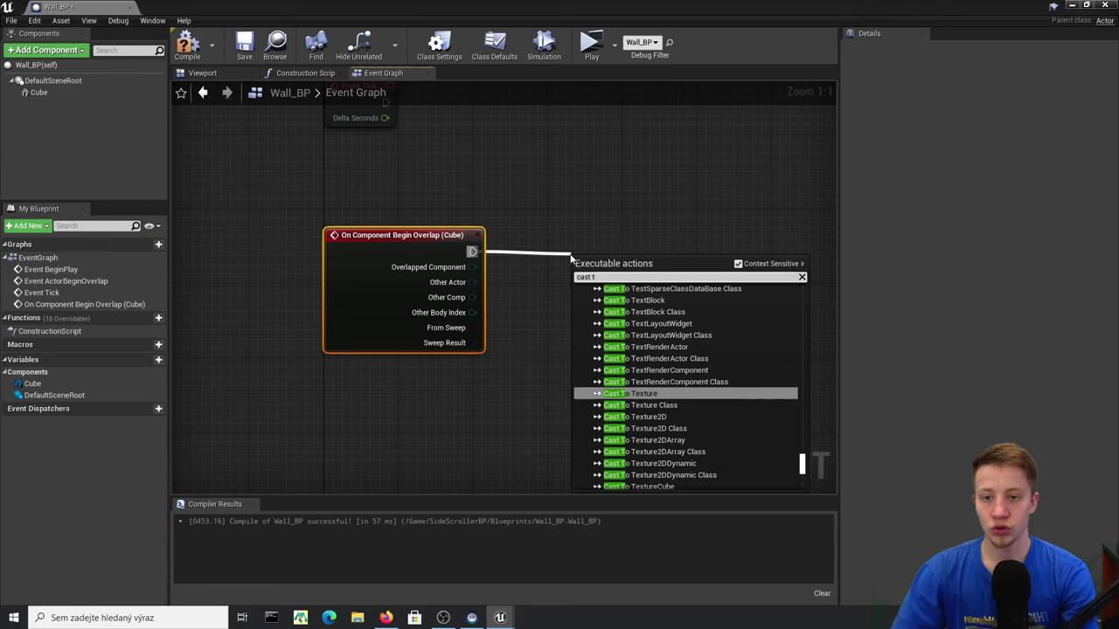
pyautogui.write('des')
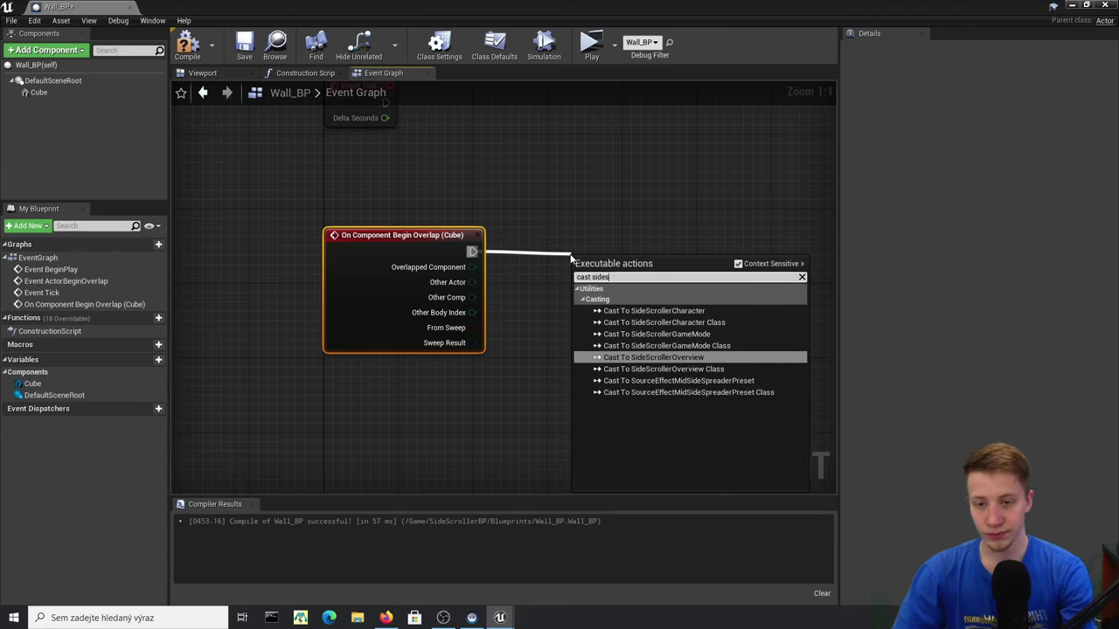
pyautogui.press('Up')
pyautogui.press('Up')
pyautogui.press('Up')
pyautogui.press('Up')
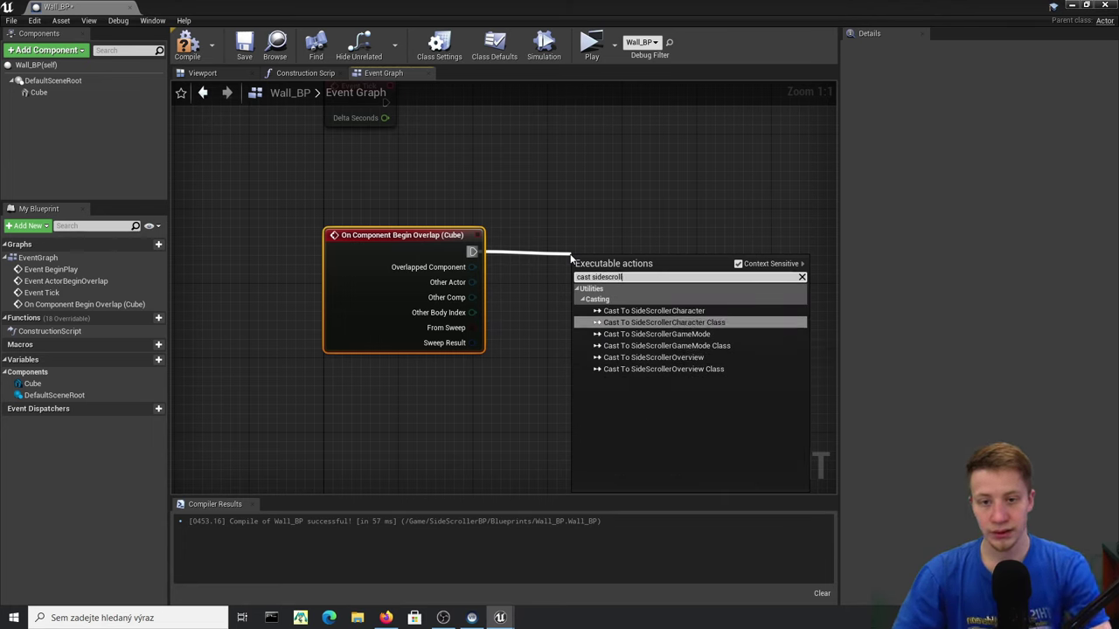
pyautogui.press('Return')
# - Identify the character actor in the level and return to the Wall_BP event graph
pyautogui.doubleClick(784, 9)
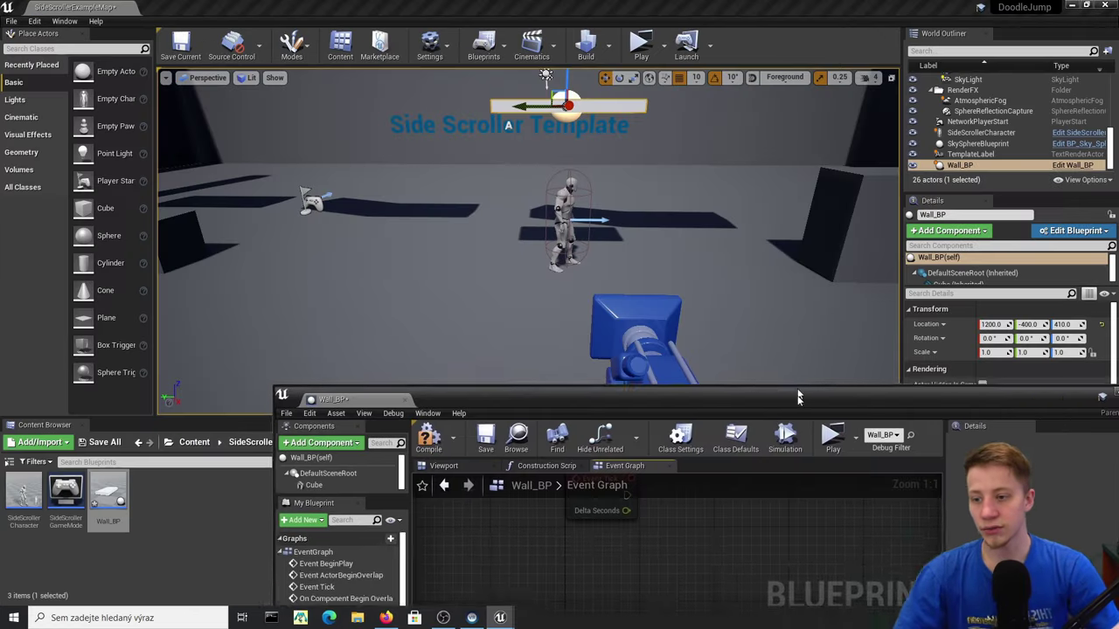
pyautogui.click(567, 218)
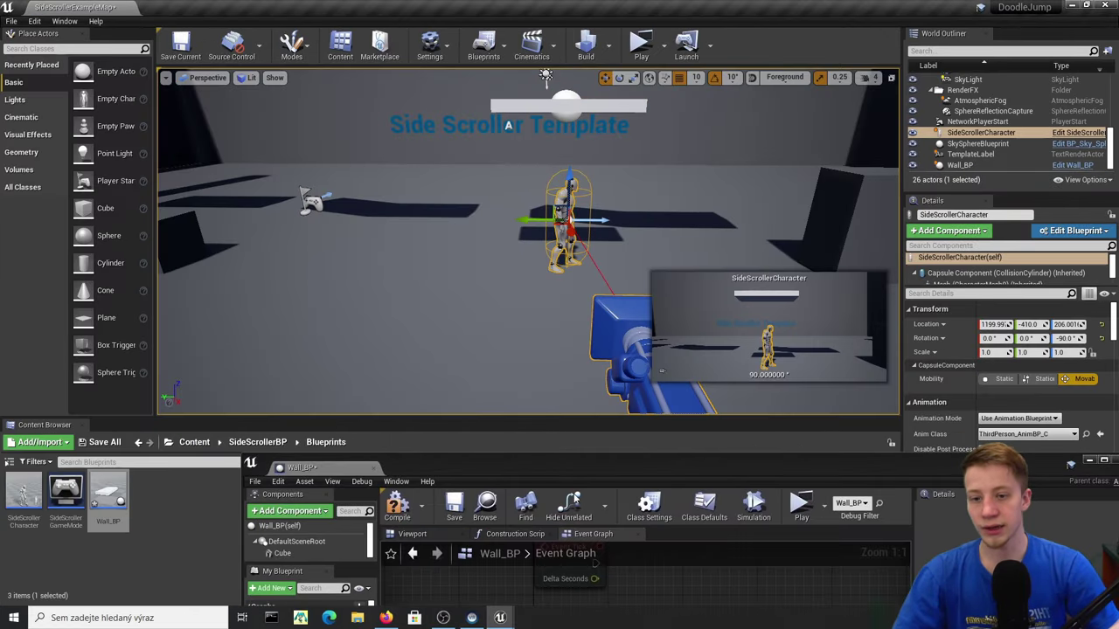
pyautogui.doubleClick(609, 464)
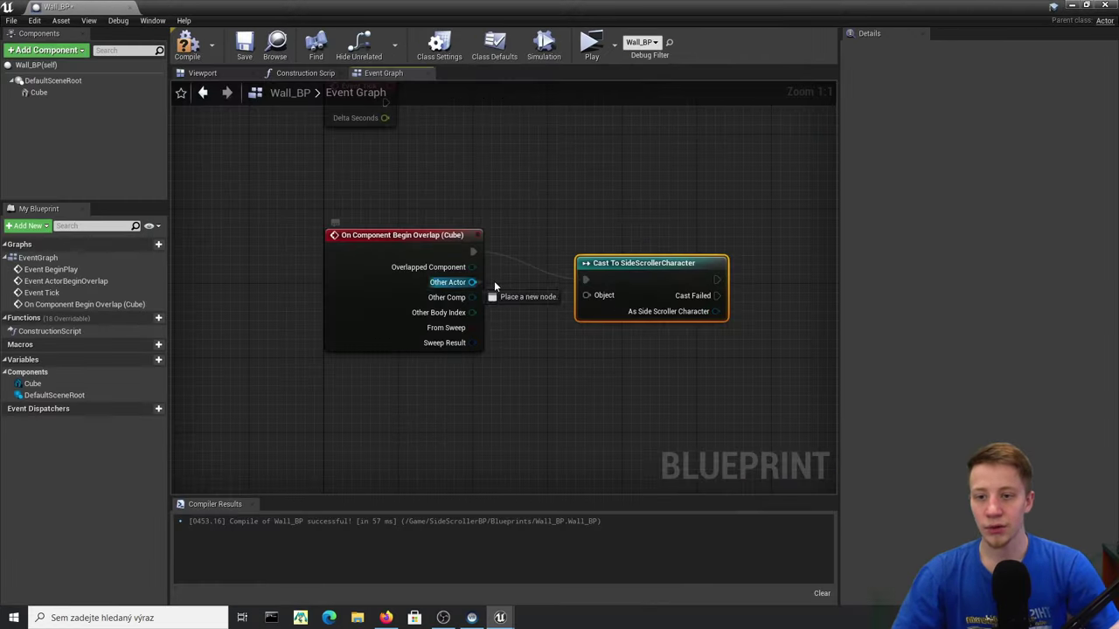
# - Connect Other Actor to the cast's Object, and add Get Velocity from the cast character with its return value split into X, Y and Z
pyautogui.moveTo(507, 219); pyautogui.dragTo(189, 229, button='right')
pyautogui.moveTo(398, 303); pyautogui.dragTo(501, 312)
pyautogui.write('get')
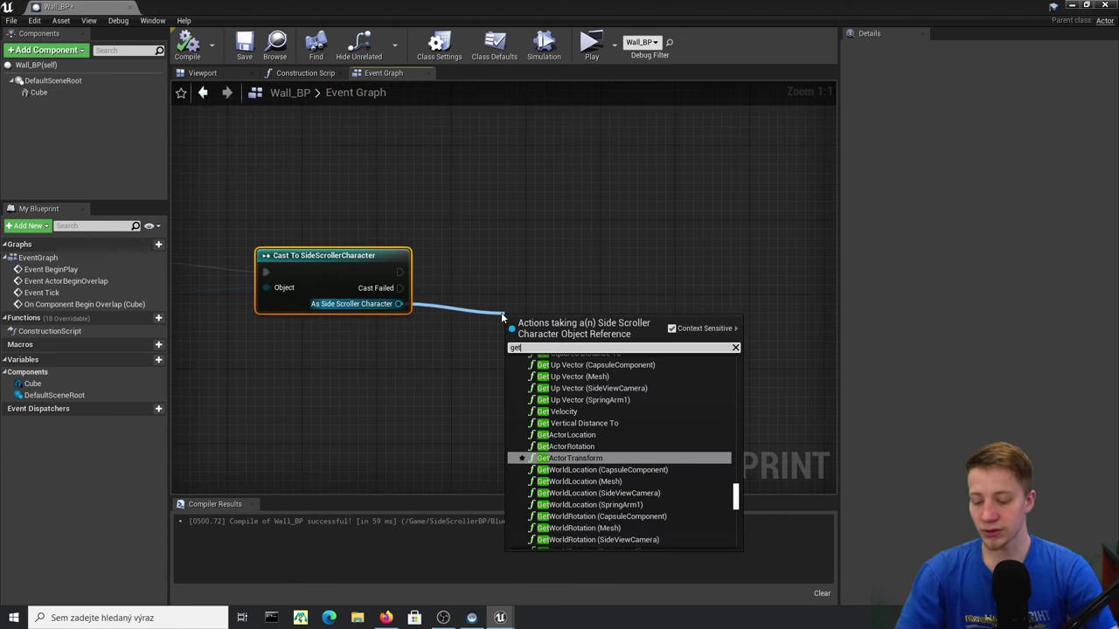
pyautogui.write(' vel')
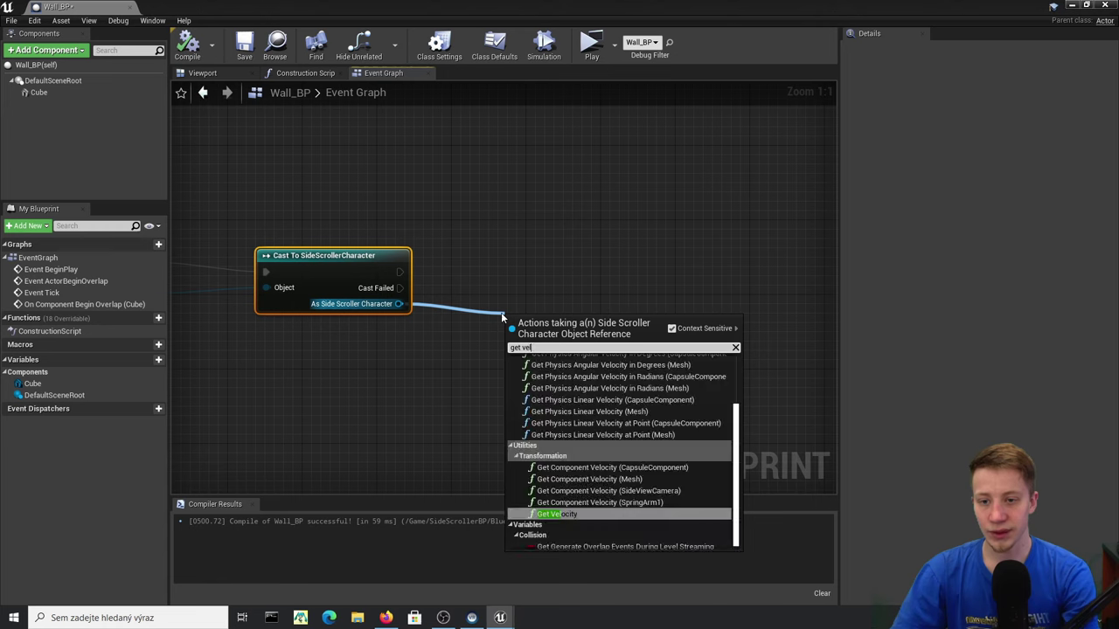
pyautogui.press('Return')
pyautogui.rightClick(603, 348)
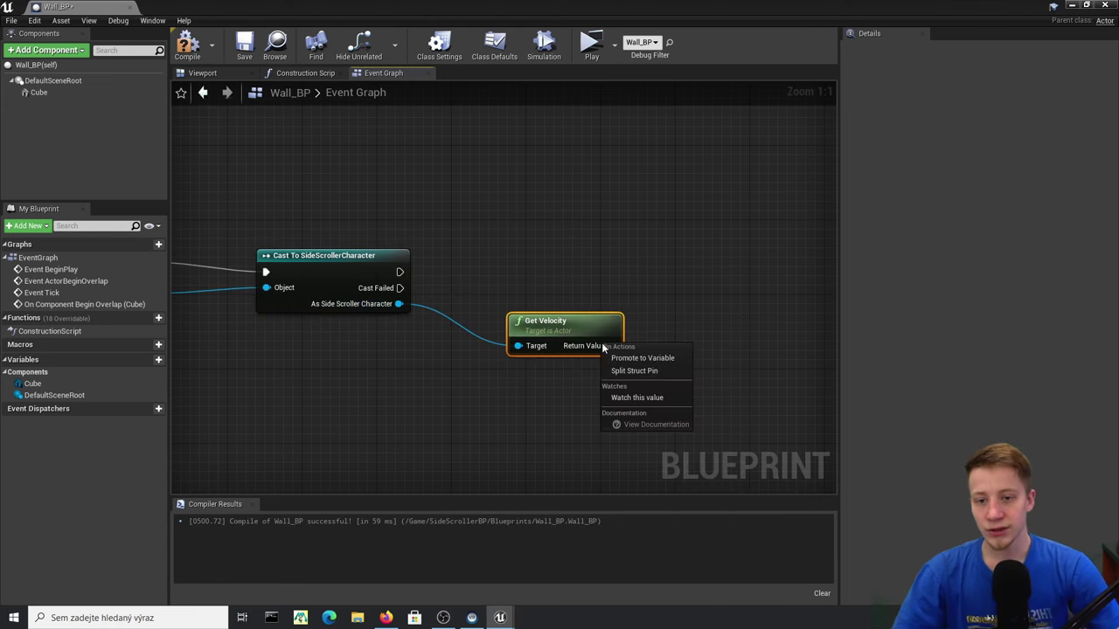
pyautogui.click(647, 372)
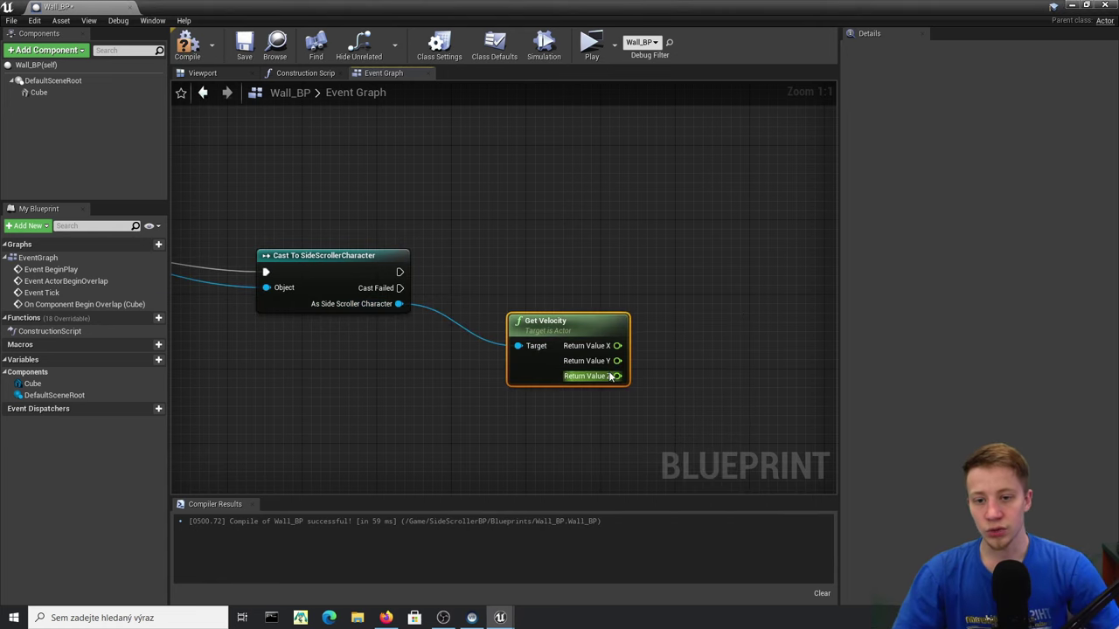
pyautogui.moveTo(700, 339); pyautogui.dragTo(700, 336)
pyautogui.moveTo(617, 345); pyautogui.dragTo(688, 318)
pyautogui.click(654, 351)
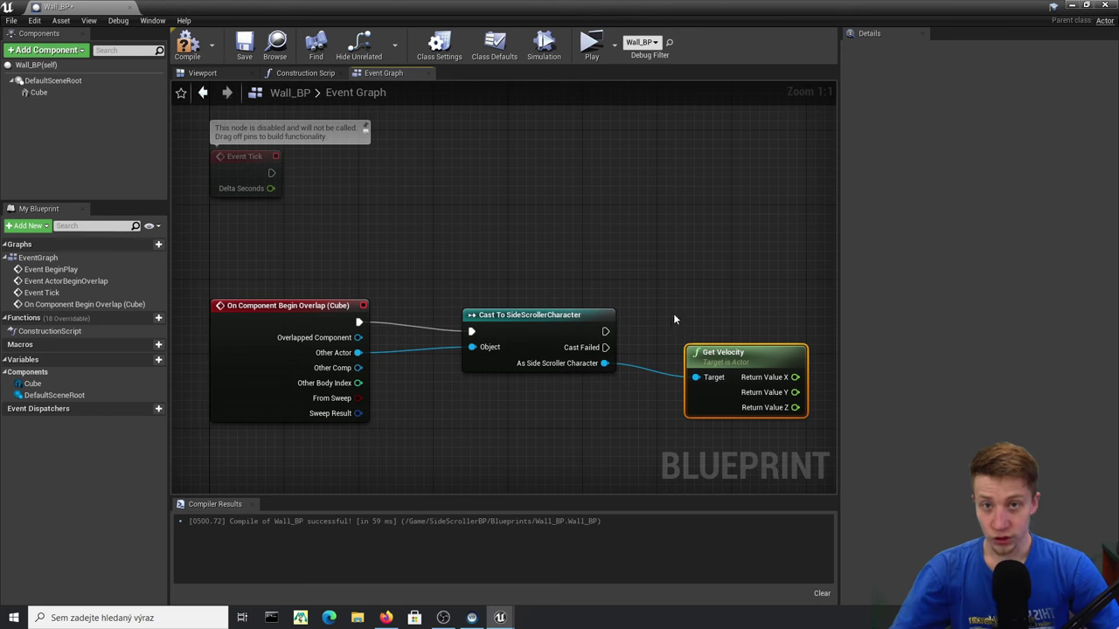
# - Move the Event Tick node above the cast node and connect it to the cast's execution input
pyautogui.moveTo(436, 298); pyautogui.dragTo(403, 331, button='right')
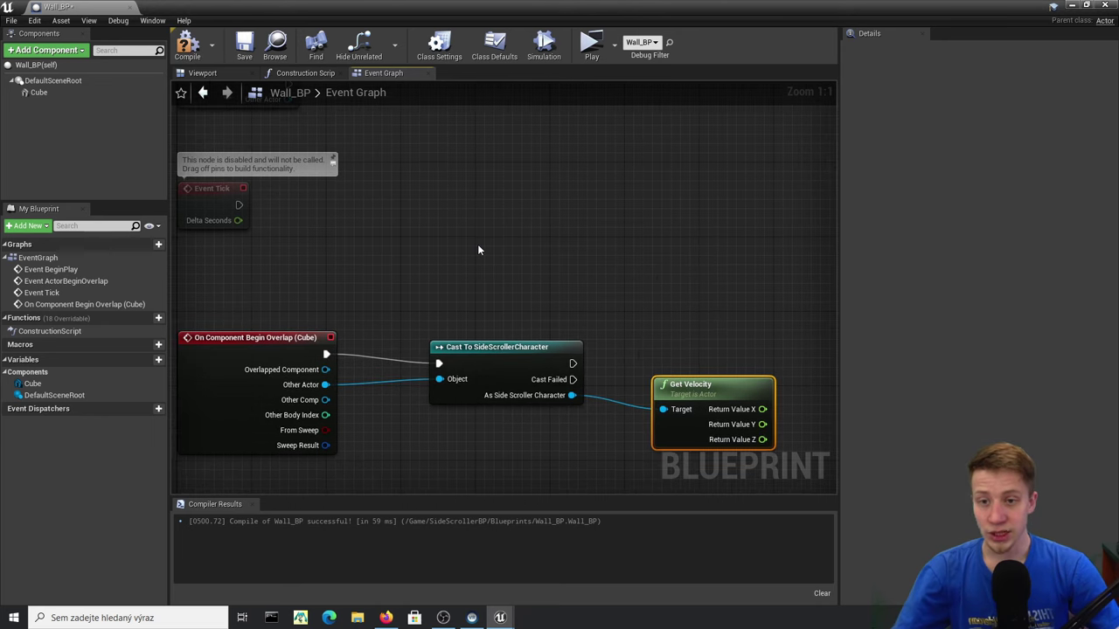
pyautogui.rightClick(478, 245)
pyautogui.moveTo(237, 204); pyautogui.dragTo(579, 258)
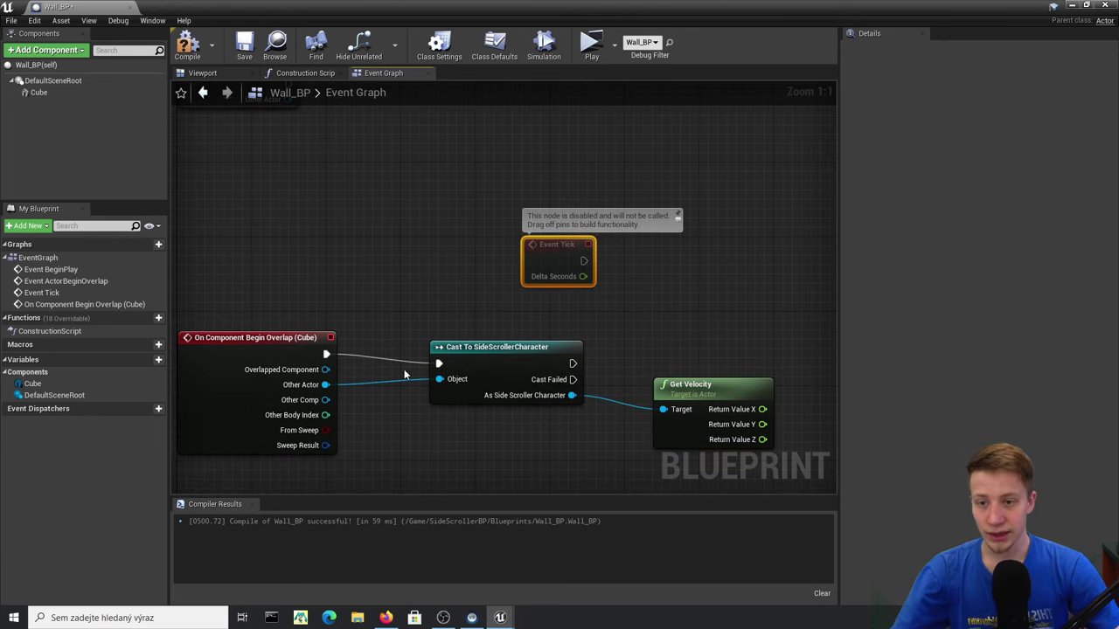
pyautogui.moveTo(443, 369); pyautogui.dragTo(443, 365)
pyautogui.moveTo(482, 365); pyautogui.dragTo(484, 321, button='right')
pyautogui.moveTo(544, 200); pyautogui.dragTo(421, 191)
pyautogui.moveTo(758, 347); pyautogui.dragTo(610, 319, button='right')
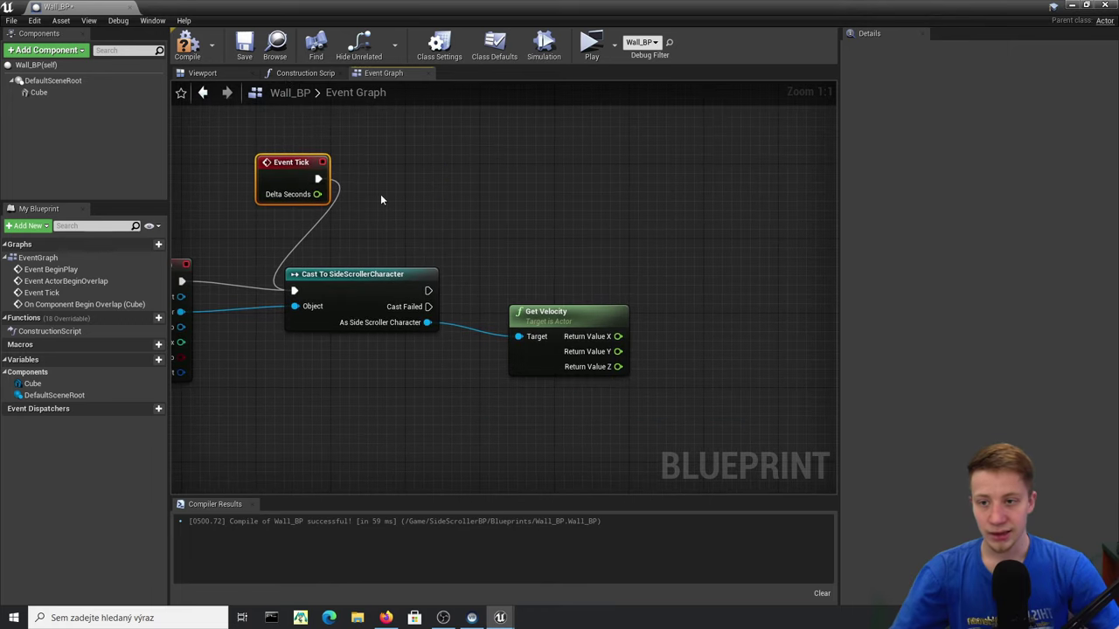
# - Add a Print String node after the cast, feed it the velocity's Return Value Z, and compile
pyautogui.moveTo(762, 273); pyautogui.dragTo(751, 258)
pyautogui.write('print')
pyautogui.press('Return')
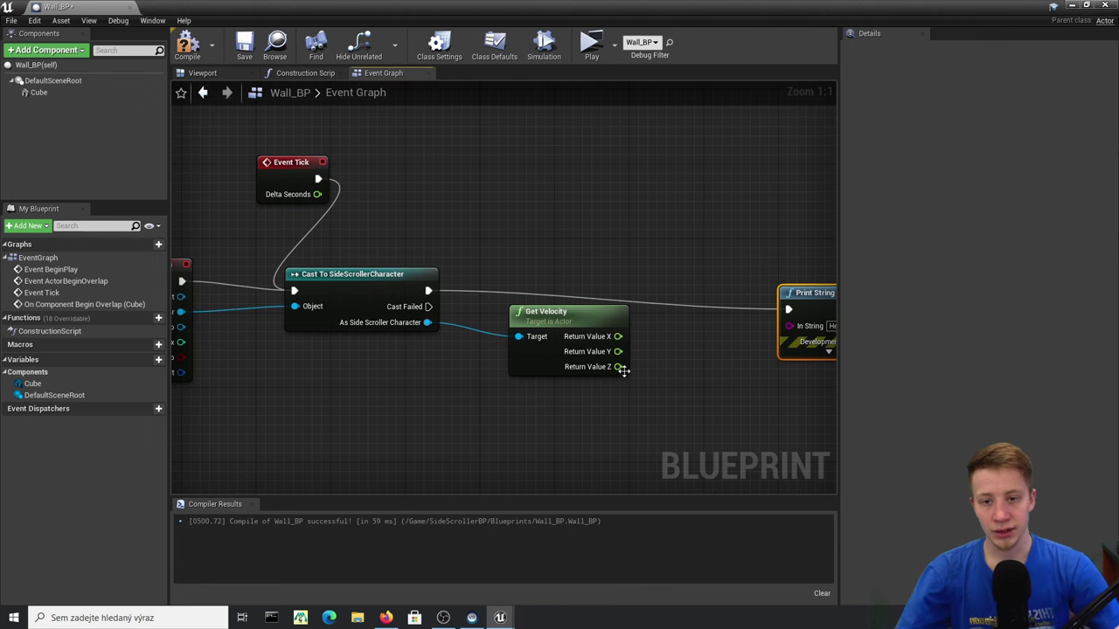
pyautogui.moveTo(804, 327); pyautogui.dragTo(804, 326)
pyautogui.click(188, 44)
# - Test-run the level to watch the printed vertical velocity of the character
pyautogui.moveTo(516, 7)
pyautogui.mouseDown()
pyautogui.moveTo(548, 107)
pyautogui.moveTo(545, 535)
pyautogui.mouseUp()
pyautogui.click(643, 46)
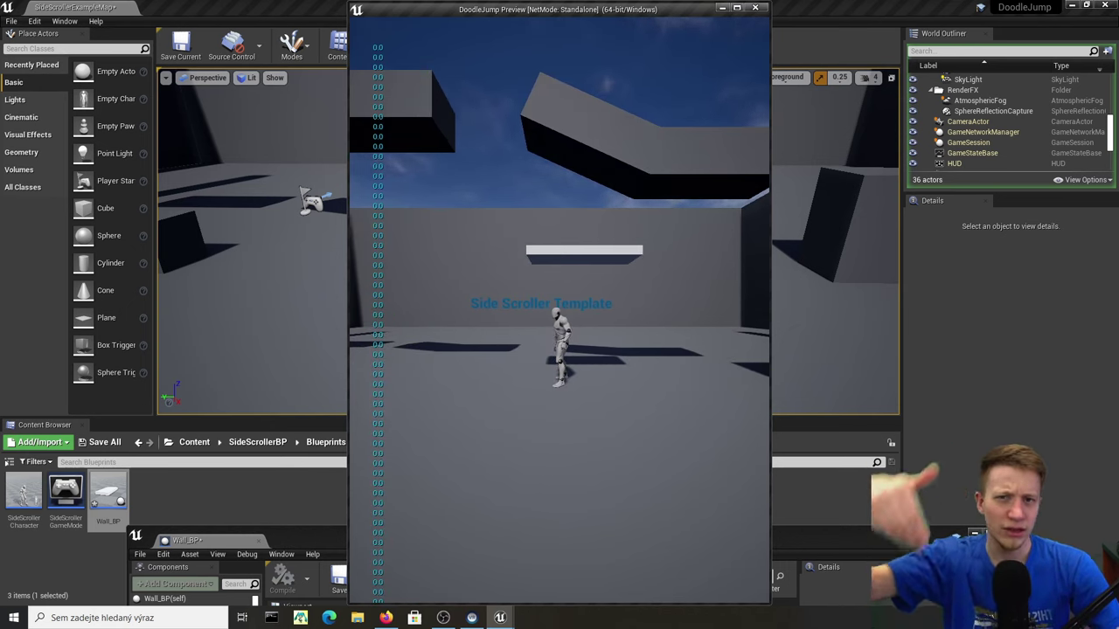
pyautogui.press('Escape')
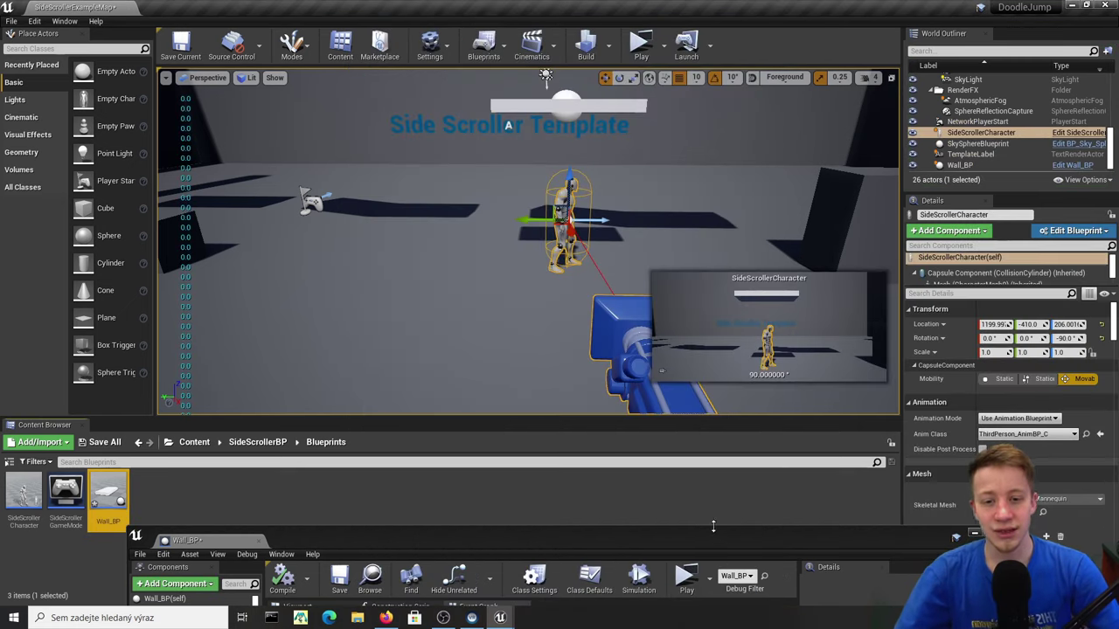
# - Delete the Print String node from the Wall_BP event graph and move Get Velocity slightly lower
pyautogui.moveTo(711, 537); pyautogui.dragTo(673, 2)
pyautogui.moveTo(743, 360); pyautogui.dragTo(653, 359, button='right')
pyautogui.press('Delete')
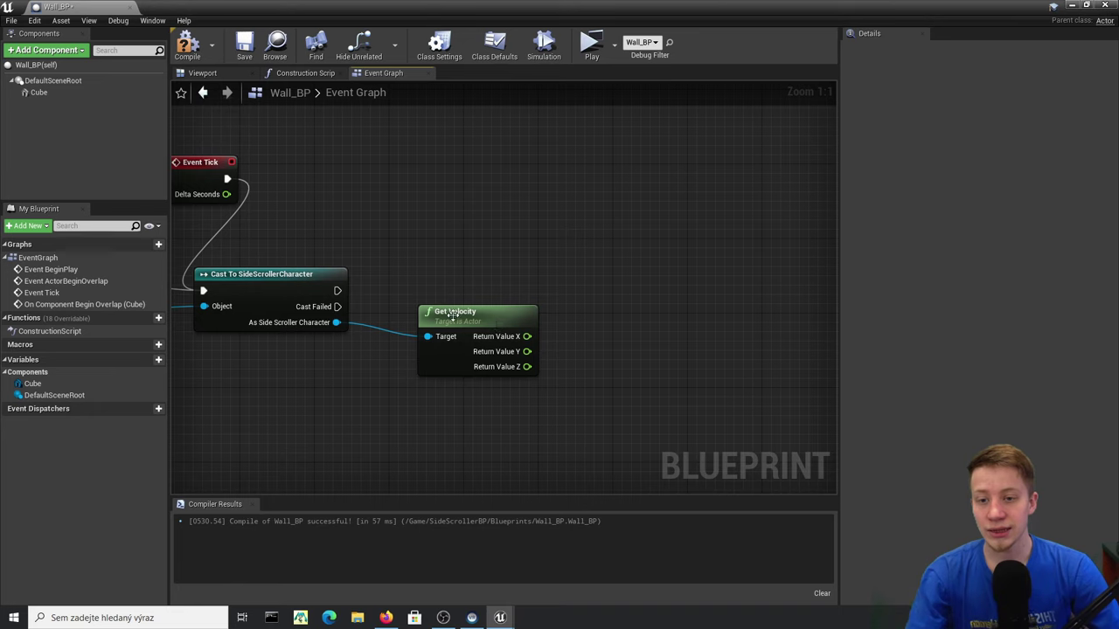
pyautogui.moveTo(464, 315); pyautogui.dragTo(463, 333)
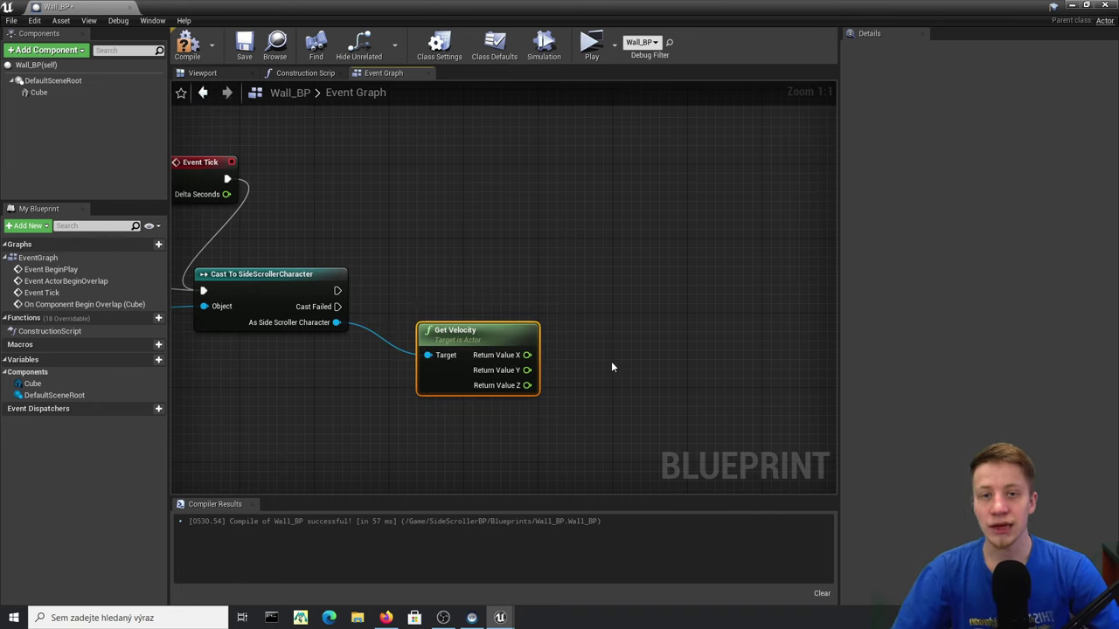
# - Disconnect Event Tick from the Cast To SideScrollerCharacter node and compile the blueprint
pyautogui.moveTo(278, 310); pyautogui.dragTo(448, 308, button='right')
pyautogui.moveTo(510, 273); pyautogui.dragTo(598, 225, button='right')
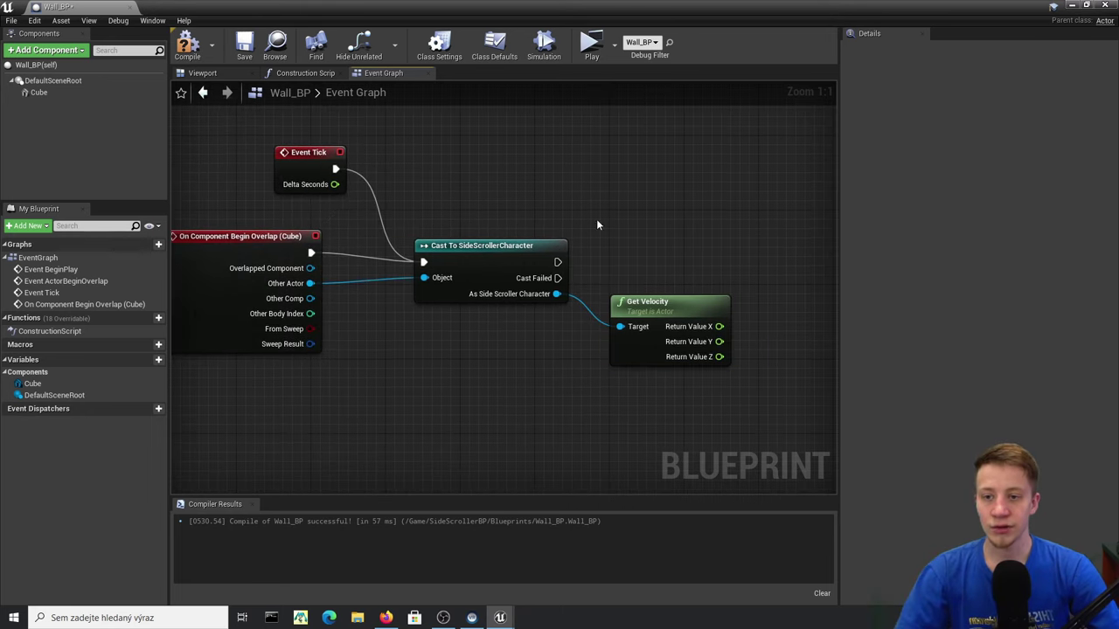
pyautogui.moveTo(396, 192); pyautogui.dragTo(503, 198, button='right')
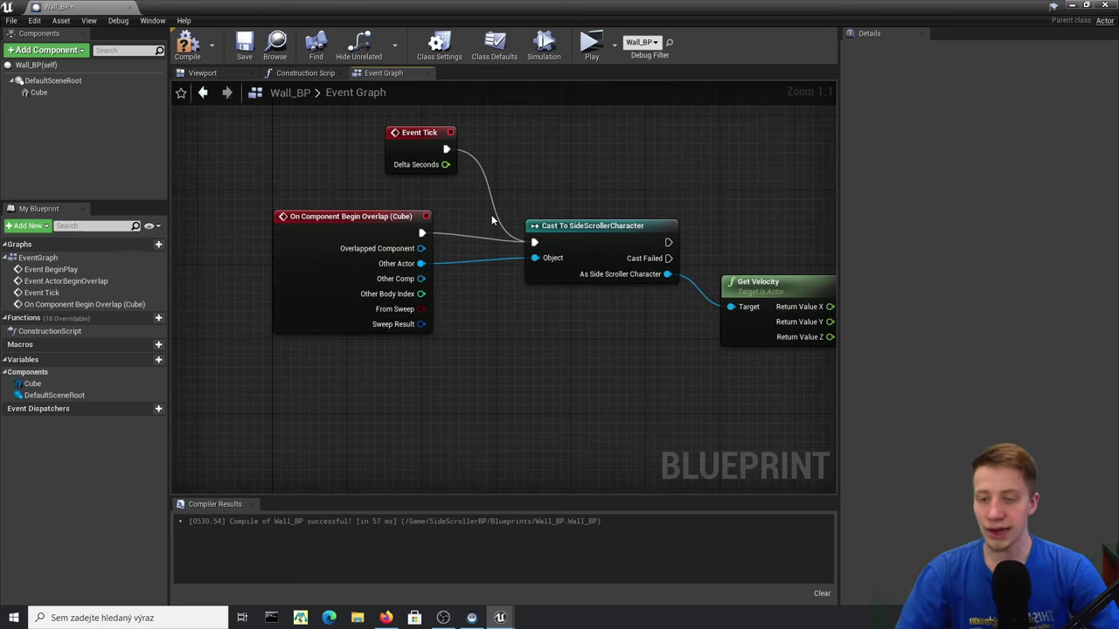
pyautogui.keyDown('alt'); pyautogui.click(491, 197); pyautogui.keyUp('alt')
# - Add a Branch node driven by the cast's successful output and place it well beyond the Get Velocity node
pyautogui.moveTo(674, 213); pyautogui.dragTo(436, 262, button='right')
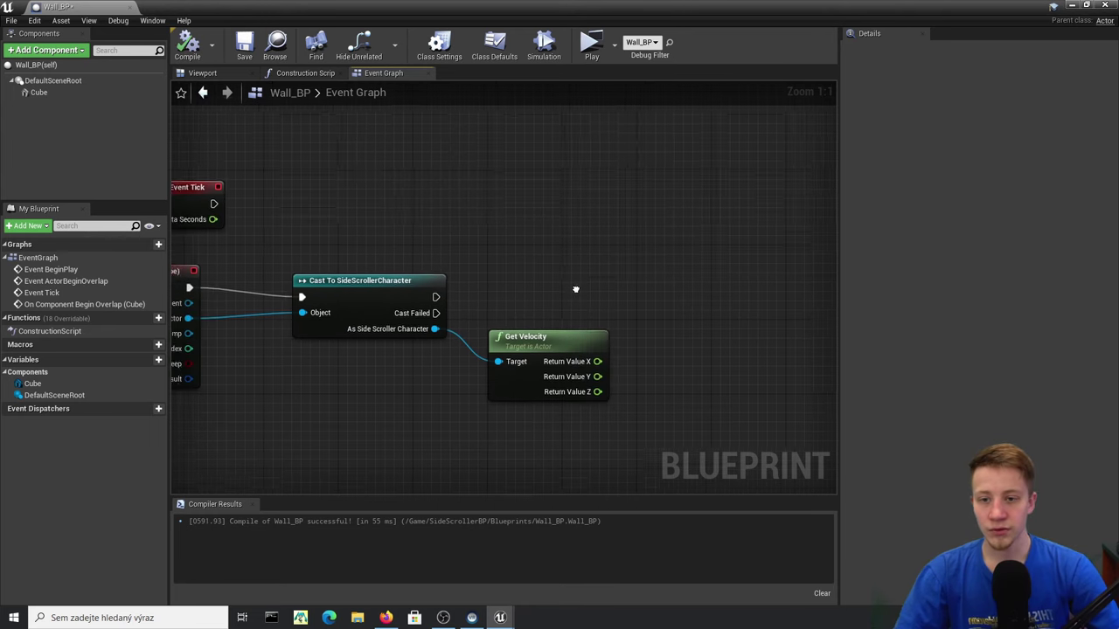
pyautogui.moveTo(431, 292); pyautogui.dragTo(681, 298)
pyautogui.write('branch')
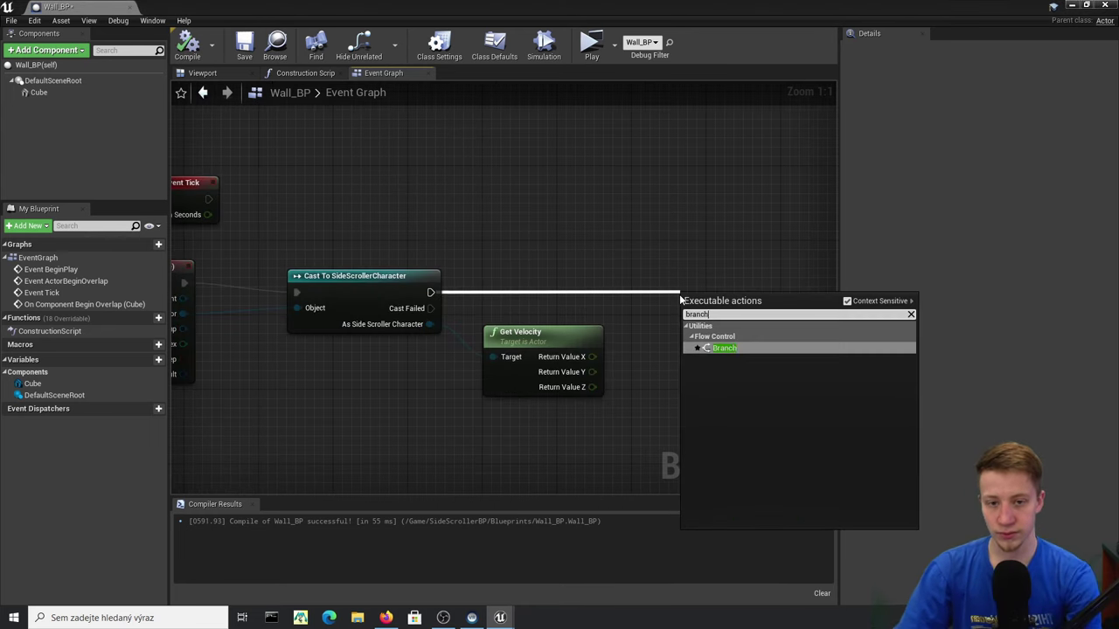
pyautogui.press('Return')
pyautogui.moveTo(637, 367); pyautogui.dragTo(469, 342, button='right')
pyautogui.moveTo(605, 277); pyautogui.dragTo(707, 251)
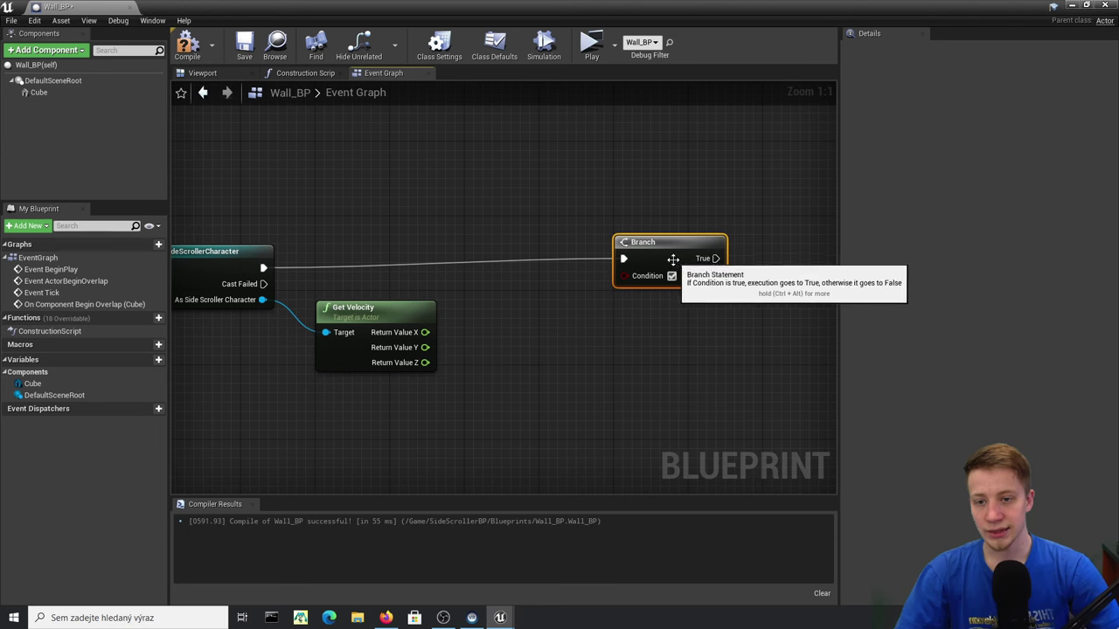
pyautogui.moveTo(555, 330); pyautogui.dragTo(556, 333)
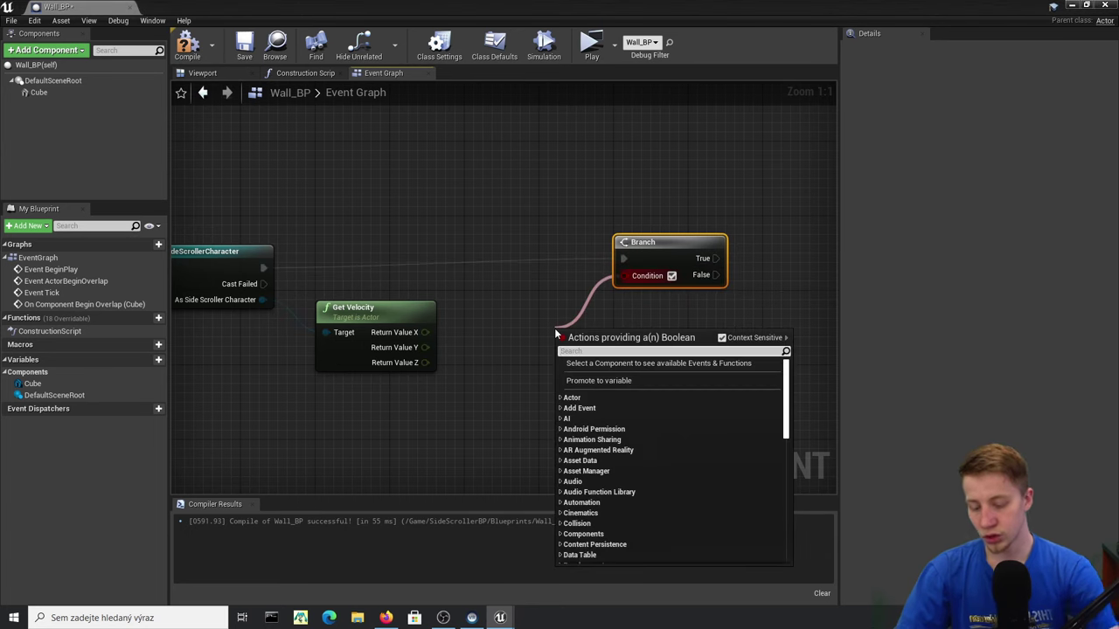
pyautogui.write('float')
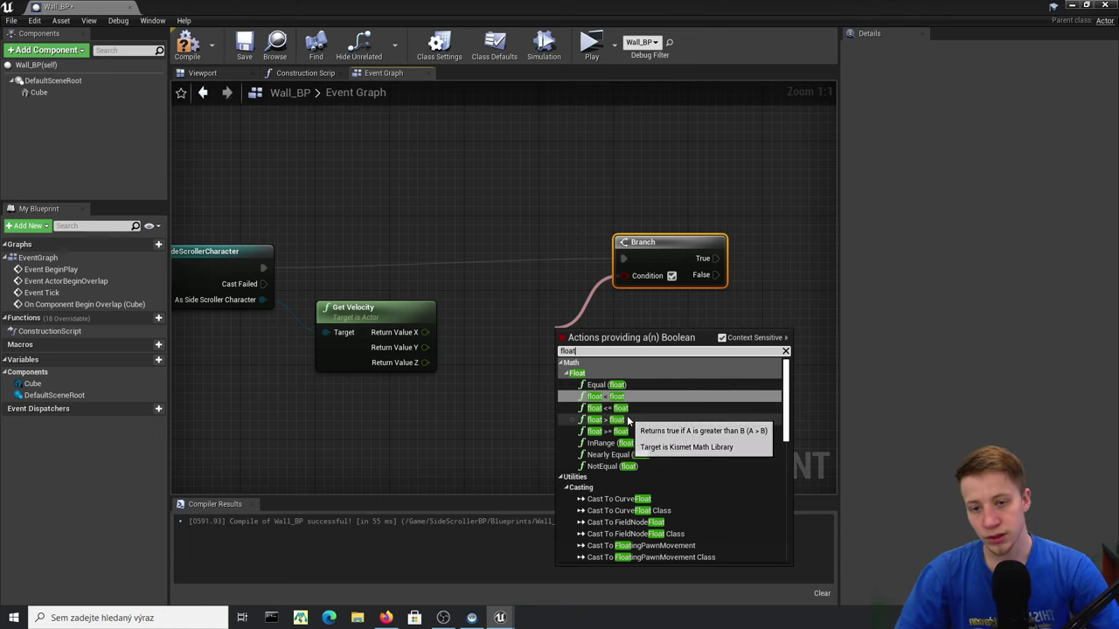
pyautogui.click(627, 401)
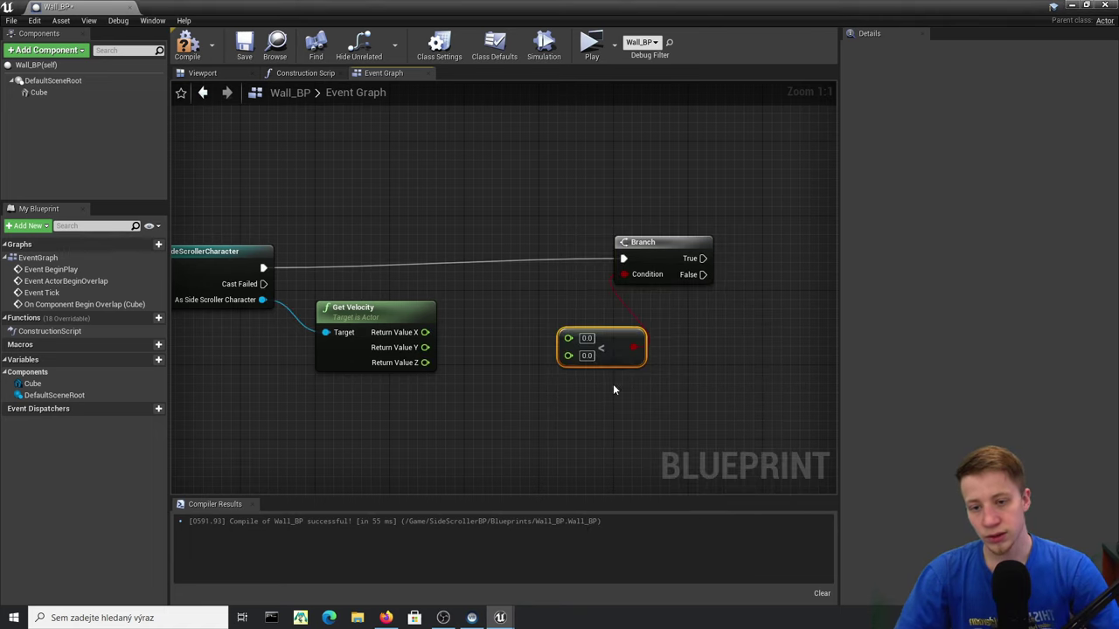
pyautogui.moveTo(597, 347); pyautogui.dragTo(606, 403)
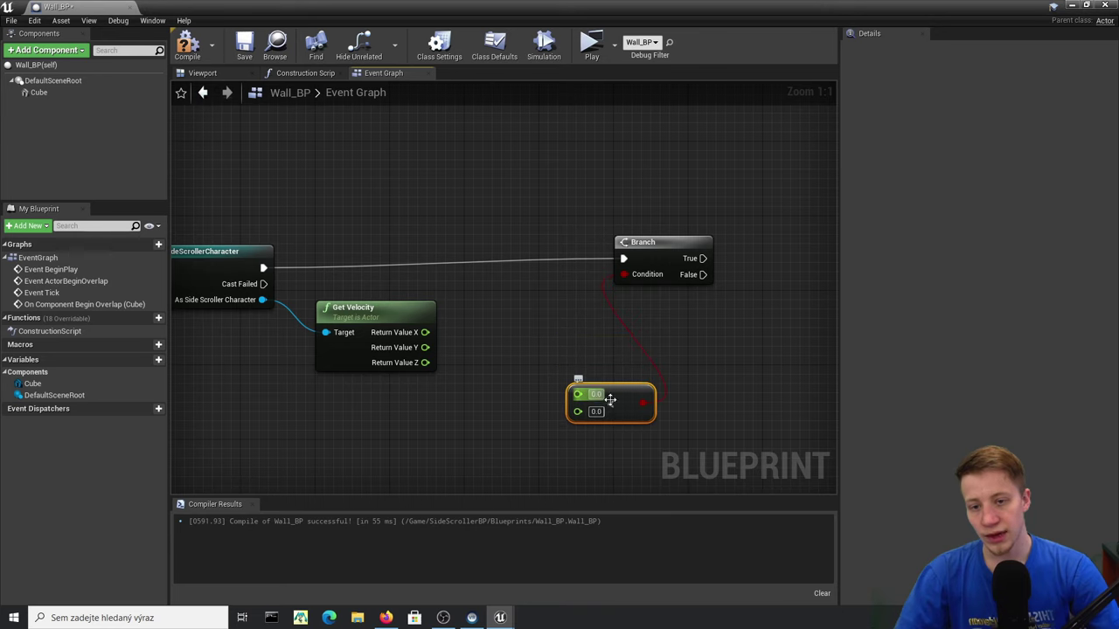
pyautogui.moveTo(461, 369); pyautogui.dragTo(463, 376)
pyautogui.click(577, 440)
pyautogui.moveTo(614, 364); pyautogui.dragTo(614, 360)
pyautogui.press('Delete')
# - Drive the Branch condition with a float > float comparison that tests Get Velocity's Return Value Z against 0.0
pyautogui.moveTo(625, 275); pyautogui.dragTo(575, 369)
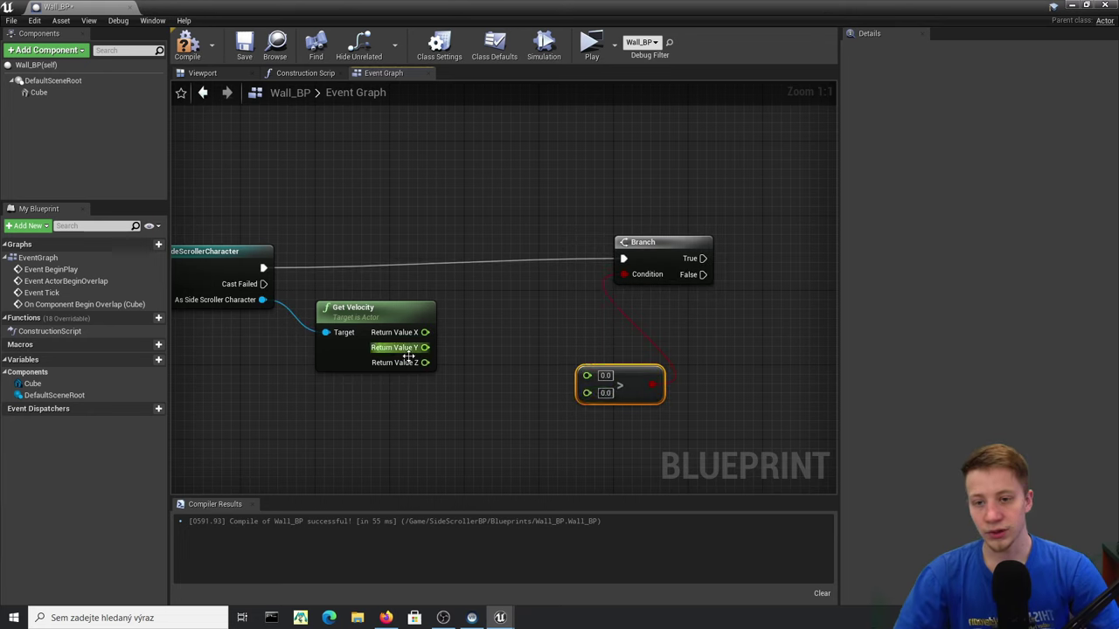
pyautogui.moveTo(416, 362); pyautogui.dragTo(518, 365)
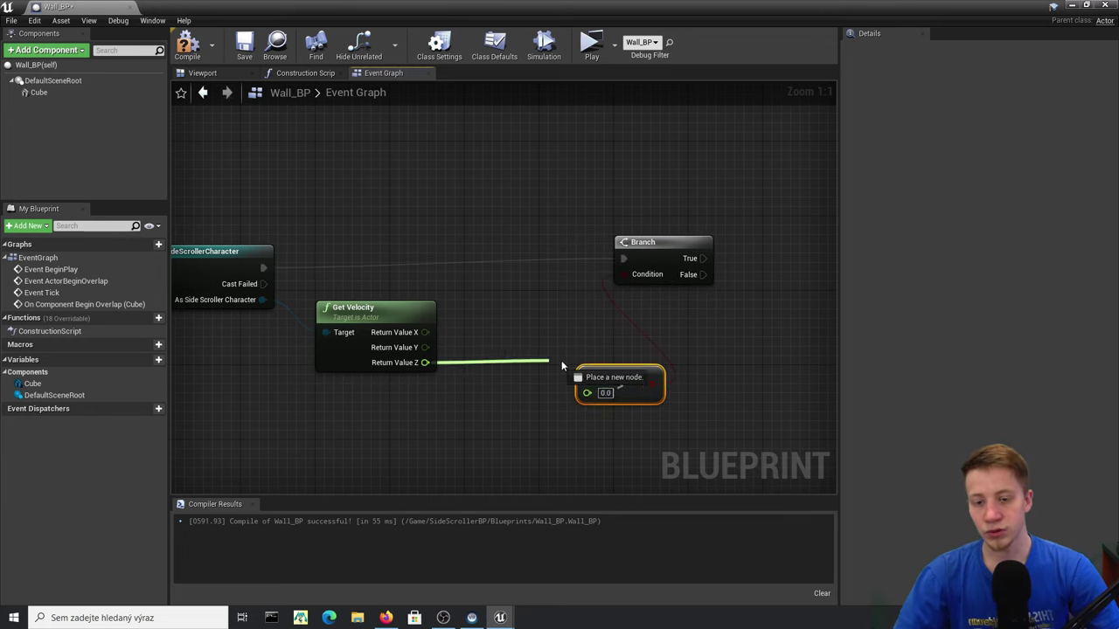
pyautogui.moveTo(586, 376); pyautogui.dragTo(561, 367)
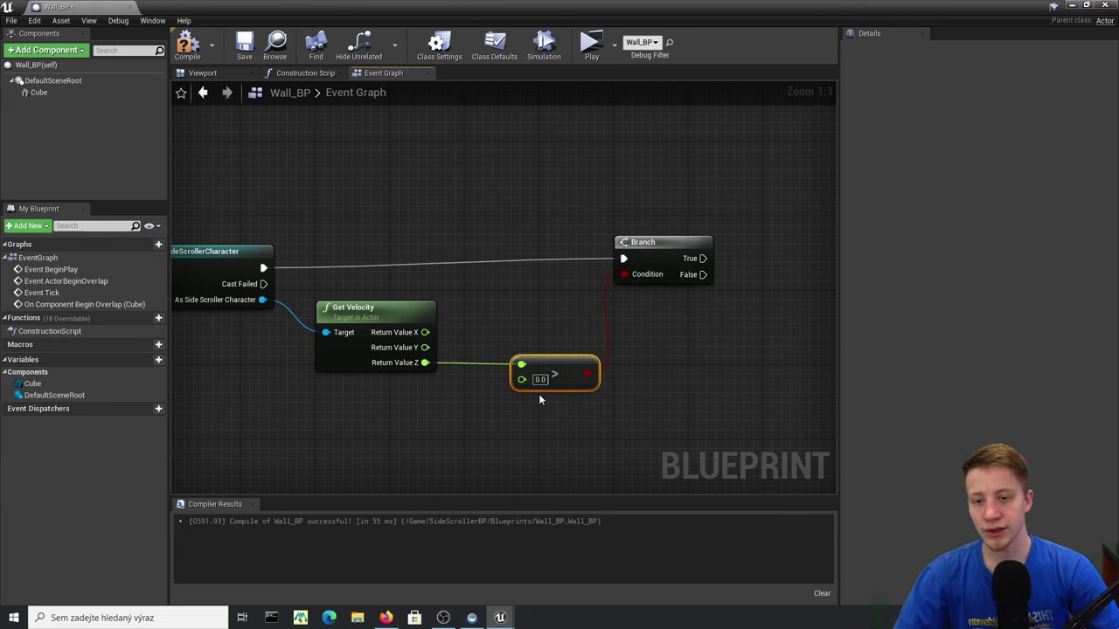
pyautogui.moveTo(651, 275); pyautogui.dragTo(609, 284, button='right')
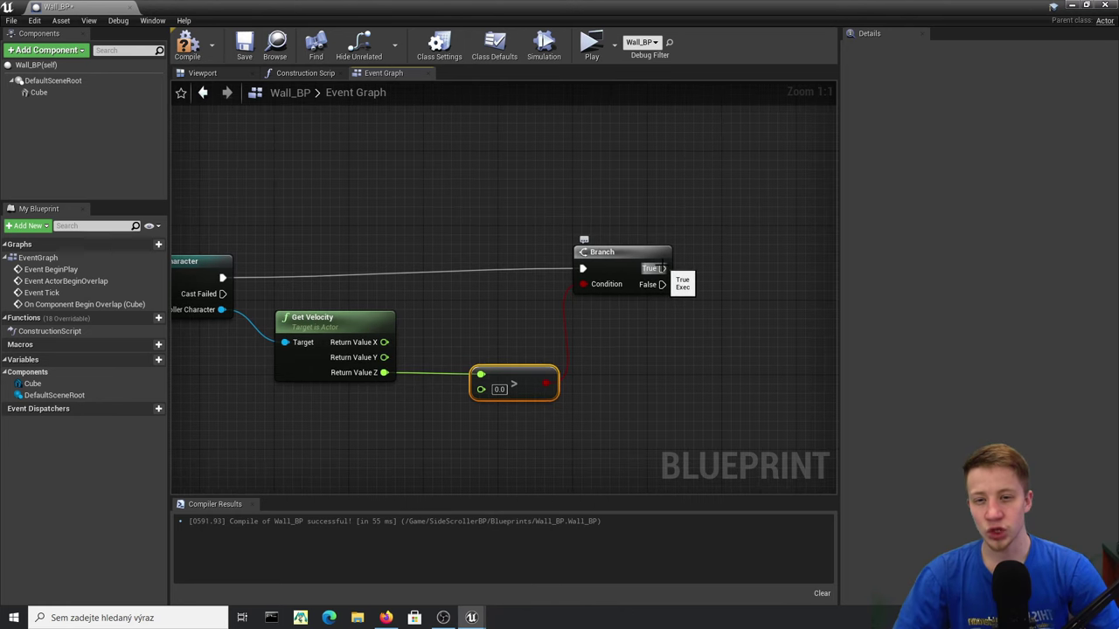
# - Add a Print String node executed by the Branch's True output
pyautogui.moveTo(660, 266); pyautogui.dragTo(496, 252, button='right')
pyautogui.moveTo(495, 253); pyautogui.dragTo(597, 235)
pyautogui.write('print')
pyautogui.press('Return')
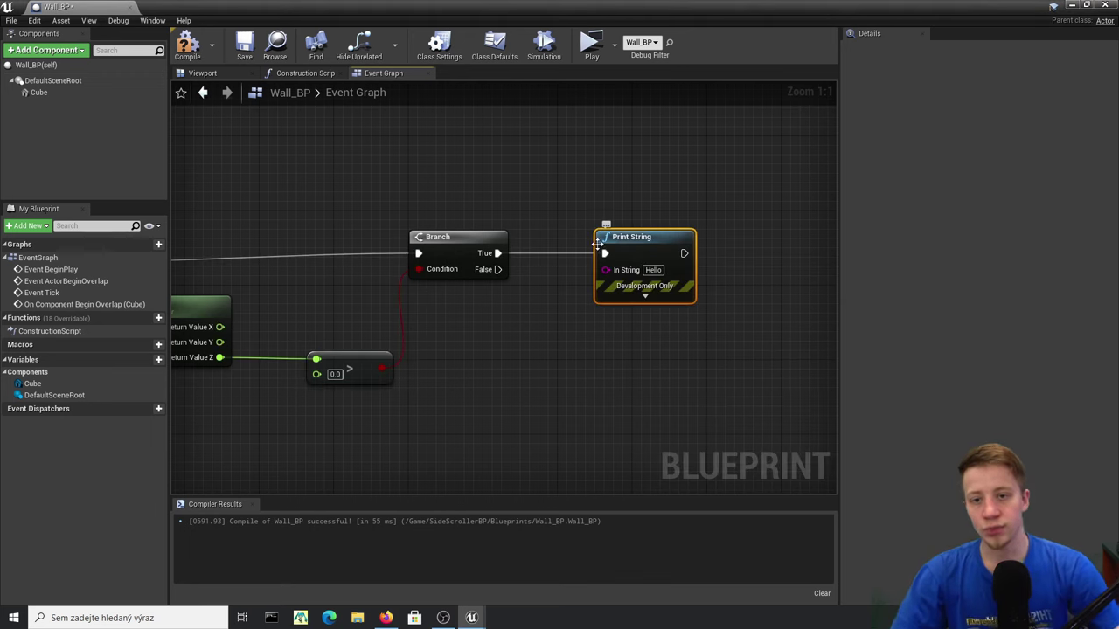
# - Move the Print String node higher, place a duplicate below it and connect the duplicate to the Branch's False output
pyautogui.moveTo(623, 225); pyautogui.dragTo(614, 150)
pyautogui.hotkey('ctrl', 'c')
pyautogui.hotkey('ctrl', 'v')
pyautogui.moveTo(651, 275); pyautogui.dragTo(594, 273)
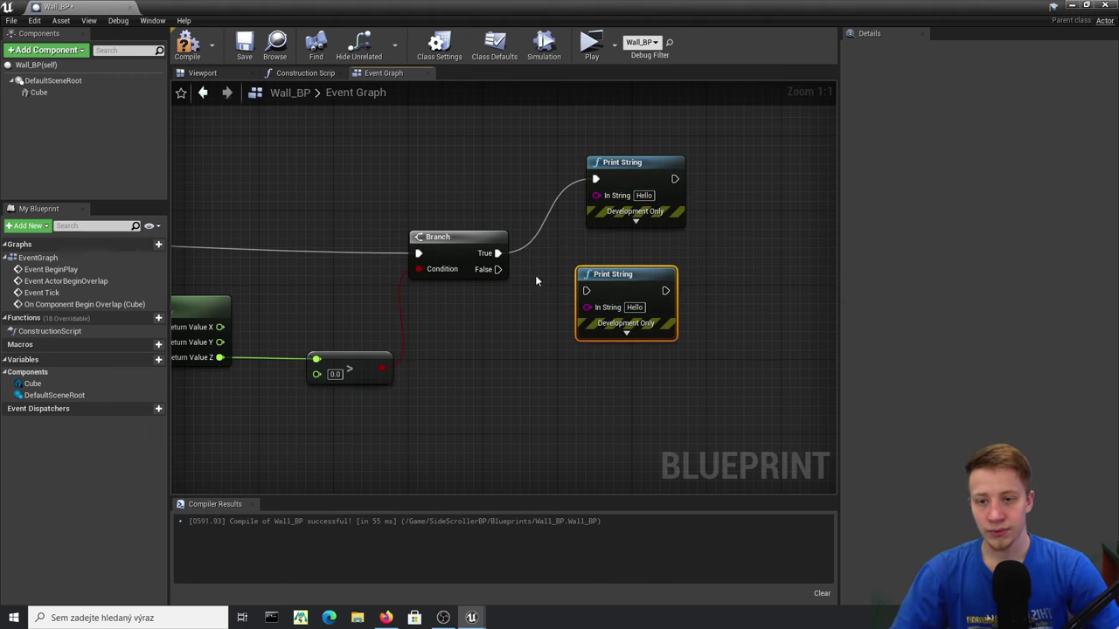
pyautogui.moveTo(498, 269); pyautogui.dragTo(599, 298)
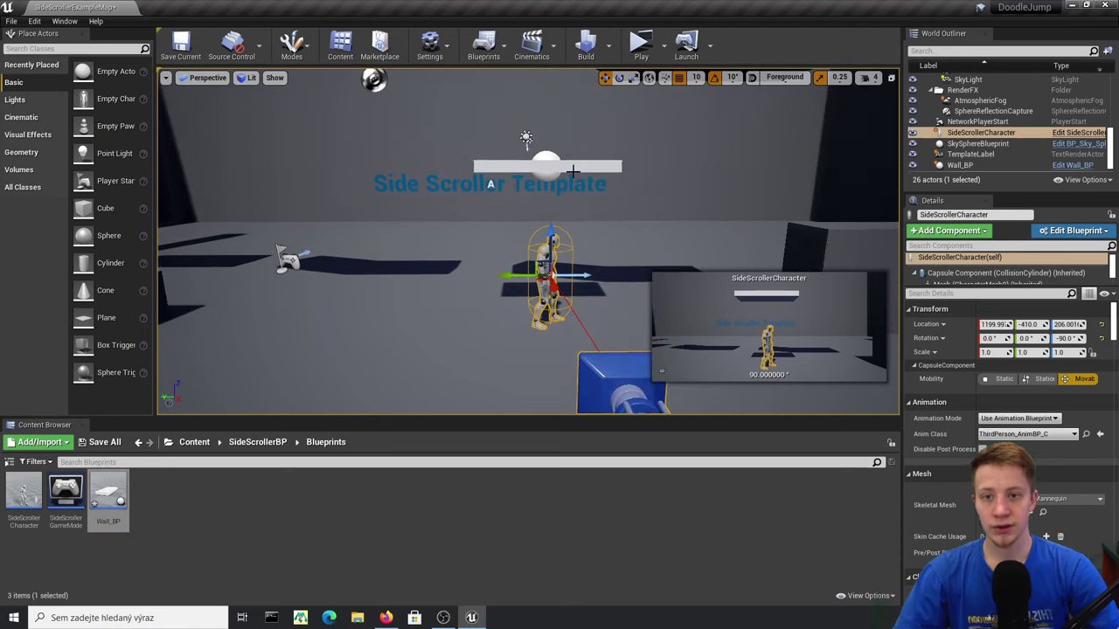
# - Test-run the level by making the character jump against the wall platform, and end the preview
pyautogui.press('space')
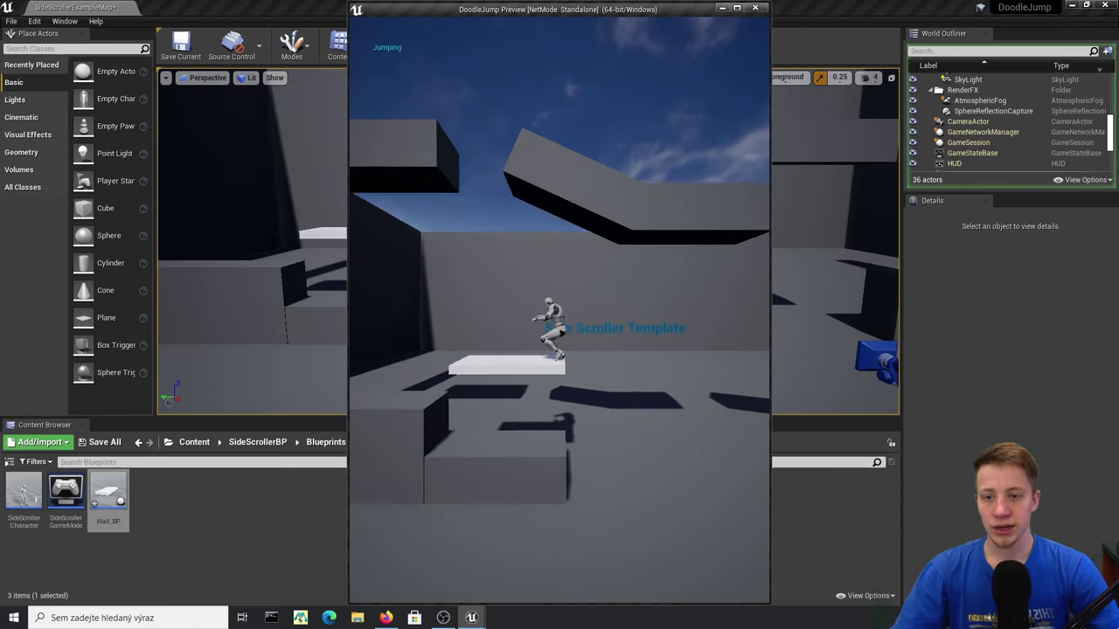
pyautogui.press('space')
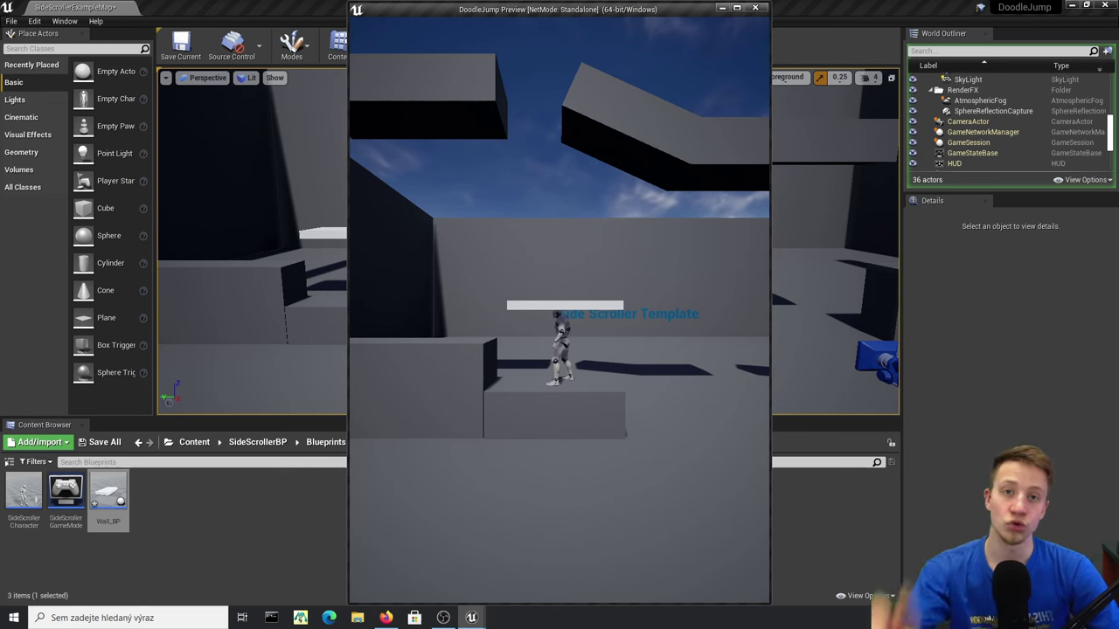
pyautogui.press('Escape')
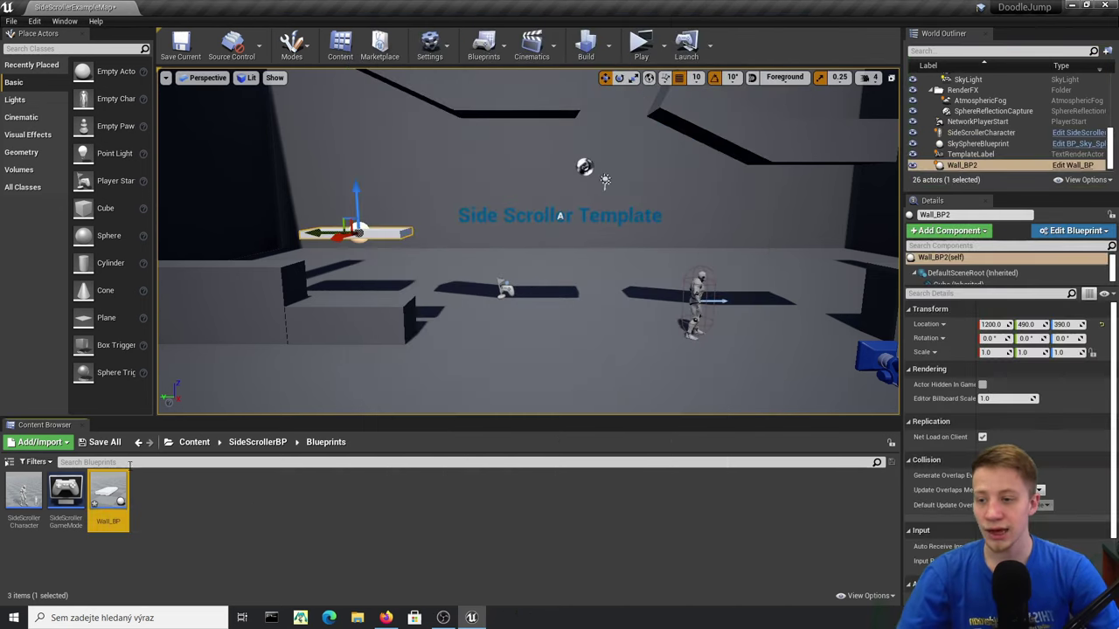
# - In the Wall_BP event graph, add a Launch Character node targeting the cast's As Side Scroller Character output, beyond the Print String nodes
pyautogui.doubleClick(123, 511)
pyautogui.moveTo(515, 379); pyautogui.dragTo(490, 442, button='right')
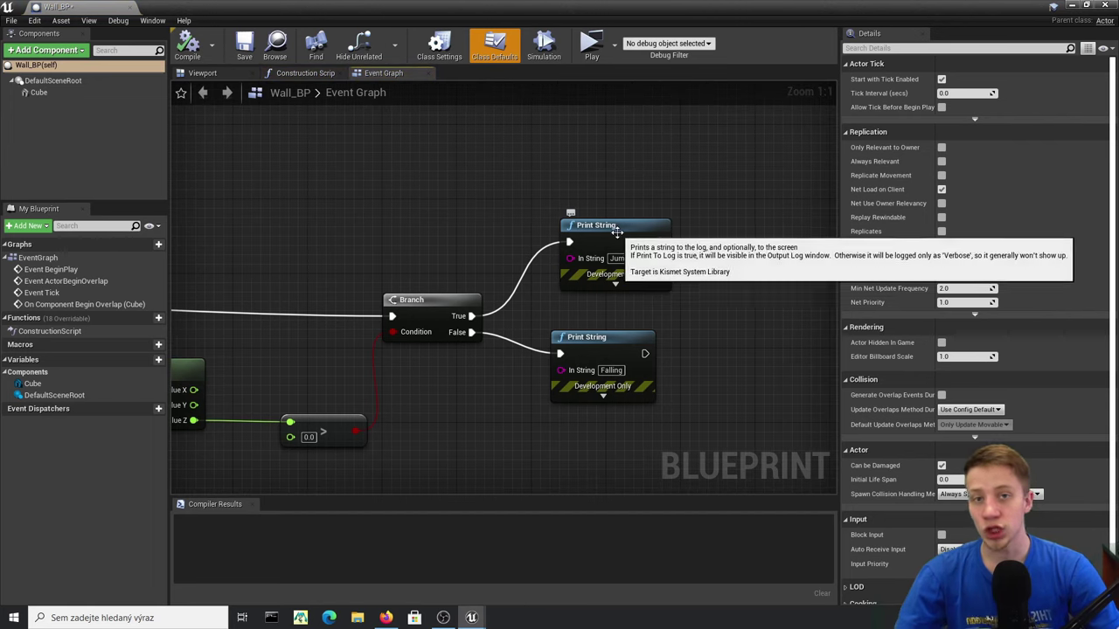
pyautogui.moveTo(498, 273); pyautogui.dragTo(469, 257, button='right')
pyautogui.moveTo(635, 216); pyautogui.dragTo(653, 282, button='right')
pyautogui.scroll(-3, 644, 255)
pyautogui.moveTo(344, 307); pyautogui.dragTo(420, 259, button='right')
pyautogui.moveTo(236, 333); pyautogui.dragTo(319, 345, button='right')
pyautogui.moveTo(302, 339); pyautogui.dragTo(647, 298)
pyautogui.write('lau')
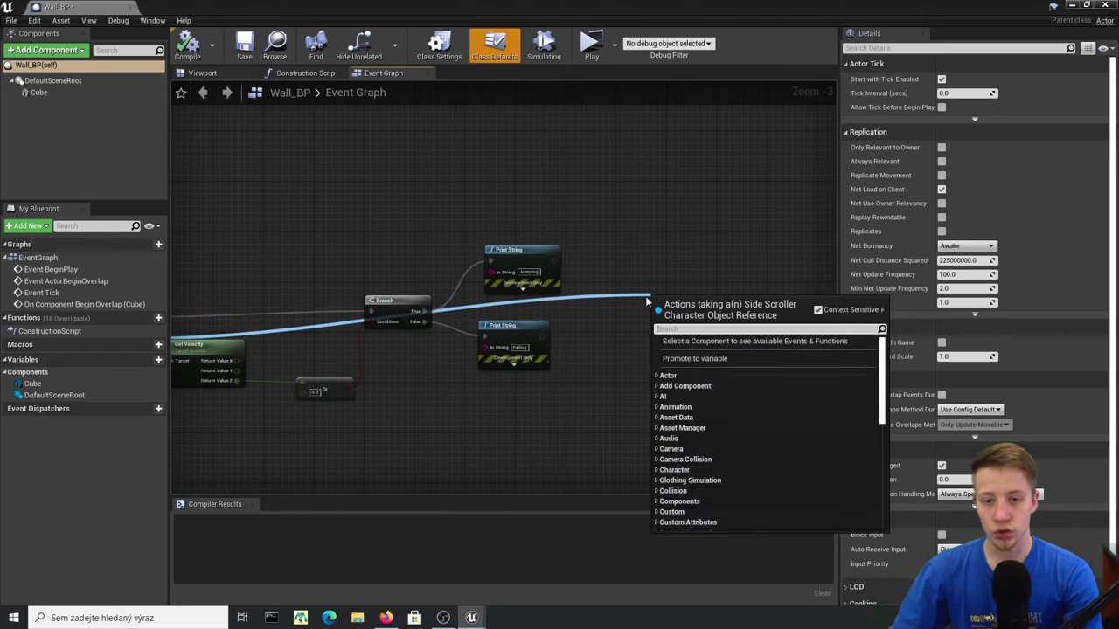
pyautogui.press('Return')
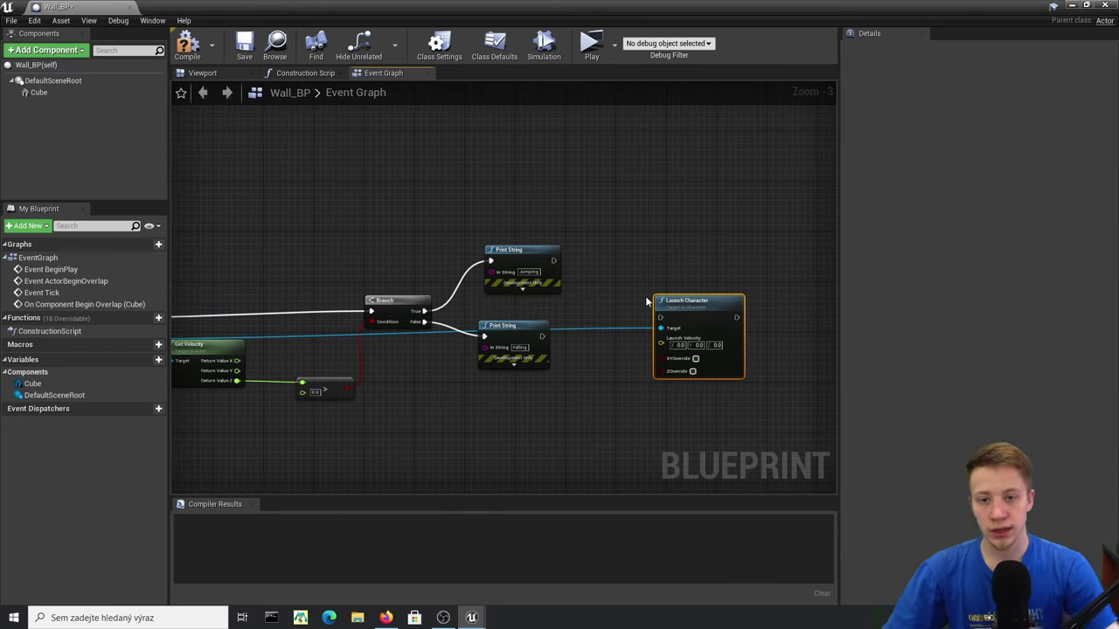
# - Connect the Jumping Print String's execution output to Launch Character and compile Wall_BP
pyautogui.scroll(4, 620, 248)
pyautogui.moveTo(620, 247); pyautogui.dragTo(493, 266)
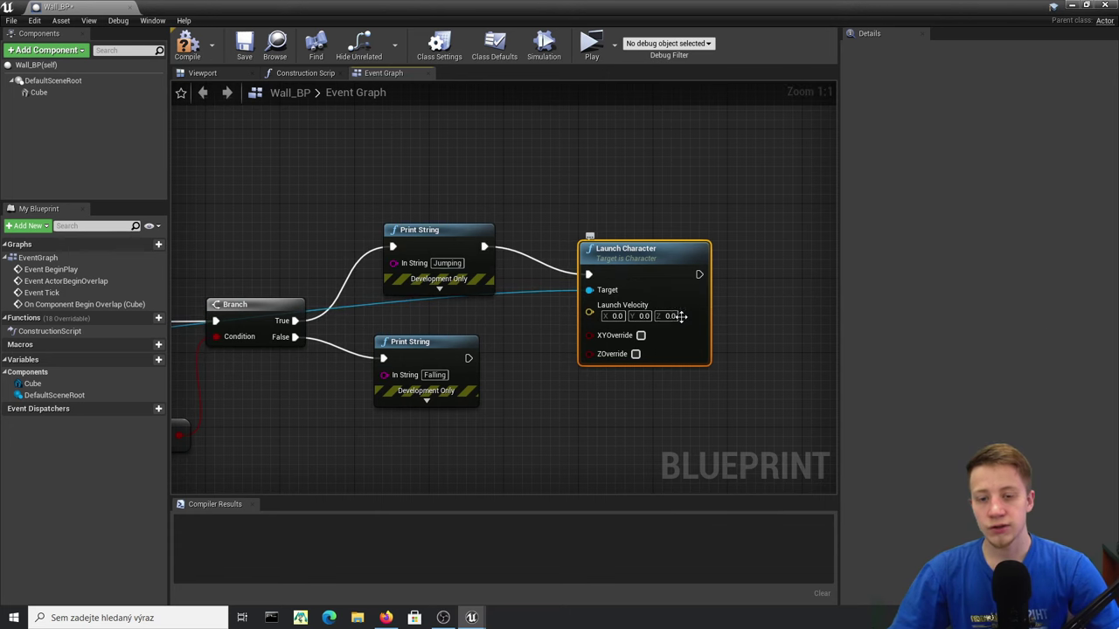
pyautogui.click(188, 48)
# - Open the SideScrollerCharacter blueprint and set its Character Movement component's Jump Z Velocity to 1200
pyautogui.moveTo(559, 7)
pyautogui.mouseDown()
pyautogui.moveTo(556, 193)
pyautogui.moveTo(557, 26)
pyautogui.mouseUp()
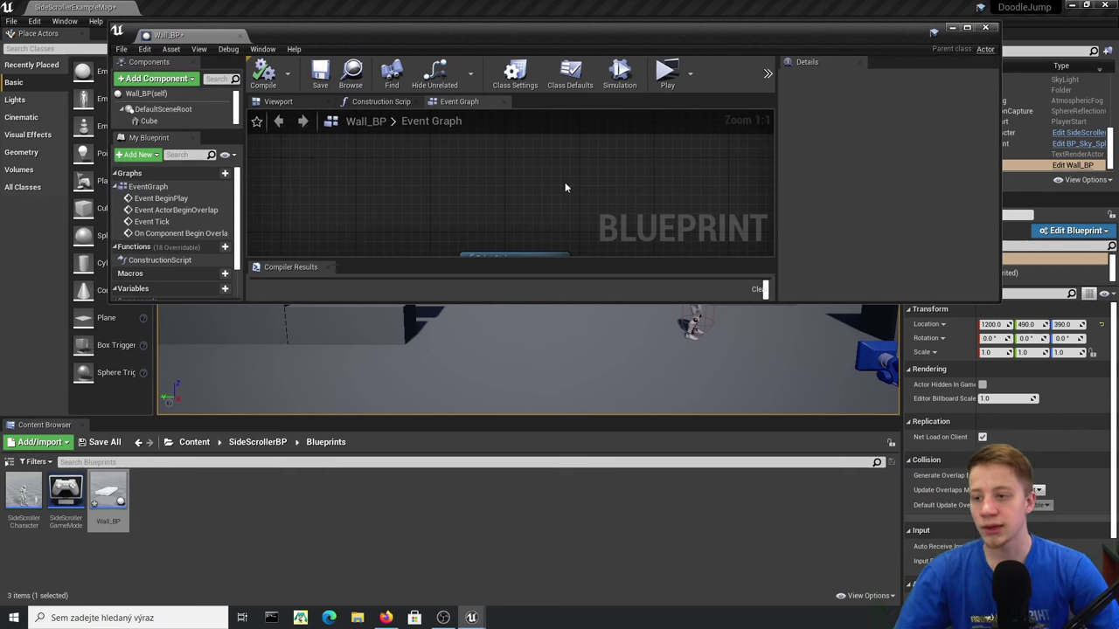
pyautogui.doubleClick(24, 488)
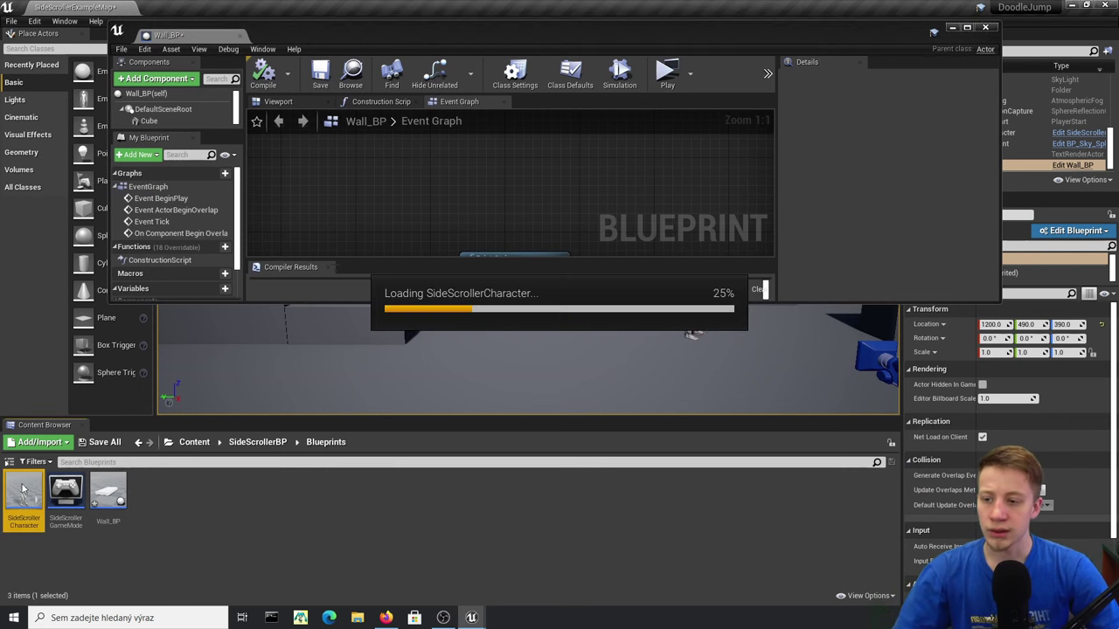
pyautogui.moveTo(406, 38); pyautogui.dragTo(468, 5)
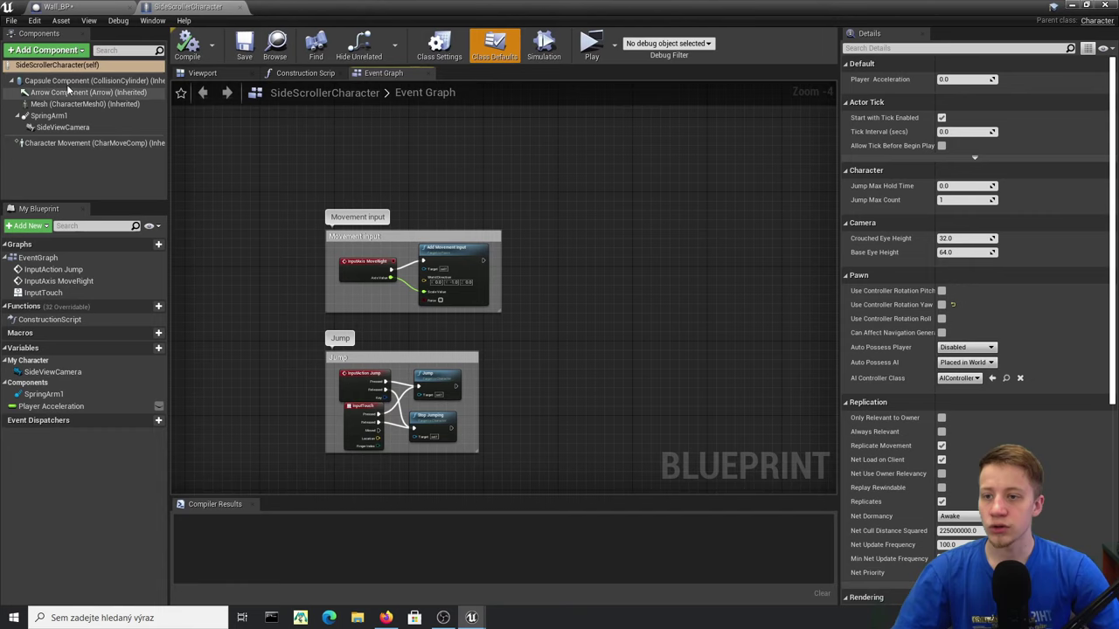
pyautogui.click(95, 142)
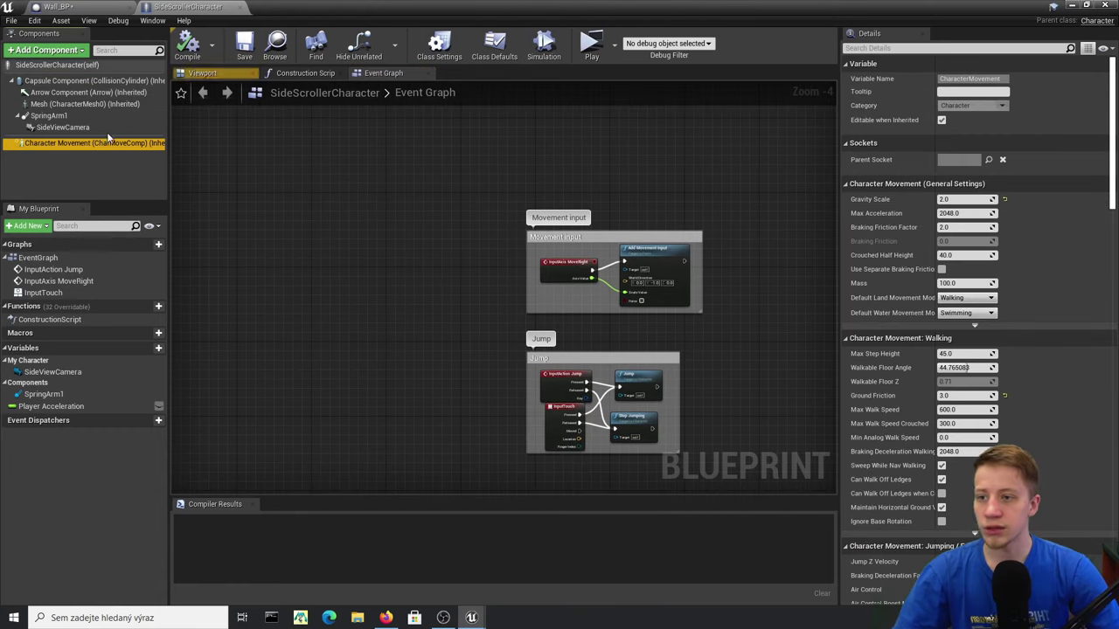
pyautogui.scroll(-2, 903, 370)
pyautogui.scroll(-3, 903, 370)
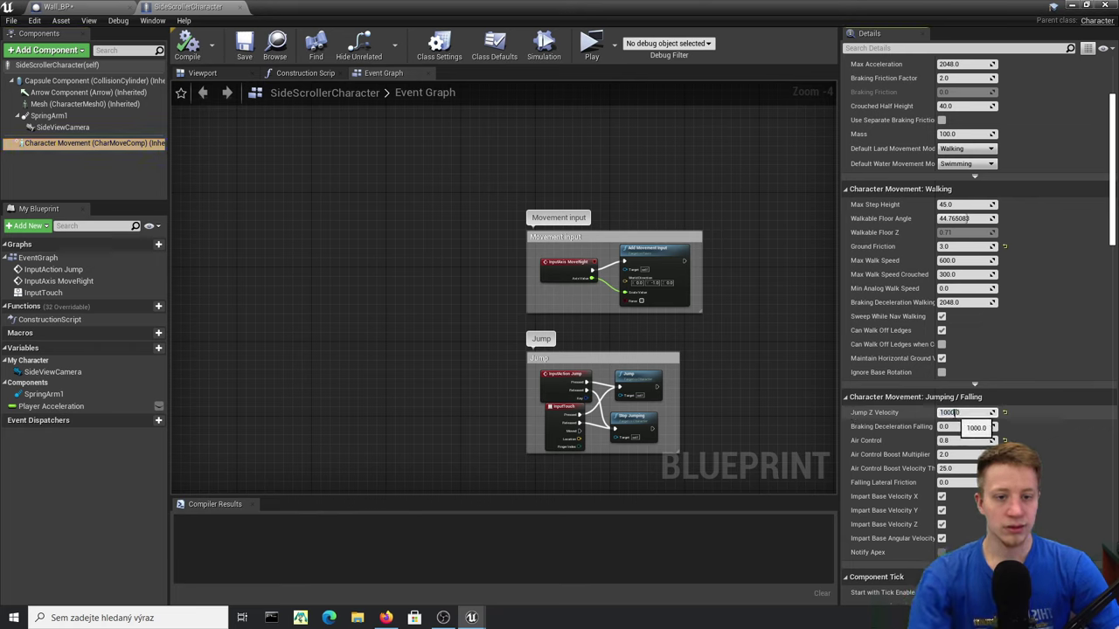
pyautogui.press('BackSpace')
pyautogui.write('2')
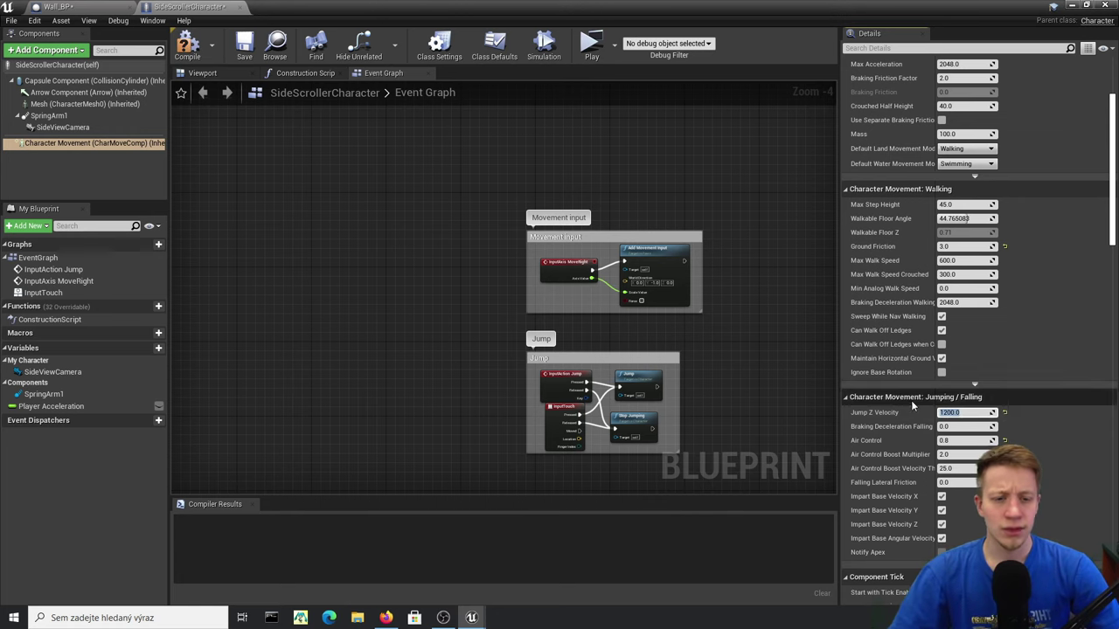
# - In Wall_BP, set Launch Character's Z launch velocity to 1200, shift the node slightly and compile the blueprint
pyautogui.click(112, 6)
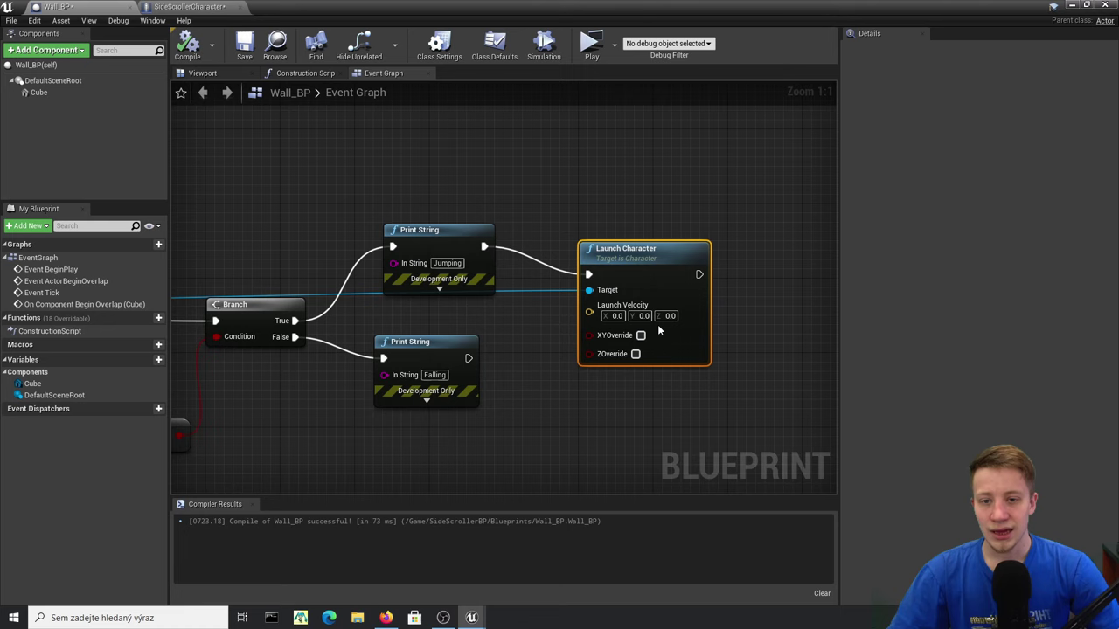
pyautogui.write('1200')
pyautogui.press('Return')
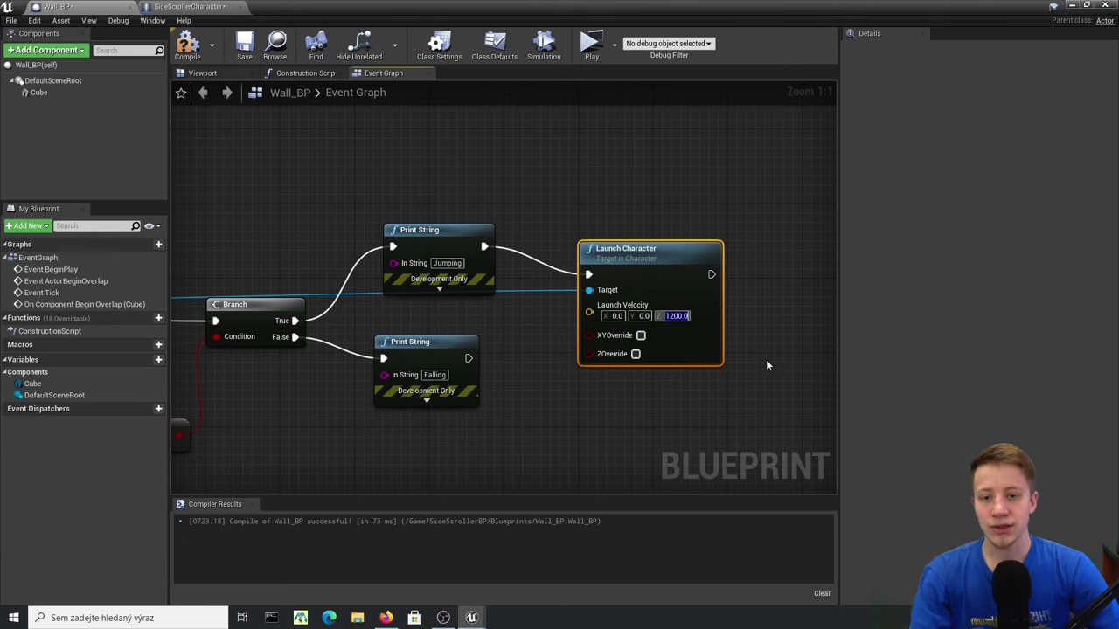
pyautogui.moveTo(660, 267)
pyautogui.mouseDown()
pyautogui.moveTo(689, 247)
pyautogui.moveTo(668, 276)
pyautogui.mouseUp()
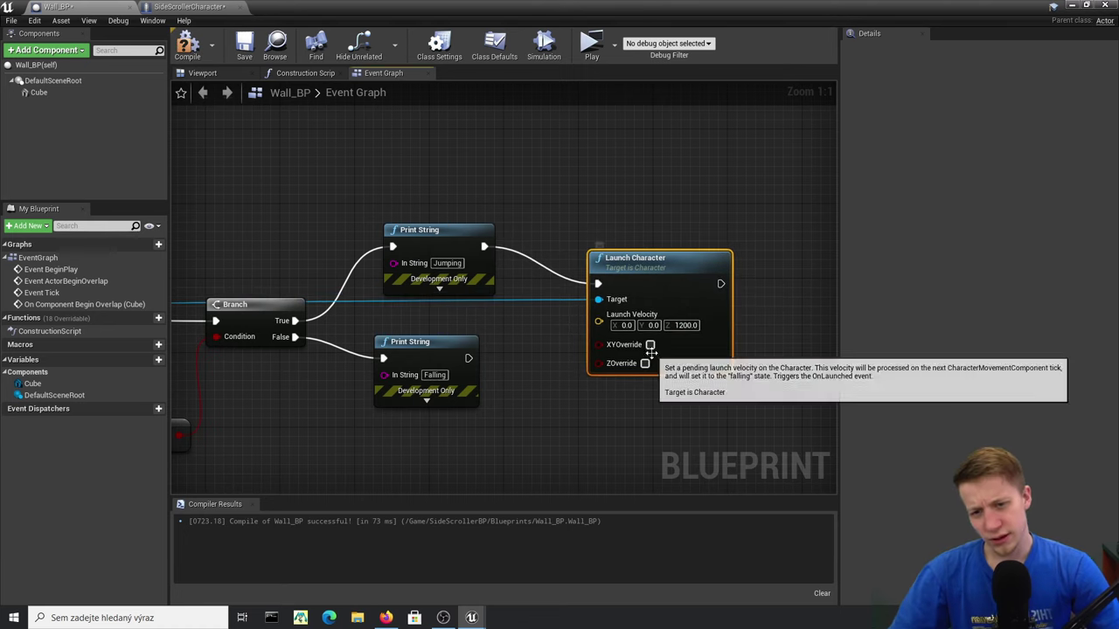
pyautogui.click(188, 45)
# - Move the blueprint editor clear of the level viewport and delete the two upper middle ledges and the two ledges on the far side
pyautogui.moveTo(420, 8); pyautogui.dragTo(623, 472)
pyautogui.moveTo(468, 226); pyautogui.dragTo(459, 181, button='right')
pyautogui.click(522, 227)
pyautogui.keyDown('ctrl'); pyautogui.click(461, 226); pyautogui.keyUp('ctrl')
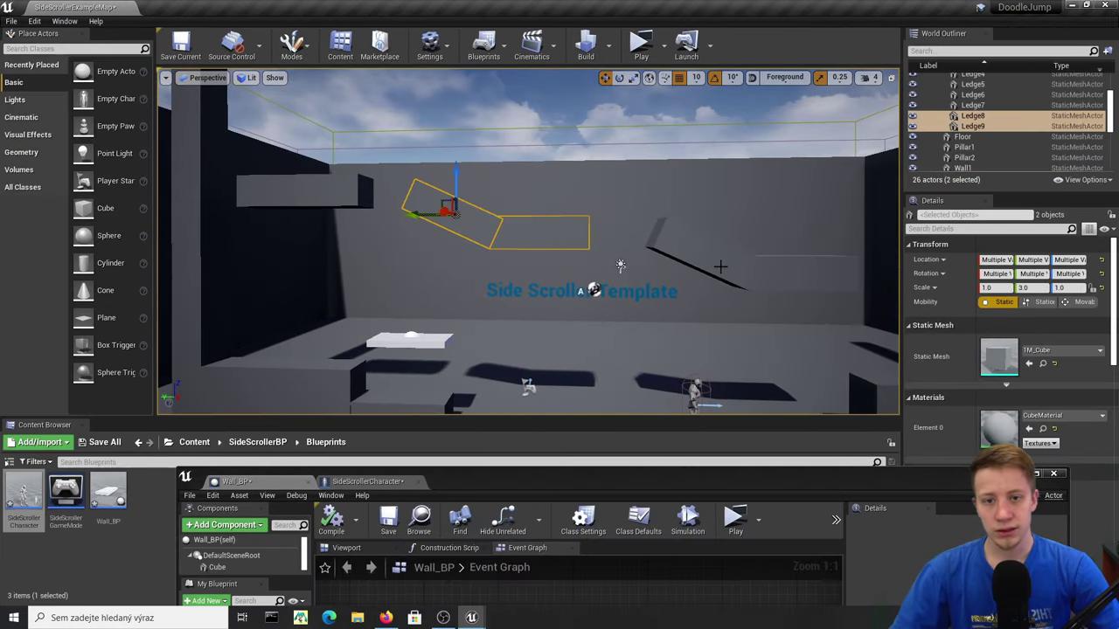
pyautogui.keyDown('ctrl'); pyautogui.click(800, 262); pyautogui.keyUp('ctrl')
pyautogui.keyDown('ctrl'); pyautogui.click(695, 262); pyautogui.keyUp('ctrl')
pyautogui.press('Delete')
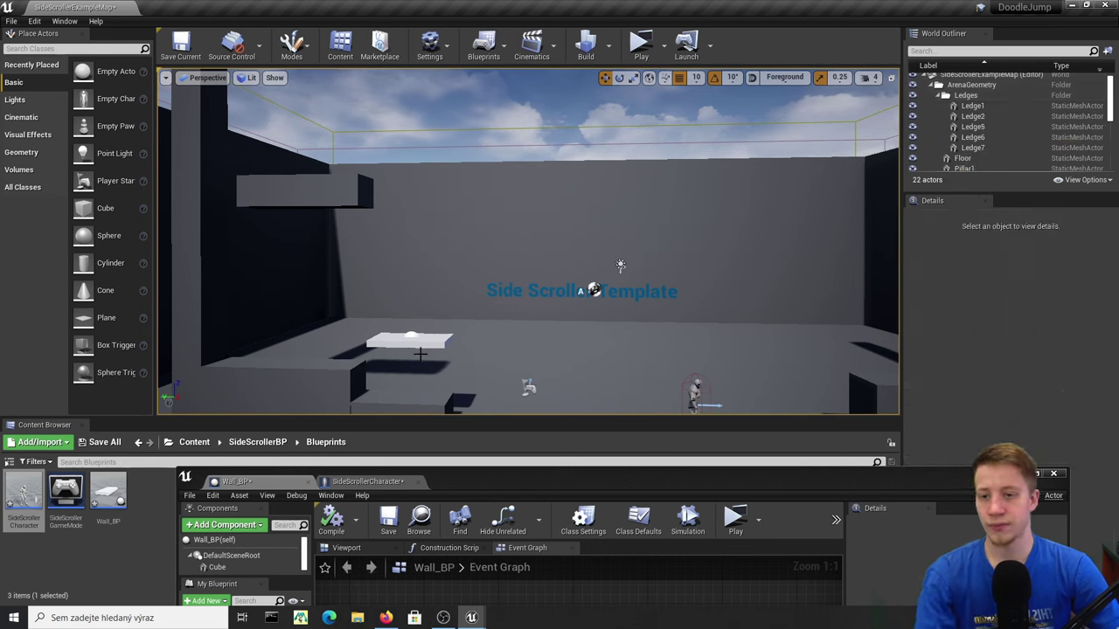
# - Move the white wall platform to Y -230 and place a copy of it at Y -630, Z 870
pyautogui.click(420, 344)
pyautogui.moveTo(369, 337); pyautogui.dragTo(594, 343)
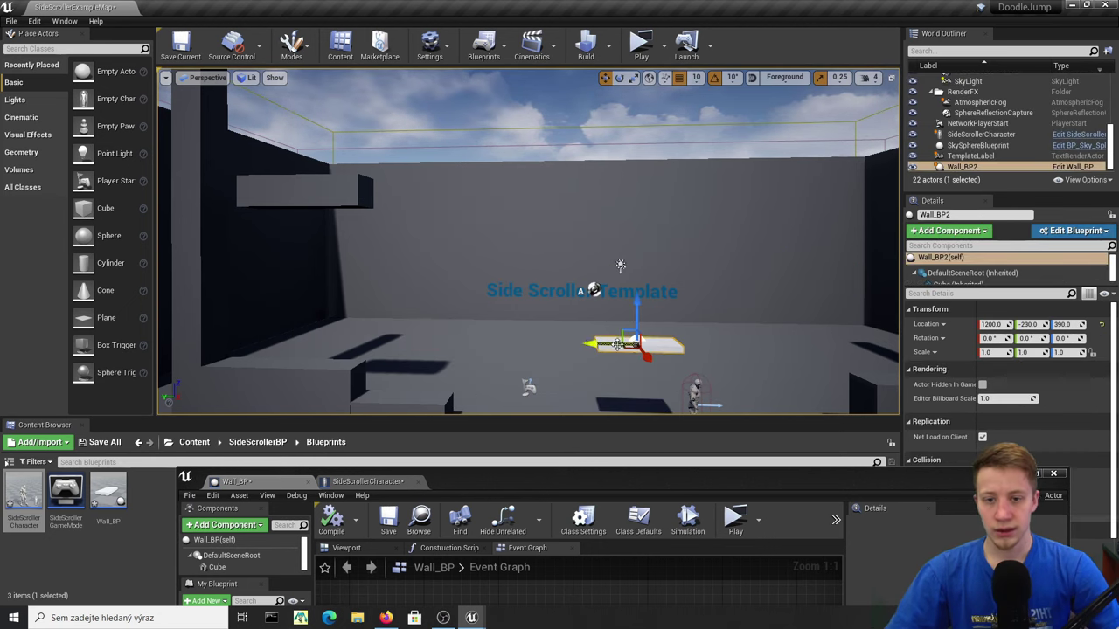
pyautogui.moveTo(640, 289); pyautogui.dragTo(642, 153)
pyautogui.moveTo(602, 191); pyautogui.dragTo(735, 190)
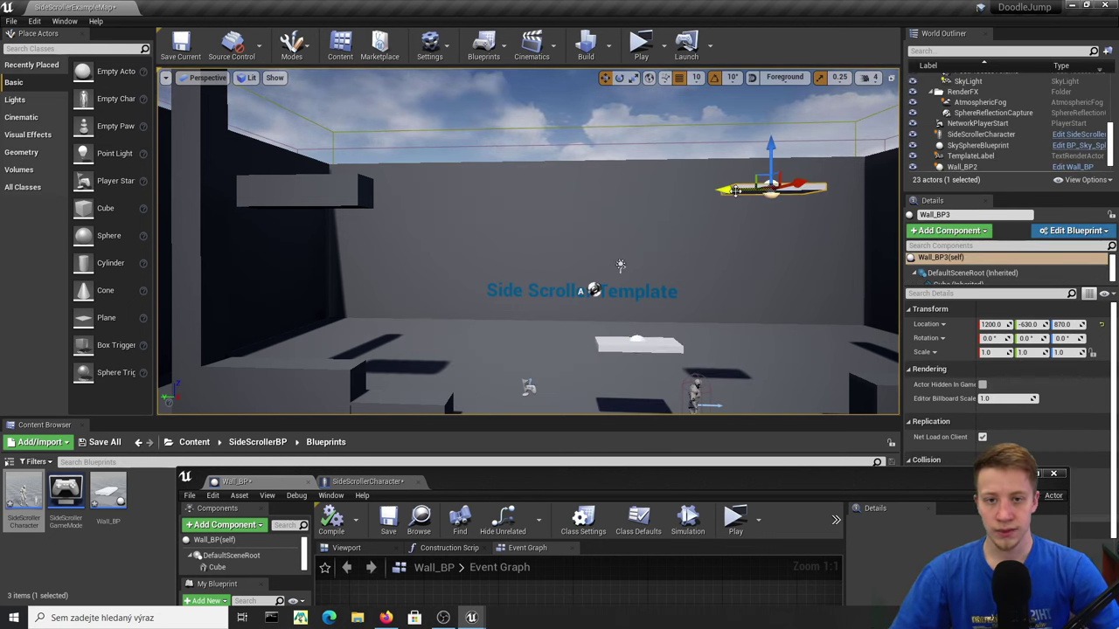
# - Duplicate the upper wall platform and place the copy above it at Y -210, Z 1380
pyautogui.keyDown('alt'); pyautogui.moveTo(771, 158); pyautogui.dragTo(773, 75); pyautogui.keyUp('alt')
pyautogui.moveTo(766, 183); pyautogui.dragTo(765, 121, button='right')
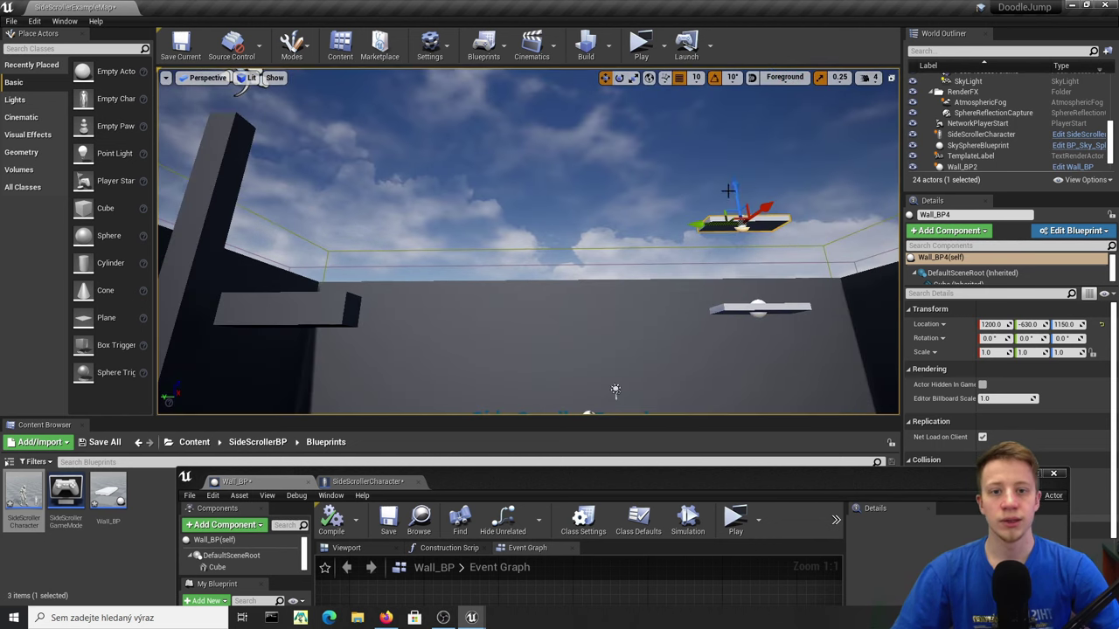
pyautogui.moveTo(729, 190); pyautogui.dragTo(726, 133)
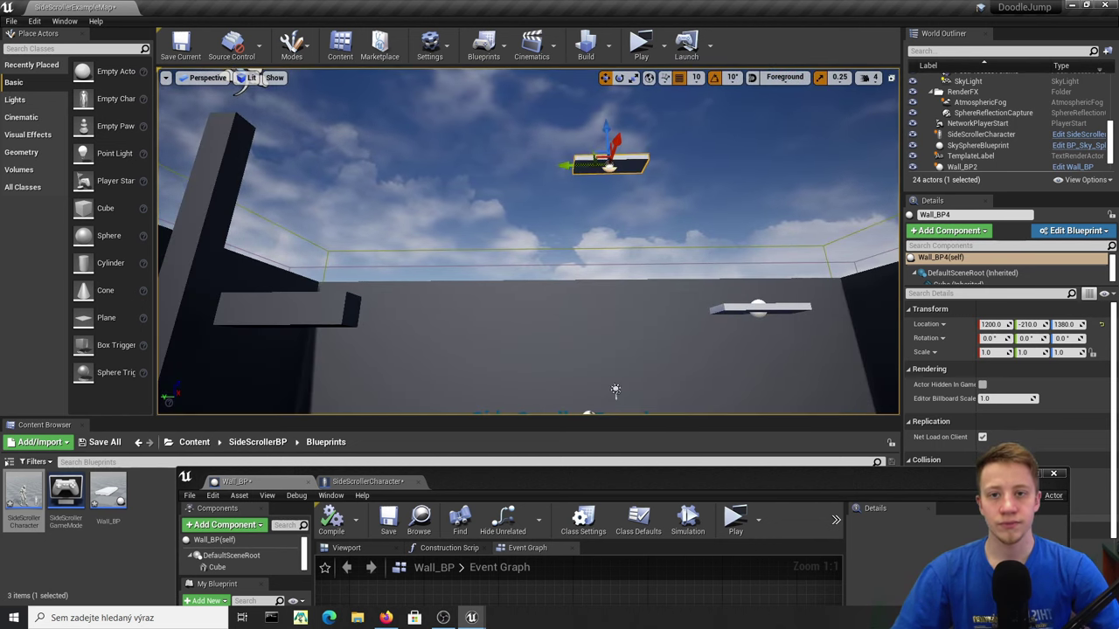
pyautogui.click(660, 119)
# - In Wall_BP's event graph, raise the Jumping Print String slightly and connect the Falling Print String's execution output to Launch Character
pyautogui.moveTo(678, 475); pyautogui.dragTo(639, 3)
pyautogui.moveTo(493, 361); pyautogui.dragTo(622, 381, button='right')
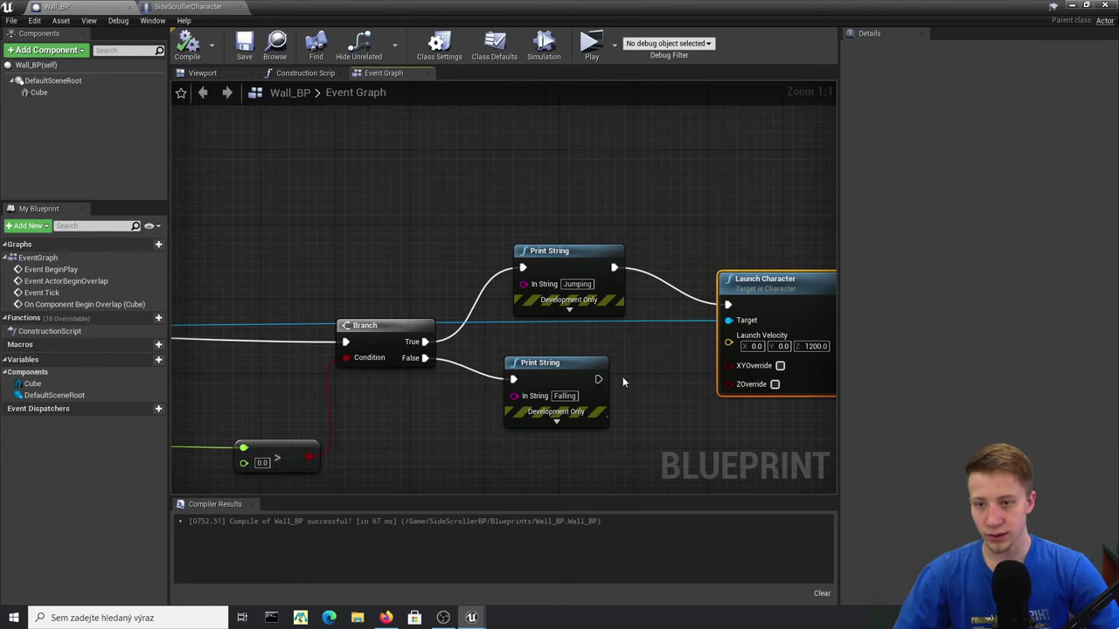
pyautogui.moveTo(591, 326); pyautogui.dragTo(486, 216, button='right')
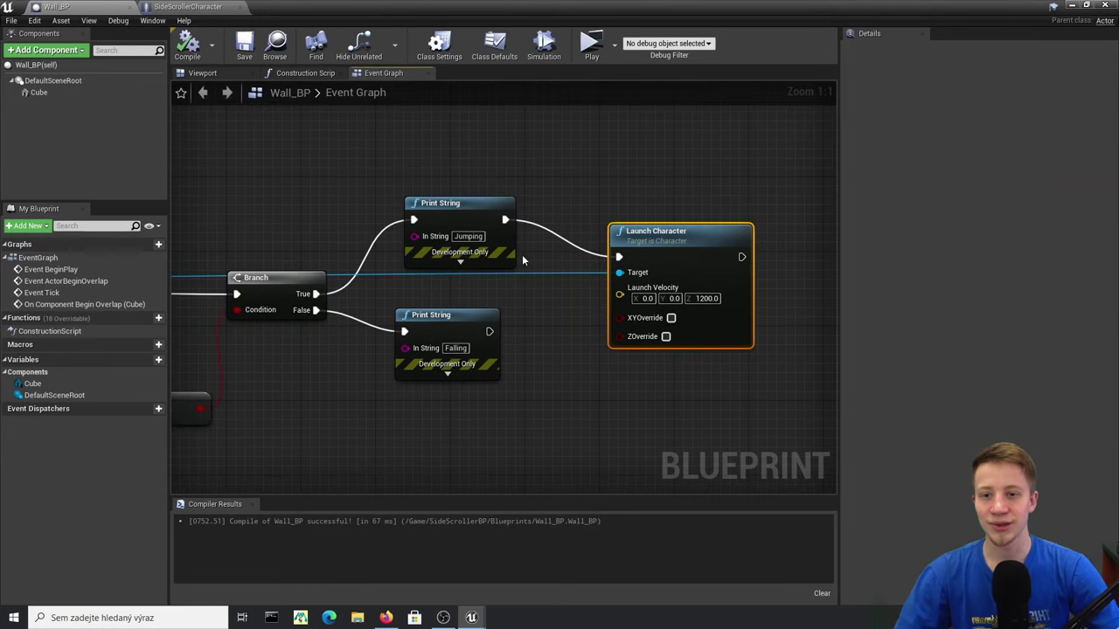
pyautogui.moveTo(418, 247); pyautogui.dragTo(501, 270, button='right')
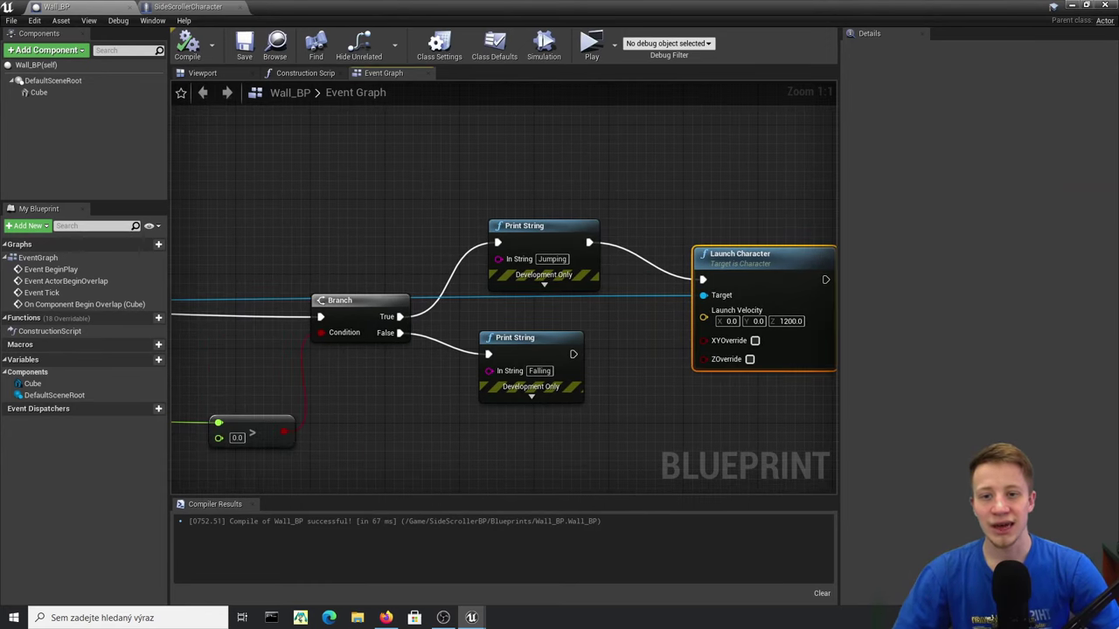
pyautogui.moveTo(530, 260); pyautogui.dragTo(531, 242)
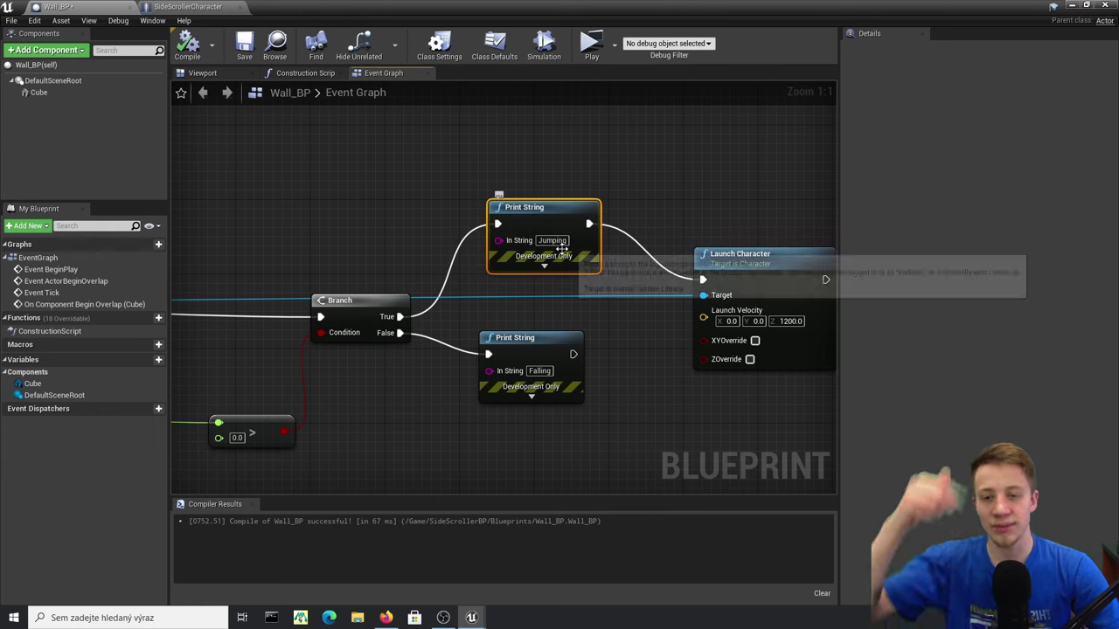
pyautogui.moveTo(573, 354); pyautogui.dragTo(604, 349)
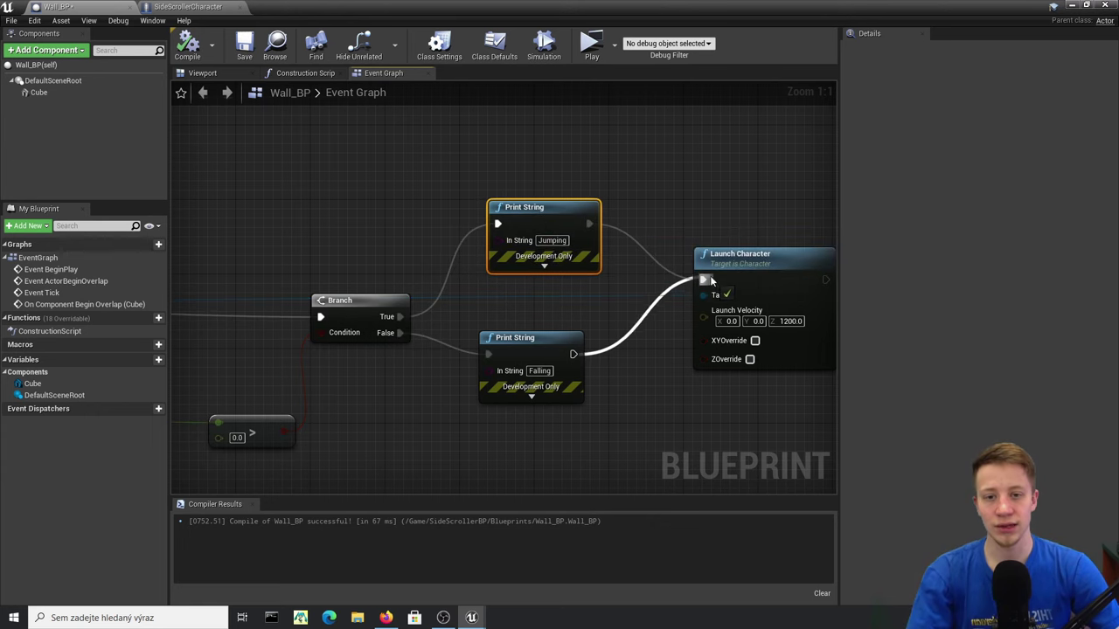
pyautogui.moveTo(711, 279); pyautogui.dragTo(707, 279)
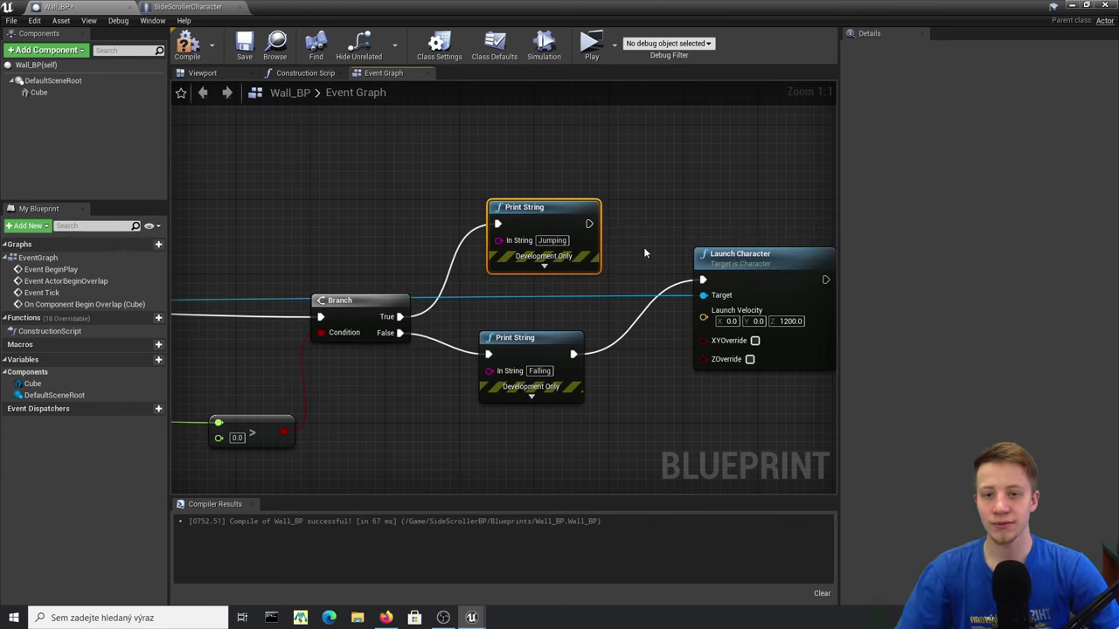
# - Play-test the level, moving the character and jumping at the platforms, and stop the preview
pyautogui.click(1072, 6)
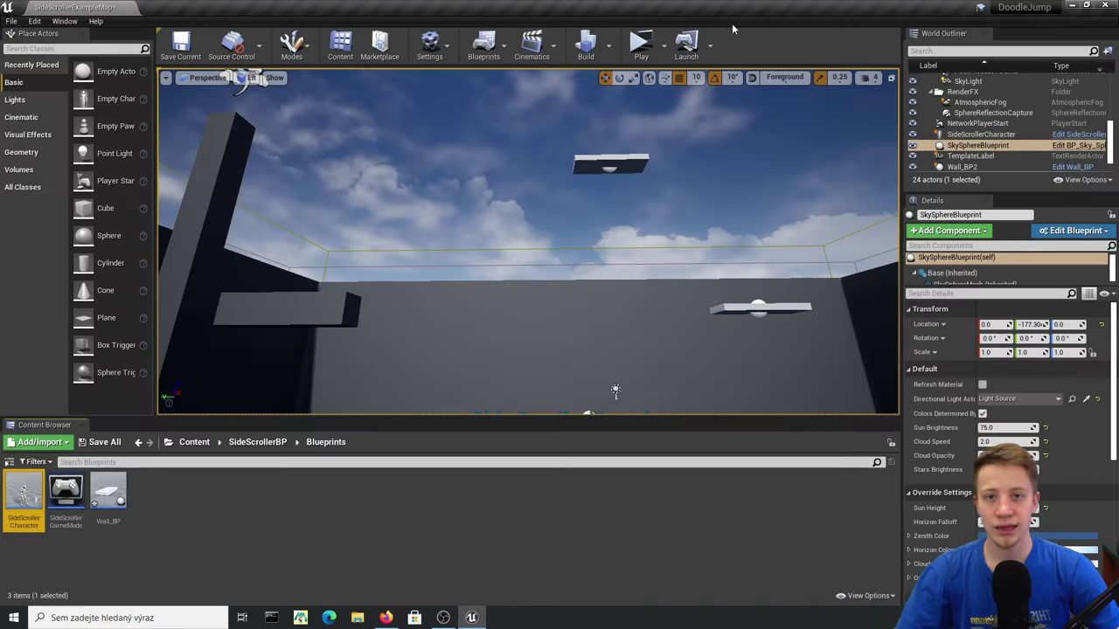
pyautogui.click(645, 46)
pyautogui.press('a')
pyautogui.press('space')
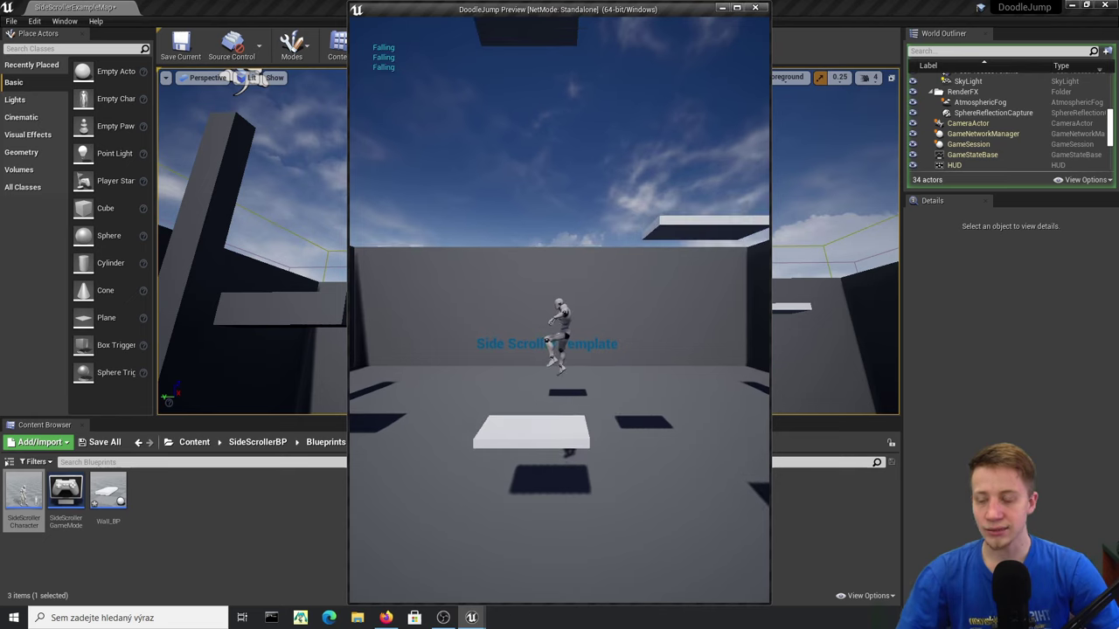
pyautogui.press('Escape')
# - Enable ZOverride on Wall_BP's Launch Character node, compile the blueprint and play-test the level
pyautogui.doubleClick(23, 496)
pyautogui.scroll(3, 682, 446)
pyautogui.scroll(-5, 577, 350)
pyautogui.scroll(6, 616, 278)
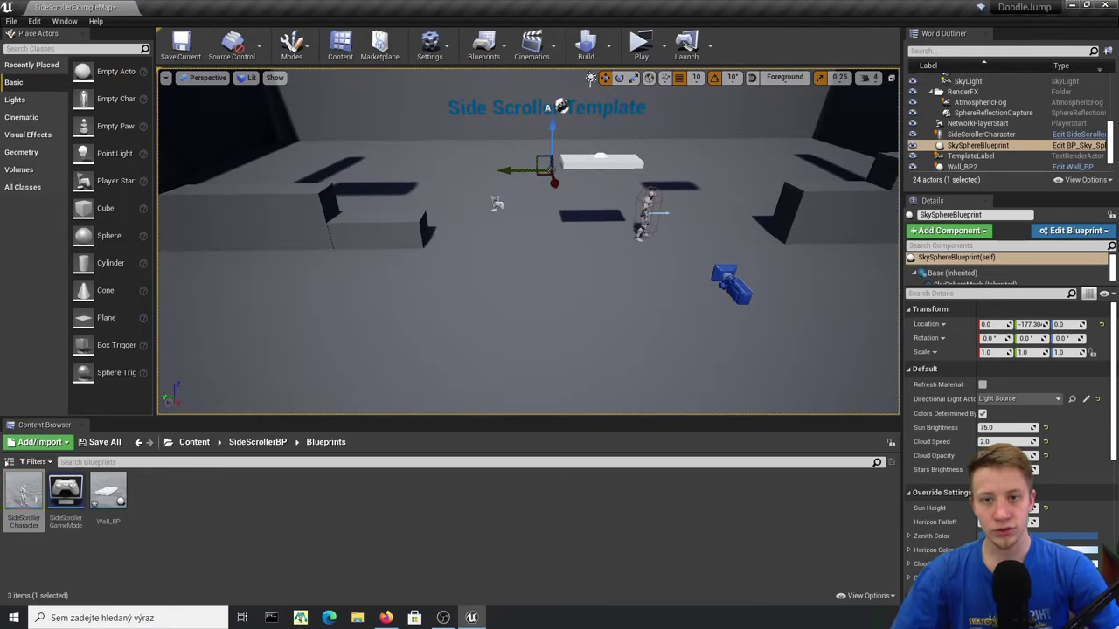
pyautogui.click(1072, 167)
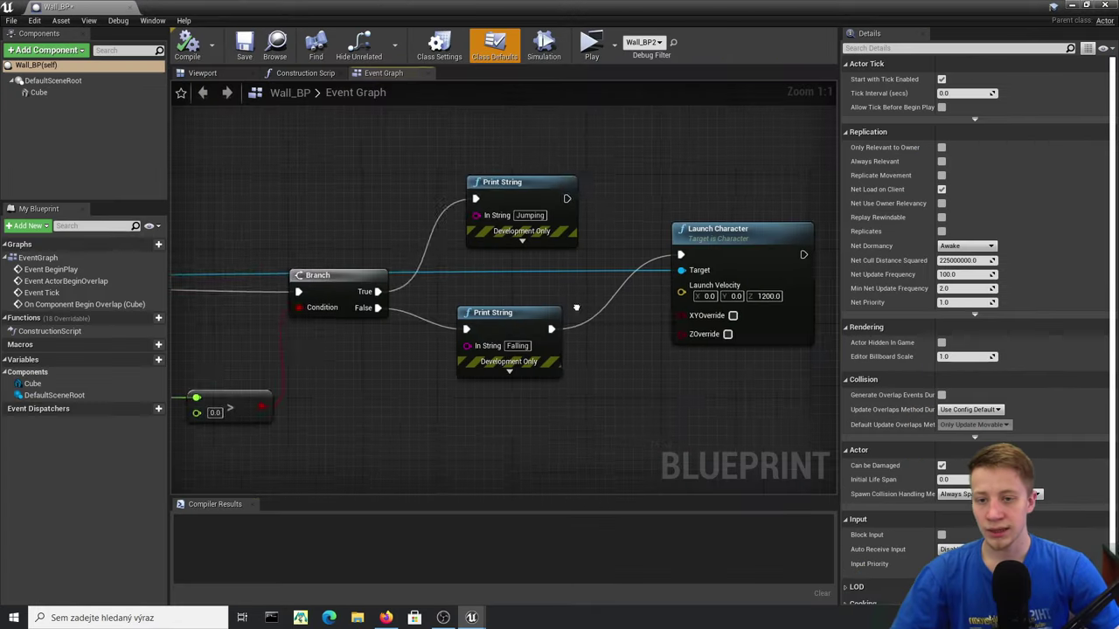
pyautogui.click(606, 322)
pyautogui.click(187, 48)
pyautogui.doubleClick(599, 9)
pyautogui.click(645, 42)
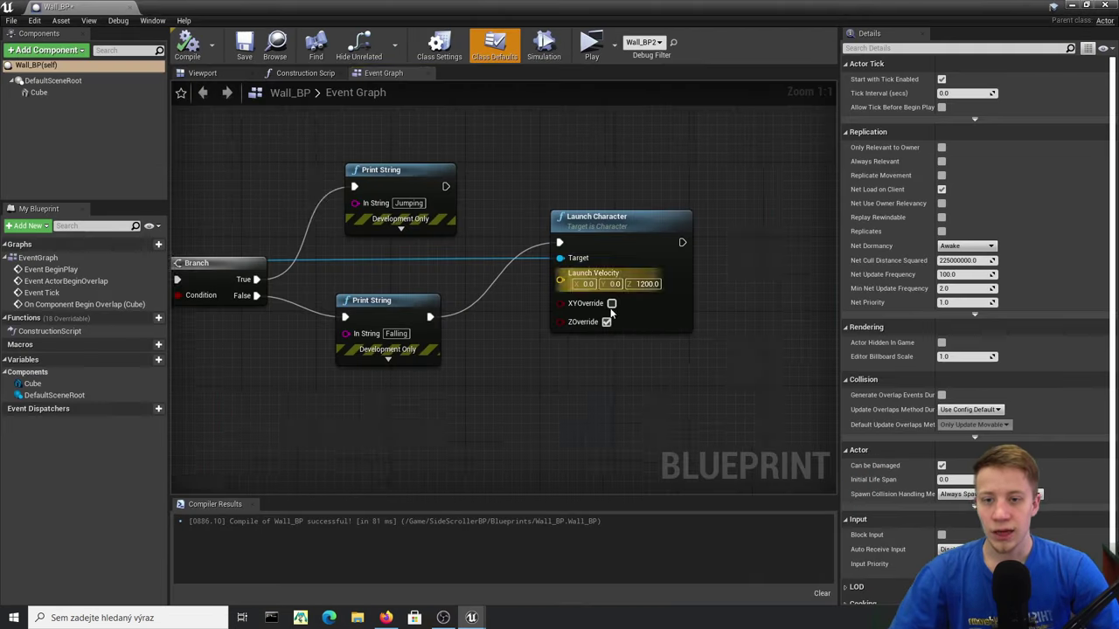
pyautogui.moveTo(594, 314); pyautogui.dragTo(662, 381, button='right')
pyautogui.moveTo(657, 252); pyautogui.dragTo(560, 259, button='right')
pyautogui.click(647, 255)
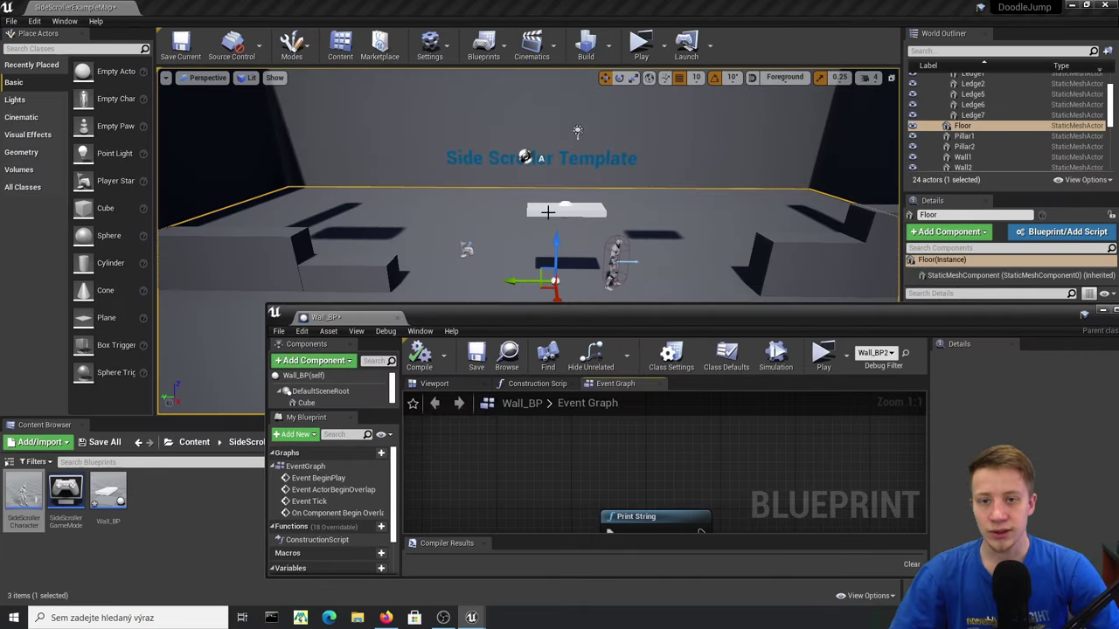
pyautogui.moveTo(702, 311); pyautogui.dragTo(647, 2)
pyautogui.moveTo(557, 428); pyautogui.dragTo(530, 359, button='right')
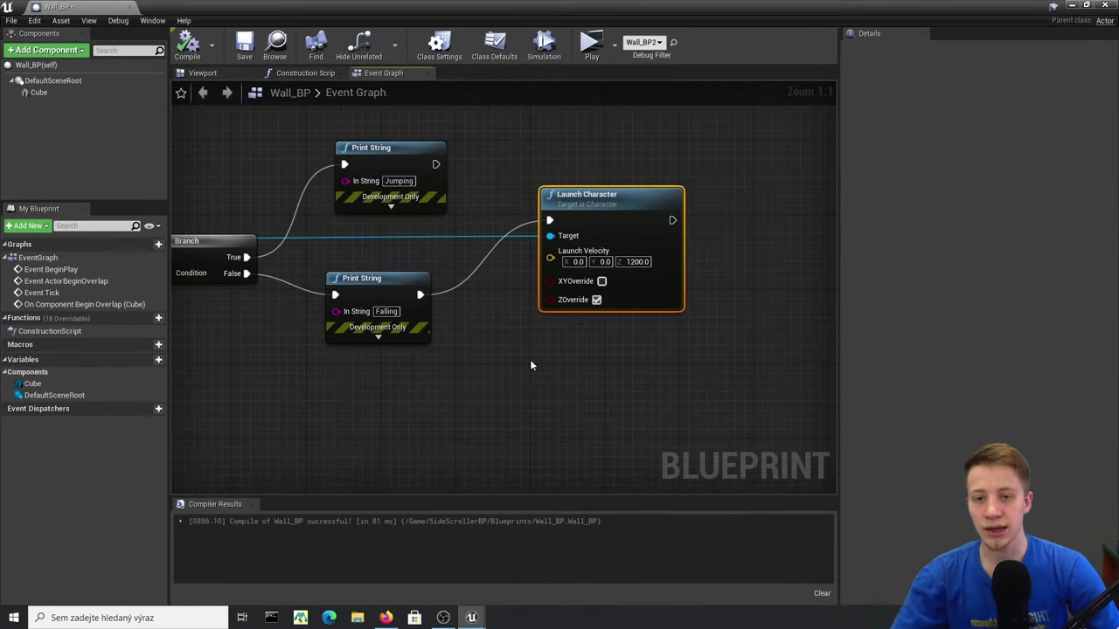
pyautogui.moveTo(449, 341); pyautogui.dragTo(510, 402, button='right')
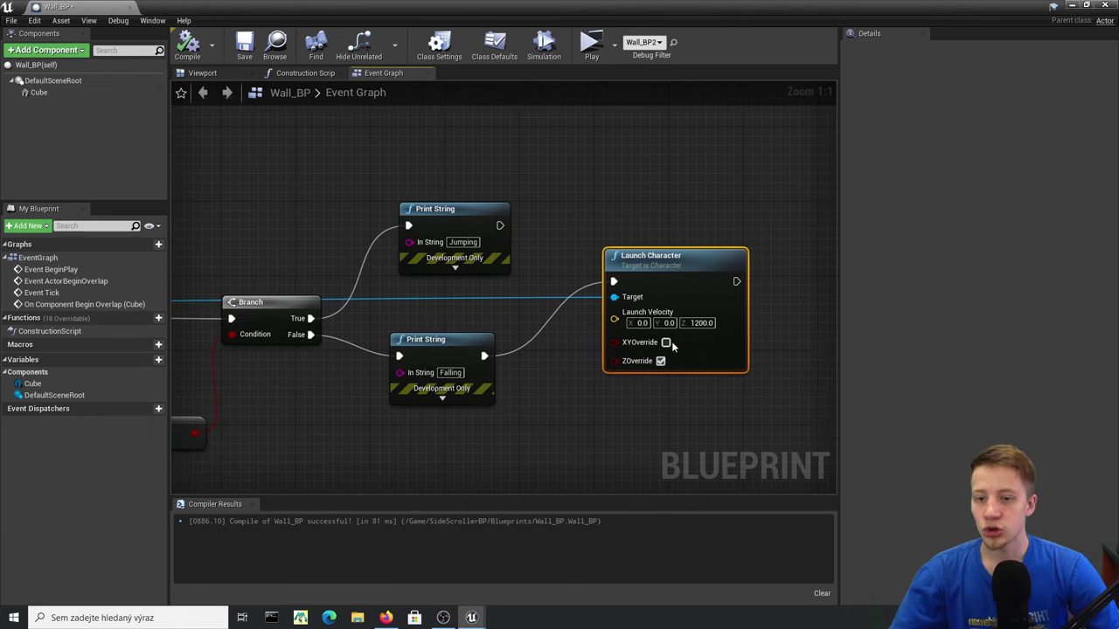
# - Add a Play Animation (Mesh) node to Wall_BP's event graph, driven by the Side Scroller Character reference
pyautogui.moveTo(699, 384); pyautogui.dragTo(669, 364, button='right')
pyautogui.scroll(-2, 670, 365)
pyautogui.moveTo(323, 393); pyautogui.dragTo(406, 340, button='right')
pyautogui.scroll(-1, 405, 340)
pyautogui.moveTo(249, 306); pyautogui.dragTo(435, 312, button='right')
pyautogui.moveTo(344, 310); pyautogui.dragTo(668, 301)
pyautogui.write('p')
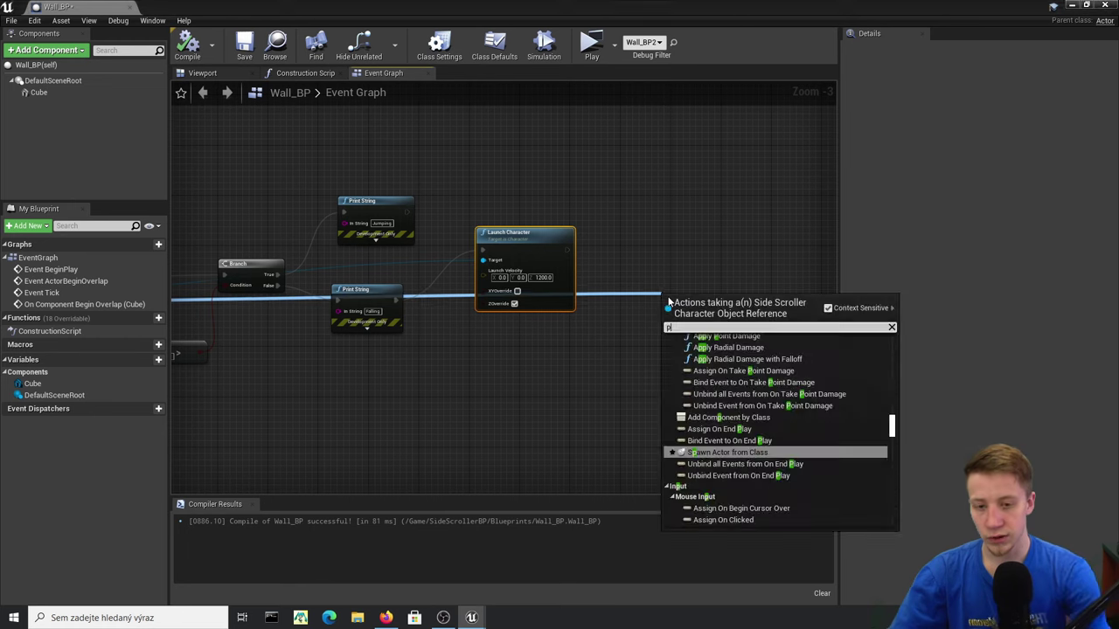
pyautogui.write('lay anim')
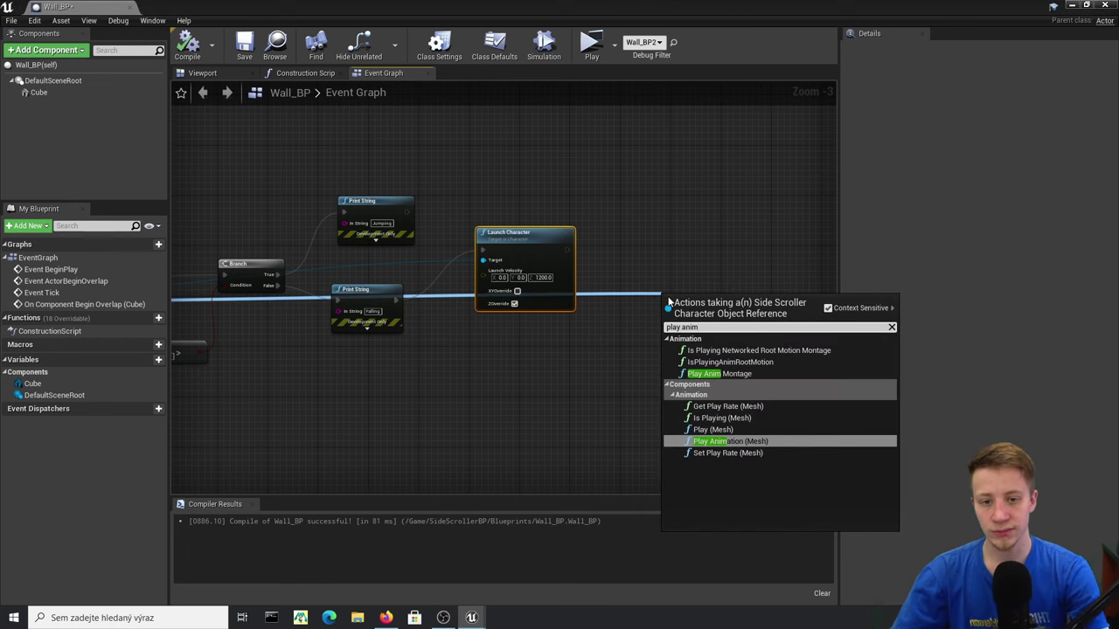
pyautogui.press('Return')
pyautogui.scroll(3, 704, 288)
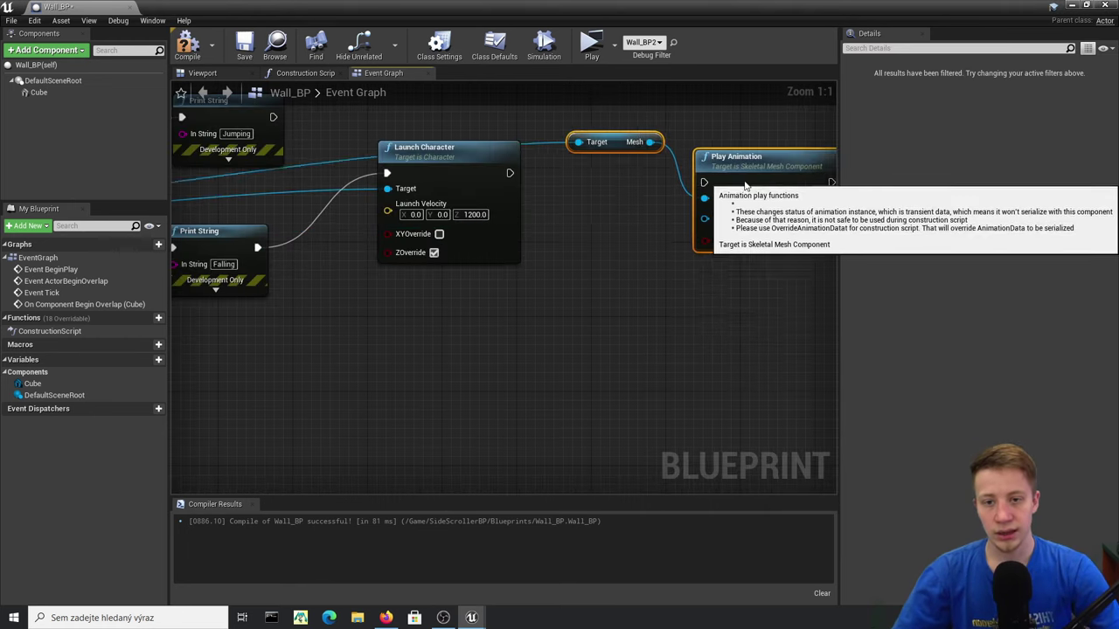
# - Reposition the Play Animation node, set its animation to ThirdPersonJump_Start and connect it after Launch Character
pyautogui.moveTo(746, 260); pyautogui.dragTo(735, 131)
pyautogui.click(737, 194)
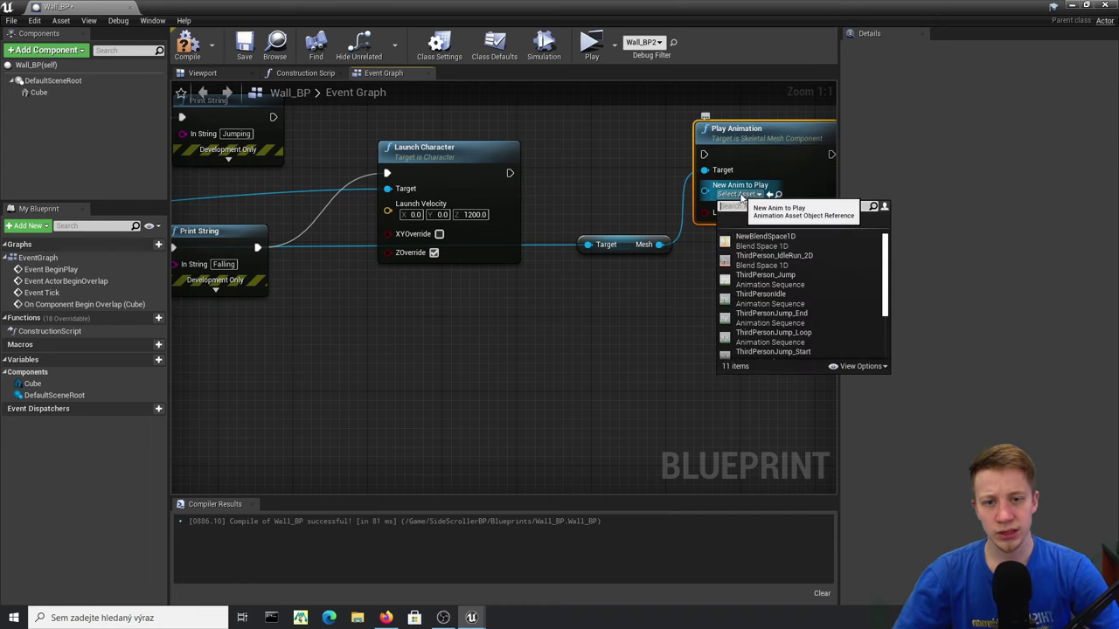
pyautogui.scroll(-3, 827, 283)
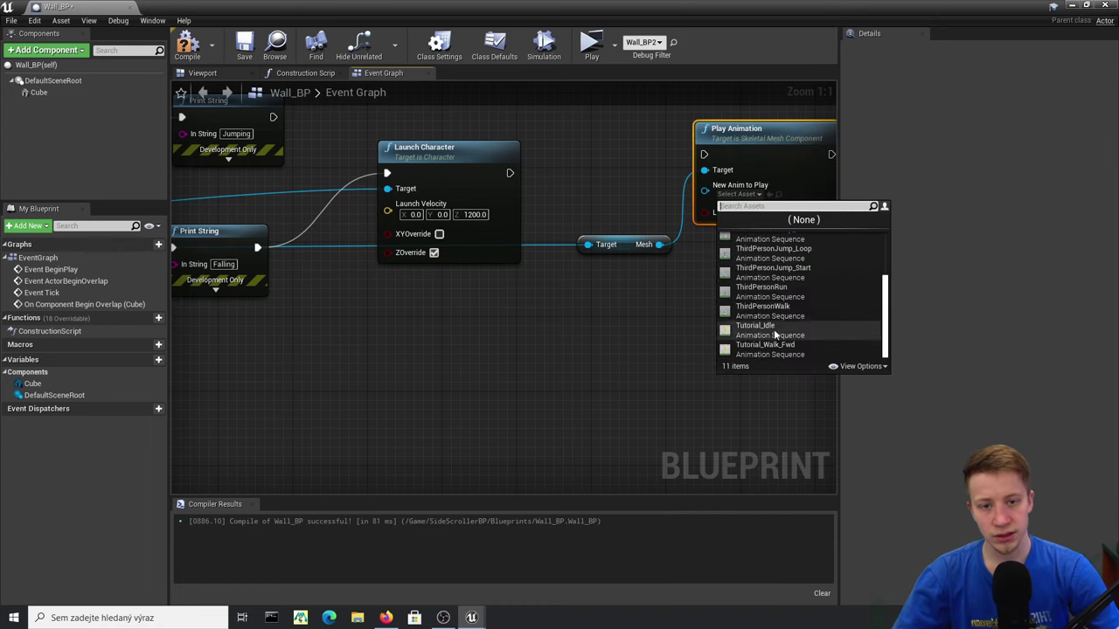
pyautogui.scroll(2, 822, 263)
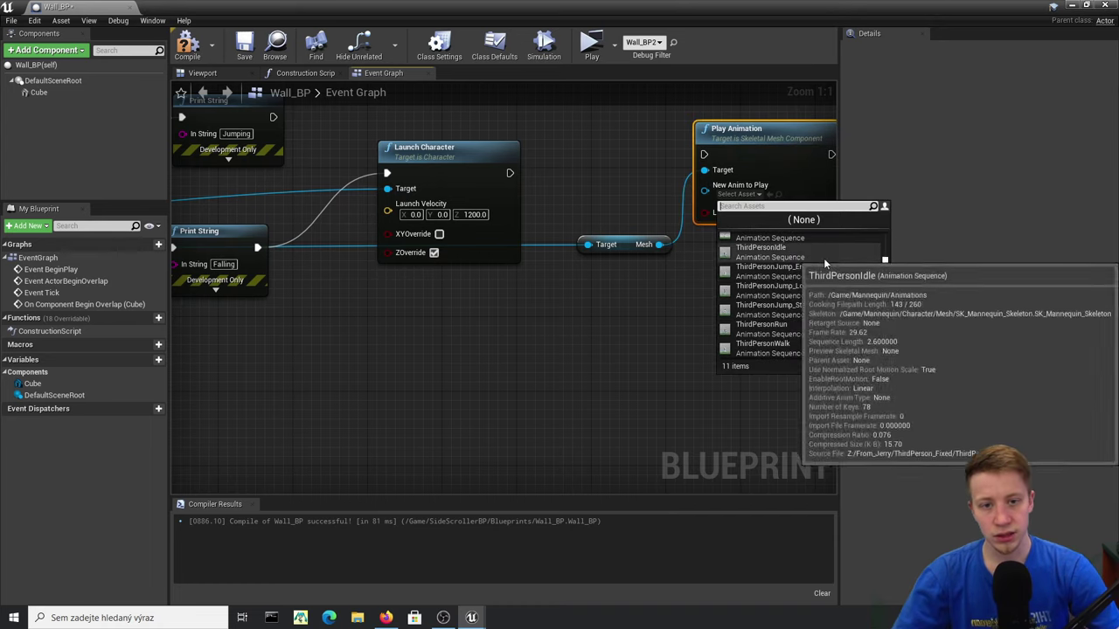
pyautogui.click(827, 311)
pyautogui.moveTo(703, 155); pyautogui.dragTo(511, 173)
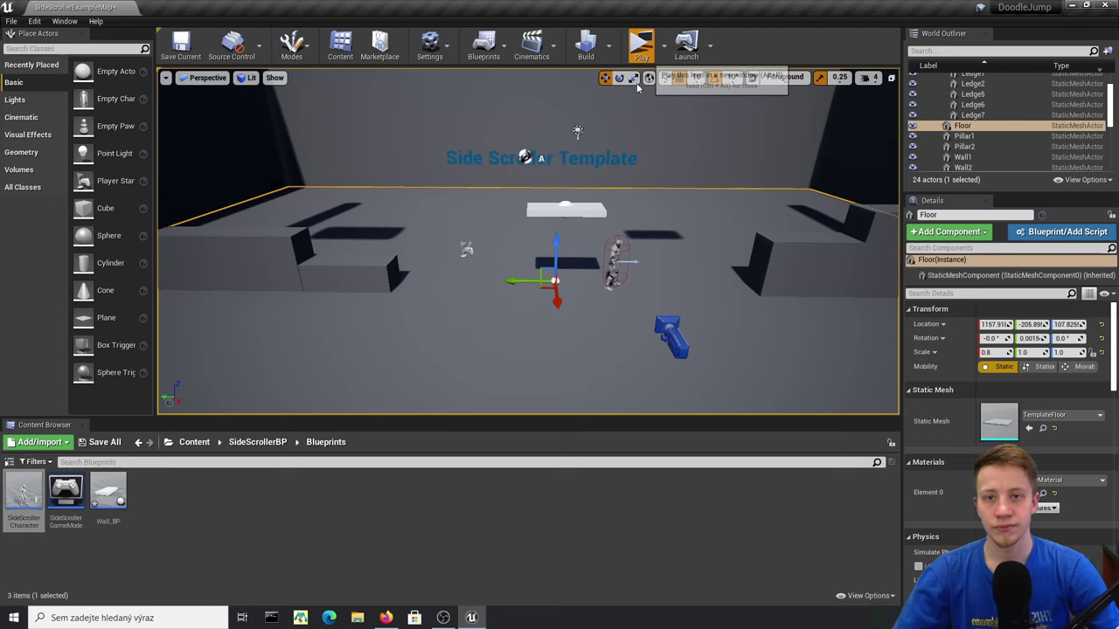
# - Play-test the level to check the platform launch with its jump animation, and stop the preview
pyautogui.click(645, 46)
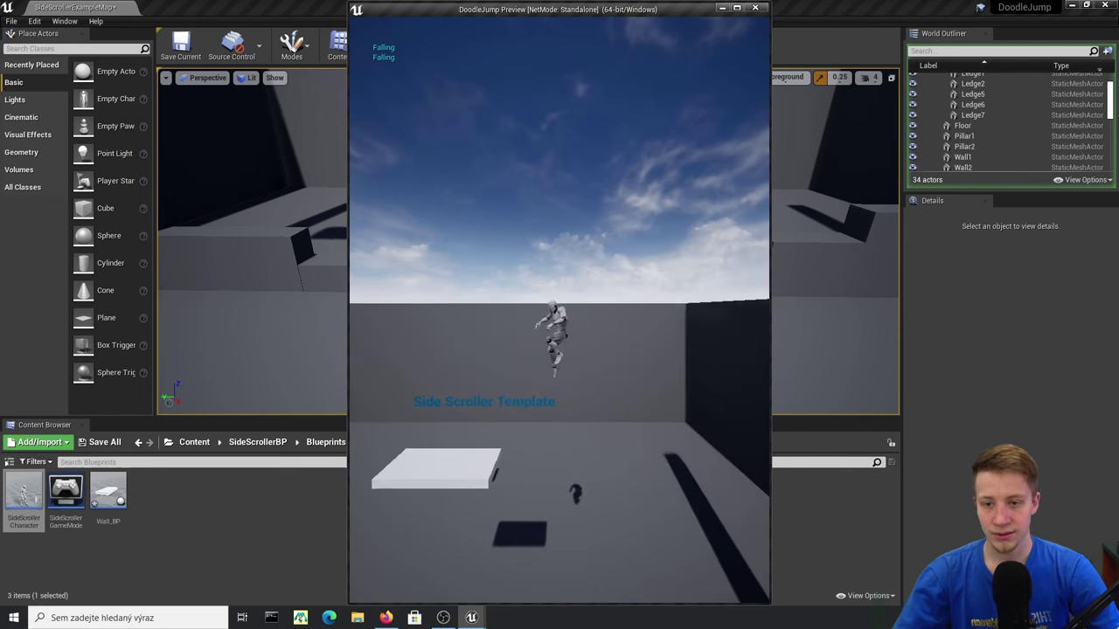
pyautogui.press('Escape')
pyautogui.press('q')
pyautogui.moveTo(577, 340); pyautogui.dragTo(570, 340, button='right')
pyautogui.press('e')
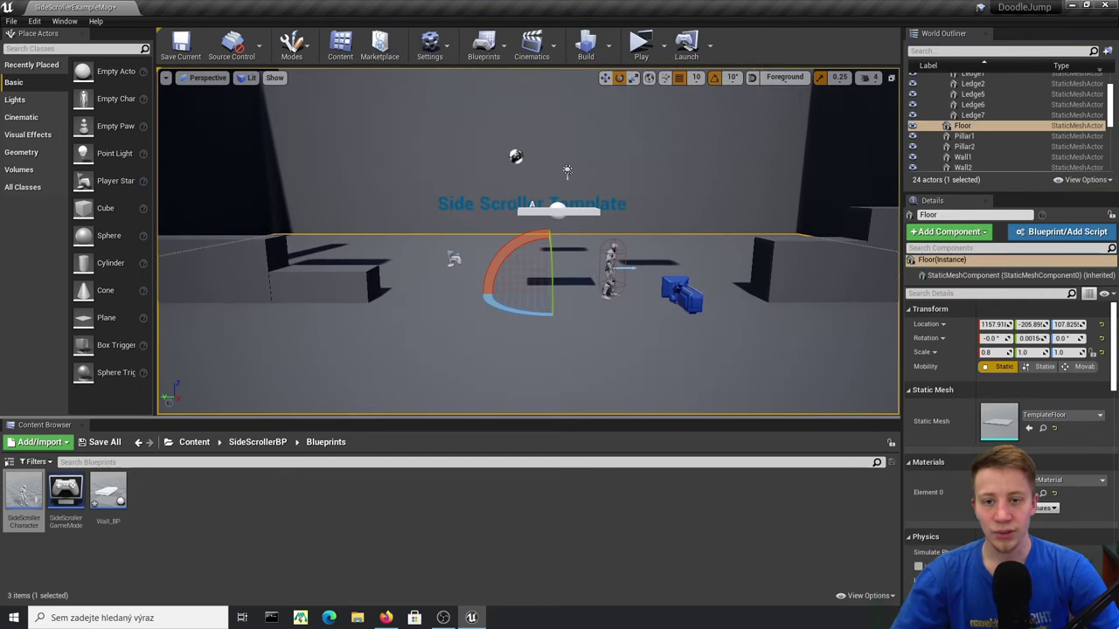
# - Open the SideScrollerCharacter blueprint, examine Jump Z Velocity in its Character Movement component and compile
pyautogui.click(610, 269)
pyautogui.press('w')
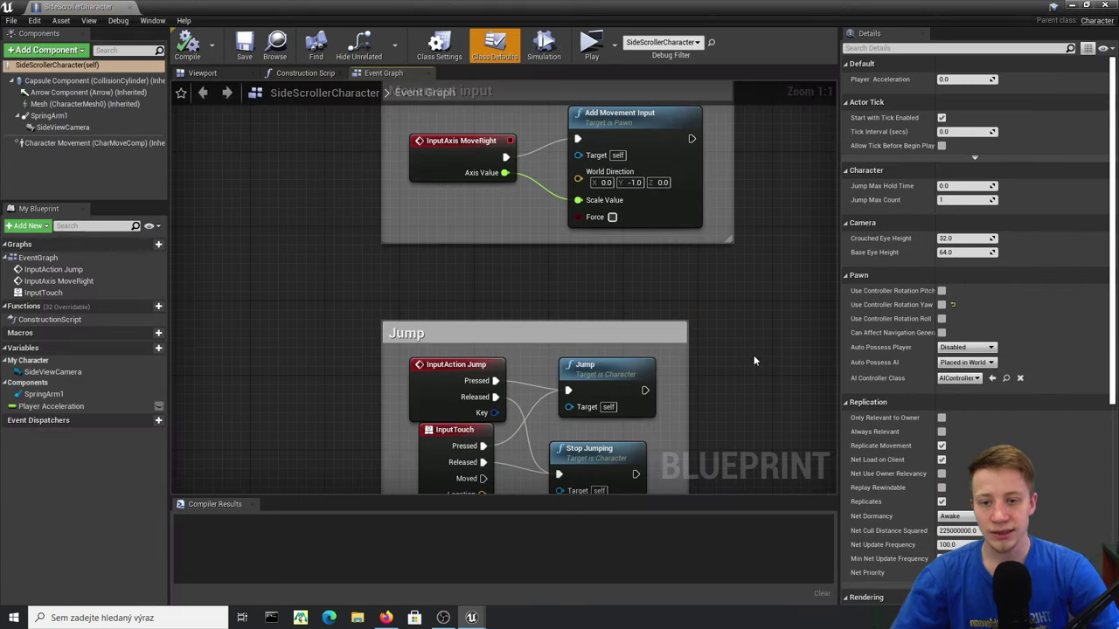
pyautogui.scroll(-5, 577, 218)
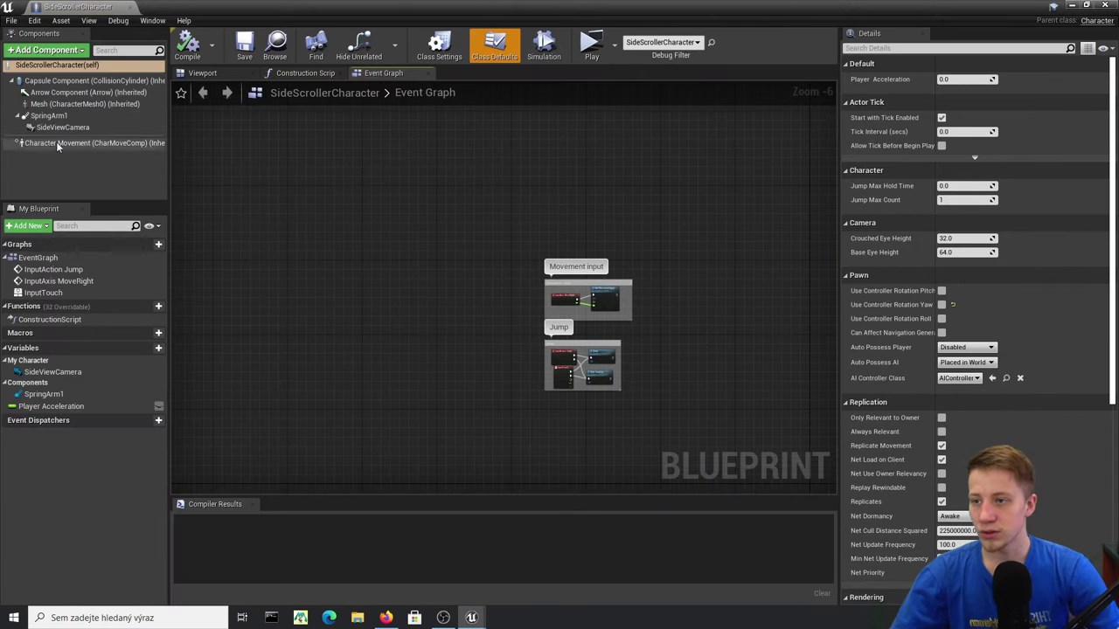
pyautogui.click(49, 115)
pyautogui.click(70, 127)
pyautogui.click(40, 345)
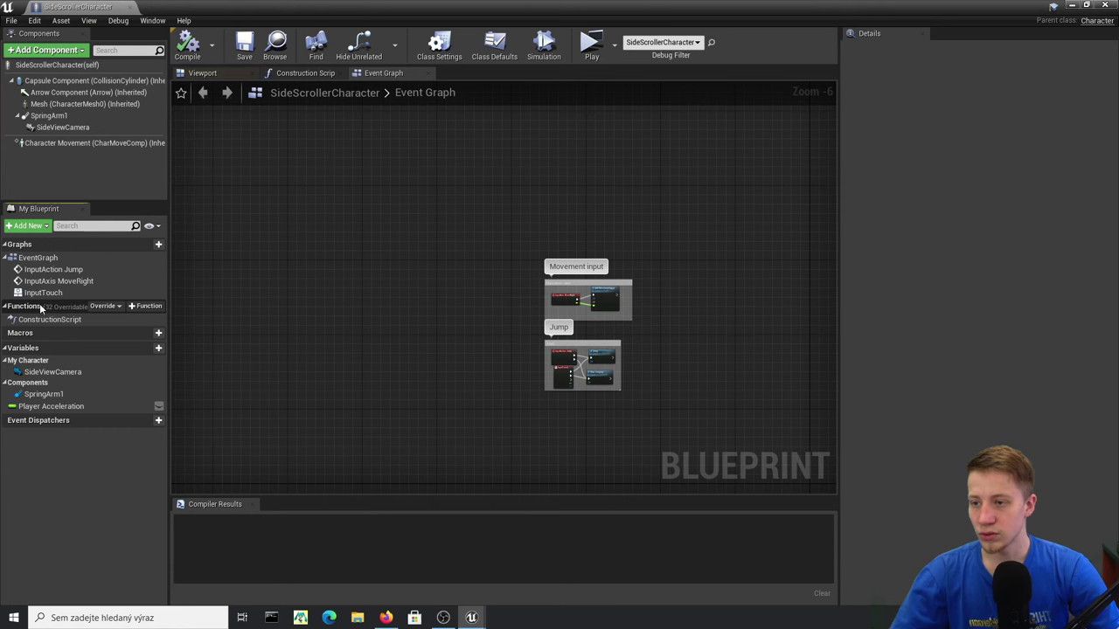
pyautogui.click(64, 143)
pyautogui.scroll(-20, 875, 377)
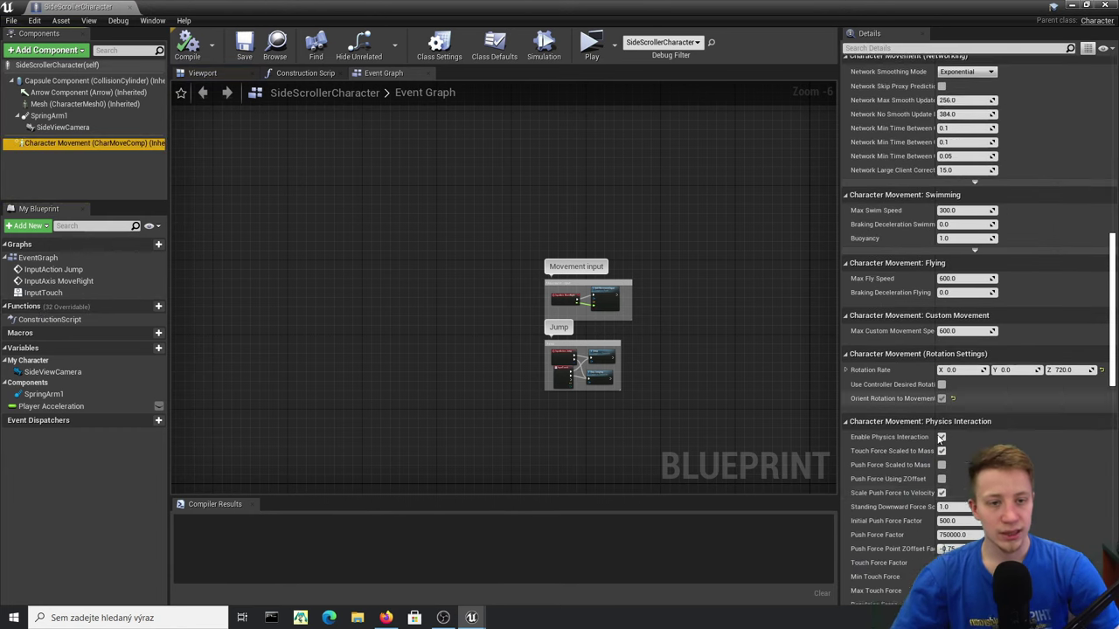
pyautogui.scroll(8, 935, 214)
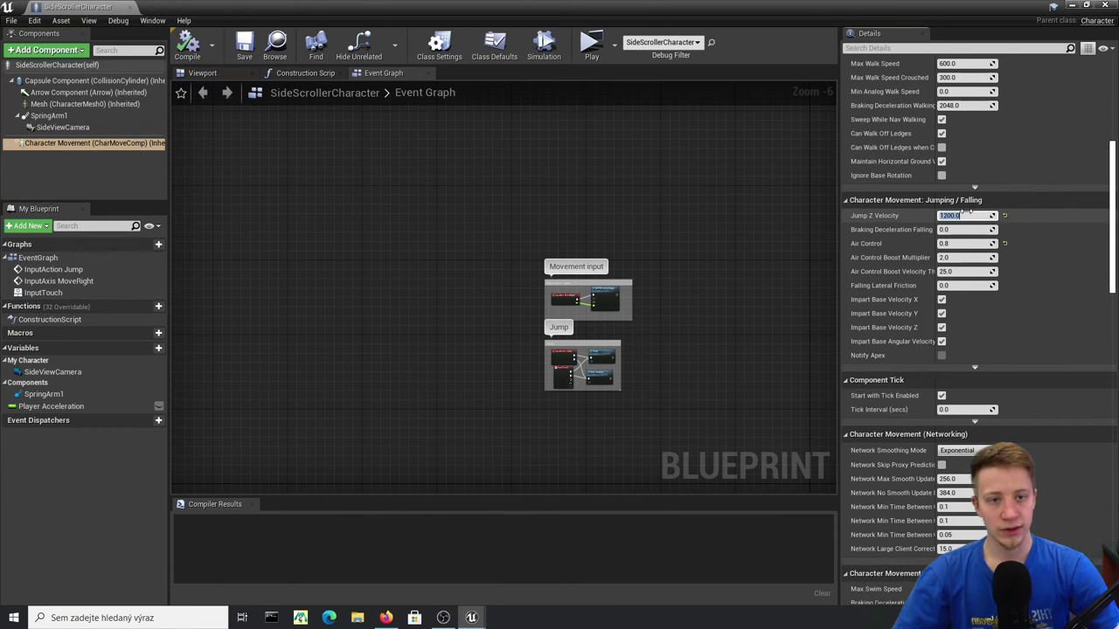
pyautogui.click(968, 215)
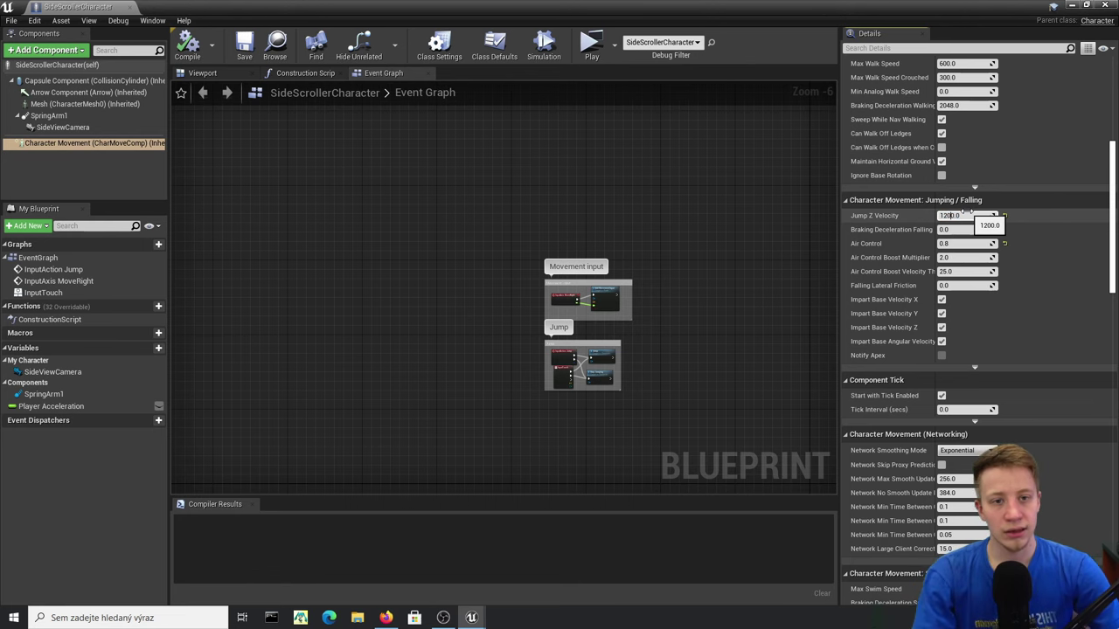
pyautogui.click(295, 118)
pyautogui.click(199, 50)
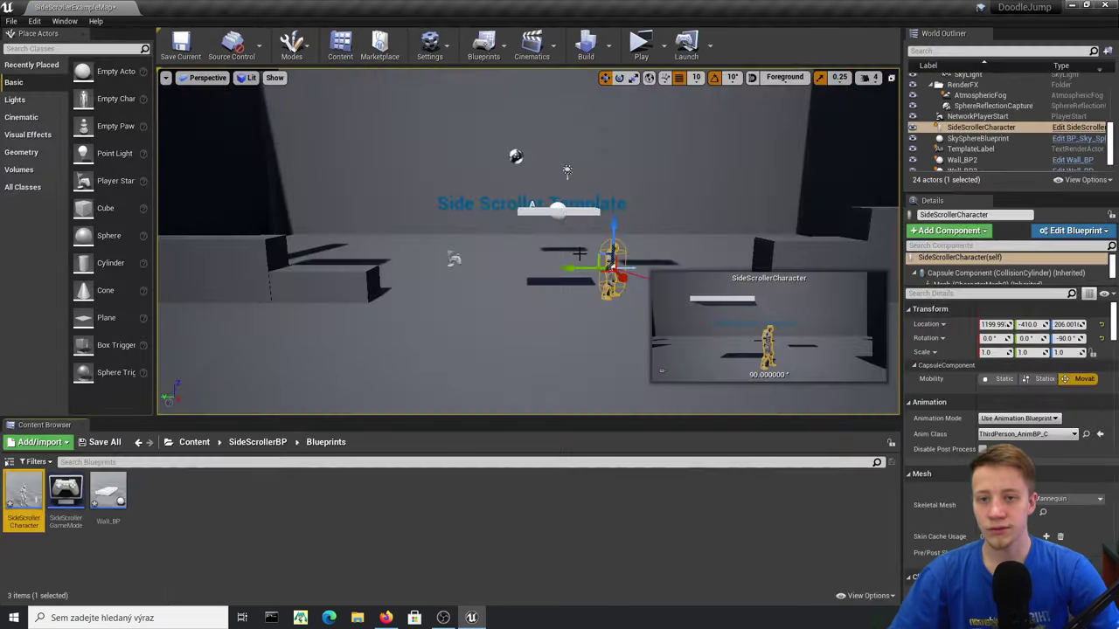
# - In Wall_BP, set Launch Character's Z launch velocity to 1800 and compile the blueprint
pyautogui.click(563, 211)
pyautogui.click(1076, 161)
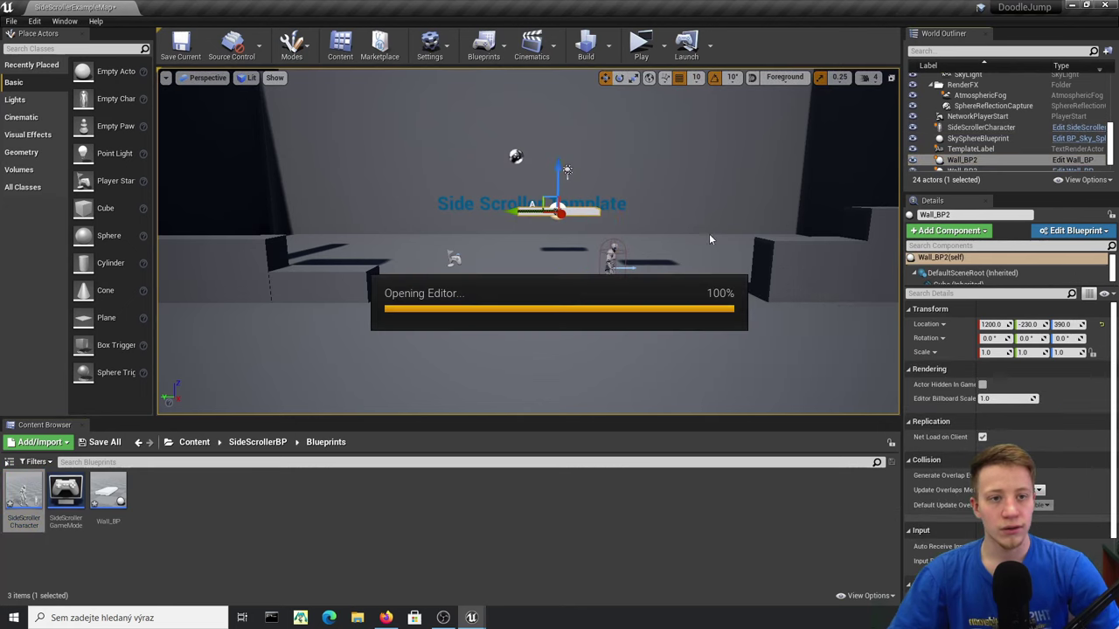
pyautogui.moveTo(490, 213); pyautogui.dragTo(475, 212, button='right')
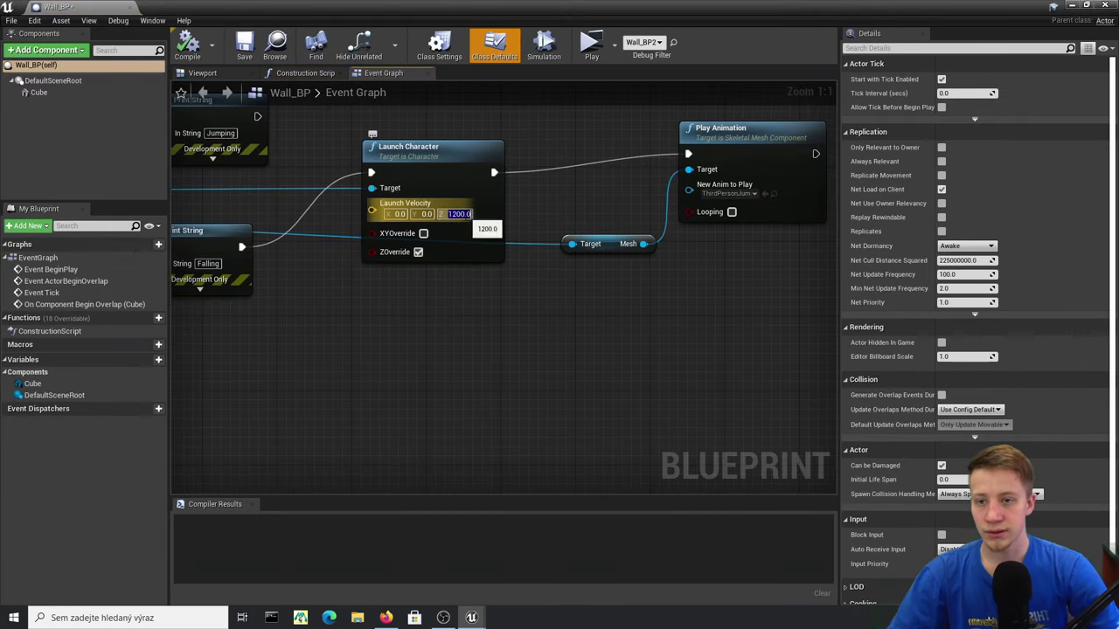
pyautogui.write('1800')
pyautogui.press('Return')
pyautogui.click(187, 43)
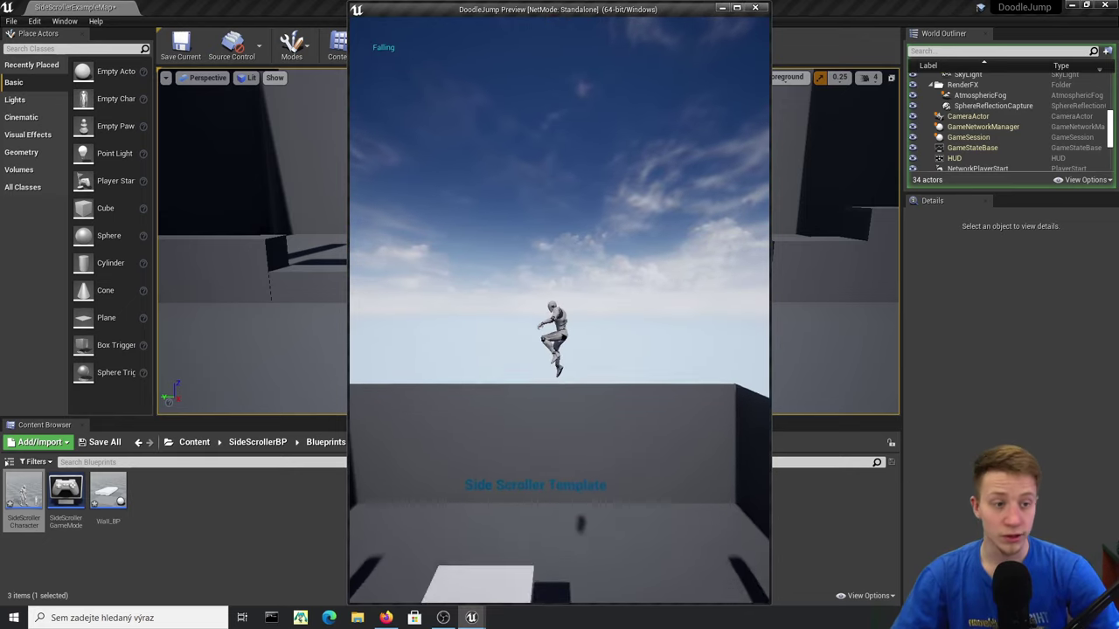
# - Play-test the level by jumping and moving sideways around the platforms to check the launch height, and stop the preview
pyautogui.press('Escape')
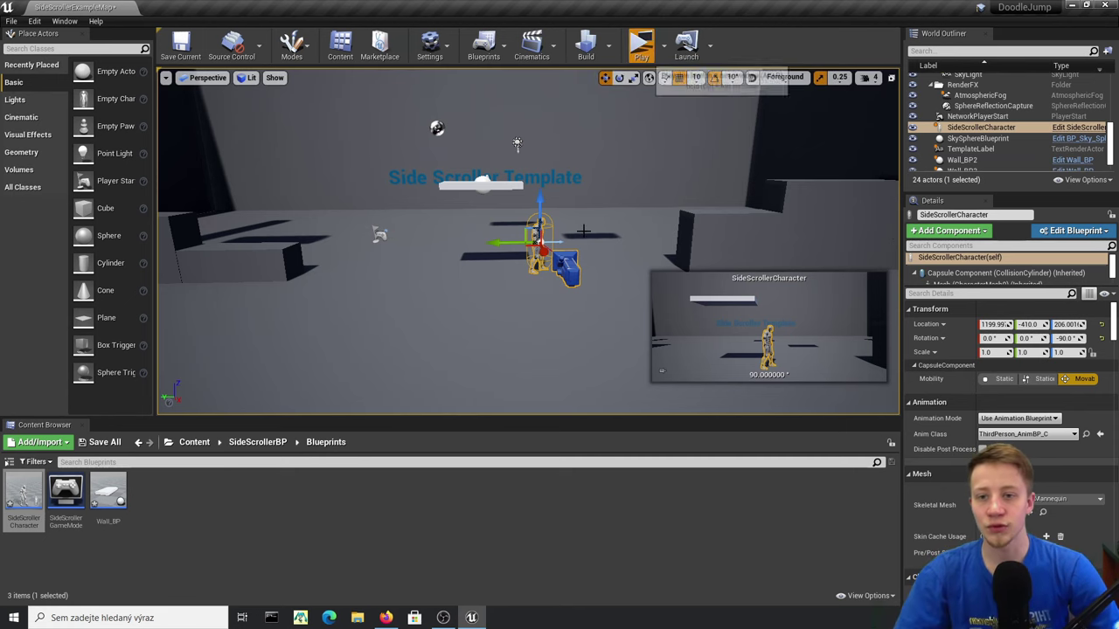
pyautogui.click(641, 44)
pyautogui.press('space')
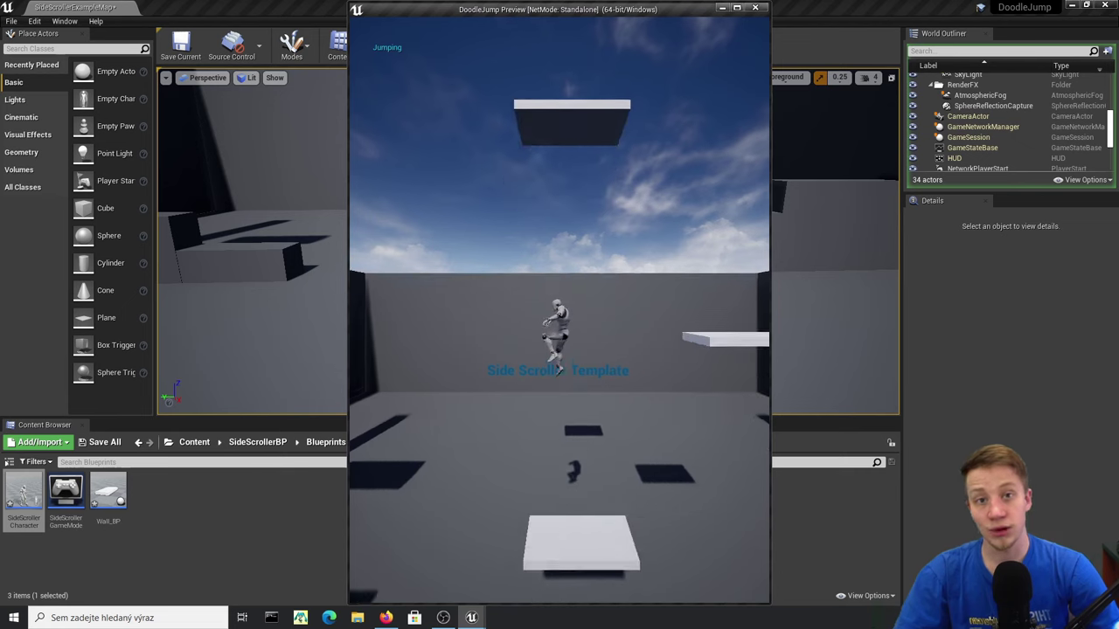
pyautogui.press('d')
pyautogui.press('a')
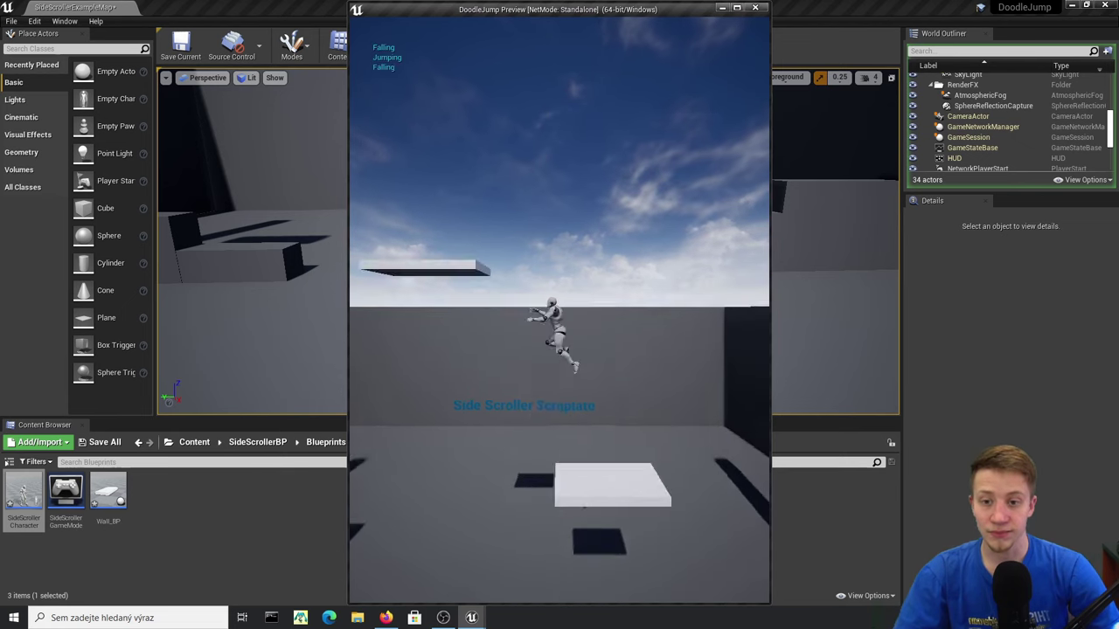
pyautogui.press('Escape')
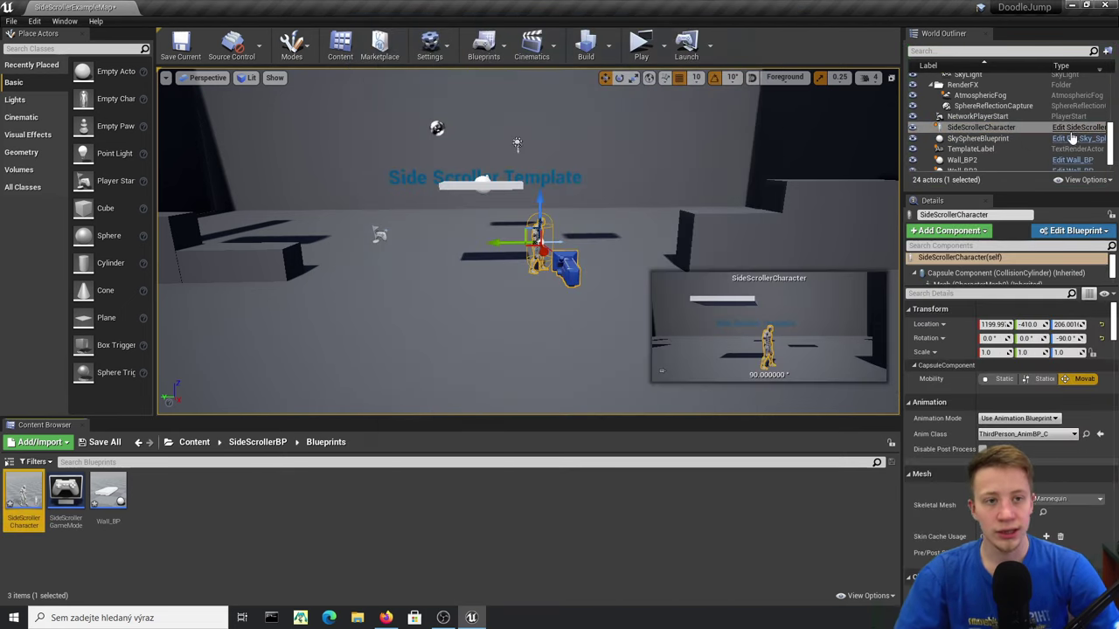
# - Open the SideScrollerCharacter blueprint and add a Get Player Controller node to the Event Graph, beside the Movement input group
pyautogui.click(1077, 128)
pyautogui.scroll(4, 568, 279)
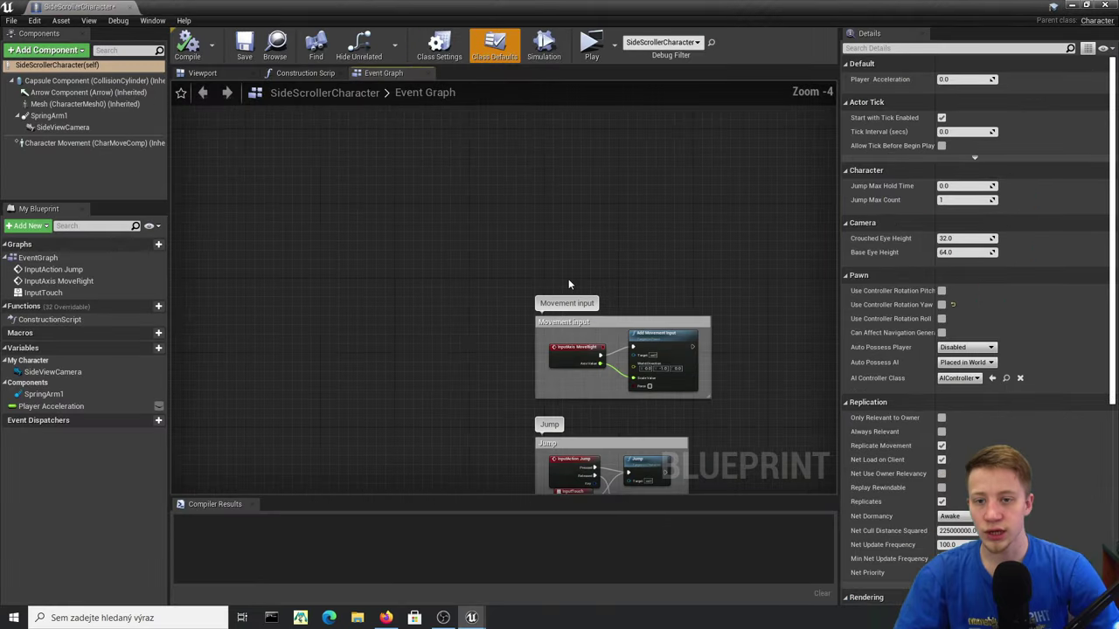
pyautogui.scroll(3, 601, 253)
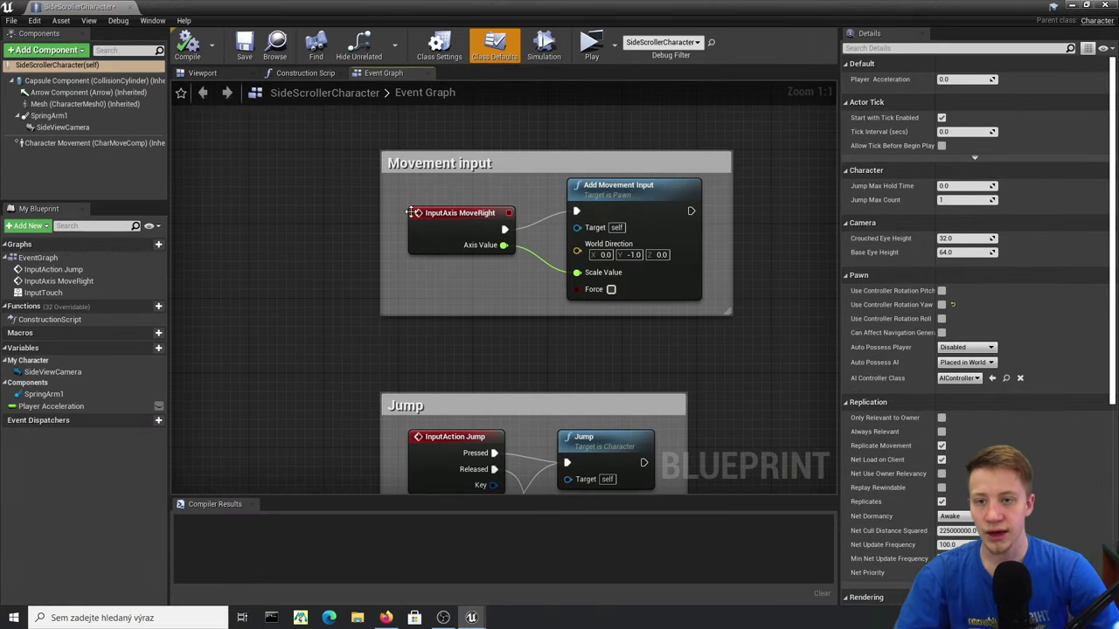
pyautogui.click(410, 212)
pyautogui.moveTo(368, 180); pyautogui.dragTo(493, 190, button='right')
pyautogui.click(500, 153)
pyautogui.moveTo(278, 214); pyautogui.dragTo(322, 224, button='right')
pyautogui.rightClick(354, 317)
pyautogui.rightClick(321, 224)
pyautogui.write('get player cont')
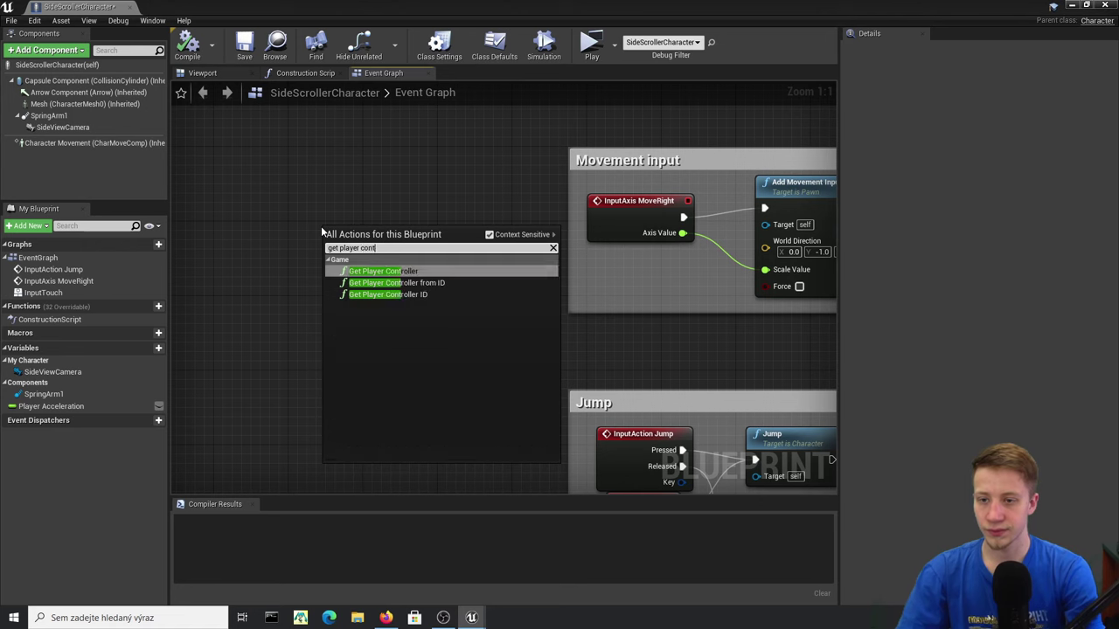
pyautogui.press('Return')
pyautogui.moveTo(389, 225); pyautogui.dragTo(212, 280)
# - Add Get Input Motion State from the controller's return value, split its Rotation Rate output into X, Y and Z, and reposition the nodes
pyautogui.moveTo(280, 299); pyautogui.dragTo(396, 282)
pyautogui.write('motion')
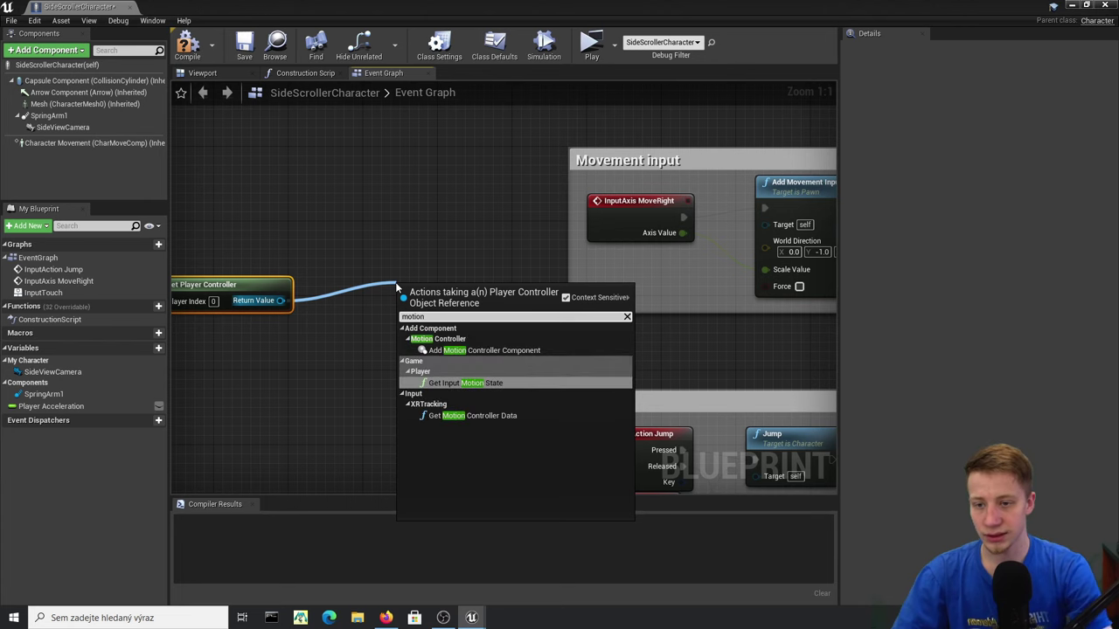
pyautogui.press('Return')
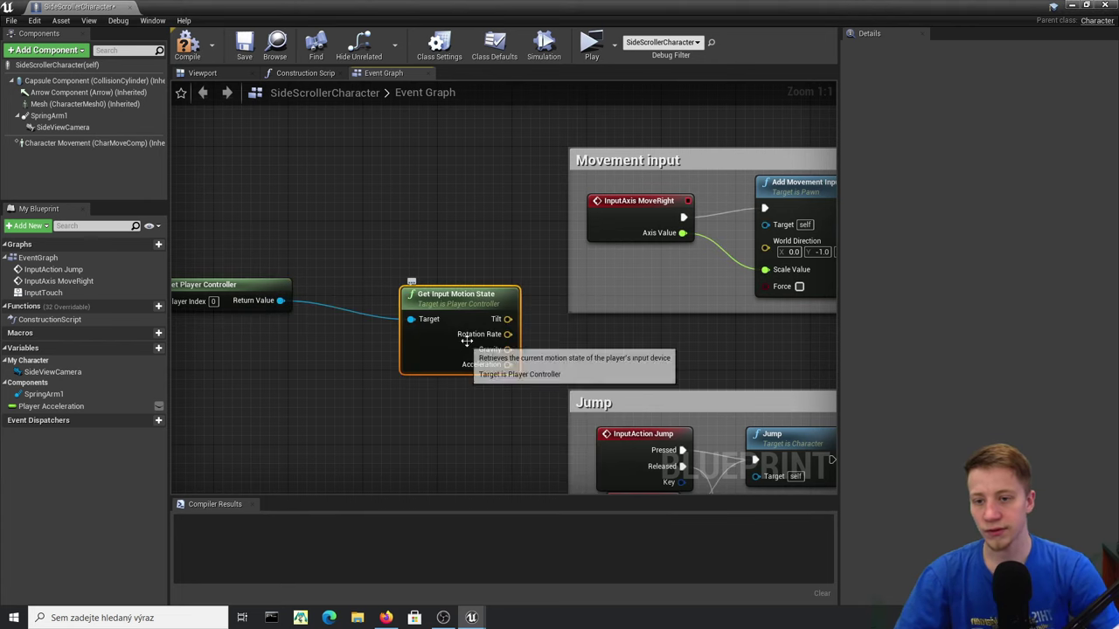
pyautogui.rightClick(509, 335)
pyautogui.click(532, 360)
pyautogui.moveTo(733, 389)
pyautogui.mouseDown(button='right')
pyautogui.moveTo(714, 338)
pyautogui.moveTo(682, 340)
pyautogui.moveTo(708, 305)
pyautogui.moveTo(747, 375)
pyautogui.mouseUp(button='right')
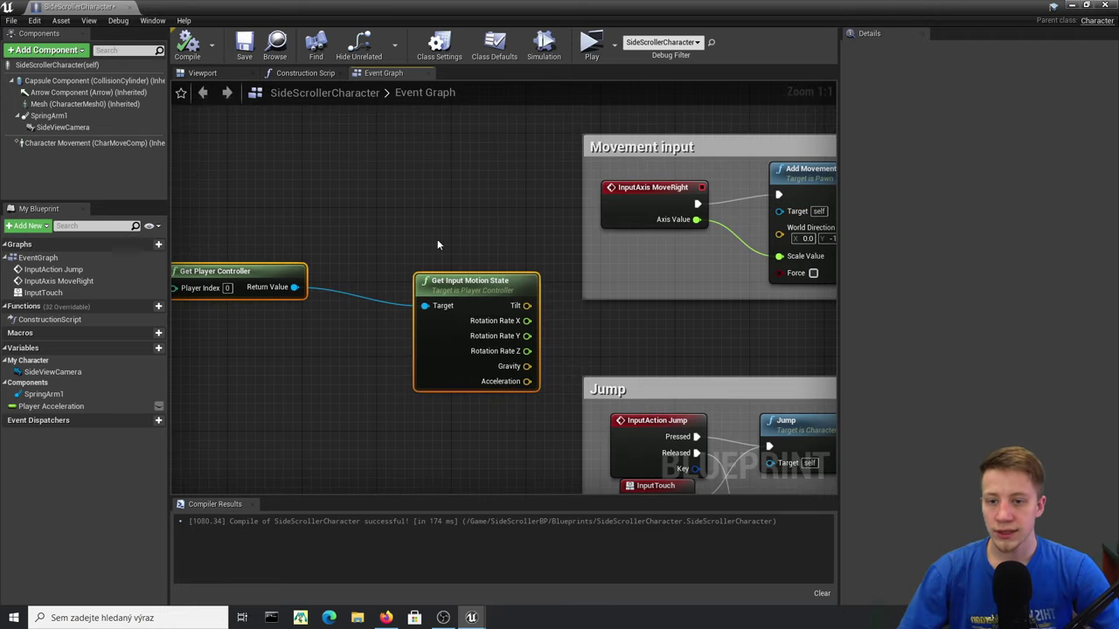
pyautogui.moveTo(390, 229); pyautogui.dragTo(429, 251, button='right')
pyautogui.moveTo(521, 308); pyautogui.dragTo(383, 282)
pyautogui.click(463, 335)
# - Multiply Rotation Rate Z by 100 with a float multiplication node placed after Get Input Motion State
pyautogui.moveTo(426, 346); pyautogui.dragTo(667, 341)
pyautogui.click(496, 389)
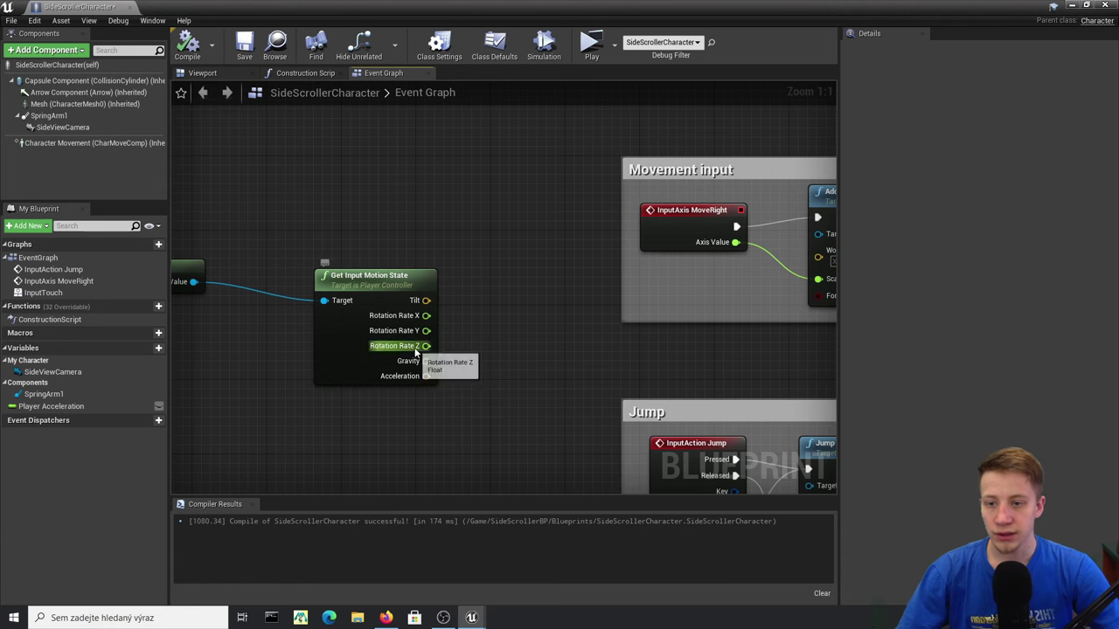
pyautogui.moveTo(418, 348); pyautogui.dragTo(573, 348)
pyautogui.write('*')
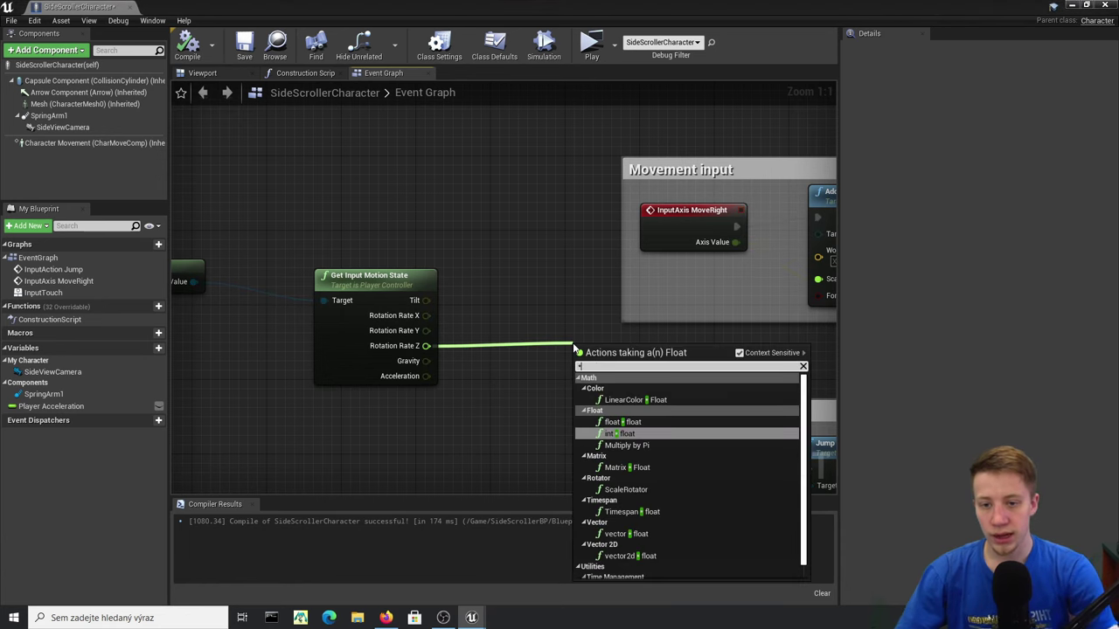
pyautogui.press('Up')
pyautogui.press('Return')
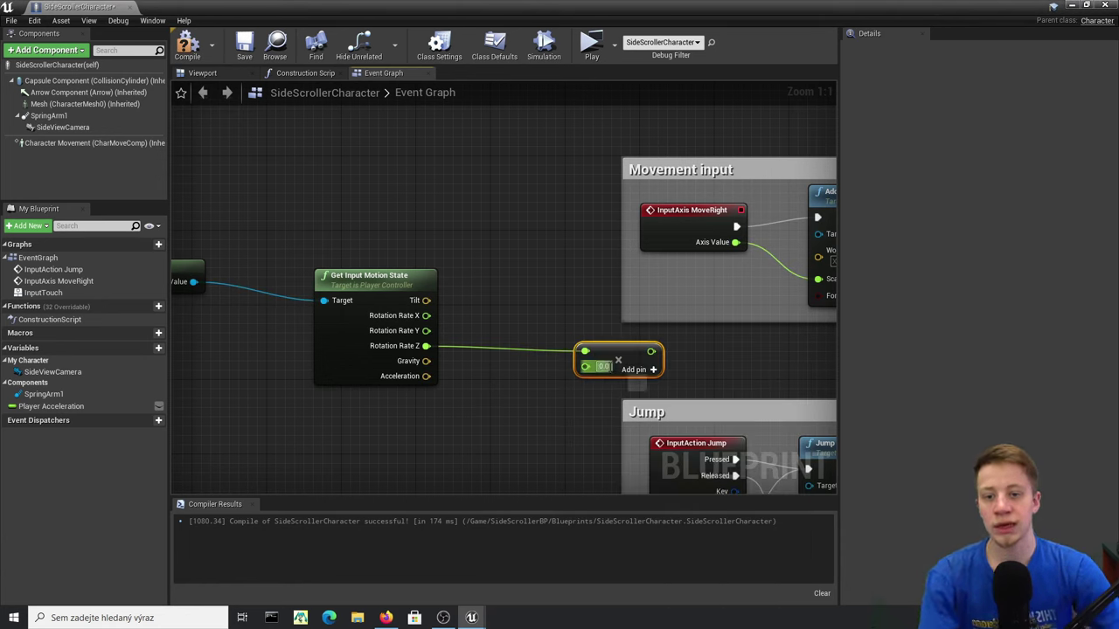
pyautogui.write('100')
pyautogui.moveTo(692, 377); pyautogui.dragTo(622, 416, button='right')
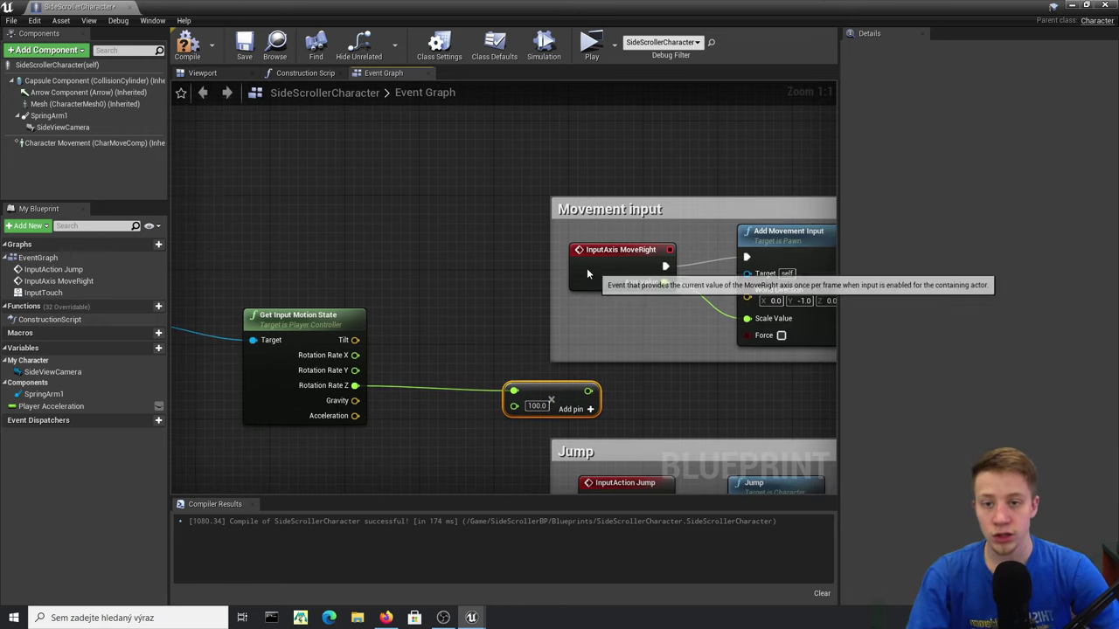
# - Move the InputAxis MoveRight node away from Add Movement Input and widen the Movement input comment box around it
pyautogui.moveTo(587, 267); pyautogui.dragTo(520, 258)
pyautogui.moveTo(553, 221); pyautogui.dragTo(504, 221)
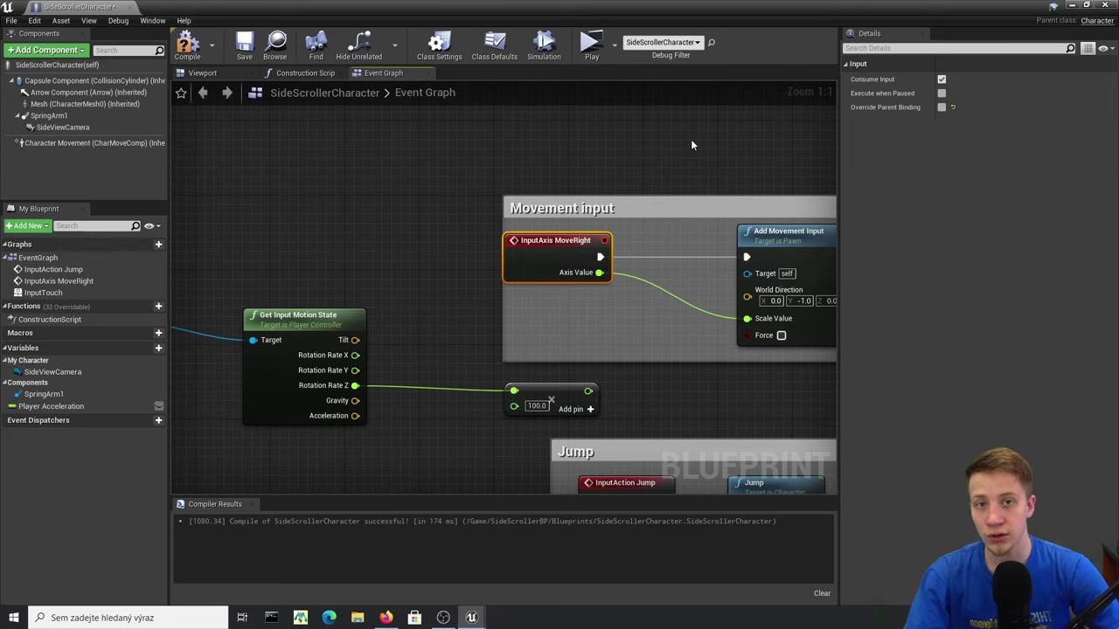
pyautogui.moveTo(632, 440); pyautogui.dragTo(584, 385, button='right')
pyautogui.moveTo(540, 219); pyautogui.dragTo(625, 250, button='right')
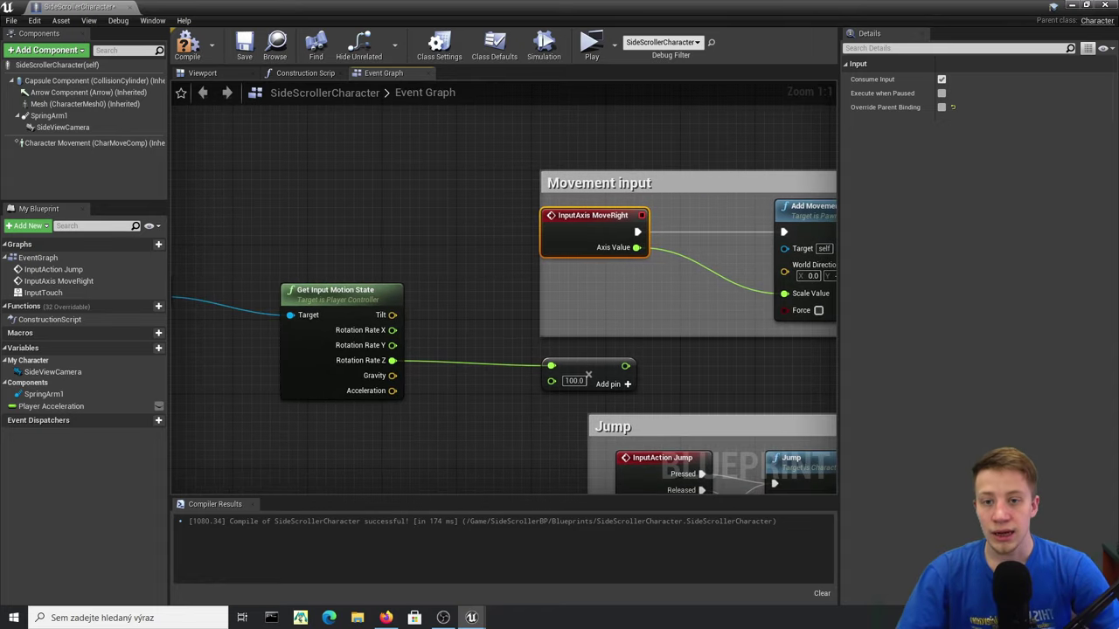
# - Add an Event Tick node above Get Input Motion State
pyautogui.moveTo(398, 177); pyautogui.dragTo(390, 202, button='right')
pyautogui.rightClick(380, 154)
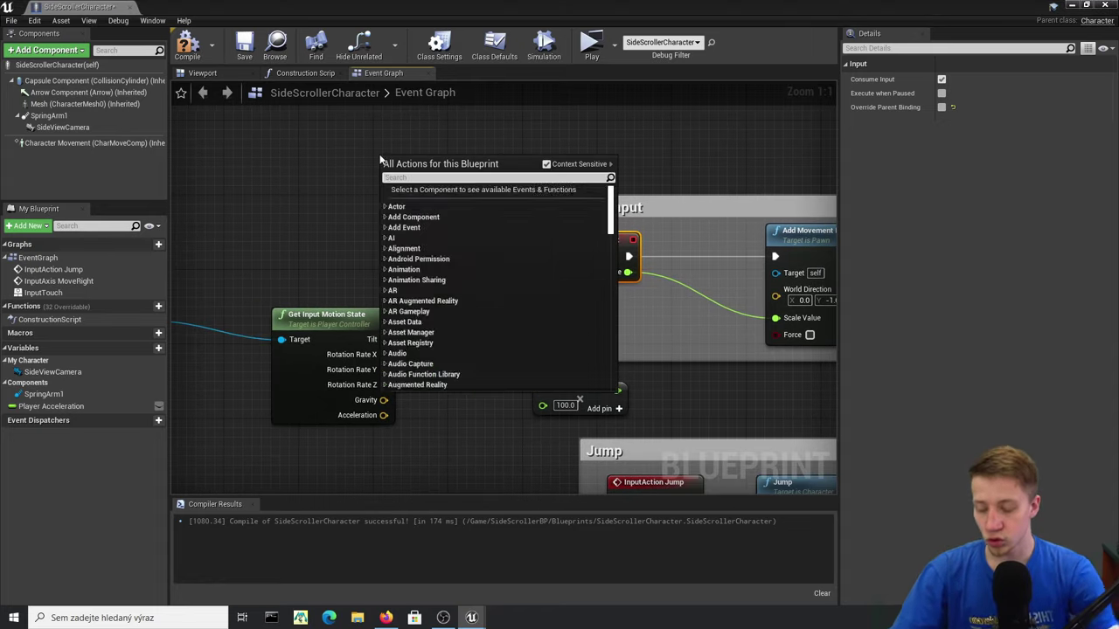
pyautogui.press('Escape')
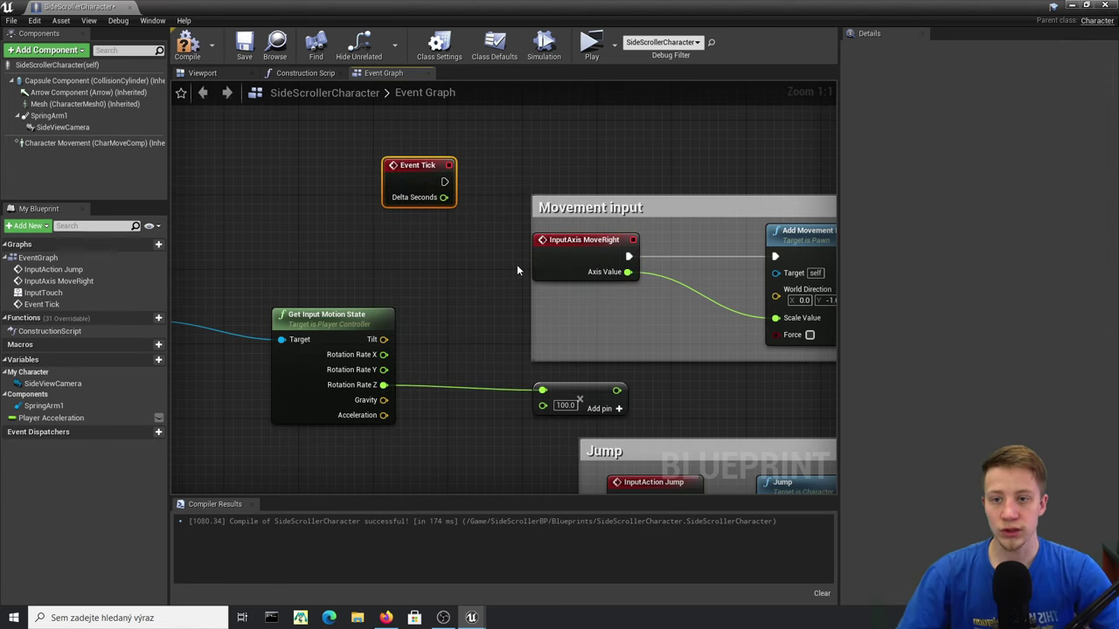
pyautogui.moveTo(517, 264); pyautogui.dragTo(413, 273, button='right')
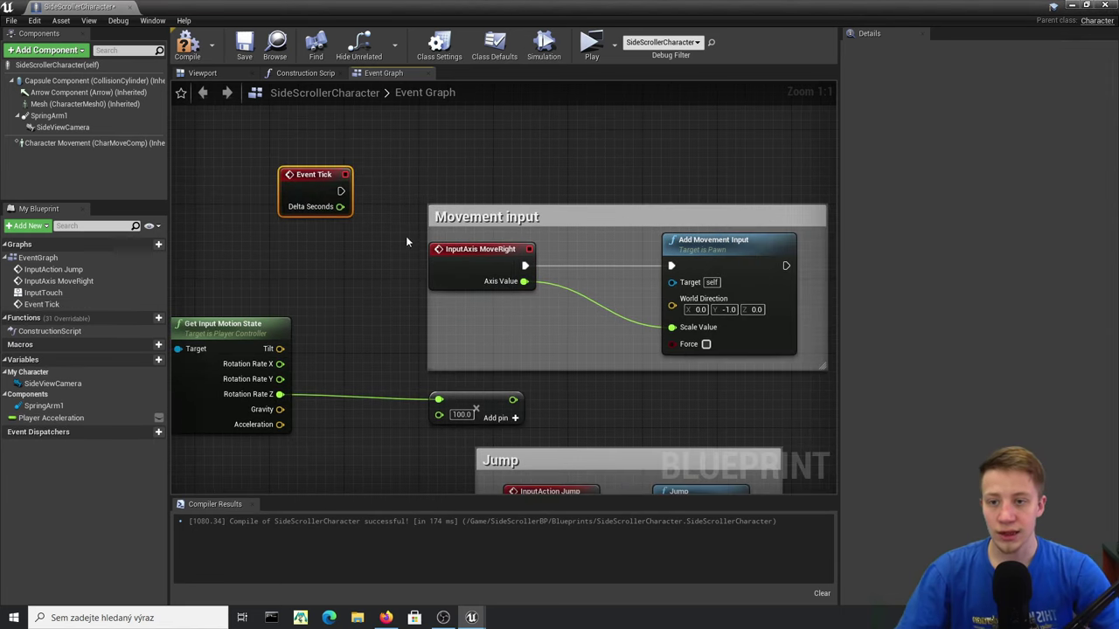
# - Disconnect InputAxis MoveRight from Add Movement Input and move it above the Movement input comment box
pyautogui.keyDown('alt'); pyautogui.click(604, 266); pyautogui.keyUp('alt')
pyautogui.keyDown('alt'); pyautogui.click(589, 297); pyautogui.keyUp('alt')
pyautogui.moveTo(467, 278); pyautogui.dragTo(511, 92)
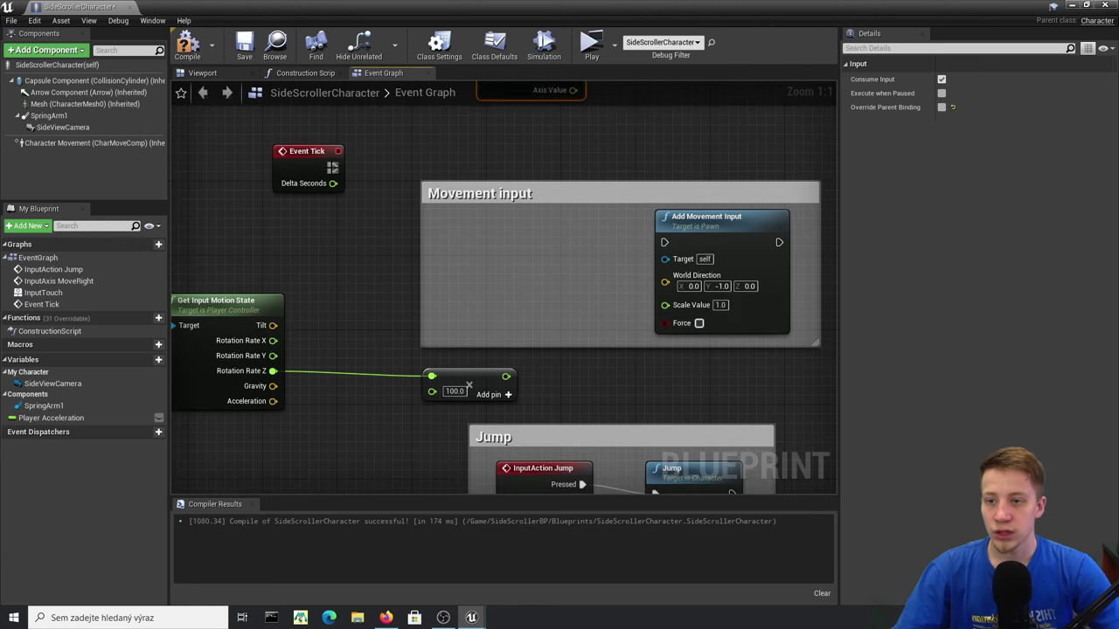
pyautogui.moveTo(463, 170); pyautogui.dragTo(476, 166)
# - Connect Event Tick to Add Movement Input's execution and the multiplied rotation to its Scale Value, and tidy the nodes
pyautogui.moveTo(334, 167); pyautogui.dragTo(661, 245)
pyautogui.moveTo(507, 393); pyautogui.dragTo(658, 303)
pyautogui.moveTo(238, 257); pyautogui.dragTo(474, 225, button='right')
pyautogui.moveTo(475, 227); pyautogui.dragTo(166, 338)
pyautogui.moveTo(417, 266); pyautogui.dragTo(475, 259)
# - Set the rotation multiplier to -100 and compile the SideScrollerCharacter blueprint
pyautogui.moveTo(519, 336)
pyautogui.mouseDown(button='right')
pyautogui.moveTo(361, 352)
pyautogui.moveTo(504, 348)
pyautogui.mouseUp(button='right')
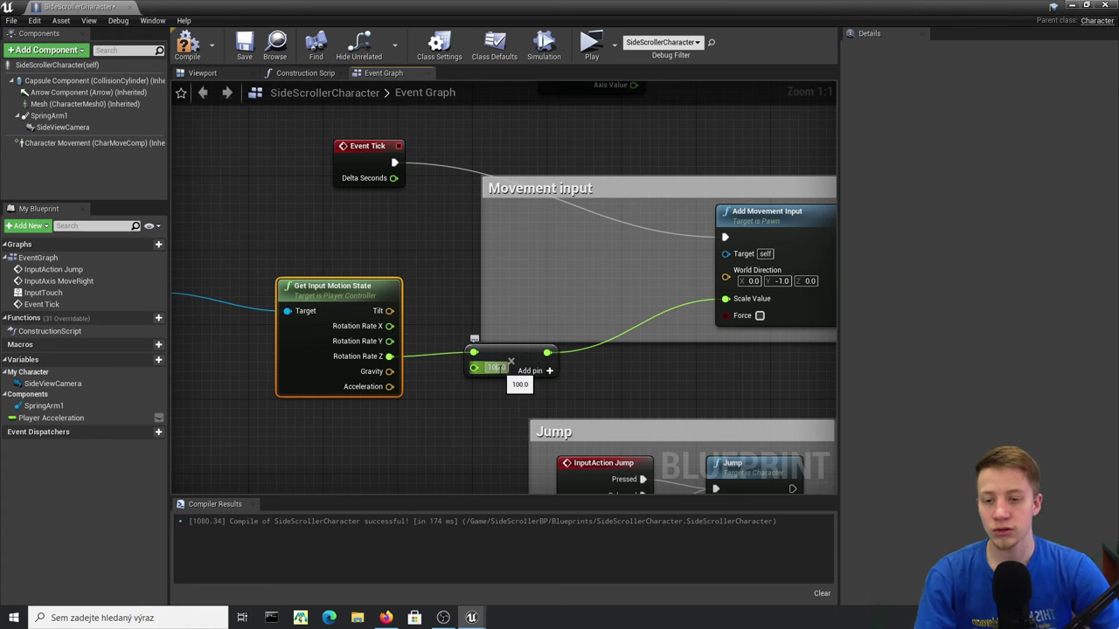
pyautogui.moveTo(603, 282); pyautogui.dragTo(527, 283, button='right')
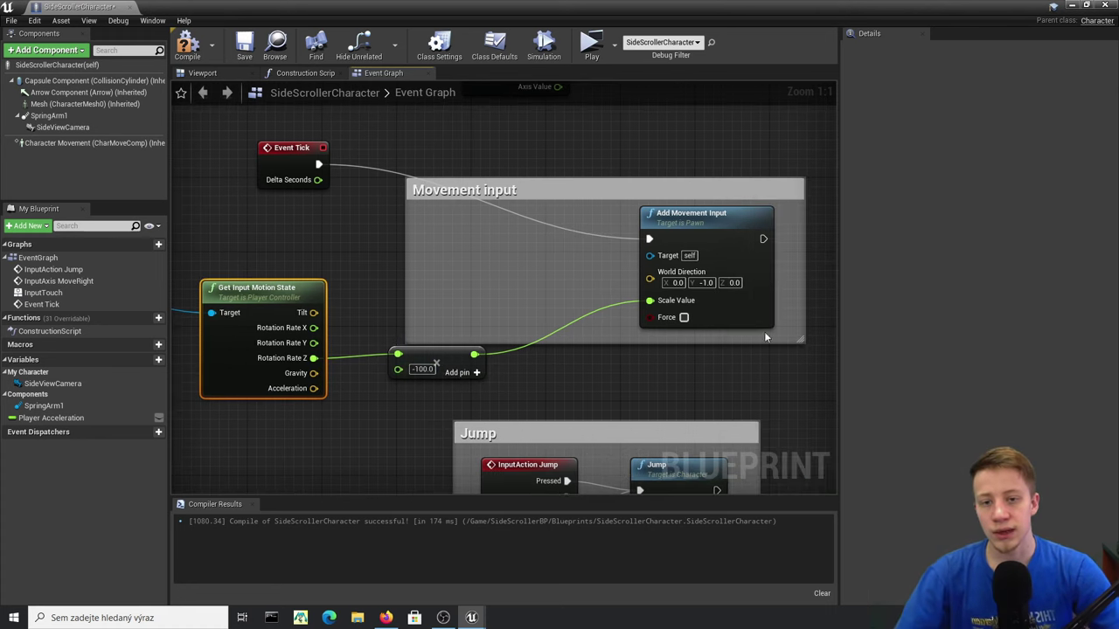
pyautogui.click(187, 46)
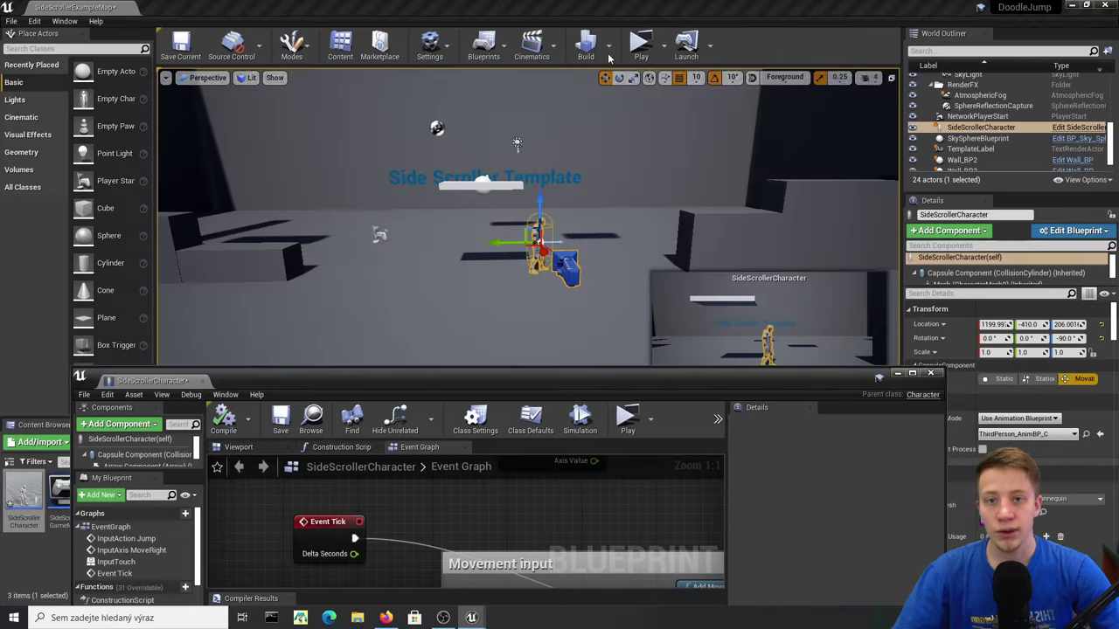
# - Play-test the level with the motion input, stop the preview and return to the SideScrollerCharacter blueprint
pyautogui.click(639, 44)
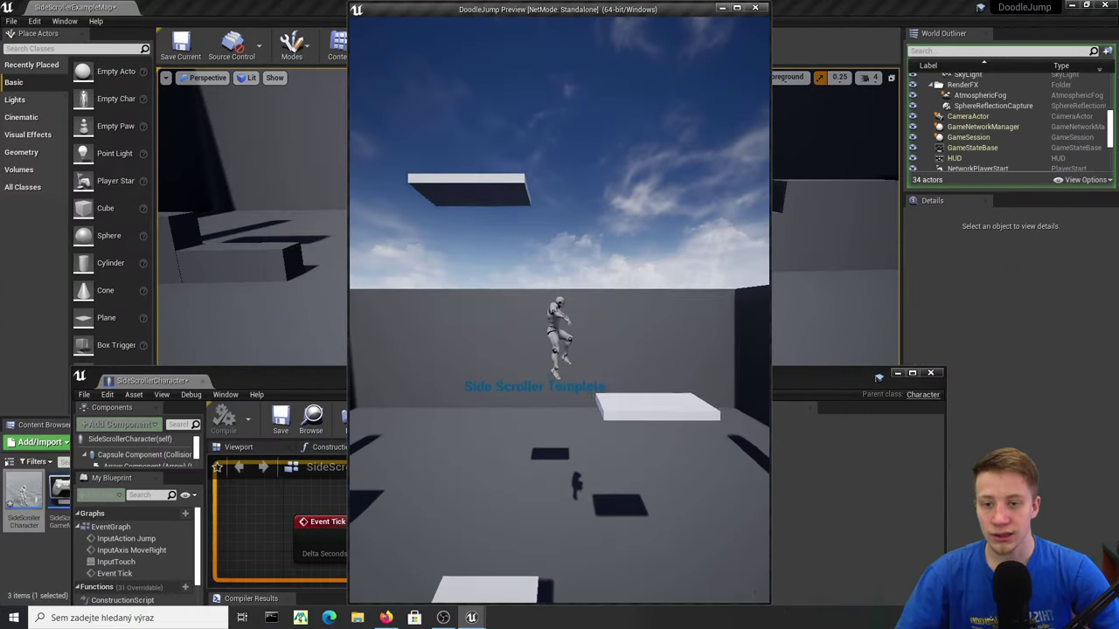
pyautogui.press('Escape')
pyautogui.moveTo(598, 386); pyautogui.dragTo(598, 2)
# - Reposition Event Tick and reconnect InputAxis MoveRight's execution and Axis Value to Add Movement Input and its Scale Value
pyautogui.moveTo(403, 184); pyautogui.dragTo(490, 303, button='right')
pyautogui.moveTo(393, 271); pyautogui.dragTo(438, 338)
pyautogui.moveTo(647, 194); pyautogui.dragTo(736, 361)
pyautogui.moveTo(736, 423); pyautogui.dragTo(644, 210)
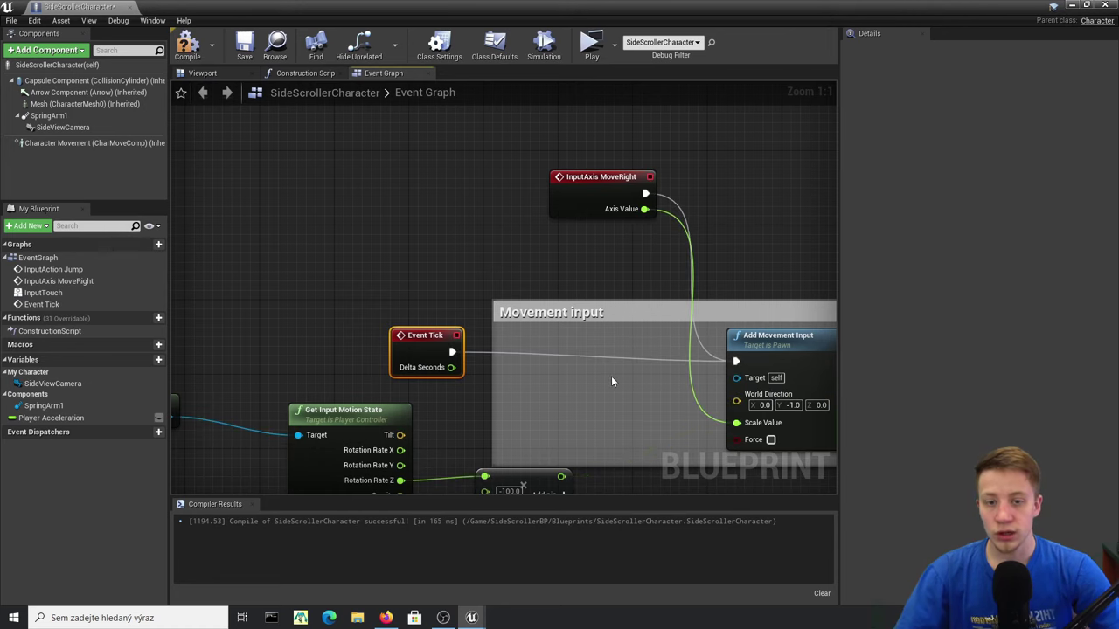
# - Disconnect Event Tick from Add Movement Input and move it away from the Movement input group
pyautogui.moveTo(612, 381); pyautogui.dragTo(585, 325, button='right')
pyautogui.click(491, 297)
pyautogui.keyDown('alt'); pyautogui.click(491, 297); pyautogui.keyUp('alt')
pyautogui.moveTo(412, 279); pyautogui.dragTo(243, 251)
# - Separate the motion nodes from the Movement input group and enclose them with Event Tick in a comment titled Gyroscope
pyautogui.moveTo(293, 255); pyautogui.dragTo(526, 234, button='right')
pyautogui.scroll(-4, 625, 379)
pyautogui.moveTo(452, 308); pyautogui.dragTo(645, 389)
pyautogui.click(661, 352)
pyautogui.moveTo(695, 302); pyautogui.dragTo(771, 304)
pyautogui.moveTo(658, 424); pyautogui.dragTo(406, 297)
pyautogui.write('c')
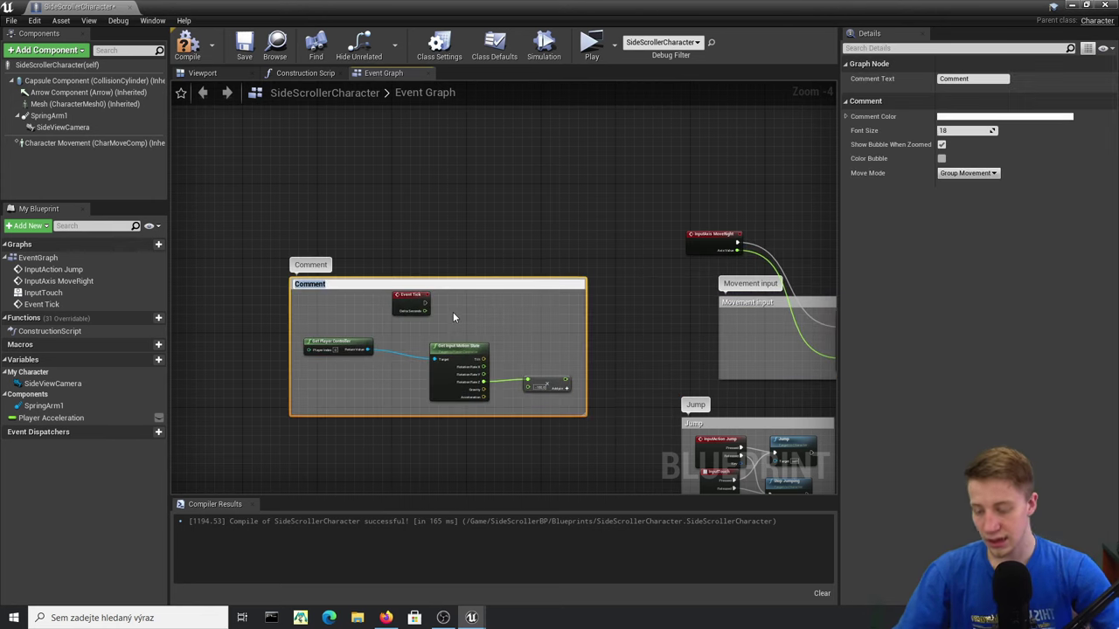
pyautogui.write('Gyroscope')
pyautogui.press('Return')
pyautogui.scroll(3, 617, 308)
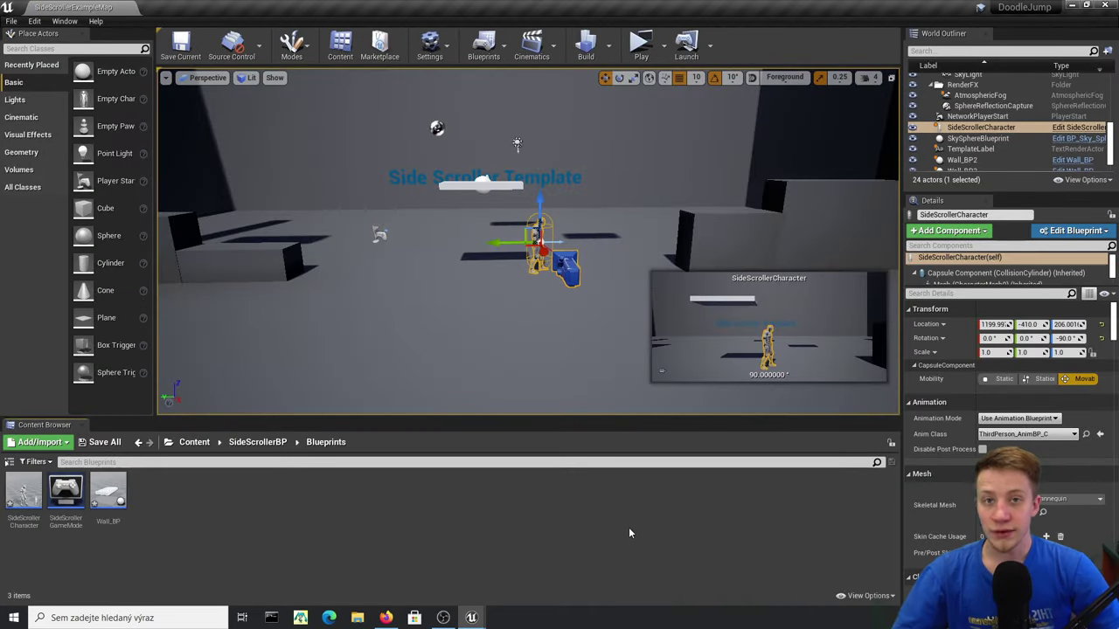
# - Save the current map and the modified SideScrollerCharacter and Wall_BP assets
pyautogui.hotkey('ctrl', 's')
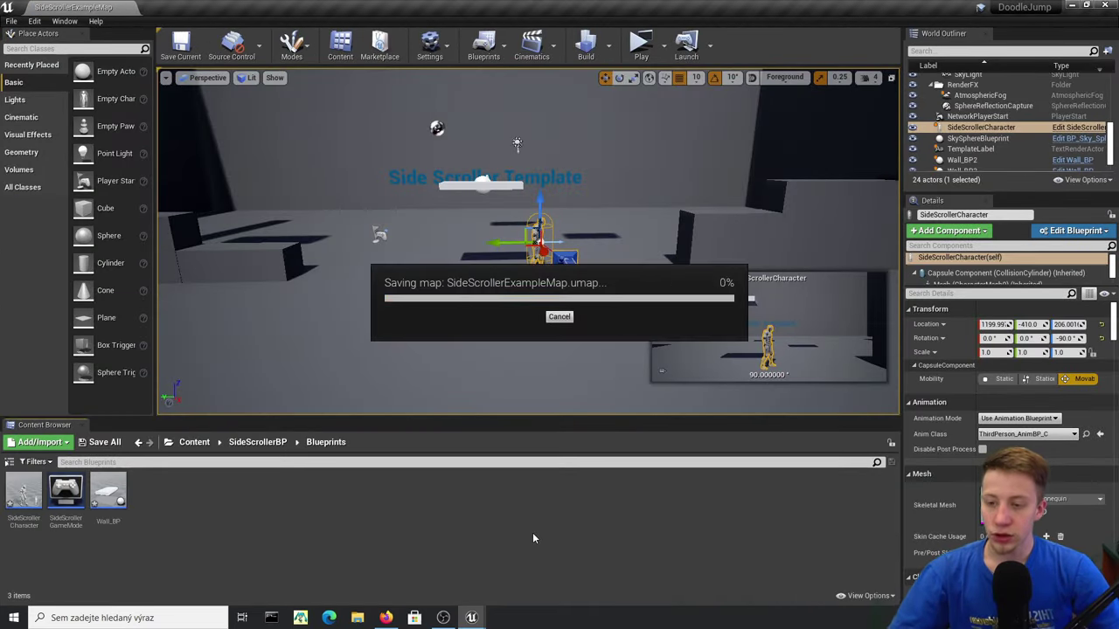
pyautogui.click(101, 443)
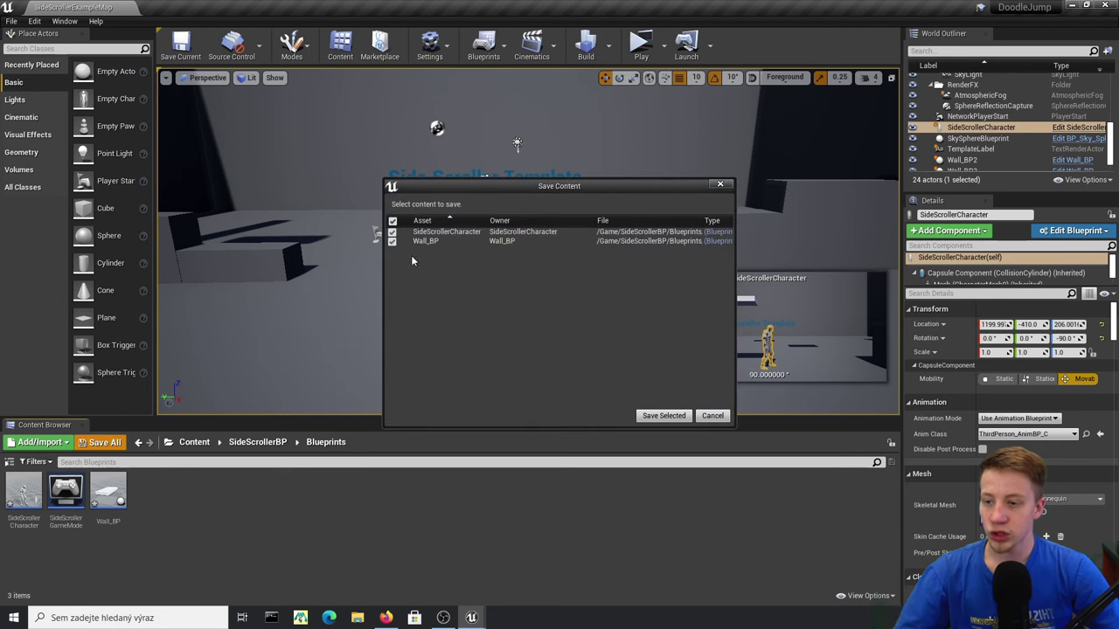
pyautogui.click(652, 419)
# - Delete all three placed Wall_BP platforms from the level
pyautogui.moveTo(260, 316)
pyautogui.mouseDown(button='right')
pyautogui.moveTo(350, 317)
pyautogui.moveTo(259, 316)
pyautogui.mouseUp(button='right')
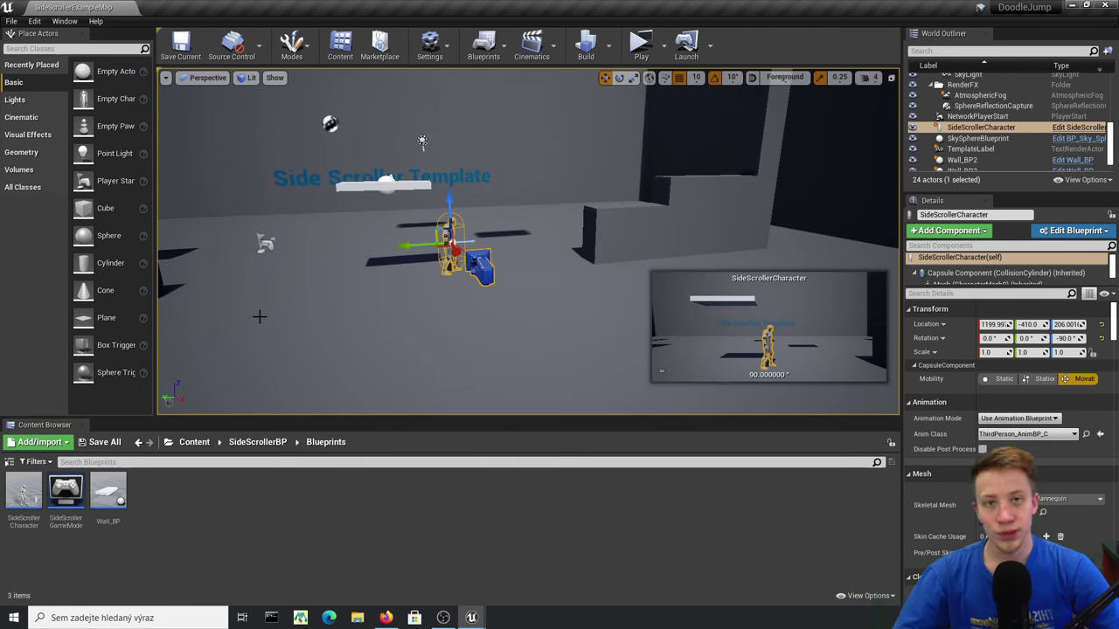
pyautogui.moveTo(482, 204); pyautogui.dragTo(395, 216, button='right')
pyautogui.click(631, 210)
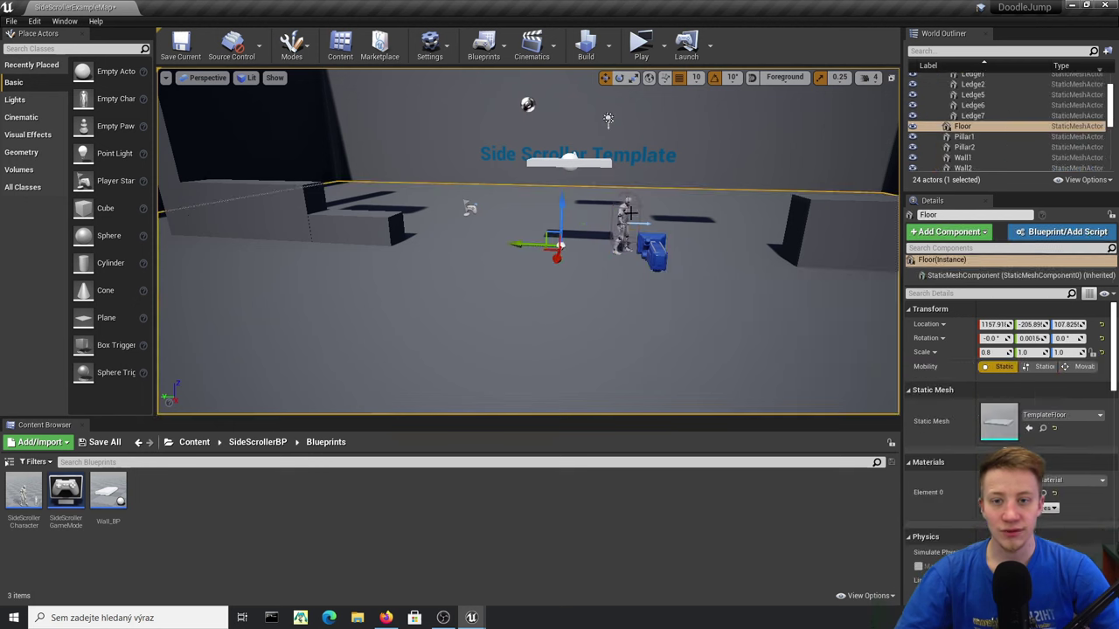
pyautogui.moveTo(635, 333); pyautogui.dragTo(661, 305, button='right')
pyautogui.moveTo(621, 254); pyautogui.dragTo(759, 182, button='right')
pyautogui.moveTo(586, 264); pyautogui.dragTo(626, 262, button='right')
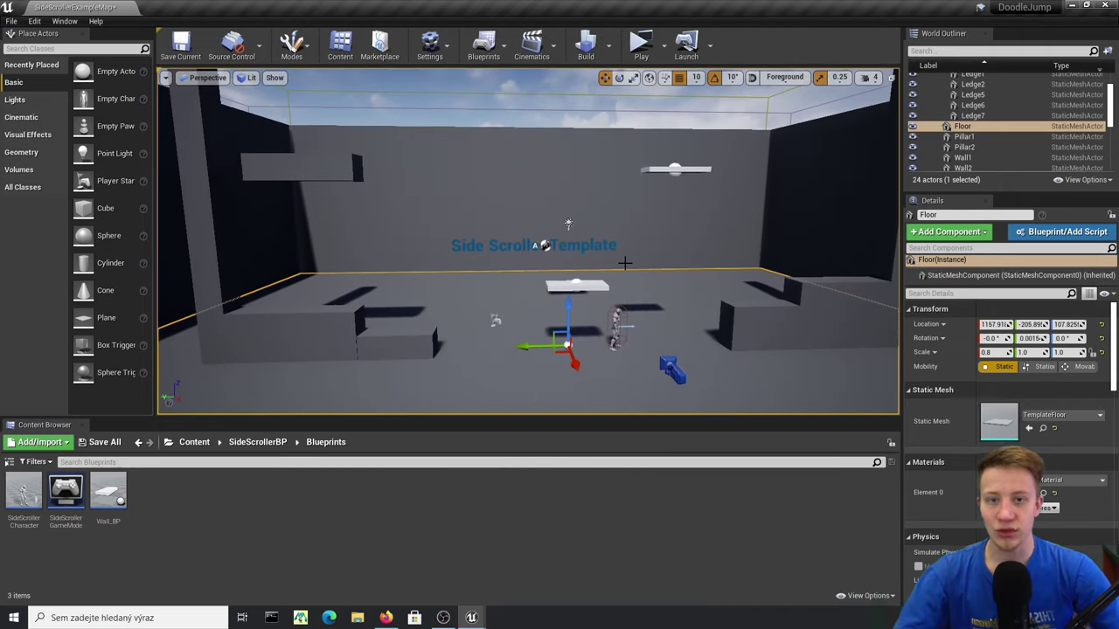
pyautogui.click(576, 286)
pyautogui.moveTo(577, 286); pyautogui.dragTo(573, 271, button='right')
pyautogui.press('Delete')
pyautogui.click(694, 217)
pyautogui.click(694, 211)
pyautogui.press('Delete')
pyautogui.moveTo(682, 201); pyautogui.dragTo(673, 183, button='right')
pyautogui.click(600, 121)
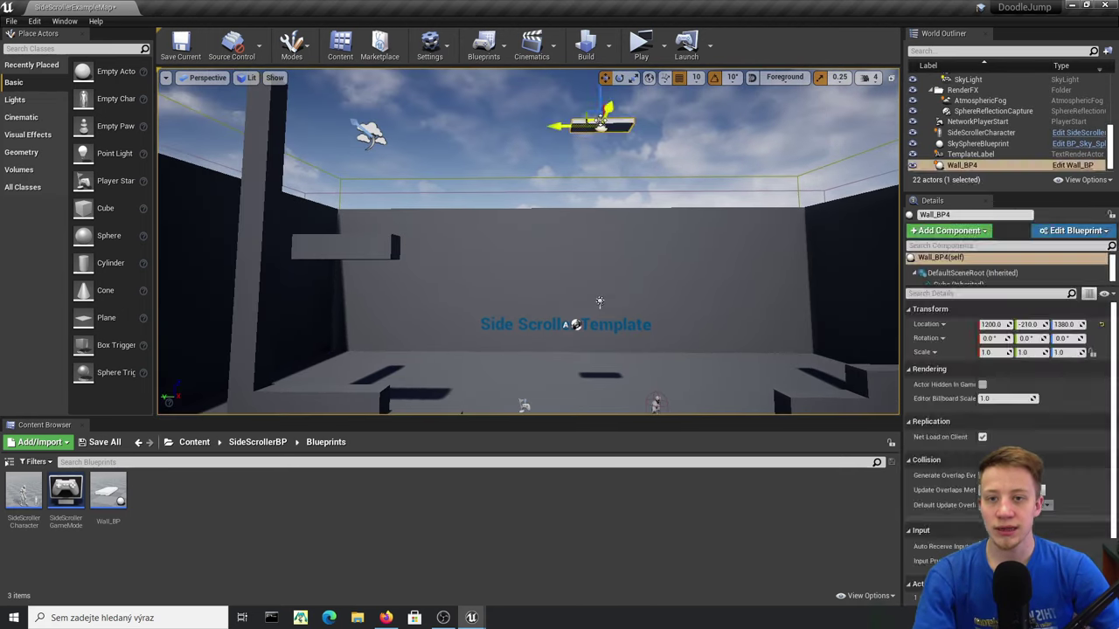
pyautogui.press('Delete')
pyautogui.moveTo(534, 250); pyautogui.dragTo(518, 263, button='right')
# - Create an Actor blueprint class named Map_BP, open it for editing and compile it
pyautogui.rightClick(146, 487)
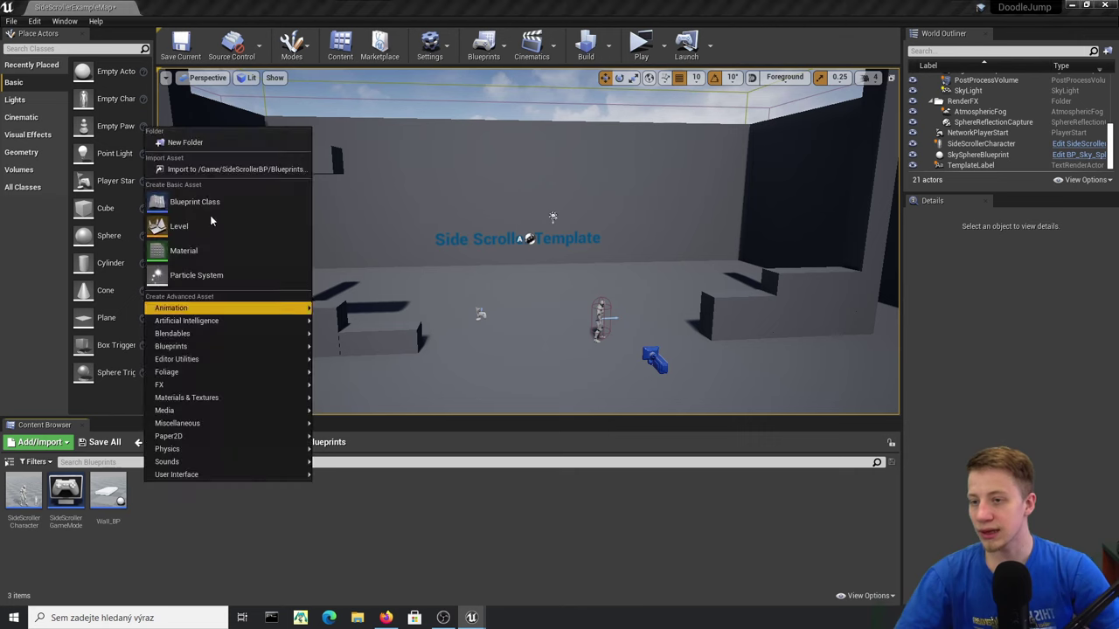
pyautogui.click(201, 200)
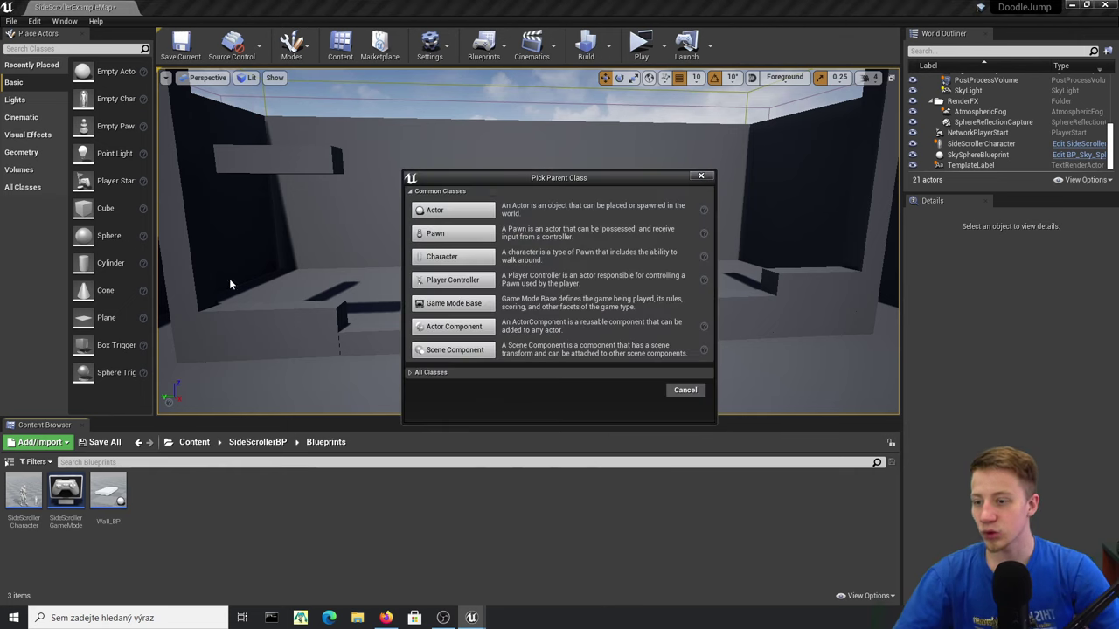
pyautogui.click(466, 208)
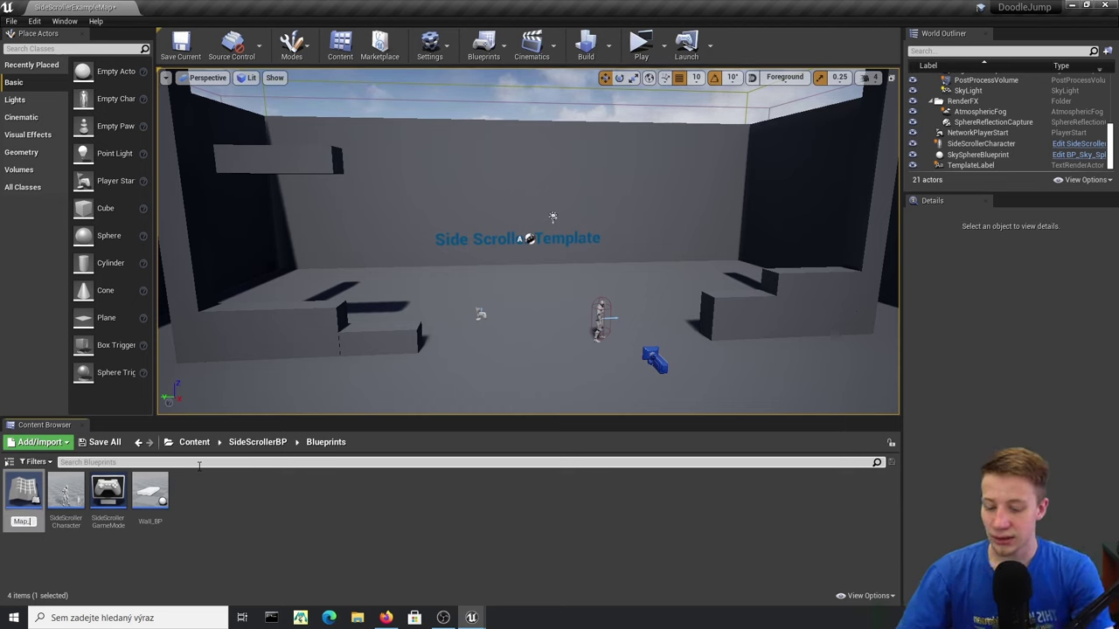
pyautogui.doubleClick(24, 494)
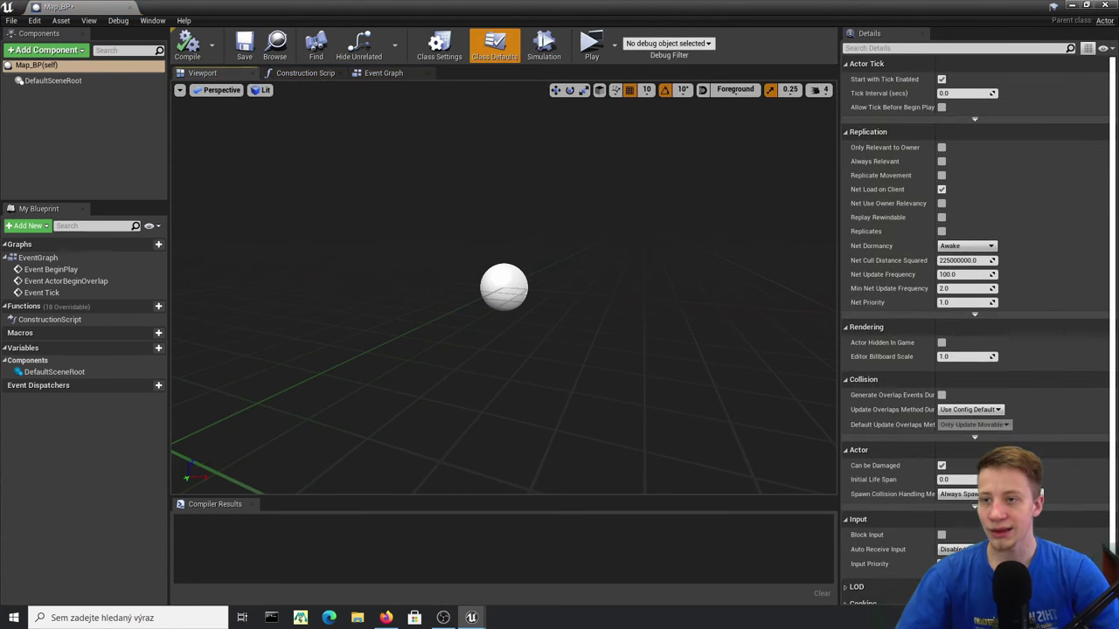
pyautogui.moveTo(504, 289); pyautogui.dragTo(532, 281, button='right')
pyautogui.moveTo(490, 370); pyautogui.dragTo(488, 361, button='right')
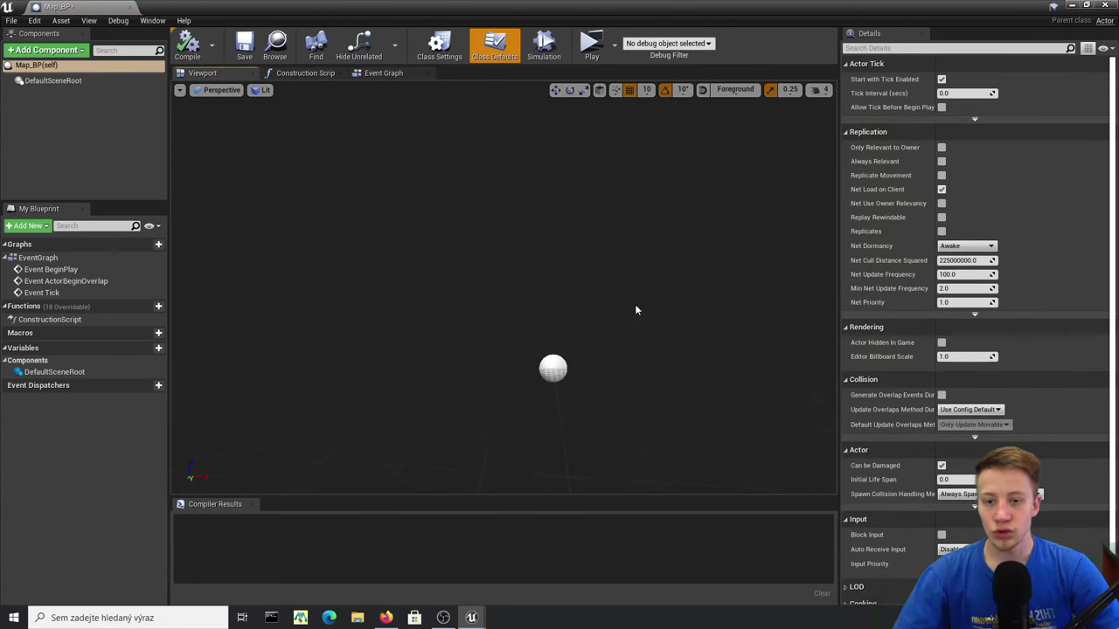
pyautogui.click(187, 43)
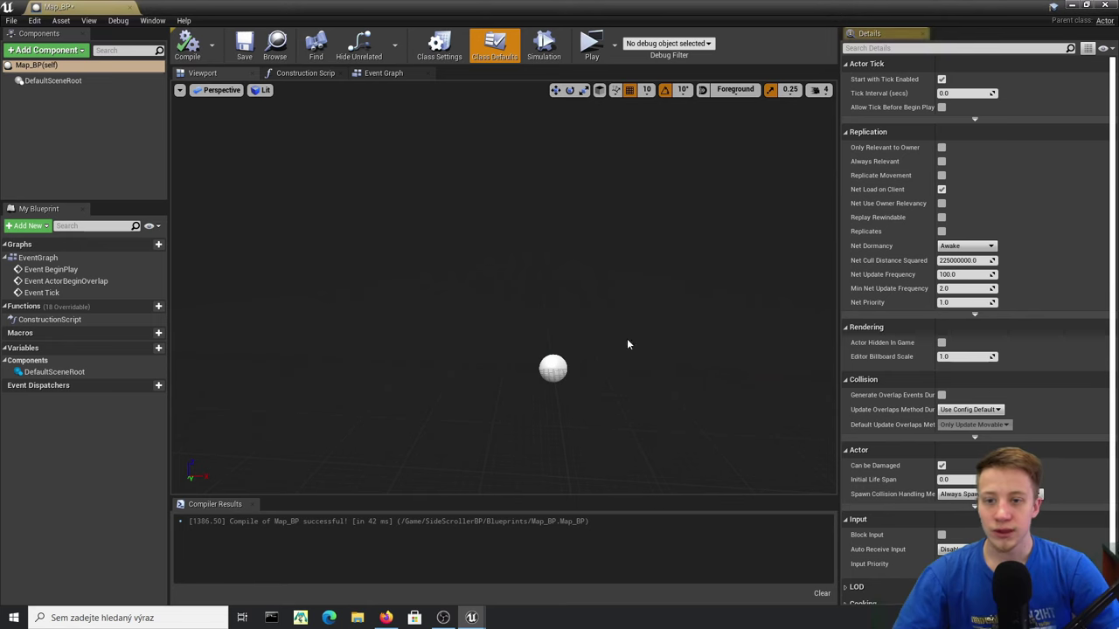
# - Add an Arrow component to Map_BP under the default scene root and duplicate it
pyautogui.click(45, 50)
pyautogui.write('arrow')
pyautogui.press('Return')
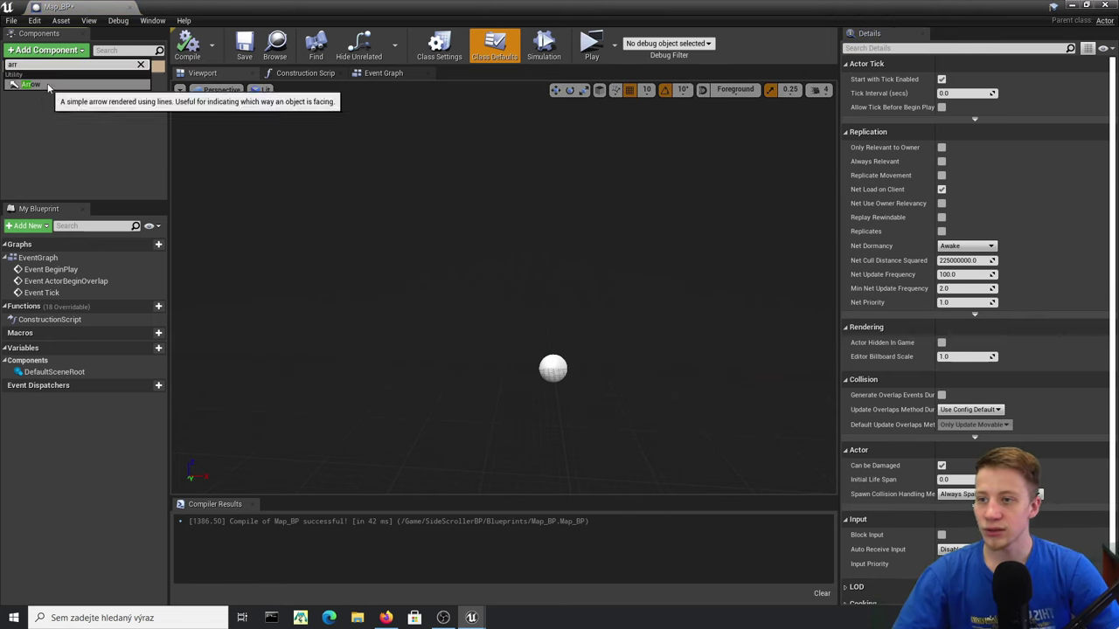
pyautogui.press('Return')
pyautogui.click(66, 93)
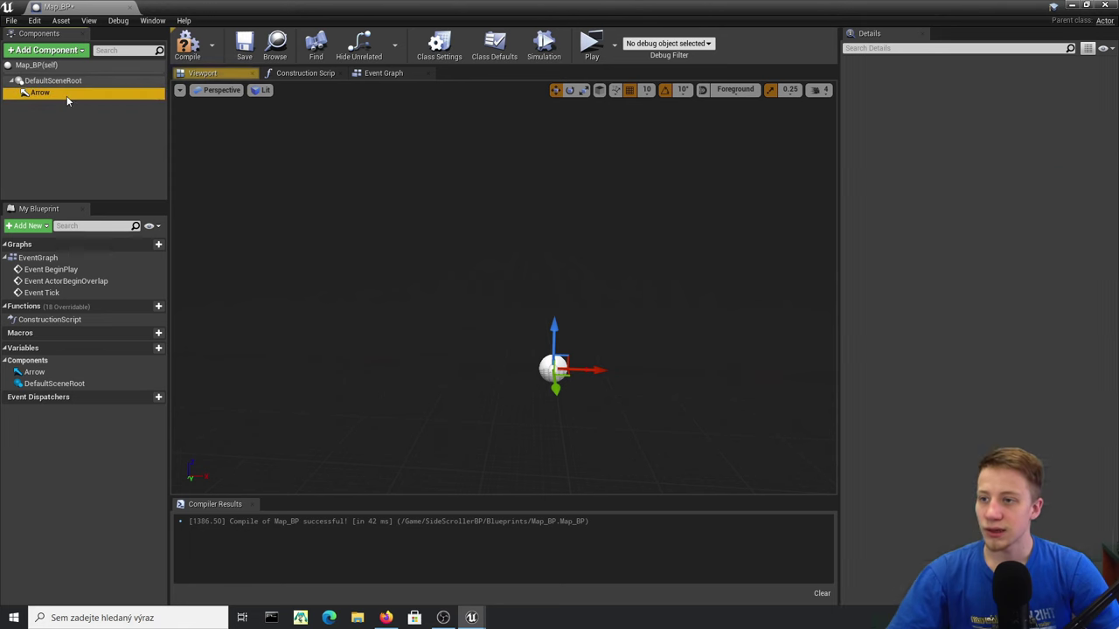
pyautogui.hotkey('ctrl', 'c')
pyautogui.hotkey('ctrl', 'v')
# - Set the first arrow's Y location to 400 and the duplicate arrow's Y location to -400
pyautogui.click(36, 92)
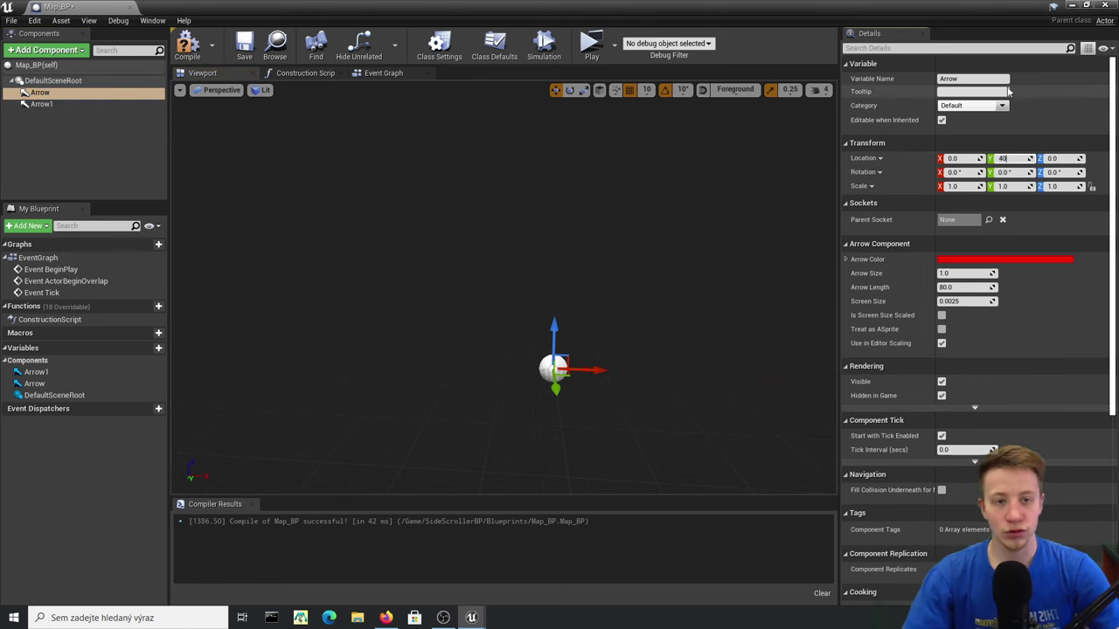
pyautogui.press('Tab')
pyautogui.click(566, 379)
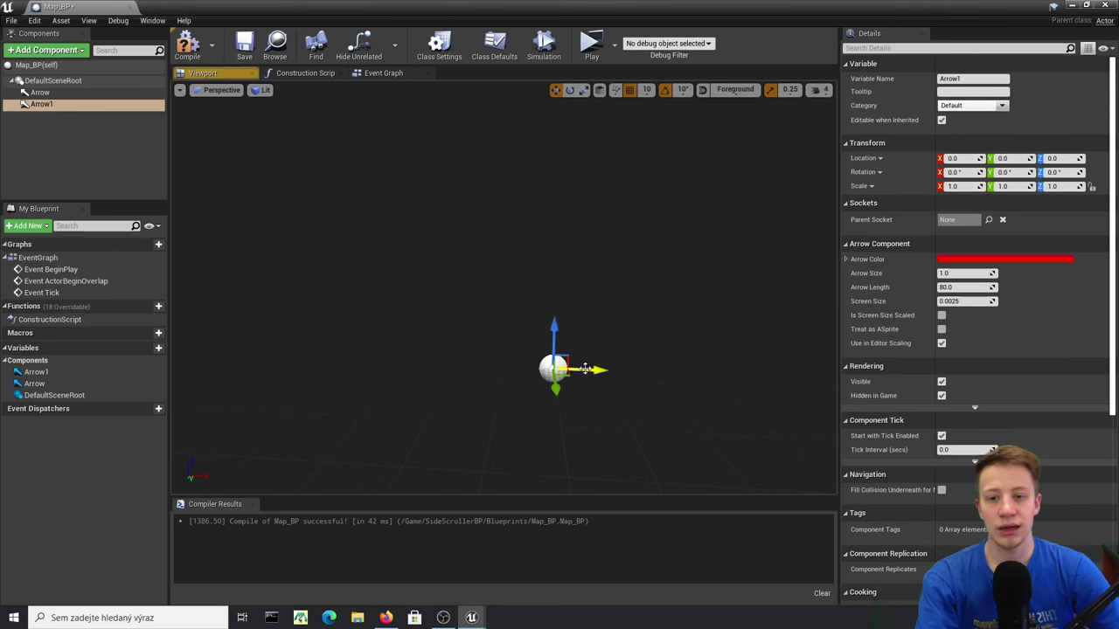
pyautogui.click(1006, 159)
pyautogui.click(1021, 160)
pyautogui.click(1021, 160)
pyautogui.write('400')
pyautogui.press('Return')
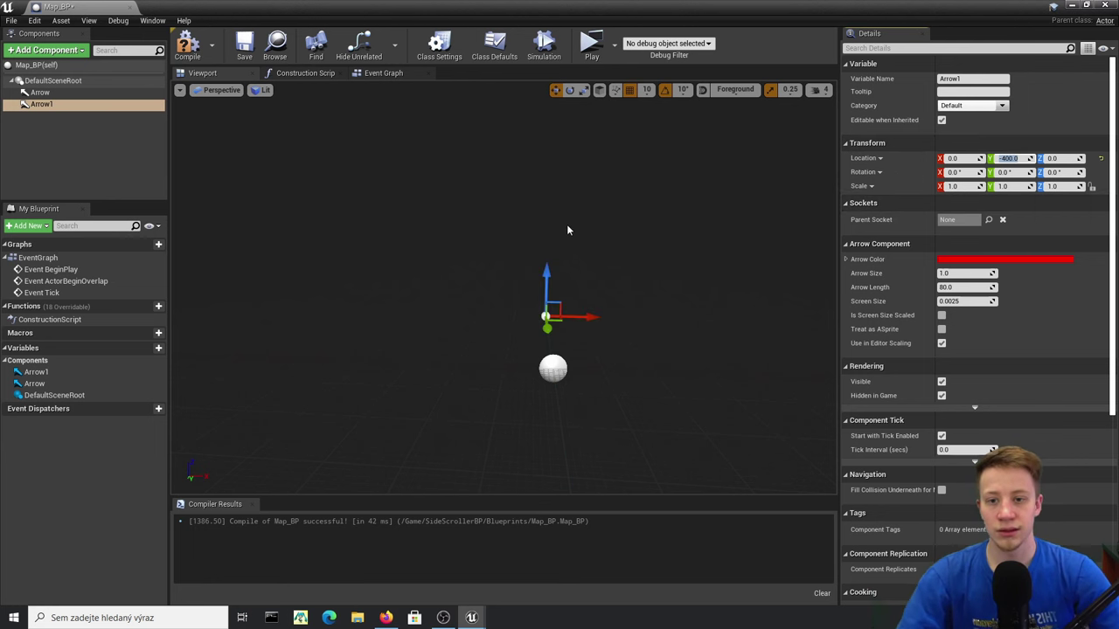
# - Place a Map_BP instance in the level at the side scroller character's feet and save the current map
pyautogui.moveTo(416, 5); pyautogui.dragTo(475, 541)
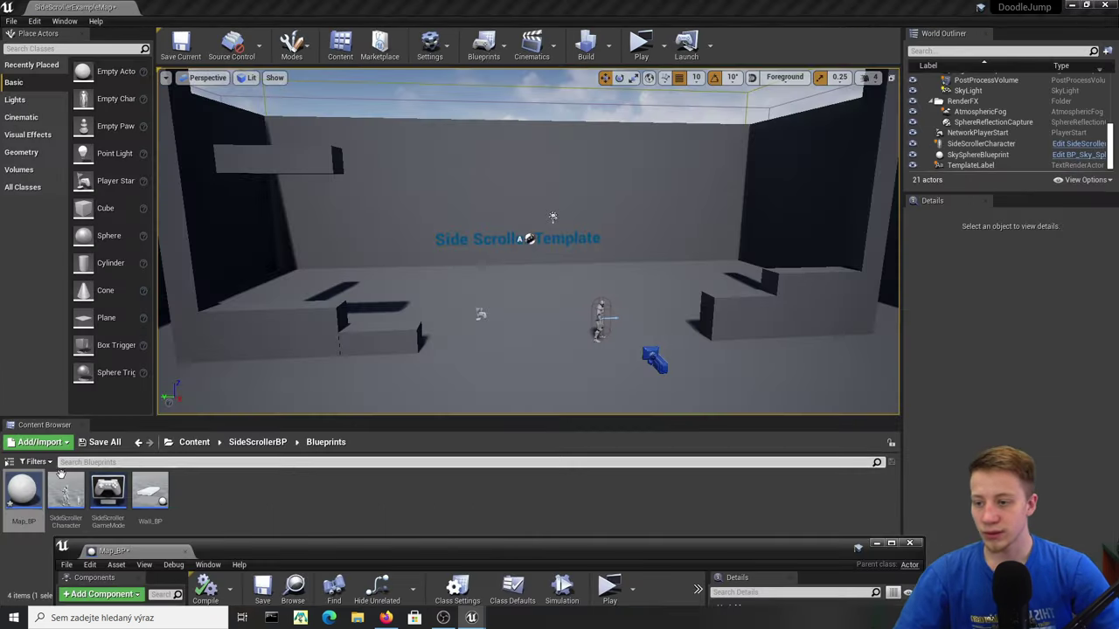
pyautogui.moveTo(24, 496); pyautogui.dragTo(601, 347)
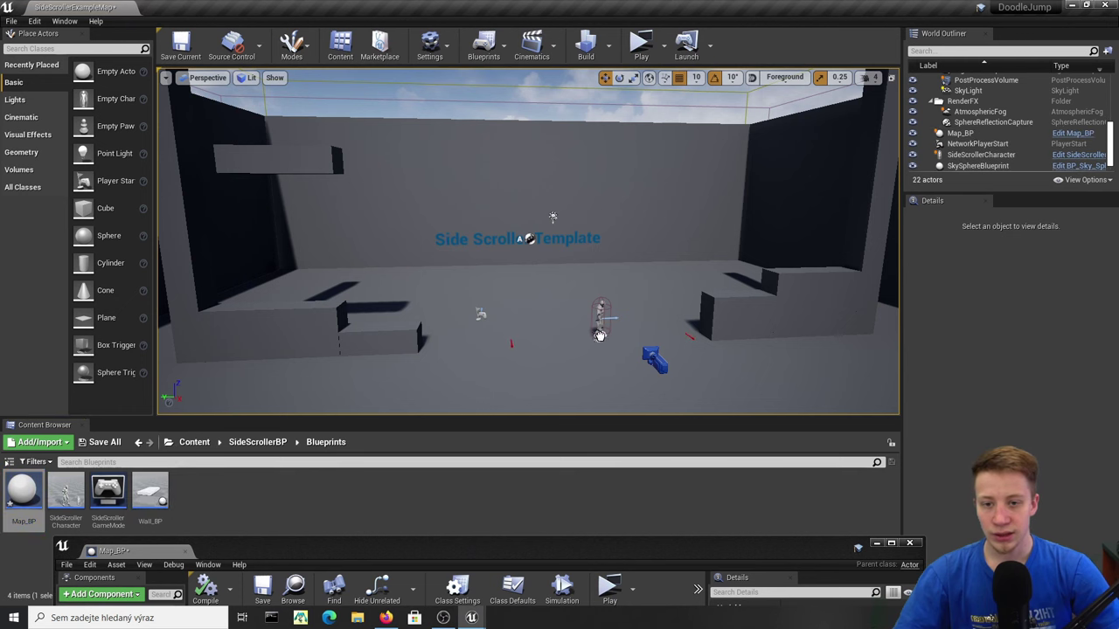
pyautogui.click(602, 337)
pyautogui.moveTo(601, 338); pyautogui.dragTo(467, 91, button='right')
pyautogui.click(181, 46)
pyautogui.moveTo(595, 237); pyautogui.dragTo(594, 157)
pyautogui.scroll(-3, 590, 235)
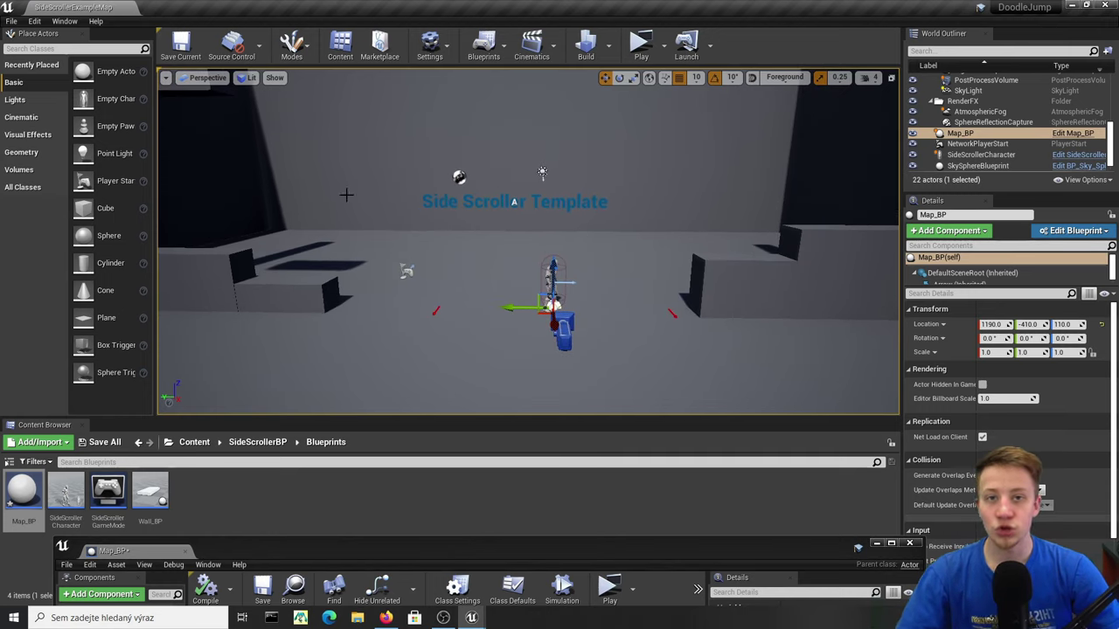
# - Playtest the level with a character jump to check for the arrows
pyautogui.click(640, 45)
pyautogui.press('space')
pyautogui.press('Escape')
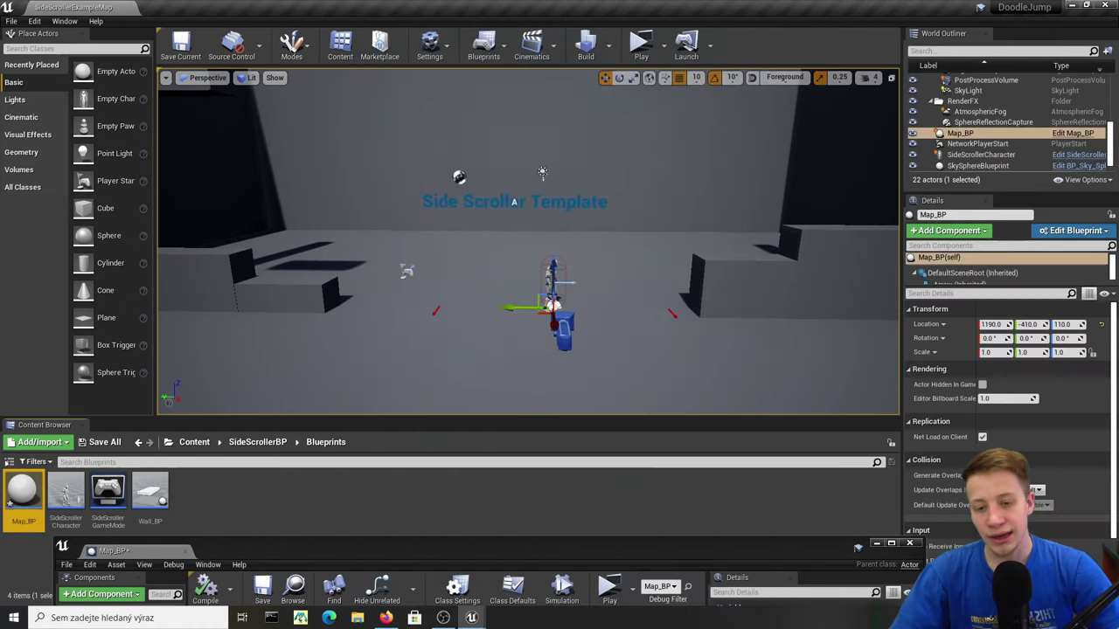
# - Turn off Hidden in Game for both arrows, compile Map_BP and playtest the level
pyautogui.doubleClick(565, 548)
pyautogui.keyDown('ctrl'); pyautogui.click(39, 92); pyautogui.keyUp('ctrl')
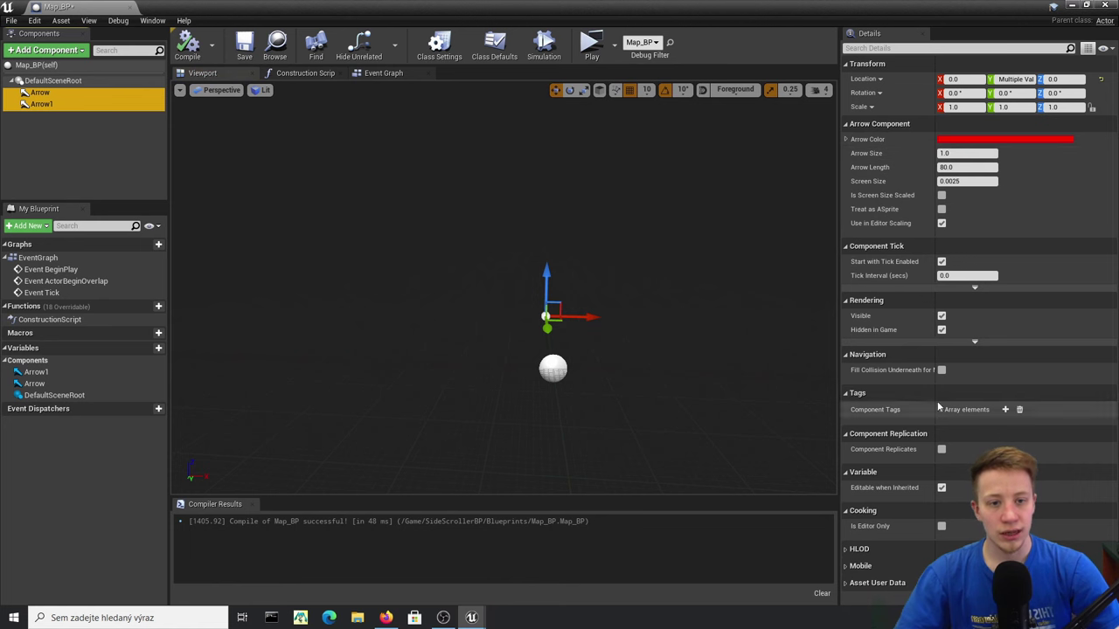
pyautogui.click(943, 331)
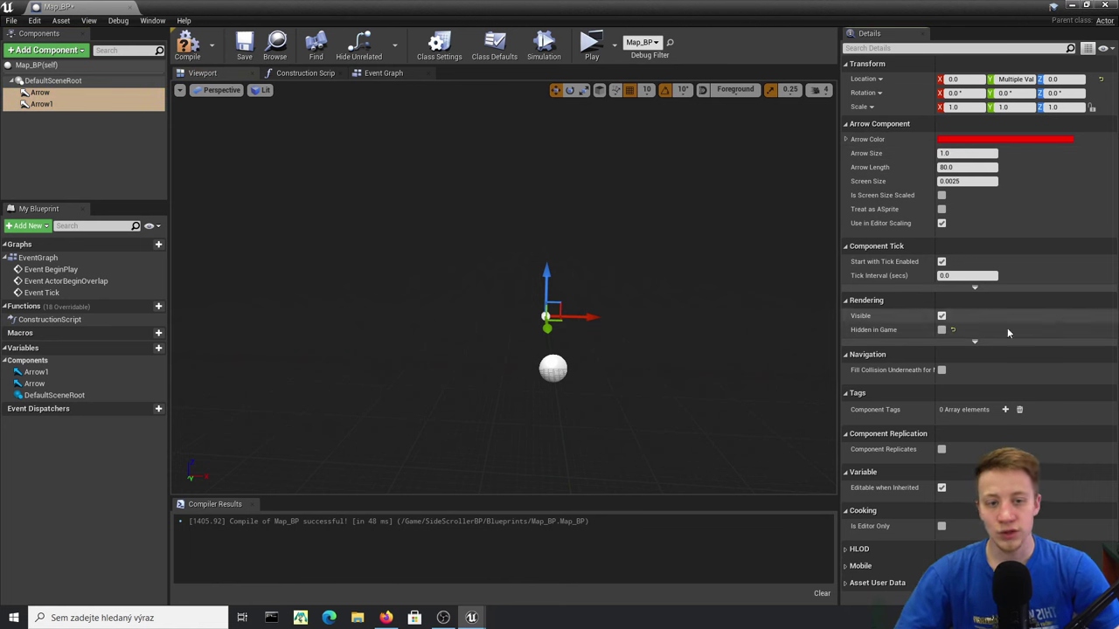
pyautogui.click(188, 45)
pyautogui.moveTo(546, 8); pyautogui.dragTo(561, 150)
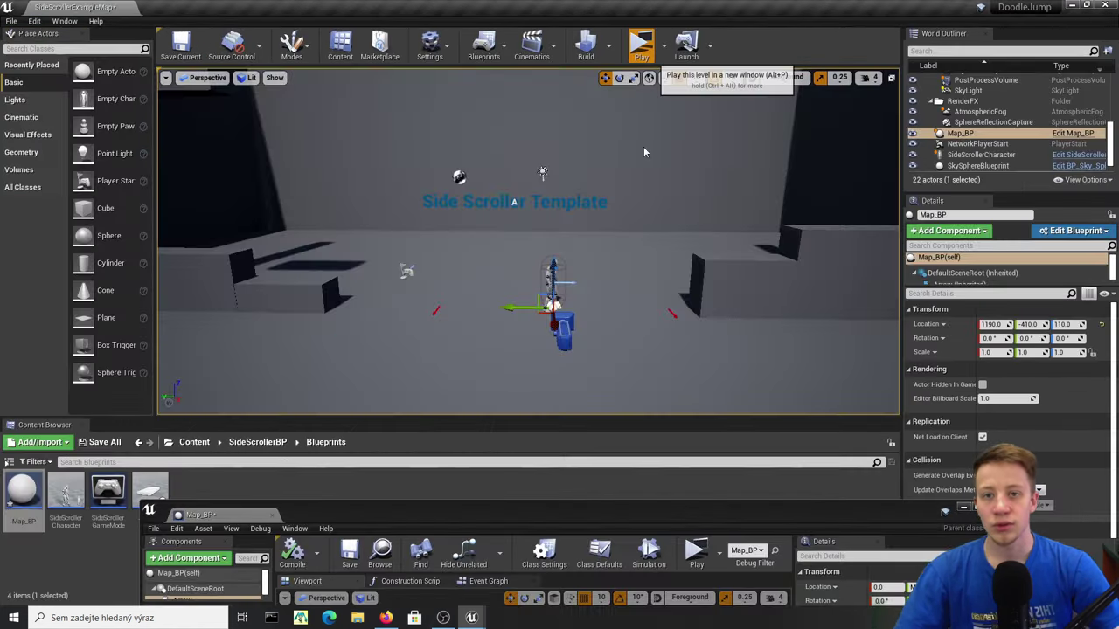
pyautogui.click(644, 44)
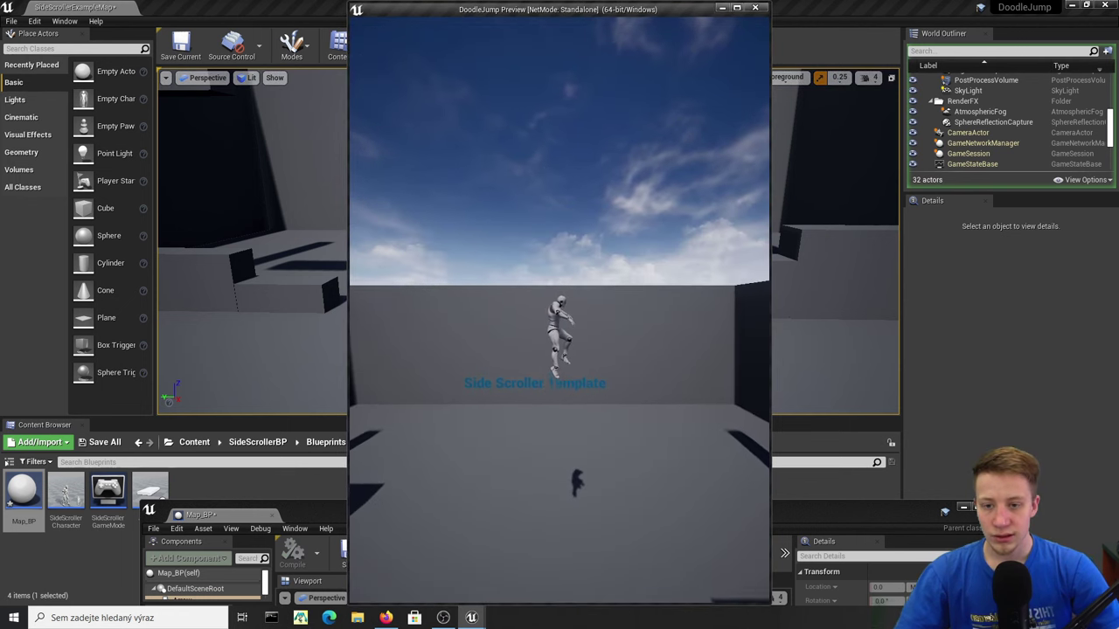
pyautogui.press('Escape')
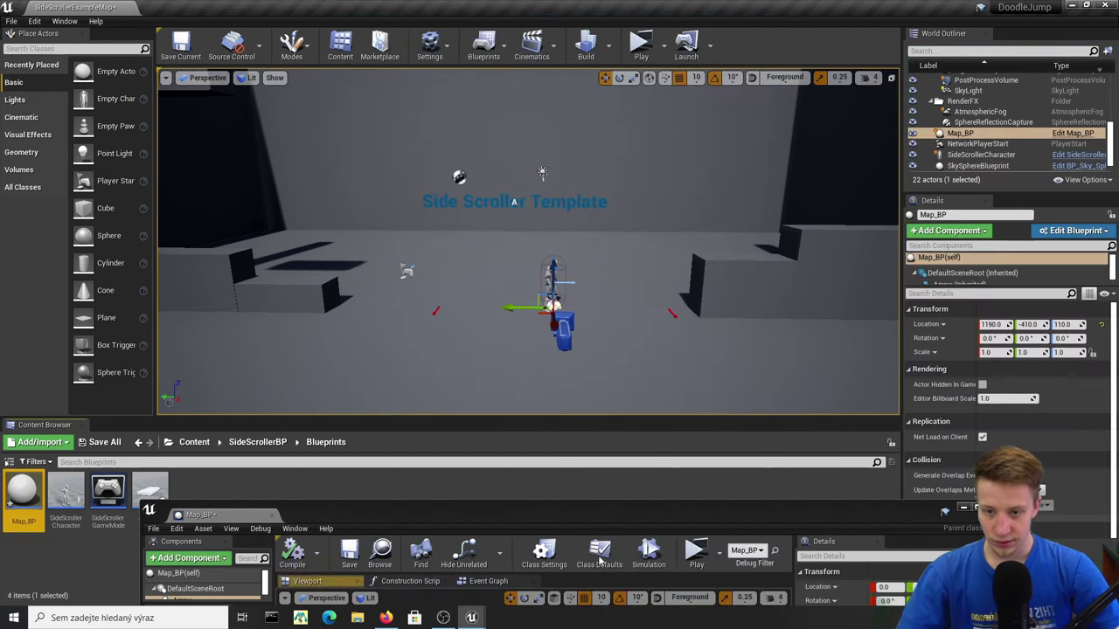
# - Adjust the Y locations of both arrows in Map_BP, recompile it and playtest the level
pyautogui.doubleClick(636, 516)
pyautogui.click(39, 92)
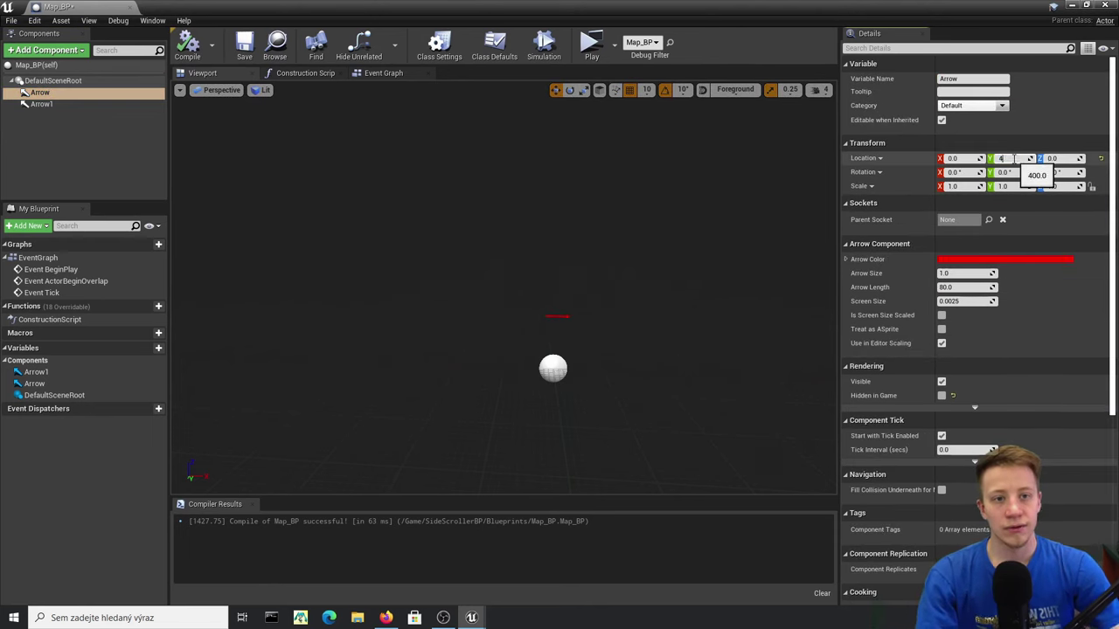
pyautogui.click(40, 104)
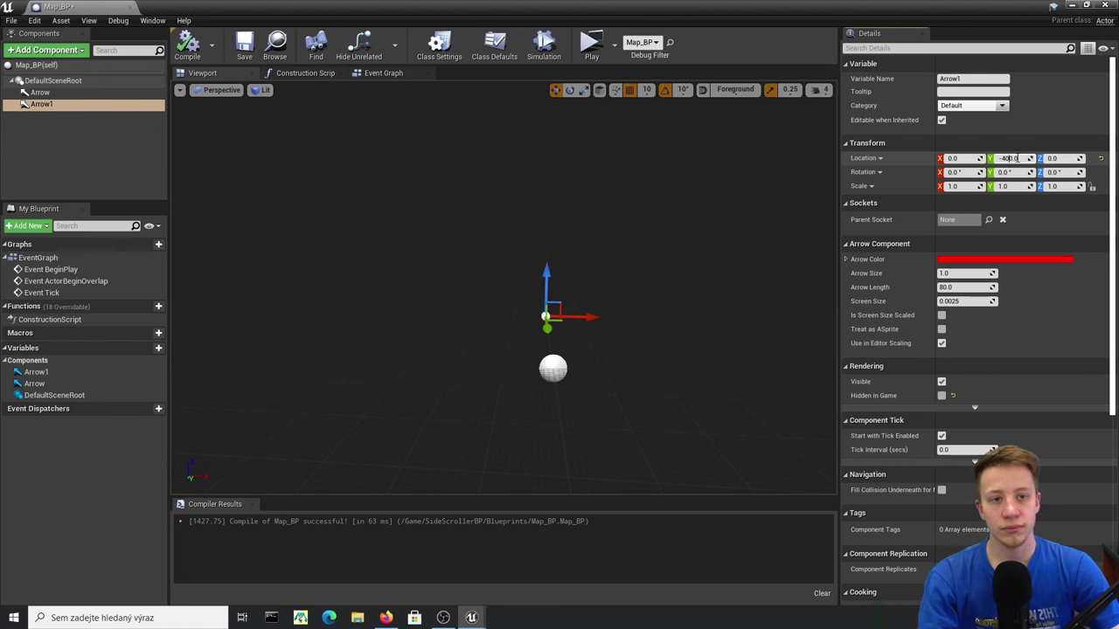
pyautogui.click(188, 48)
pyautogui.moveTo(560, 9); pyautogui.dragTo(600, 448)
pyautogui.click(642, 45)
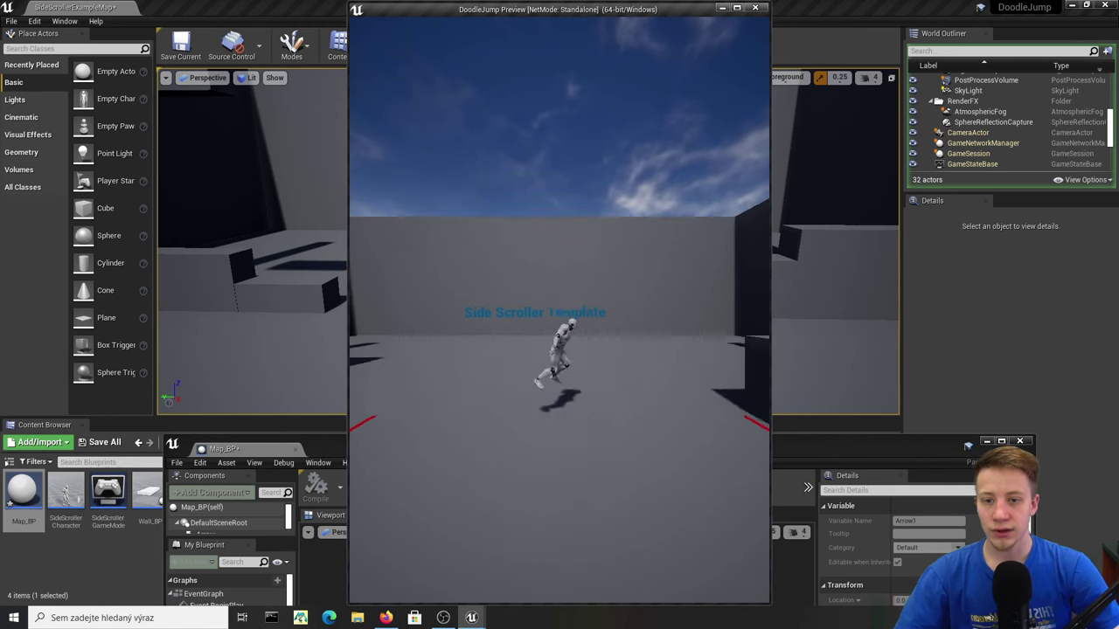
pyautogui.press('Escape')
# - Add a Child Actor component to Map_BP and compile the blueprint
pyautogui.click(601, 504)
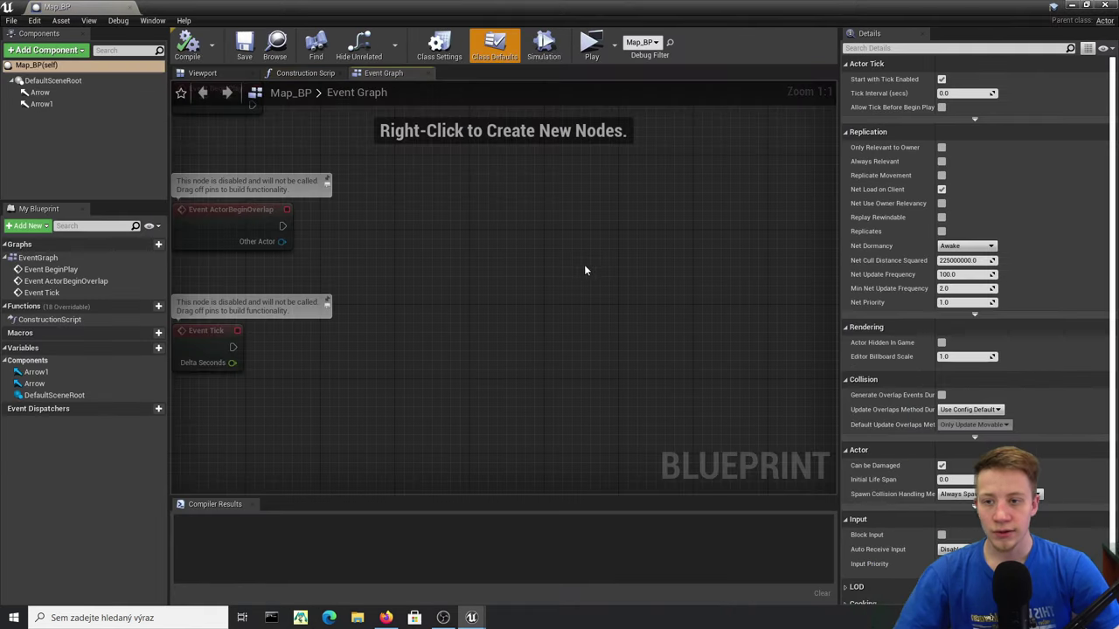
pyautogui.click(229, 76)
pyautogui.click(187, 48)
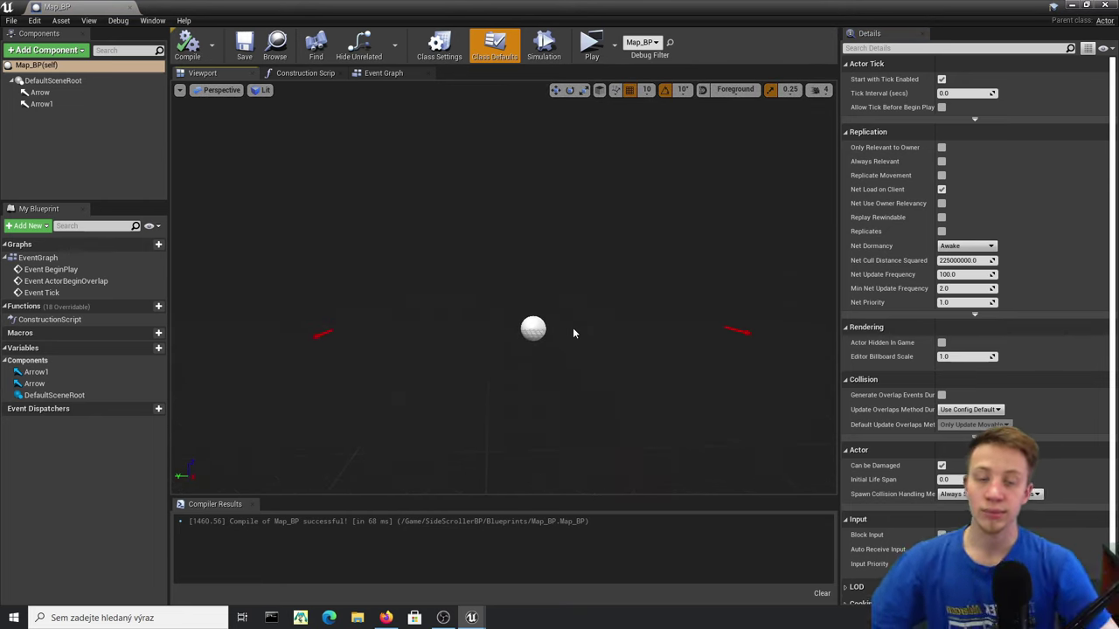
pyautogui.click(46, 50)
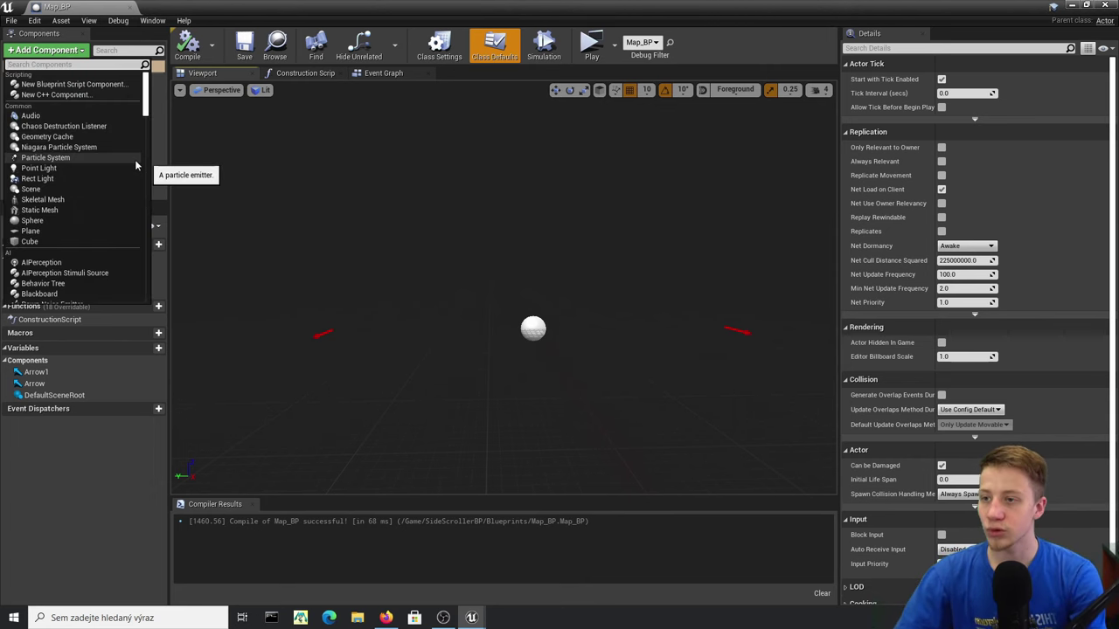
pyautogui.write('child')
pyautogui.press('Return')
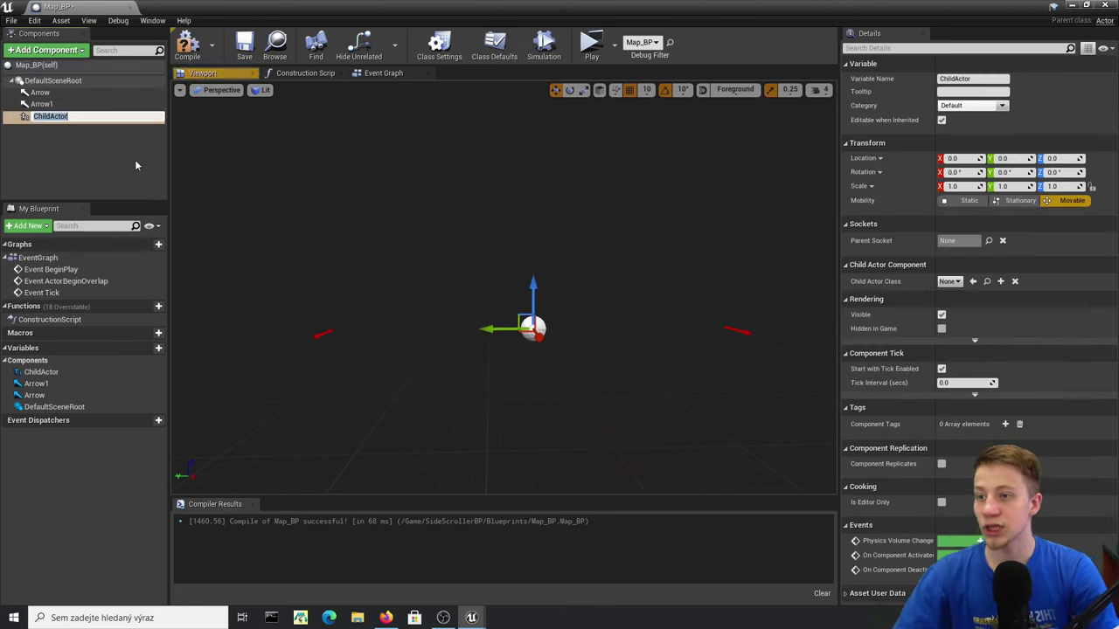
pyautogui.click(187, 45)
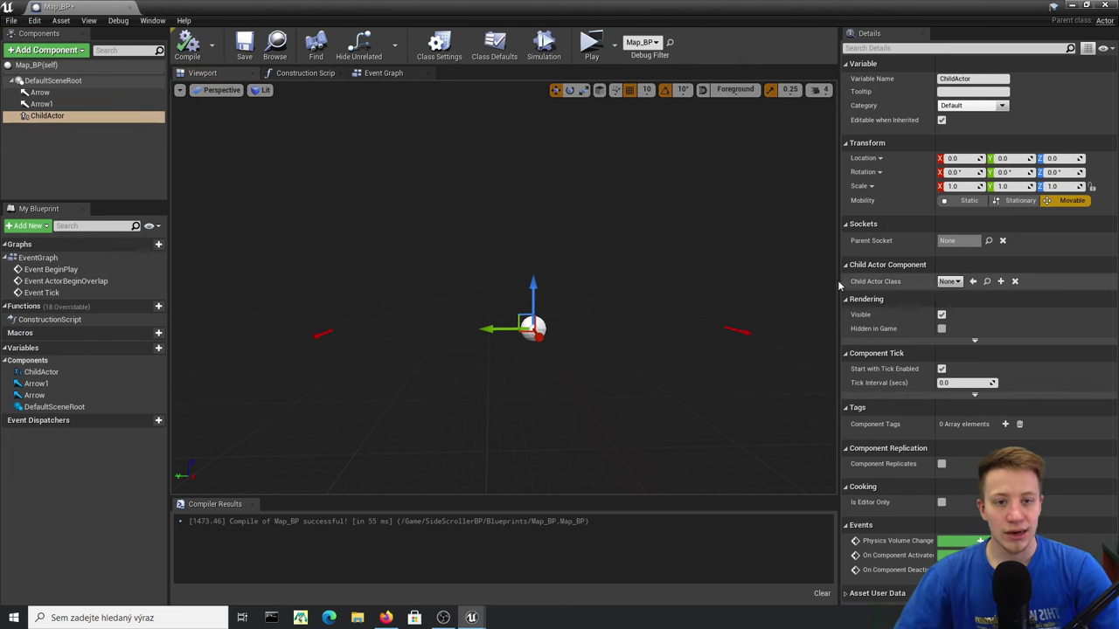
# - Set the child actor's class to Wall_BP and compile Map_BP
pyautogui.click(950, 282)
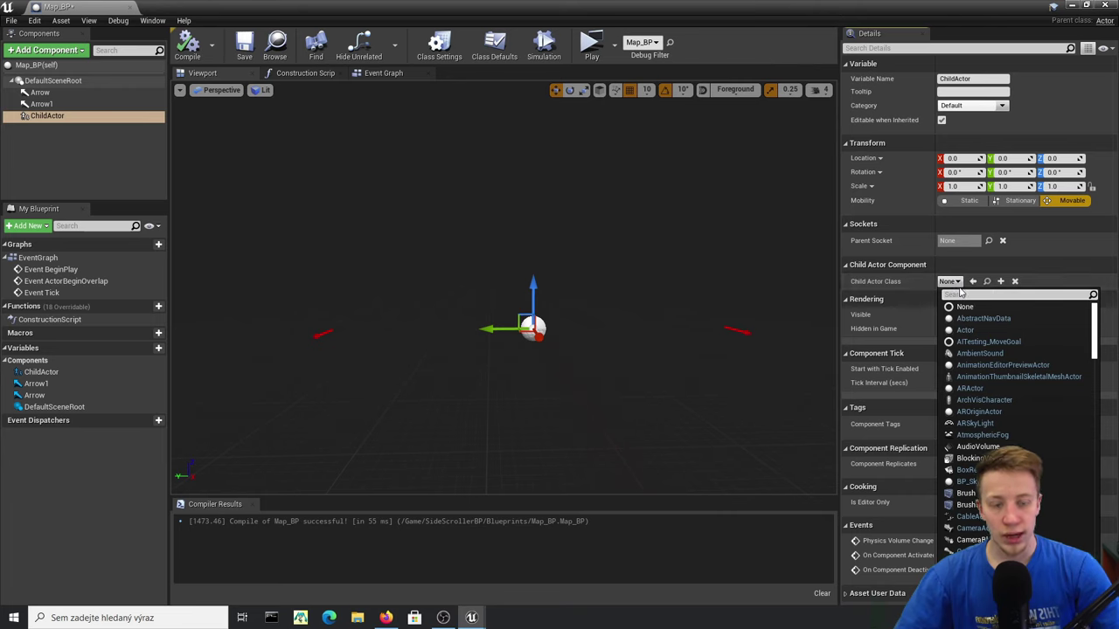
pyautogui.write('wall')
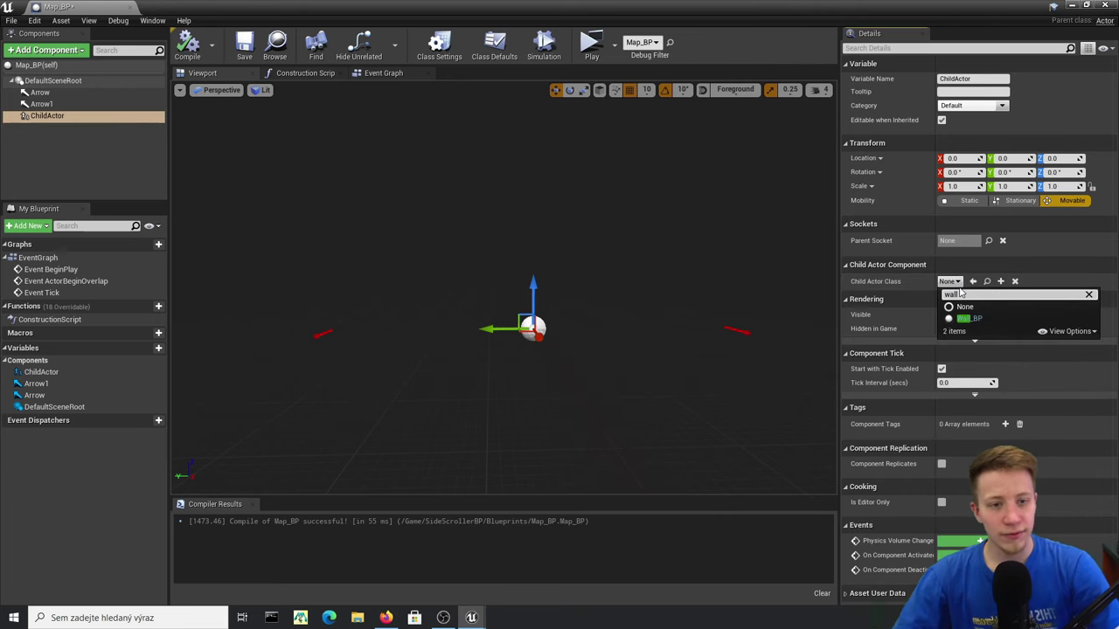
pyautogui.click(1024, 317)
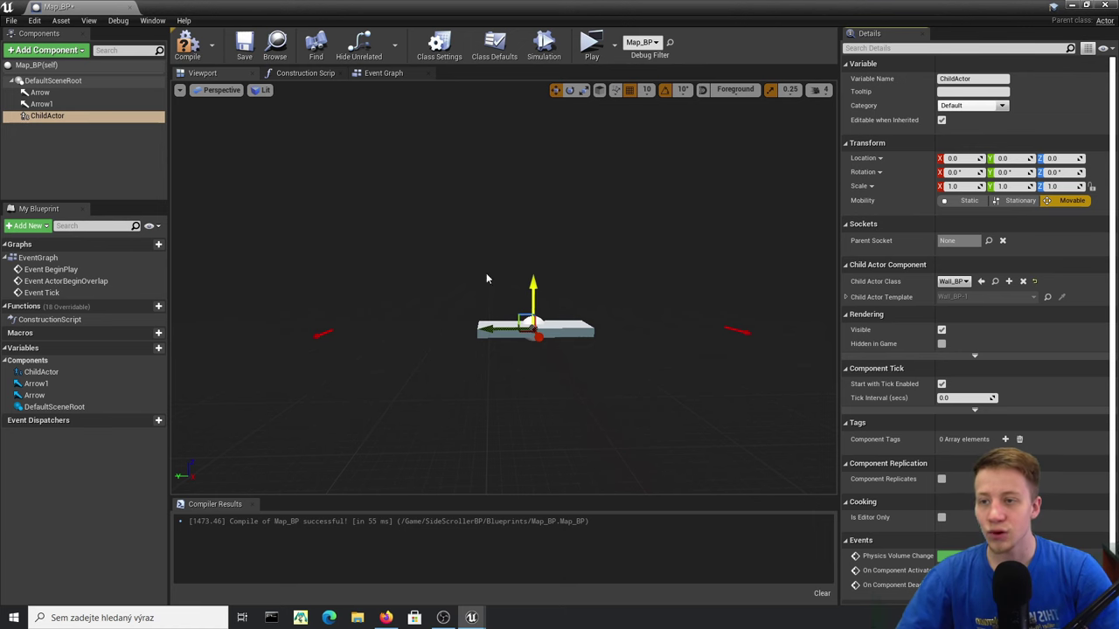
pyautogui.press('F7')
# - Duplicate the Wall_BP child actor twice, raising the copies straight up to Z locations of 300 and 510
pyautogui.click(48, 116)
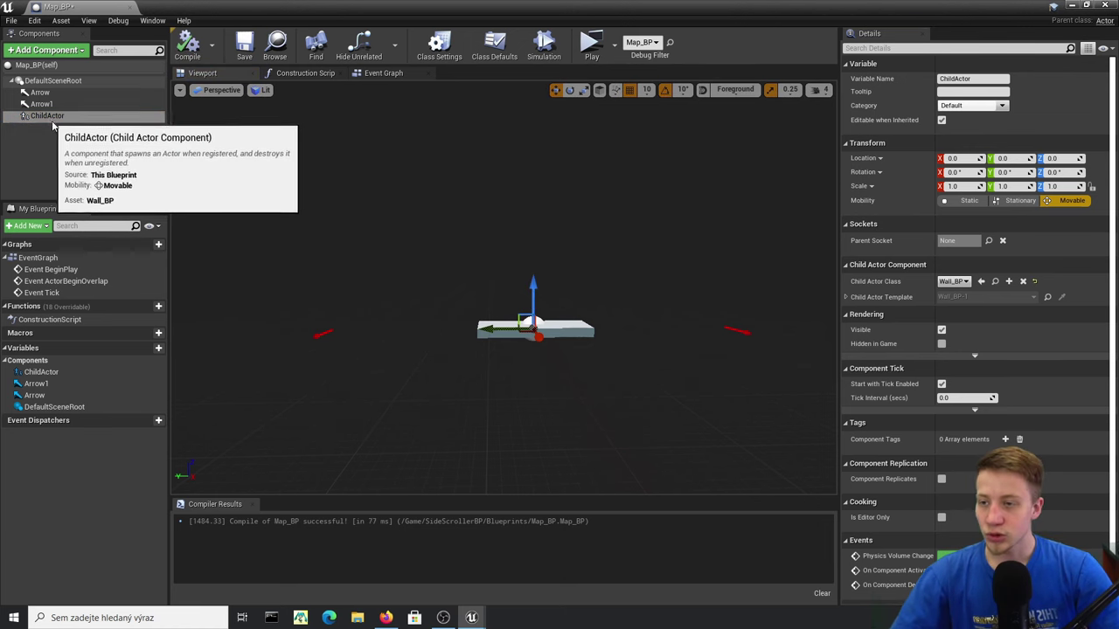
pyautogui.hotkey('ctrl', 'w')
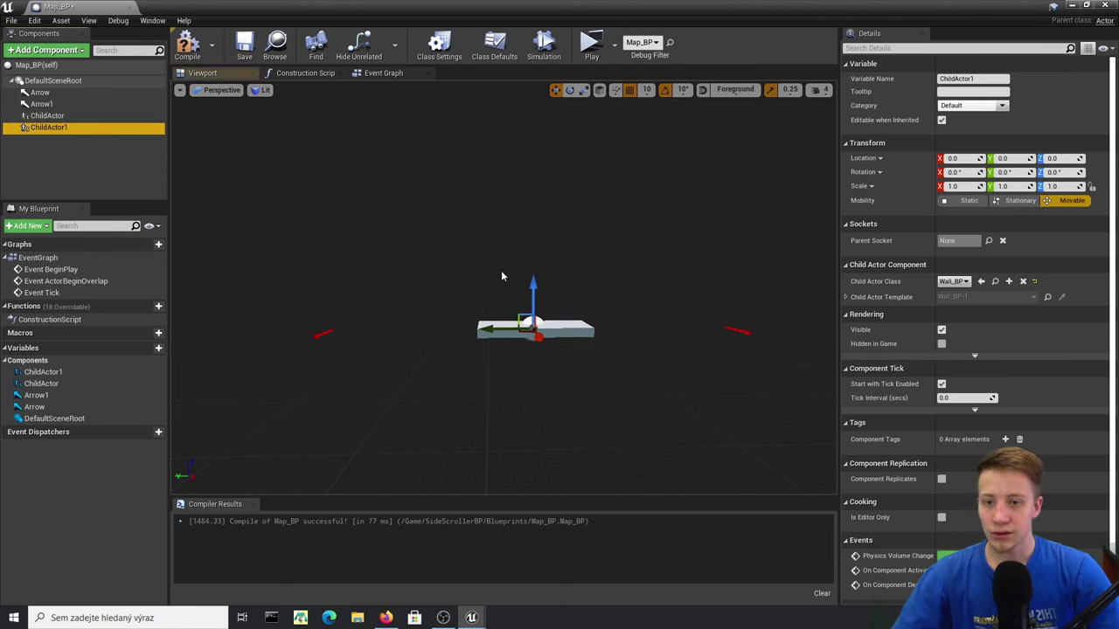
pyautogui.moveTo(532, 290); pyautogui.dragTo(535, 148)
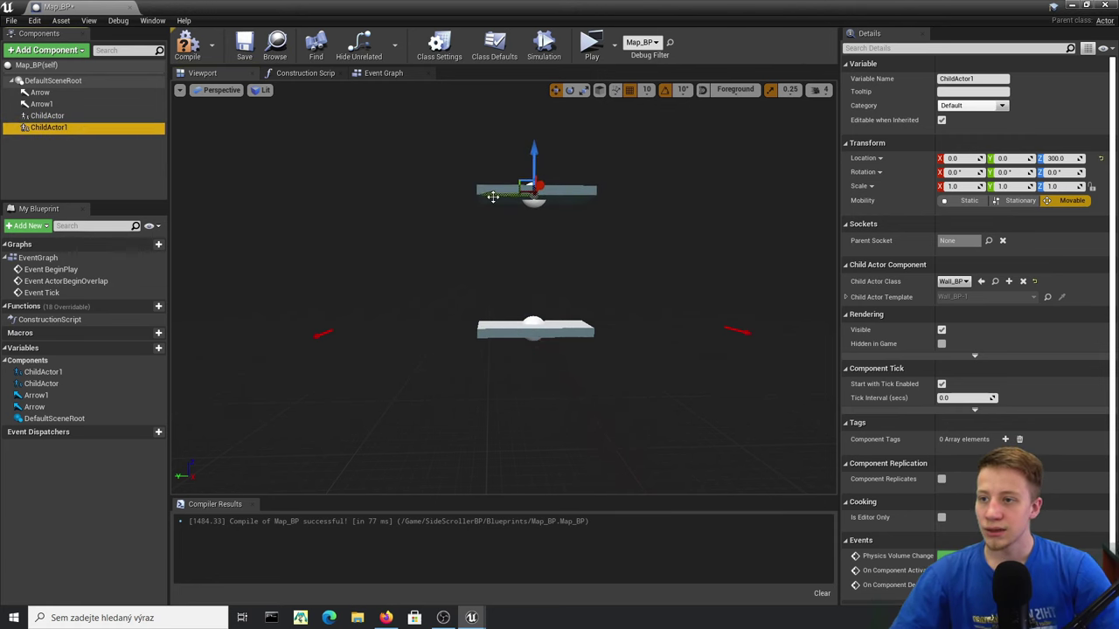
pyautogui.hotkey('ctrl', 'w')
pyautogui.moveTo(529, 156); pyautogui.dragTo(528, 66)
pyautogui.moveTo(555, 180); pyautogui.dragTo(548, 140, button='right')
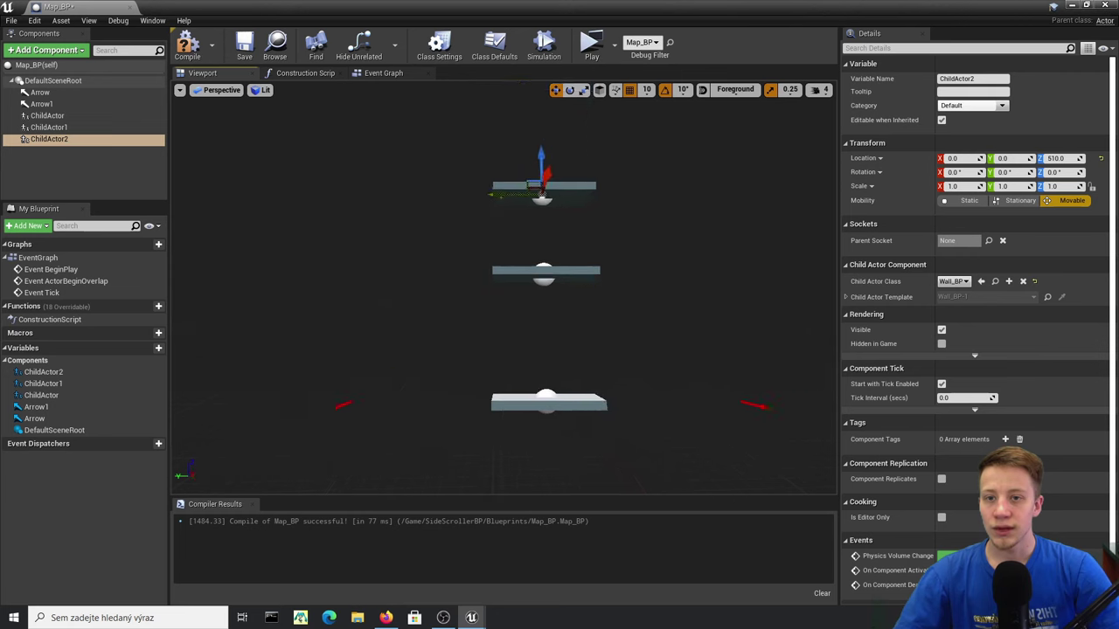
# - Set ChildActor2's Z location to 600 and compile Map_BP
pyautogui.scroll(-4, 555, 180)
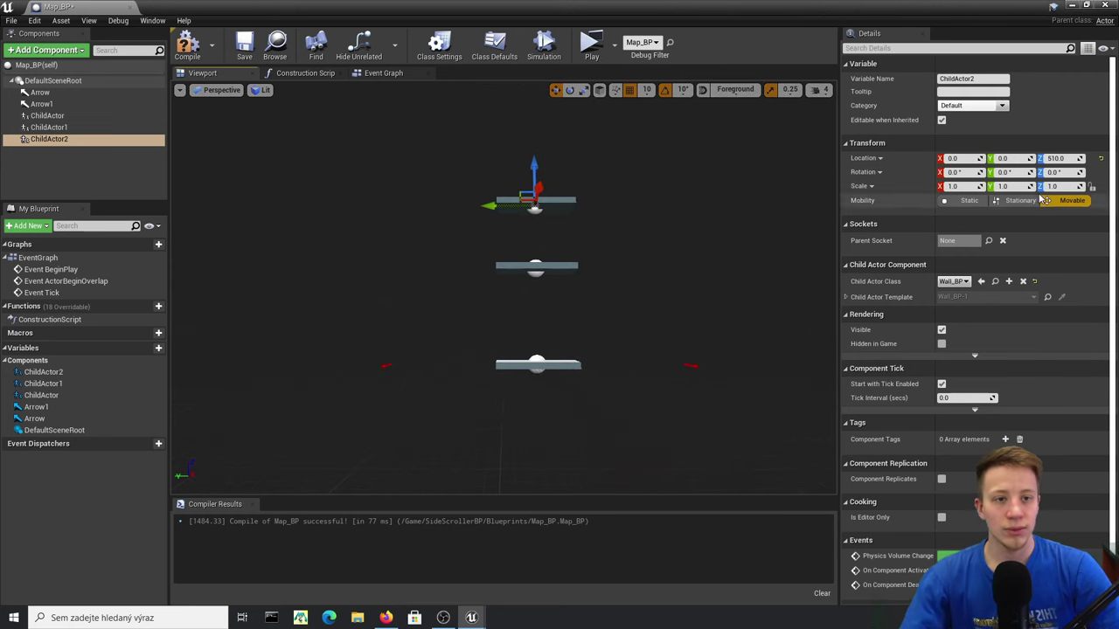
pyautogui.click(1066, 163)
pyautogui.write('600')
pyautogui.press('Return')
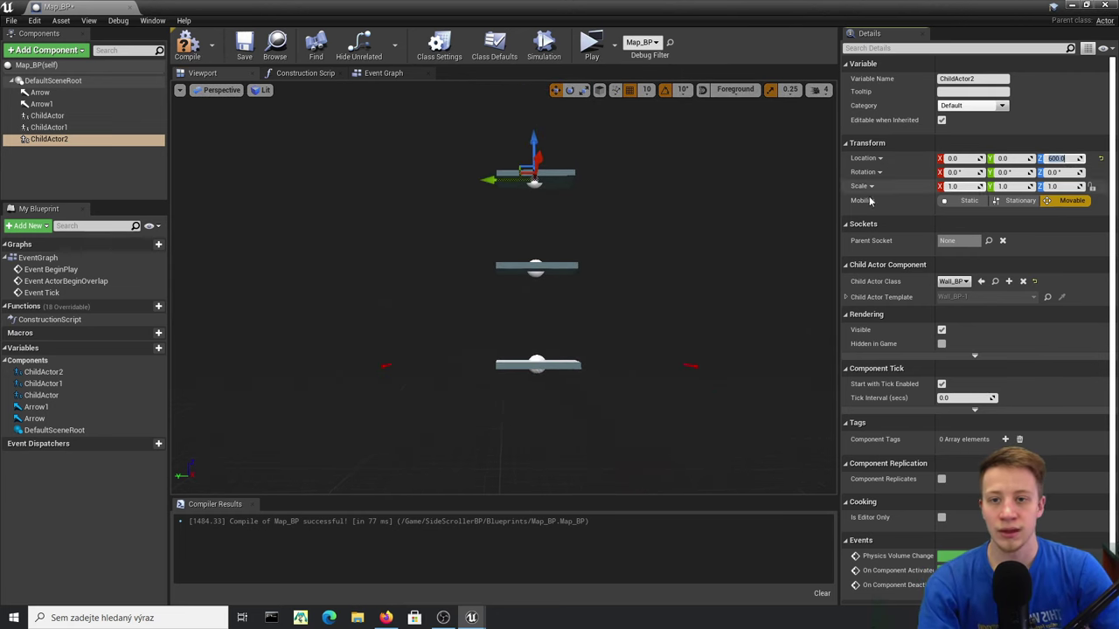
pyautogui.click(187, 44)
# - Playtest the level, stop it, and raise the Map_BP instance in the level to a Z location of 410
pyautogui.moveTo(402, 5); pyautogui.dragTo(631, 455)
pyautogui.click(641, 44)
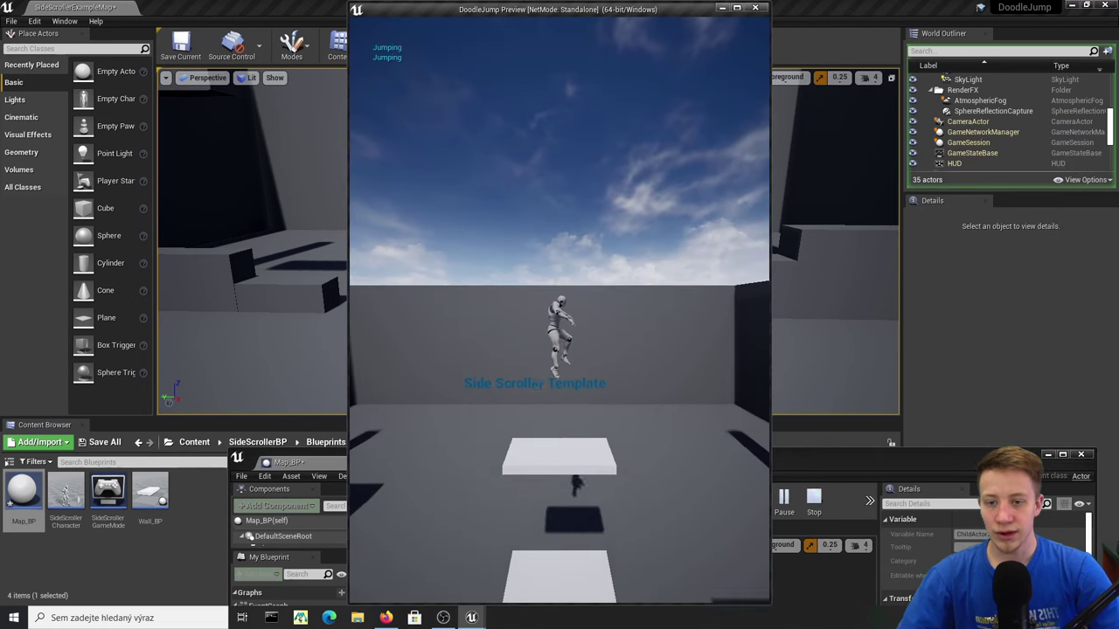
pyautogui.press('Escape')
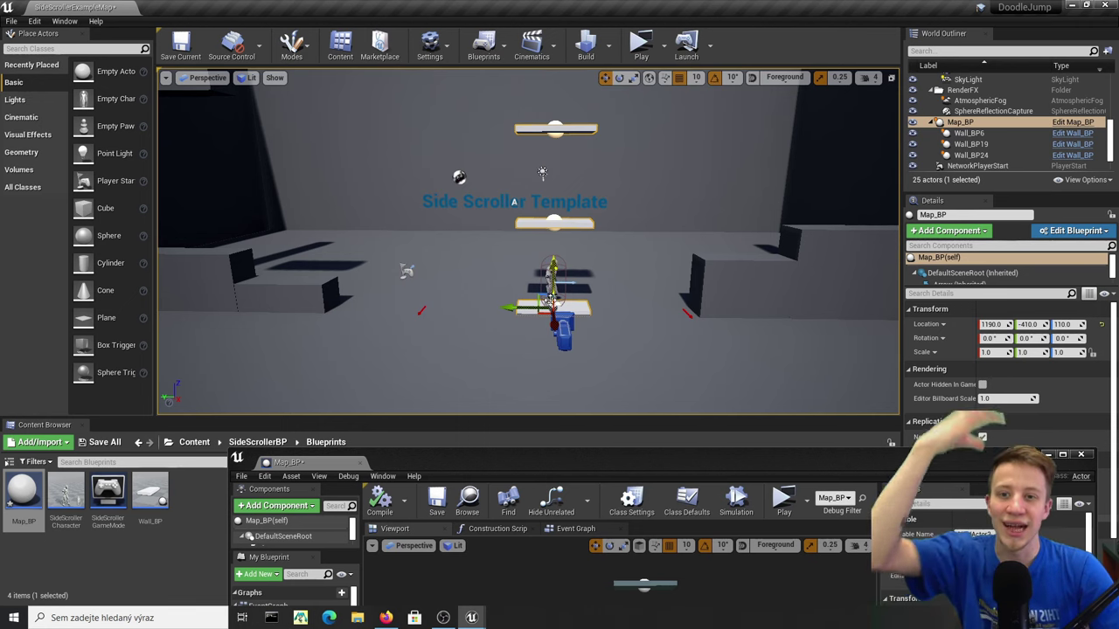
pyautogui.moveTo(551, 272); pyautogui.dragTo(547, 182)
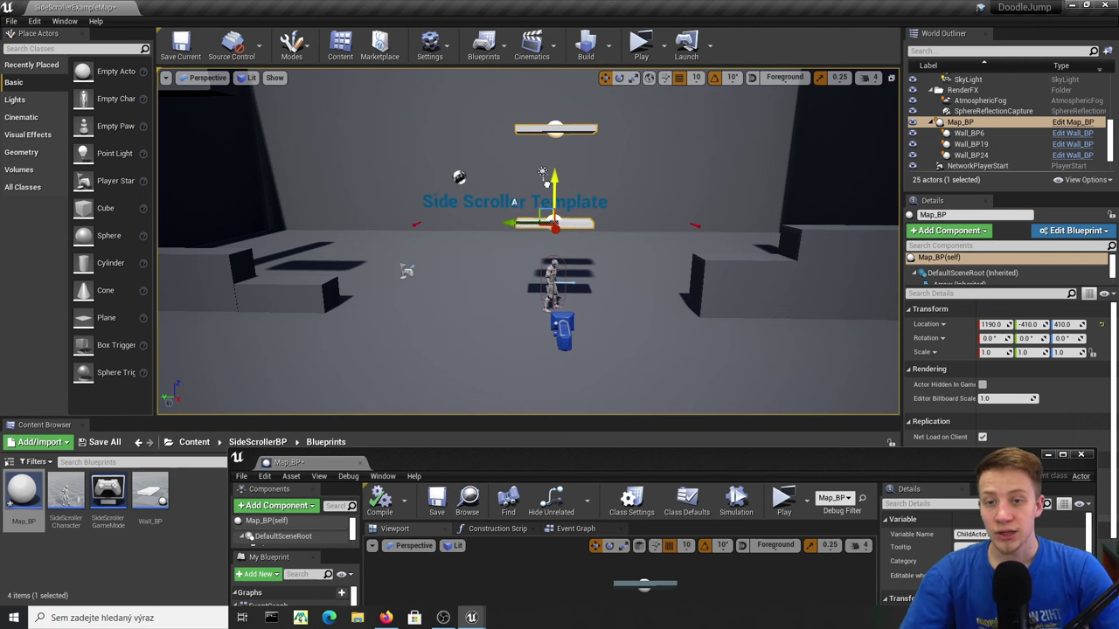
# - Delete the middle Wall_BP child actor from Map_BP, recompile the blueprint and playtest the level
pyautogui.doubleClick(616, 457)
pyautogui.click(536, 265)
pyautogui.press('Delete')
pyautogui.click(188, 45)
pyautogui.click(1105, 5)
pyautogui.click(644, 39)
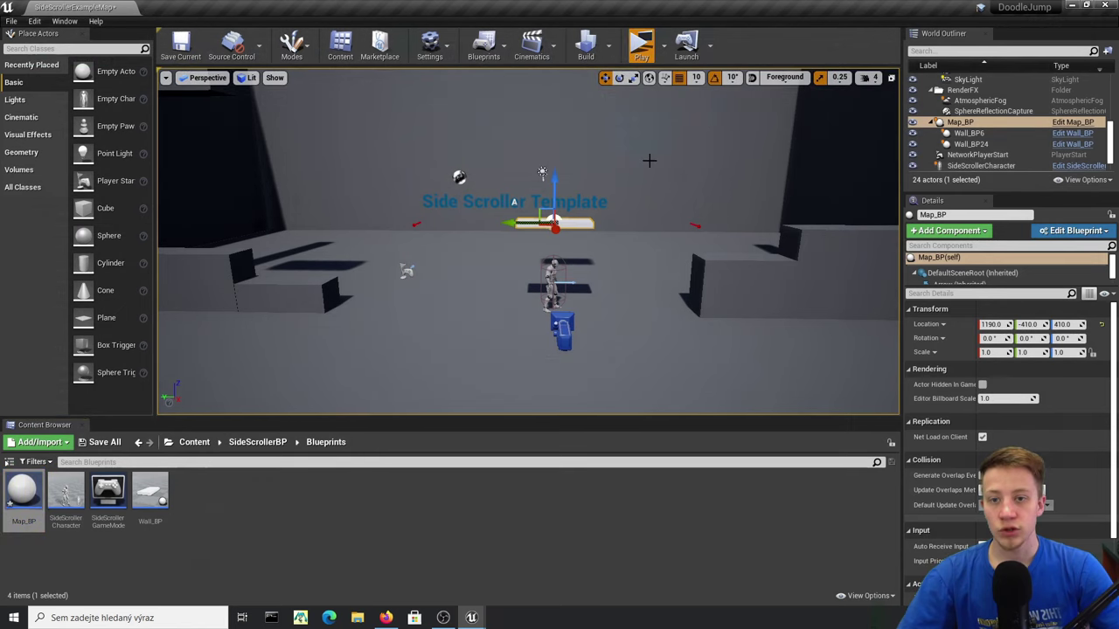
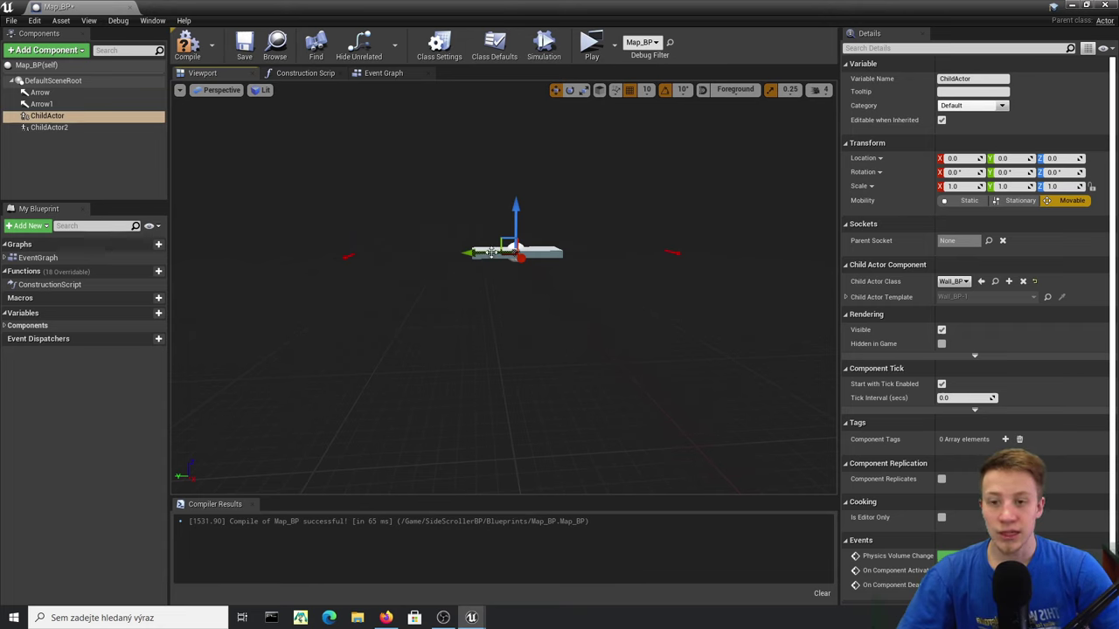
# - Place a reference to the ChildActor component in Map_BP's Construction Script and compile
pyautogui.moveTo(528, 235); pyautogui.dragTo(493, 203, button='right')
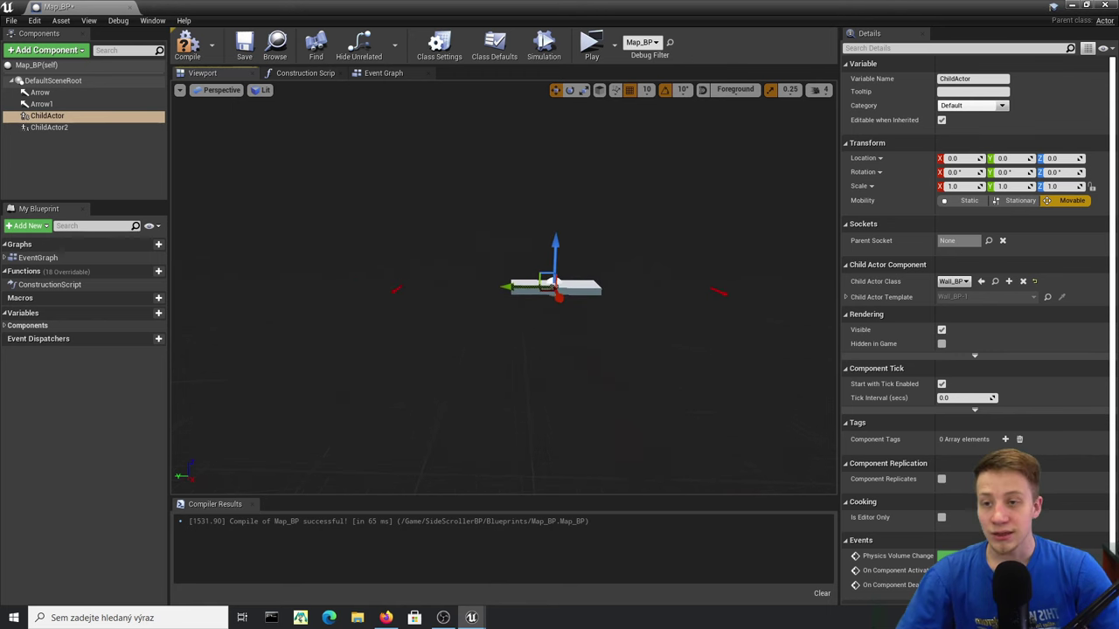
pyautogui.click(302, 76)
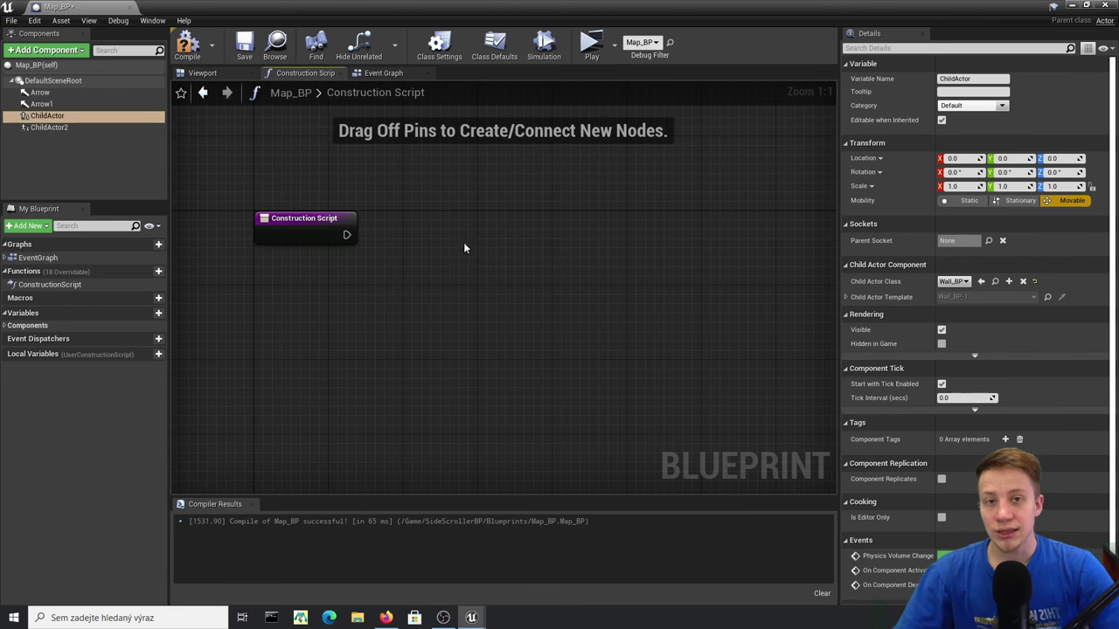
pyautogui.moveTo(474, 252); pyautogui.dragTo(481, 272, button='right')
pyautogui.click(187, 44)
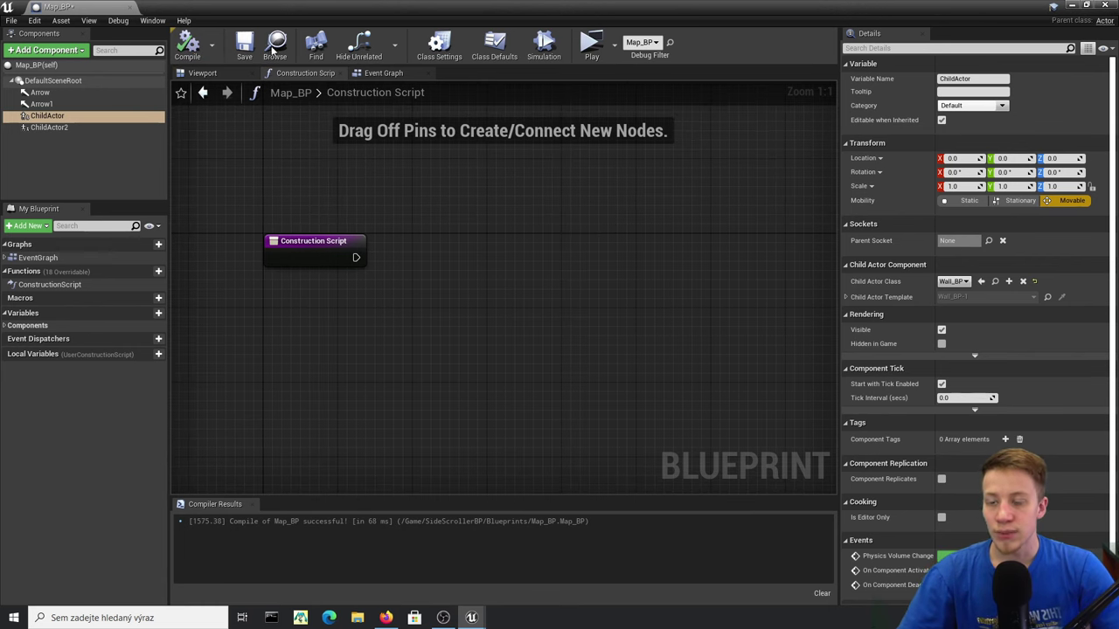
pyautogui.moveTo(62, 115); pyautogui.dragTo(354, 206)
pyautogui.click(187, 44)
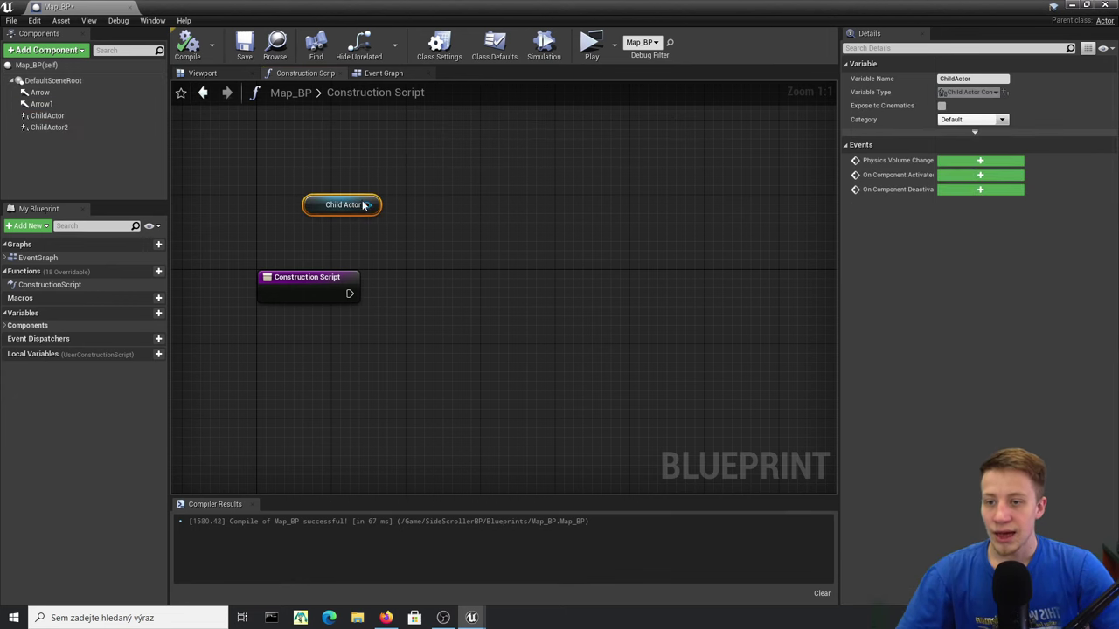
# - Add a SetRelativeLocation node targeting the Child Actor reference
pyautogui.moveTo(367, 204); pyautogui.dragTo(452, 285)
pyautogui.write('set re')
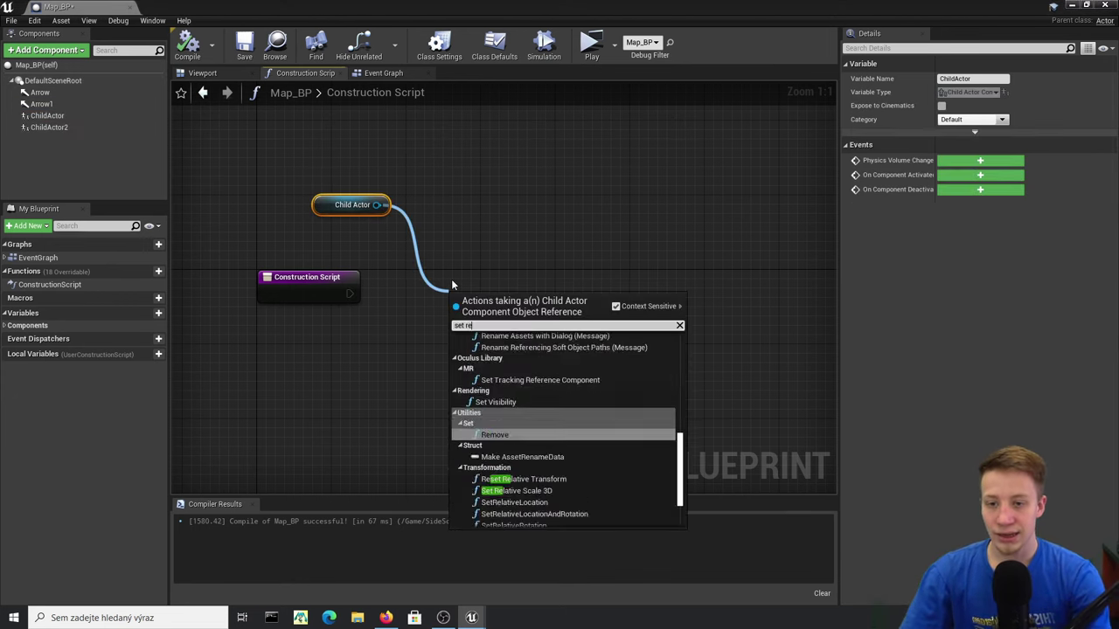
pyautogui.write('lative')
pyautogui.press('Down')
pyautogui.press('Return')
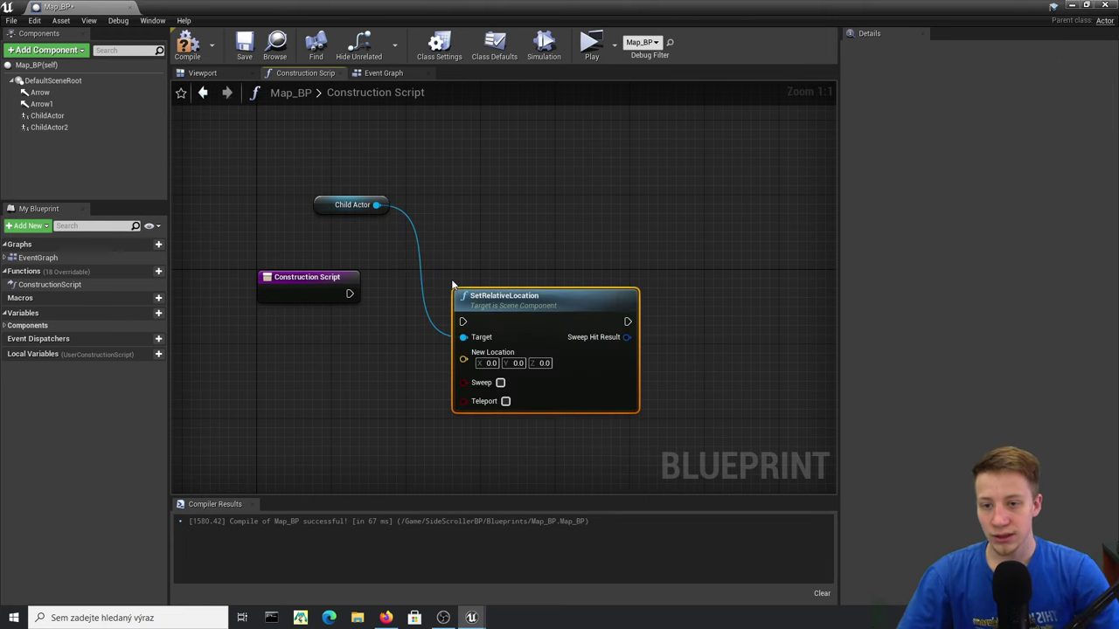
# - Split SetRelativeLocation's New Location input into X, Y and Z, and move the node farther from the Child Actor reference
pyautogui.moveTo(465, 360); pyautogui.dragTo(459, 359, button='right')
pyautogui.rightClick(456, 358)
pyautogui.click(419, 362)
pyautogui.rightClick(457, 358)
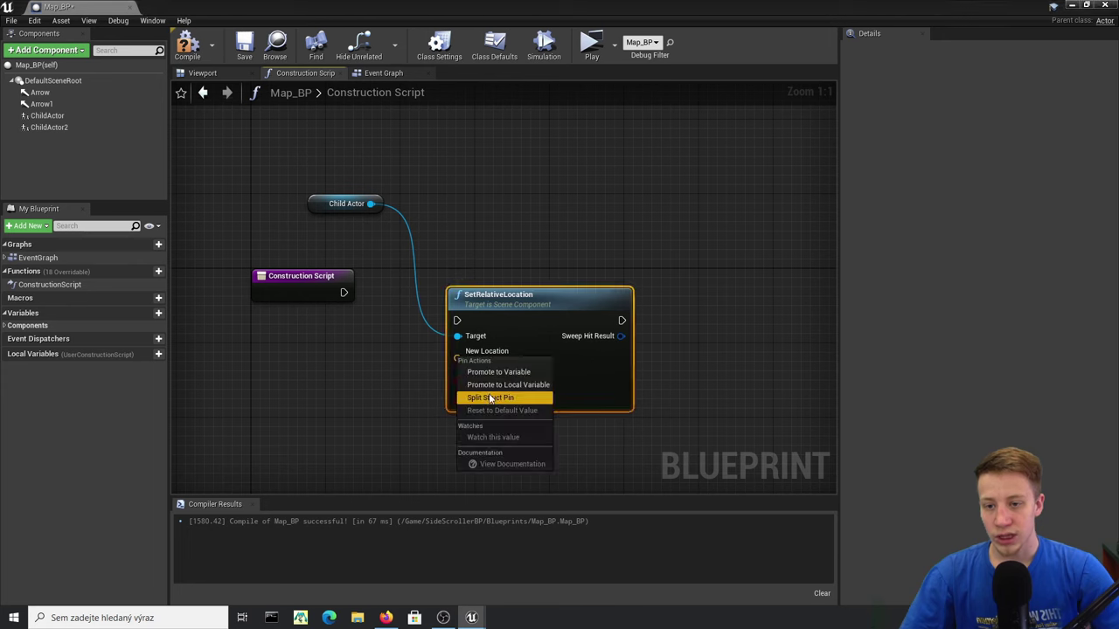
pyautogui.click(495, 398)
pyautogui.moveTo(515, 335); pyautogui.dragTo(637, 334)
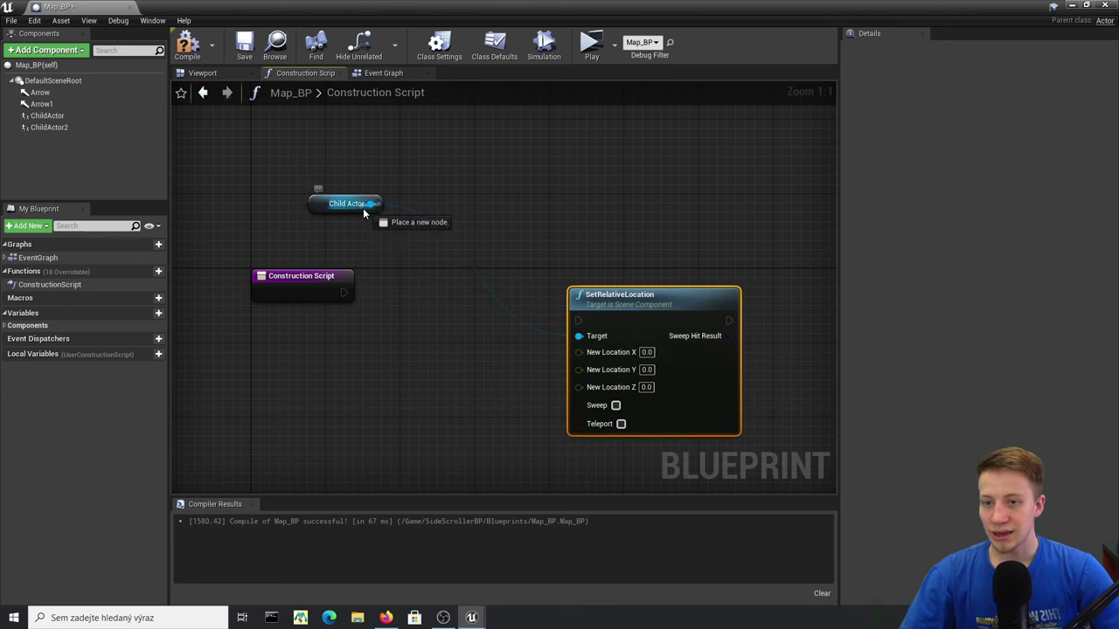
# - Add a getter for the Child Actor's Relative Location
pyautogui.moveTo(365, 213); pyautogui.dragTo(398, 251)
pyautogui.write('get r')
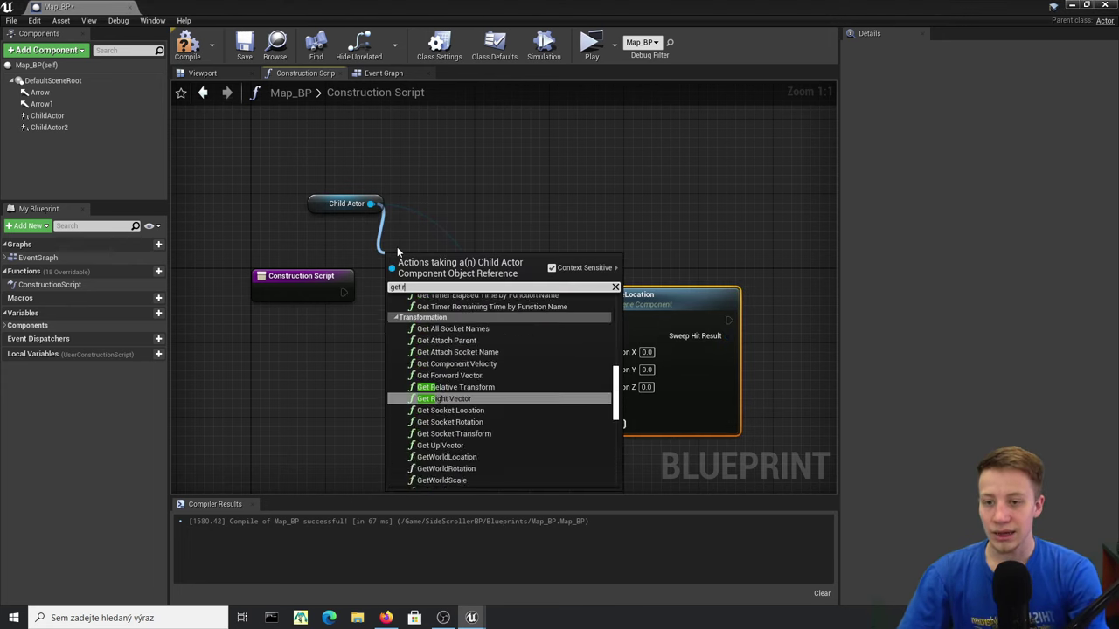
pyautogui.write('elati')
pyautogui.press('Down')
pyautogui.press('Down')
pyautogui.press('Up')
pyautogui.press('Return')
# - Split the Relative Location getter's output into X, Y and Z
pyautogui.rightClick(490, 260)
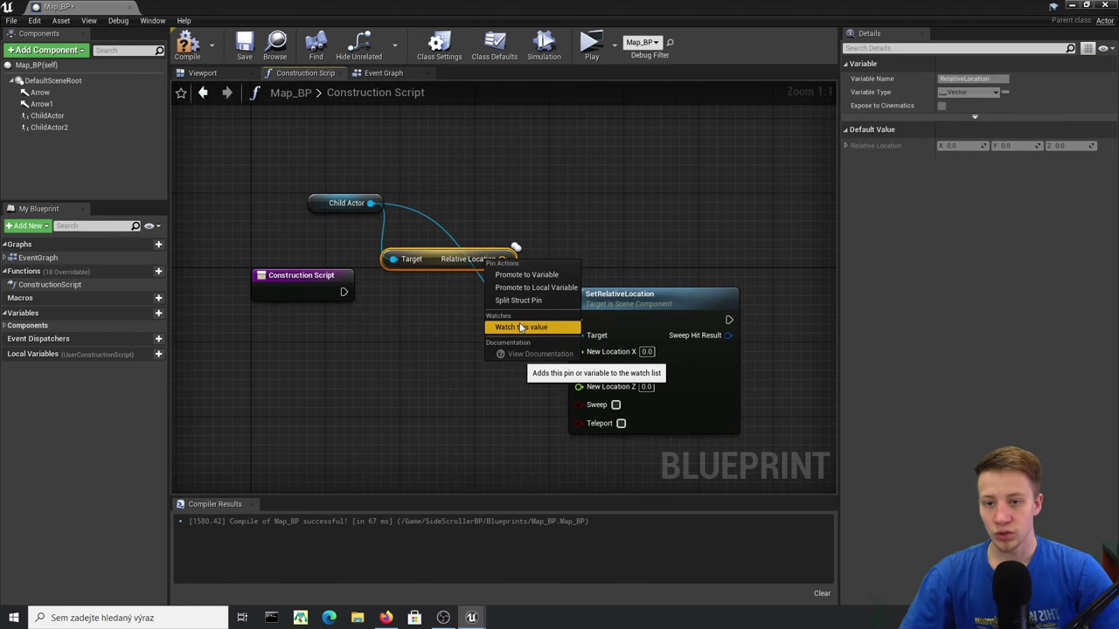
pyautogui.click(452, 265)
pyautogui.rightClick(480, 257)
pyautogui.click(522, 245)
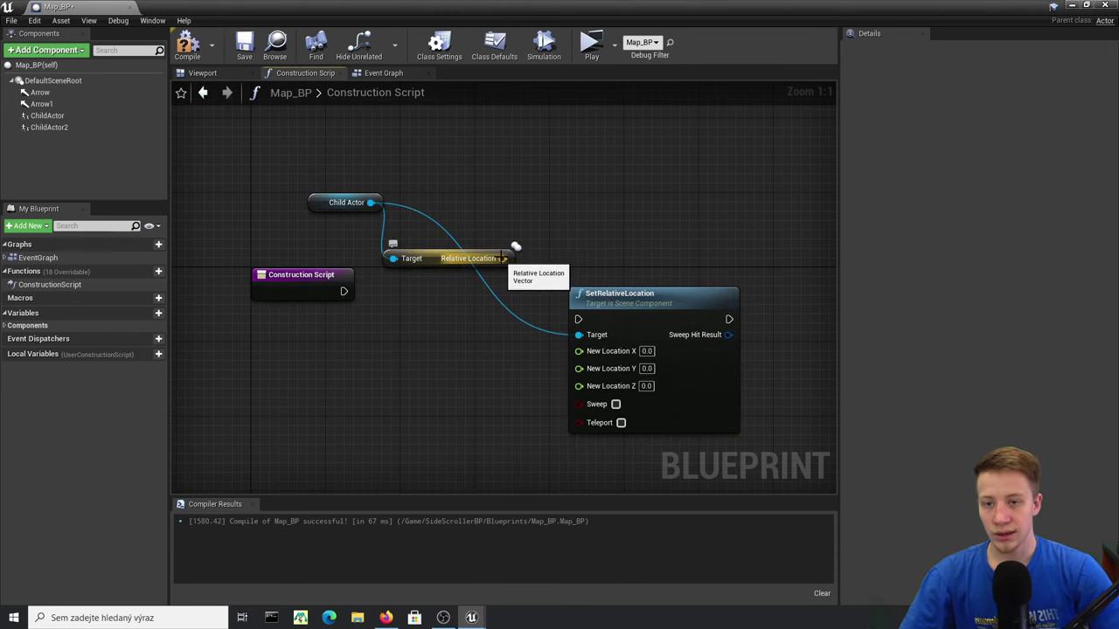
pyautogui.rightClick(503, 259)
pyautogui.click(535, 298)
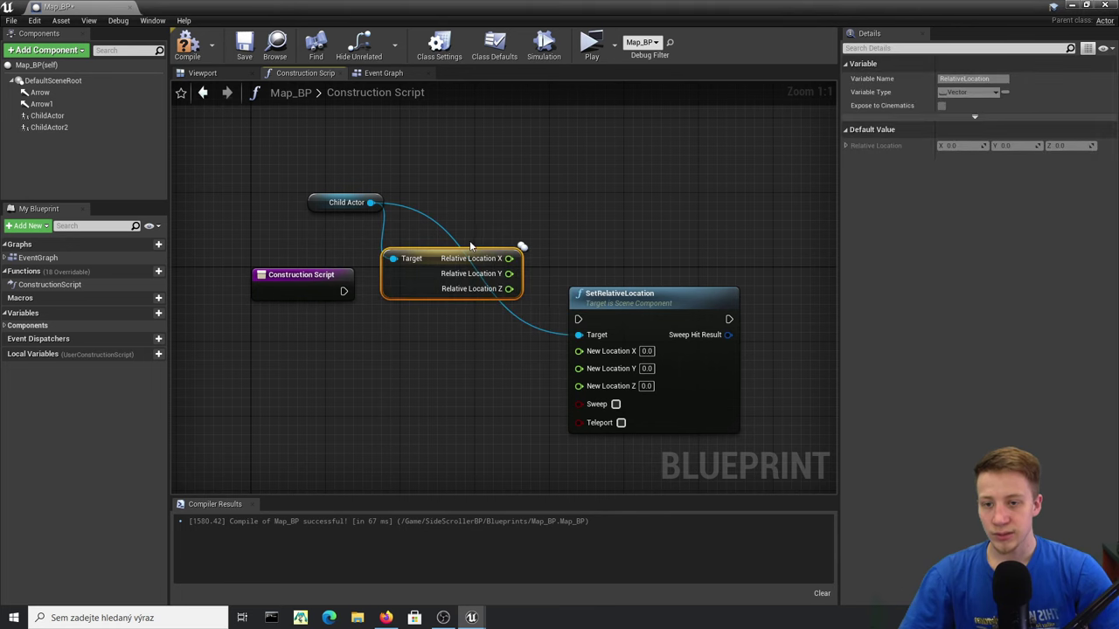
pyautogui.click(464, 232)
# - Connect Relative Location X and Z to New Location X and Z, and wire the Construction Script's execution to SetRelativeLocation
pyautogui.click(202, 73)
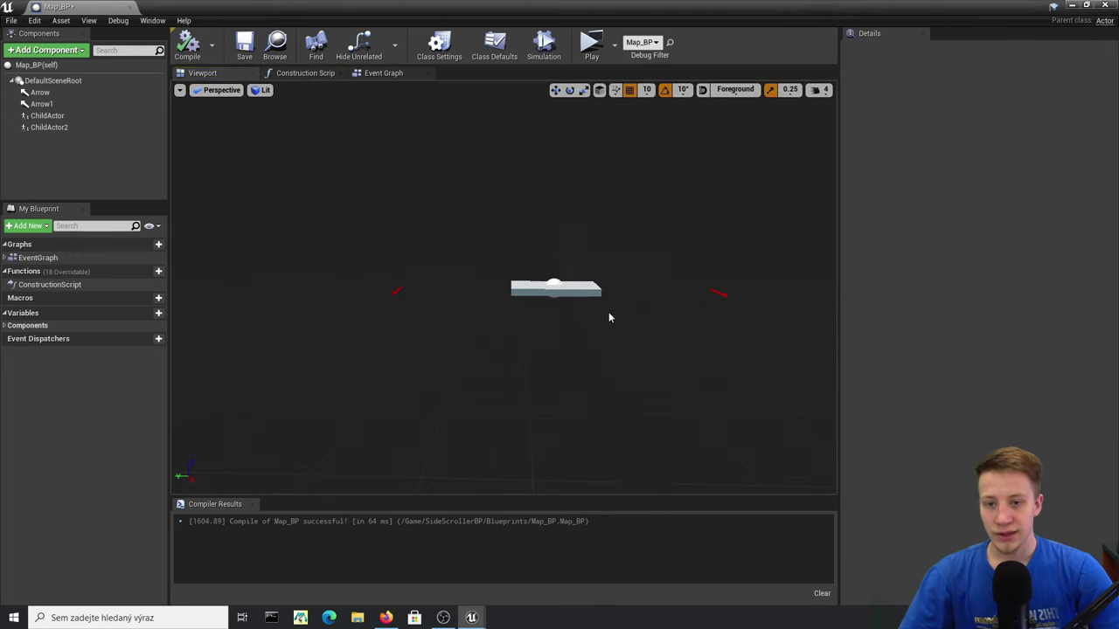
pyautogui.click(564, 287)
pyautogui.moveTo(510, 289)
pyautogui.mouseDown()
pyautogui.moveTo(418, 295)
pyautogui.moveTo(500, 304)
pyautogui.mouseUp()
pyautogui.click(500, 306)
pyautogui.click(298, 74)
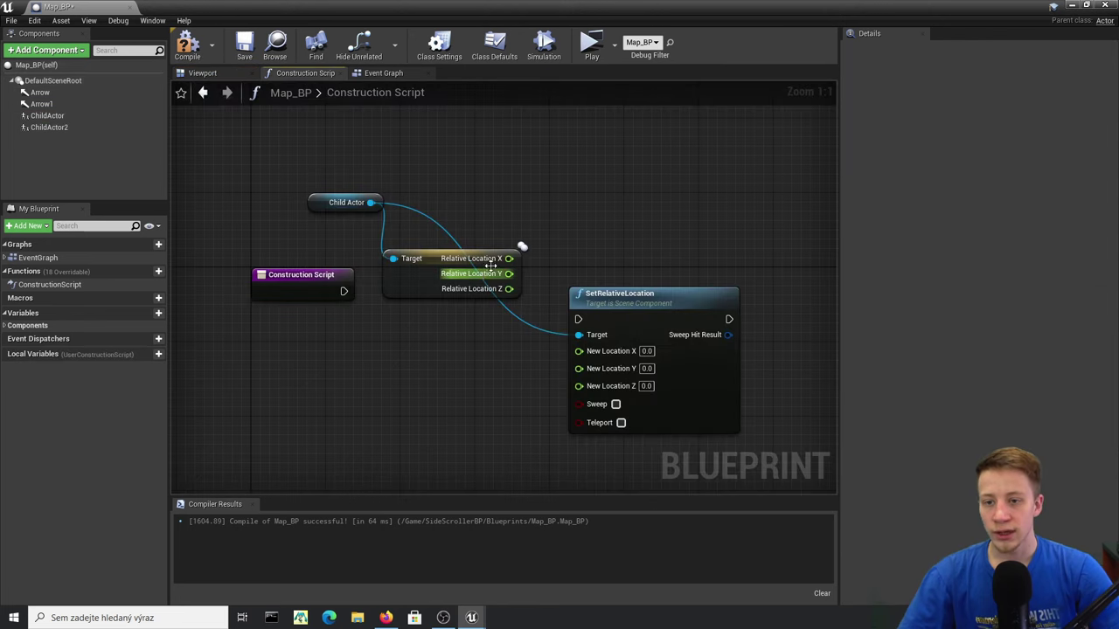
pyautogui.moveTo(500, 259); pyautogui.dragTo(579, 351)
pyautogui.moveTo(508, 289)
pyautogui.mouseDown()
pyautogui.moveTo(597, 385)
pyautogui.moveTo(578, 383)
pyautogui.moveTo(489, 289)
pyautogui.mouseUp()
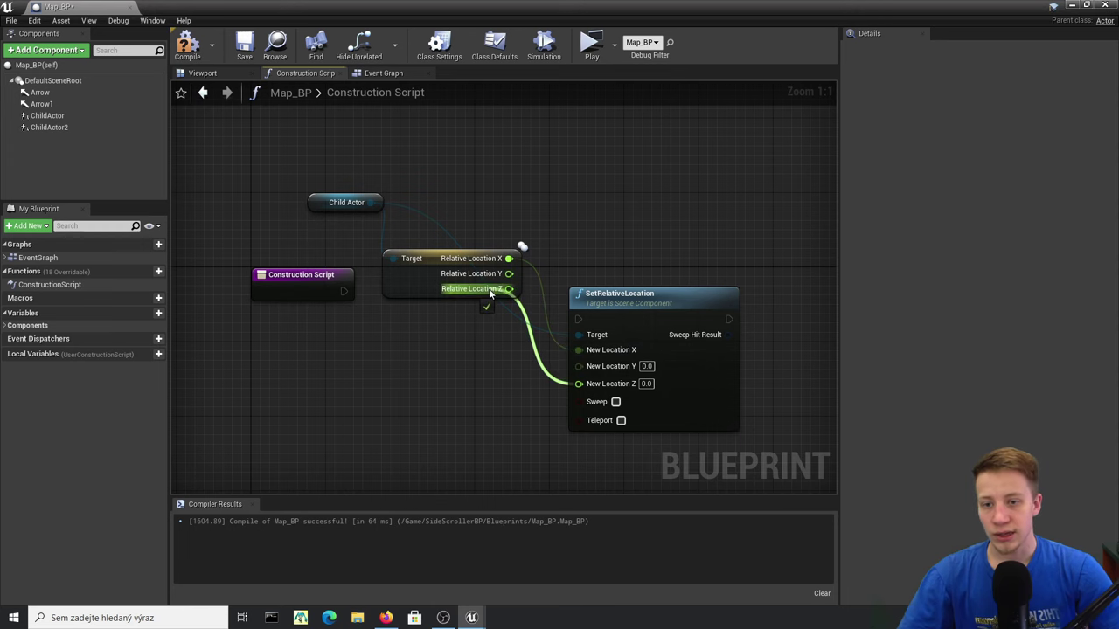
pyautogui.moveTo(598, 315); pyautogui.dragTo(653, 258)
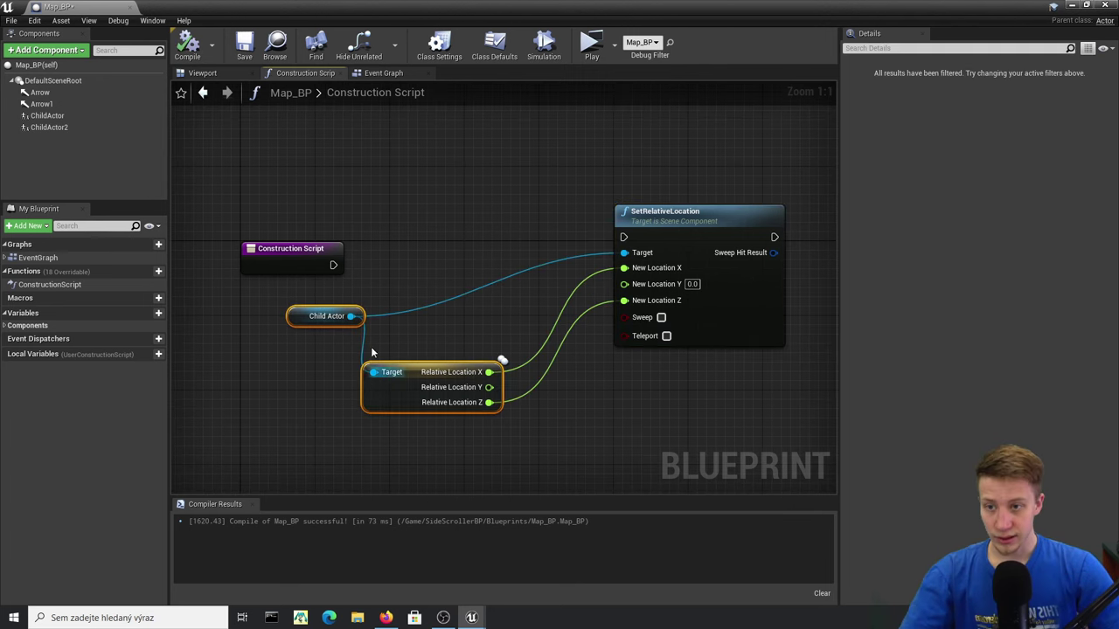
pyautogui.moveTo(335, 265); pyautogui.dragTo(623, 237)
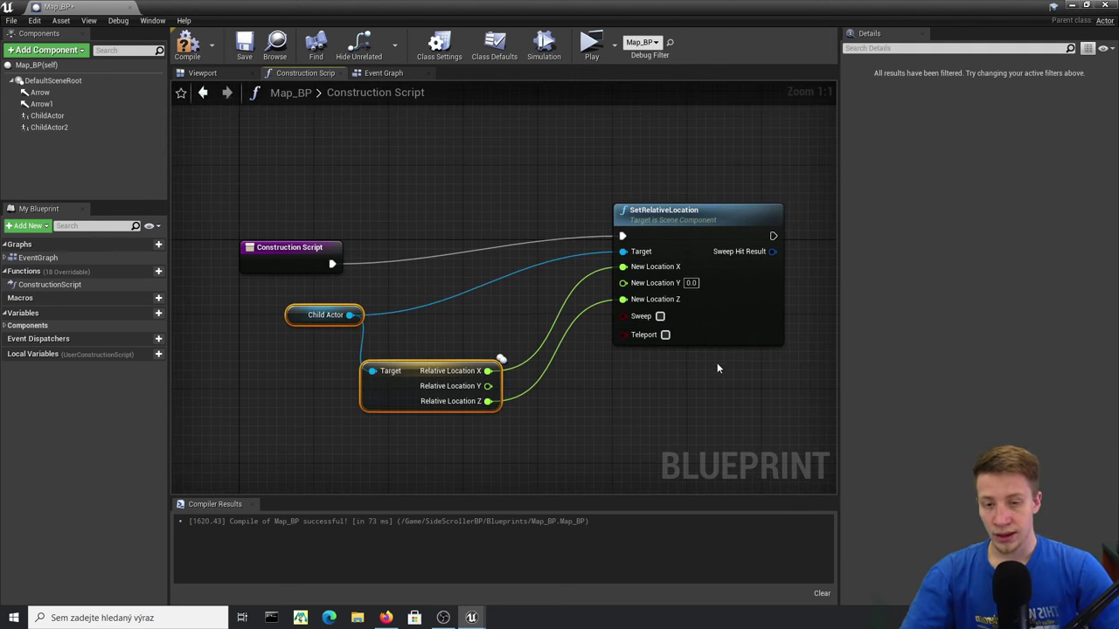
# - Feed SetRelativeLocation's New Location Y from a Random Float in Range node
pyautogui.moveTo(622, 283); pyautogui.dragTo(446, 166)
pyautogui.write('random')
pyautogui.press('Down')
pyautogui.press('Down')
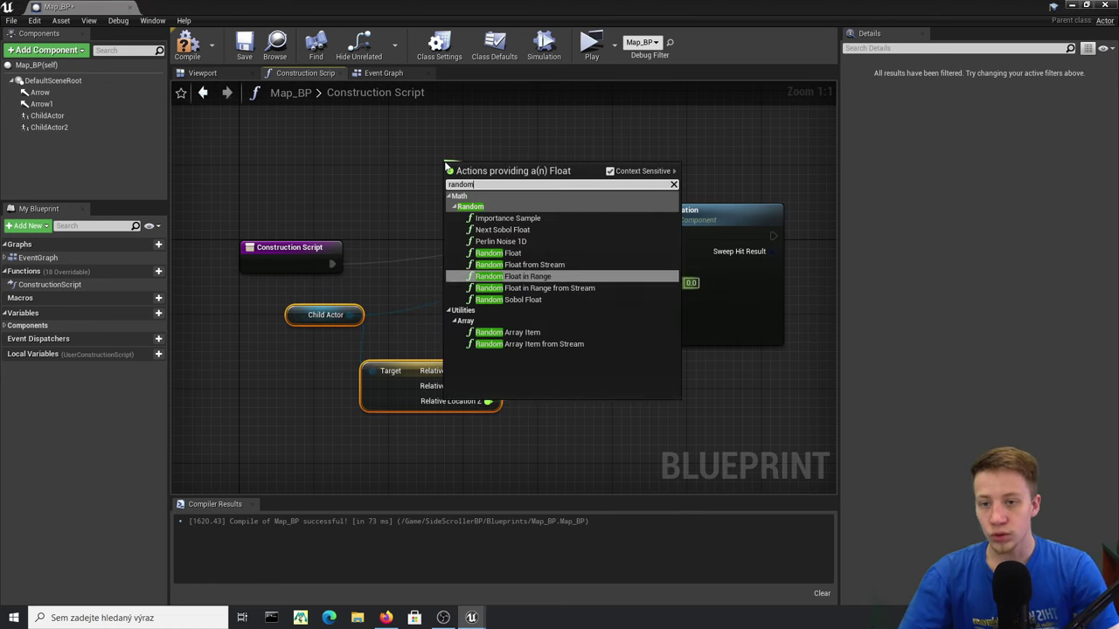
pyautogui.press('Return')
# - Set the Random Float in Range to Min -450 and Max 450, matching the Y locations of the two arrows
pyautogui.click(190, 75)
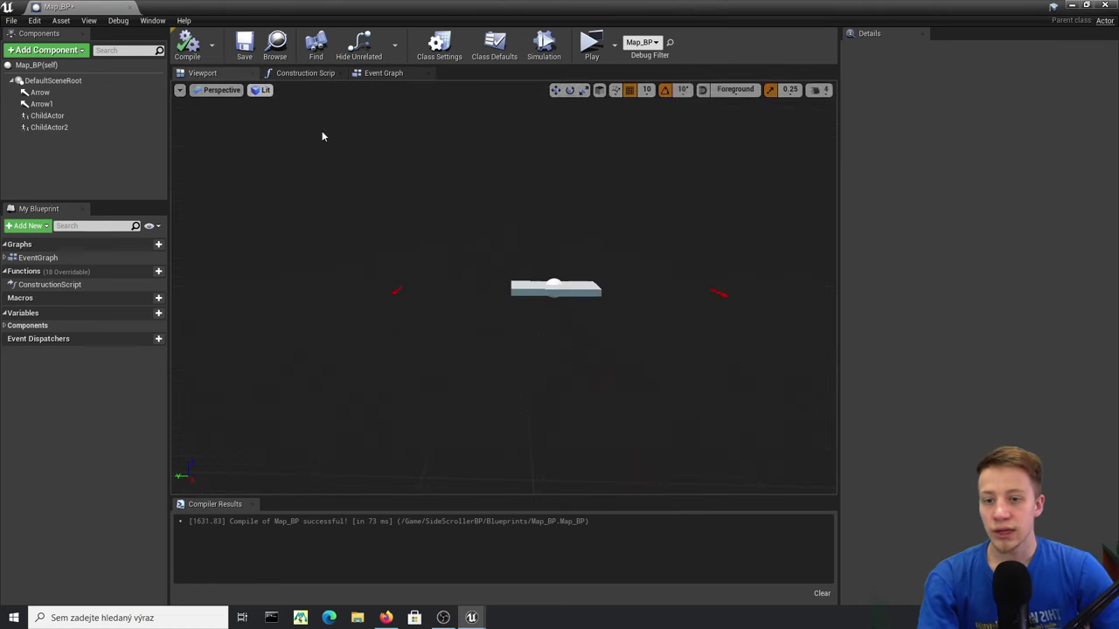
pyautogui.click(395, 294)
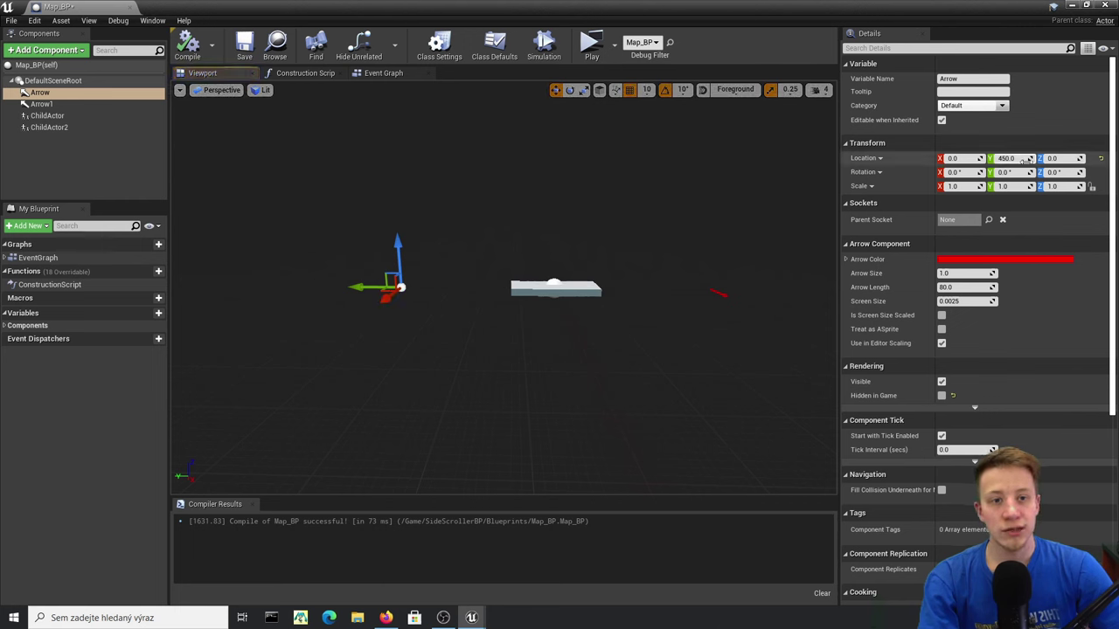
pyautogui.click(716, 292)
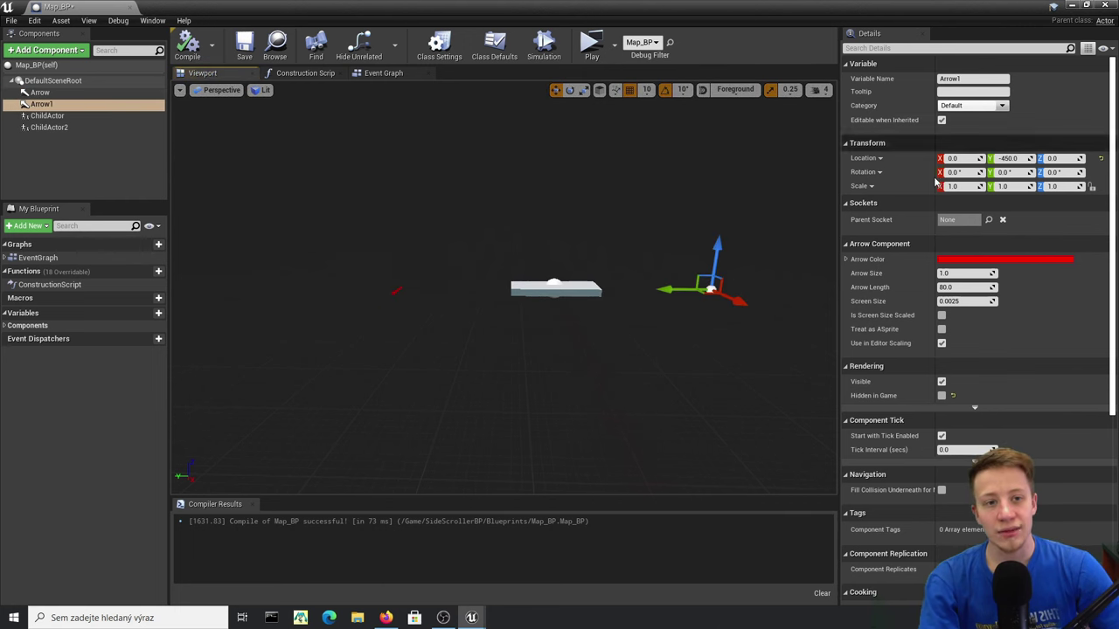
pyautogui.click(385, 74)
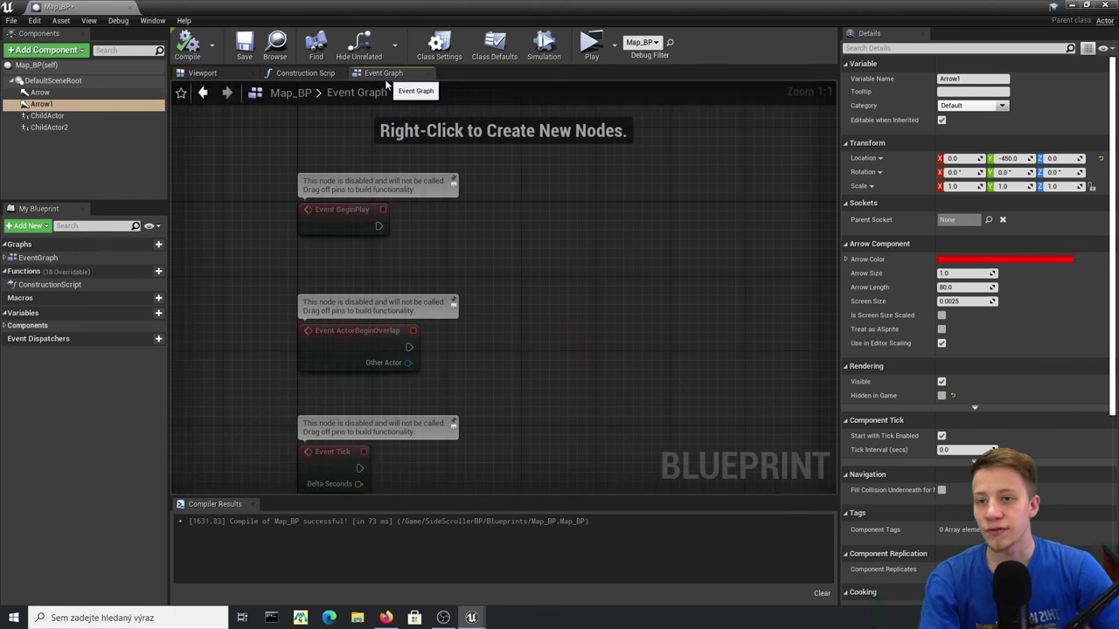
pyautogui.click(294, 73)
pyautogui.click(485, 190)
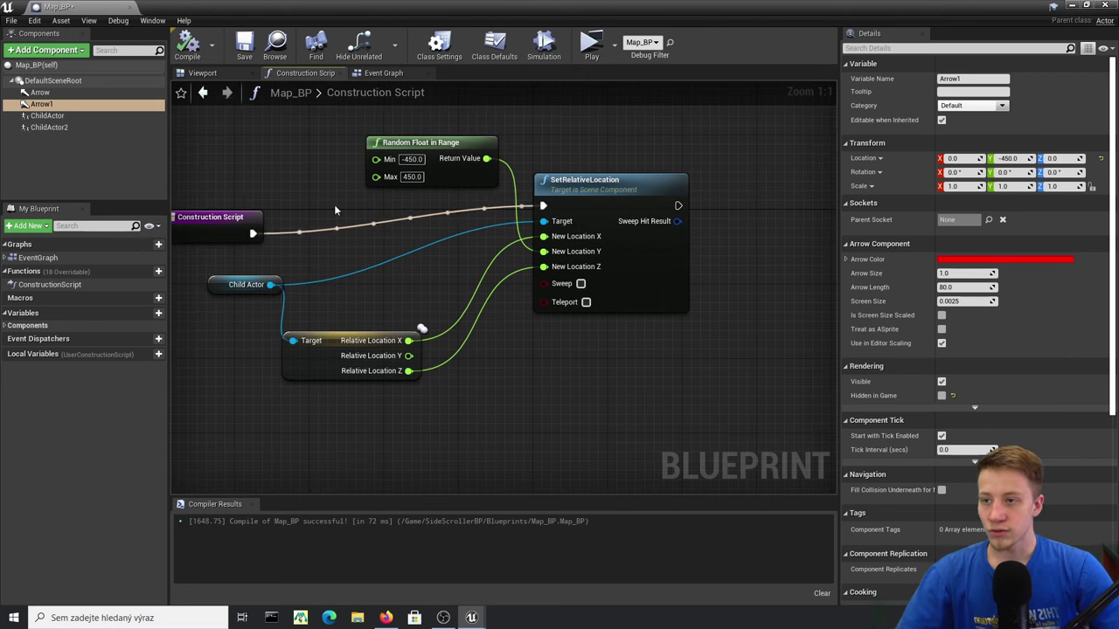
# - Duplicate the random-placement nodes and chain the copied SetRelativeLocation after the first one
pyautogui.moveTo(629, 446); pyautogui.dragTo(282, 138)
pyautogui.scroll(-1, 283, 138)
pyautogui.scroll(-3, 647, 259)
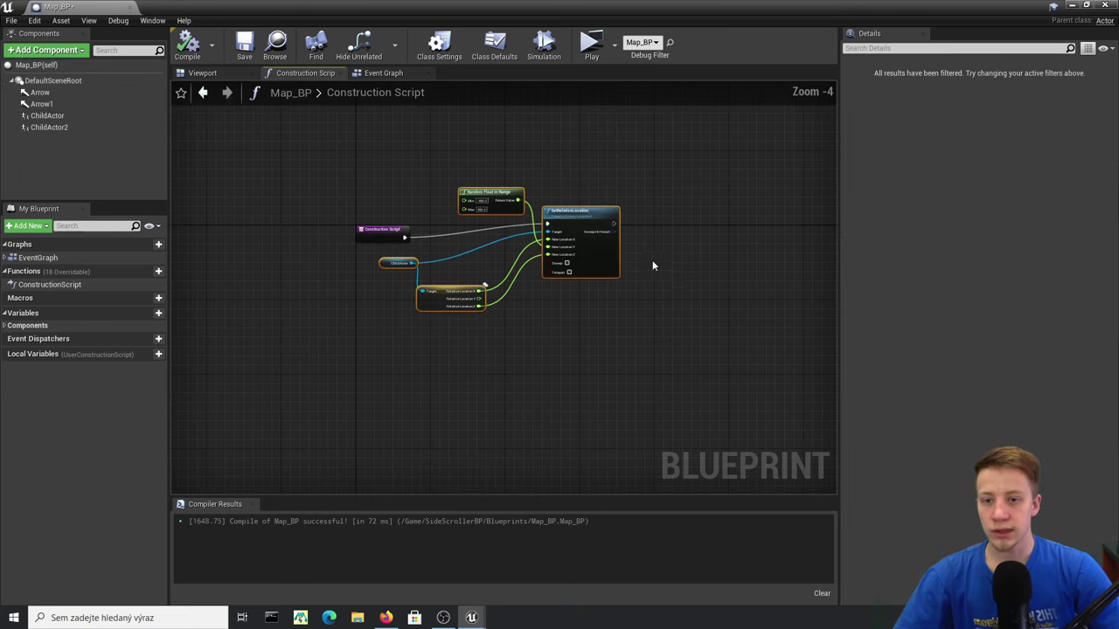
pyautogui.hotkey('ctrl', 'c')
pyautogui.hotkey('ctrl', 'v')
pyautogui.moveTo(783, 224); pyautogui.dragTo(612, 225)
pyautogui.scroll(4, 549, 319)
# - Replace the Child Actor reference in the copied nodes with ChildActor2, compile Map_BP and view its components
pyautogui.click(49, 126)
pyautogui.moveTo(49, 127); pyautogui.dragTo(464, 278)
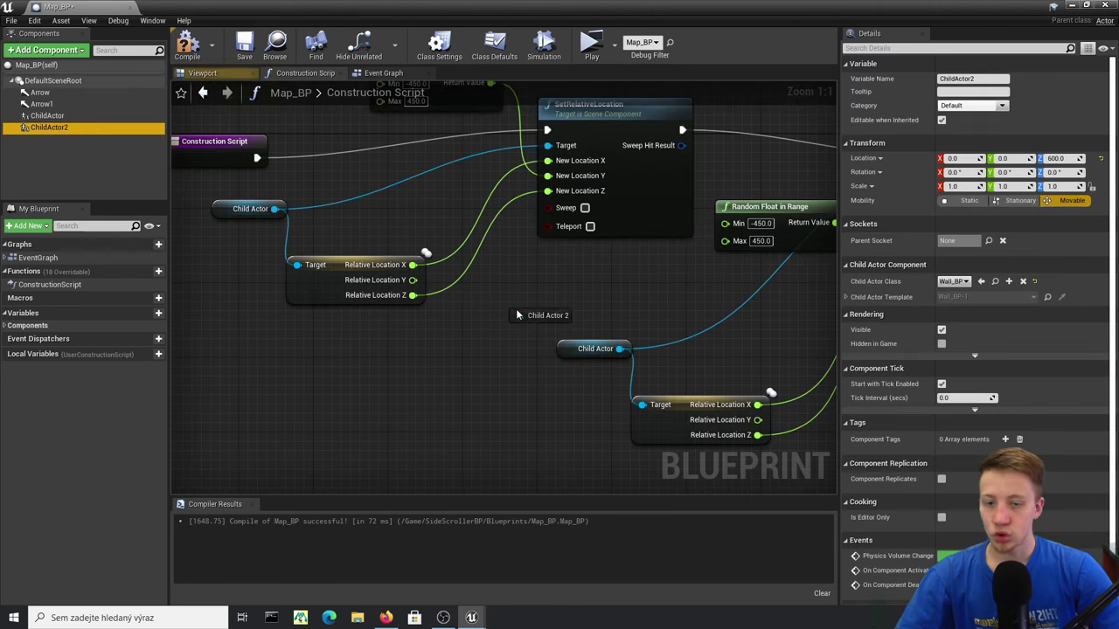
pyautogui.moveTo(593, 353); pyautogui.dragTo(593, 353)
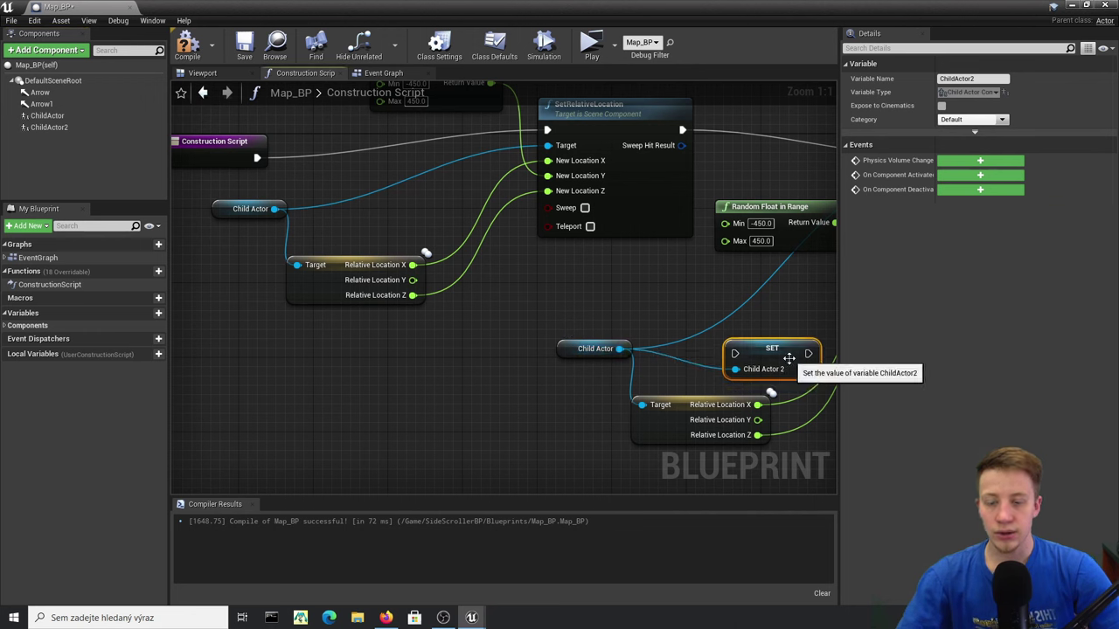
pyautogui.press('Delete')
pyautogui.moveTo(74, 127); pyautogui.dragTo(570, 352)
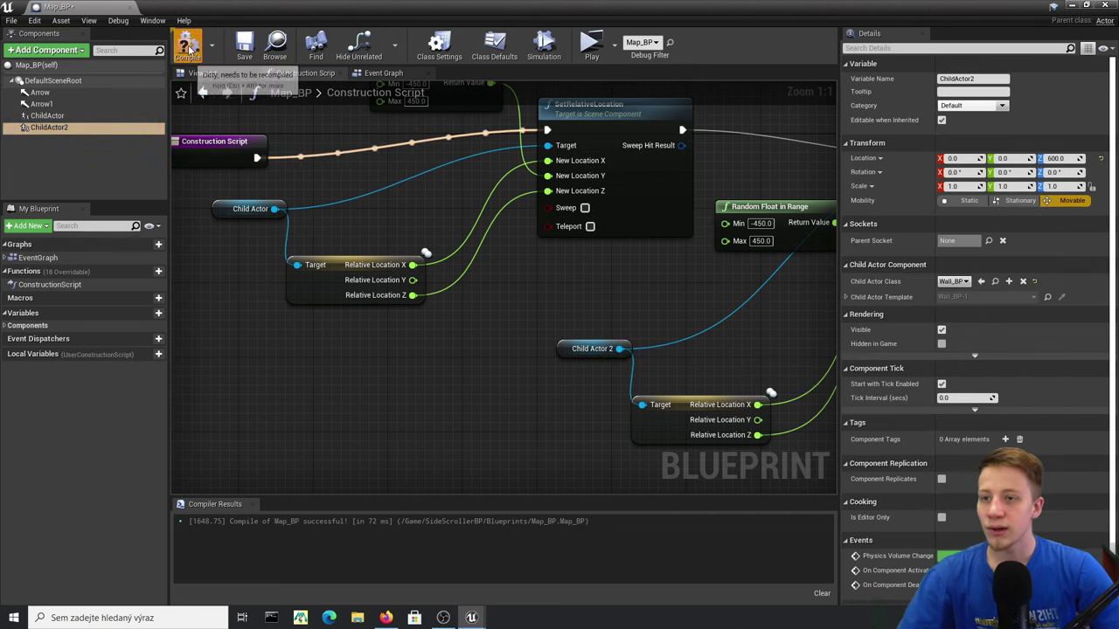
pyautogui.click(196, 76)
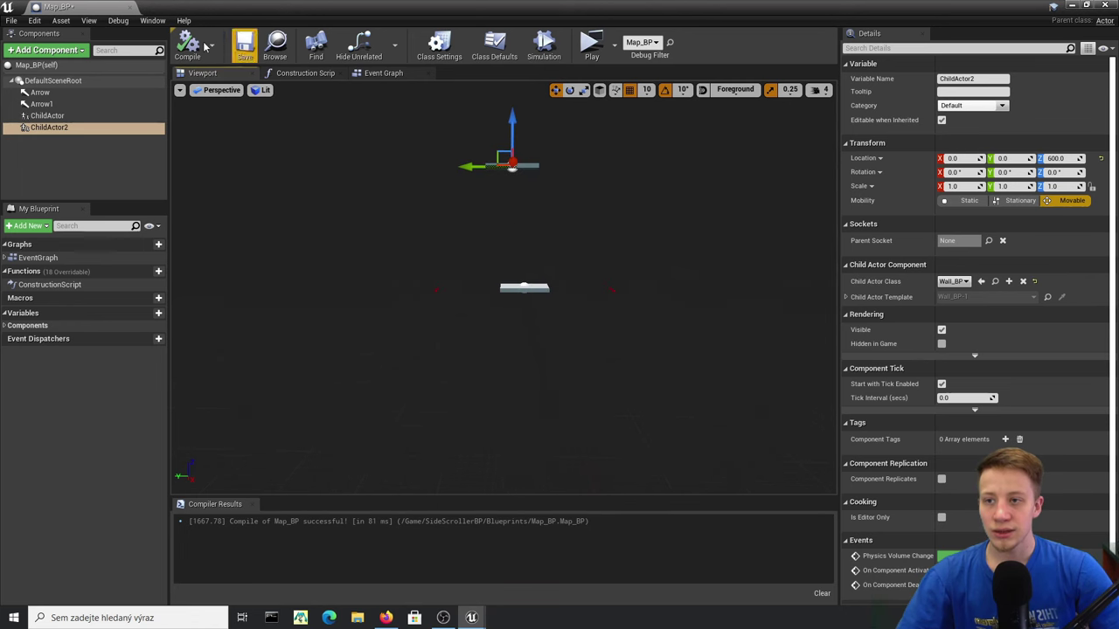
# - Recompile Map_BP repeatedly to check how the two Wall_BP platforms are randomly repositioned
pyautogui.click(187, 48)
pyautogui.click(188, 48)
pyautogui.click(187, 48)
pyautogui.click(187, 48)
pyautogui.click(187, 48)
pyautogui.click(187, 48)
pyautogui.click(187, 48)
pyautogui.click(187, 48)
pyautogui.click(187, 48)
# - Close the Map_BP editor and examine the randomized platforms from different angles in the level
pyautogui.click(1105, 6)
pyautogui.moveTo(567, 284); pyautogui.dragTo(584, 253, button='right')
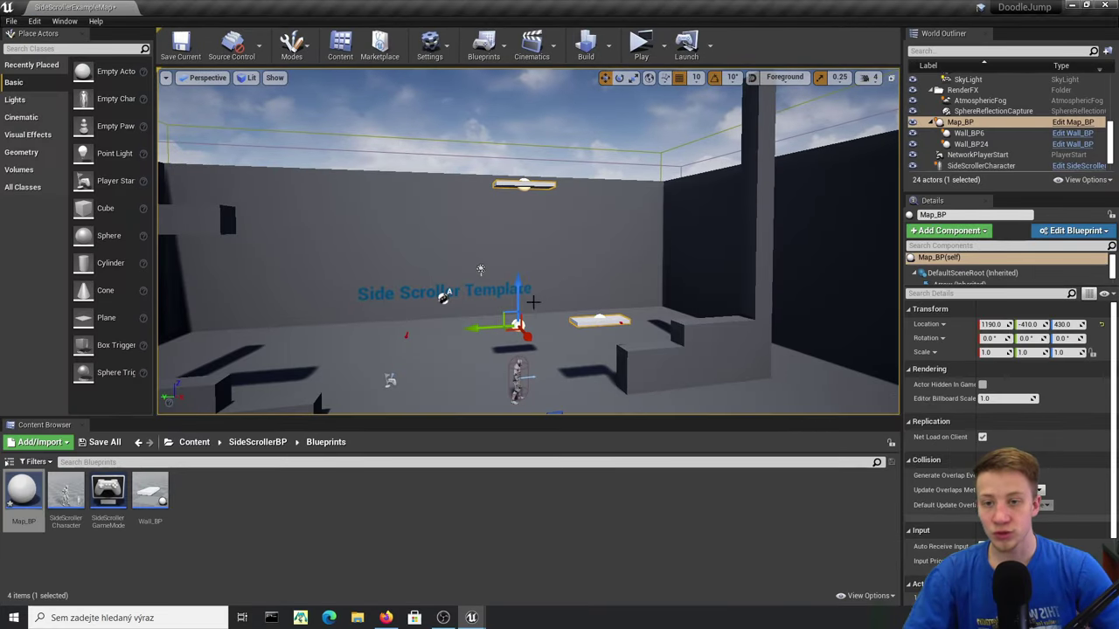
pyautogui.moveTo(532, 302); pyautogui.dragTo(529, 283, button='right')
pyautogui.moveTo(548, 371); pyautogui.dragTo(555, 389, button='right')
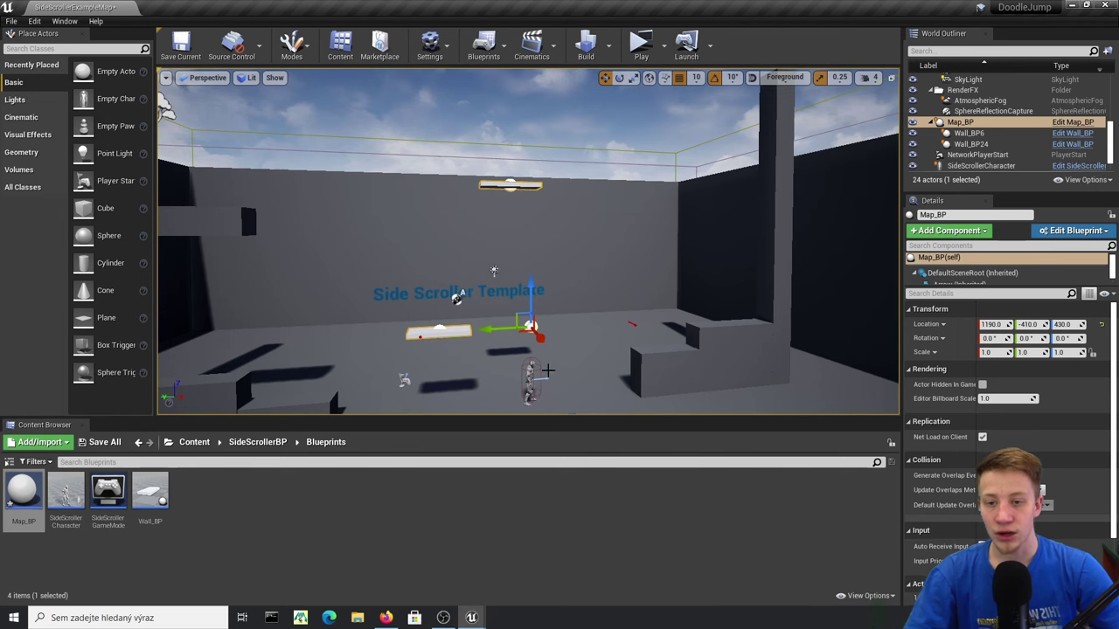
# - Reopen Map_BP, add a Box Collision component and lower it to Z -50
pyautogui.click(1072, 121)
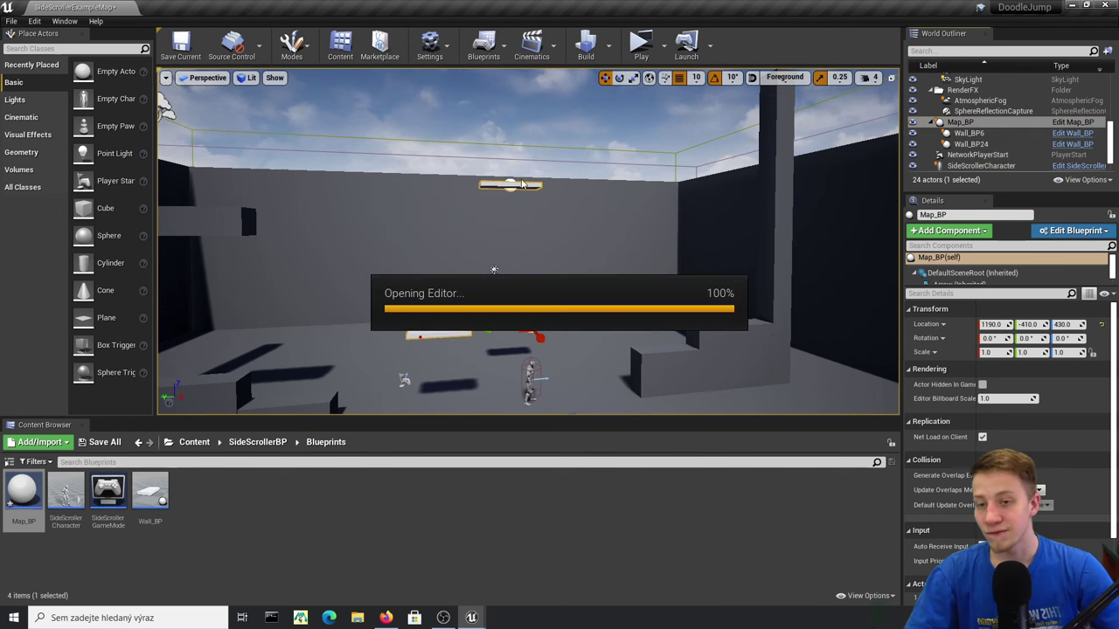
pyautogui.click(202, 73)
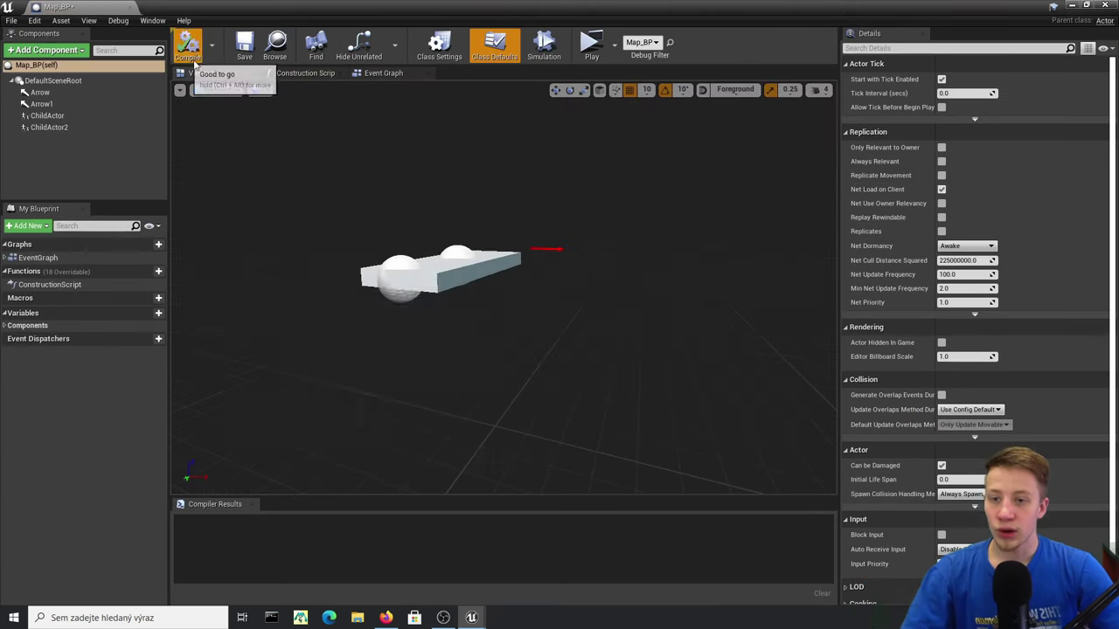
pyautogui.click(187, 46)
pyautogui.moveTo(505, 288); pyautogui.dragTo(339, 307, button='right')
pyautogui.click(45, 50)
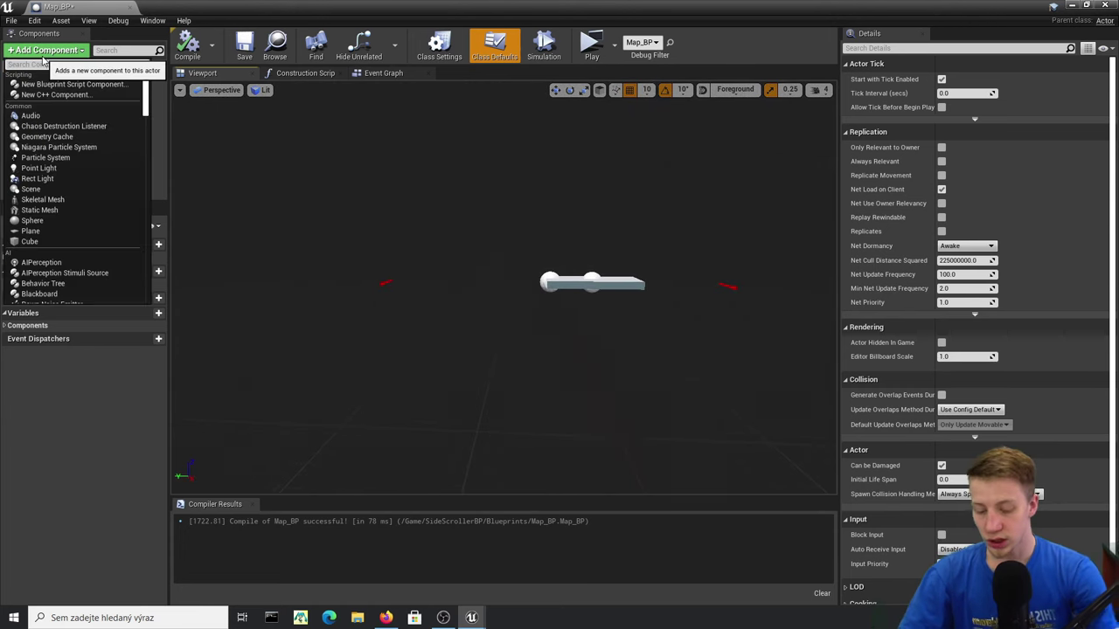
pyautogui.write('coll')
pyautogui.press('Return')
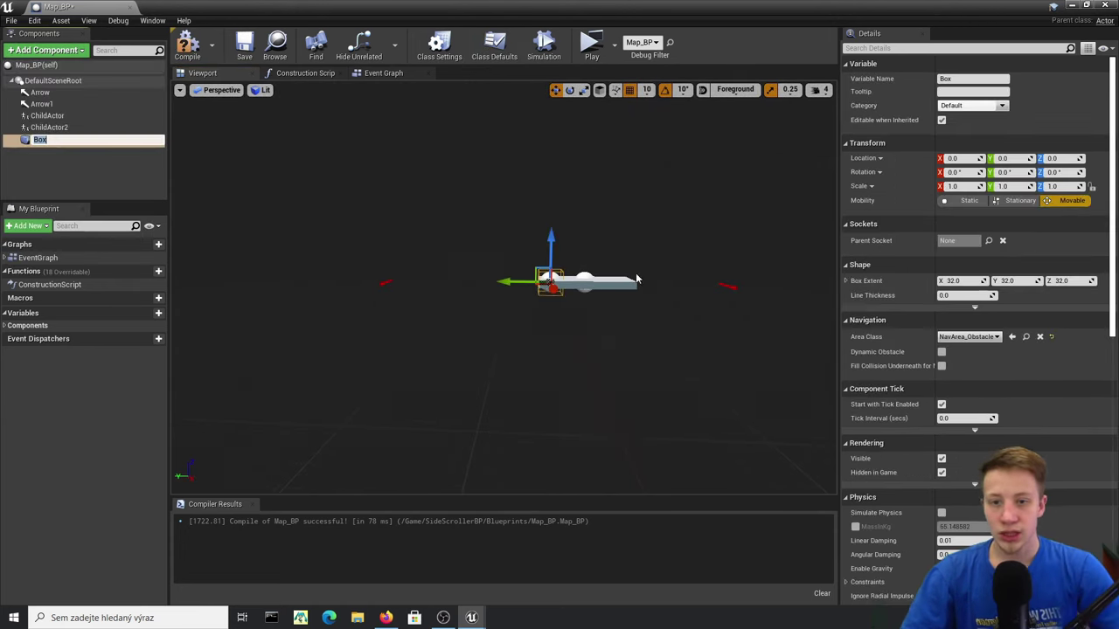
pyautogui.moveTo(553, 238); pyautogui.dragTo(553, 256)
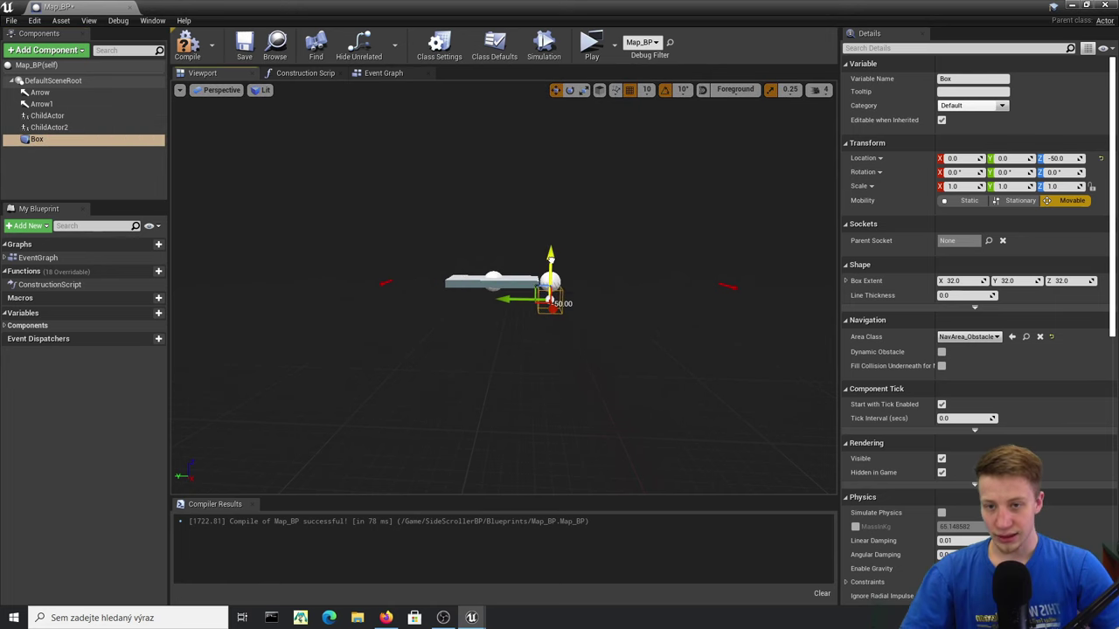
# - Scale the Box collision to 3.75 in X and 16.5 in Y so it spans the area between the two arrows
pyautogui.moveTo(513, 304)
pyautogui.mouseDown()
pyautogui.moveTo(612, 303)
pyautogui.moveTo(502, 302)
pyautogui.mouseUp()
pyautogui.moveTo(500, 323); pyautogui.dragTo(629, 380, button='right')
pyautogui.moveTo(522, 326); pyautogui.dragTo(561, 343)
pyautogui.moveTo(561, 342); pyautogui.dragTo(383, 267, button='right')
pyautogui.press('s')
pyautogui.press('s')
pyautogui.moveTo(517, 297); pyautogui.dragTo(517, 290, button='right')
pyautogui.scroll(3, 517, 297)
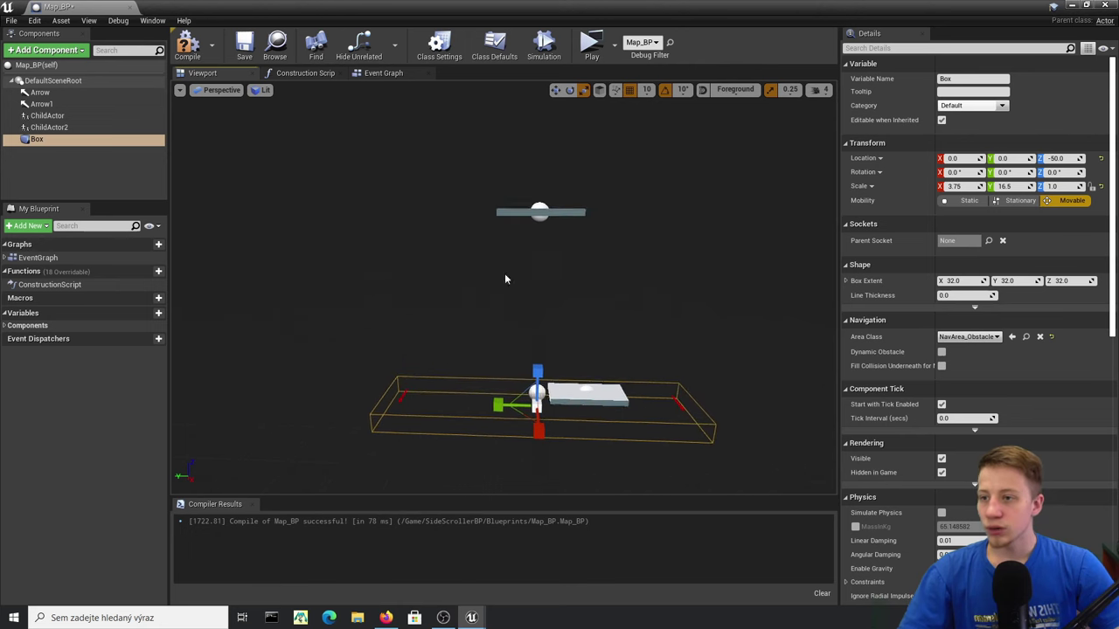
# - Add an Arrow component to Map_BP and name it NextMapLocation
pyautogui.click(43, 50)
pyautogui.write('a')
pyautogui.click(40, 151)
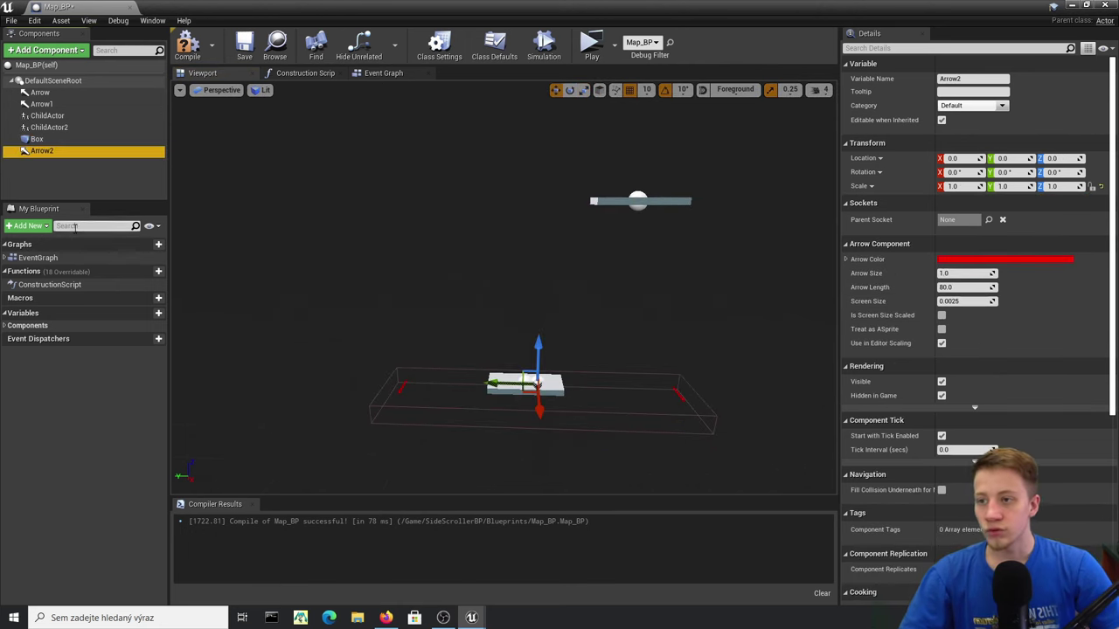
pyautogui.press('Return')
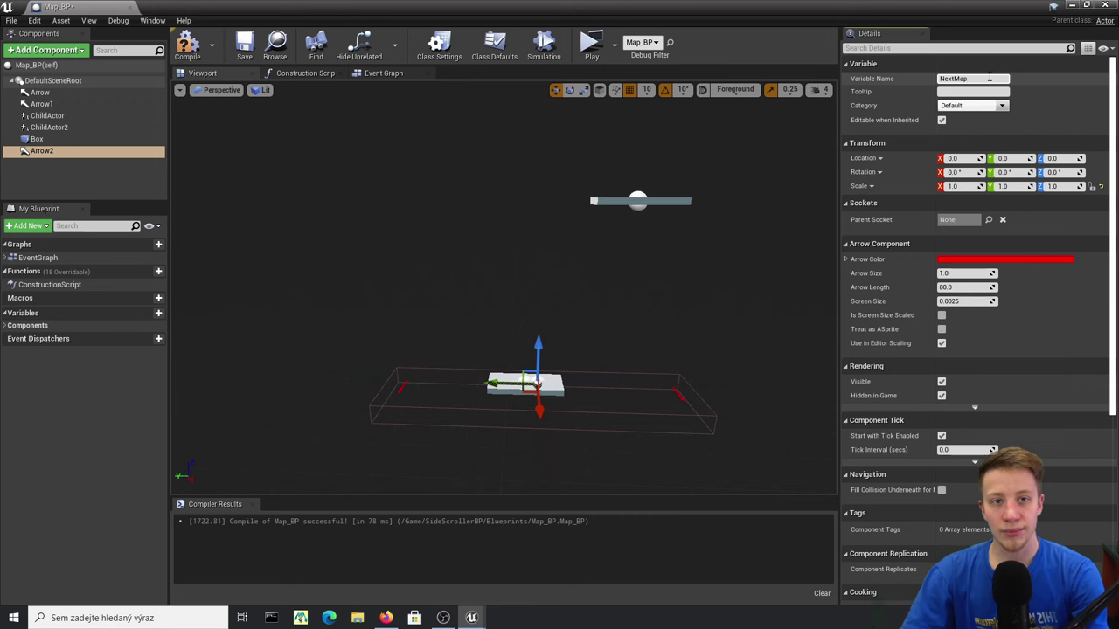
pyautogui.write('NextMapLocation')
pyautogui.press('Return')
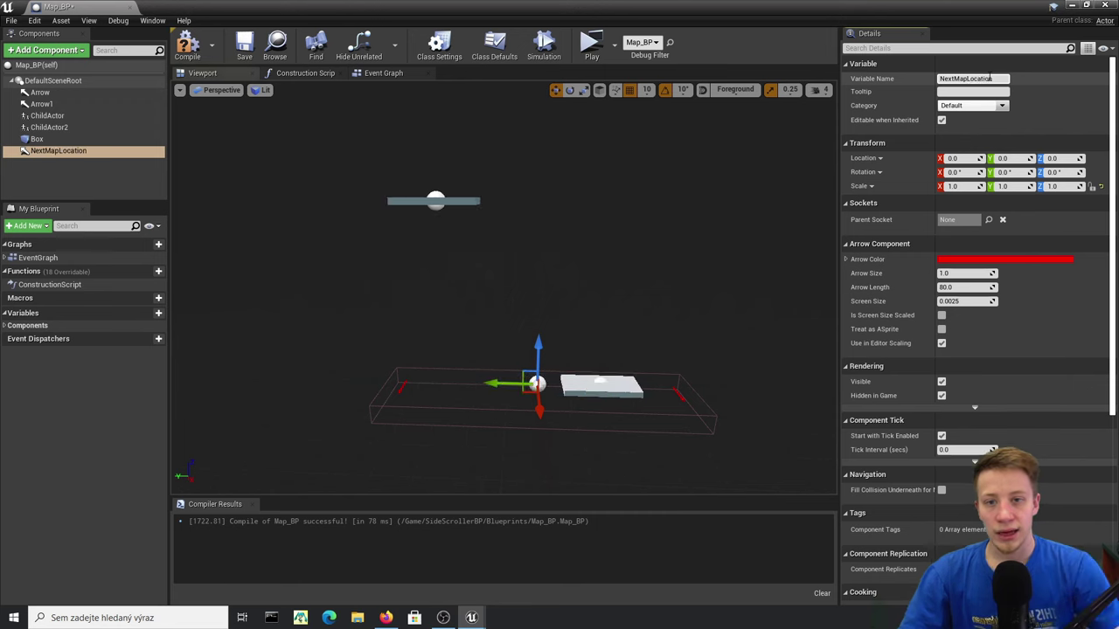
# - Set the NextMapLocation arrow's Z location to 850, after first trying 700
pyautogui.click(87, 127)
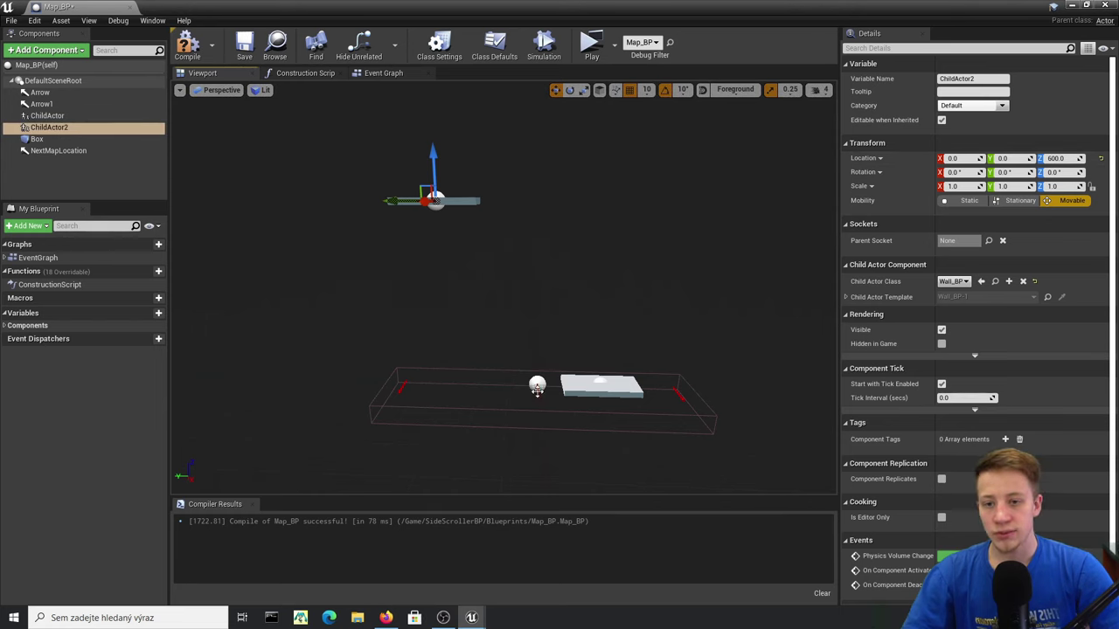
pyautogui.click(537, 389)
pyautogui.click(1056, 158)
pyautogui.write('70')
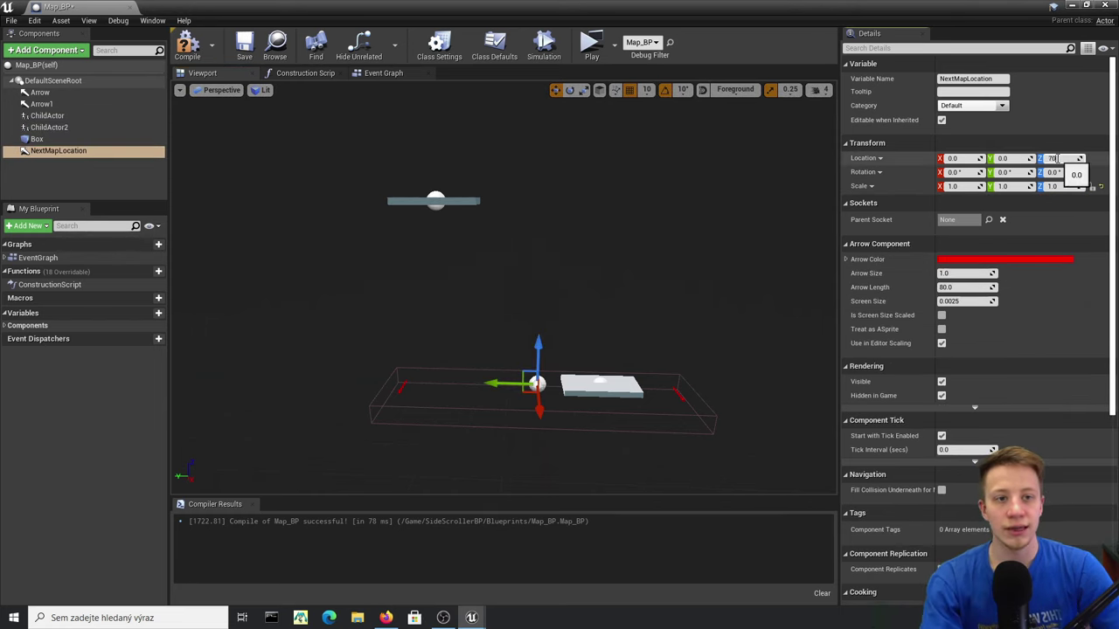
pyautogui.write('0')
pyautogui.press('Return')
pyautogui.moveTo(560, 289); pyautogui.dragTo(573, 262, button='right')
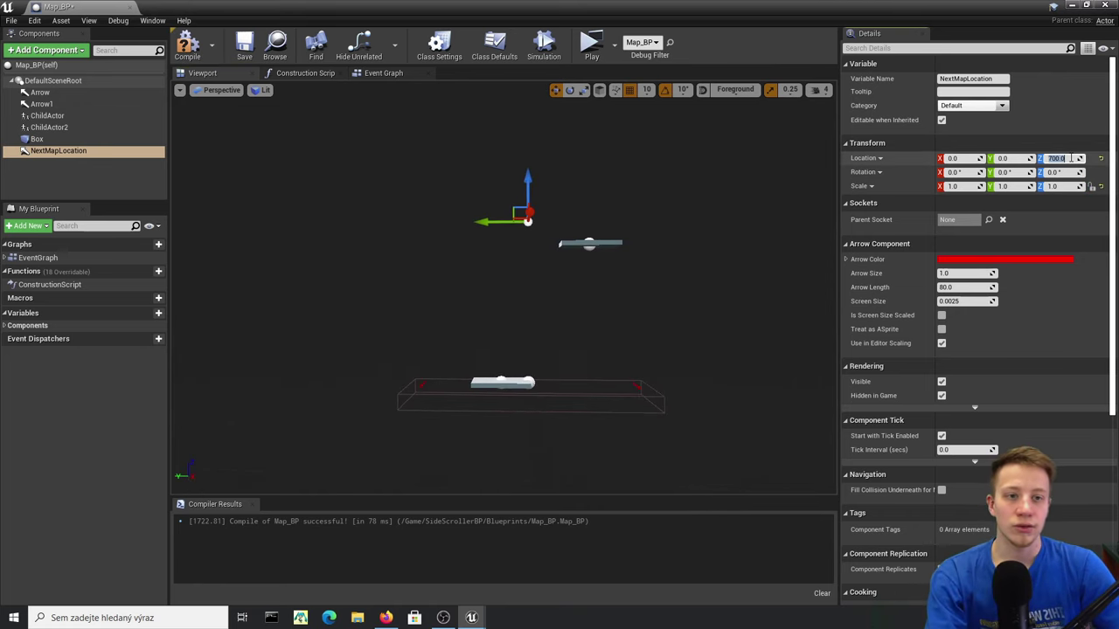
pyautogui.write('850')
pyautogui.press('Return')
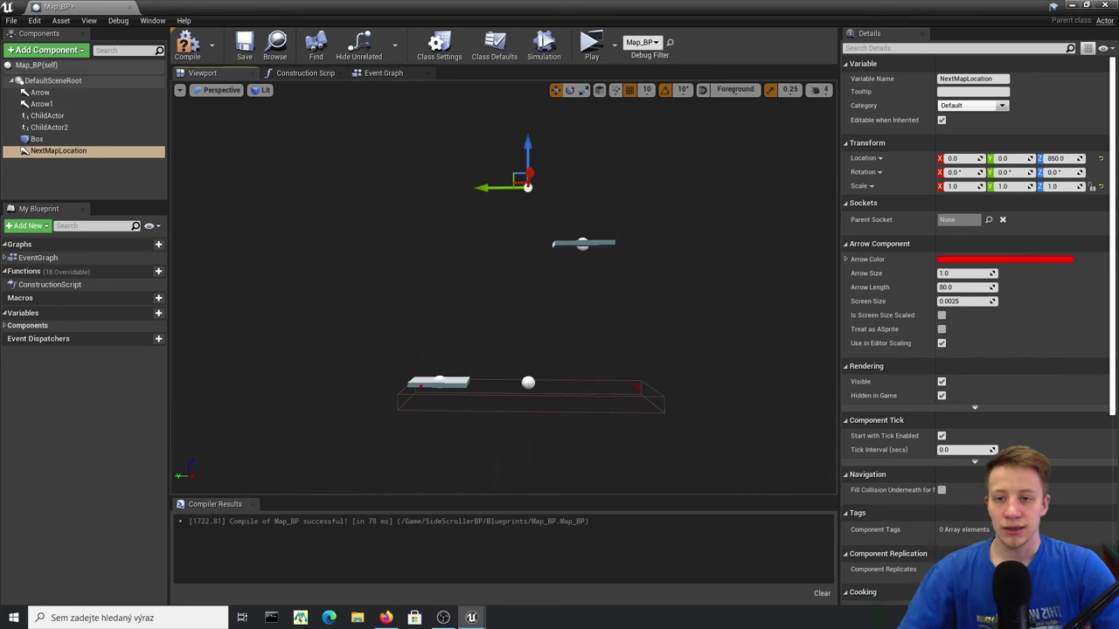
# - Lower the ChildActor2 platform to Z 500 and compile Map_BP to test the random placement
pyautogui.click(47, 115)
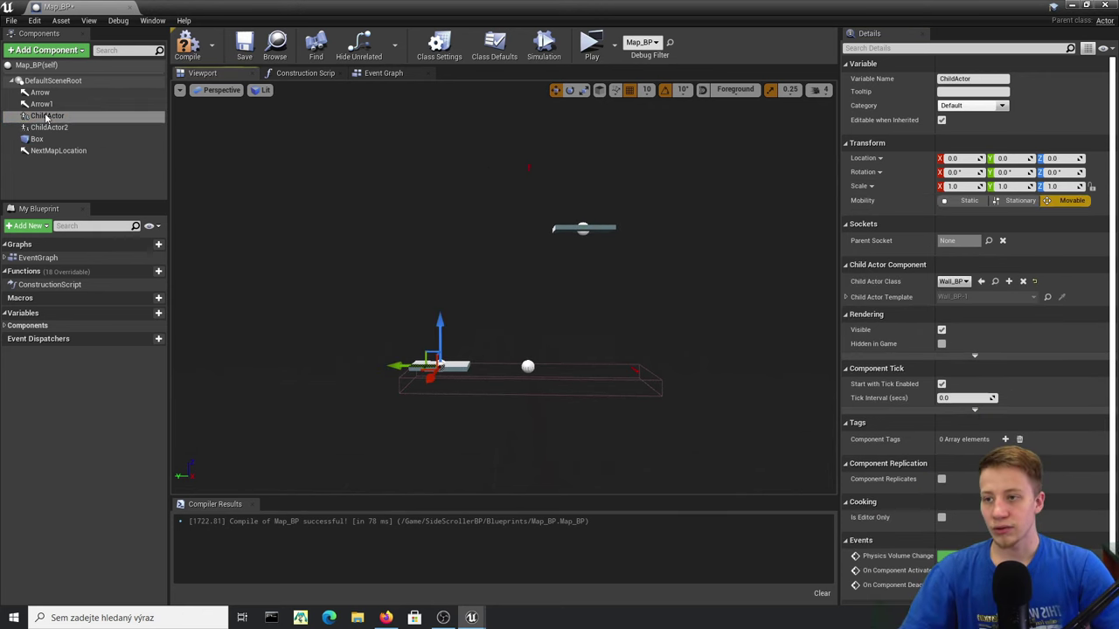
pyautogui.moveTo(532, 320); pyautogui.dragTo(532, 364, button='right')
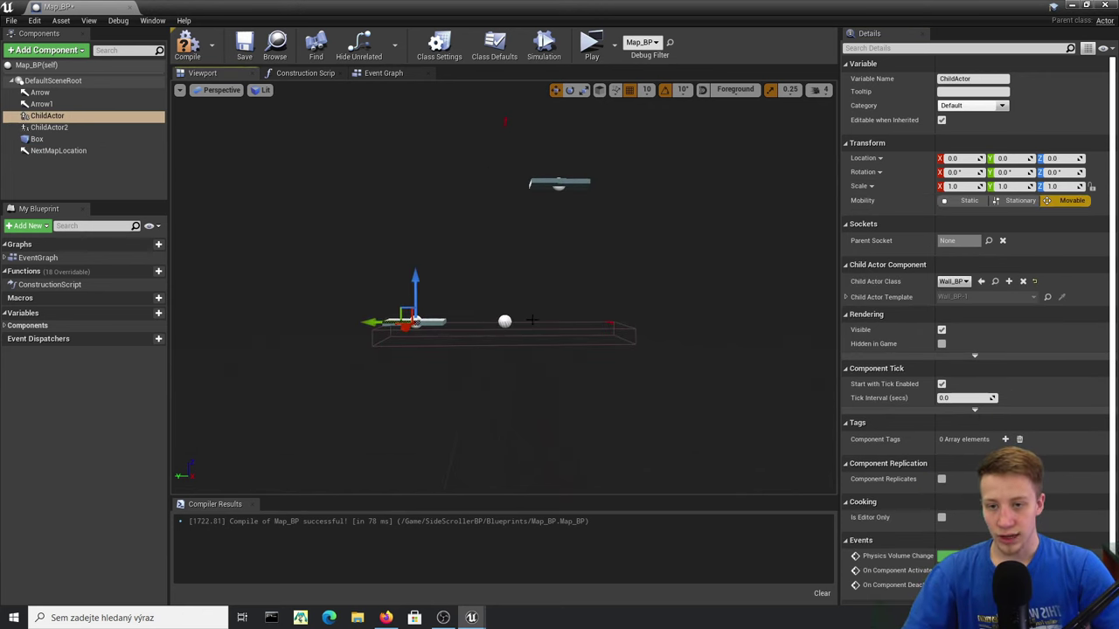
pyautogui.moveTo(528, 328); pyautogui.dragTo(589, 321, button='middle')
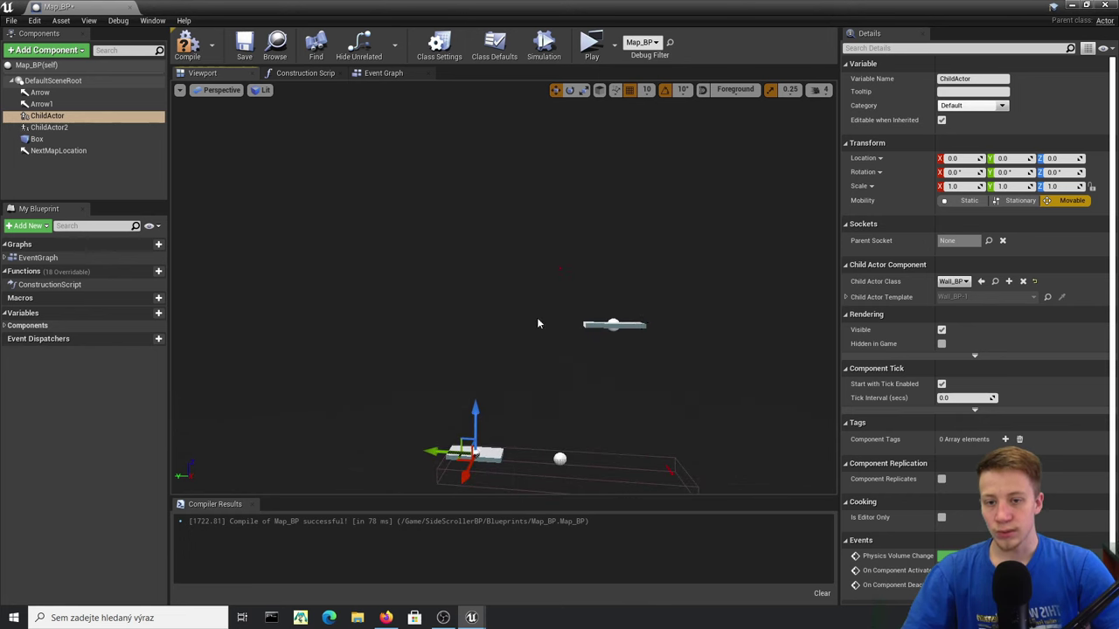
pyautogui.click(614, 325)
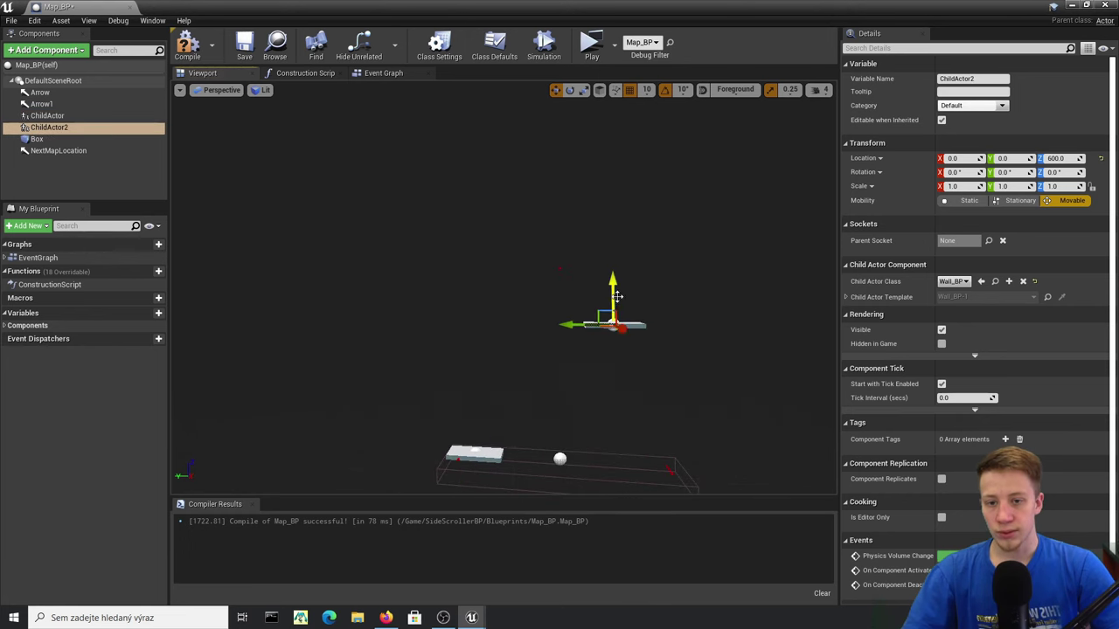
pyautogui.click(187, 46)
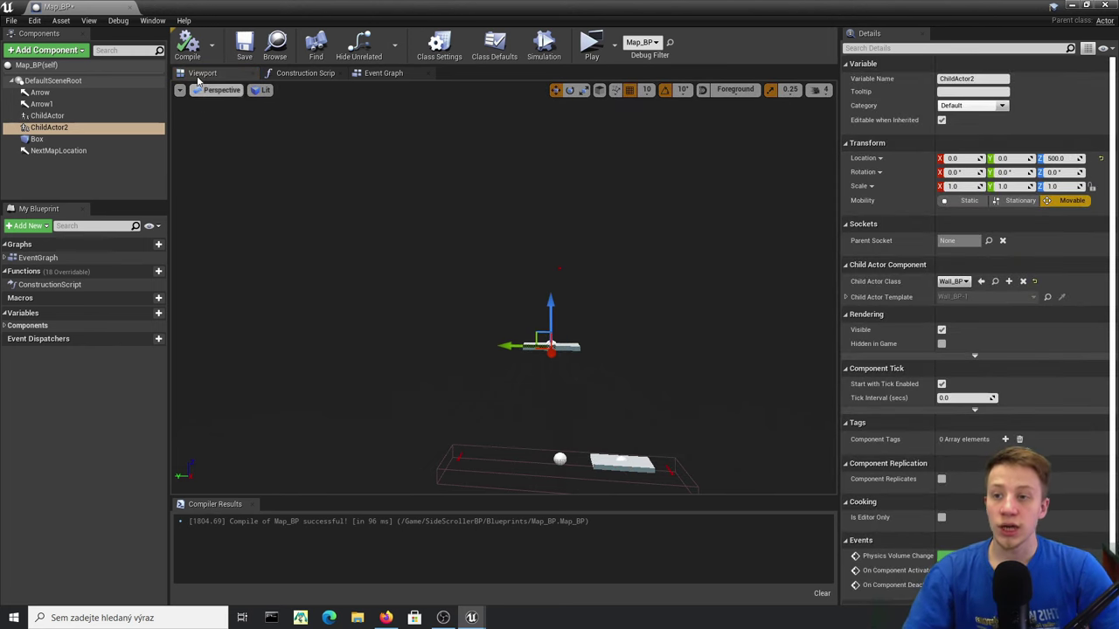
pyautogui.click(187, 46)
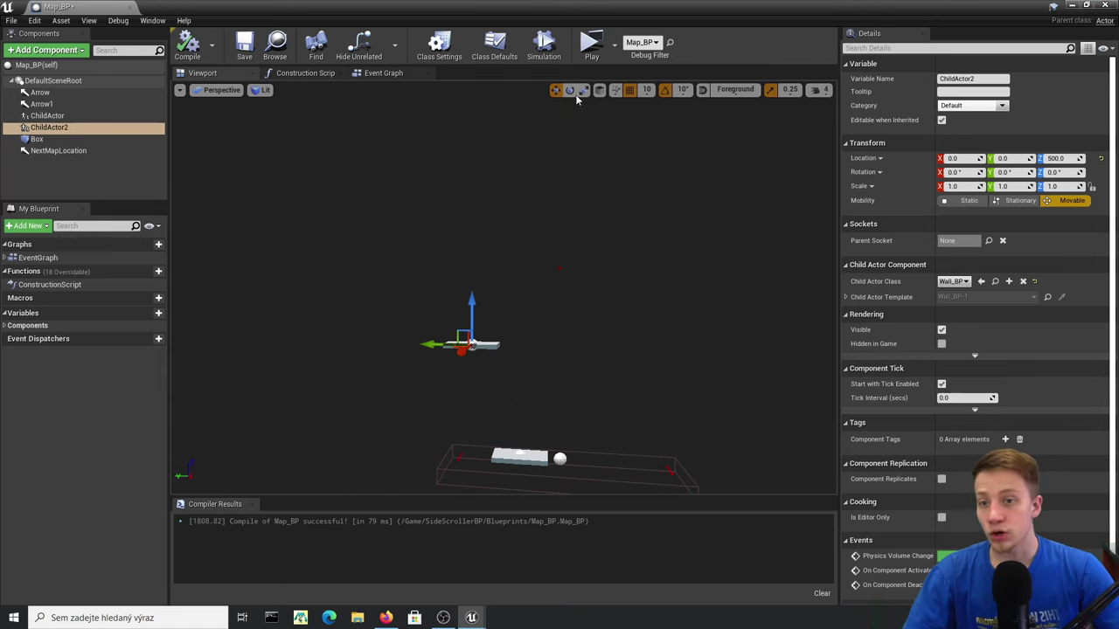
# - Close the Map_BP editor and save both Map_BP and the SideScrollerExampleMap level
pyautogui.click(1106, 5)
pyautogui.click(100, 442)
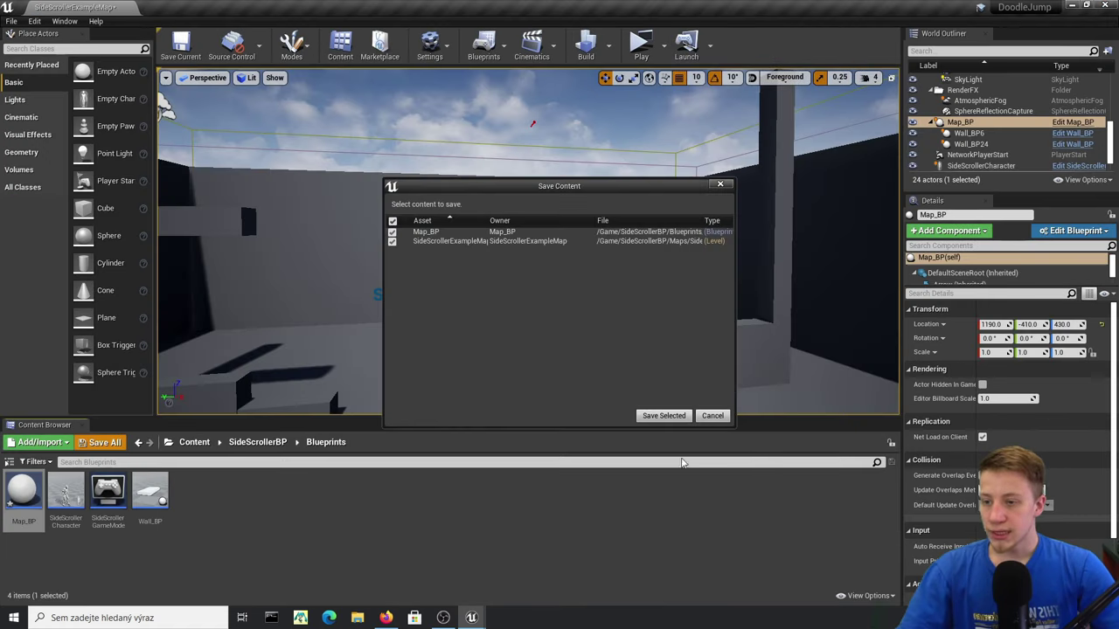
pyautogui.click(664, 416)
# - Reopen Map_BP and select its Box collision component in the blueprint's viewport
pyautogui.click(1077, 123)
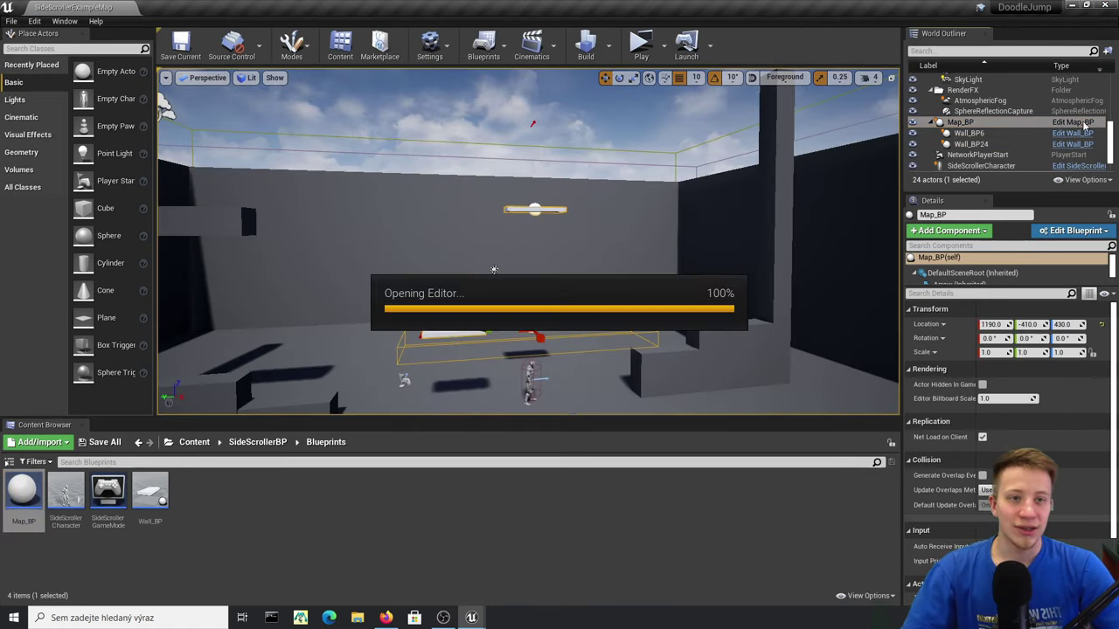
pyautogui.moveTo(508, 202); pyautogui.dragTo(559, 186, button='right')
pyautogui.click(37, 139)
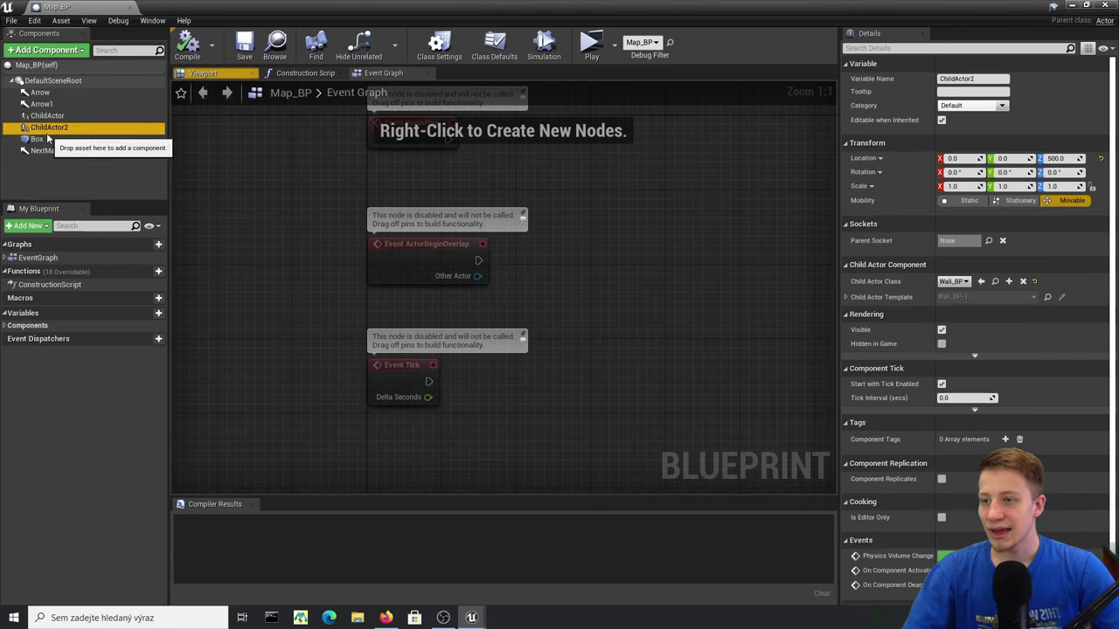
pyautogui.click(187, 76)
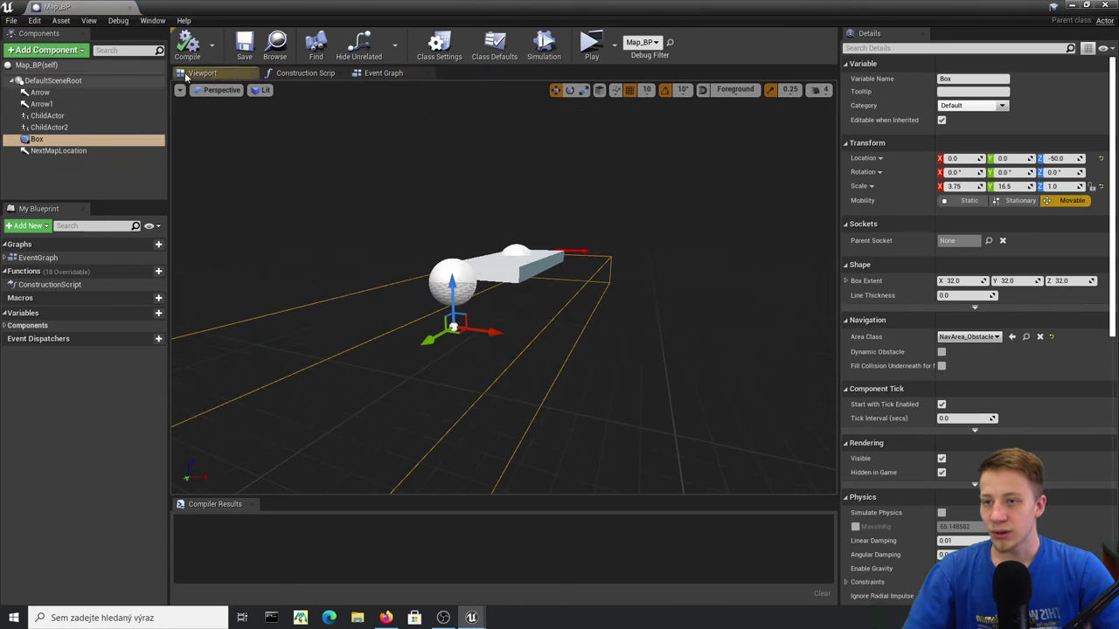
# - Rename the box collision component to NextMapCol and add its On Component Begin Overlap event
pyautogui.click(977, 79)
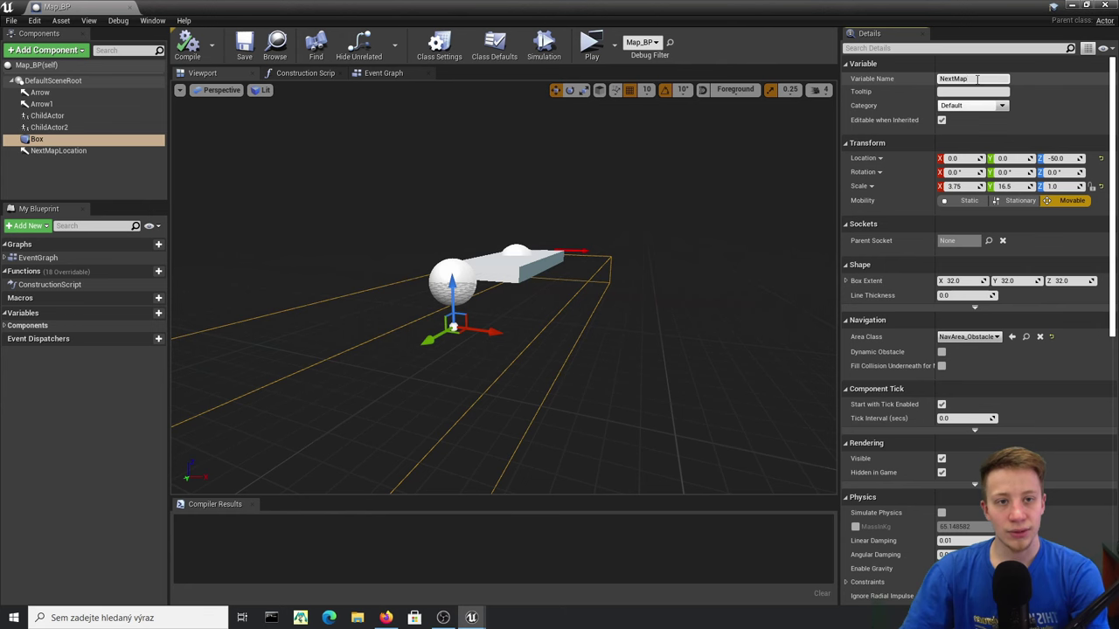
pyautogui.press('Return')
pyautogui.scroll(-10, 931, 367)
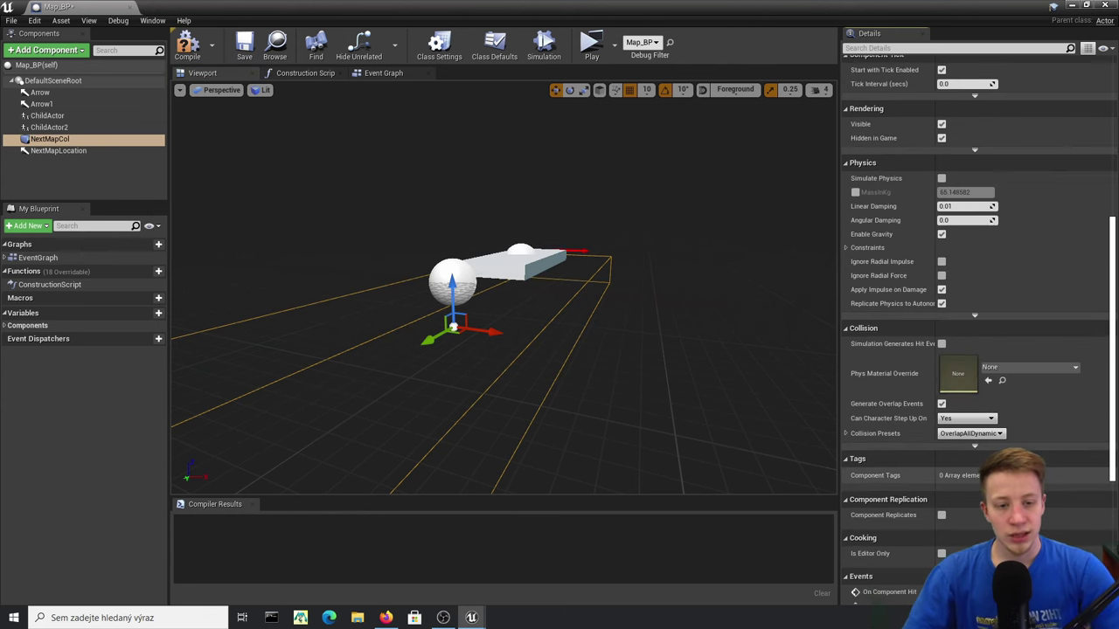
pyautogui.click(980, 334)
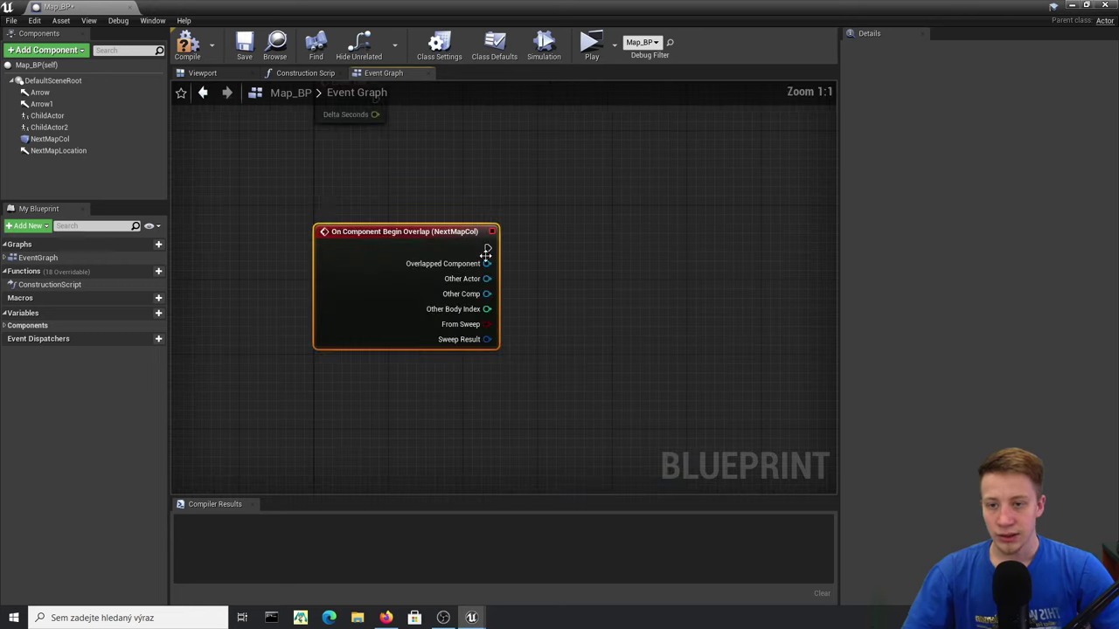
# - Add a Cast To SideScrollerCharacter node after the overlap event, with Other Actor as its object
pyautogui.moveTo(579, 254); pyautogui.dragTo(579, 252)
pyautogui.write('c')
pyautogui.write('to side')
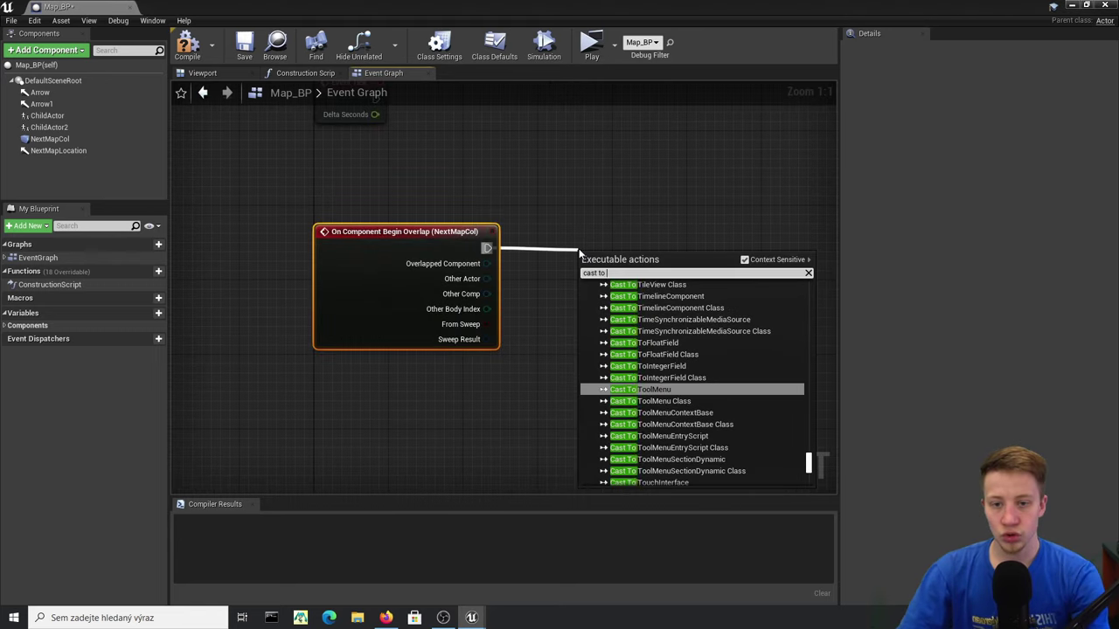
pyautogui.press('Up')
pyautogui.press('Up')
pyautogui.press('Up')
pyautogui.press('Up')
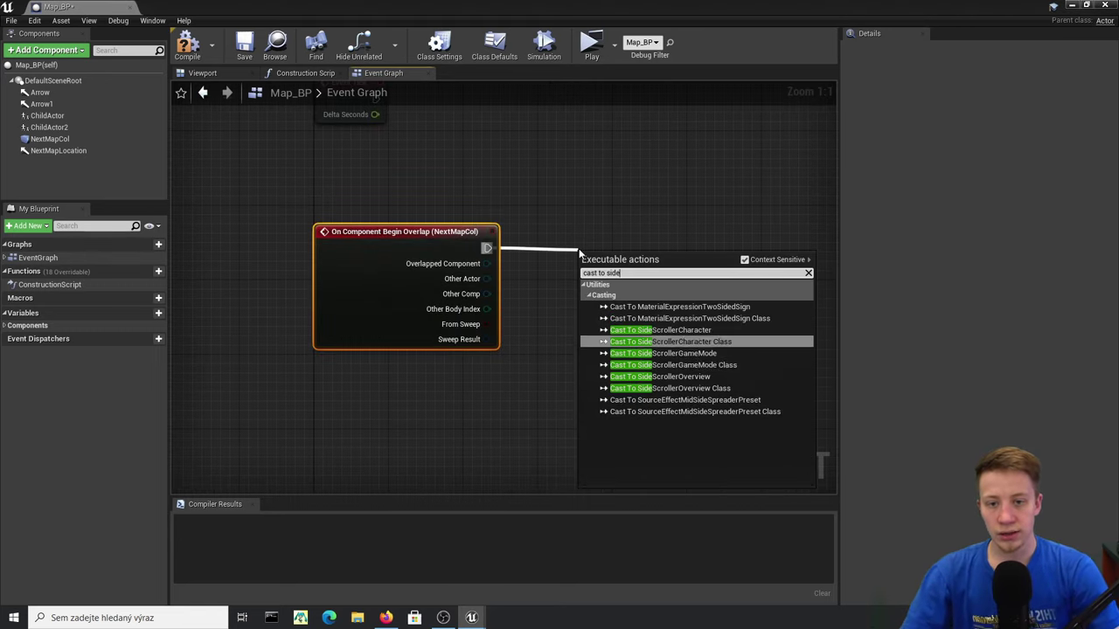
pyautogui.press('Return')
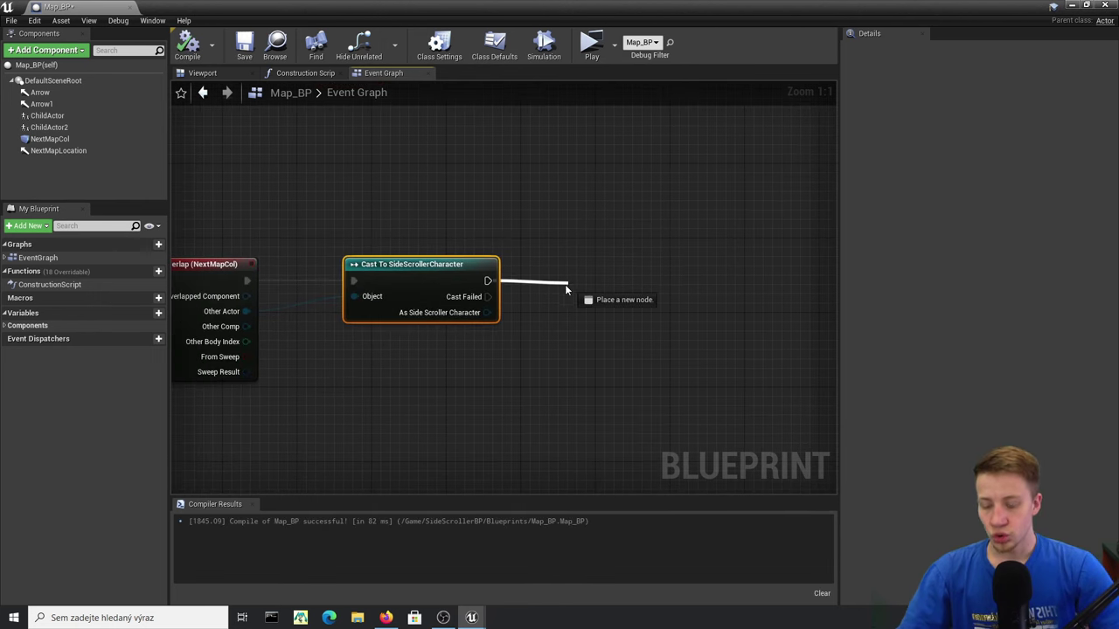
# - Add a Spawn Actor from Class node after the successful cast and set its class to Map_BP
pyautogui.moveTo(565, 284); pyautogui.dragTo(567, 289)
pyautogui.write('cr')
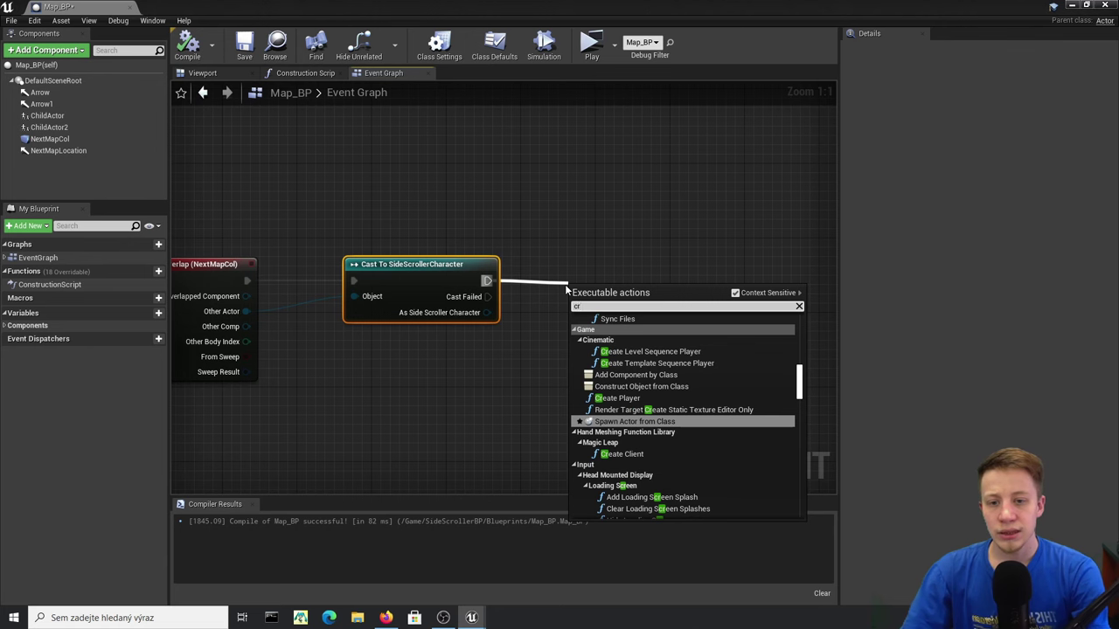
pyautogui.press('Return')
pyautogui.moveTo(685, 292); pyautogui.dragTo(785, 291)
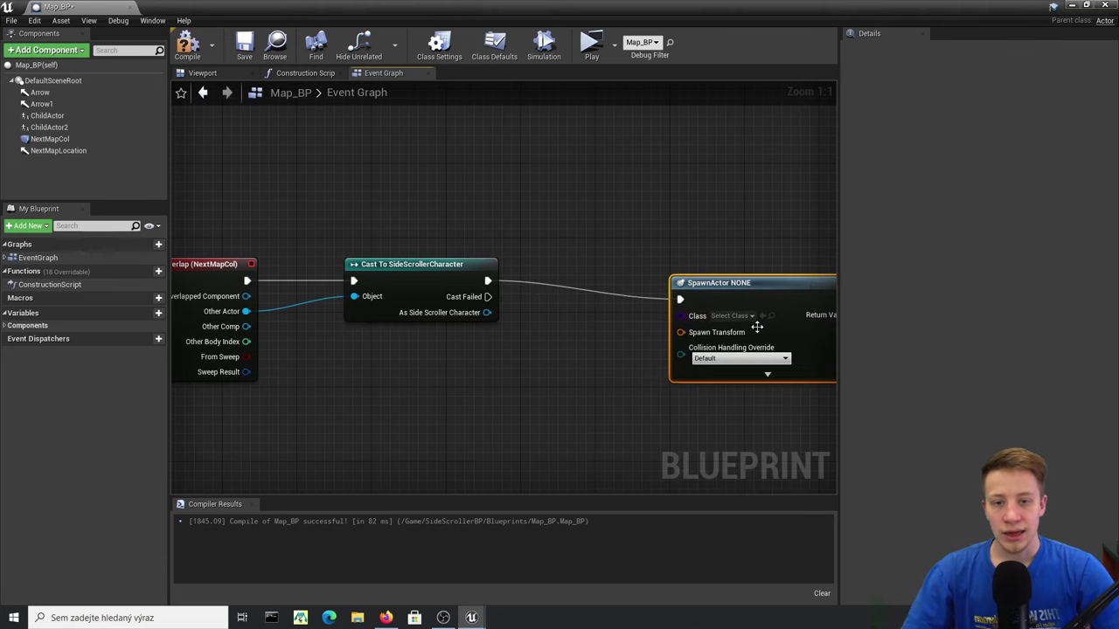
pyautogui.click(741, 317)
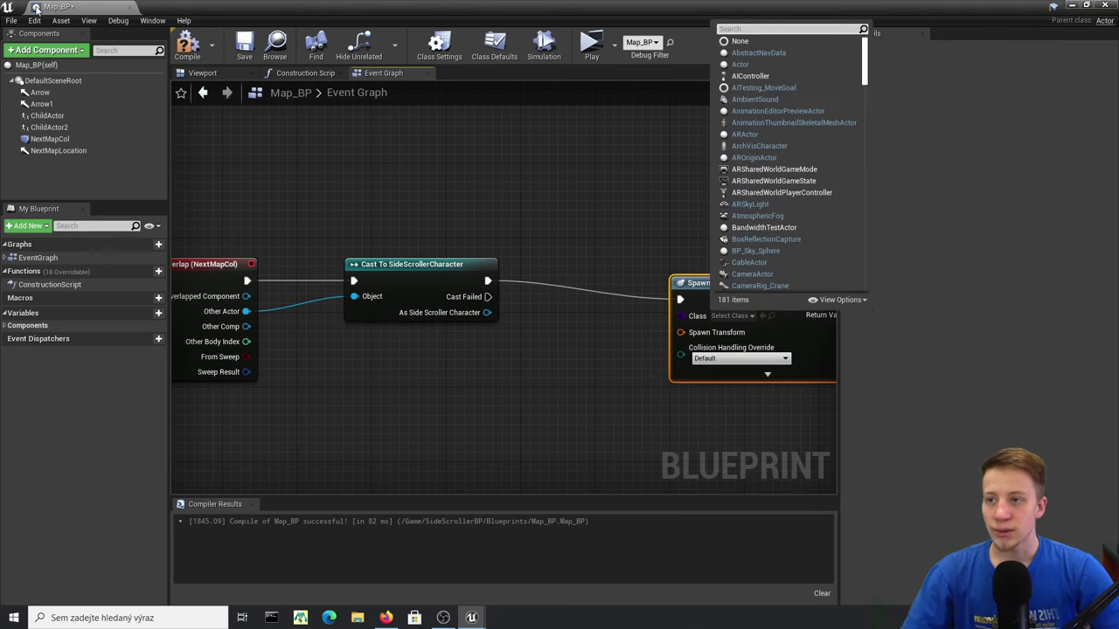
pyautogui.write('Map')
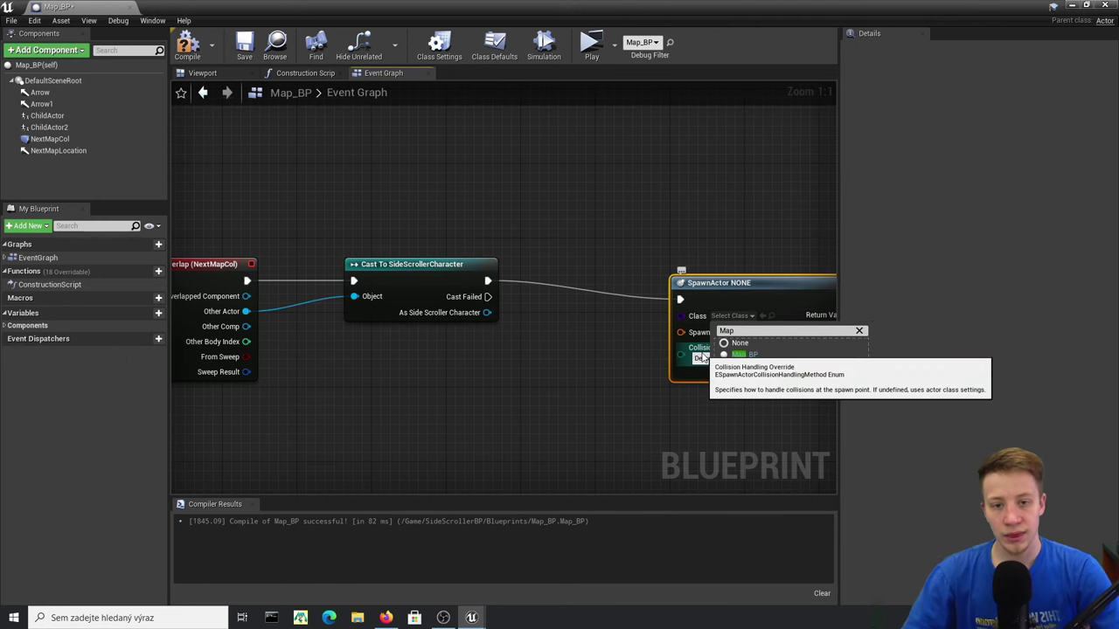
pyautogui.click(743, 354)
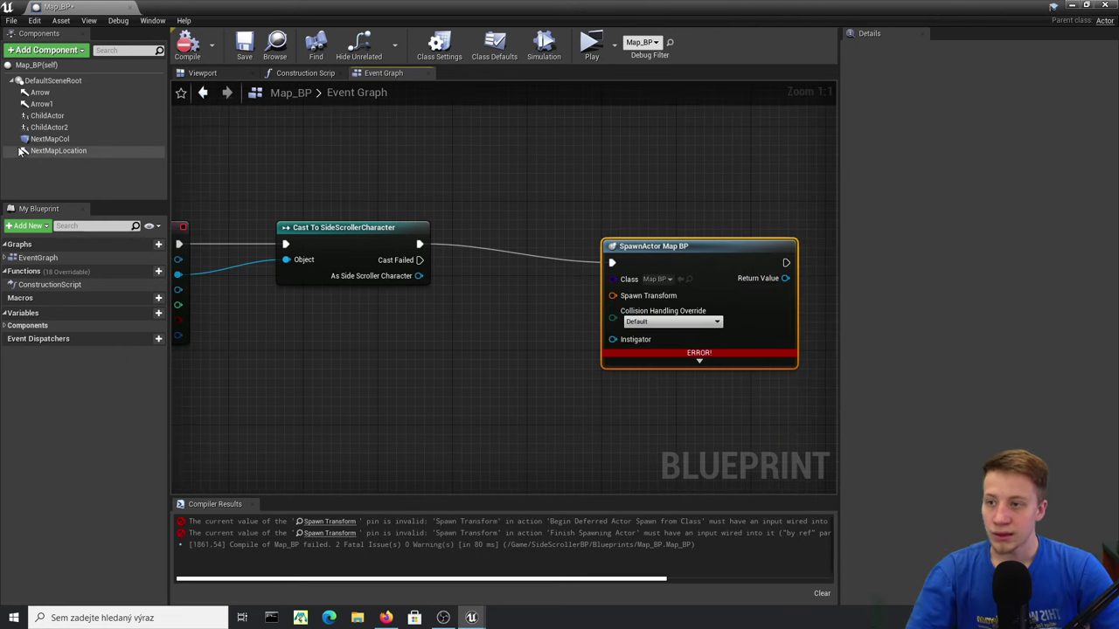
# - Feed the world transform of the NextMapLocation arrow into the Spawn Transform of the SpawnActor node
pyautogui.click(45, 153)
pyautogui.moveTo(45, 153); pyautogui.dragTo(332, 338)
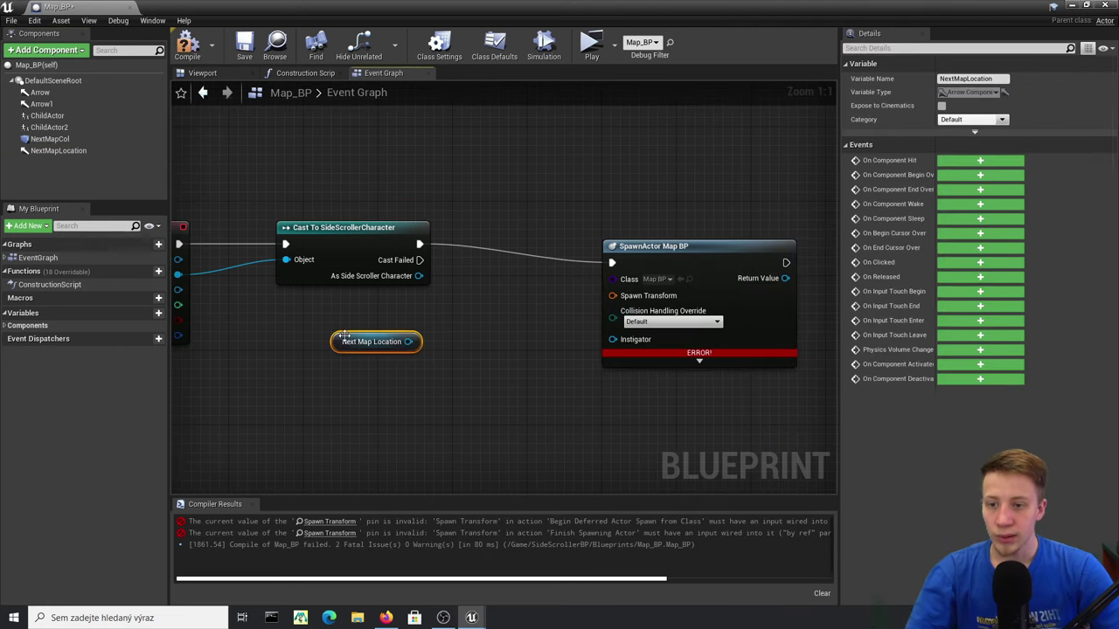
pyautogui.moveTo(406, 343); pyautogui.dragTo(467, 358)
pyautogui.write('get wp')
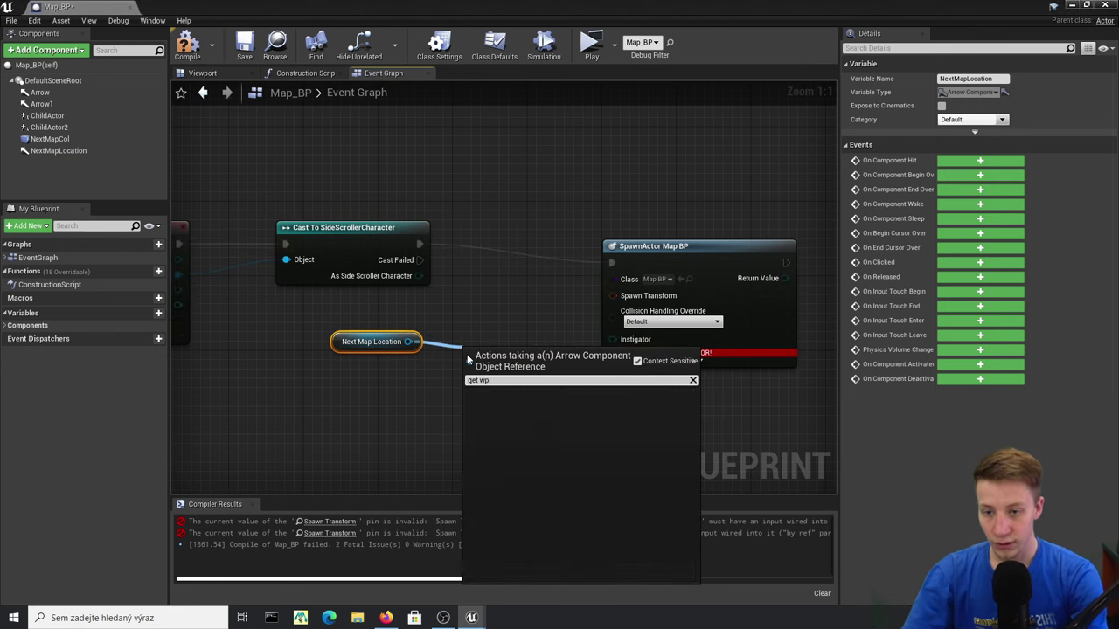
pyautogui.press('BackSpace')
pyautogui.write('or')
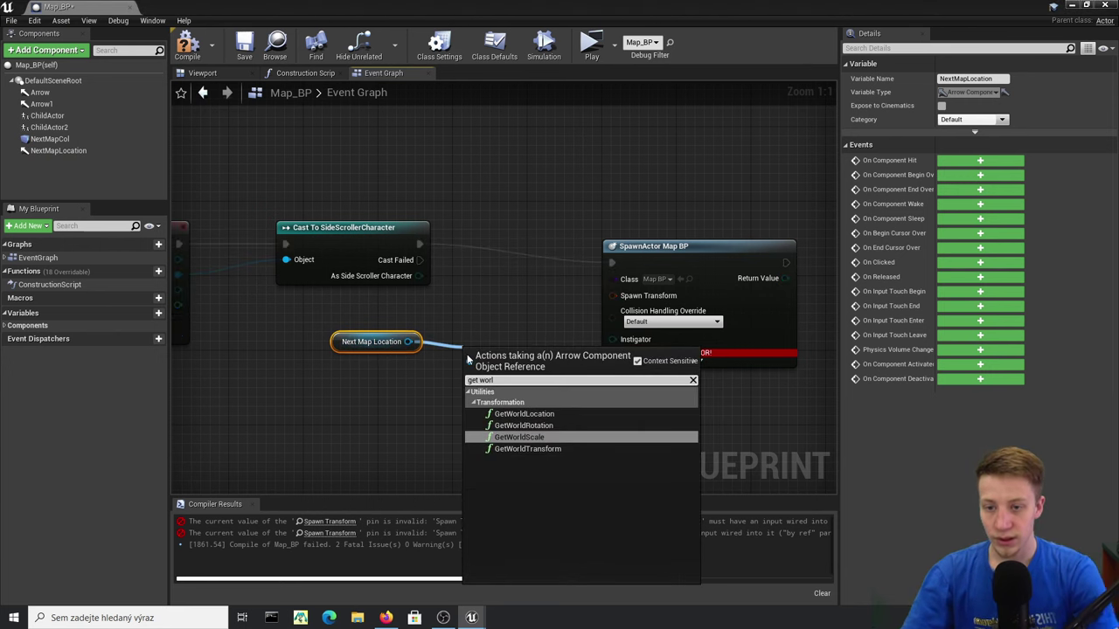
pyautogui.write('l')
pyautogui.click(527, 448)
pyautogui.moveTo(566, 385); pyautogui.dragTo(613, 296)
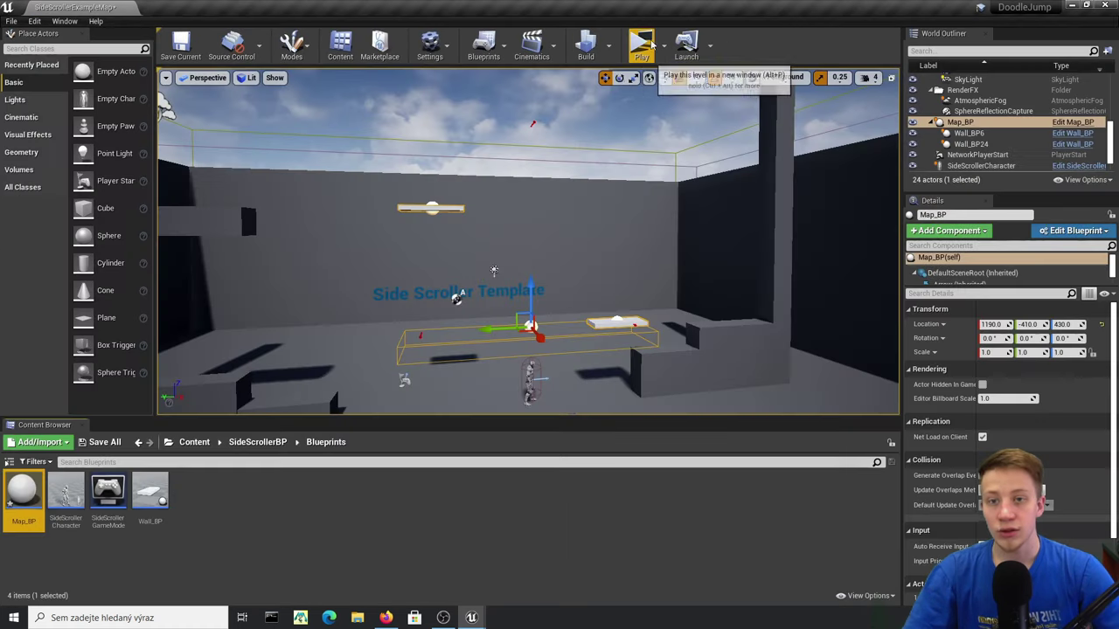
# - Save all modified content and play-test the level by jumping the character up the platforms
pyautogui.click(104, 441)
pyautogui.click(663, 413)
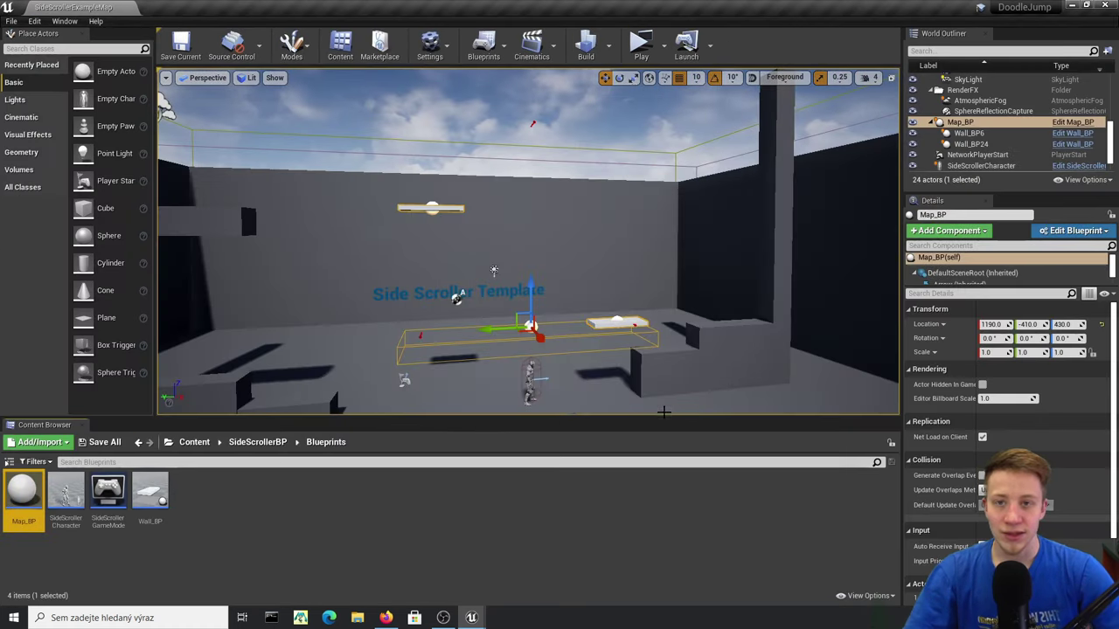
pyautogui.click(641, 46)
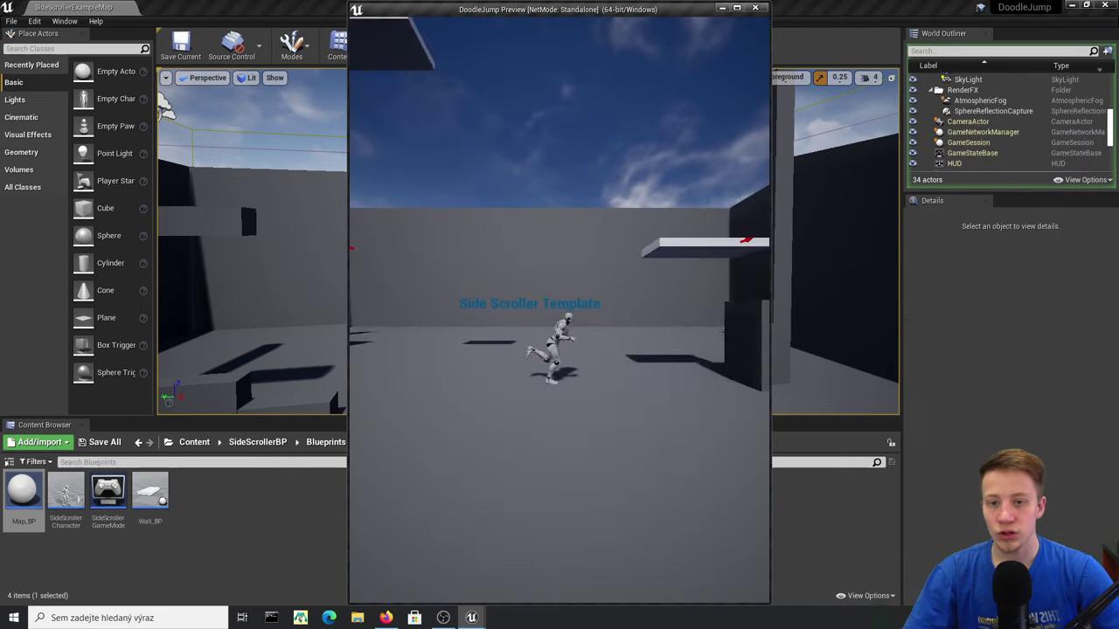
pyautogui.press('space')
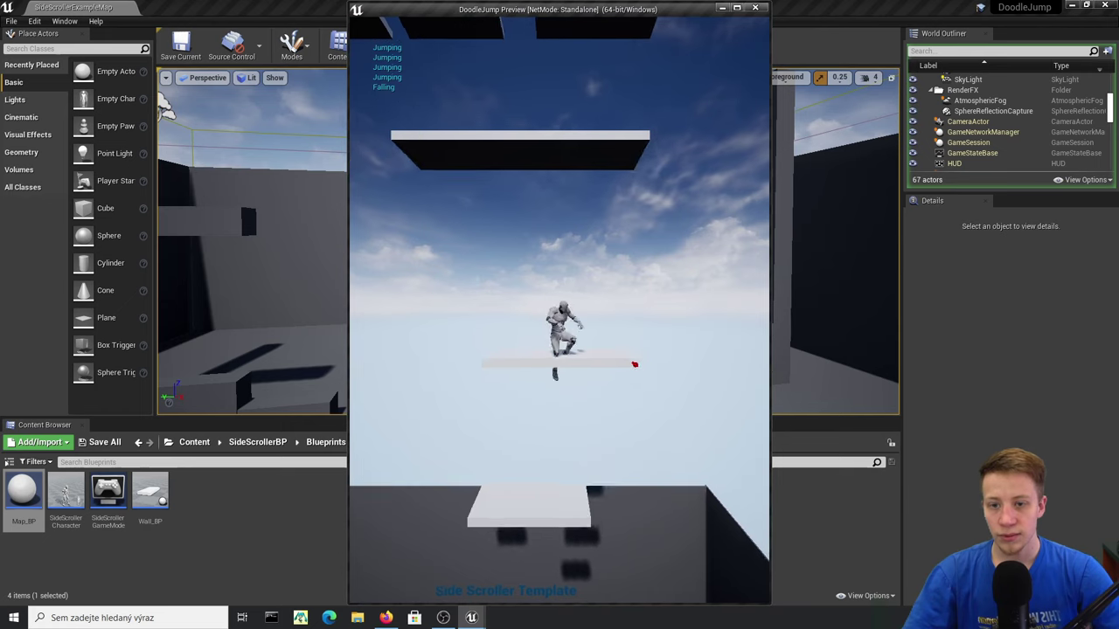
pyautogui.press('Escape')
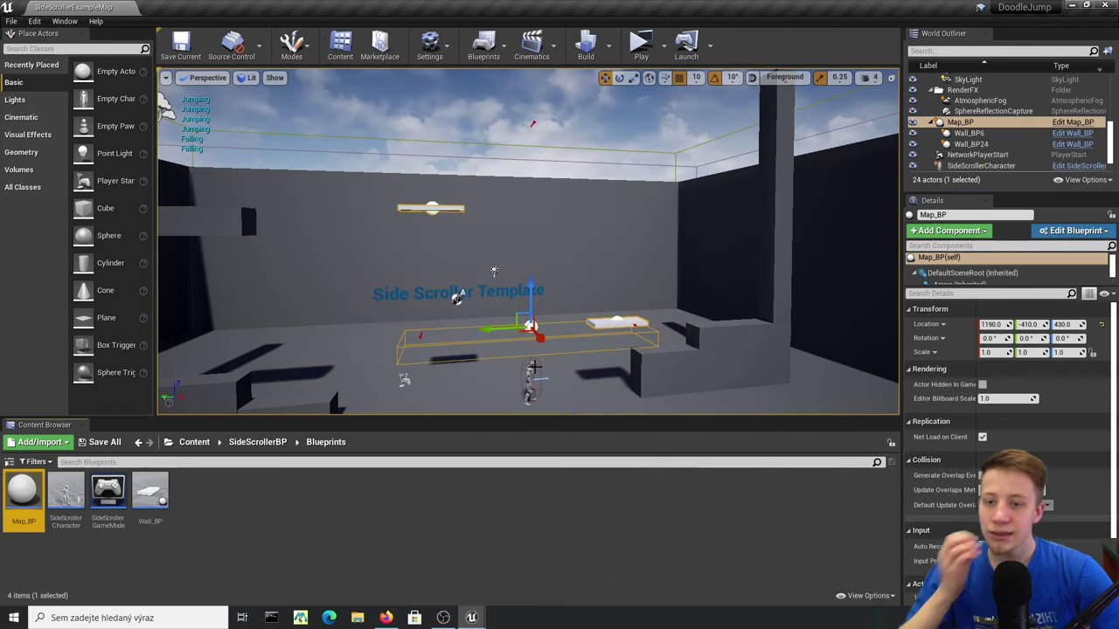
# - Insert a Do Once node between the NextMapCol overlap event and the Cast To SideScrollerCharacter node in Map_BP
pyautogui.click(1072, 123)
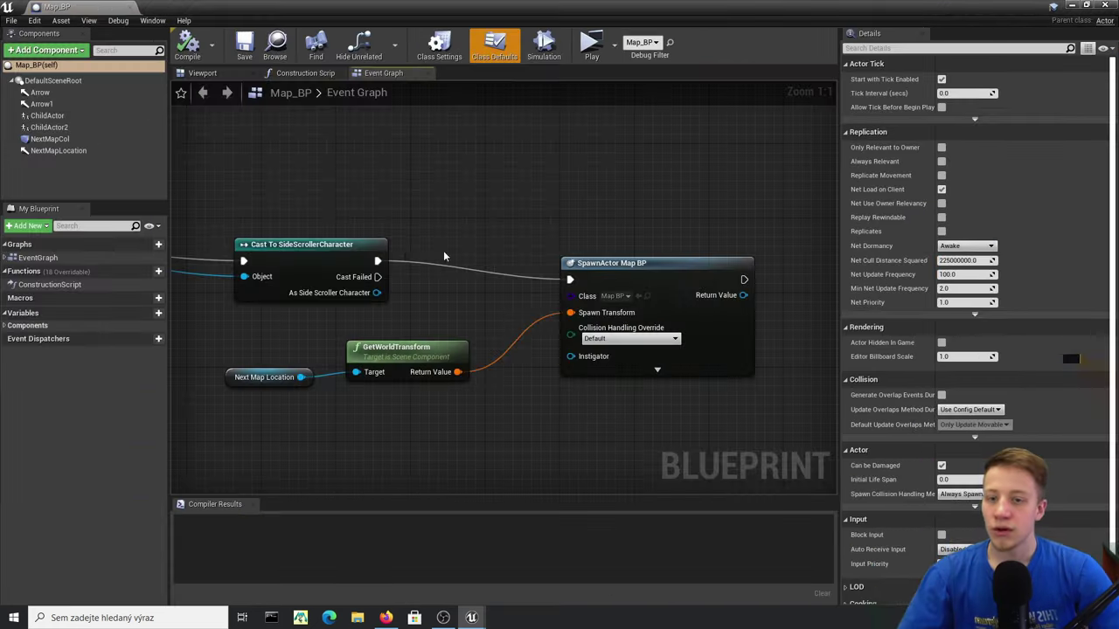
pyautogui.moveTo(385, 239); pyautogui.dragTo(571, 247, button='right')
pyautogui.moveTo(500, 266); pyautogui.dragTo(583, 276)
pyautogui.moveTo(320, 251); pyautogui.dragTo(359, 215)
pyautogui.write('do o')
pyautogui.press('Return')
# - Reroute the Other Actor wire beneath the Do Once node, align that node with the overlap event, and compile
pyautogui.doubleClick(350, 289)
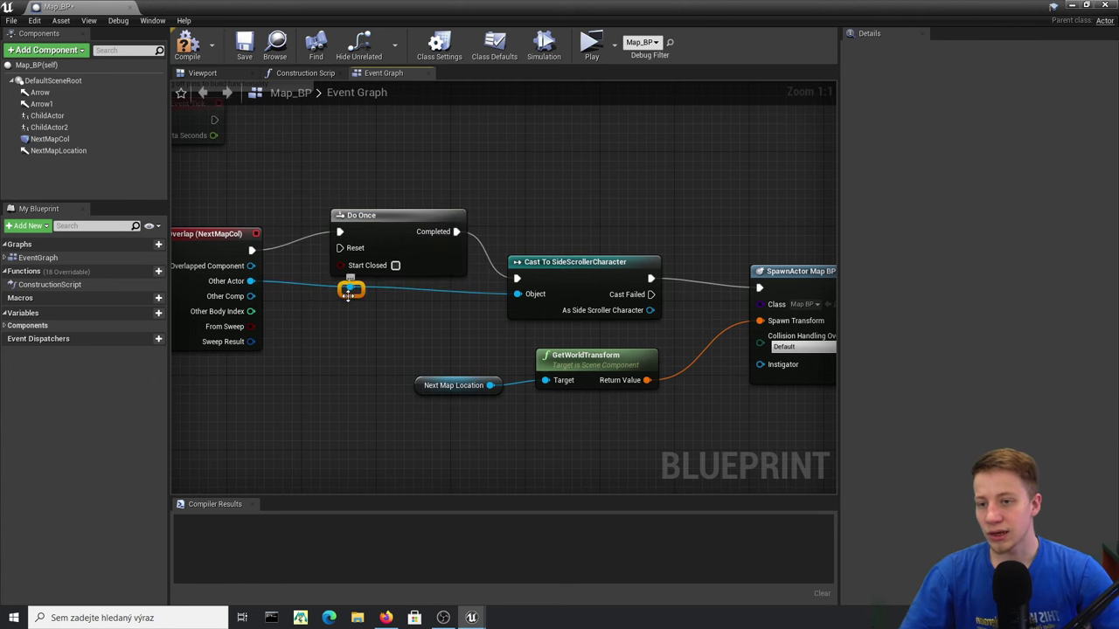
pyautogui.moveTo(395, 225); pyautogui.dragTo(398, 243)
pyautogui.click(185, 54)
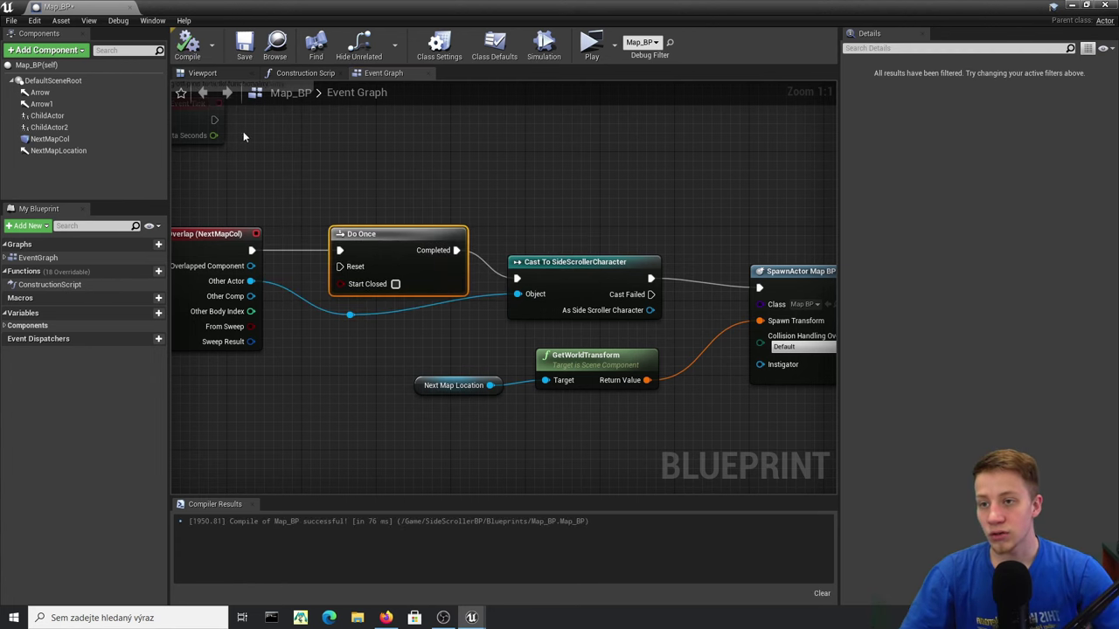
# - Recompile Map_BP and check its overlap logic and the platform placement in the blueprint preview
pyautogui.moveTo(486, 294); pyautogui.dragTo(641, 302, button='right')
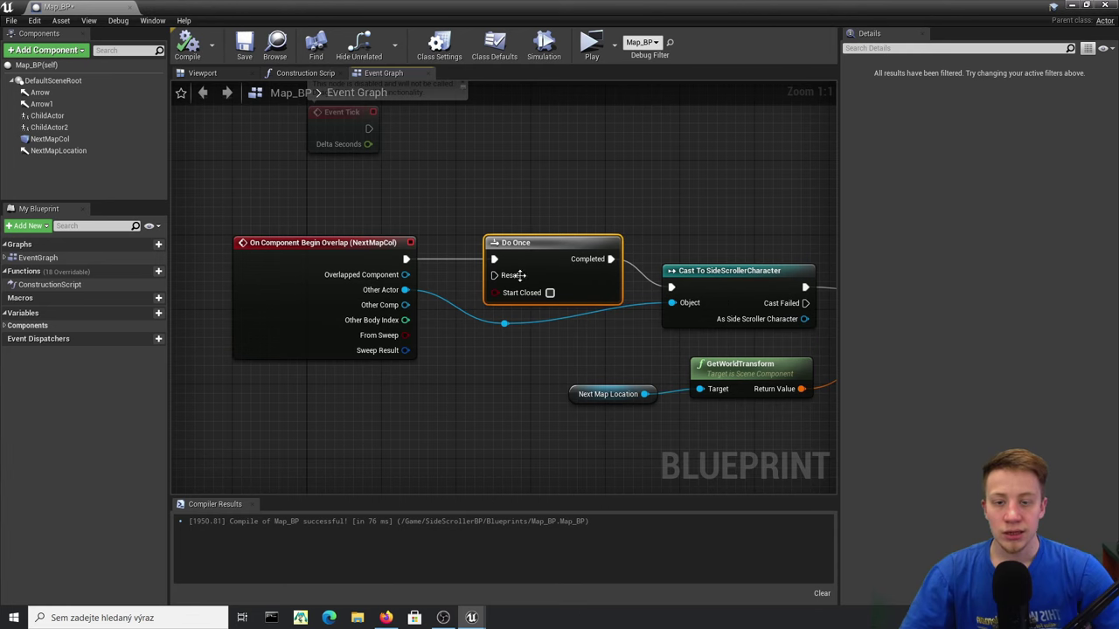
pyautogui.click(204, 74)
pyautogui.click(384, 74)
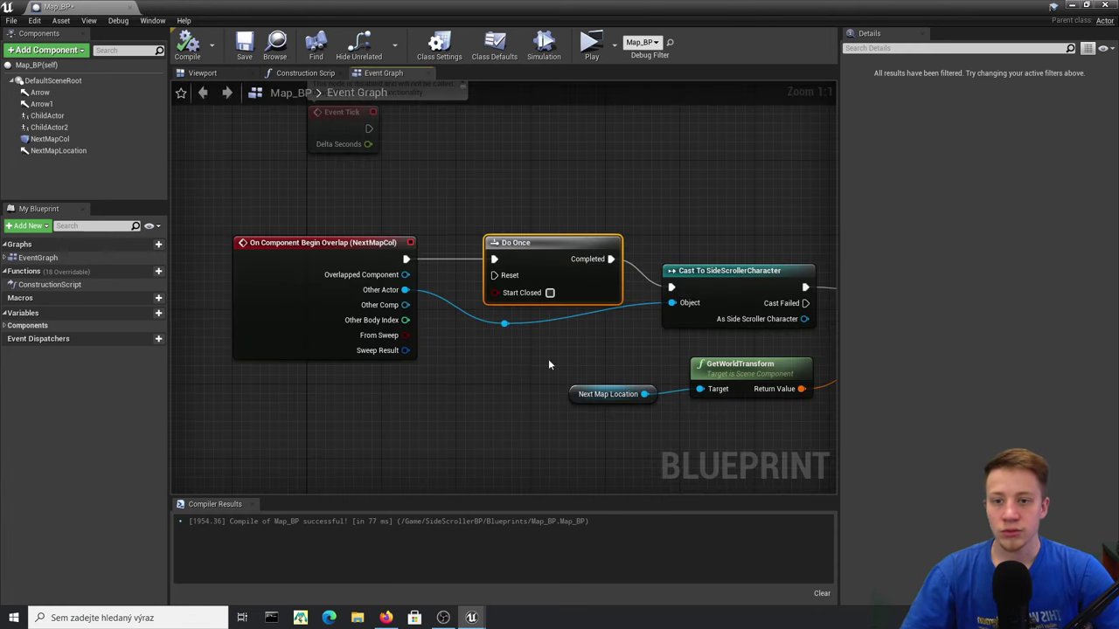
pyautogui.moveTo(680, 231); pyautogui.dragTo(574, 202, button='right')
pyautogui.click(206, 72)
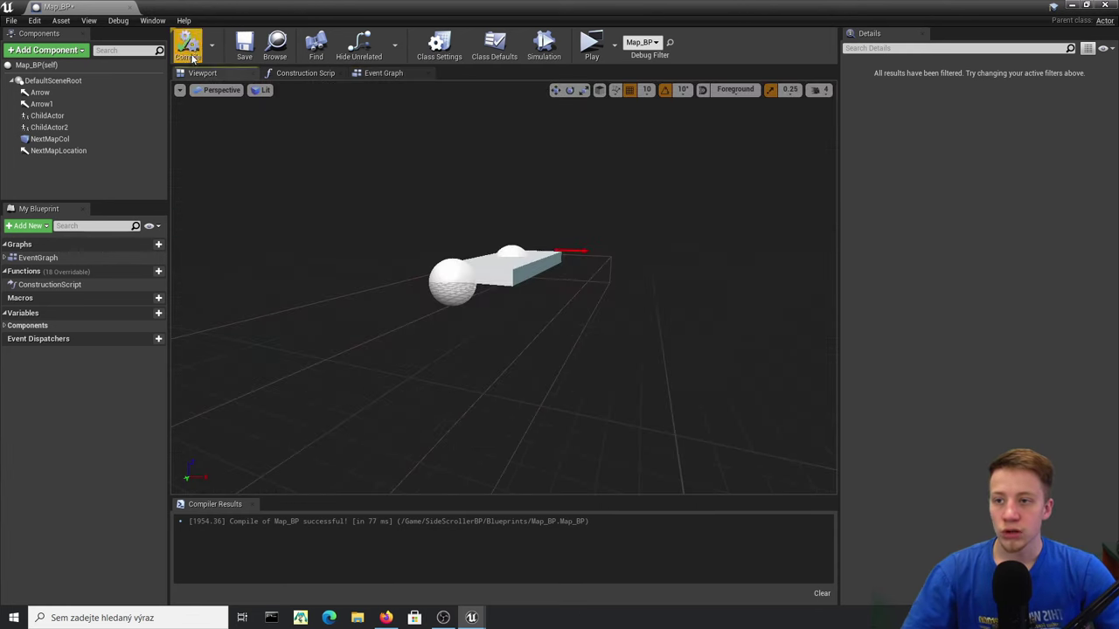
# - Return to the level and play-test it by running the character beneath the platforms
pyautogui.click(1071, 5)
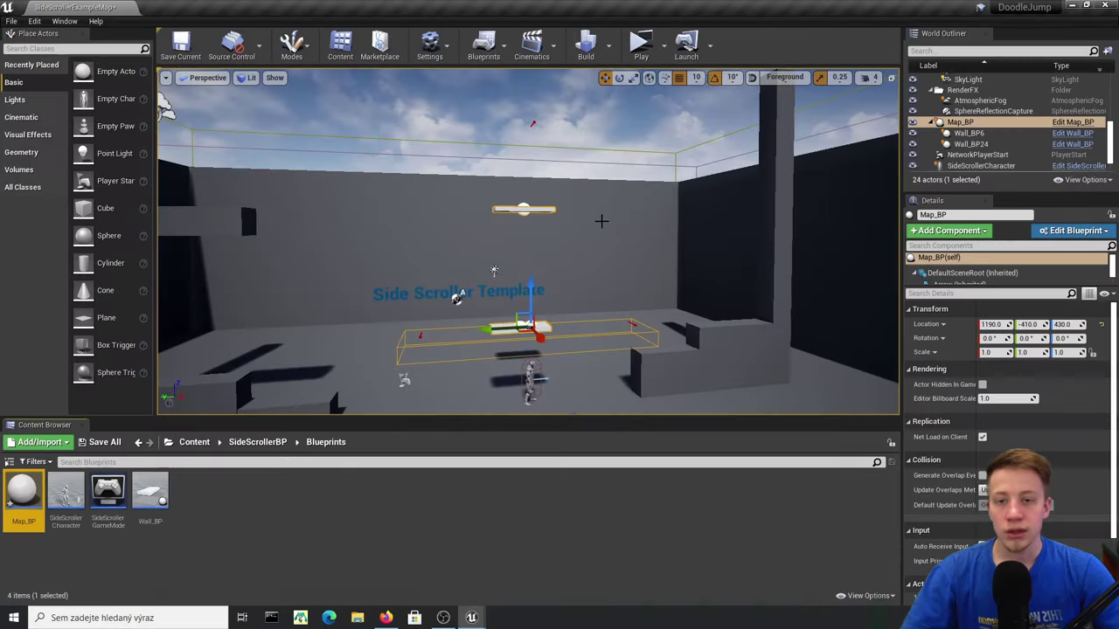
pyautogui.click(635, 52)
pyautogui.click(640, 46)
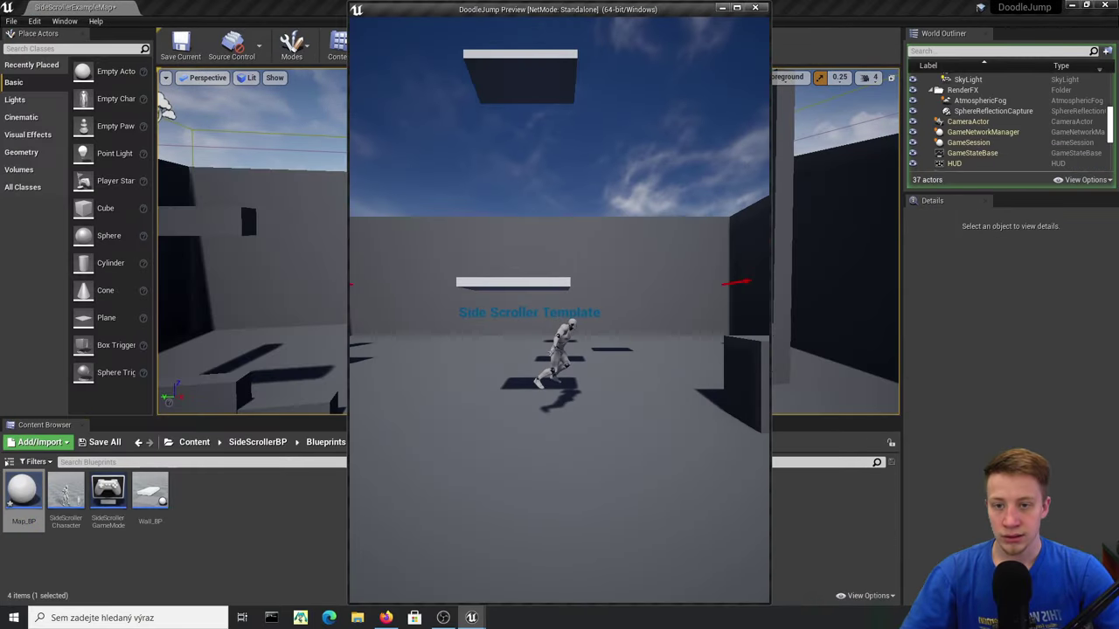
pyautogui.press('d')
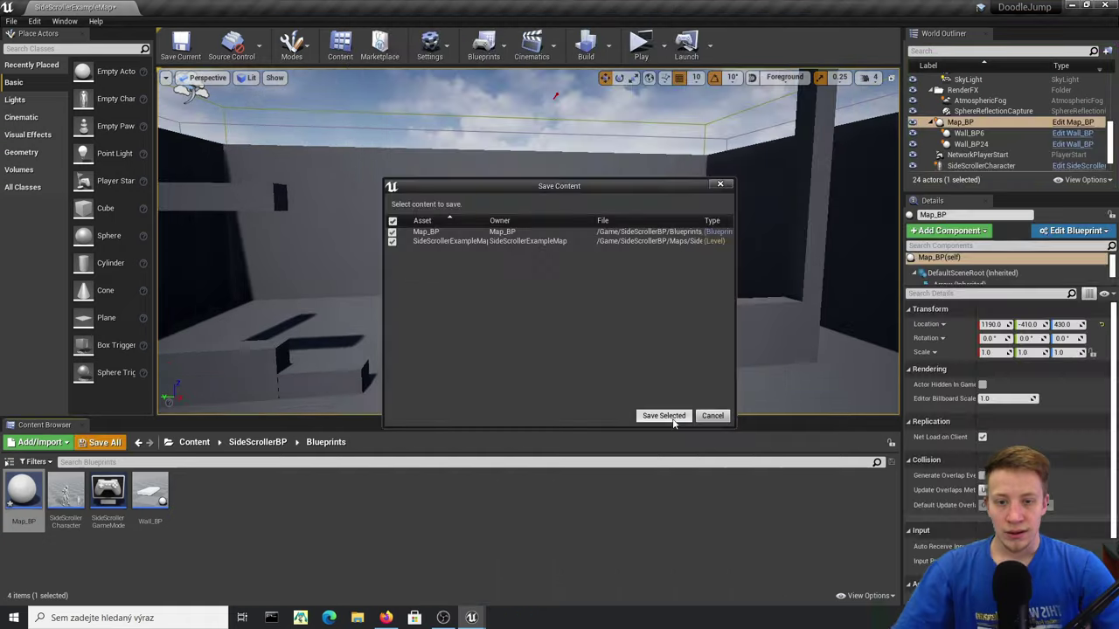
# - Save Map_BP and SideScrollerExampleMap, and play-test jumping up through the spawned platforms
pyautogui.click(664, 416)
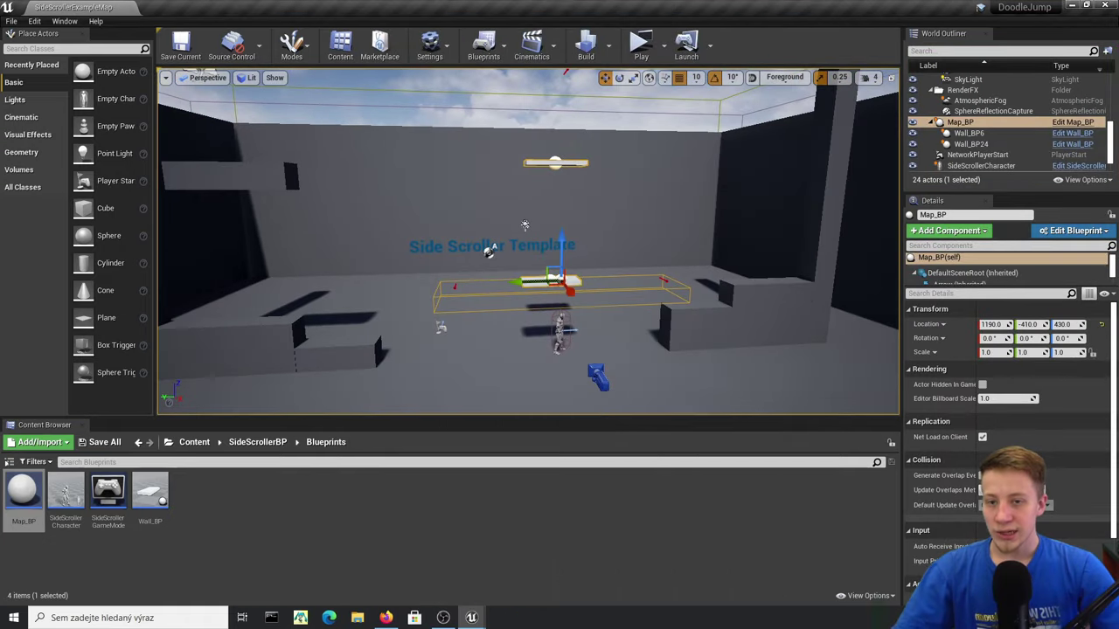
pyautogui.hotkey('alt', 'p')
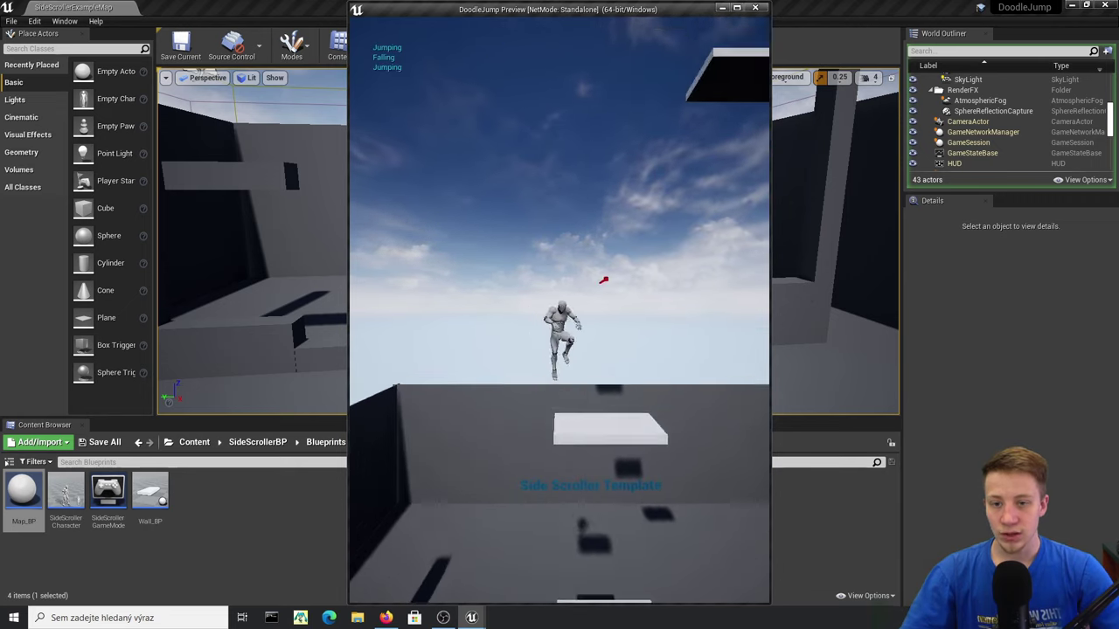
pyautogui.press('Escape')
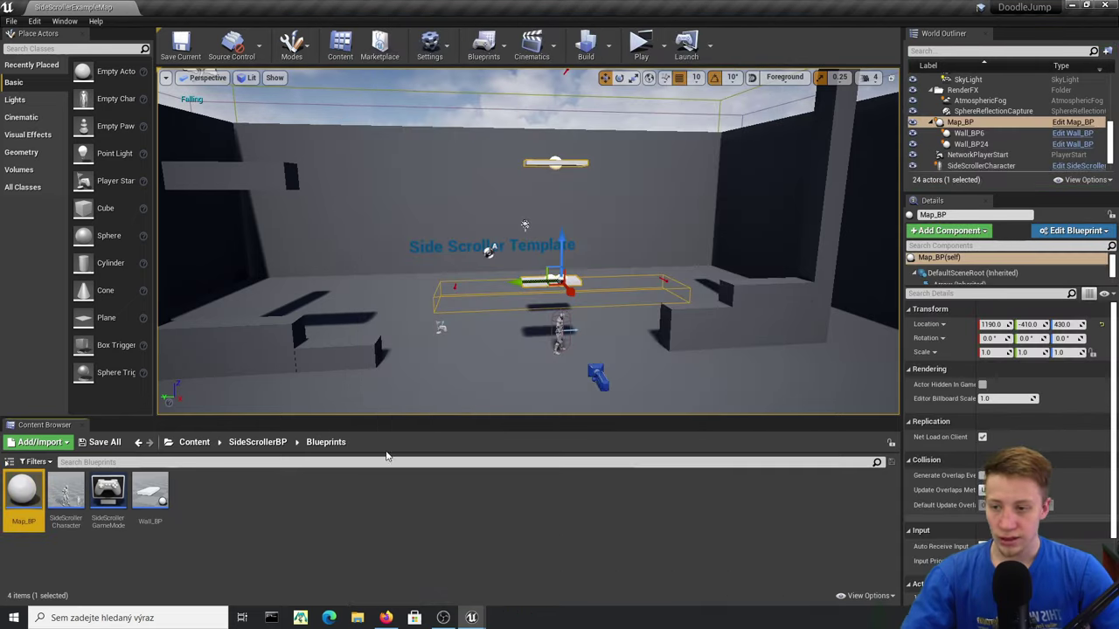
# - Create an Actor blueprint class named Camera_BP in the Blueprints folder and open it for editing
pyautogui.rightClick(249, 505)
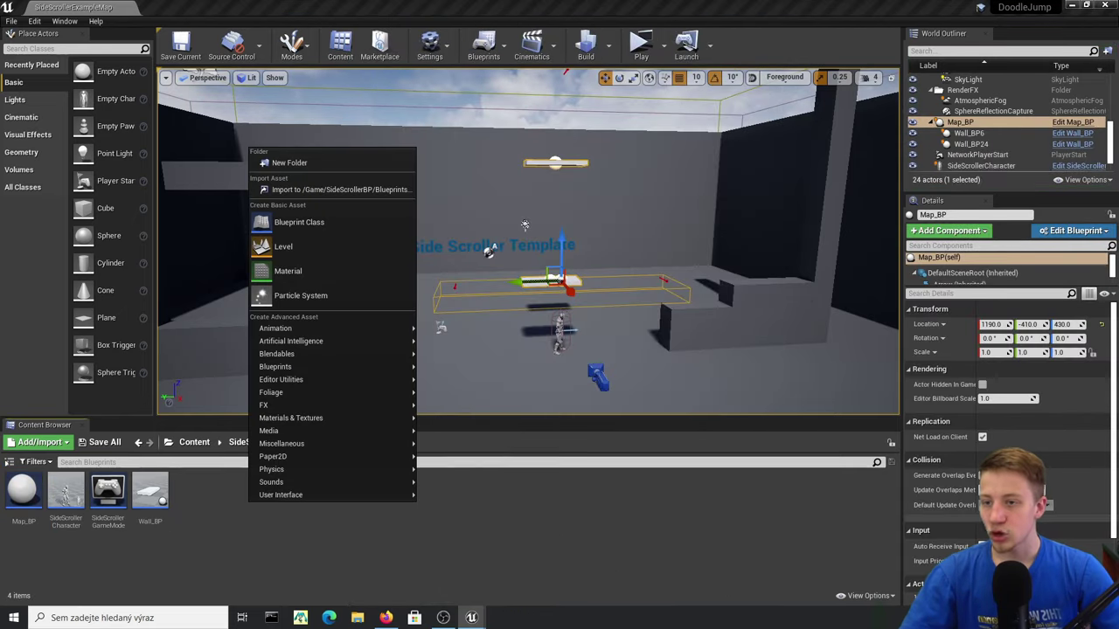
pyautogui.click(323, 216)
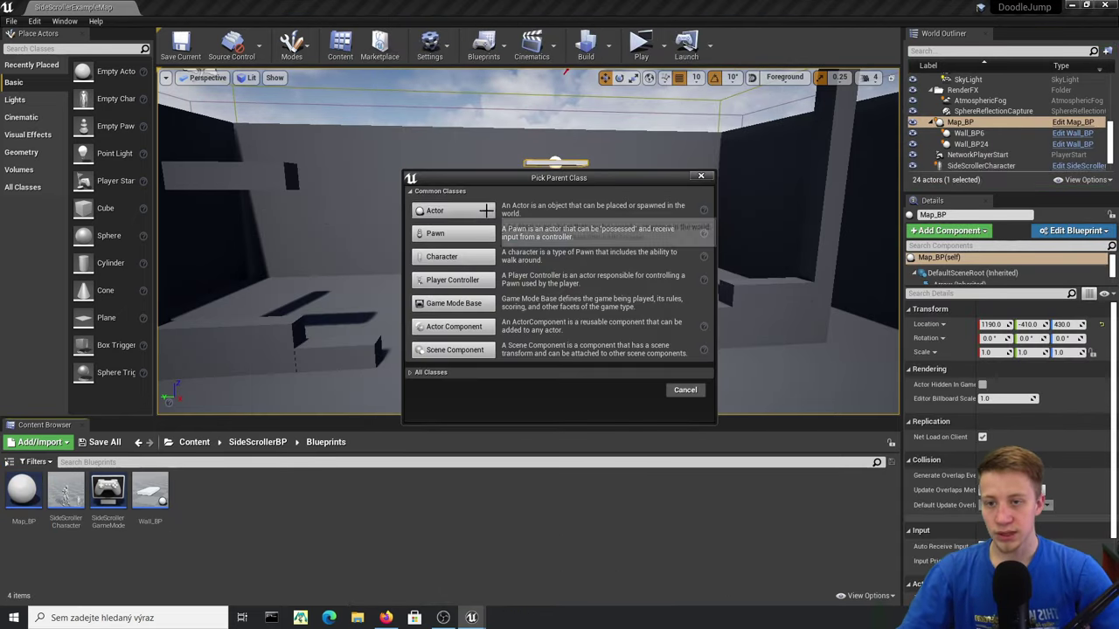
pyautogui.click(454, 210)
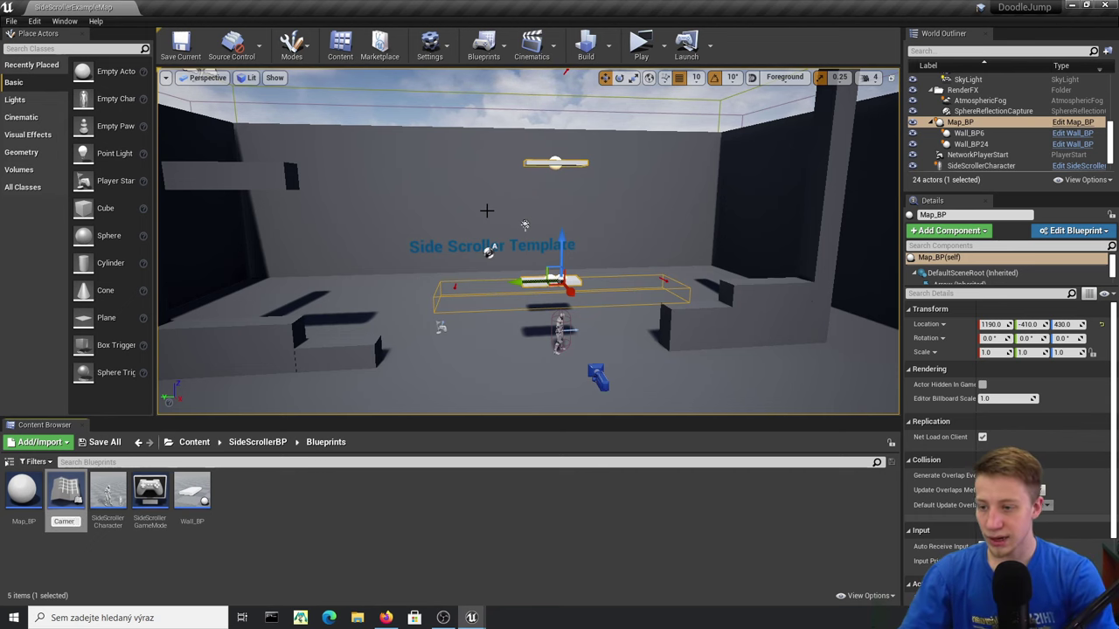
pyautogui.press('Return')
pyautogui.press('Return')
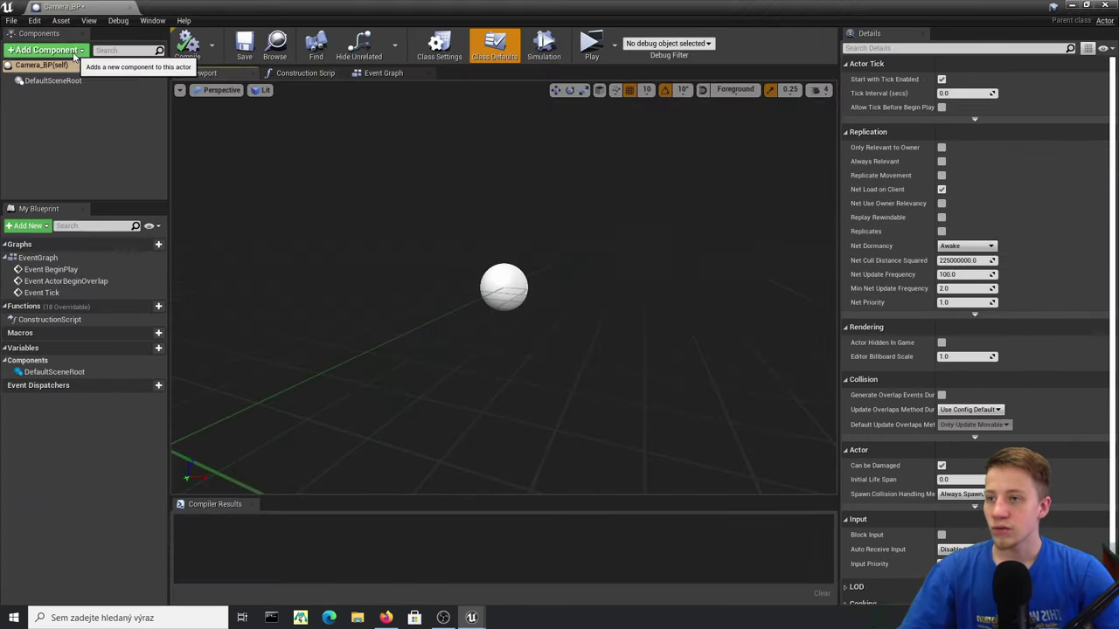
# - Add a Camera component to Camera_BP and place an instance of the blueprint in the level
pyautogui.click(75, 52)
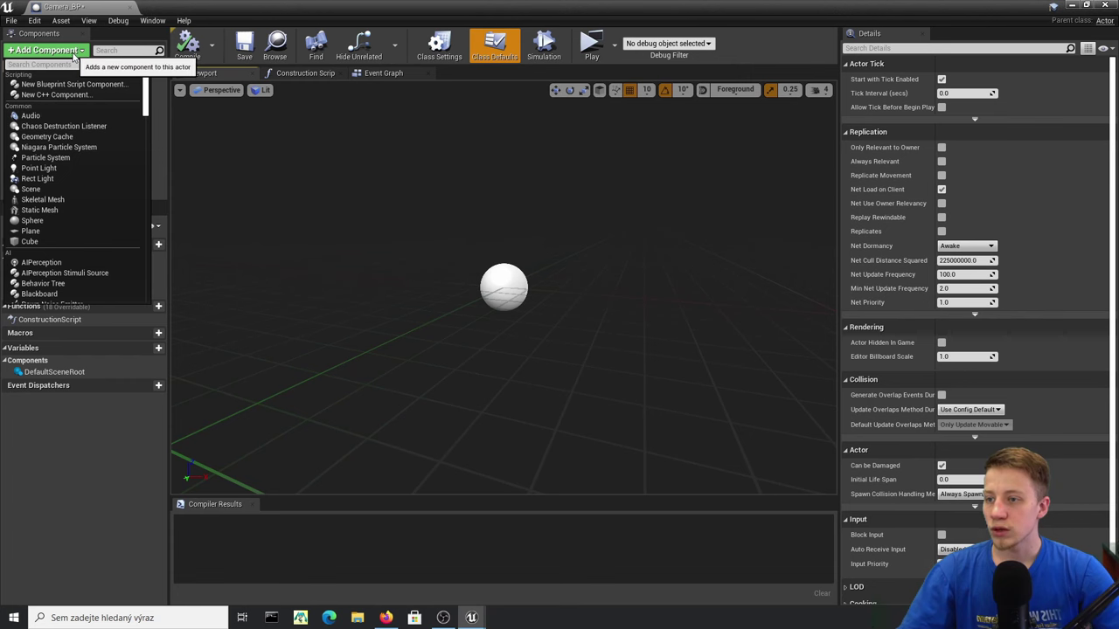
pyautogui.write('camera')
pyautogui.press('Return')
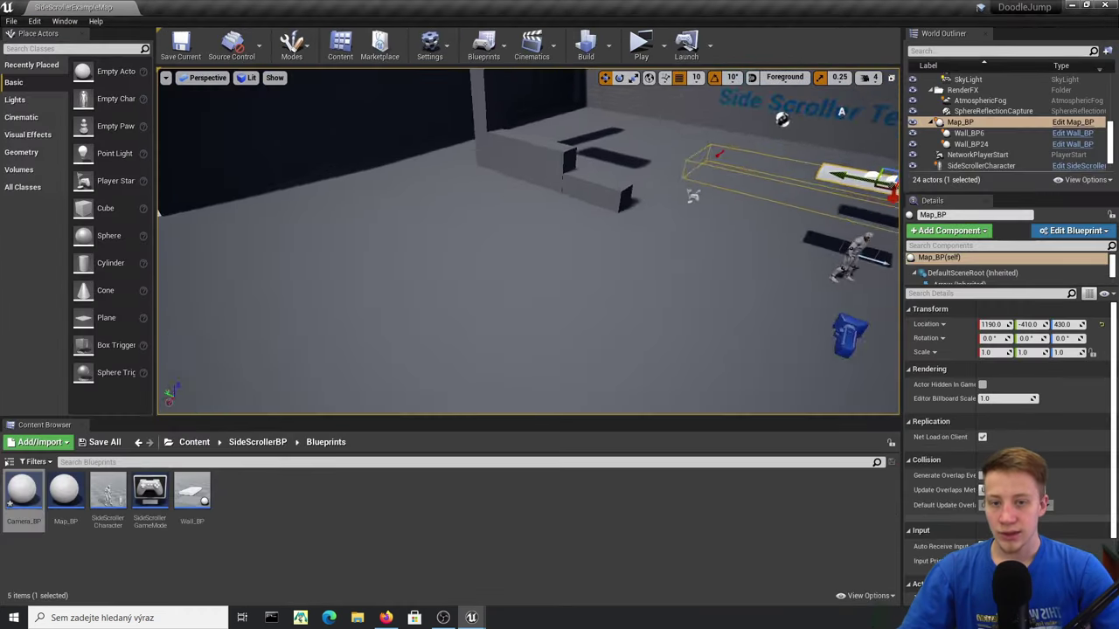
pyautogui.moveTo(537, 380)
pyautogui.mouseDown(button='right')
pyautogui.moveTo(490, 381)
pyautogui.moveTo(463, 398)
pyautogui.moveTo(537, 379)
pyautogui.mouseUp(button='right')
pyautogui.moveTo(24, 494); pyautogui.dragTo(431, 268)
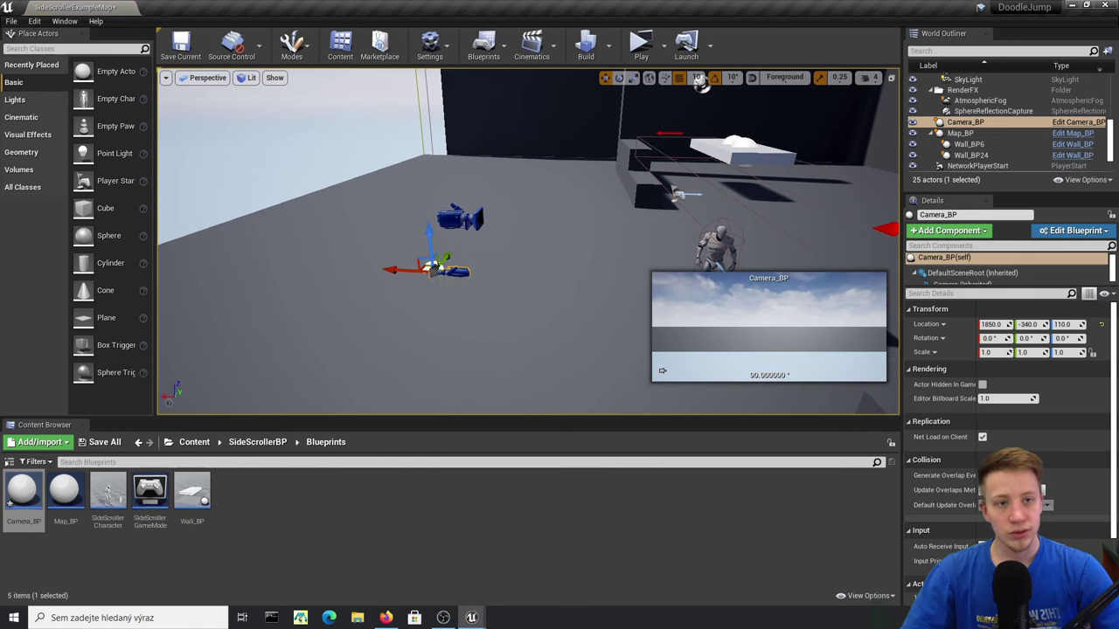
# - Rotate the Camera component in Camera_BP to -180 degrees on Z and compile the blueprint
pyautogui.click(1075, 123)
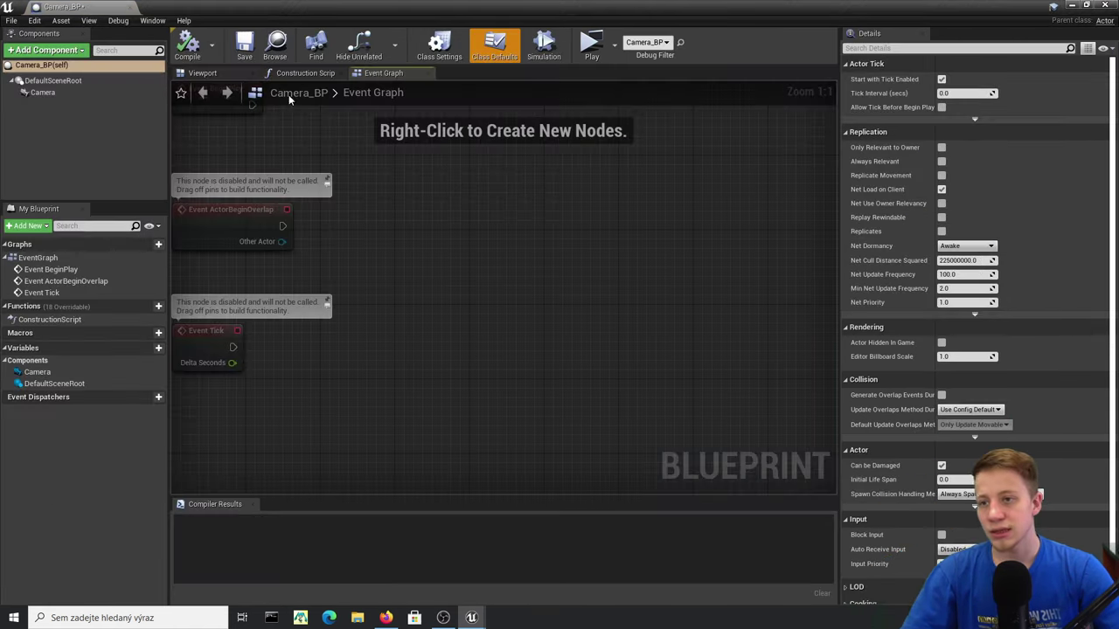
pyautogui.click(206, 73)
pyautogui.click(454, 286)
pyautogui.moveTo(455, 286); pyautogui.dragTo(486, 298, button='right')
pyautogui.scroll(-5, 454, 286)
pyautogui.press('e')
pyautogui.moveTo(496, 300); pyautogui.dragTo(400, 292)
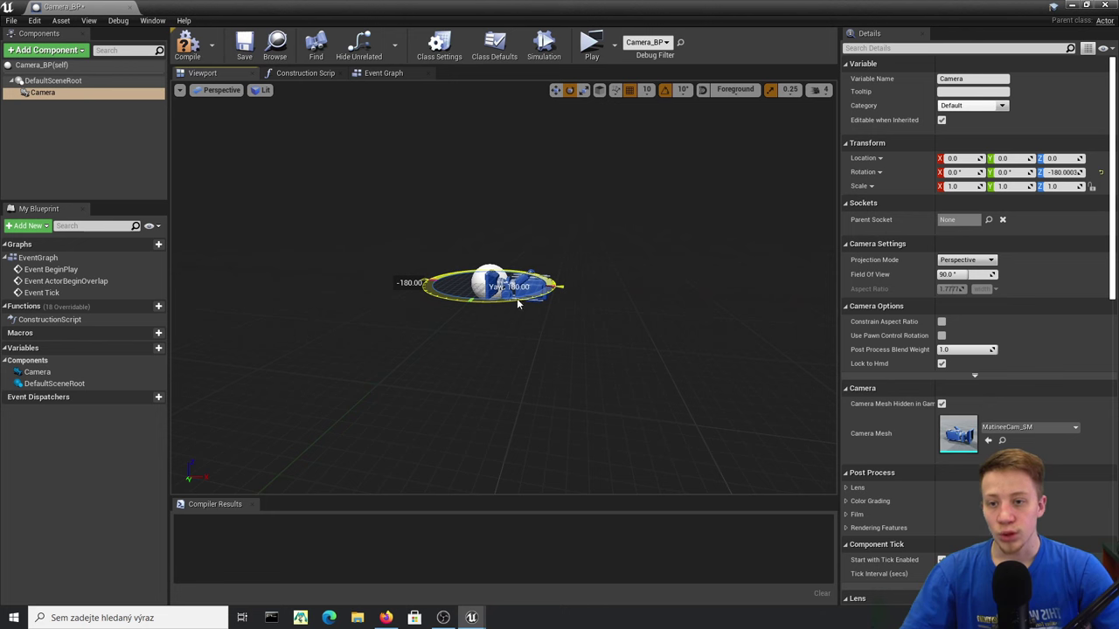
pyautogui.moveTo(402, 289); pyautogui.dragTo(402, 289)
pyautogui.click(187, 43)
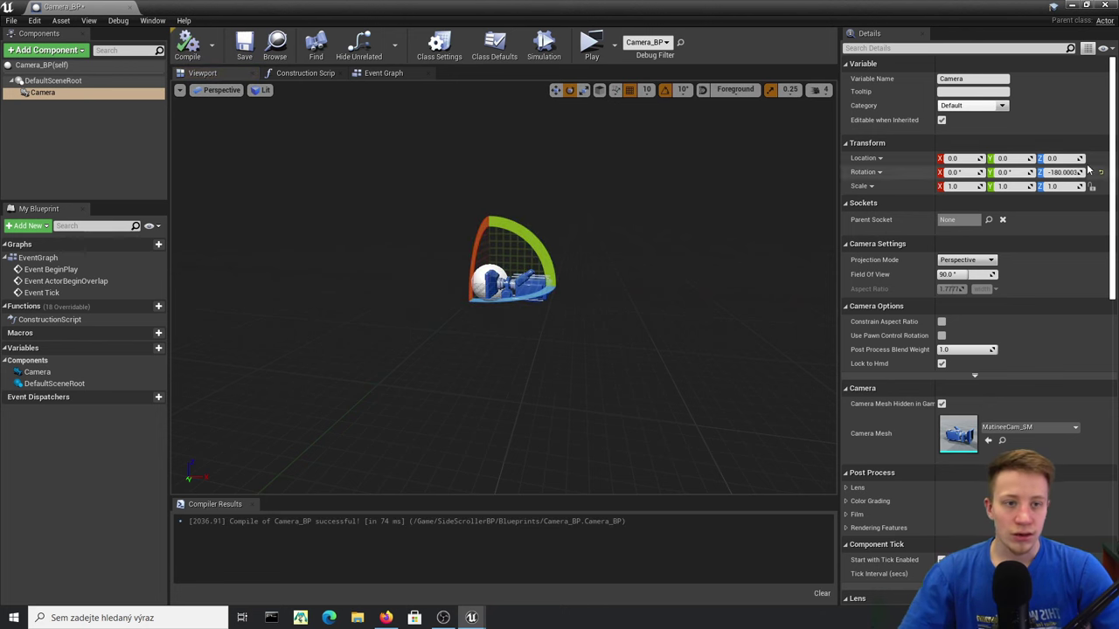
pyautogui.click(1062, 172)
pyautogui.write('-180')
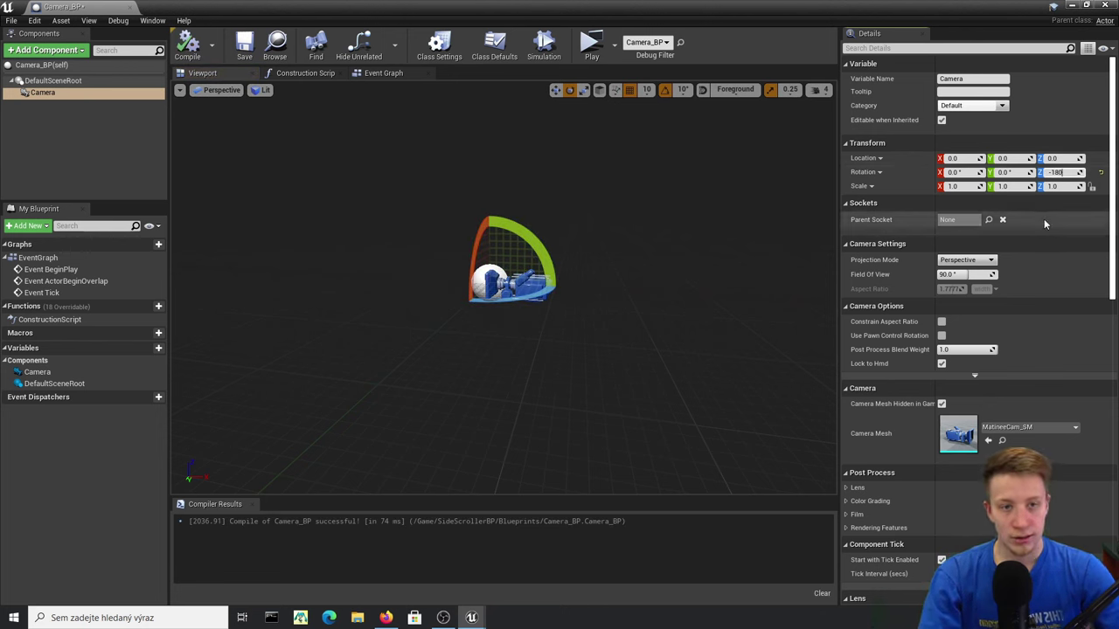
pyautogui.click(187, 44)
# - Move the Camera_BP instance in the level to X 1870 and Z 250
pyautogui.doubleClick(437, 7)
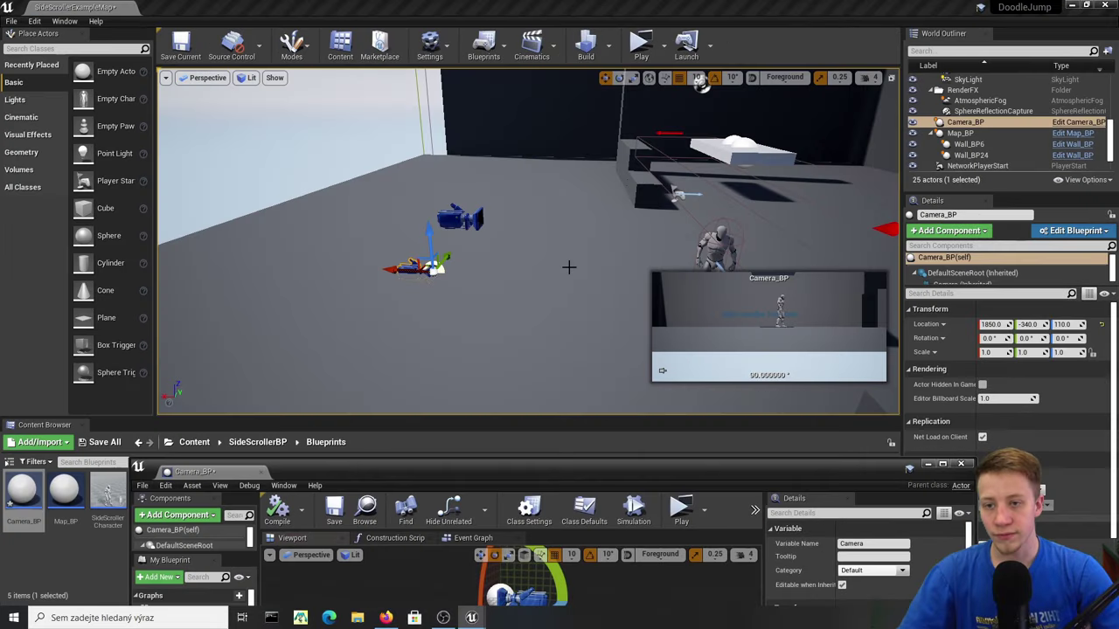
pyautogui.moveTo(431, 232); pyautogui.dragTo(440, 173)
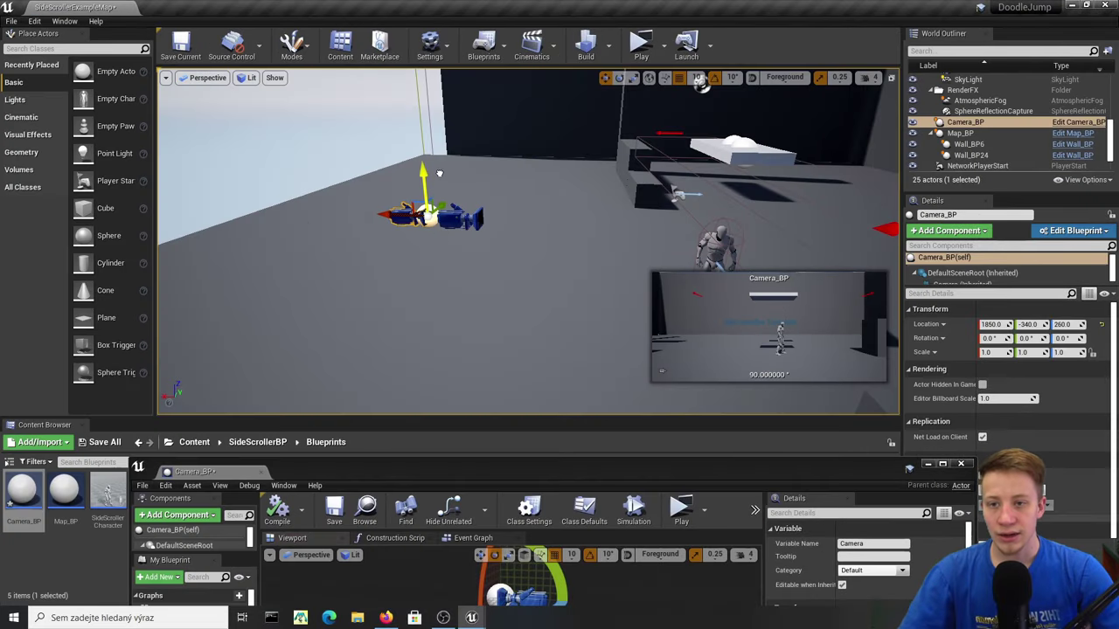
pyautogui.moveTo(386, 220); pyautogui.dragTo(381, 217)
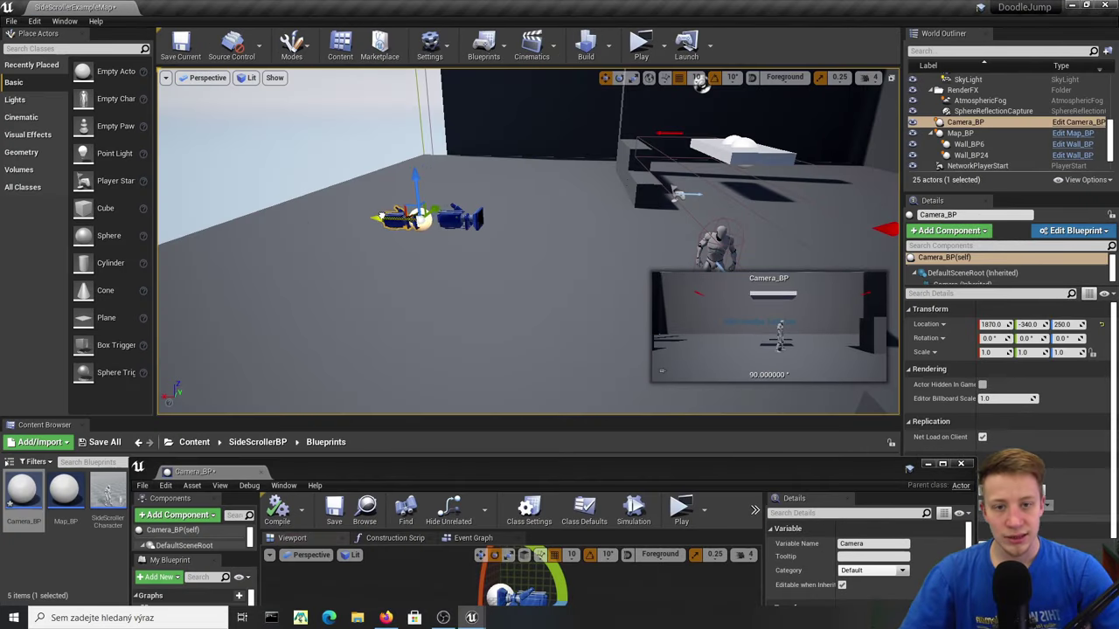
# - Add a Get Player Controller node to Camera_BP's event graph
pyautogui.press('super+Up')
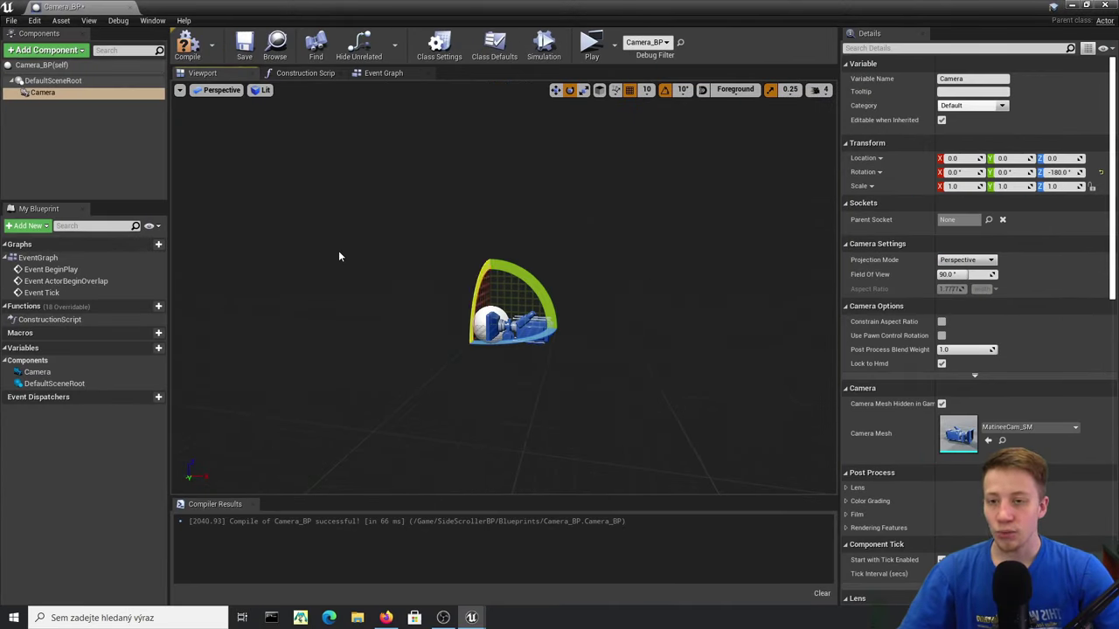
pyautogui.click(385, 73)
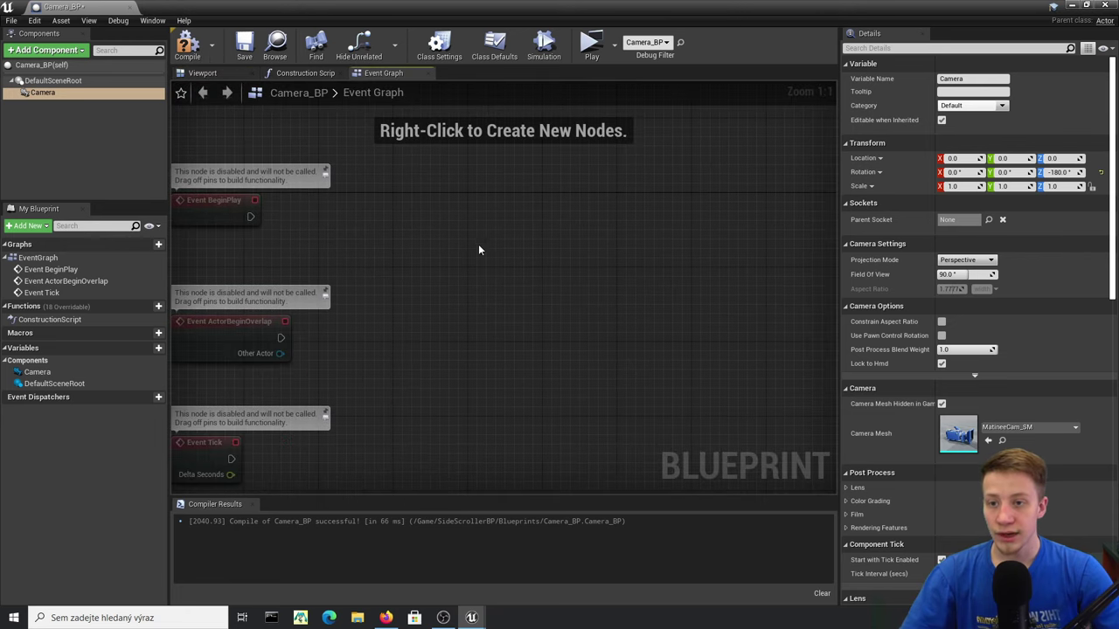
pyautogui.rightClick(458, 227)
pyautogui.write('g')
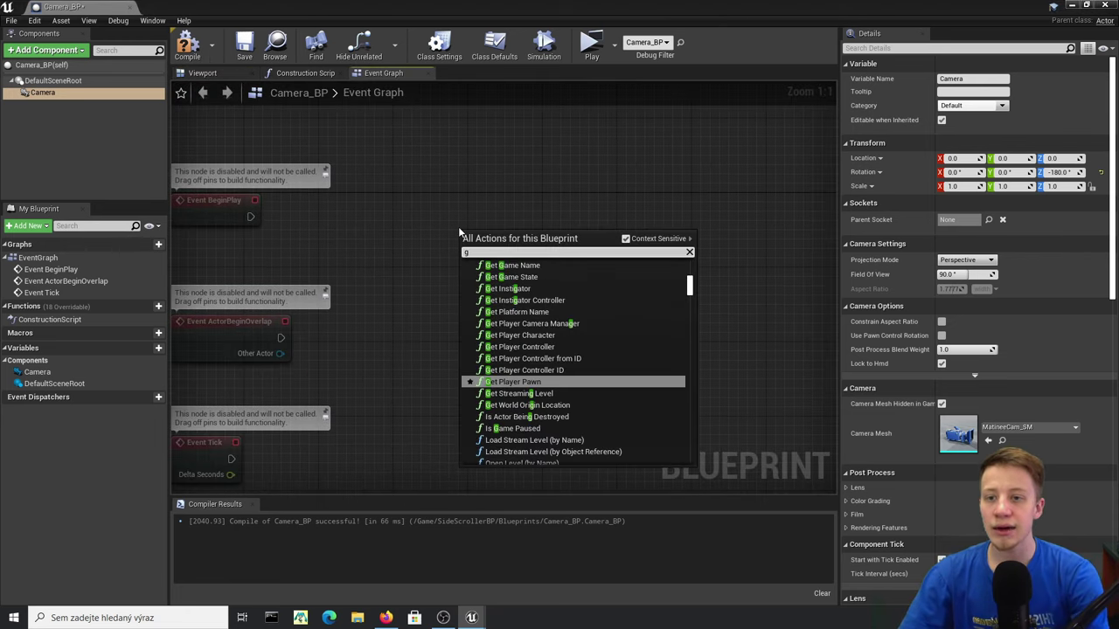
pyautogui.press('BackSpace')
pyautogui.write('get player')
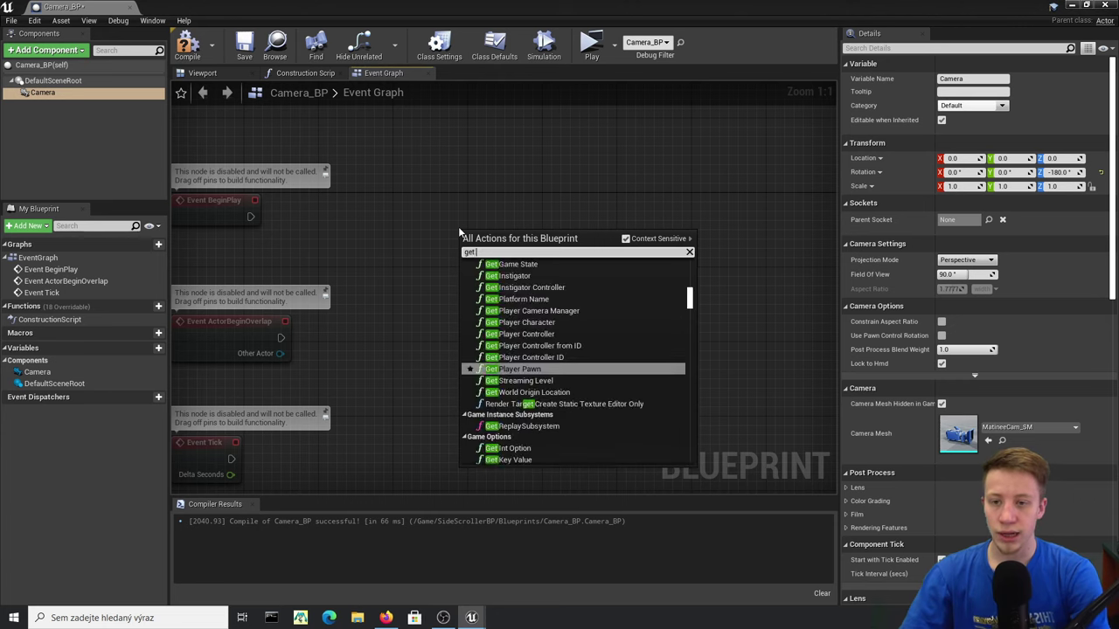
pyautogui.press('Up')
pyautogui.press('Up')
pyautogui.press('Up')
pyautogui.press('Return')
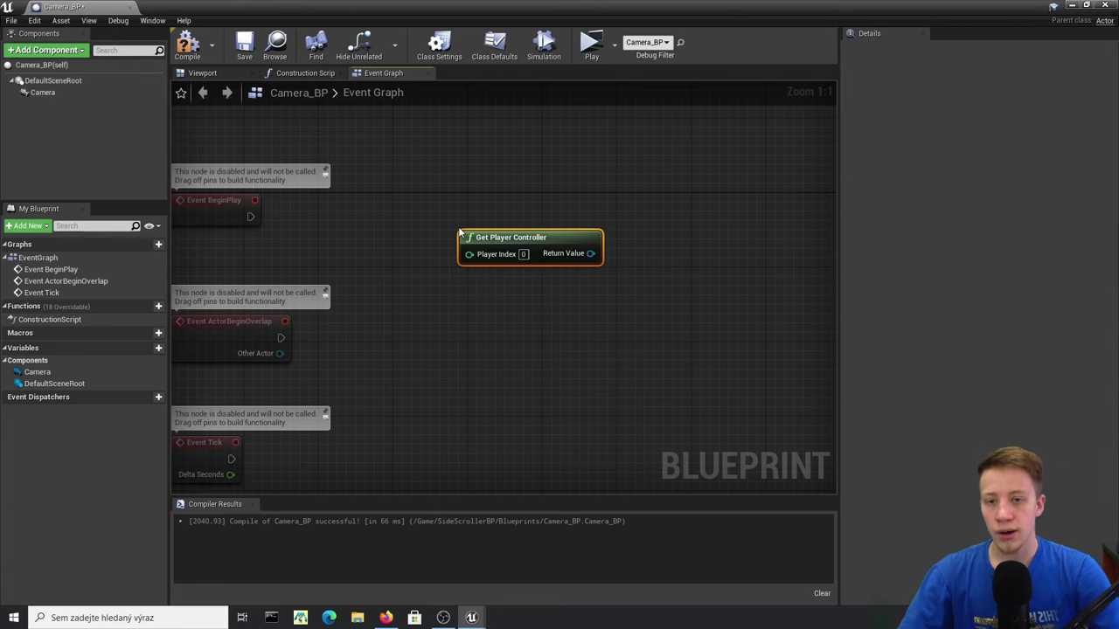
# - Add a Set View Target with Blend node targeting the Get Player Controller return value
pyautogui.moveTo(465, 240); pyautogui.dragTo(545, 248)
pyautogui.write('set view')
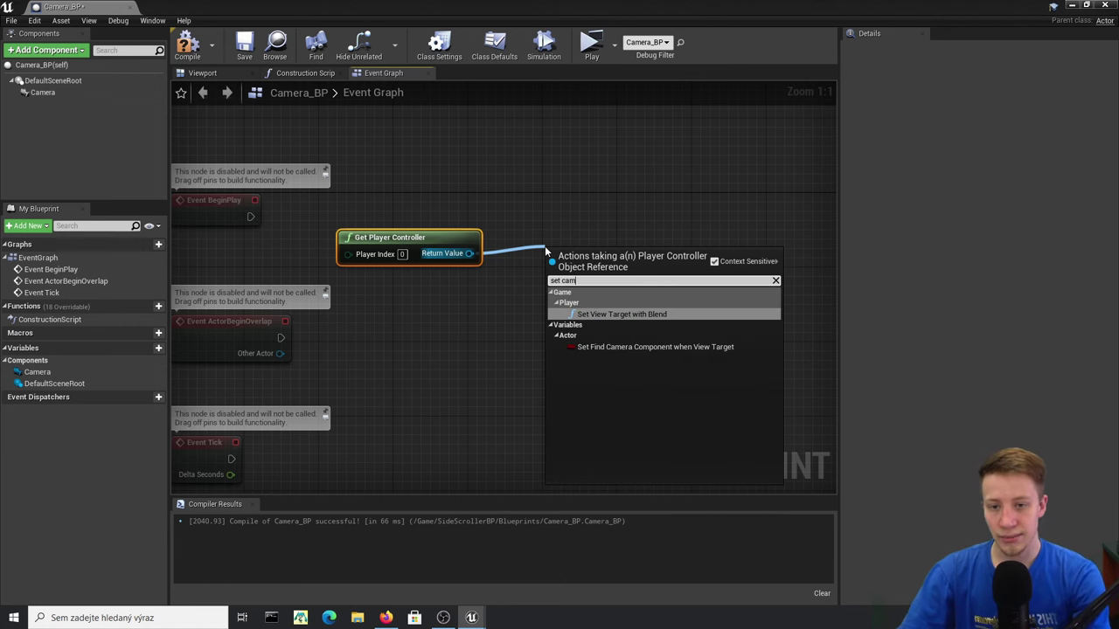
pyautogui.press('Return')
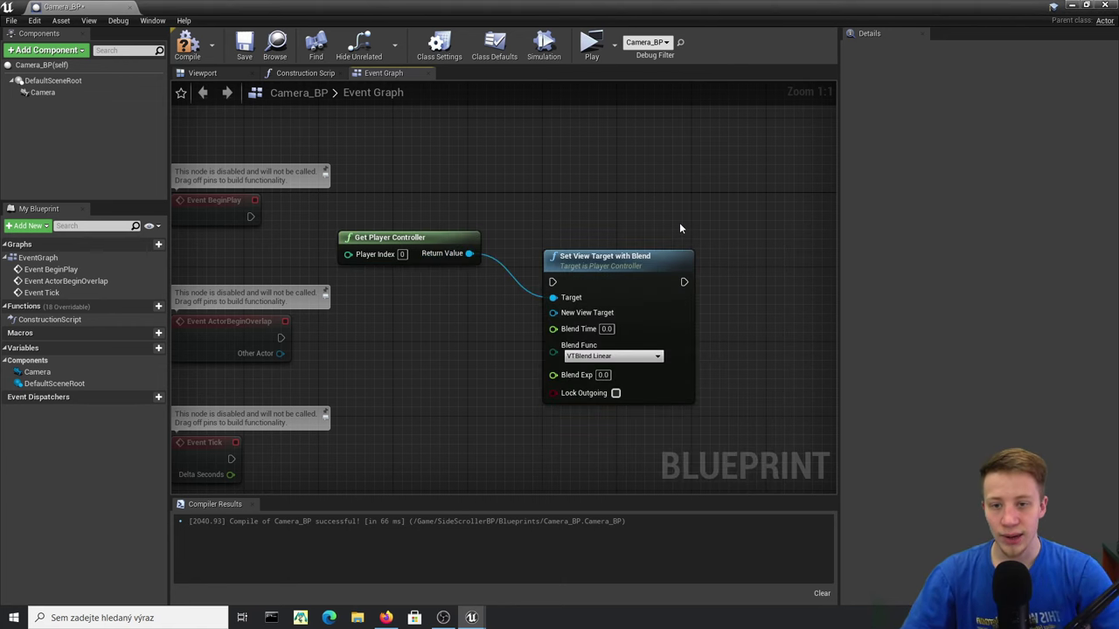
# - Connect Event BeginPlay to Set View Target with Blend, tidy the node layout and compile Camera_BP
pyautogui.moveTo(689, 207); pyautogui.dragTo(688, 201)
pyautogui.moveTo(645, 253); pyautogui.dragTo(665, 196)
pyautogui.moveTo(490, 199); pyautogui.dragTo(599, 215, button='right')
pyautogui.moveTo(361, 239); pyautogui.dragTo(509, 205)
pyautogui.moveTo(673, 230); pyautogui.dragTo(682, 241)
pyautogui.moveTo(699, 323); pyautogui.dragTo(534, 300, button='right')
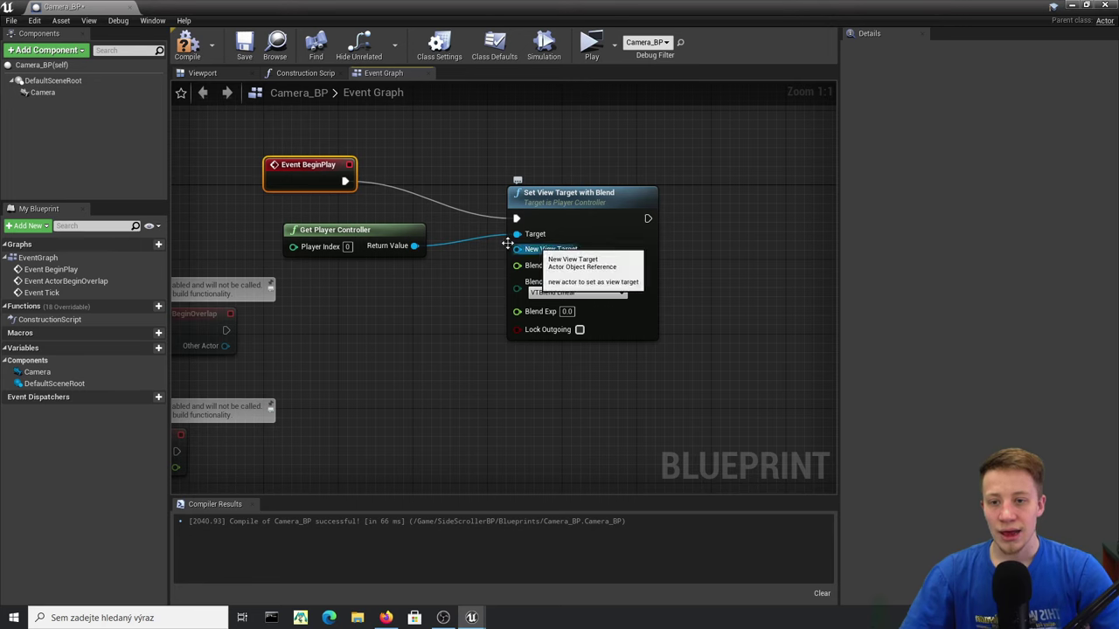
pyautogui.moveTo(577, 214); pyautogui.dragTo(590, 223)
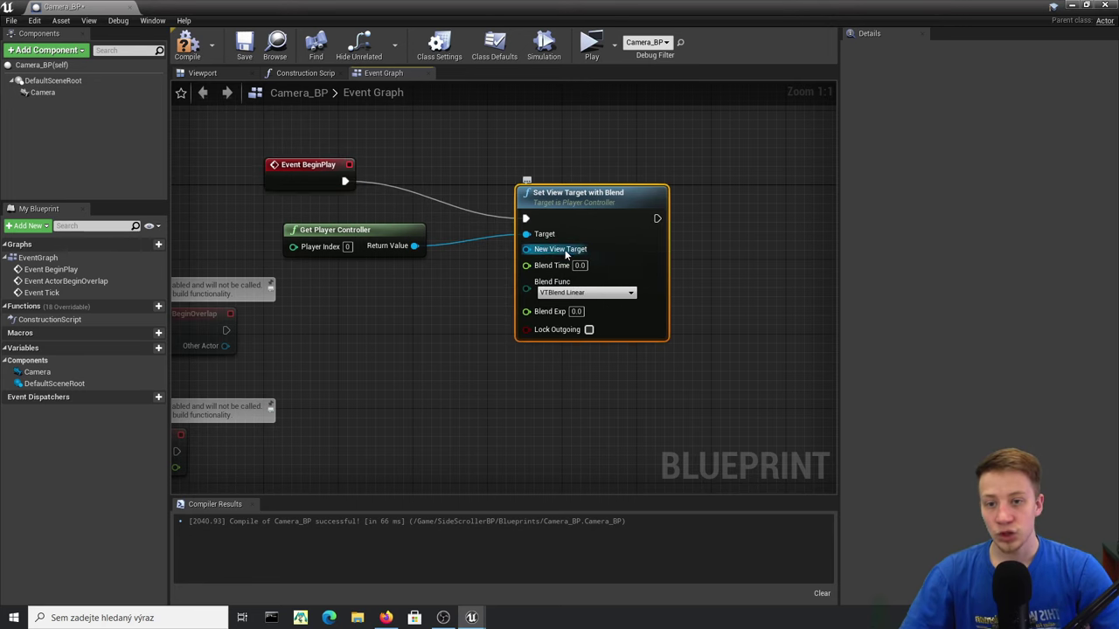
pyautogui.click(190, 48)
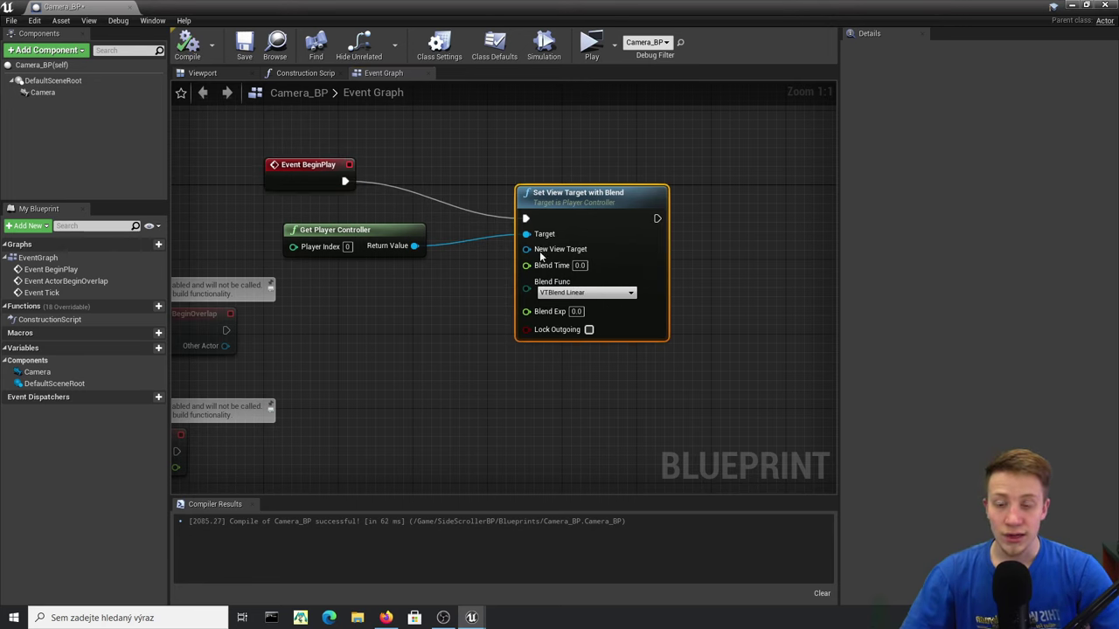
# - Connect a Self reference to the New View Target input and align it below Get Player Controller
pyautogui.moveTo(396, 277); pyautogui.dragTo(395, 277)
pyautogui.write('self')
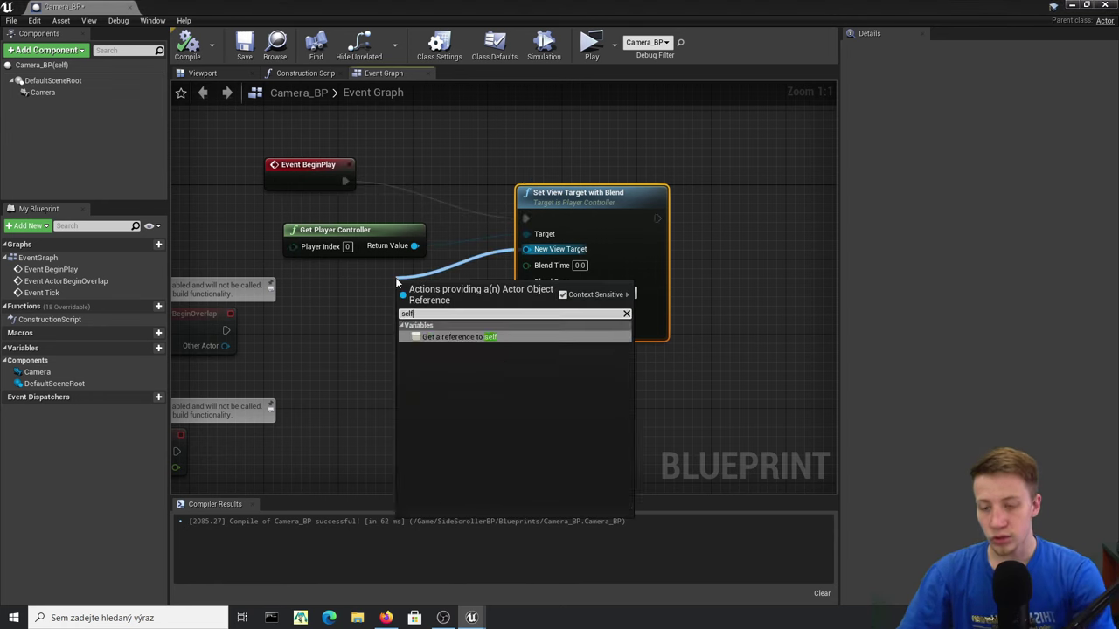
pyautogui.press('Return')
pyautogui.moveTo(400, 297); pyautogui.dragTo(399, 287)
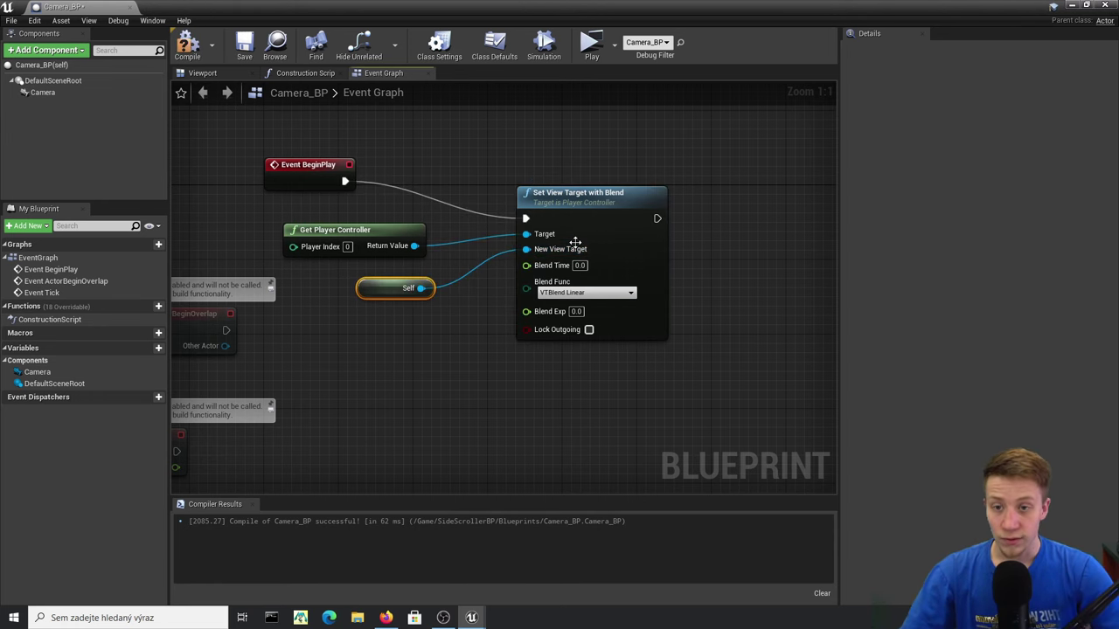
# - Recompile Camera_BP and play-test the level through the new camera
pyautogui.click(191, 55)
pyautogui.click(1106, 6)
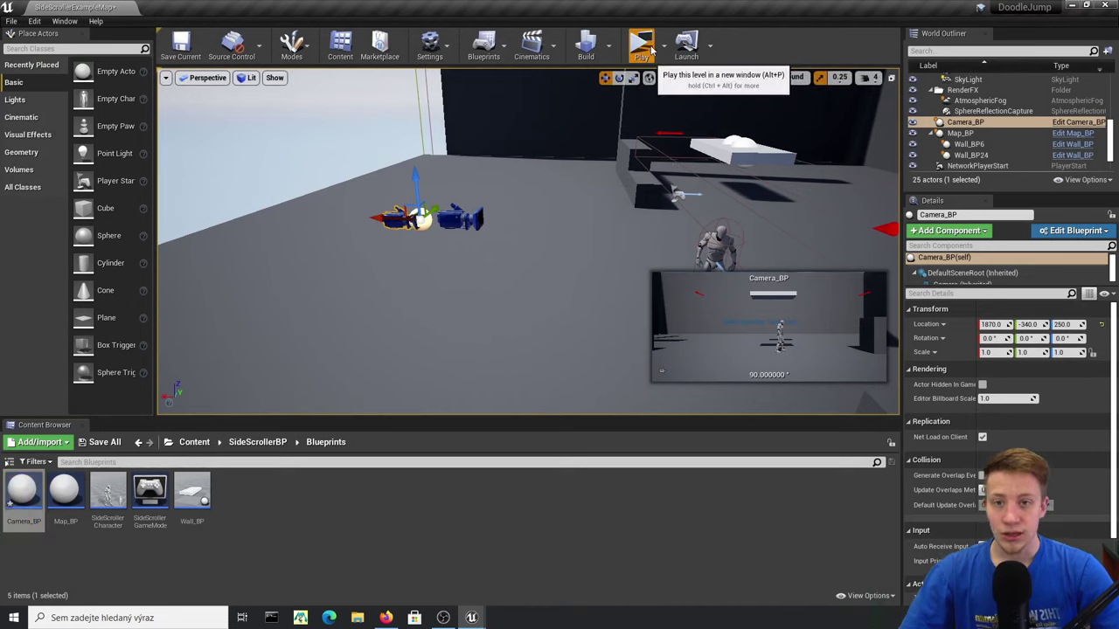
pyautogui.click(643, 45)
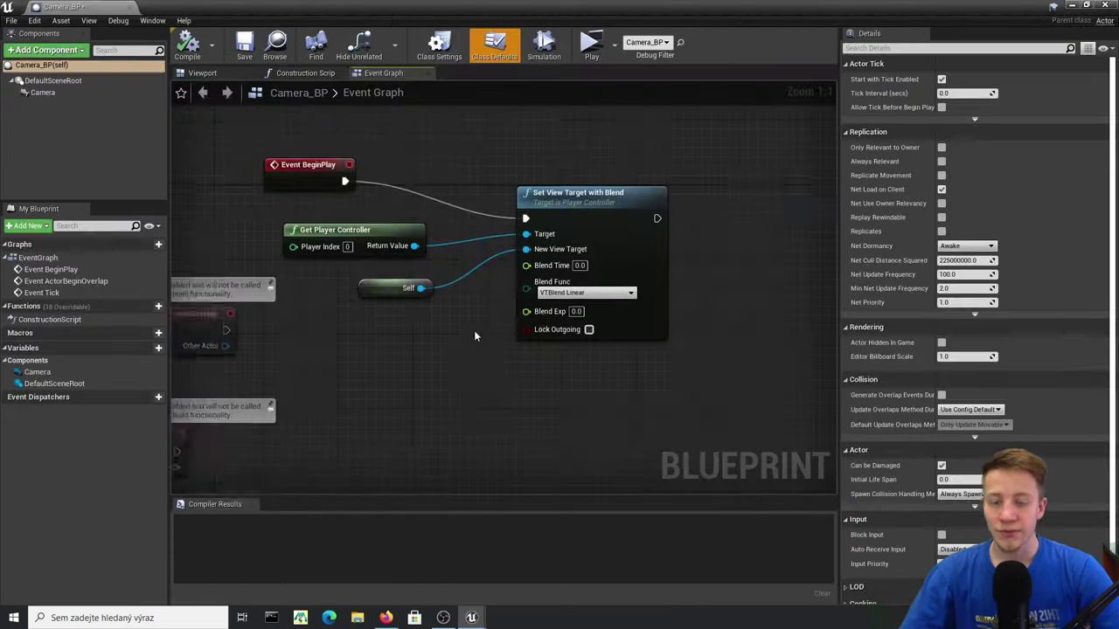
# - Move Event Tick to a clear area of Camera_BP's event graph and add a Camera component reference above it
pyautogui.moveTo(474, 330); pyautogui.dragTo(443, 324, button='right')
pyautogui.scroll(-2, 443, 324)
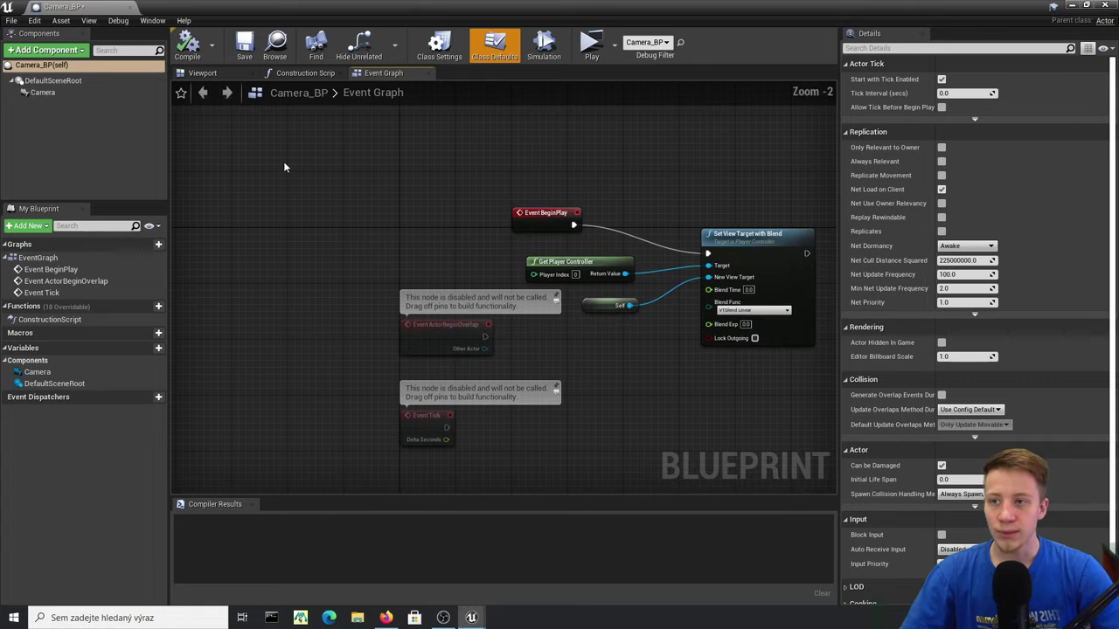
pyautogui.moveTo(481, 427); pyautogui.dragTo(360, 386, button='right')
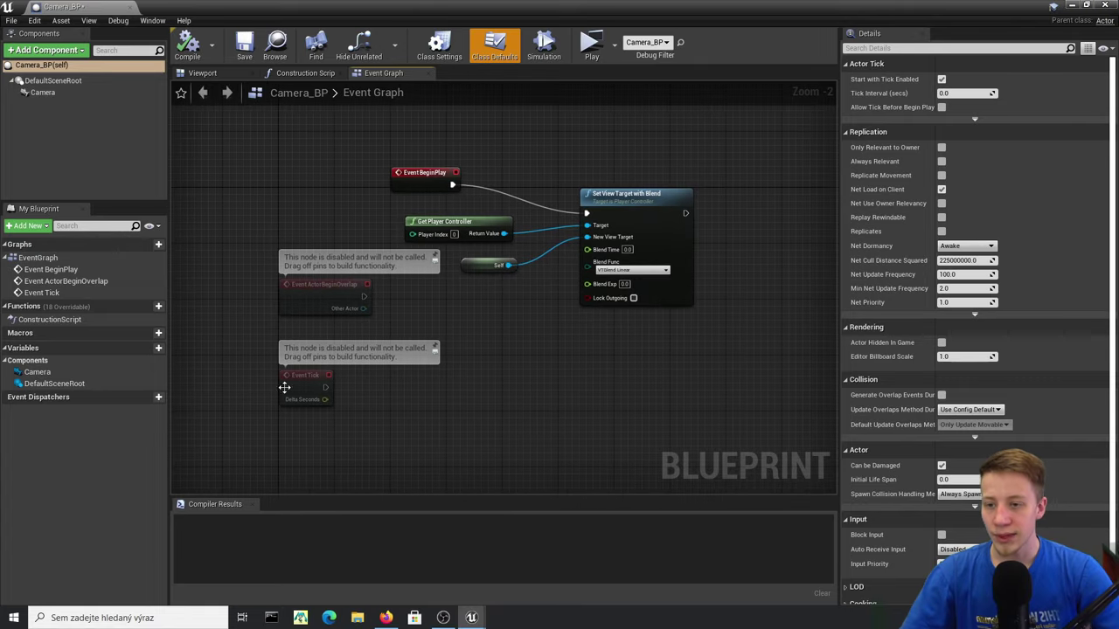
pyautogui.moveTo(284, 387); pyautogui.dragTo(291, 423)
pyautogui.moveTo(299, 371); pyautogui.dragTo(345, 275, button='right')
pyautogui.scroll(2, 402, 329)
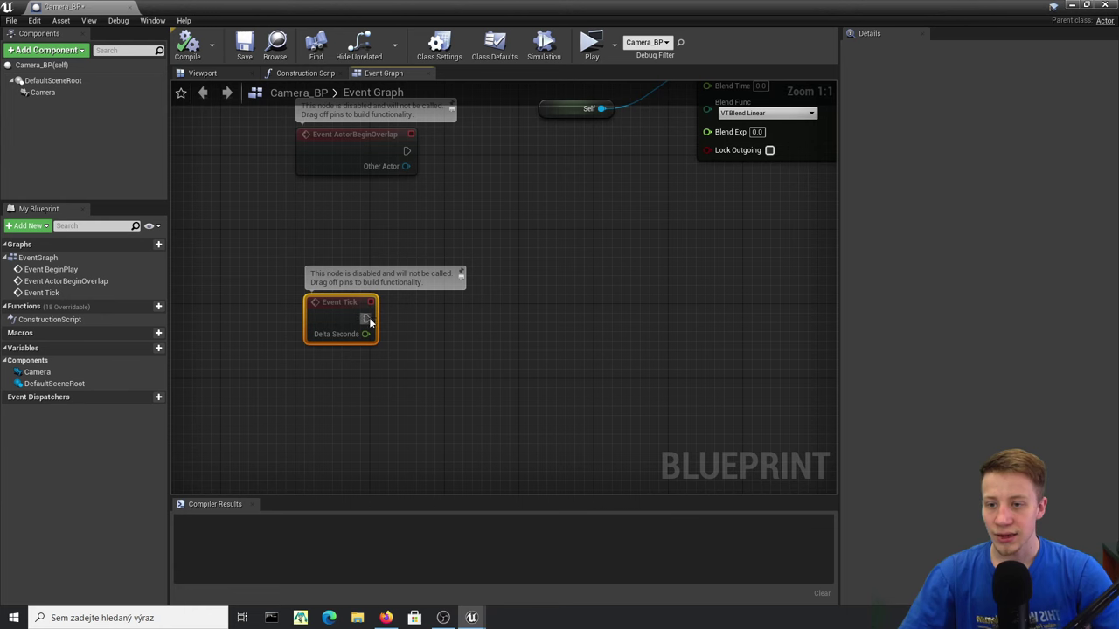
pyautogui.moveTo(42, 92); pyautogui.dragTo(348, 245)
pyautogui.moveTo(453, 245); pyautogui.dragTo(475, 293, button='right')
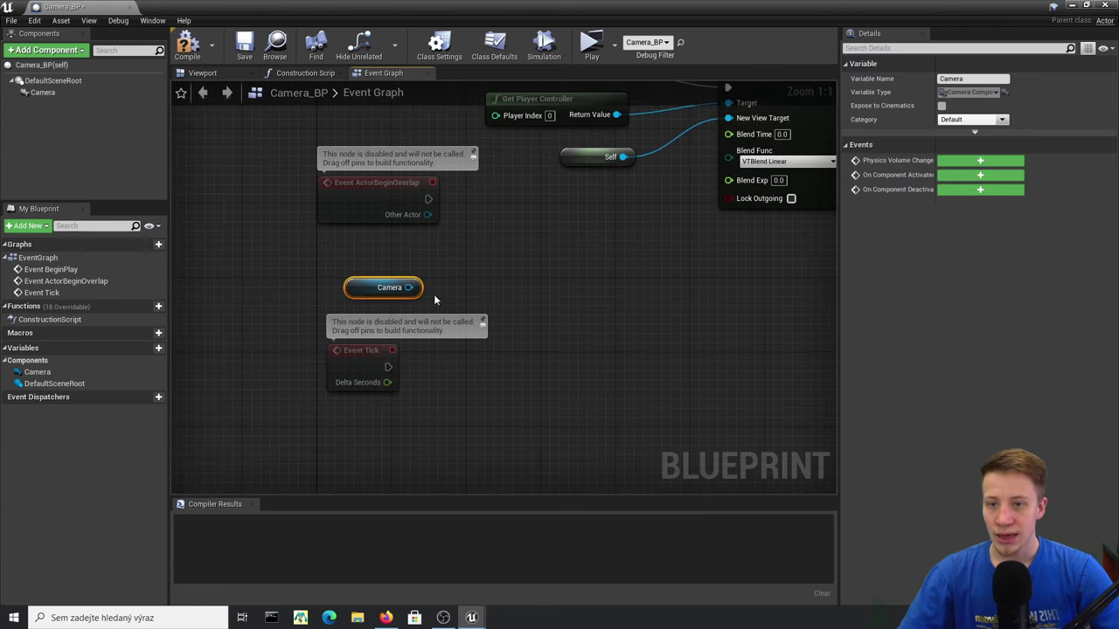
# - Add a SetWorldLocation node targeting the Camera reference
pyautogui.moveTo(404, 288); pyautogui.dragTo(507, 318)
pyautogui.write('set')
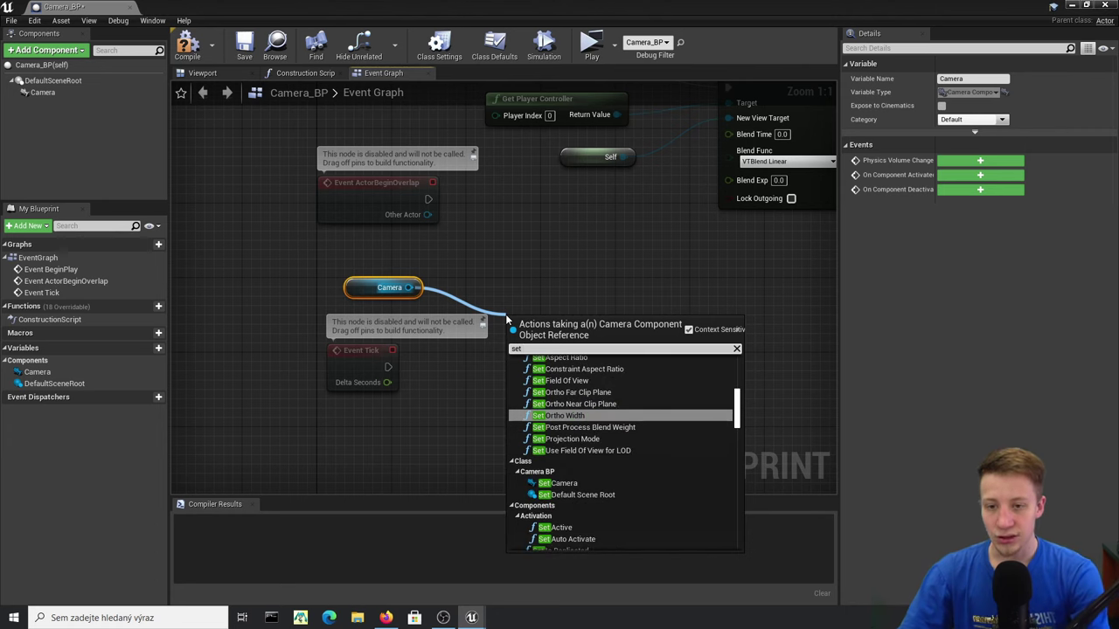
pyautogui.write(' world loca')
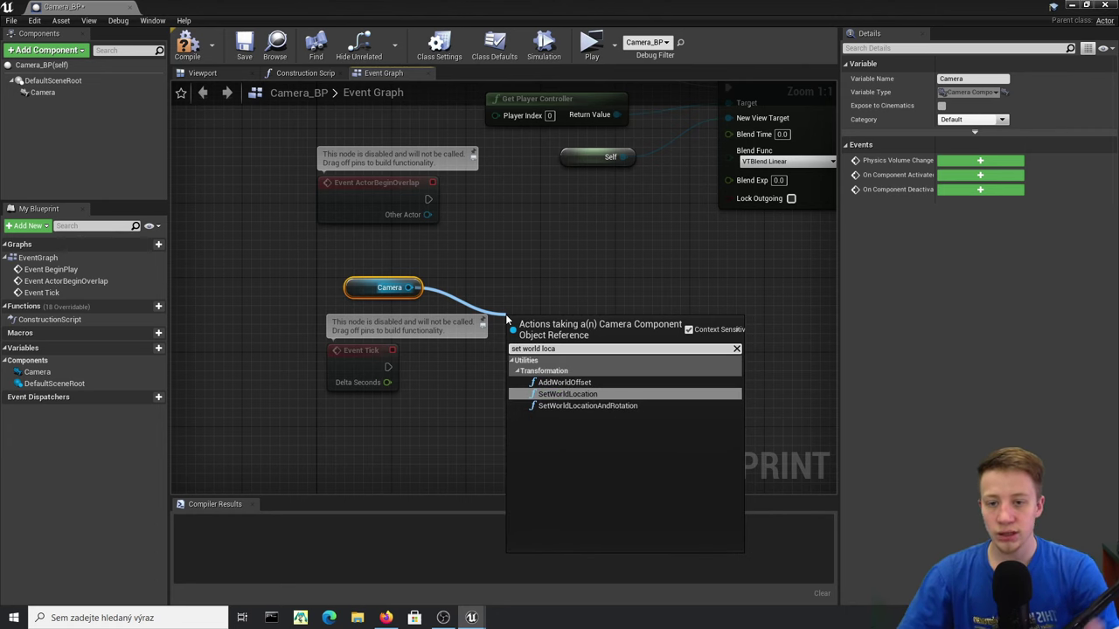
pyautogui.press('Return')
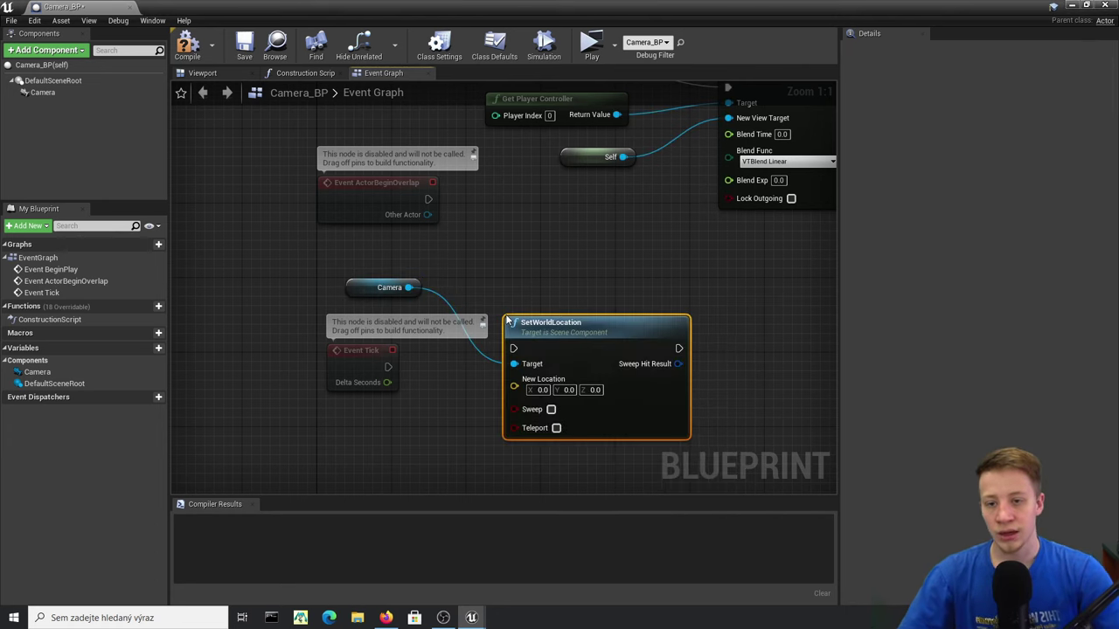
# - Split the New Location input of SetWorldLocation into separate X, Y and Z inputs
pyautogui.rightClick(516, 385)
pyautogui.click(519, 384)
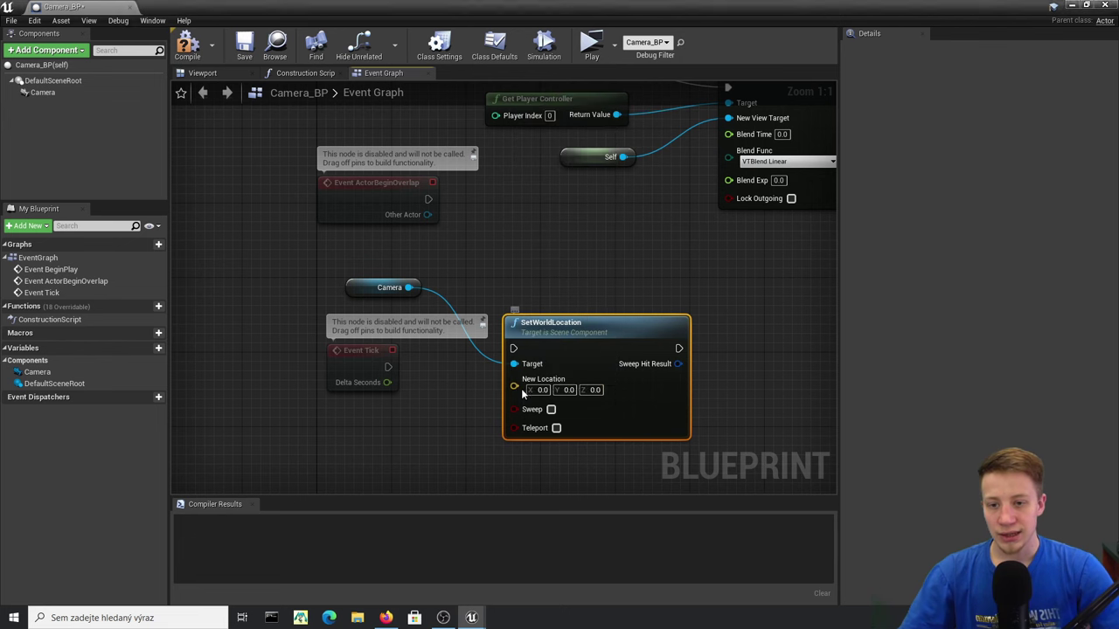
pyautogui.rightClick(518, 386)
pyautogui.click(559, 418)
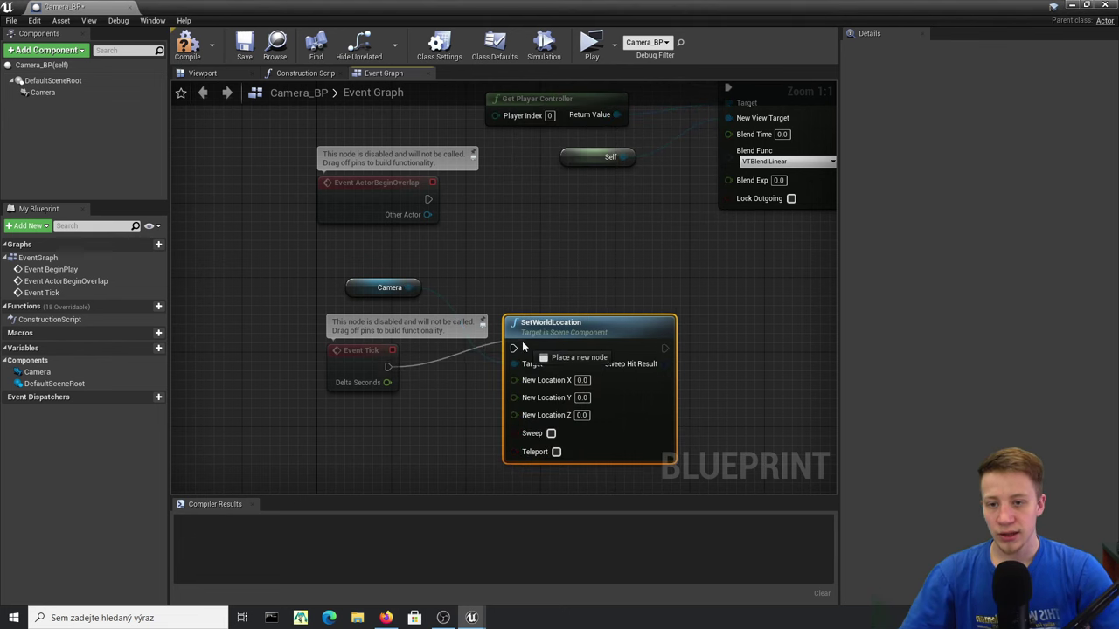
# - Connect Event Tick to SetWorldLocation, arrange Event Tick and the Camera reference beside it, and compile Camera_BP
pyautogui.moveTo(537, 343); pyautogui.dragTo(514, 348)
pyautogui.moveTo(354, 350); pyautogui.dragTo(295, 429)
pyautogui.moveTo(295, 429); pyautogui.dragTo(296, 376)
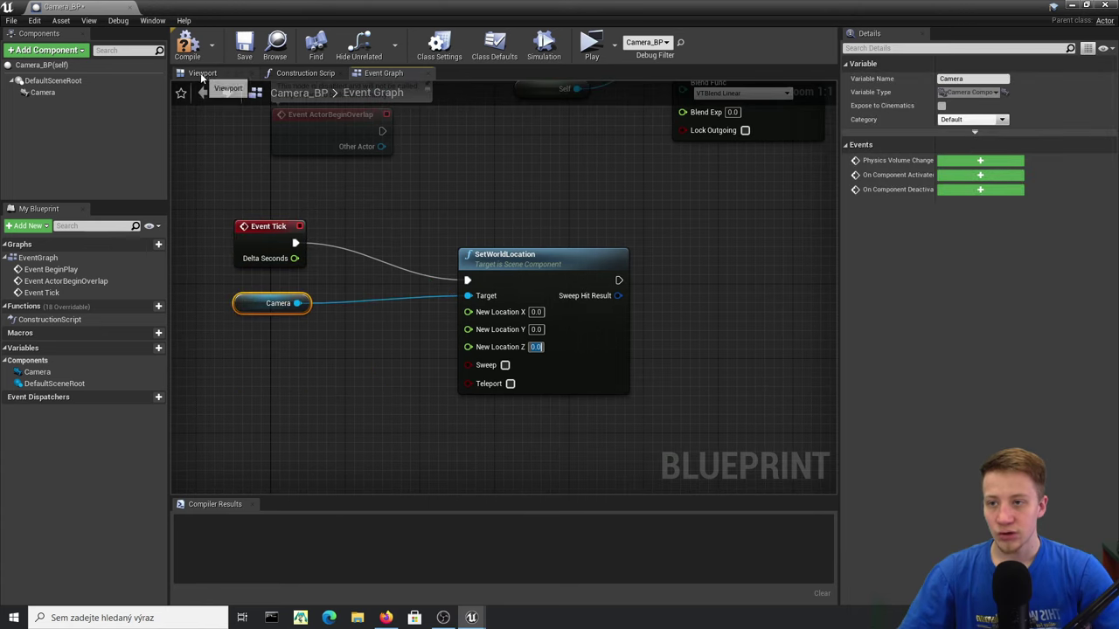
pyautogui.click(188, 46)
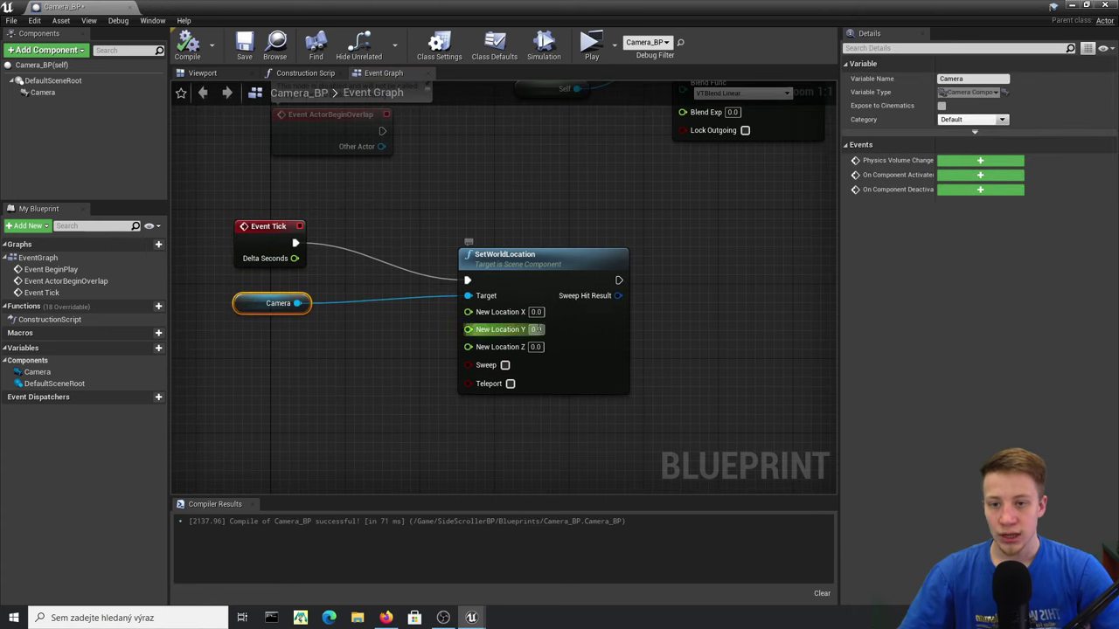
pyautogui.click(211, 77)
pyautogui.click(717, 241)
pyautogui.moveTo(718, 186); pyautogui.dragTo(592, 195, button='right')
pyautogui.moveTo(497, 264); pyautogui.dragTo(524, 217)
pyautogui.hotkey('ctrl', 'z')
pyautogui.click(383, 73)
# - Add a GetWorldLocation node for the Camera reference and split its return value into X, Y and Z
pyautogui.moveTo(308, 286); pyautogui.dragTo(352, 337)
pyautogui.write('get worl')
pyautogui.press('Up')
pyautogui.press('Up')
pyautogui.press('Return')
pyautogui.rightClick(461, 365)
pyautogui.click(500, 394)
# - Connect GetWorldLocation's X and Y return values to New Location X and Y of SetWorldLocation
pyautogui.moveTo(422, 335); pyautogui.dragTo(439, 341)
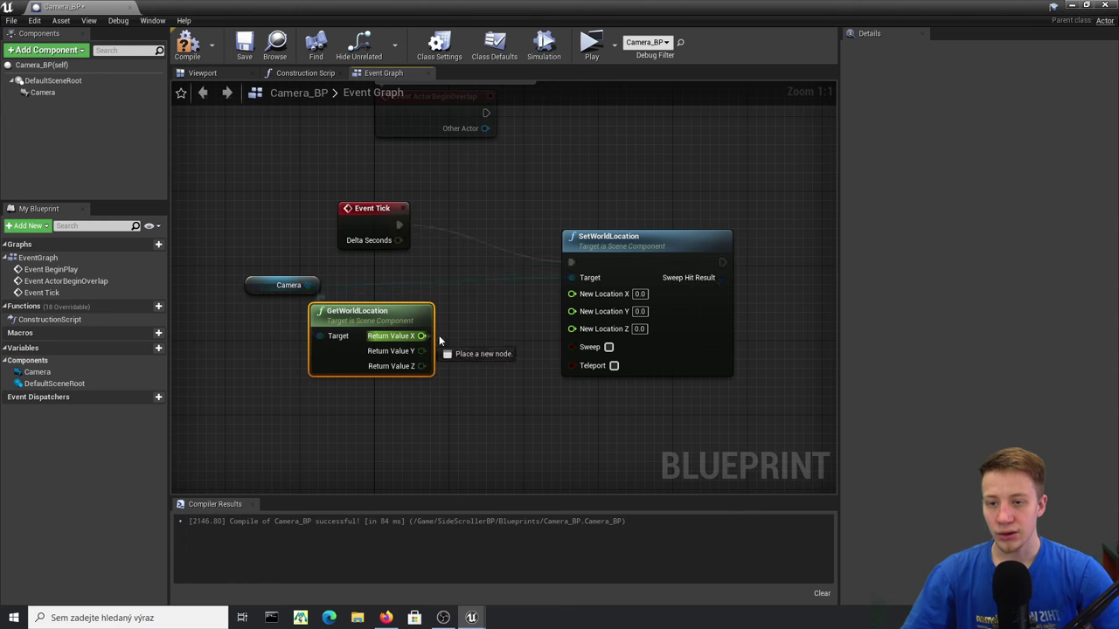
pyautogui.moveTo(591, 298); pyautogui.dragTo(428, 349)
pyautogui.moveTo(616, 324); pyautogui.dragTo(648, 309, button='right')
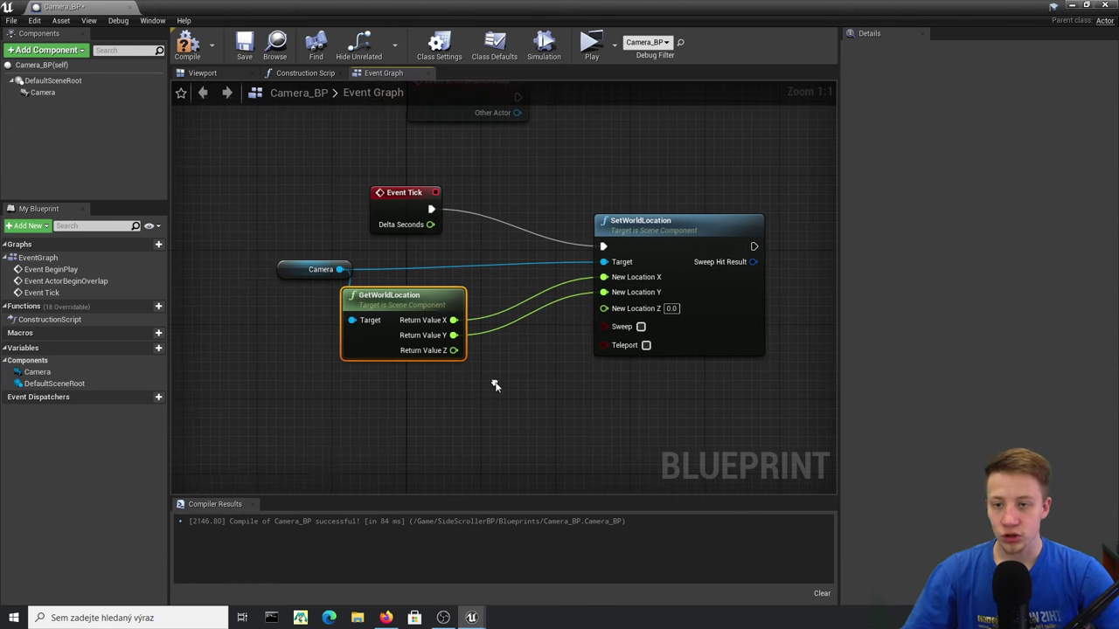
# - Add a Get Player Pawn node and place it in the empty area below the Camera's GetWorldLocation node
pyautogui.rightClick(332, 443)
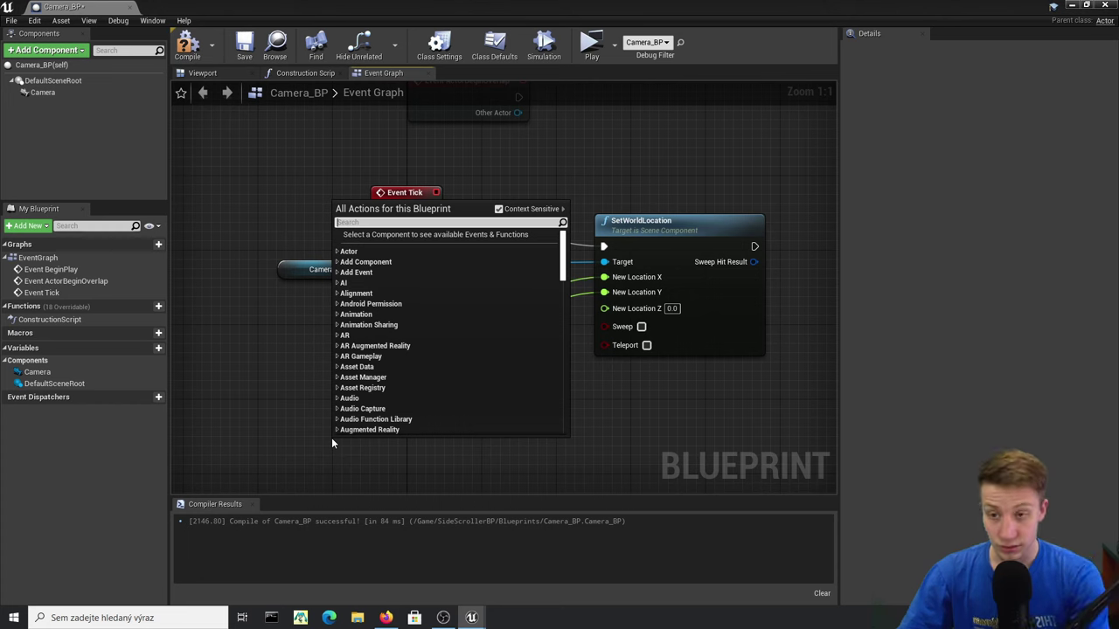
pyautogui.write('get player')
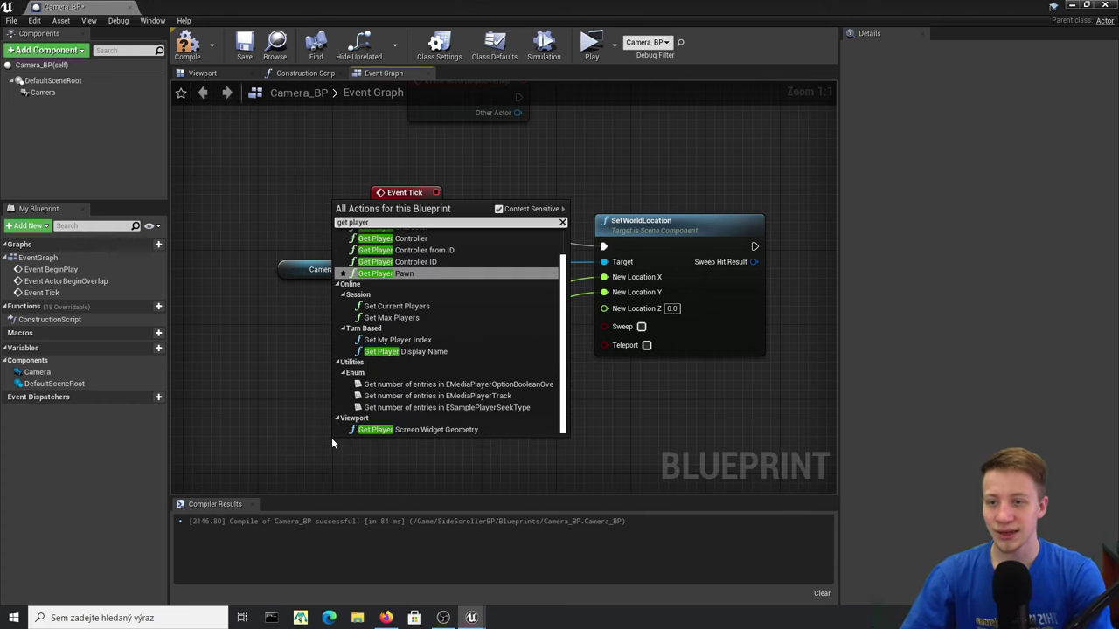
pyautogui.press('Return')
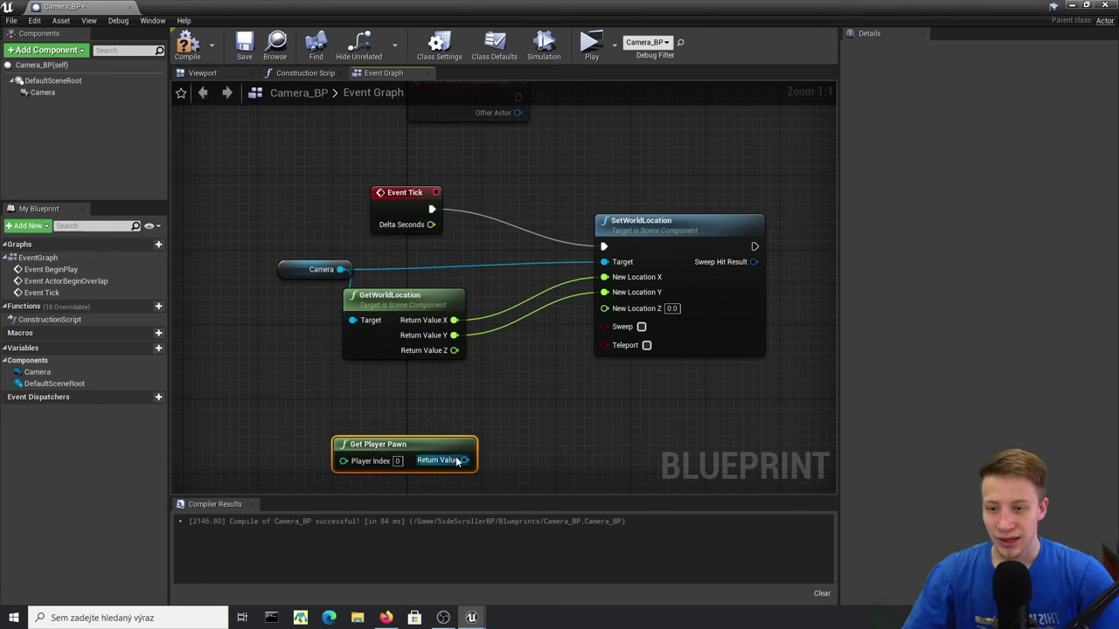
pyautogui.moveTo(463, 458); pyautogui.dragTo(431, 426)
pyautogui.click(400, 501)
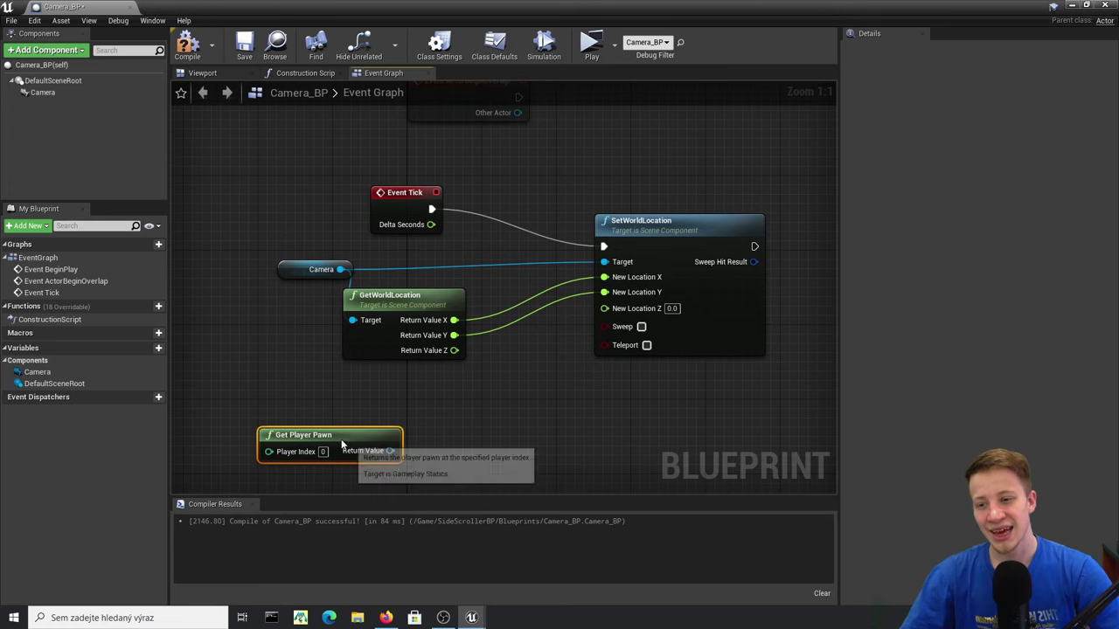
pyautogui.moveTo(342, 443); pyautogui.dragTo(295, 423)
pyautogui.moveTo(323, 459); pyautogui.dragTo(298, 360, button='right')
# - Add a GetActorLocation node targeting the return value of Get Player Pawn
pyautogui.moveTo(312, 342); pyautogui.dragTo(397, 361)
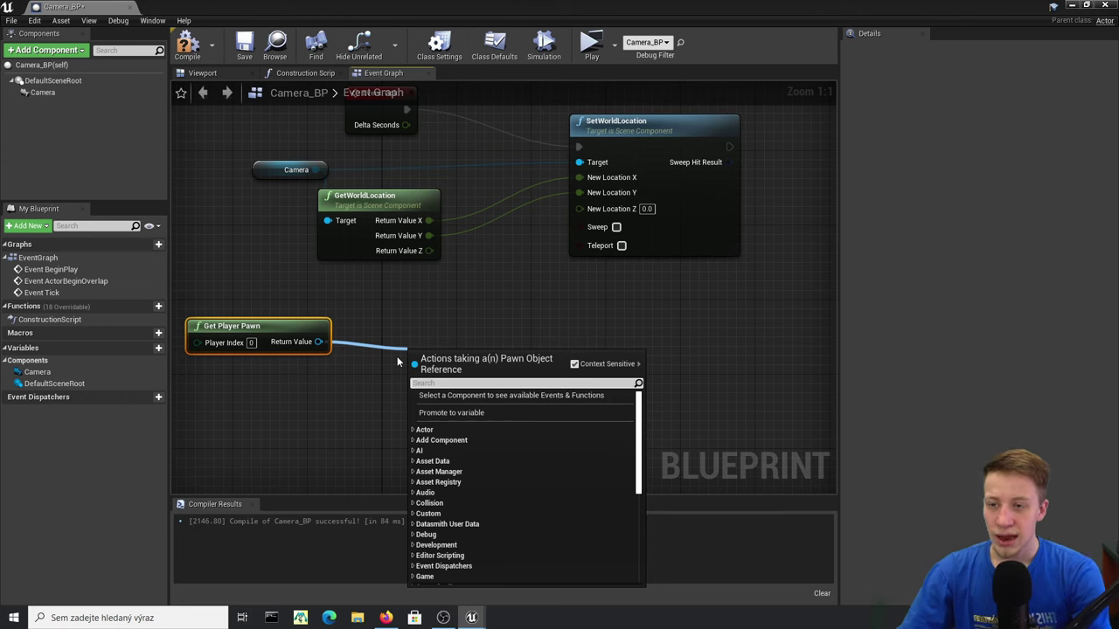
pyautogui.write('get acp')
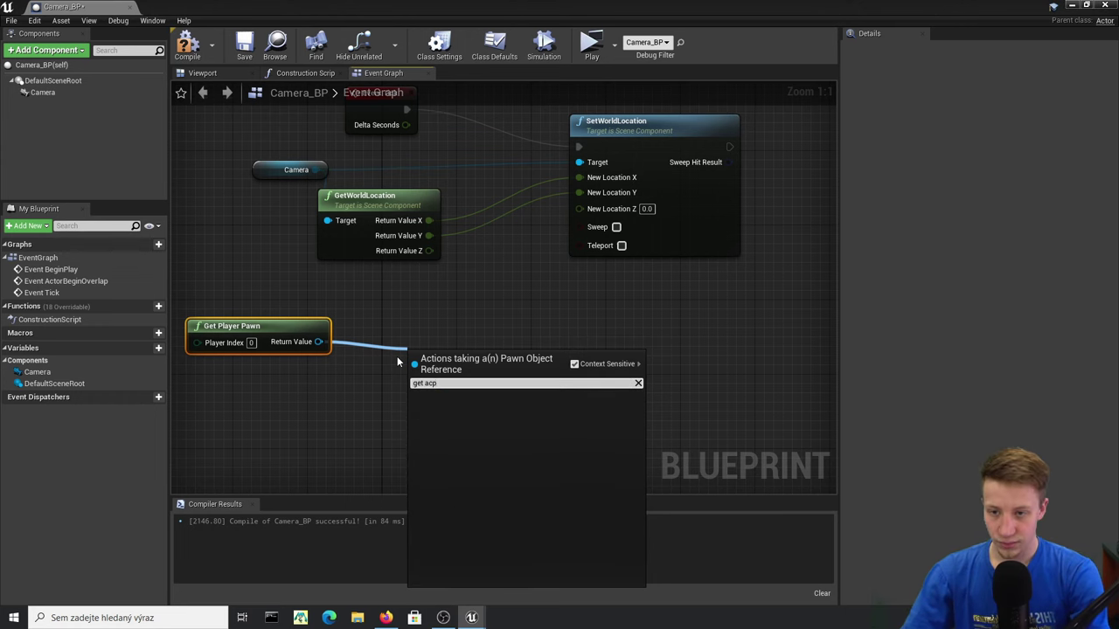
pyautogui.press('BackSpace')
pyautogui.write('t')
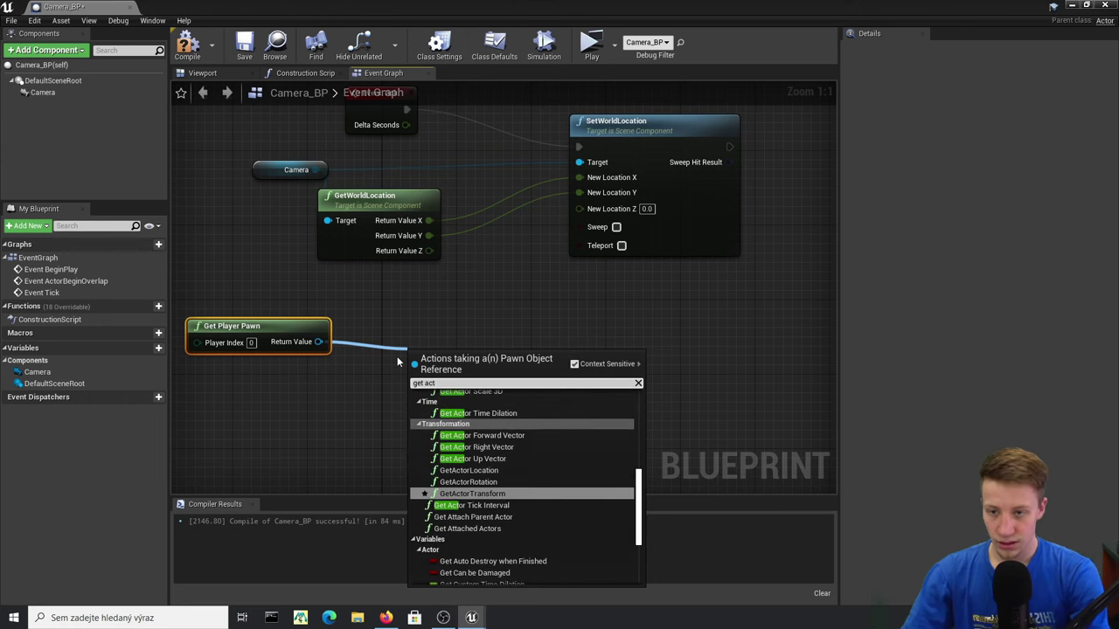
pyautogui.write('or opc')
pyautogui.press('BackSpace')
pyautogui.press('BackSpace')
pyautogui.press('BackSpace')
pyautogui.write('lo')
pyautogui.press('Return')
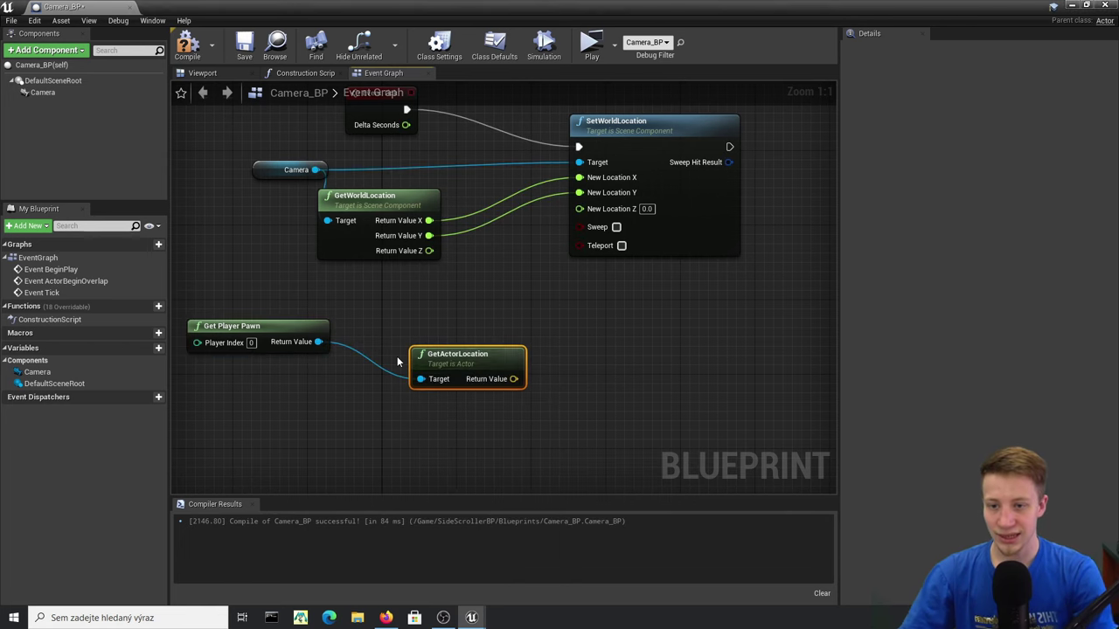
# - Split GetActorLocation's return value, connect its Z to SetWorldLocation's New Location Z, and compile Camera_BP
pyautogui.rightClick(495, 378)
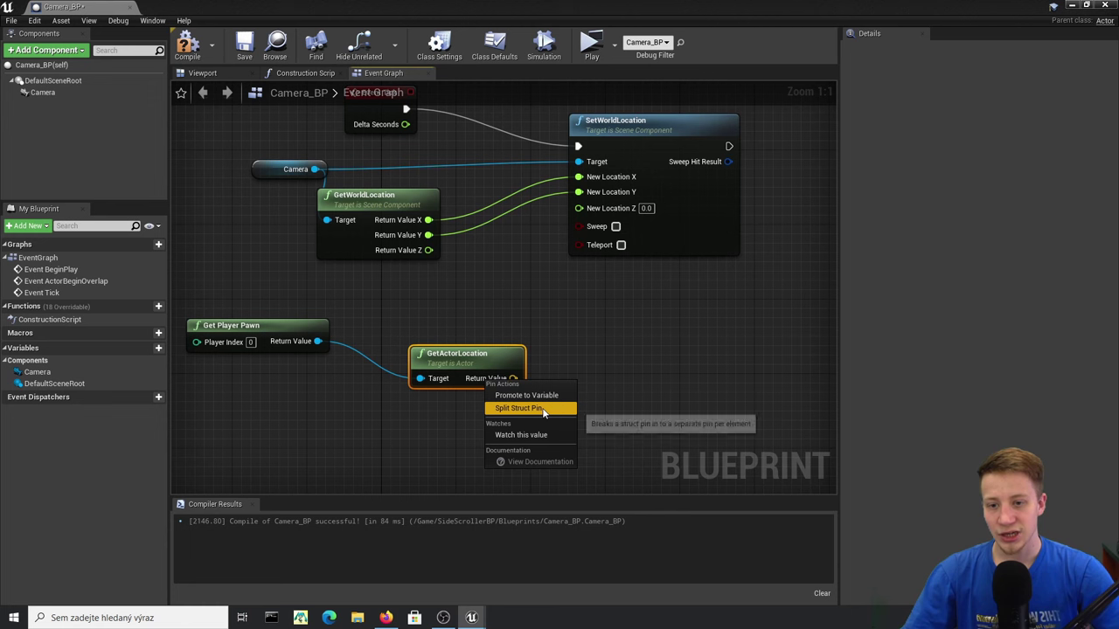
pyautogui.click(541, 407)
pyautogui.moveTo(541, 391); pyautogui.dragTo(591, 210)
pyautogui.moveTo(697, 217); pyautogui.dragTo(734, 227)
pyautogui.click(194, 52)
# - Play the level and steer the character up the platforms to check how the camera follows its height
pyautogui.moveTo(628, 6); pyautogui.dragTo(648, 376)
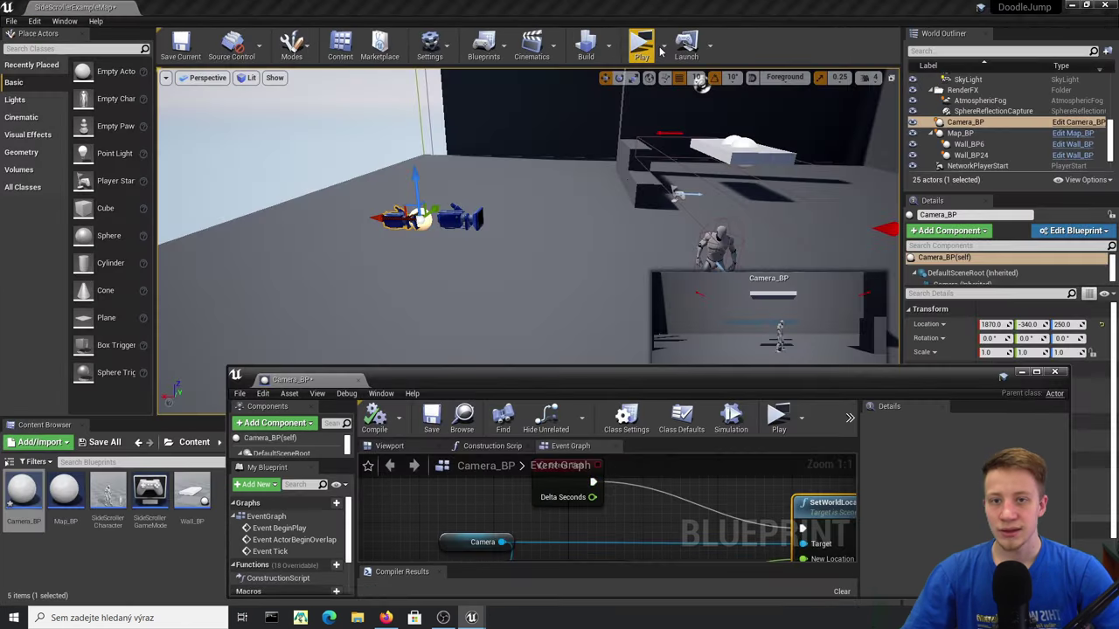
pyautogui.click(665, 46)
pyautogui.click(642, 45)
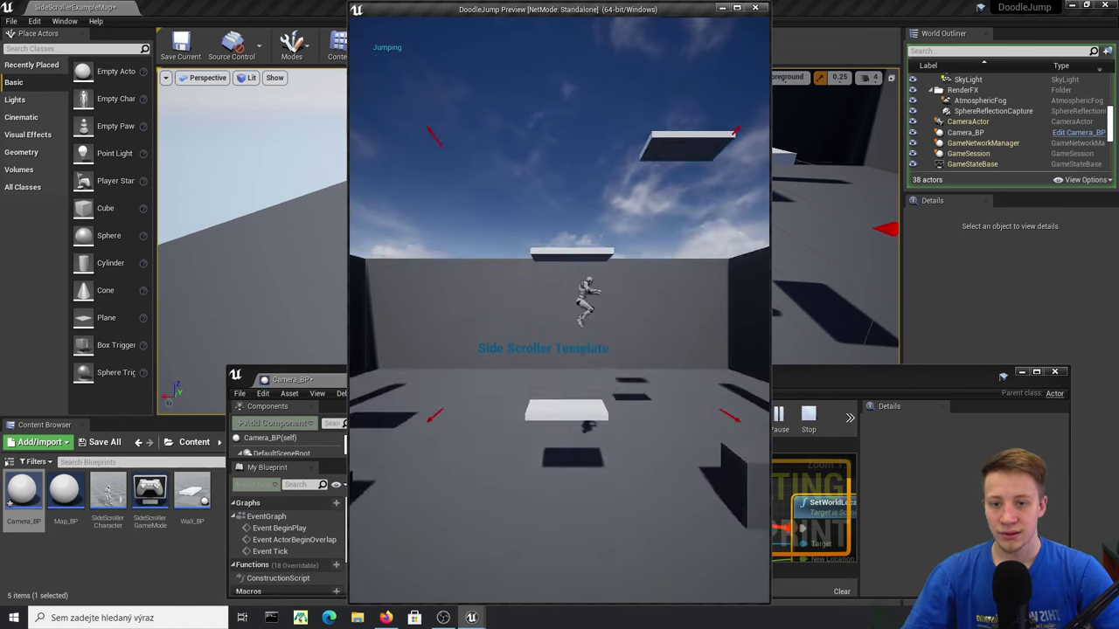
pyautogui.press('a')
pyautogui.press('d')
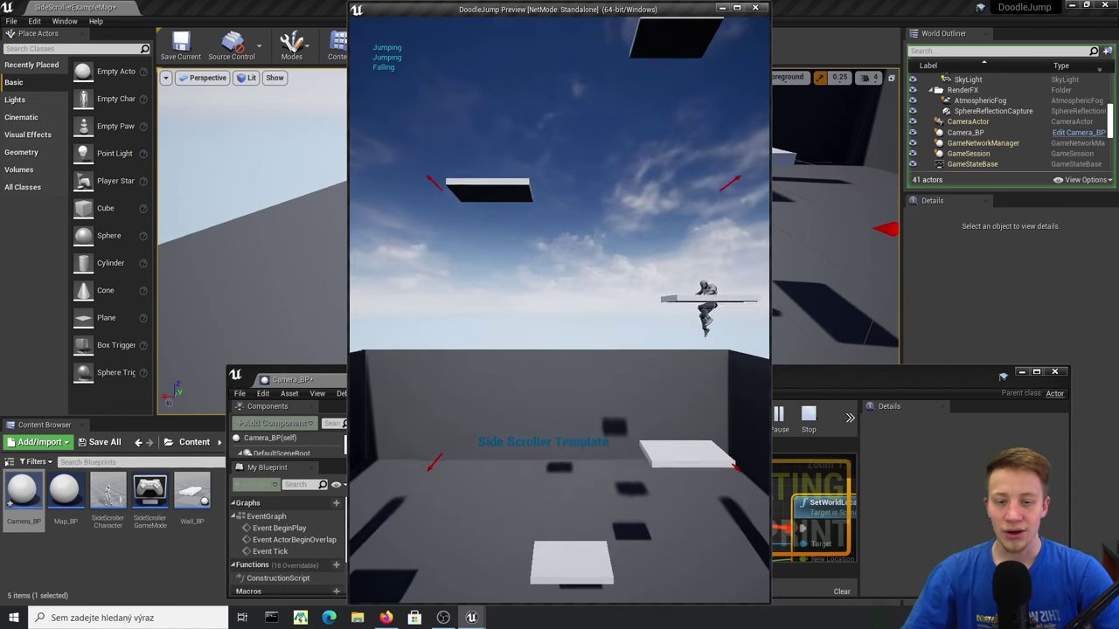
pyautogui.press('a')
pyautogui.press('d')
pyautogui.press('d')
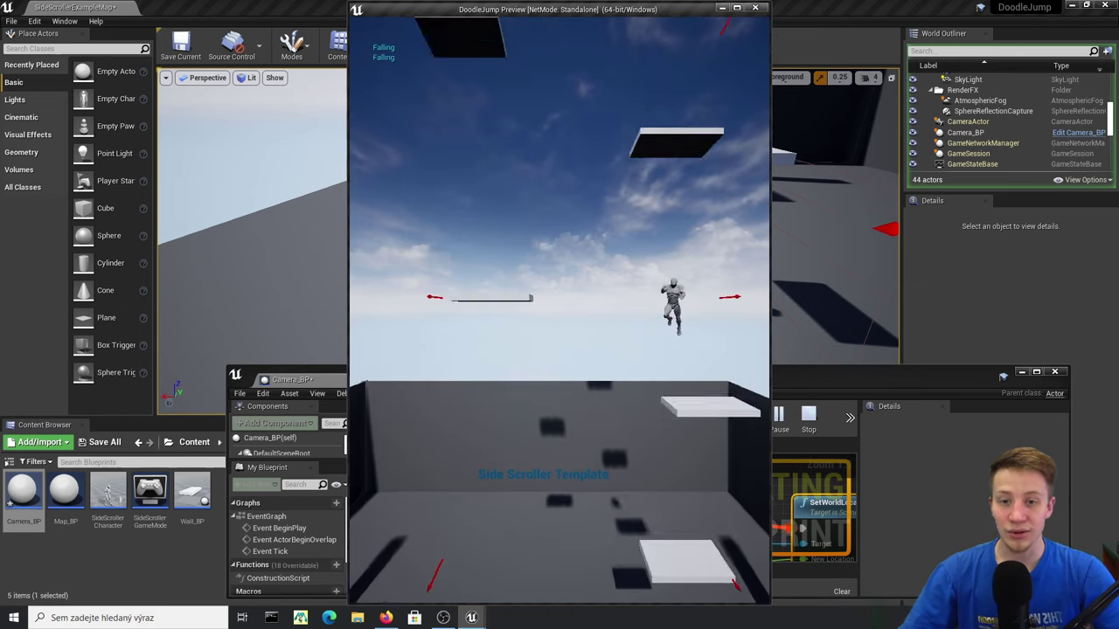
pyautogui.press('a')
pyautogui.press('d')
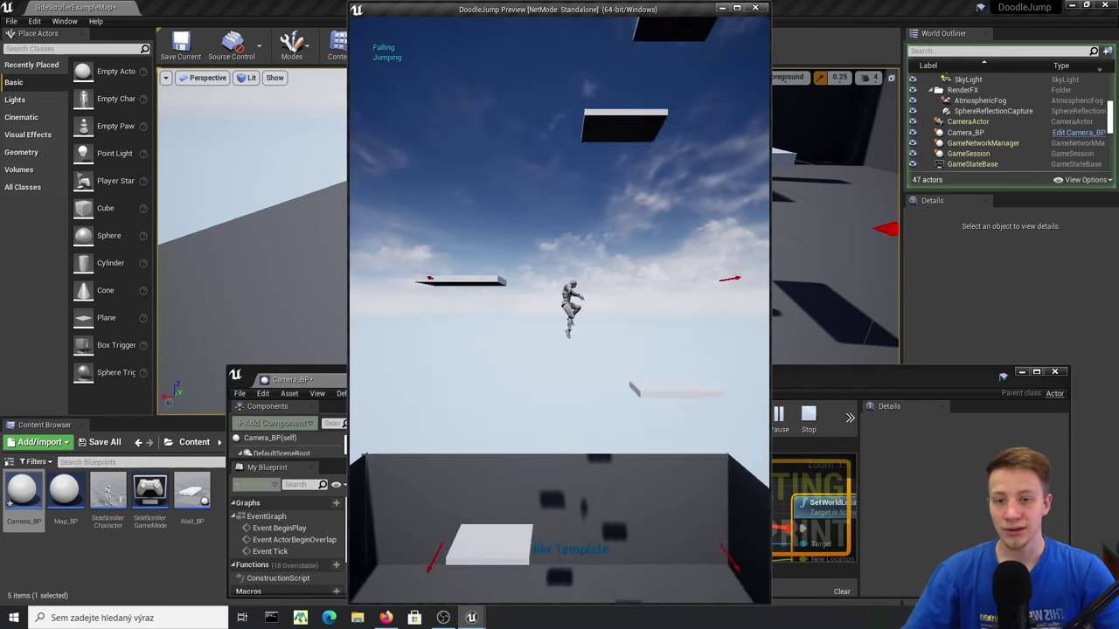
pyautogui.press('a')
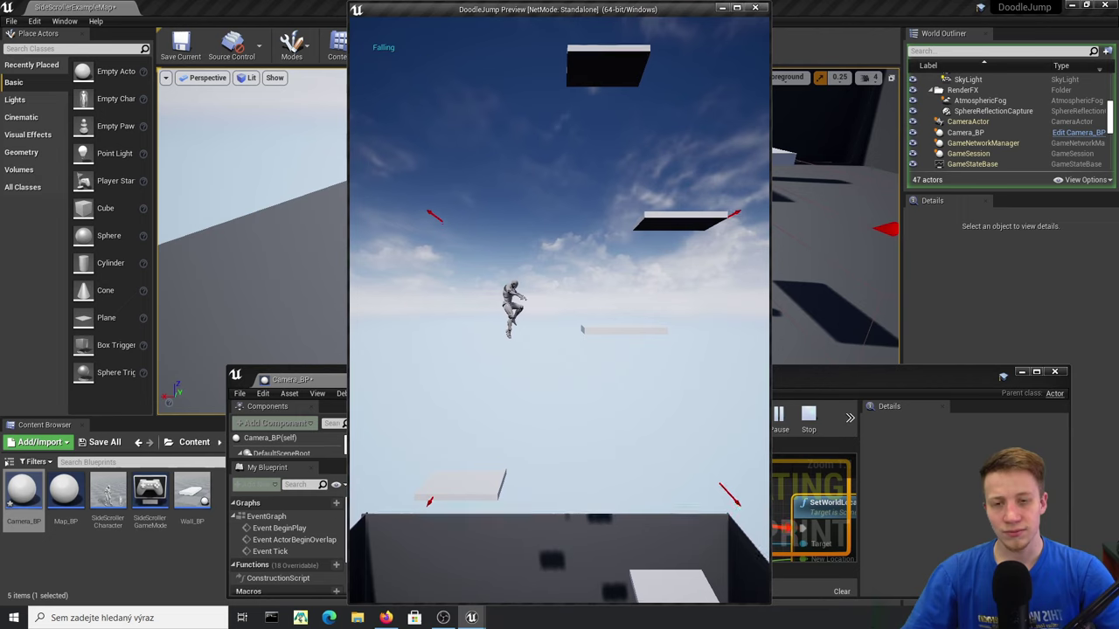
pyautogui.press('d')
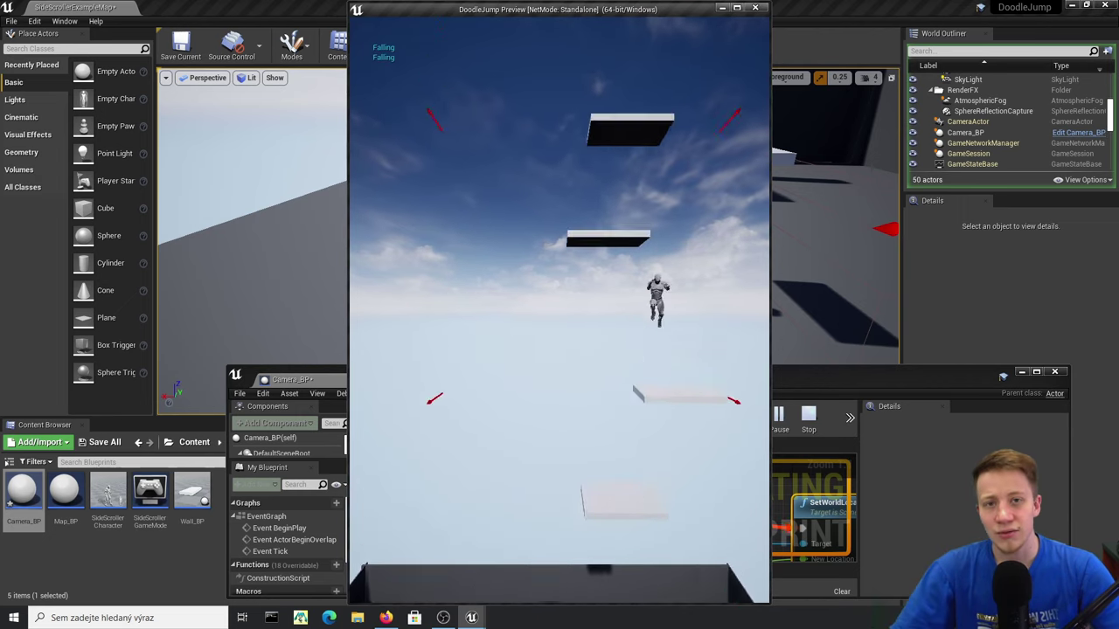
pyautogui.press('a')
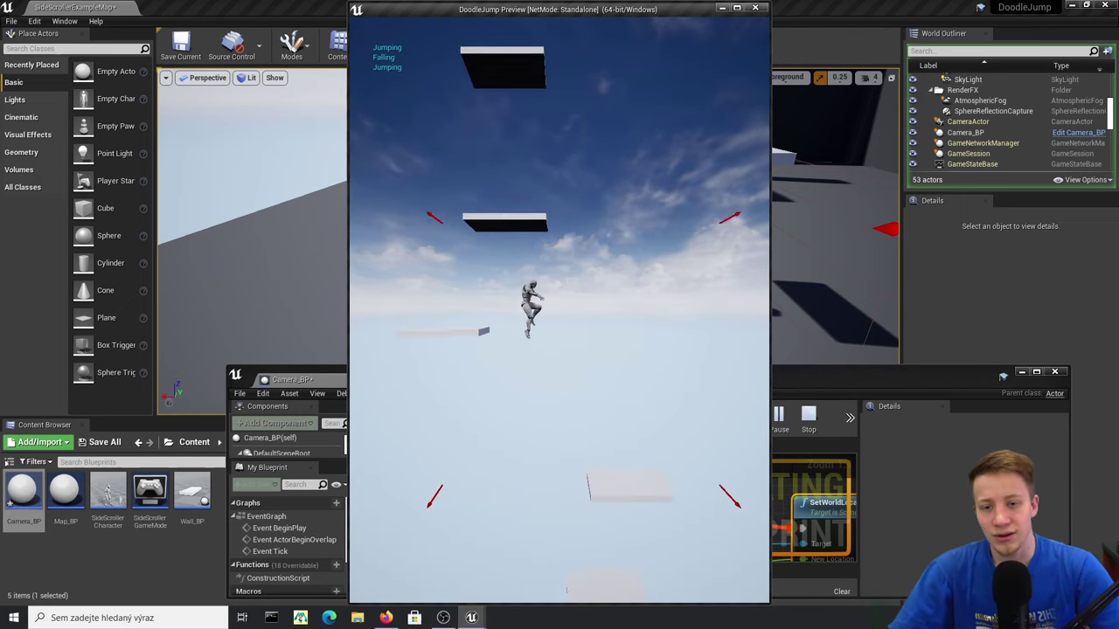
pyautogui.press('d')
pyautogui.press('a')
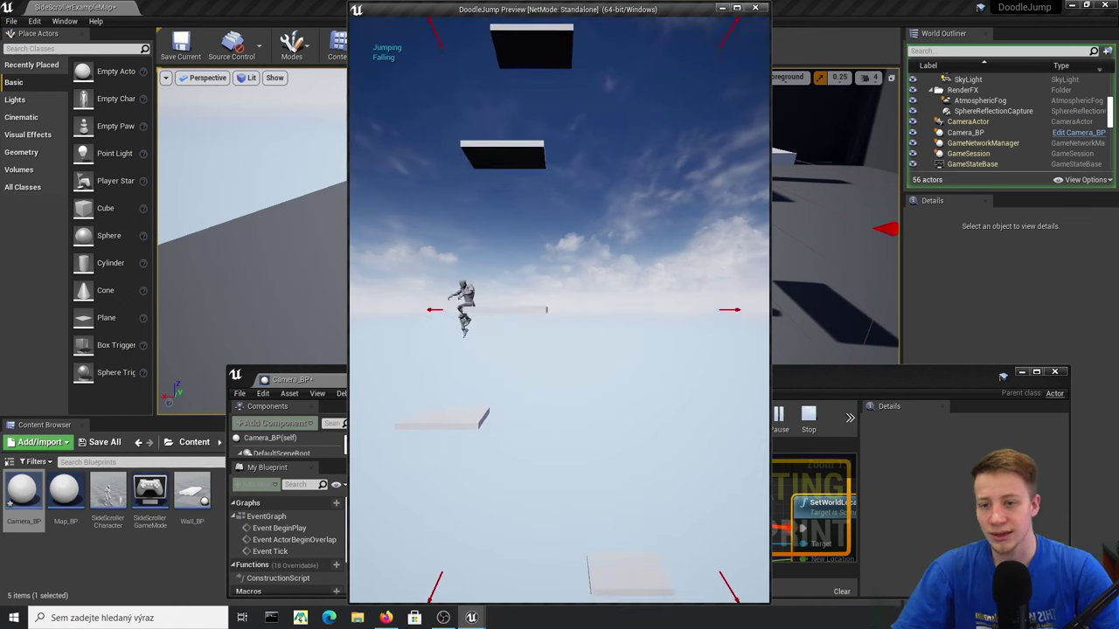
pyautogui.press('d')
pyautogui.press('d')
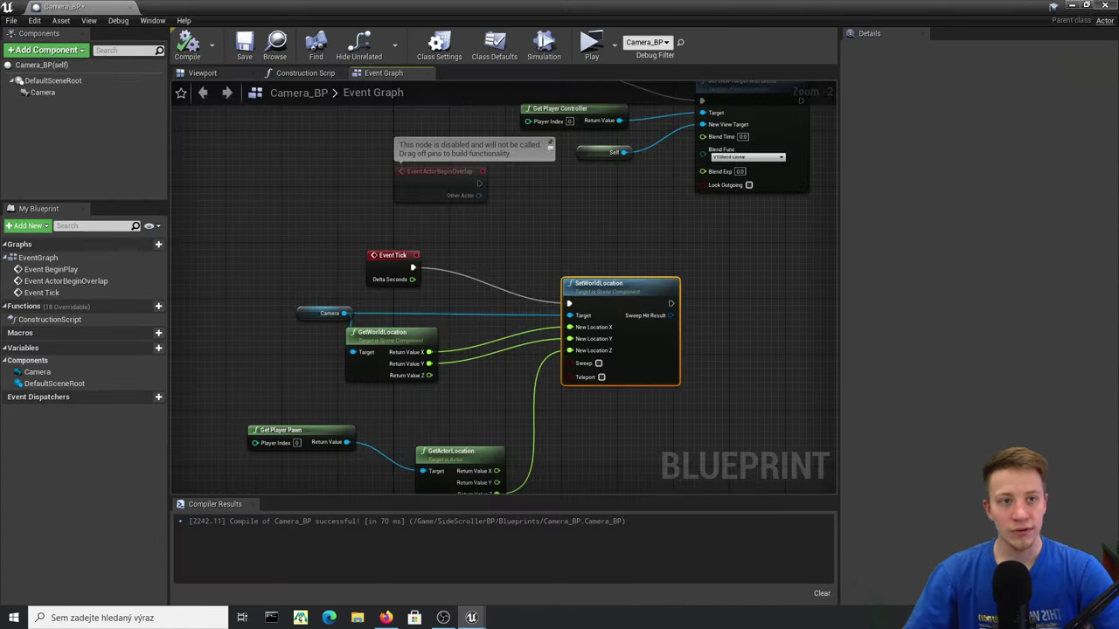
# - Set the Camera component's projection mode to Orthographic and compile Camera_BP
pyautogui.click(202, 72)
pyautogui.click(44, 92)
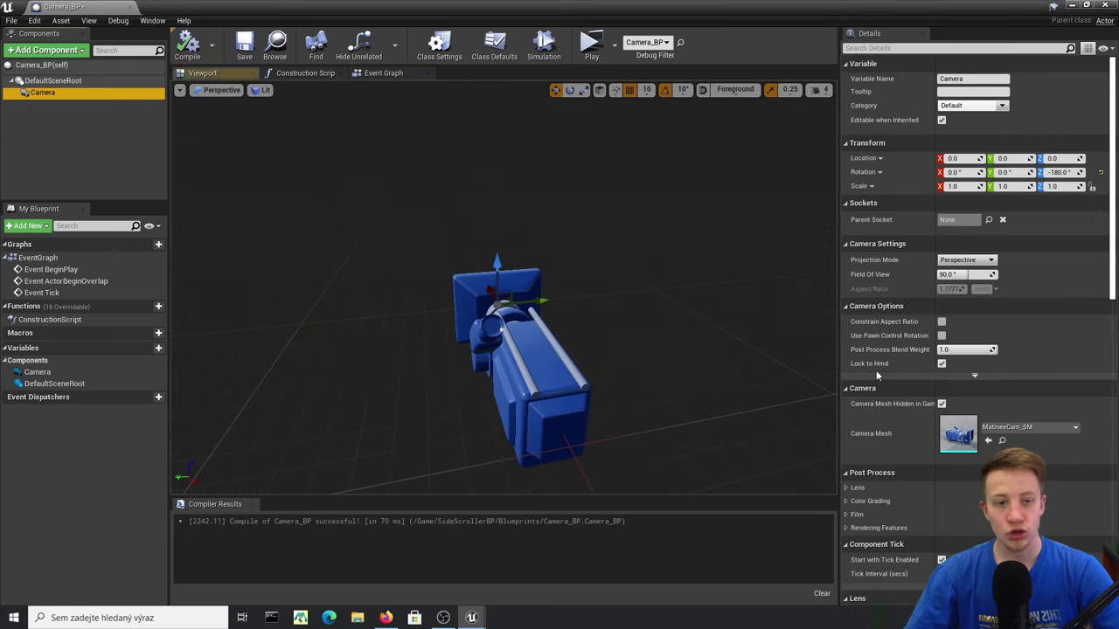
pyautogui.click(966, 260)
pyautogui.click(956, 271)
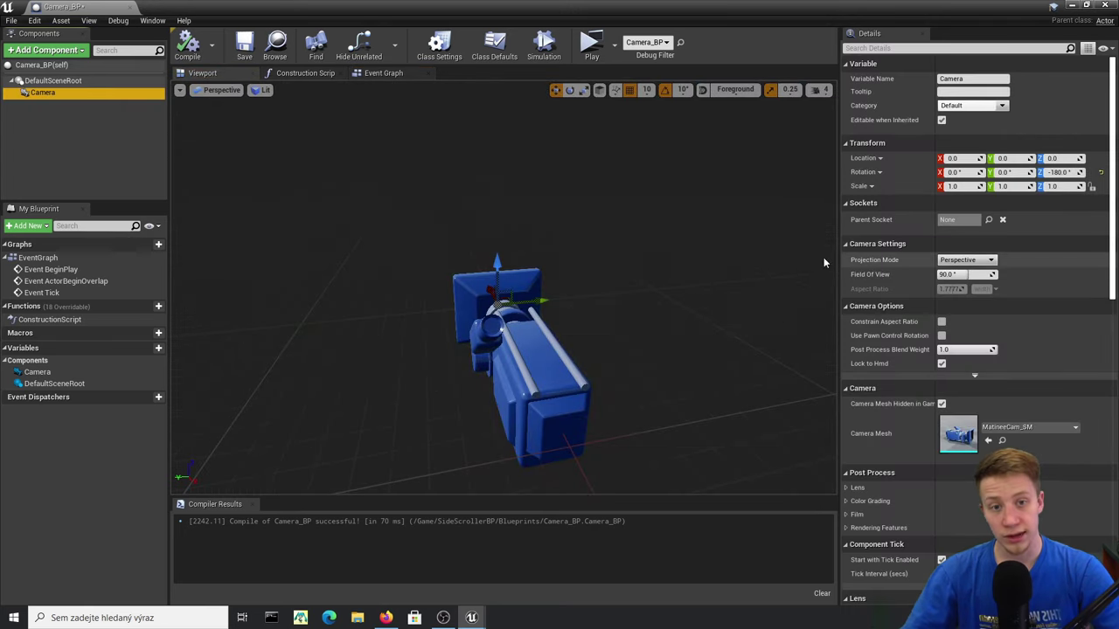
pyautogui.click(966, 260)
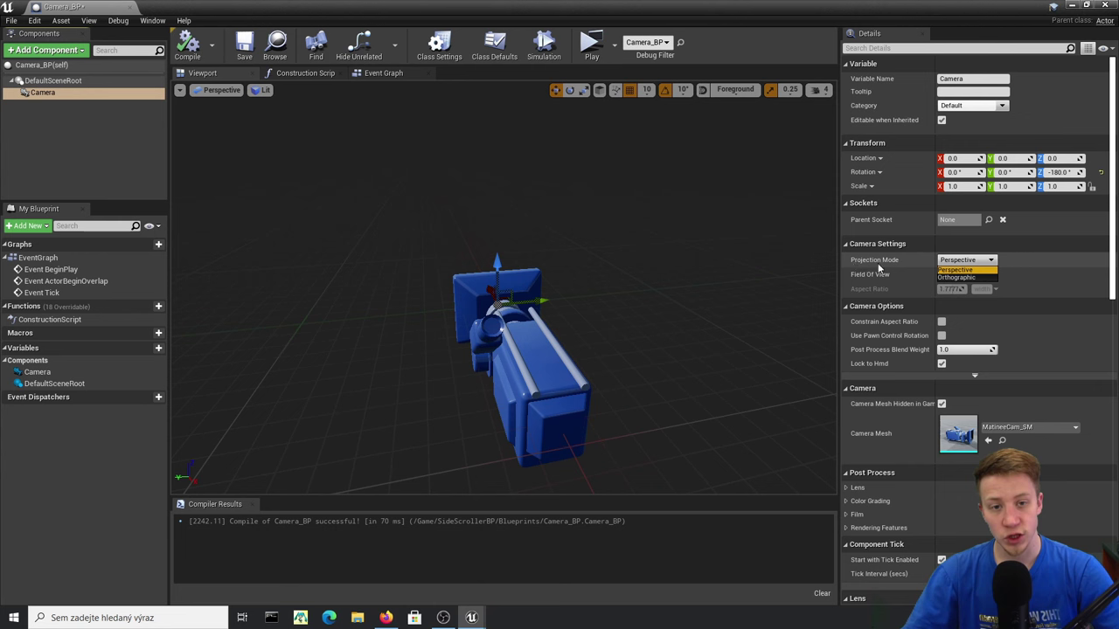
pyautogui.click(957, 277)
pyautogui.click(188, 48)
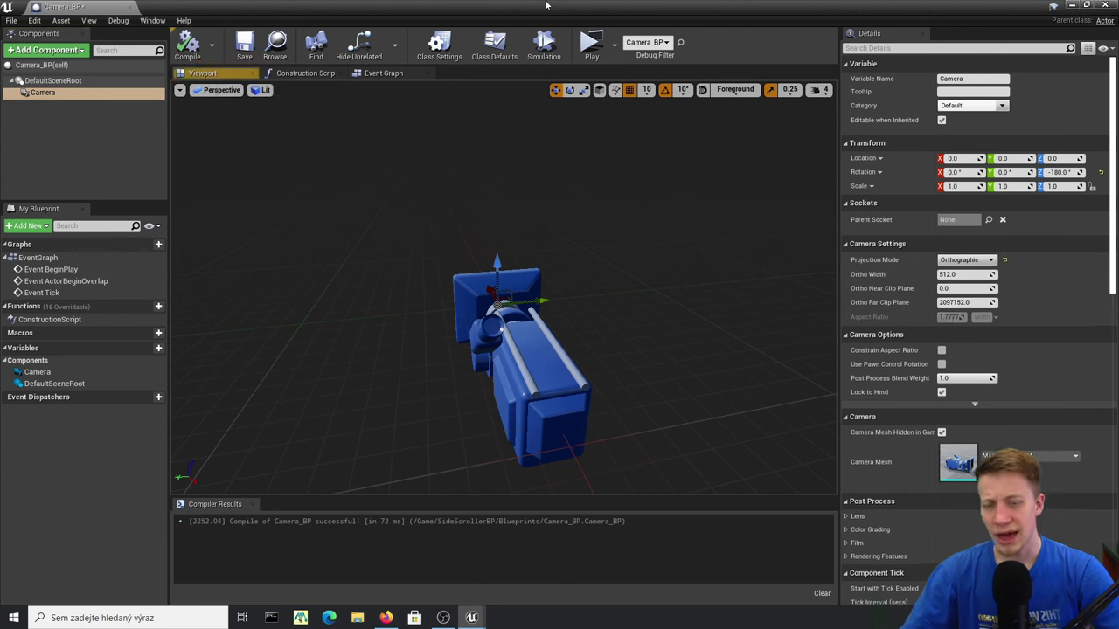
# - Run the level briefly to check the orthographic camera view, and stop the preview
pyautogui.moveTo(788, 5); pyautogui.dragTo(712, 30)
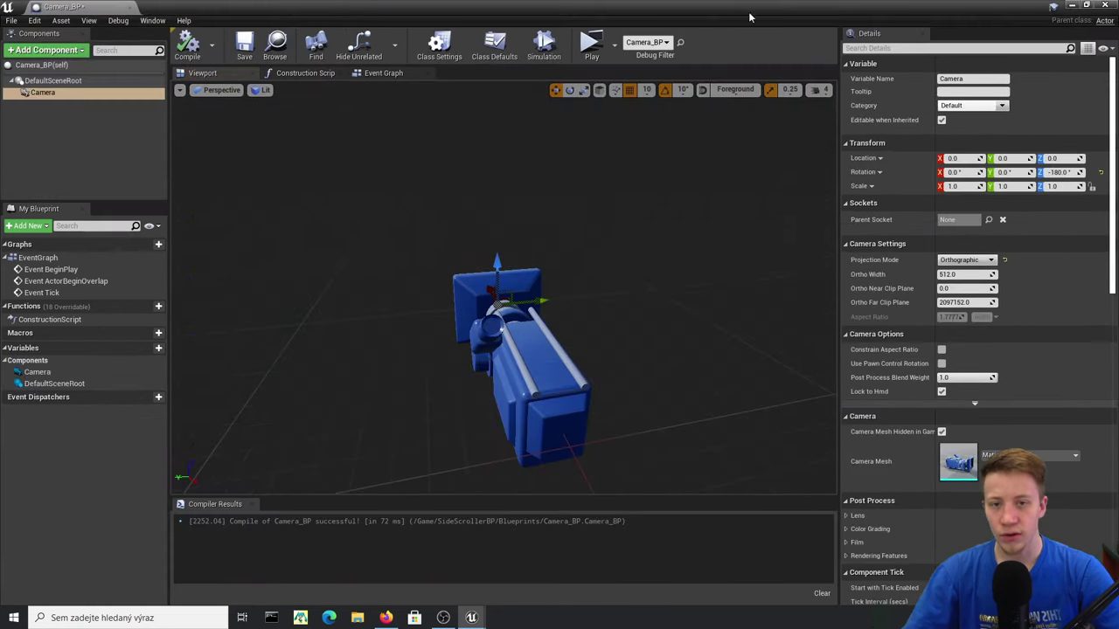
pyautogui.doubleClick(731, 12)
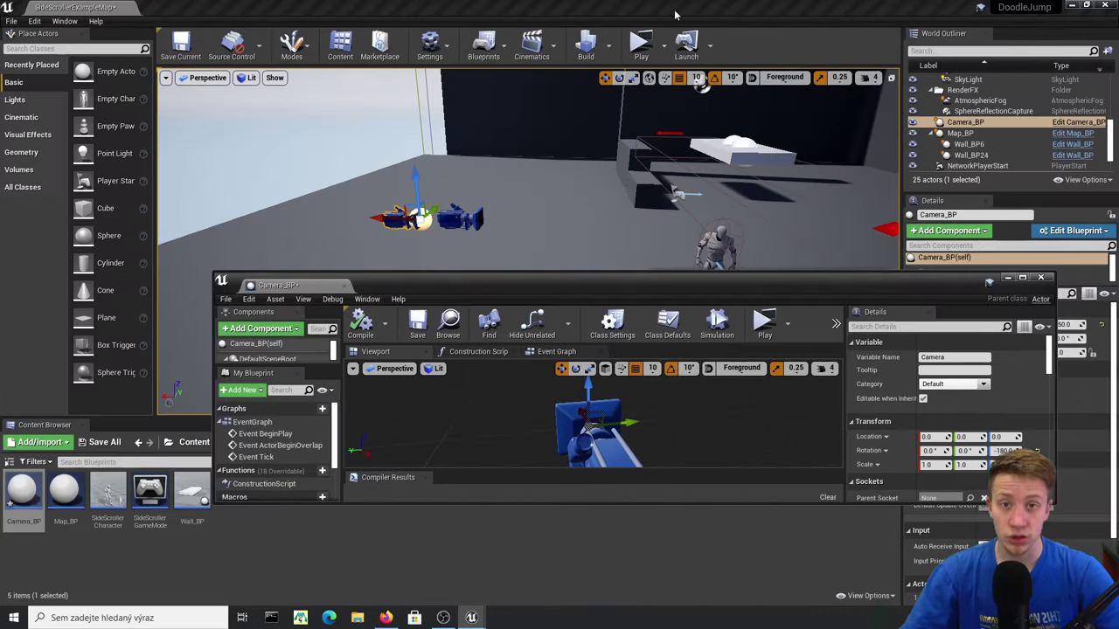
pyautogui.click(642, 43)
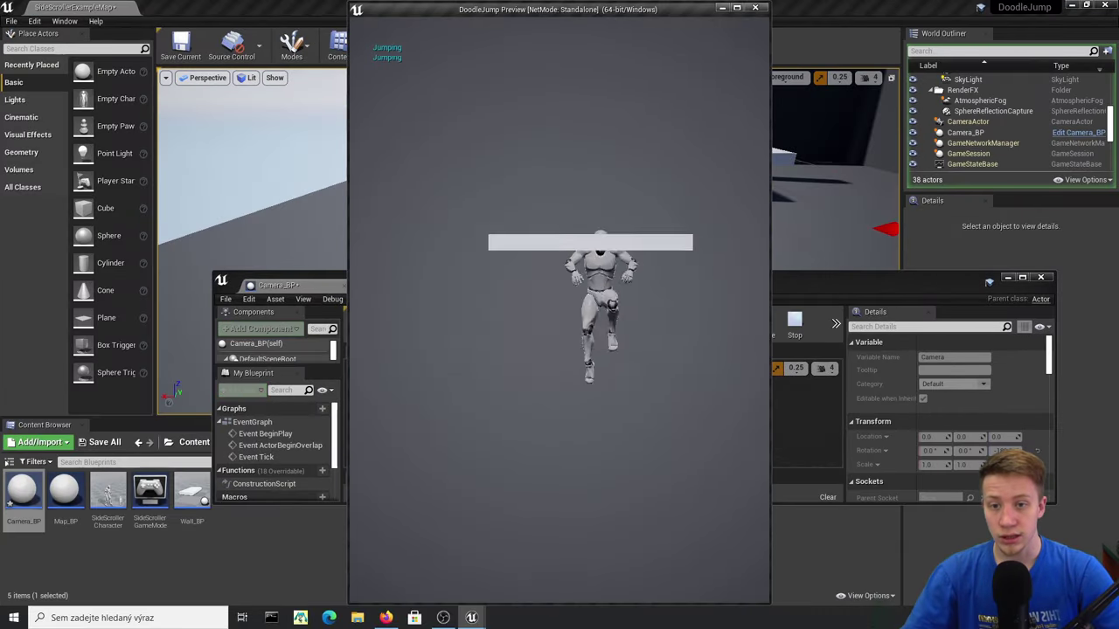
pyautogui.press('Escape')
# - Set the Camera component's Ortho Width to 1500 in Camera_BP
pyautogui.moveTo(815, 281); pyautogui.dragTo(726, 3)
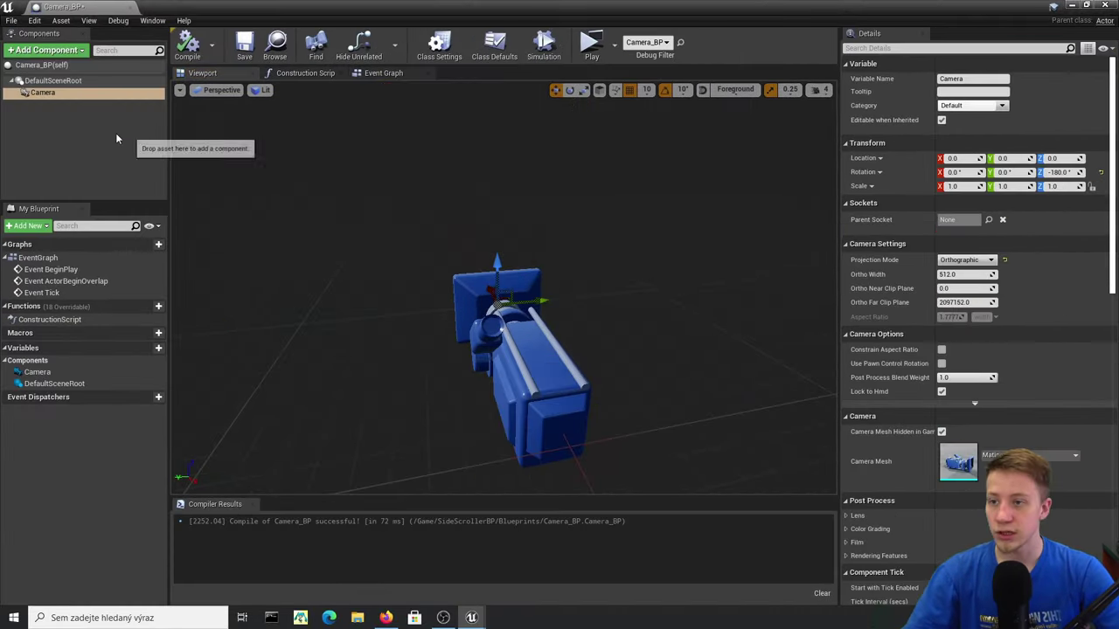
pyautogui.click(969, 275)
pyautogui.write('1500')
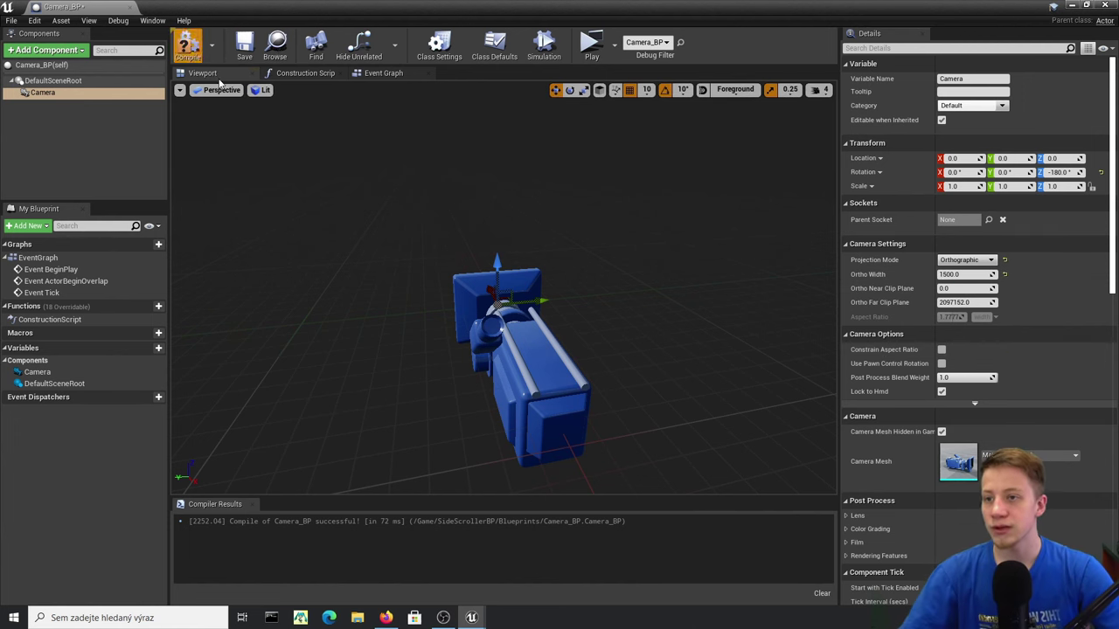
# - Play the level with the wider orthographic view, steer the character up the platforms, and stop the preview
pyautogui.click(1072, 5)
pyautogui.click(642, 44)
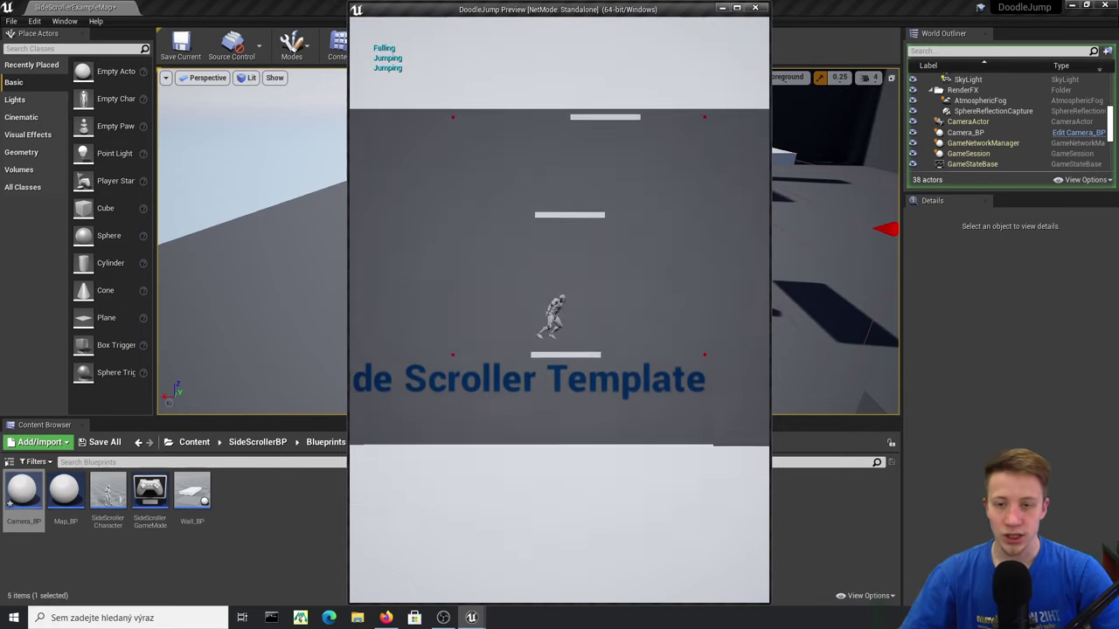
pyautogui.press('a')
pyautogui.press('d')
pyautogui.press('d')
pyautogui.press('a')
pyautogui.press('d')
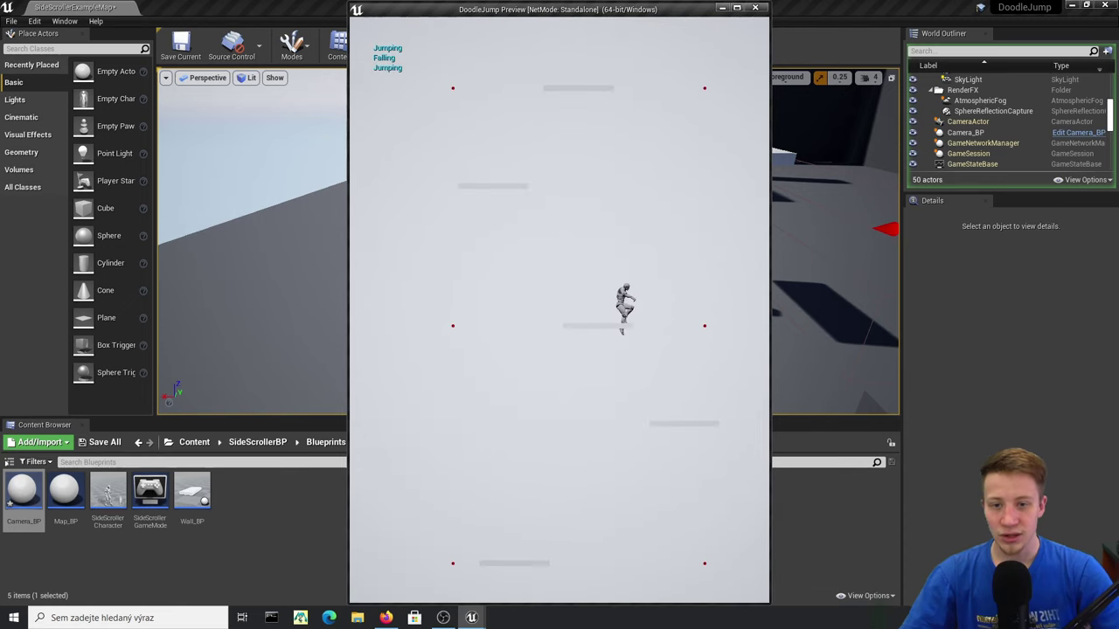
pyautogui.press('a')
pyautogui.press('d')
pyautogui.press('a')
pyautogui.press('d')
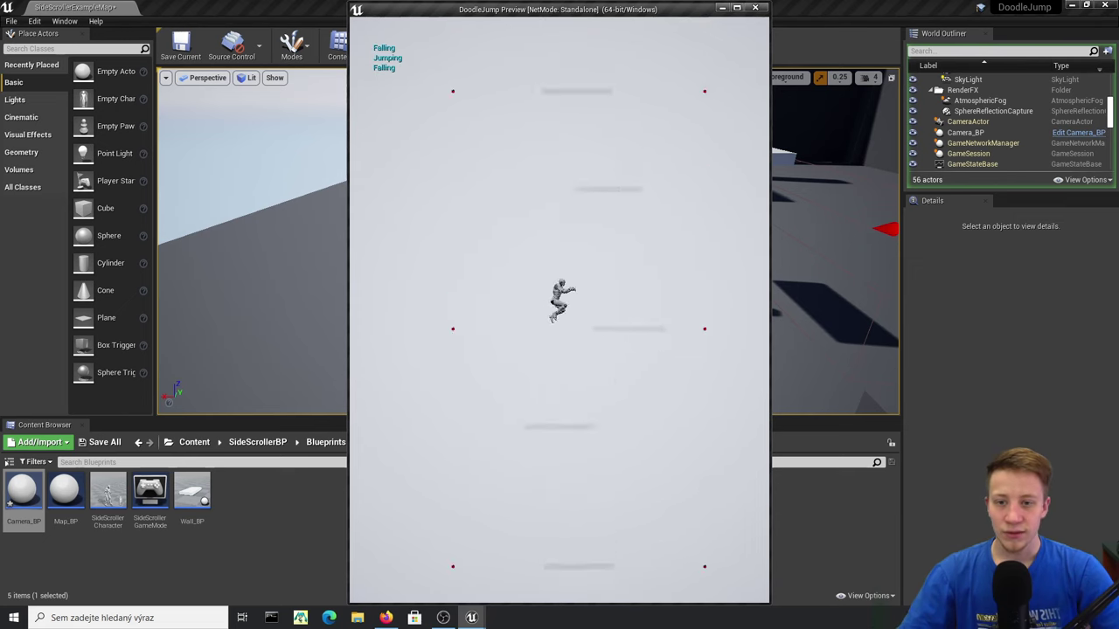
pyautogui.press('Escape')
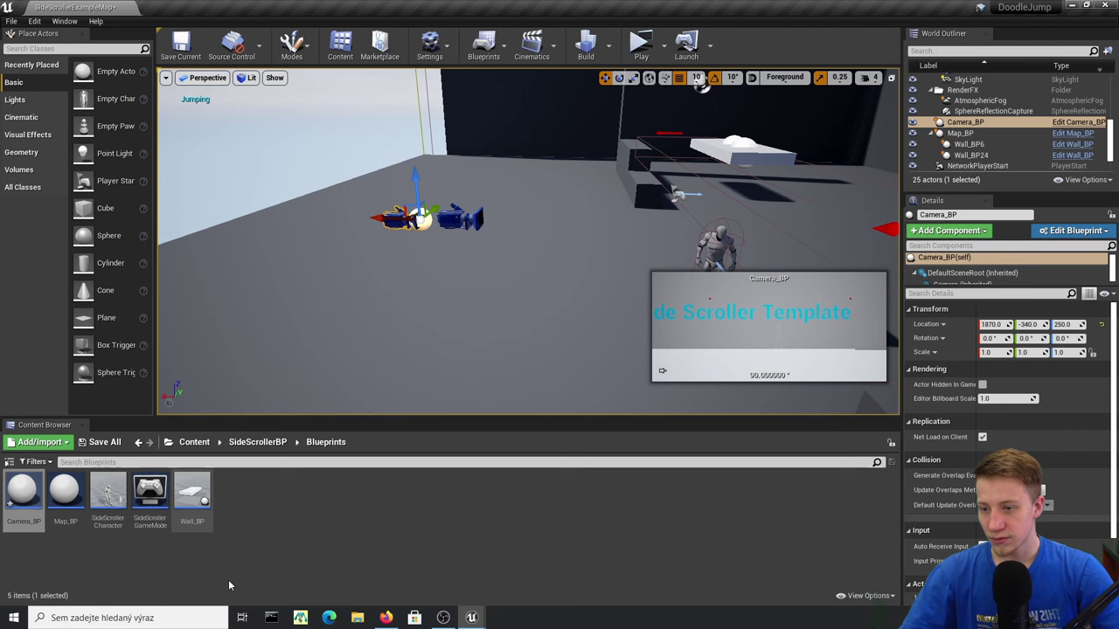
pyautogui.rightClick(261, 481)
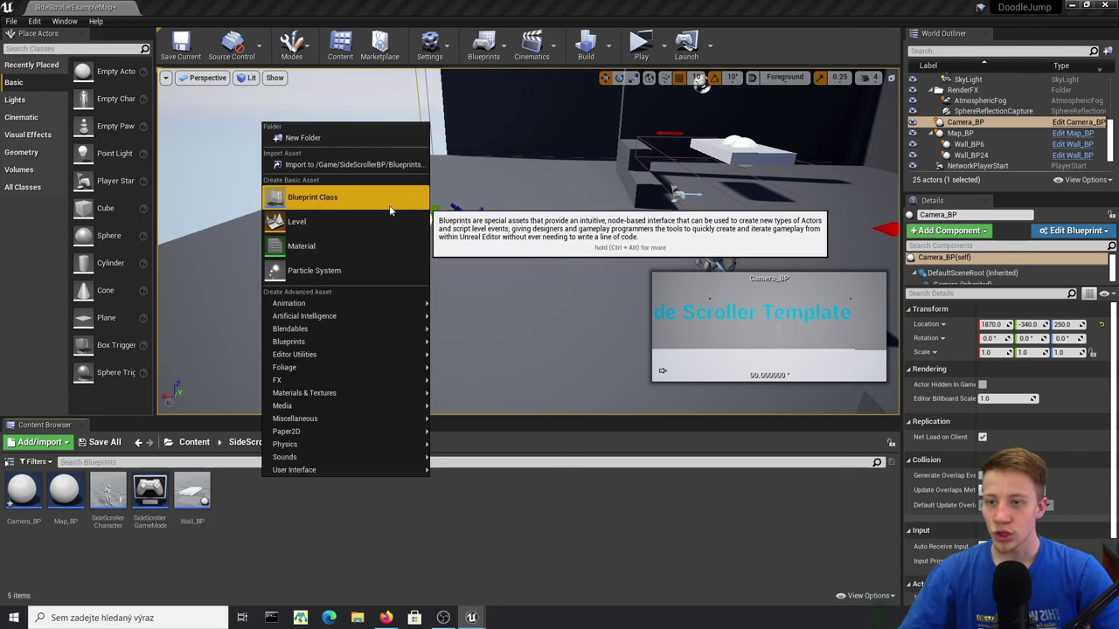
pyautogui.click(332, 253)
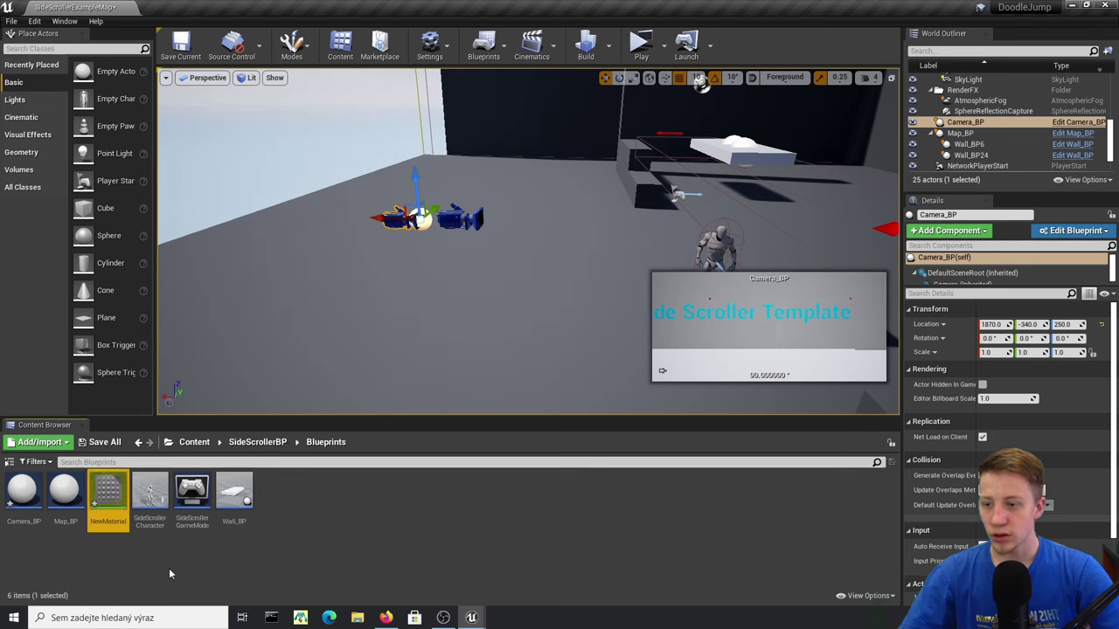
pyautogui.press('Delete')
pyautogui.click(481, 495)
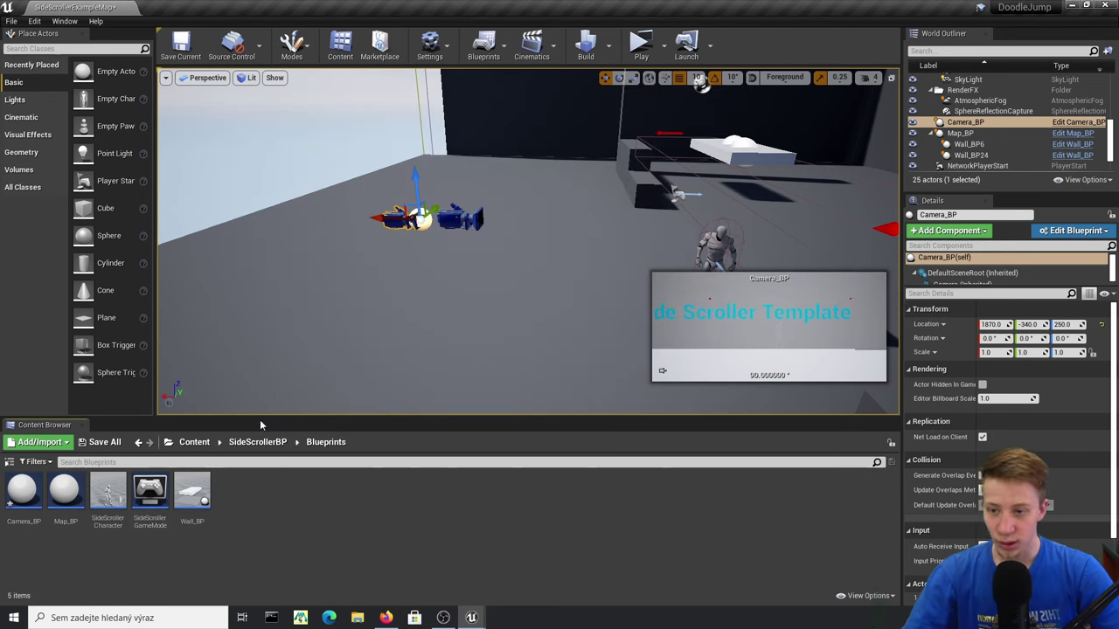
# - Create a Materials folder under Content, add a material named JustAColor_MAt inside it, and open the material for editing
pyautogui.click(257, 441)
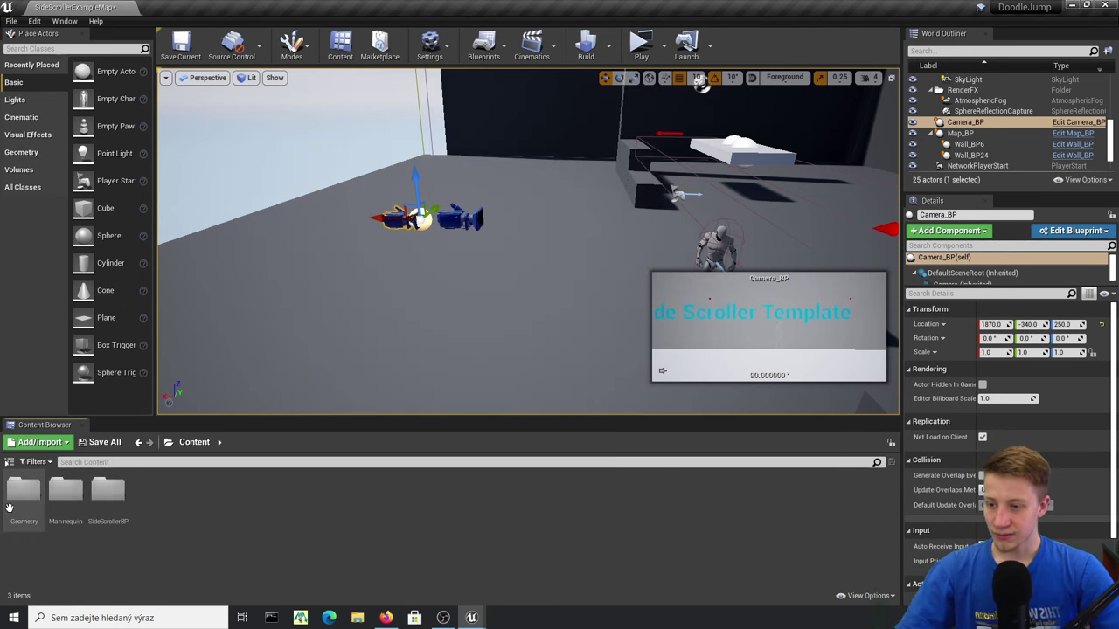
pyautogui.rightClick(213, 498)
pyautogui.click(271, 160)
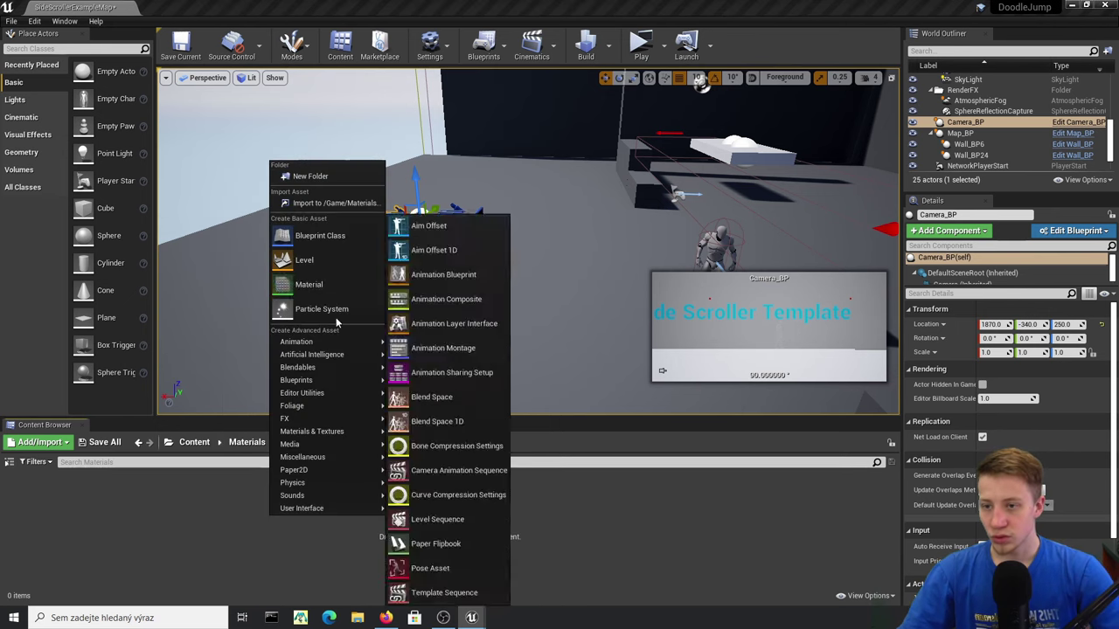
pyautogui.click(332, 279)
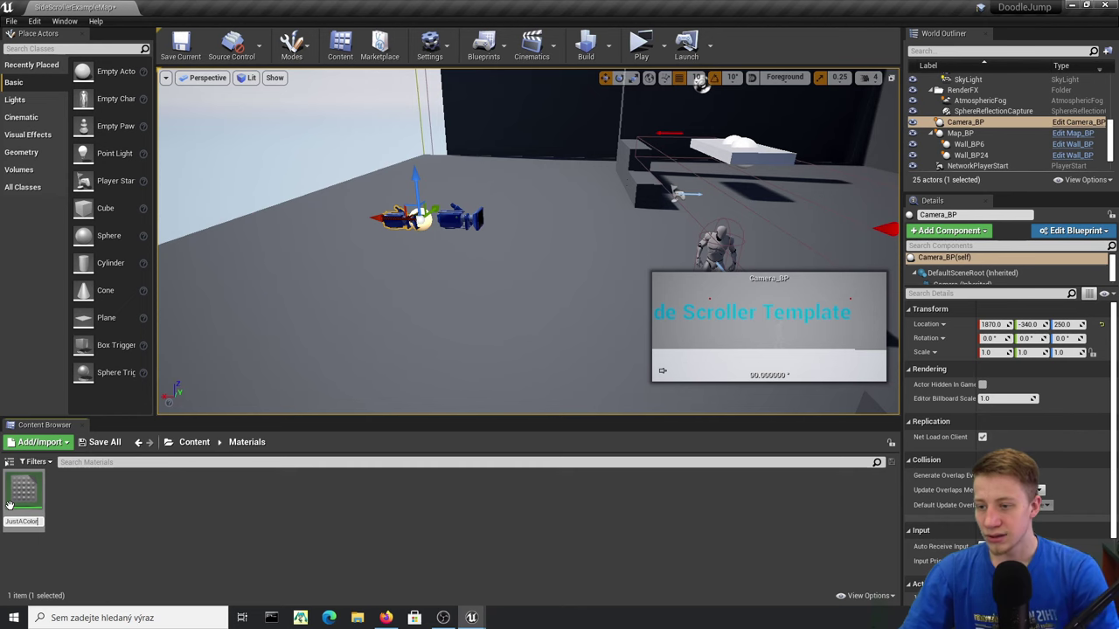
pyautogui.doubleClick(19, 498)
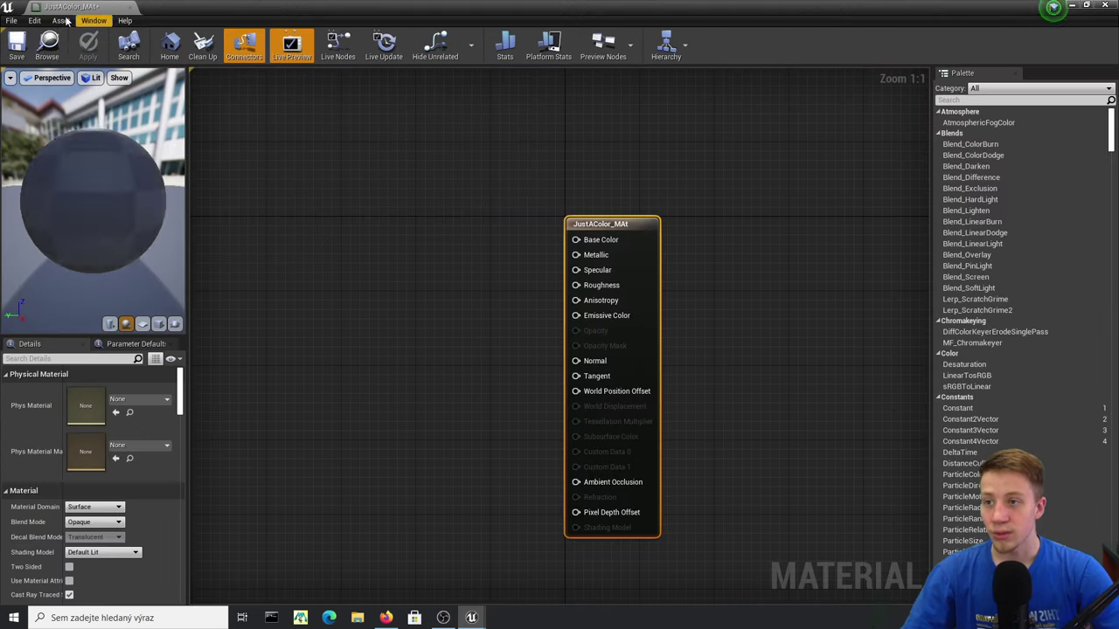
# - Add a Constant3Vector node to the material graph and convert it to a parameter named Color
pyautogui.moveTo(427, 241); pyautogui.dragTo(329, 207, button='right')
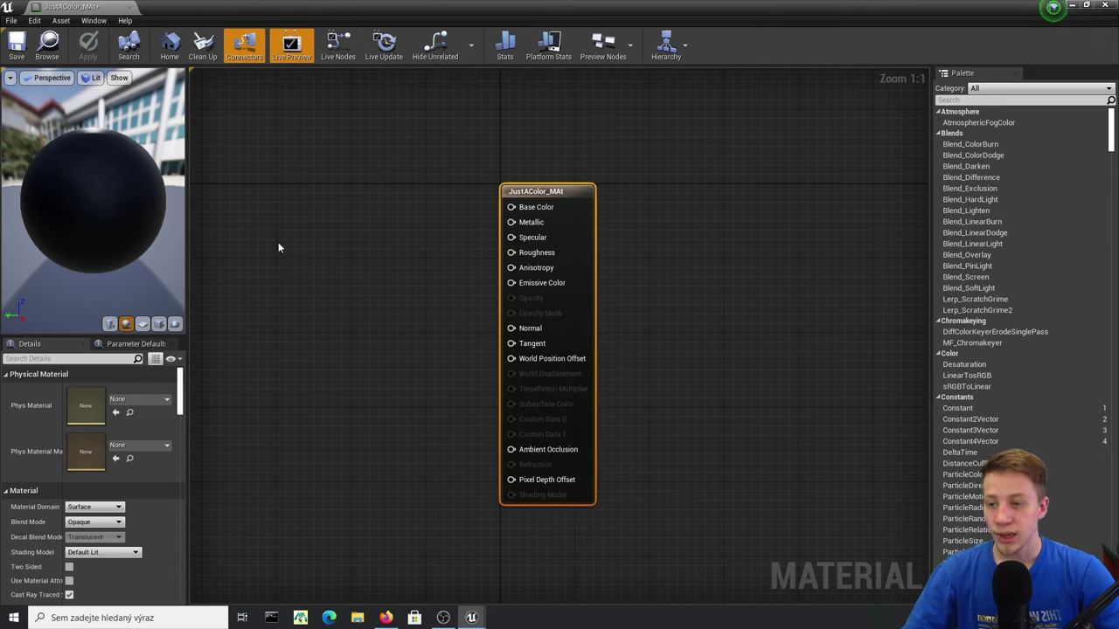
pyautogui.rightClick(292, 215)
pyautogui.write('consta')
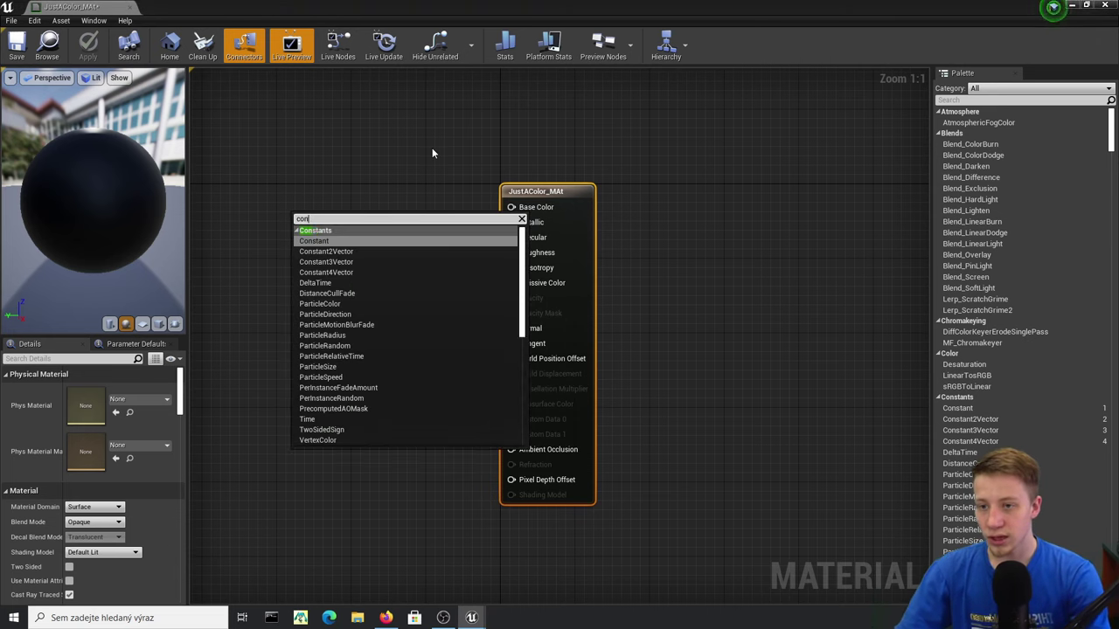
pyautogui.press('Down')
pyautogui.press('Down')
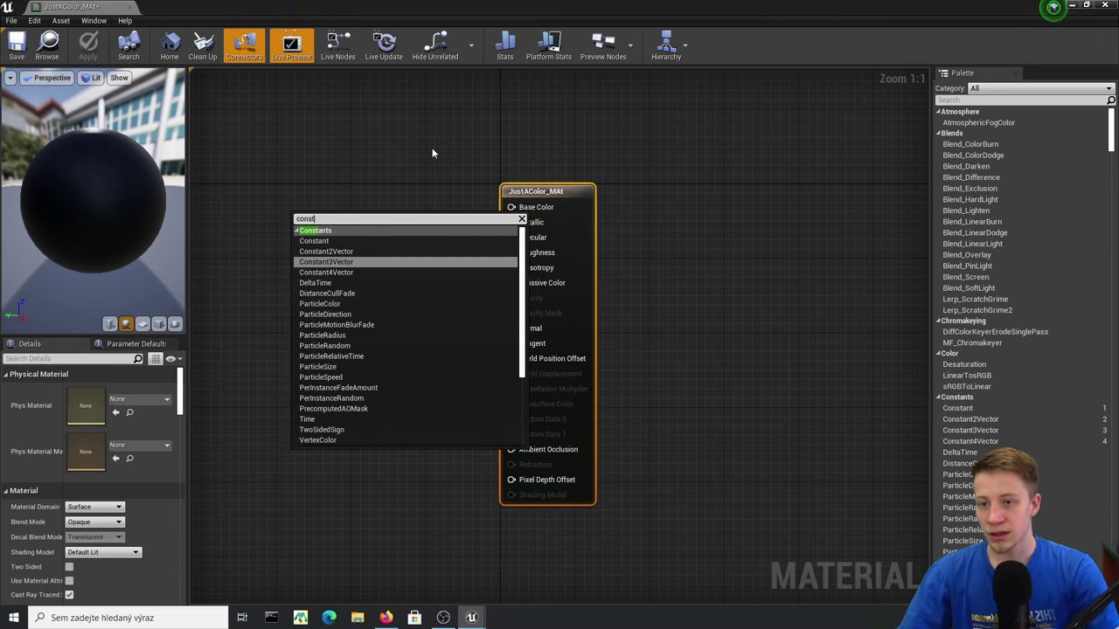
pyautogui.press('Return')
pyautogui.rightClick(353, 244)
pyautogui.click(399, 288)
pyautogui.write('Color')
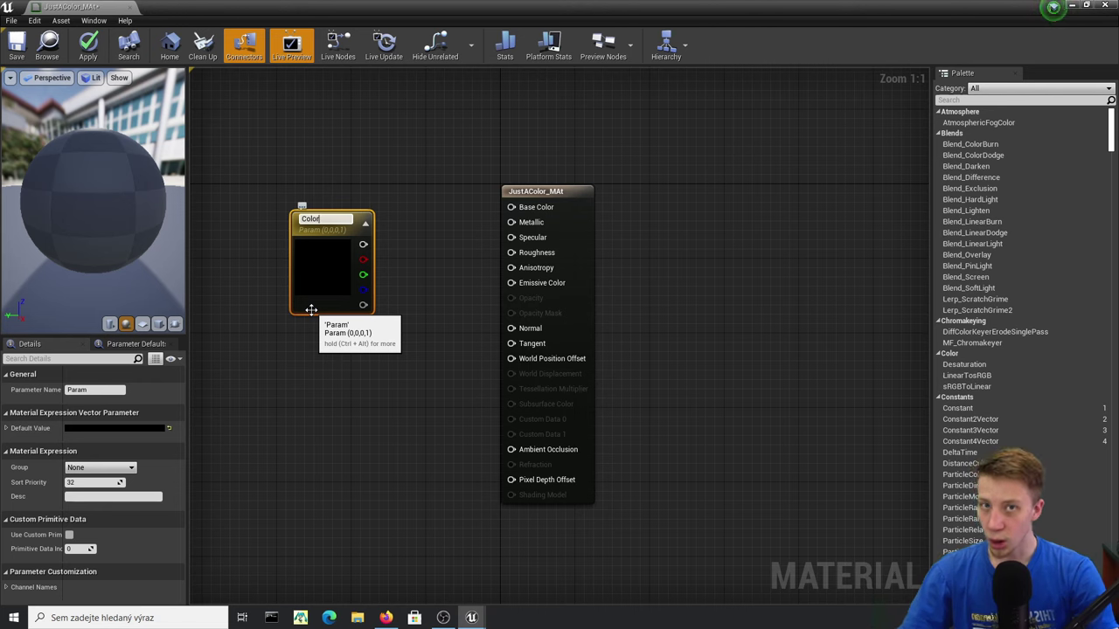
# - Connect the Color parameter to the Base Color input and set its default value to white (1, 1, 1)
pyautogui.moveTo(363, 242); pyautogui.dragTo(511, 207)
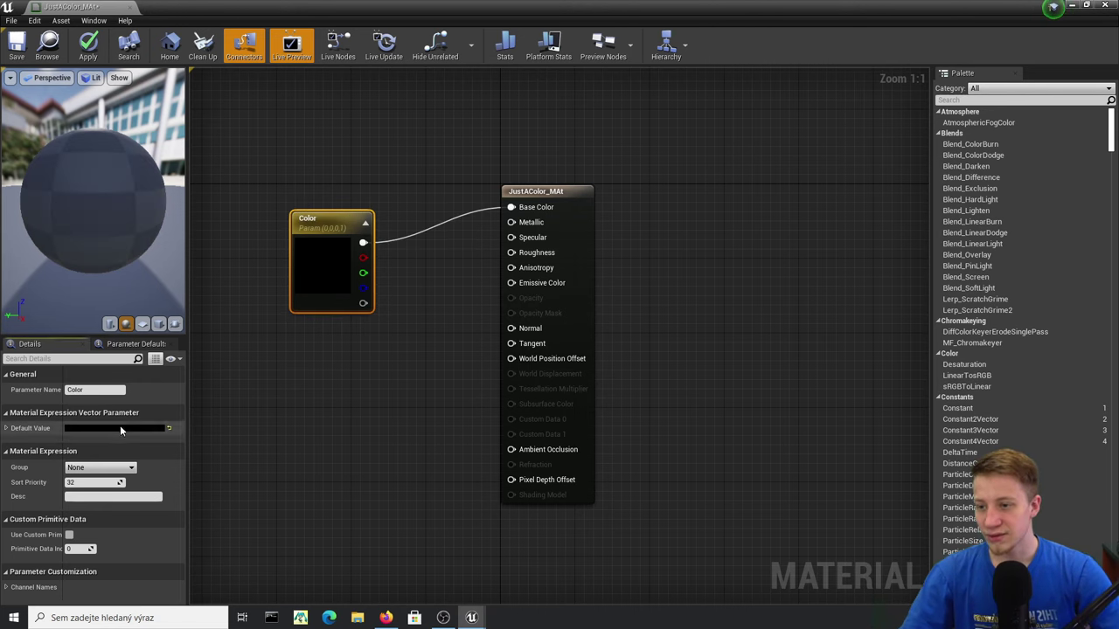
pyautogui.click(119, 426)
pyautogui.moveTo(295, 389); pyautogui.dragTo(295, 338)
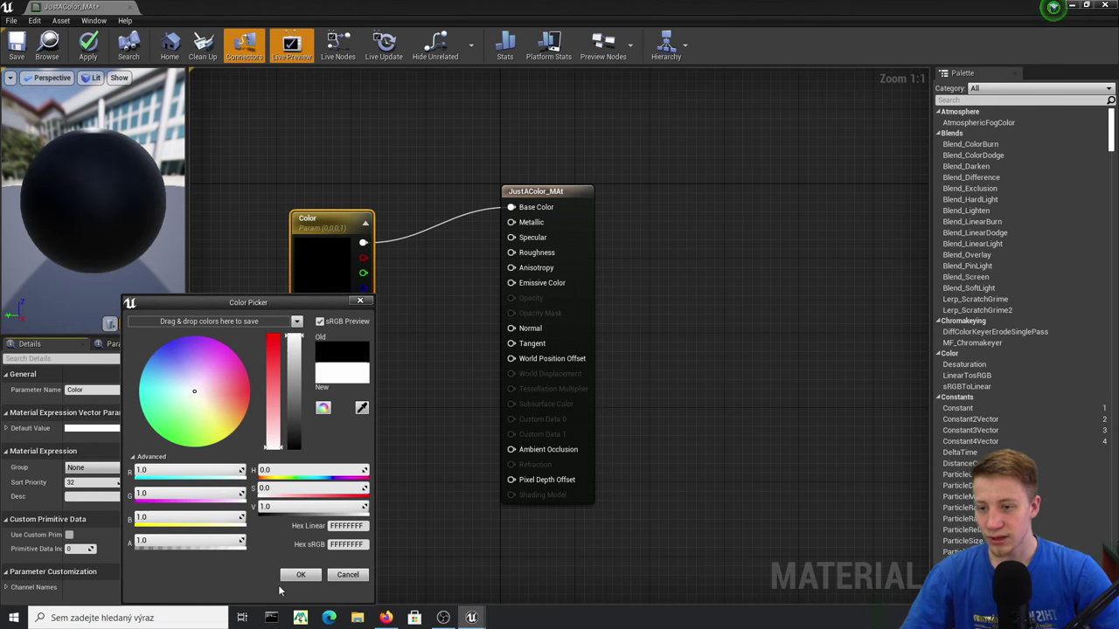
pyautogui.click(299, 575)
pyautogui.moveTo(332, 240); pyautogui.dragTo(300, 195)
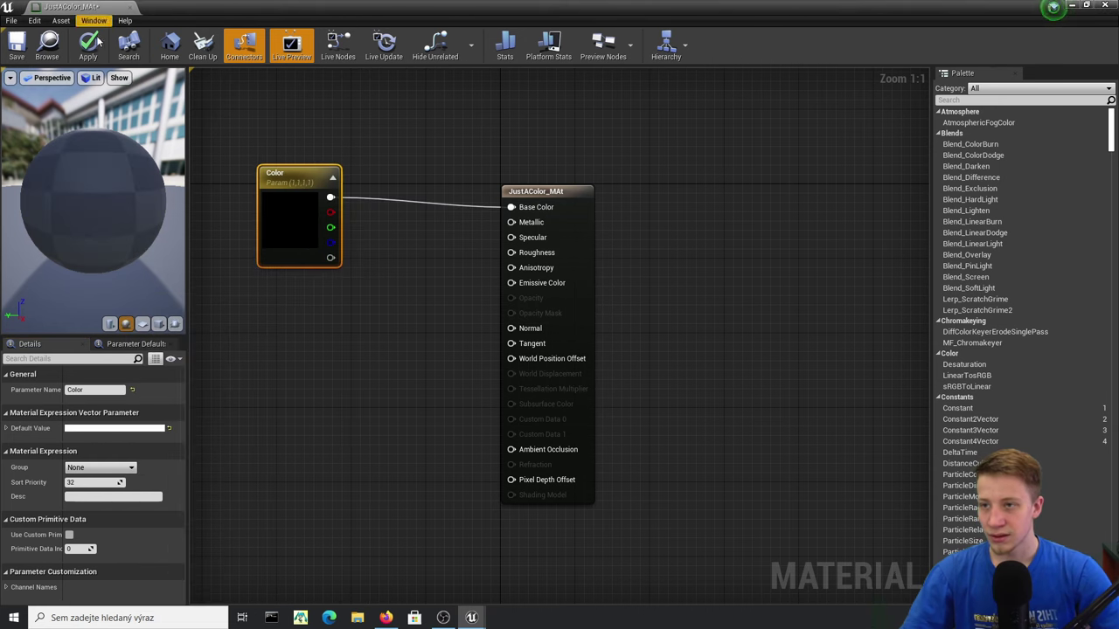
pyautogui.hotkey('ctrl', 's')
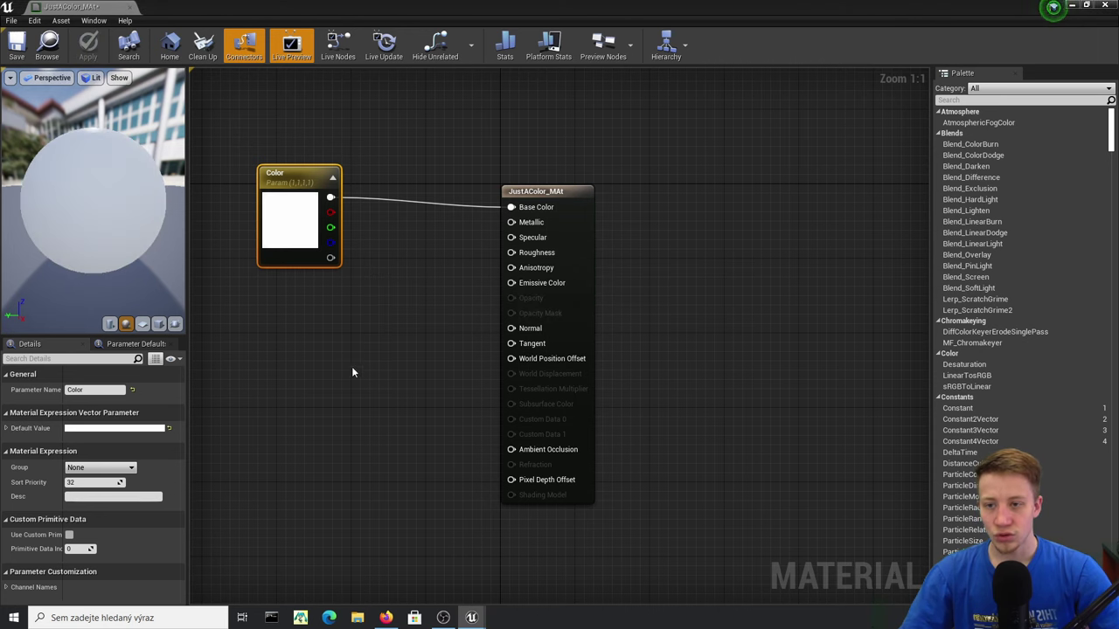
# - Add a Constant node with the value 0.7 and connect it to the Metallic input
pyautogui.moveTo(377, 382); pyautogui.dragTo(435, 371, button='right')
pyautogui.rightClick(401, 314)
pyautogui.write('const')
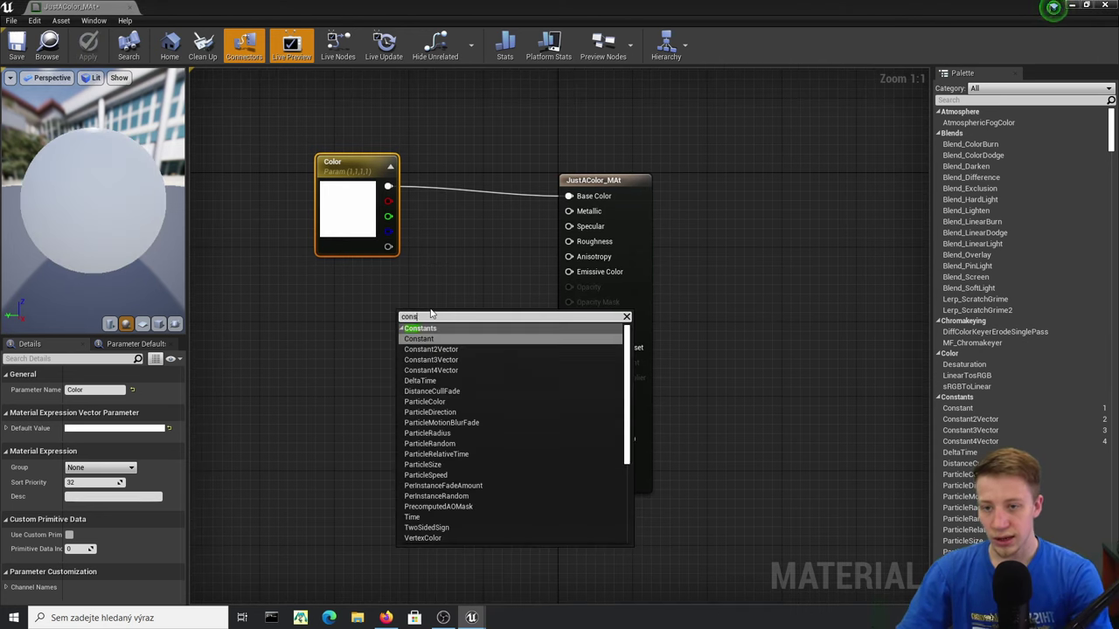
pyautogui.press('Return')
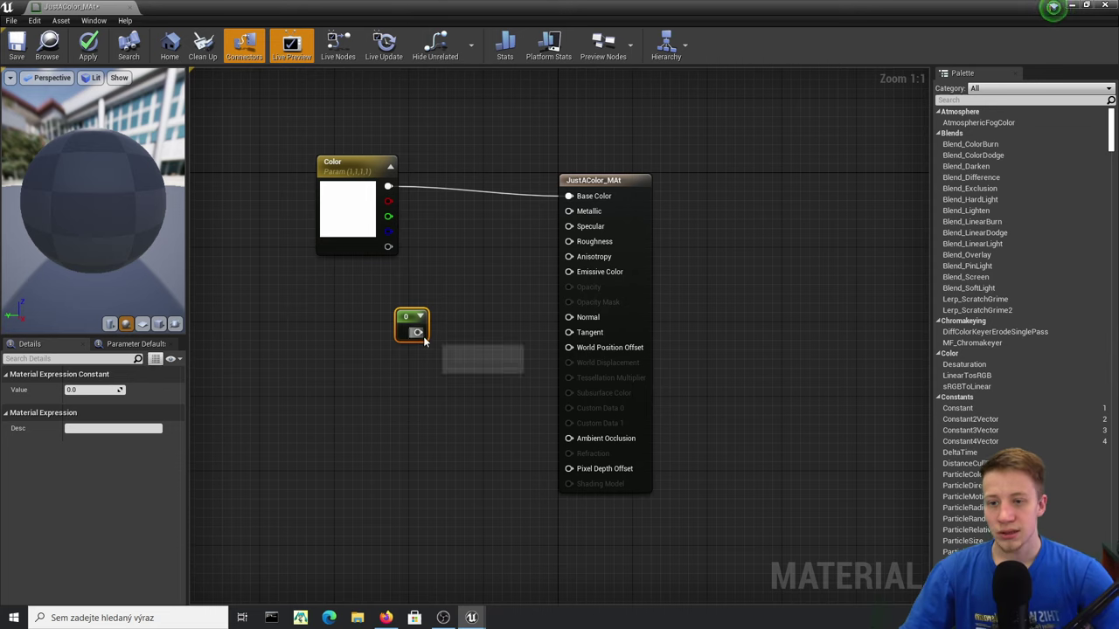
pyautogui.moveTo(418, 332); pyautogui.dragTo(569, 210)
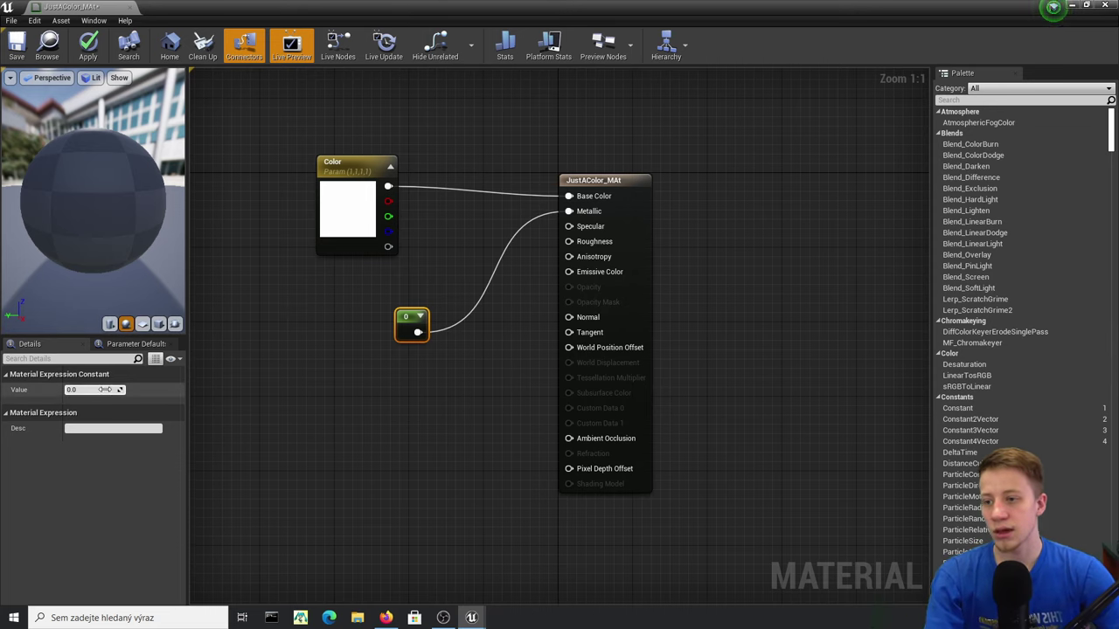
pyautogui.write('0.7')
pyautogui.press('Return')
# - Duplicate the Metallic constant, set the copy to 0.3, and connect it to the Roughness input
pyautogui.hotkey('ctrl', 'c')
pyautogui.hotkey('ctrl', 'v')
pyautogui.moveTo(437, 366); pyautogui.dragTo(427, 375)
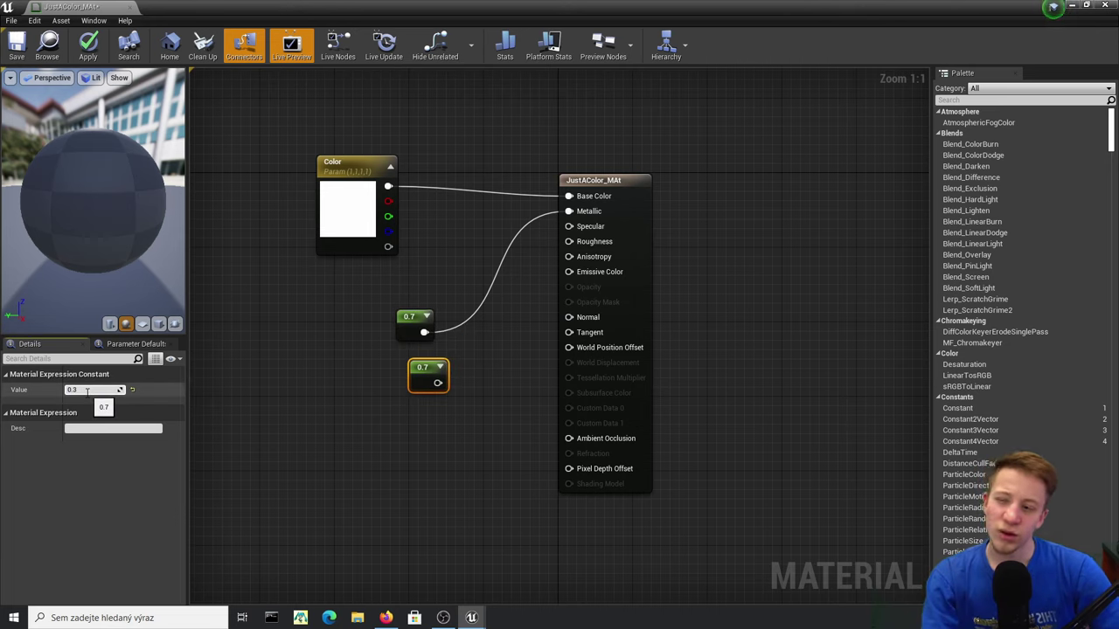
pyautogui.moveTo(437, 382); pyautogui.dragTo(537, 348)
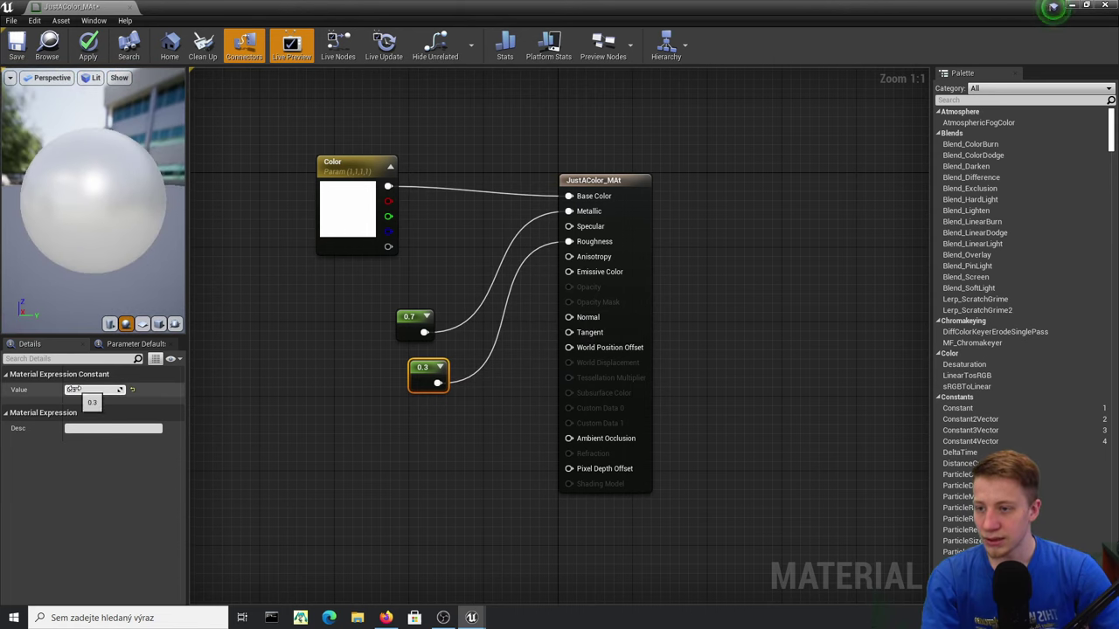
# - Try 1.0 for the Roughness constant, and settle on a value of 0.75
pyautogui.press('Return')
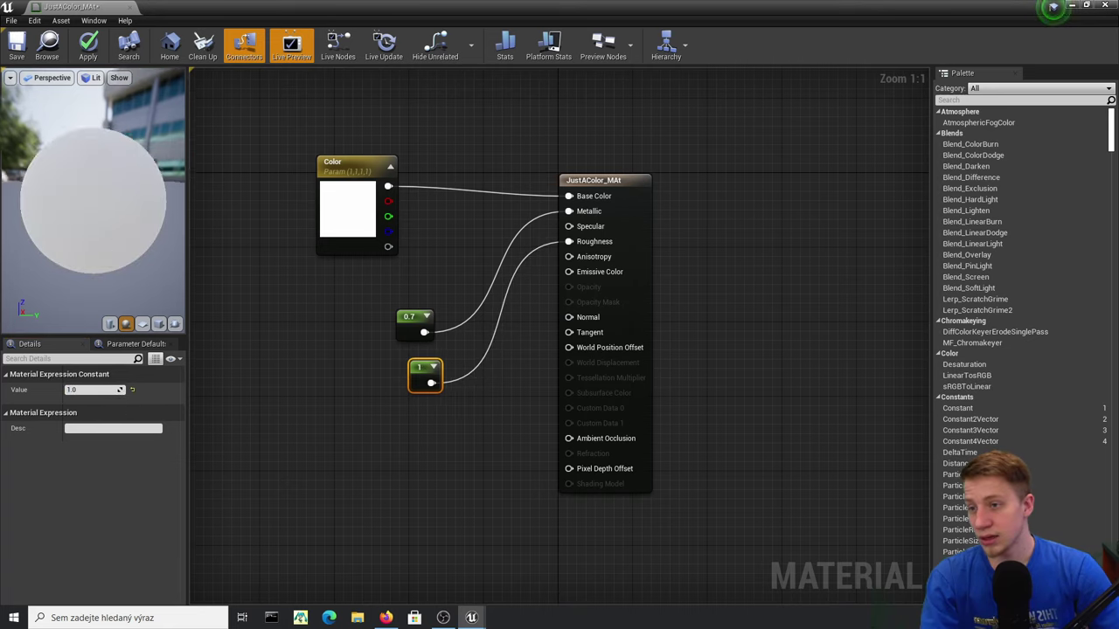
pyautogui.click(102, 390)
pyautogui.click(103, 390)
pyautogui.write('0.7')
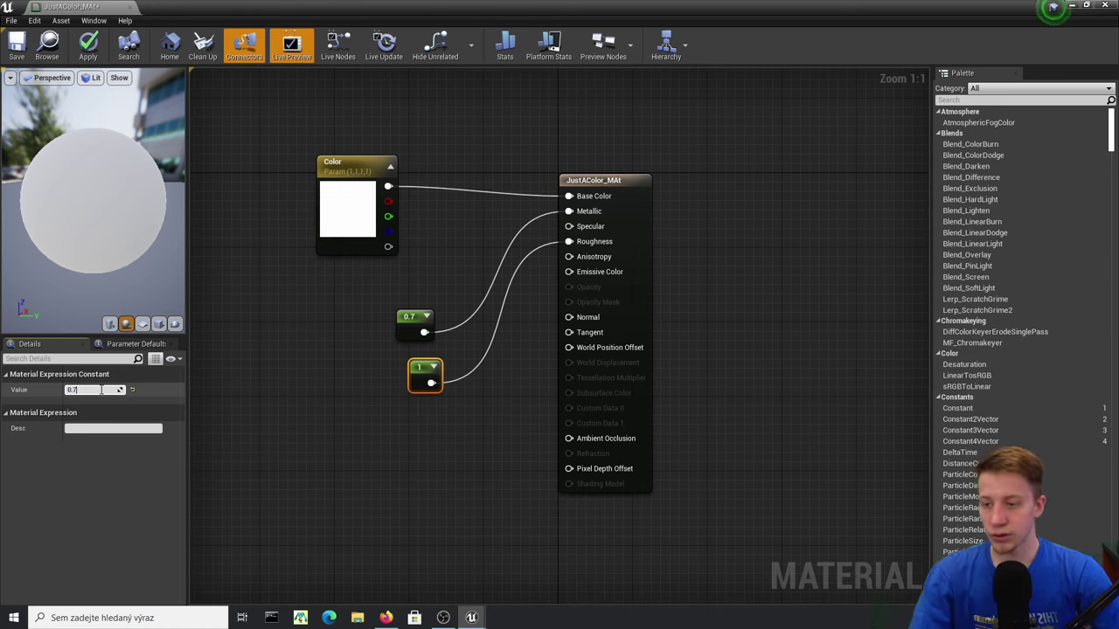
pyautogui.write('5')
pyautogui.press('Return')
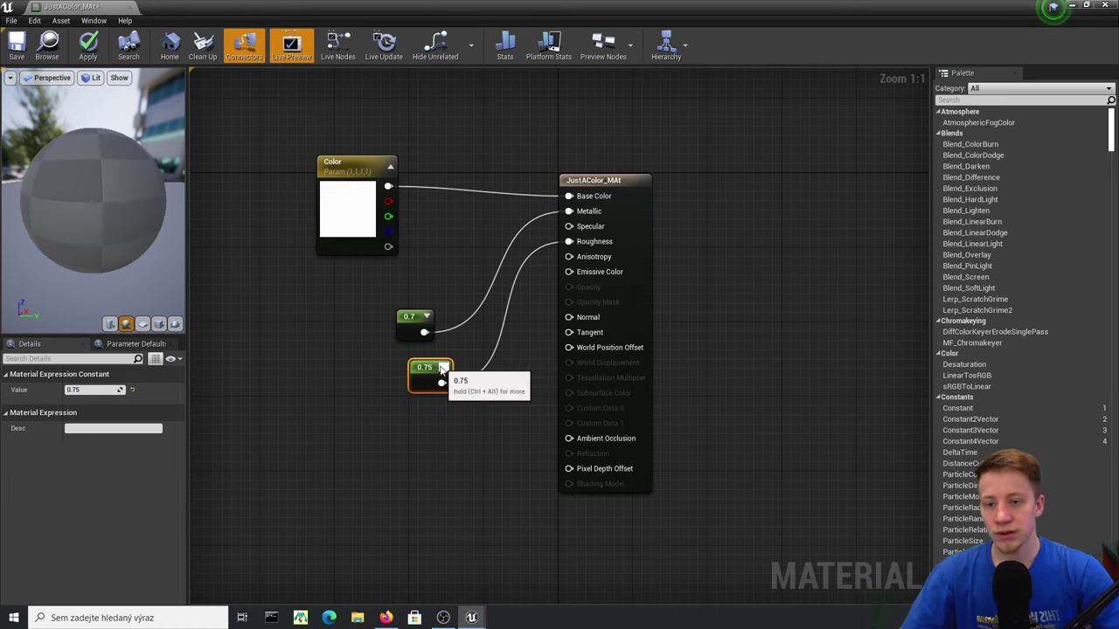
# - Expand the Roughness constant's preview, apply the changes to JustAColor_MAt, and return to the level editor
pyautogui.click(442, 368)
pyautogui.click(412, 322)
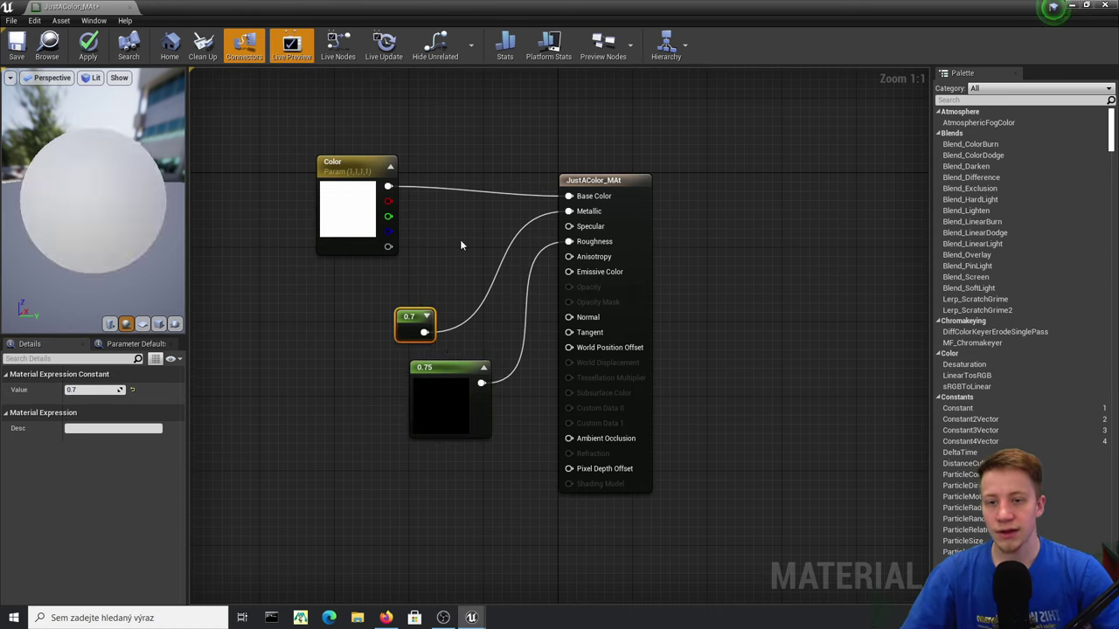
pyautogui.click(360, 213)
pyautogui.click(97, 25)
pyautogui.click(97, 24)
pyautogui.click(90, 51)
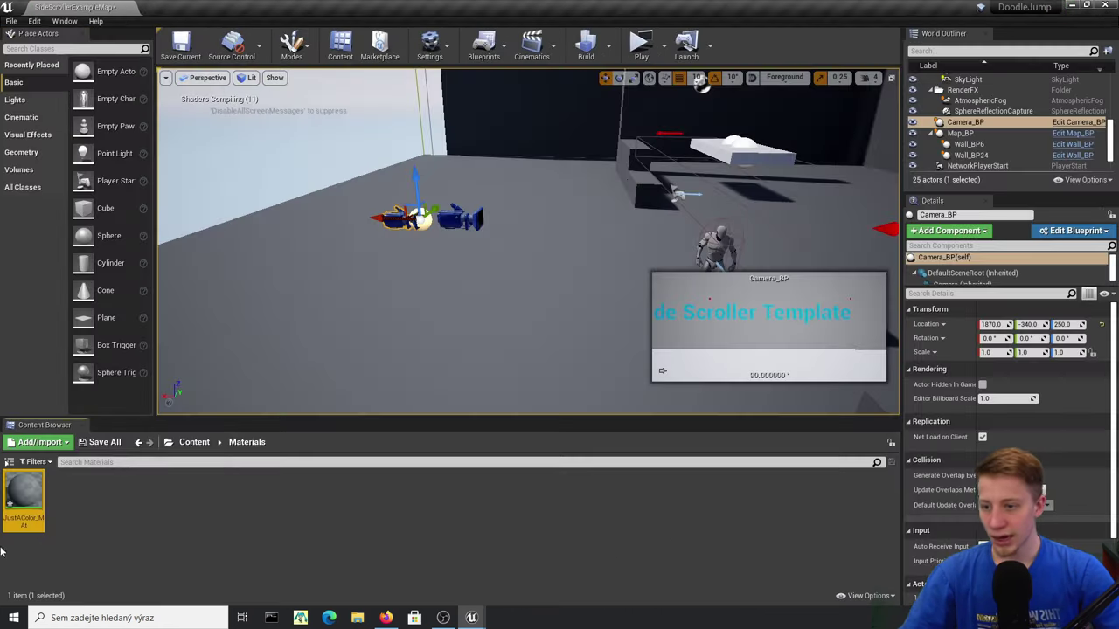
# - Create a material instance from JustAColor_MAt and name it Red_Mat
pyautogui.rightClick(24, 494)
pyautogui.click(21, 496)
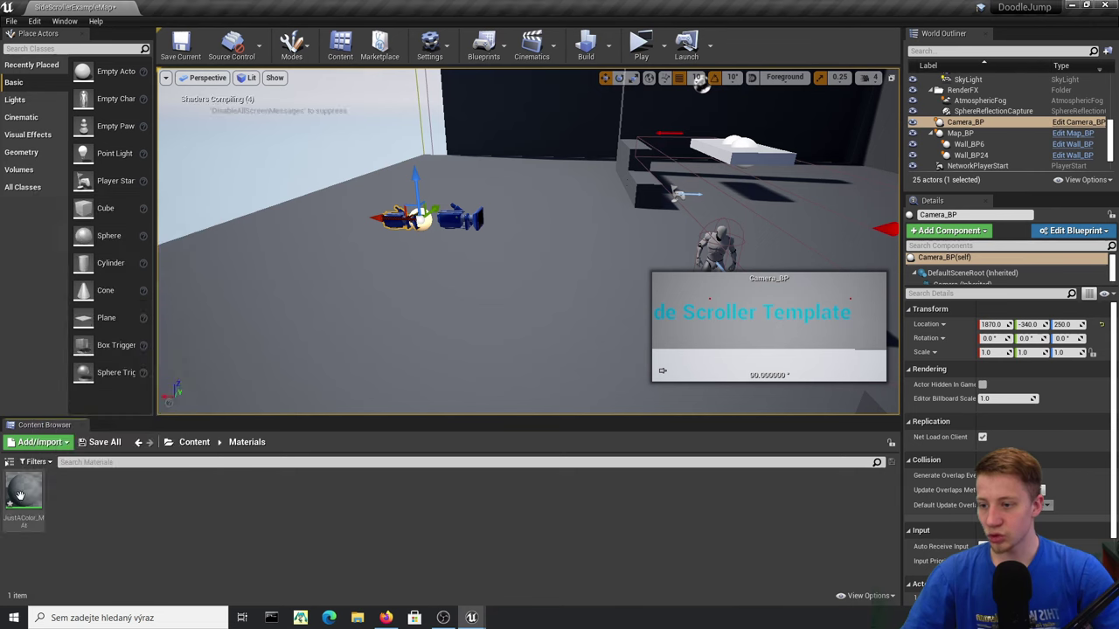
pyautogui.rightClick(20, 495)
pyautogui.click(82, 204)
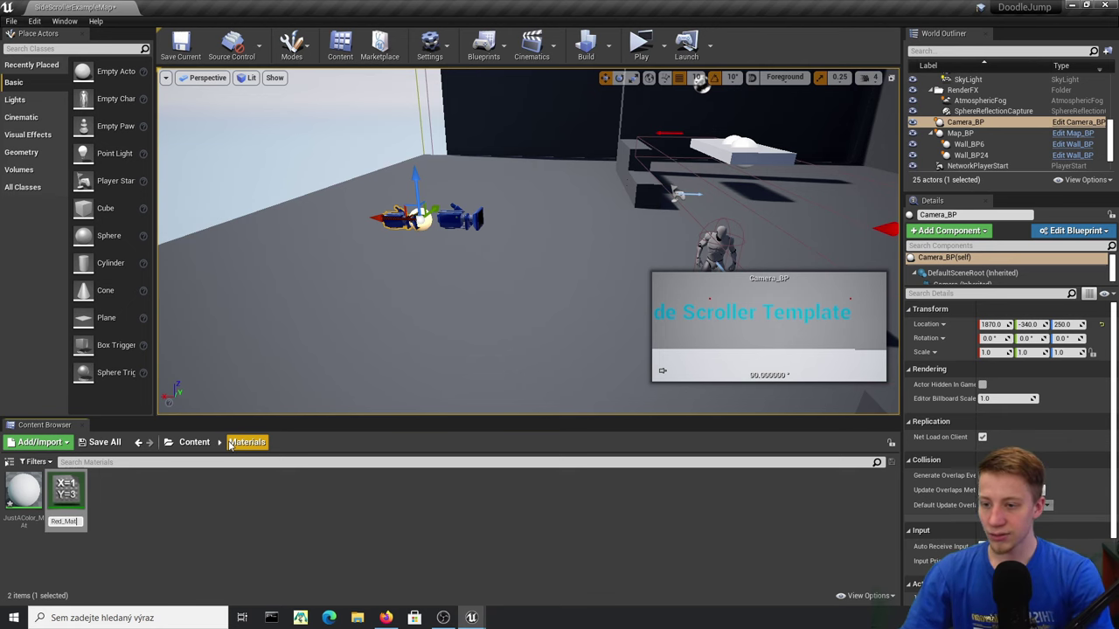
pyautogui.press('Return')
# - Override the Color parameter of Red_Mat with crimson red (R 0.78125, G 0.012207, B 0.088488) and close its editor
pyautogui.doubleClick(77, 495)
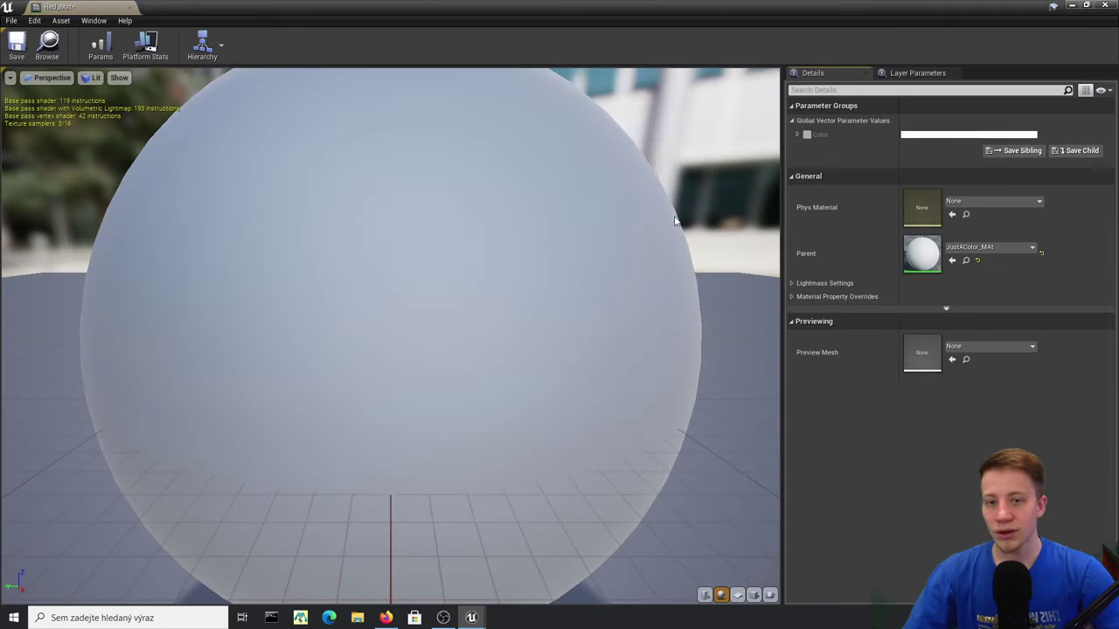
pyautogui.click(796, 136)
pyautogui.click(968, 135)
pyautogui.moveTo(786, 228); pyautogui.dragTo(816, 230)
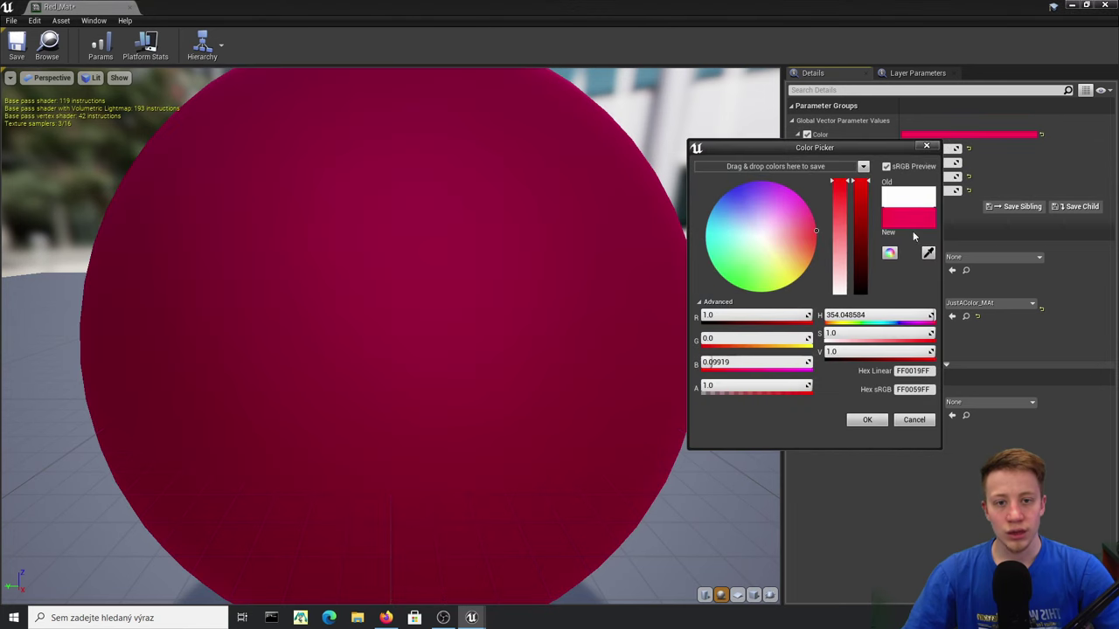
pyautogui.moveTo(868, 197); pyautogui.dragTo(842, 182)
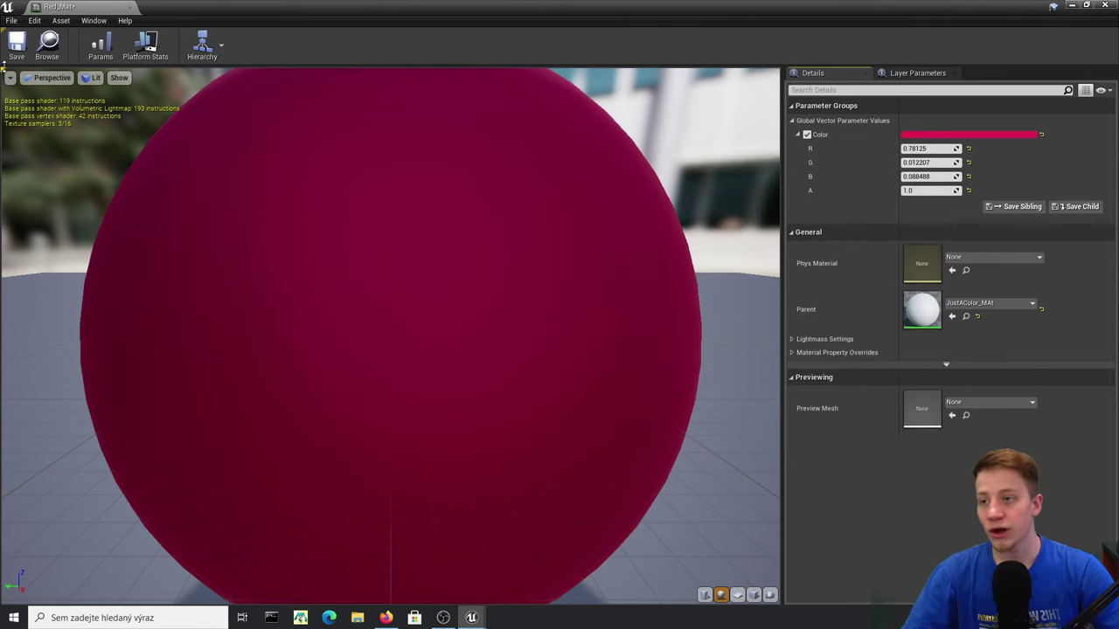
pyautogui.click(1106, 5)
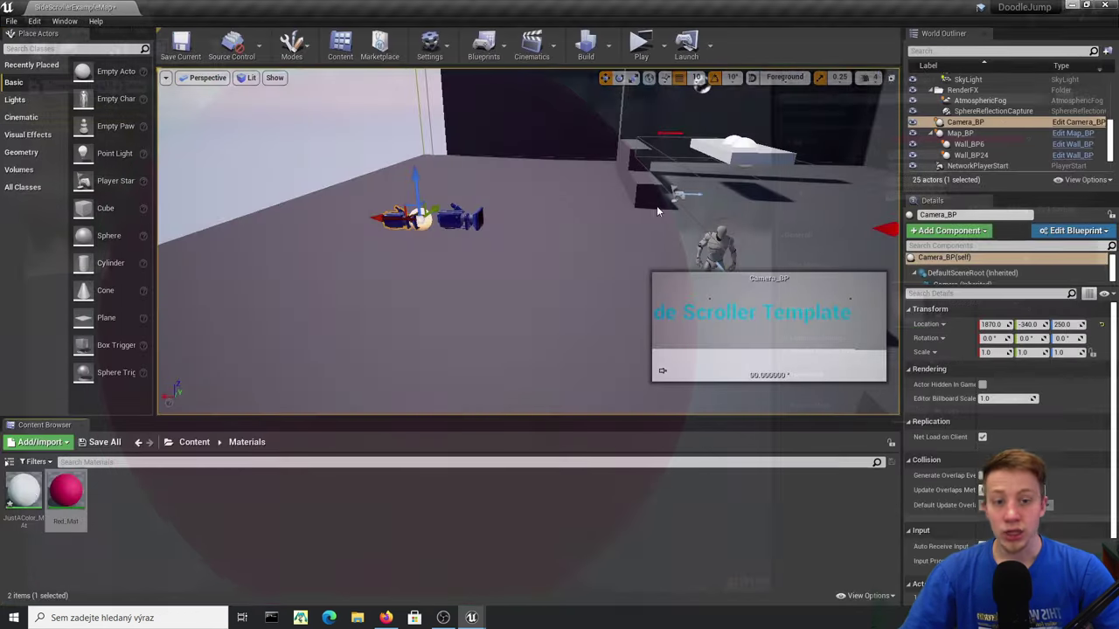
# - Create another material instance from JustAColor_MAt, name it Blue_Mat, and open it for editing
pyautogui.rightClick(25, 502)
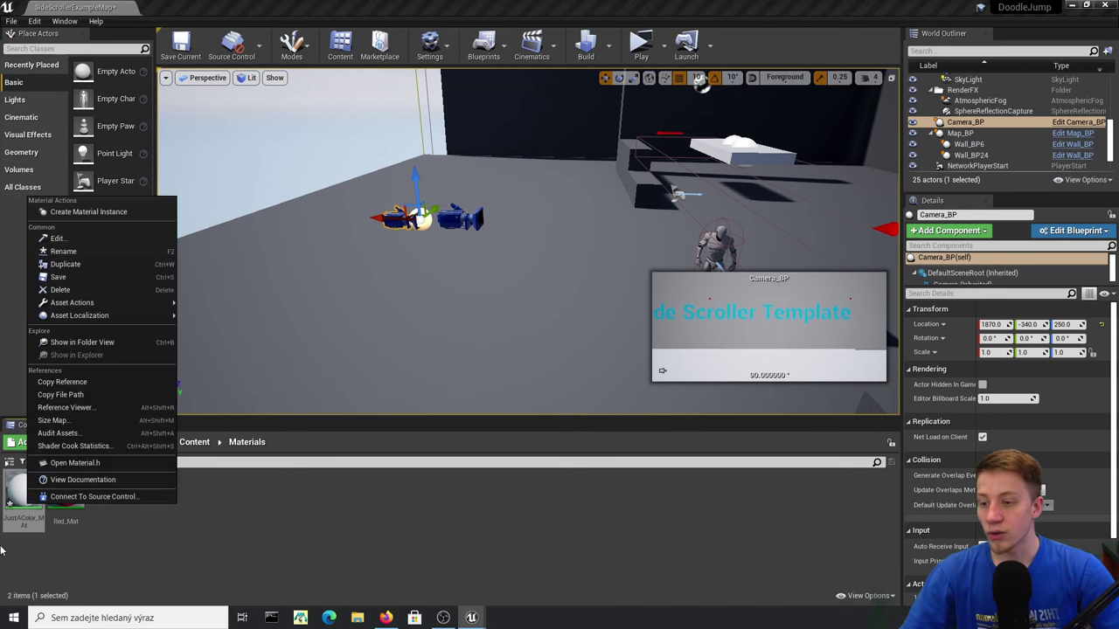
pyautogui.click(88, 212)
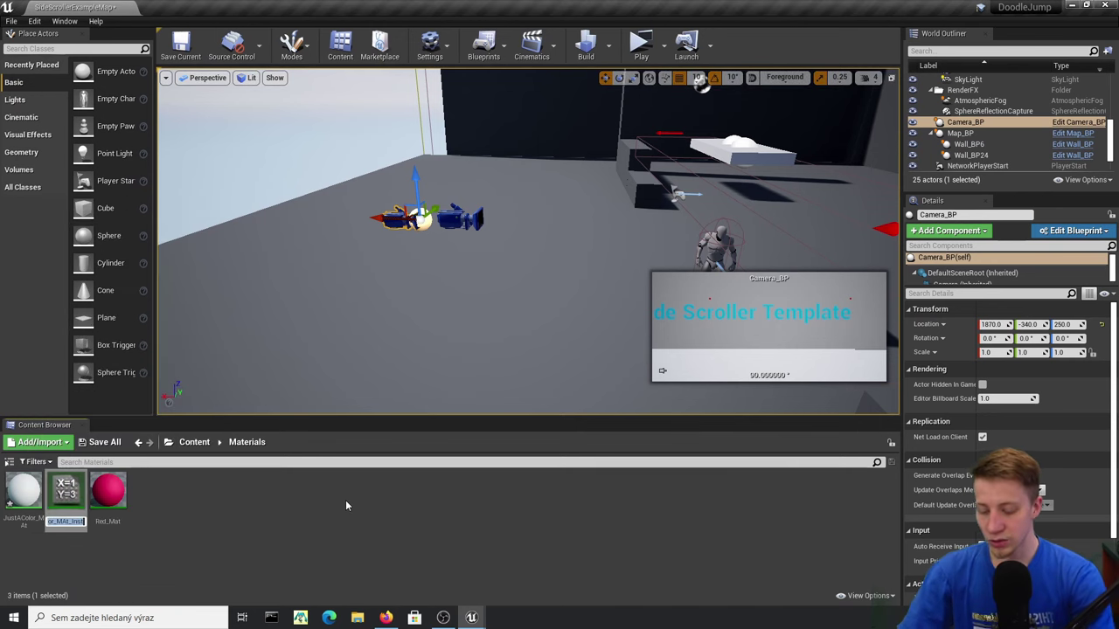
pyautogui.write('Blue_Mat')
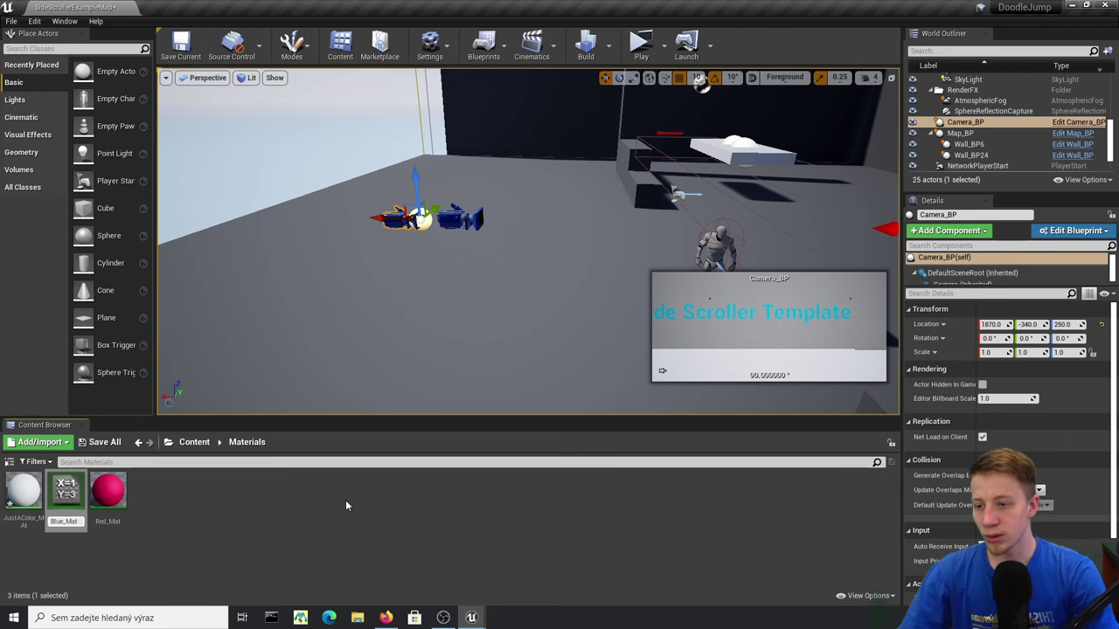
pyautogui.press('Return')
pyautogui.press('Return')
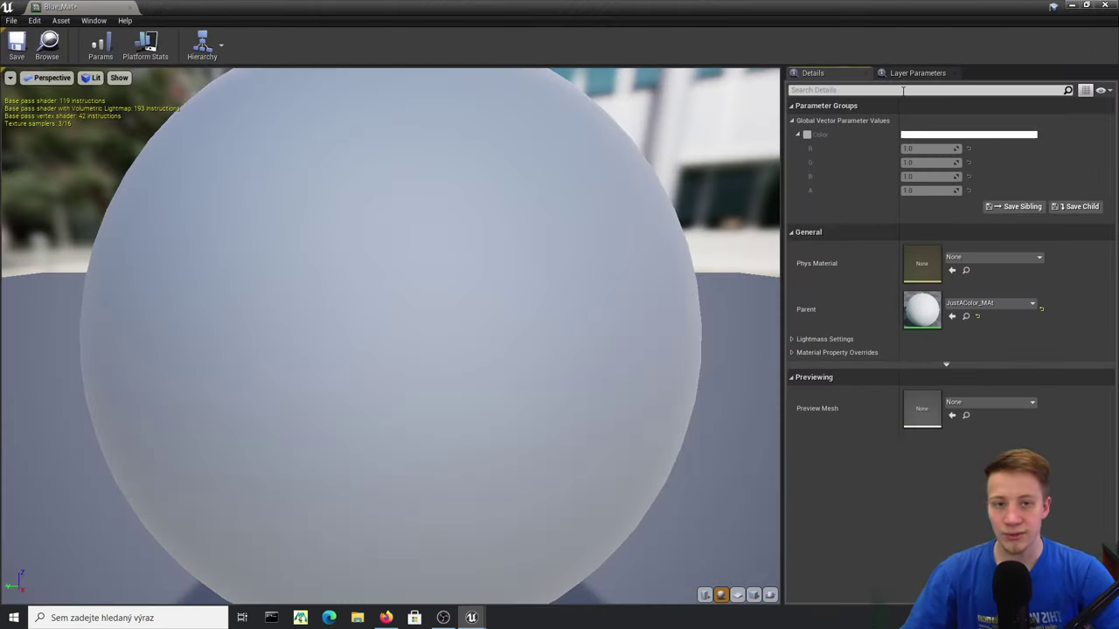
# - Override Blue_Mat's Color parameter with blue (R 0.096988, G 0.469185, B 0.708333), save the material instance and close its editor
pyautogui.click(937, 136)
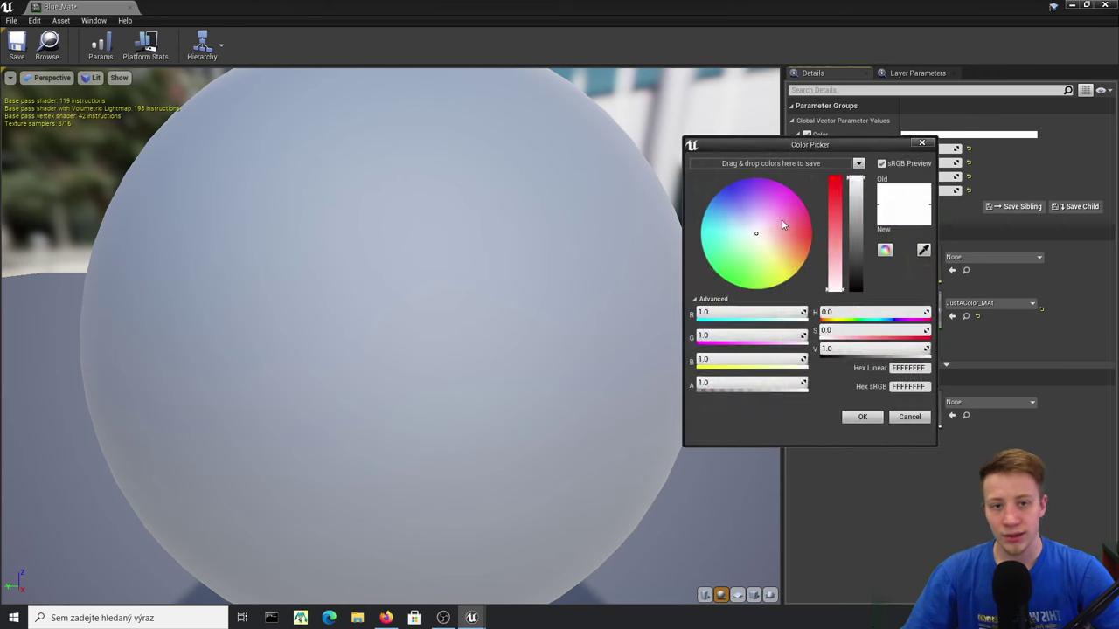
pyautogui.click(737, 205)
pyautogui.moveTo(857, 199); pyautogui.dragTo(835, 183)
pyautogui.moveTo(727, 212); pyautogui.dragTo(712, 216)
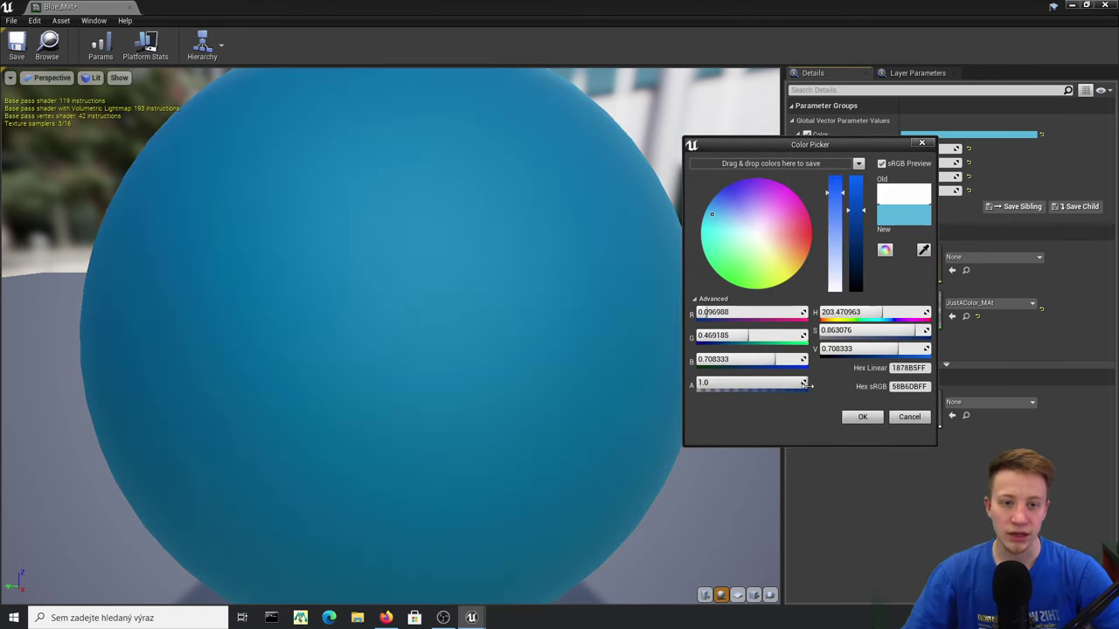
pyautogui.click(859, 417)
pyautogui.click(15, 60)
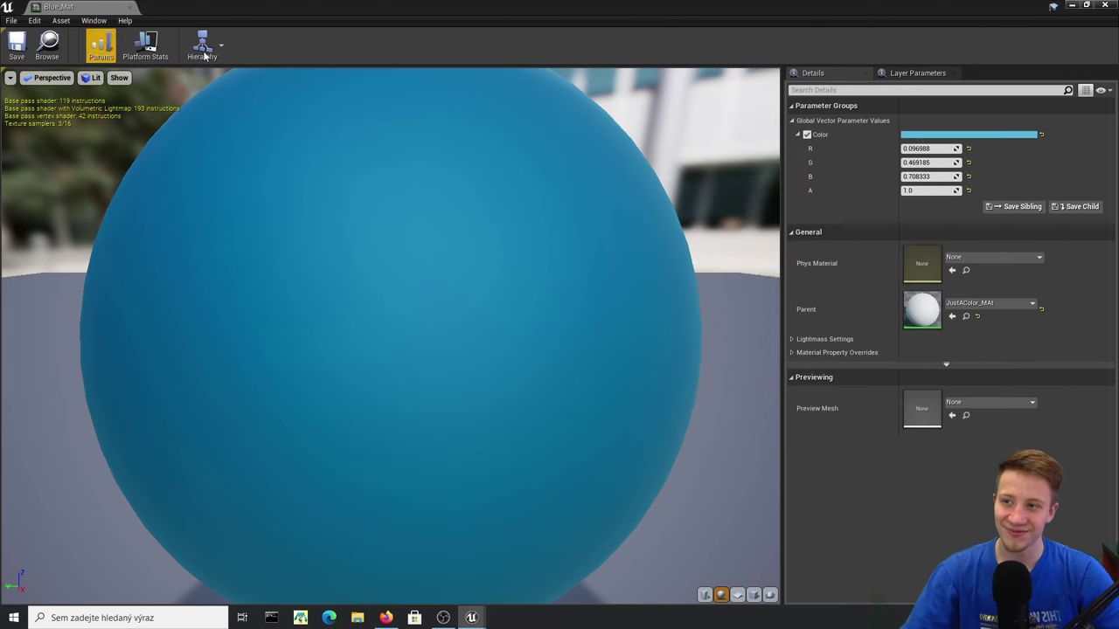
pyautogui.click(130, 7)
# - Save all modified content and open the Wall_BP blueprint from the SideScrollerBP Blueprints folder
pyautogui.click(101, 442)
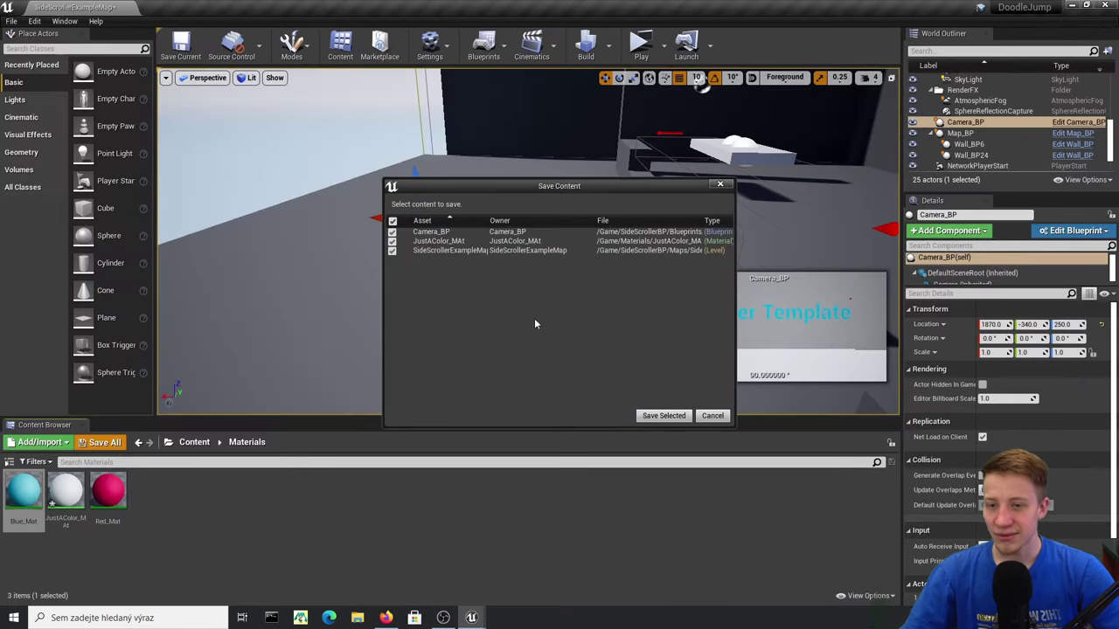
pyautogui.click(644, 415)
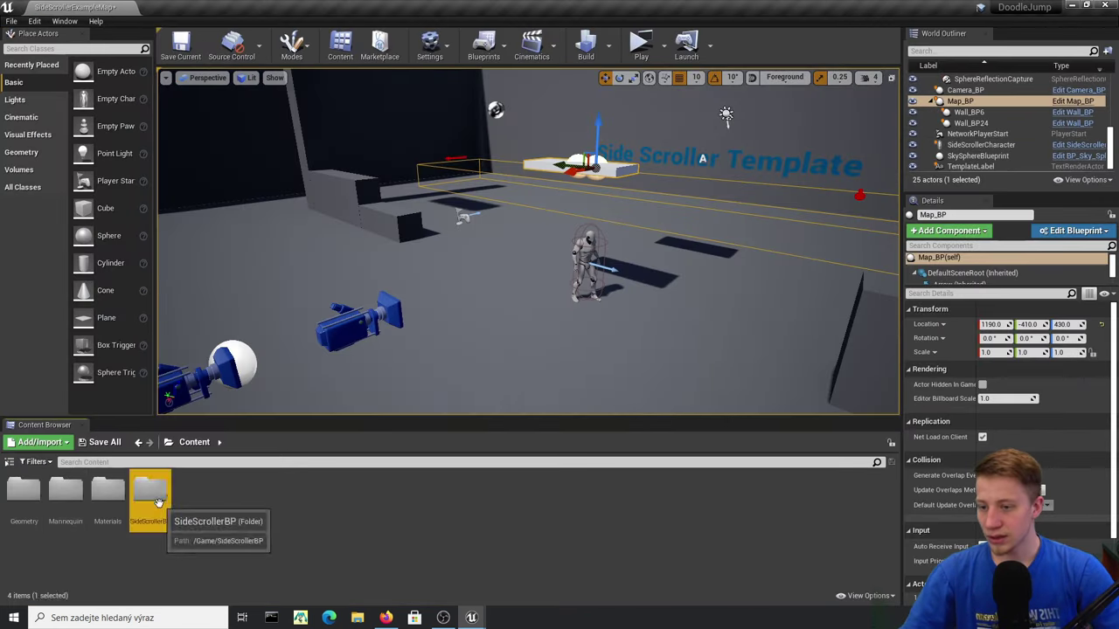
pyautogui.doubleClick(27, 492)
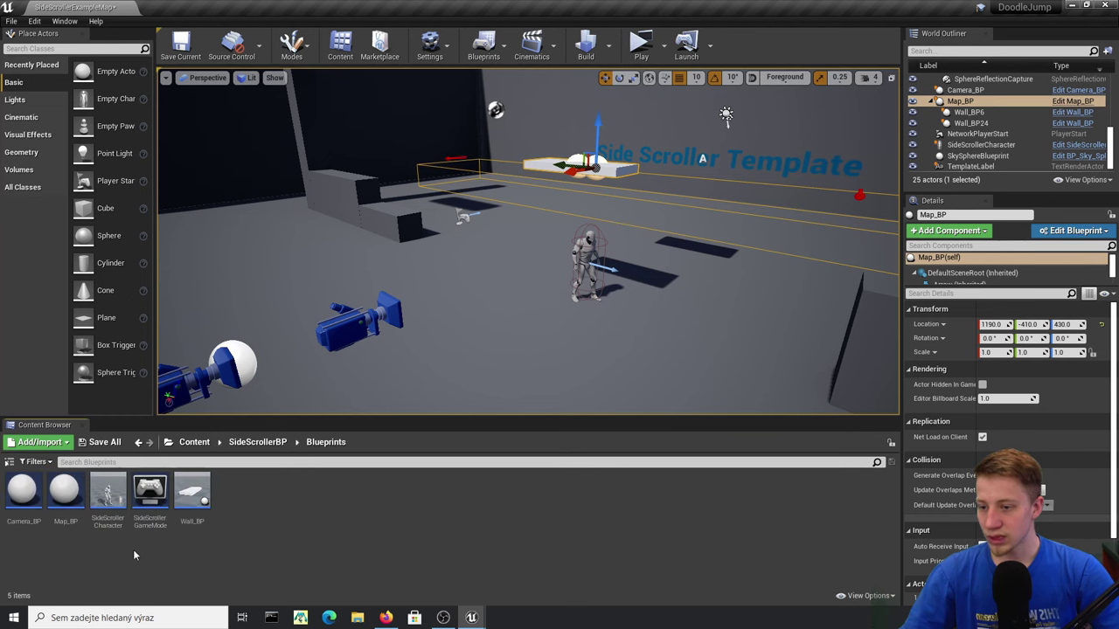
pyautogui.doubleClick(191, 498)
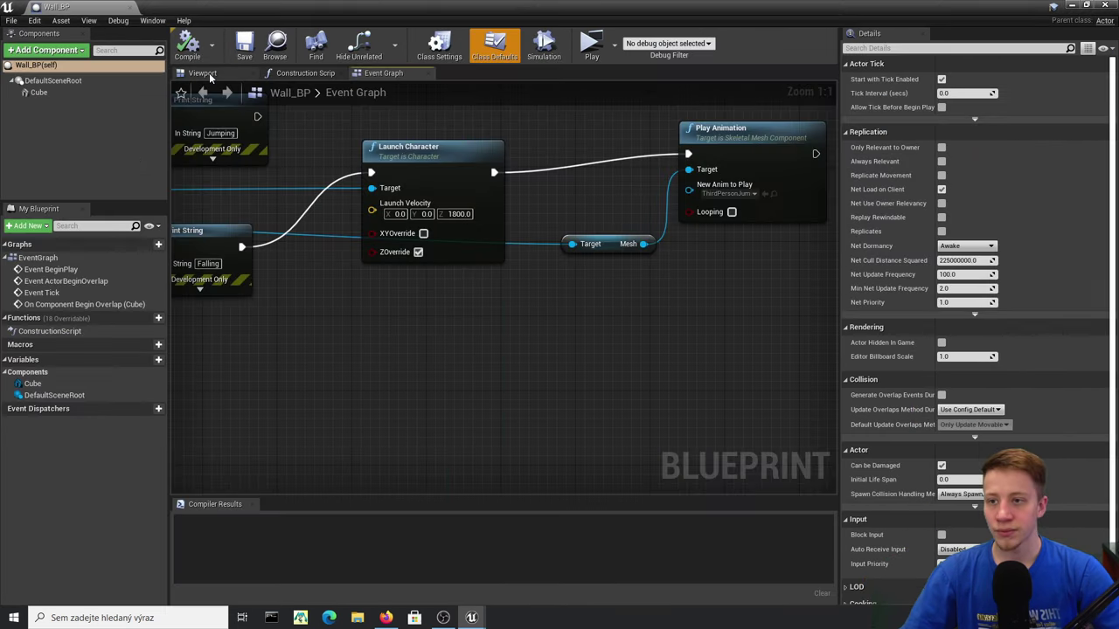
# - Compile Wall_BP and thicken its Cube component in the 3D view by setting the Z scale to 0.4
pyautogui.click(209, 75)
pyautogui.click(188, 45)
pyautogui.click(487, 303)
pyautogui.moveTo(486, 303); pyautogui.dragTo(488, 260, button='right')
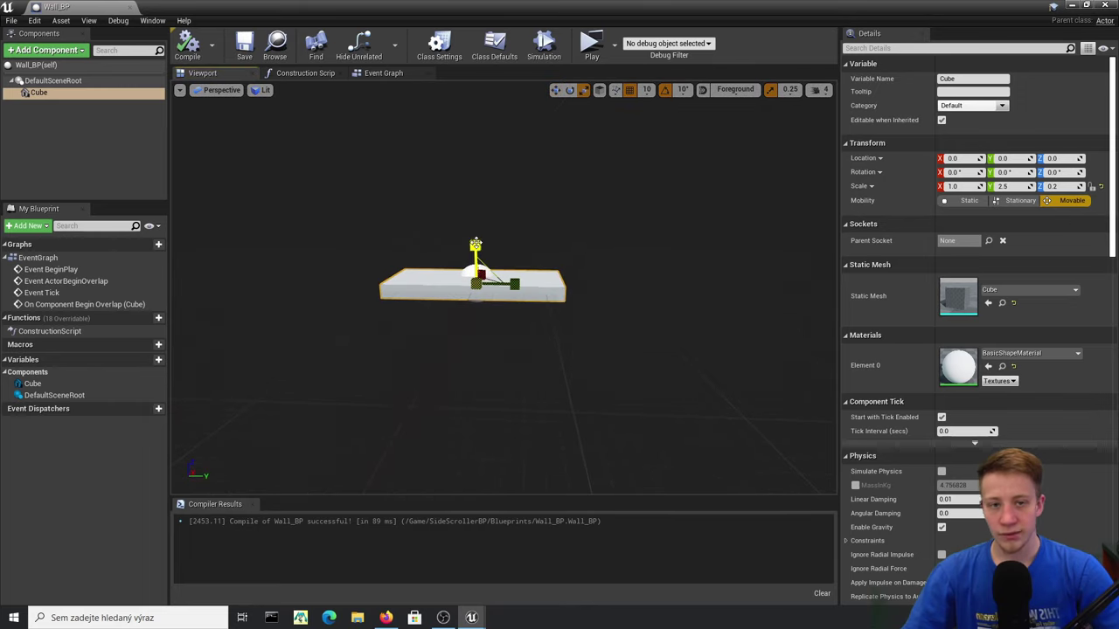
pyautogui.write('0.4')
pyautogui.press('Return')
# - Replace the Cube's BasicShapeMaterial with the Blue_Mat material instance
pyautogui.click(1050, 357)
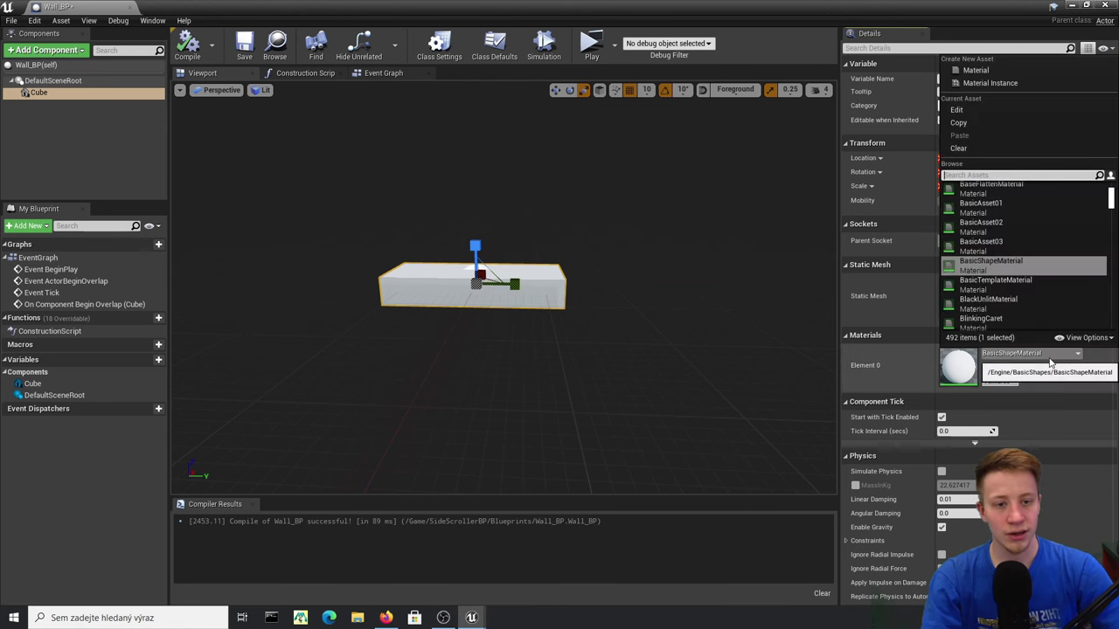
pyautogui.scroll(5, 1026, 230)
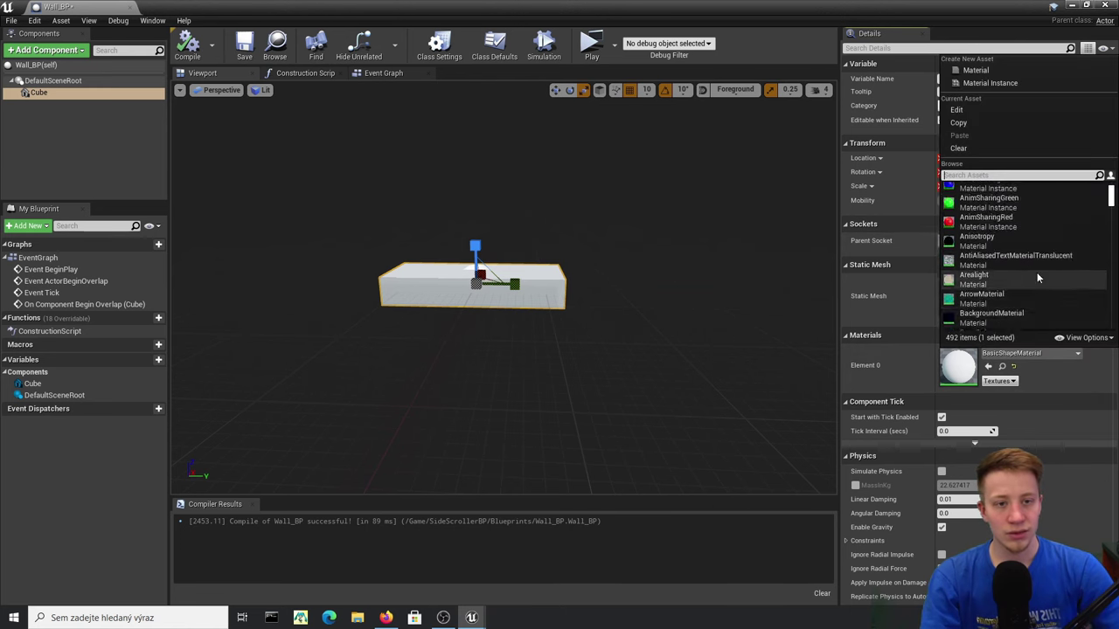
pyautogui.scroll(3, 1038, 278)
pyautogui.write('blue')
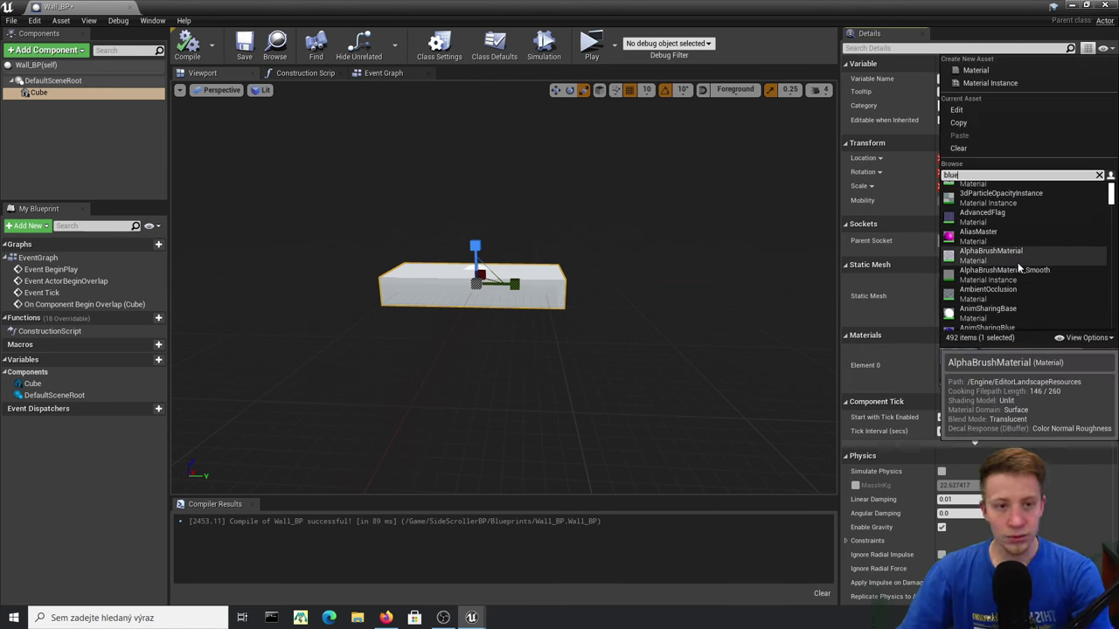
pyautogui.write('_')
pyautogui.press('Down')
pyautogui.press('Down')
pyautogui.press('Up')
pyautogui.press('Return')
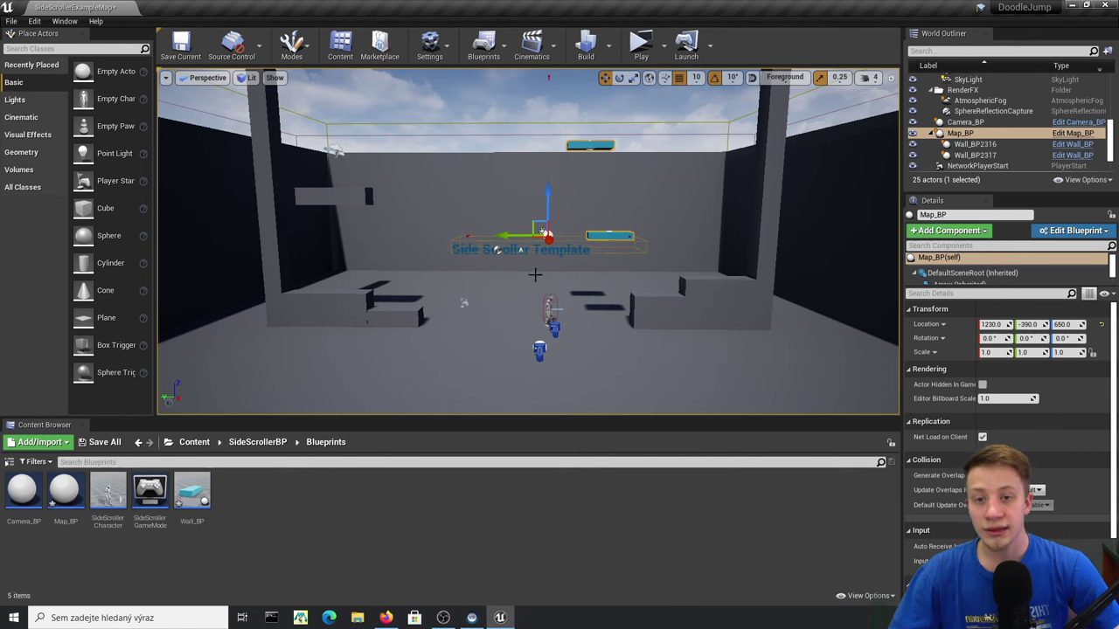
# - Look over the blue platforms in the level, then open Map_BP and examine its overlap and spawn nodes
pyautogui.moveTo(611, 162); pyautogui.dragTo(608, 122, button='right')
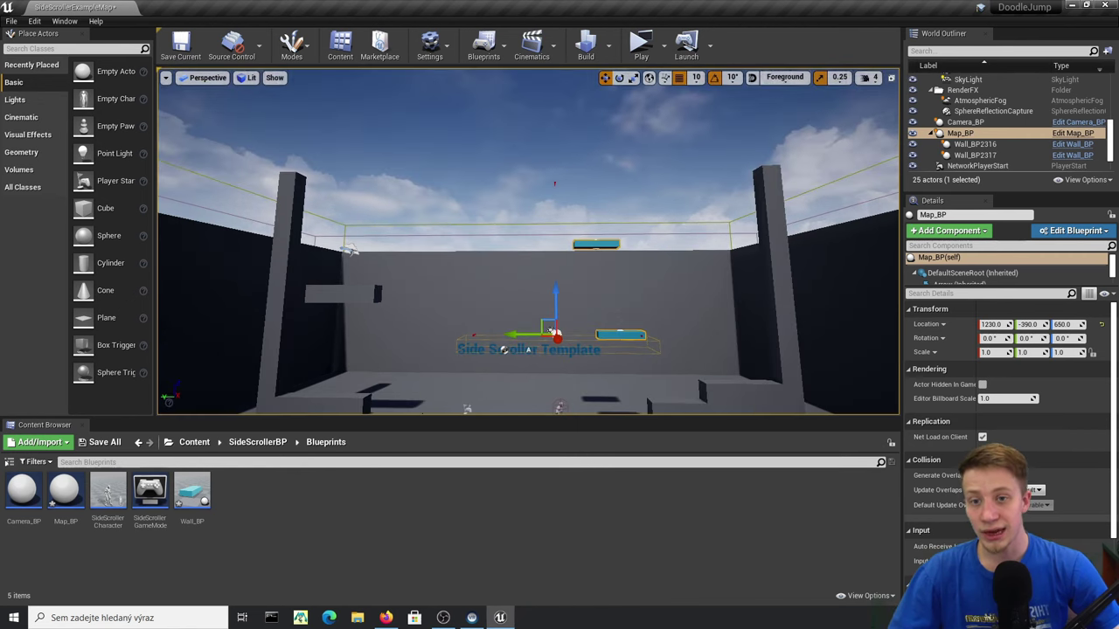
pyautogui.moveTo(649, 193); pyautogui.dragTo(624, 272, button='right')
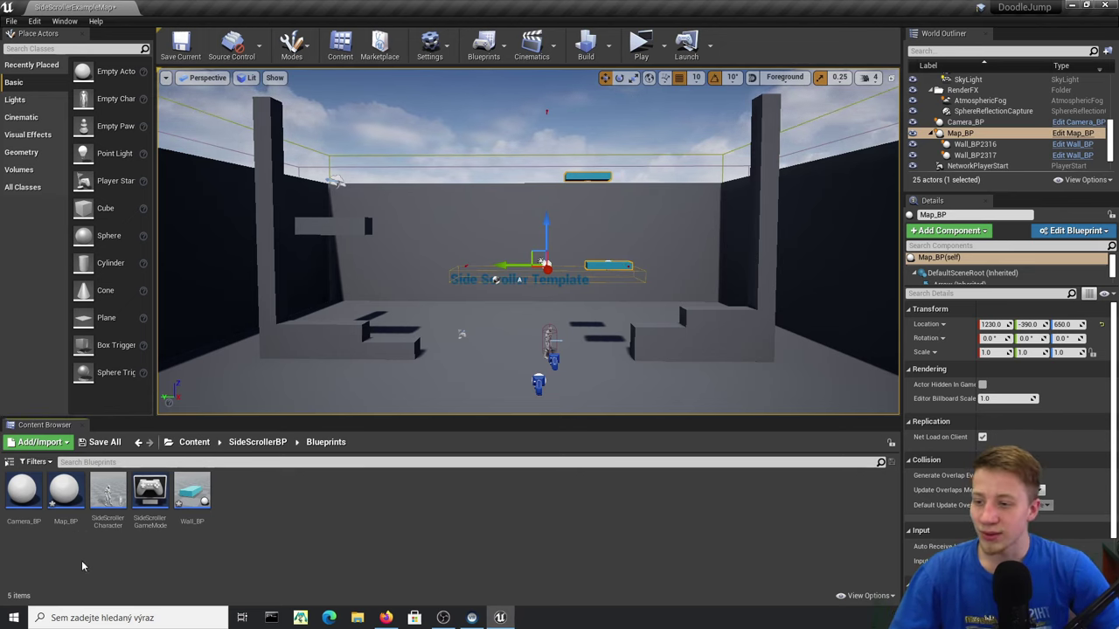
pyautogui.doubleClick(65, 516)
pyautogui.moveTo(469, 215); pyautogui.dragTo(645, 229, button='right')
pyautogui.scroll(-4, 645, 228)
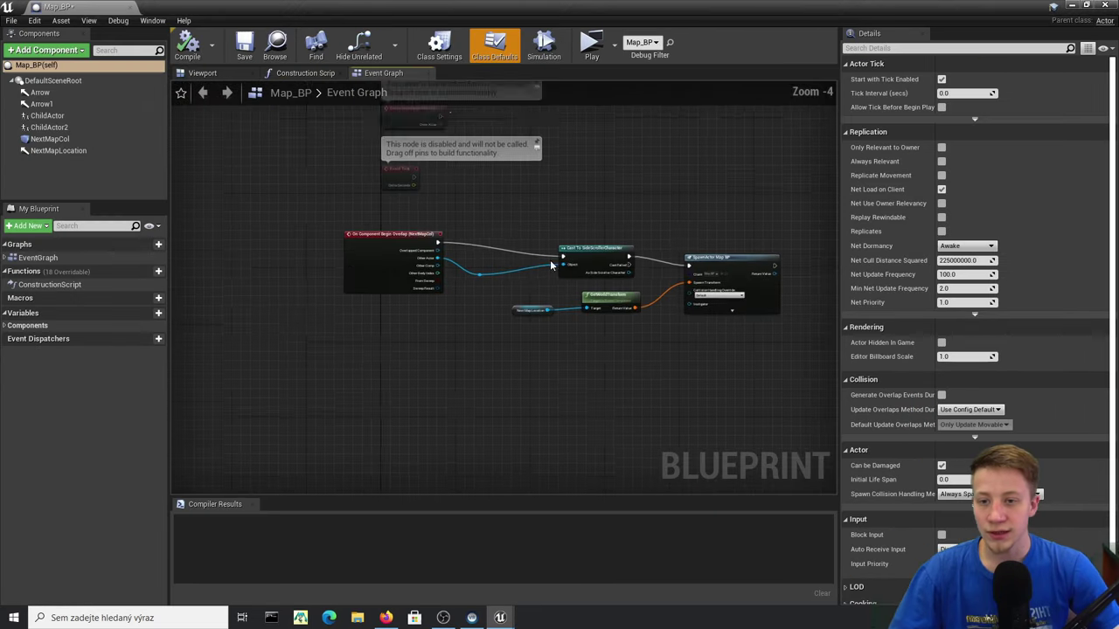
pyautogui.moveTo(395, 257); pyautogui.dragTo(259, 250, button='right')
pyautogui.scroll(4, 293, 243)
pyautogui.moveTo(434, 240); pyautogui.dragTo(576, 315, button='right')
pyautogui.moveTo(395, 350); pyautogui.dragTo(272, 328, button='right')
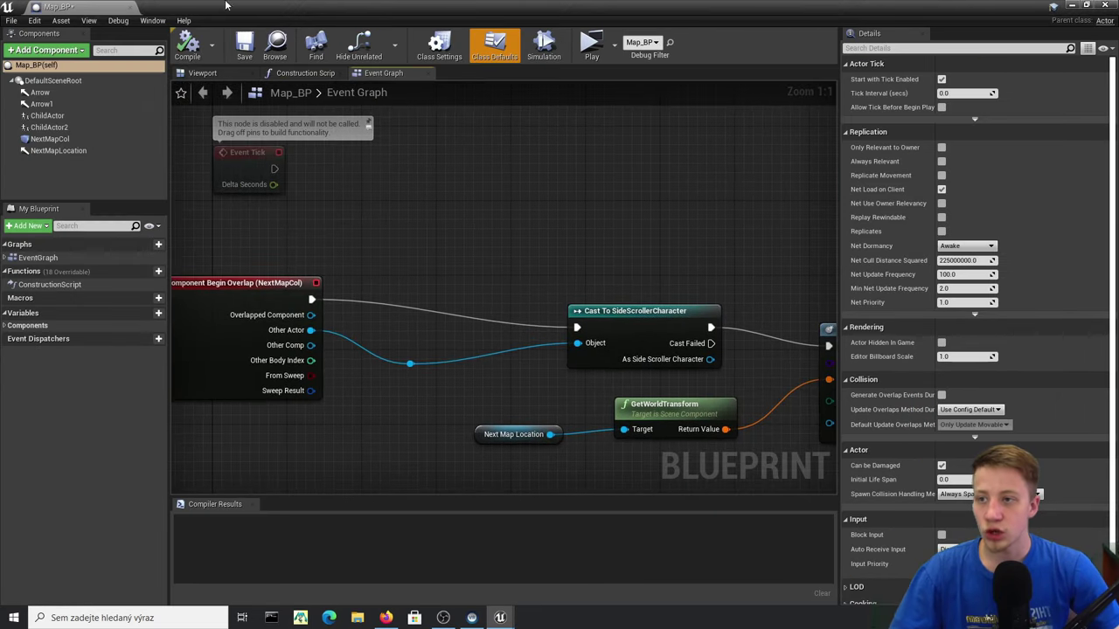
# - Compile Map_BP and view its platforms and NextMapCol collision box in 3D
pyautogui.click(194, 61)
pyautogui.click(196, 74)
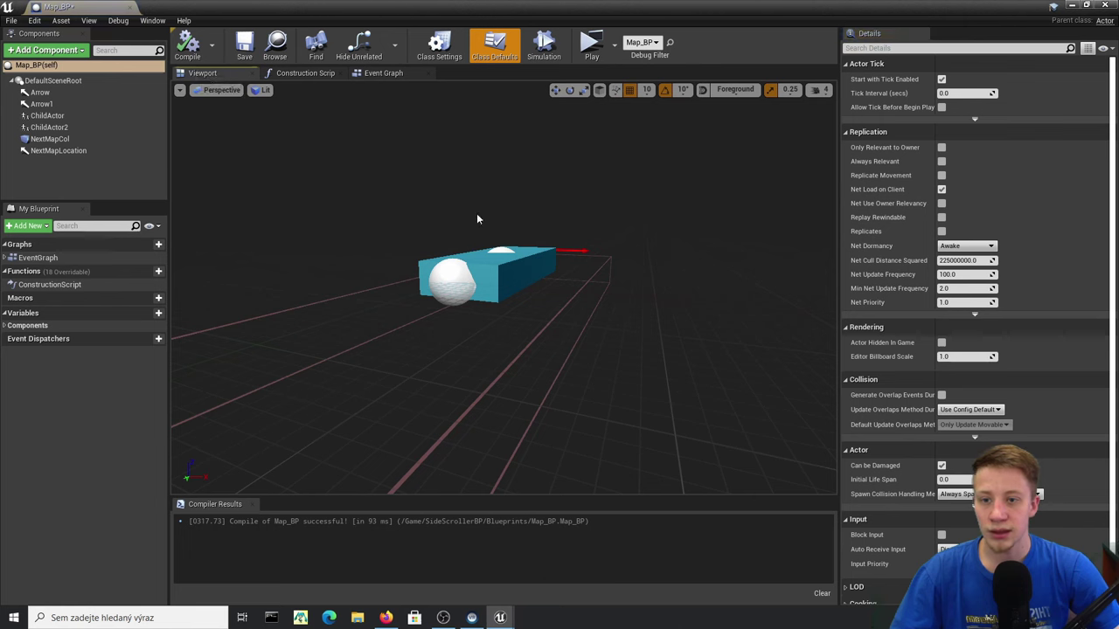
pyautogui.scroll(-6, 583, 282)
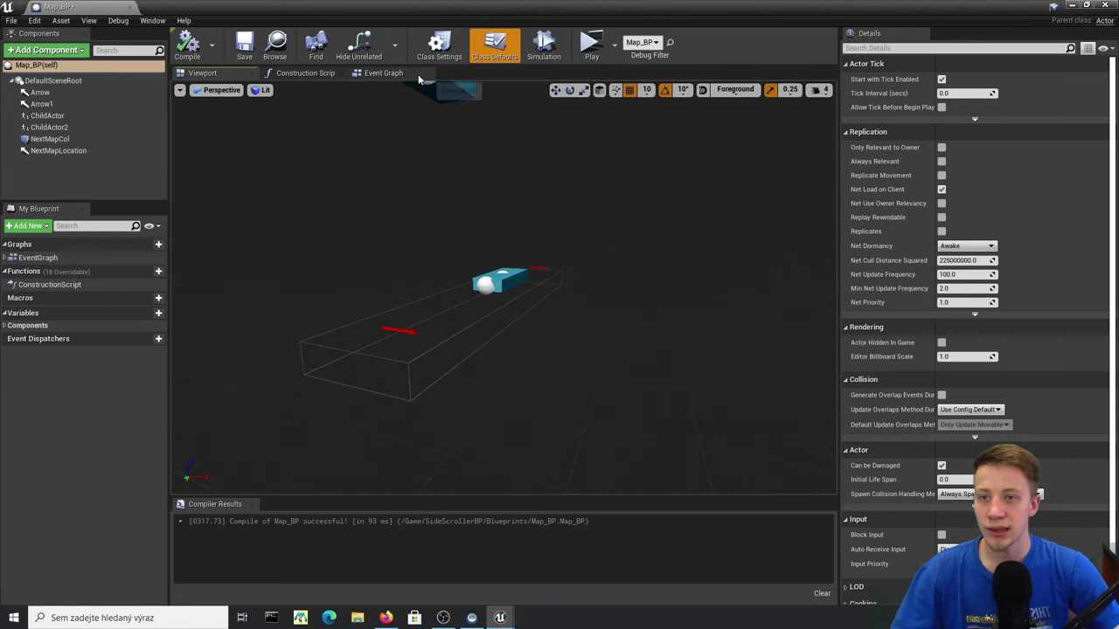
# - Review Map_BP's event graph from the NextMapCol overlap event through the character cast to the SpawnActor Map BP node
pyautogui.click(417, 76)
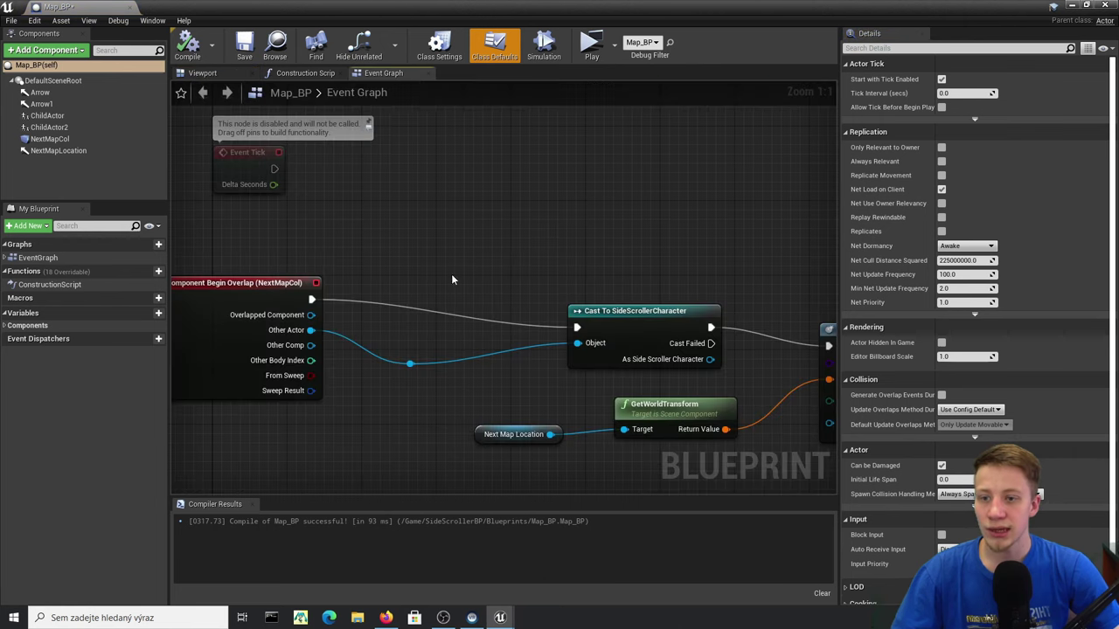
pyautogui.moveTo(451, 273); pyautogui.dragTo(626, 288, button='right')
pyautogui.click(492, 341)
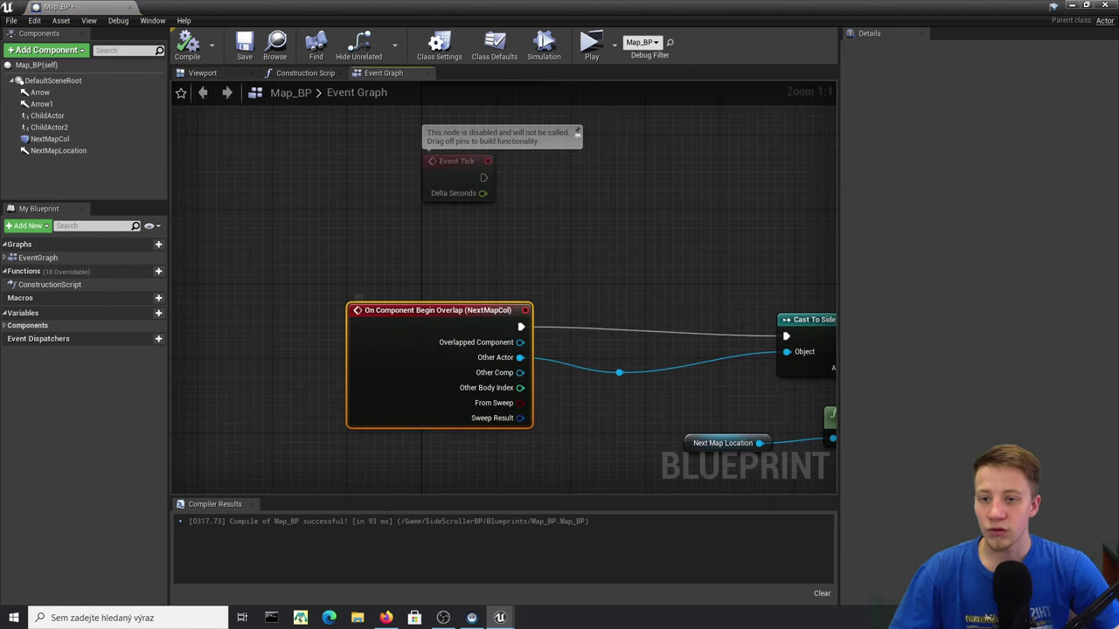
pyautogui.moveTo(402, 320); pyautogui.dragTo(170, 328, button='right')
pyautogui.moveTo(425, 351); pyautogui.dragTo(342, 297, button='right')
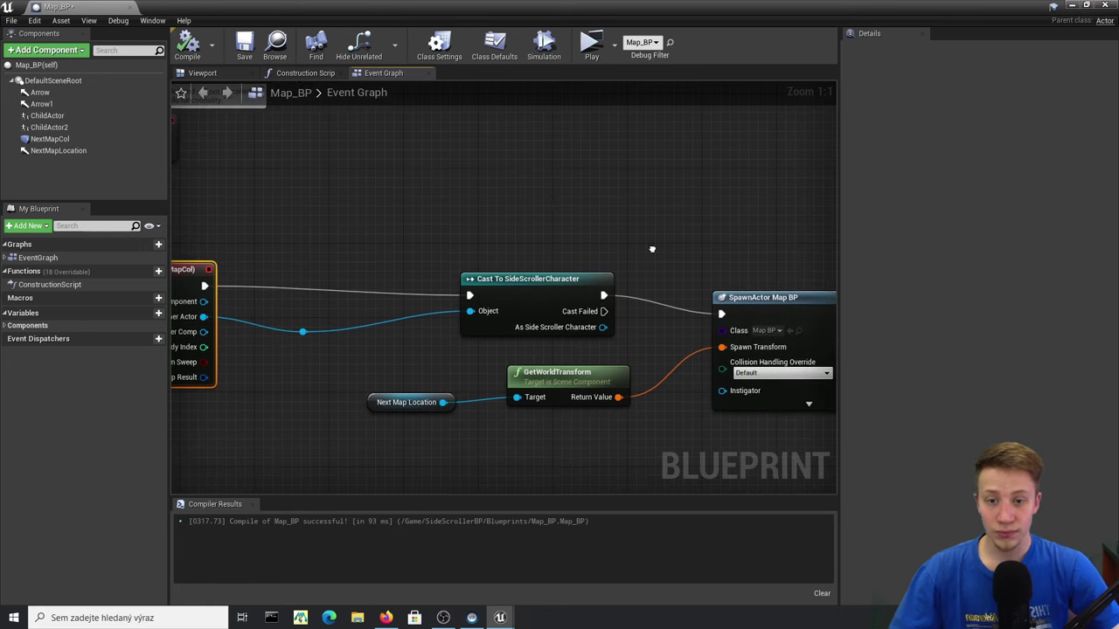
pyautogui.moveTo(652, 253); pyautogui.dragTo(602, 225, button='right')
pyautogui.moveTo(832, 254); pyautogui.dragTo(745, 224, button='right')
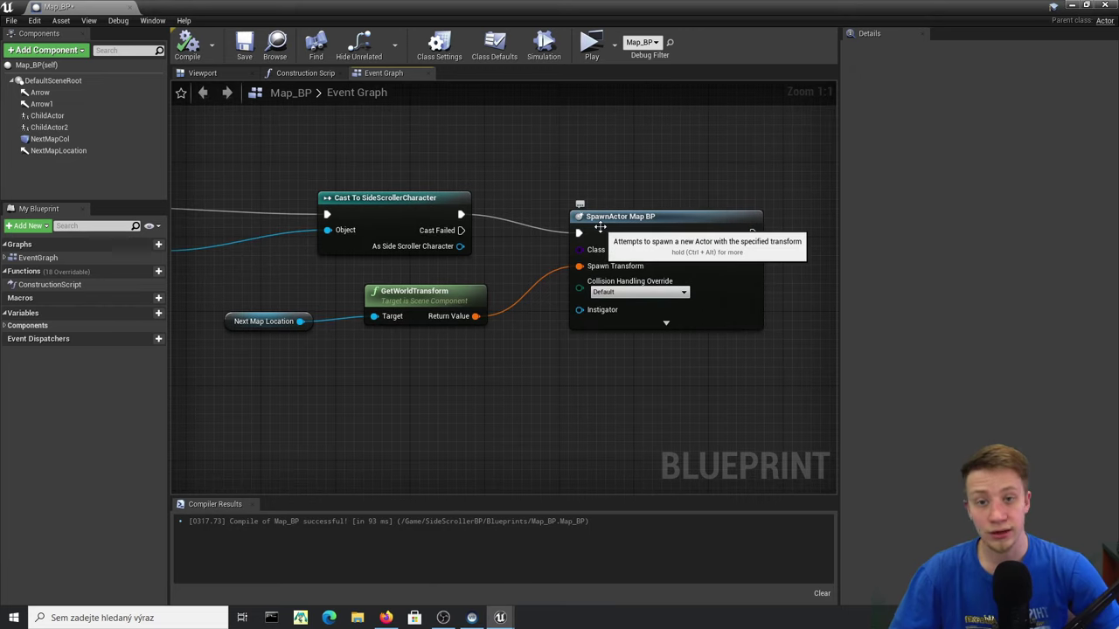
pyautogui.moveTo(757, 280); pyautogui.dragTo(509, 324, button='right')
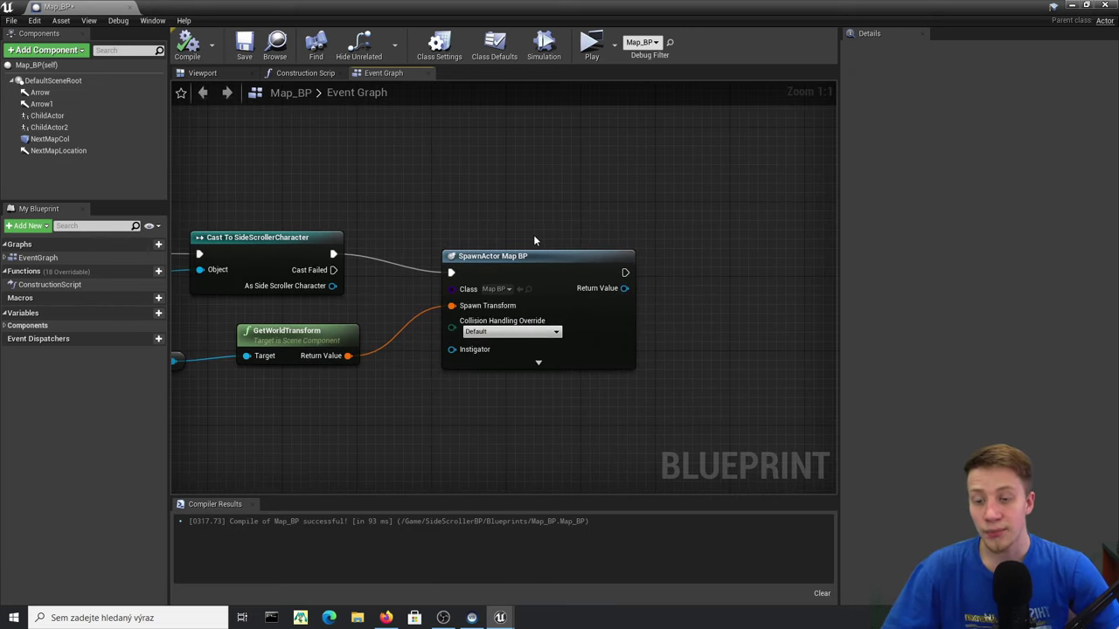
# - Add a DestroyComponent (NextMapCol) node executed after the SpawnActor Map BP node
pyautogui.moveTo(548, 256); pyautogui.dragTo(592, 247, button='right')
pyautogui.scroll(-1, 587, 248)
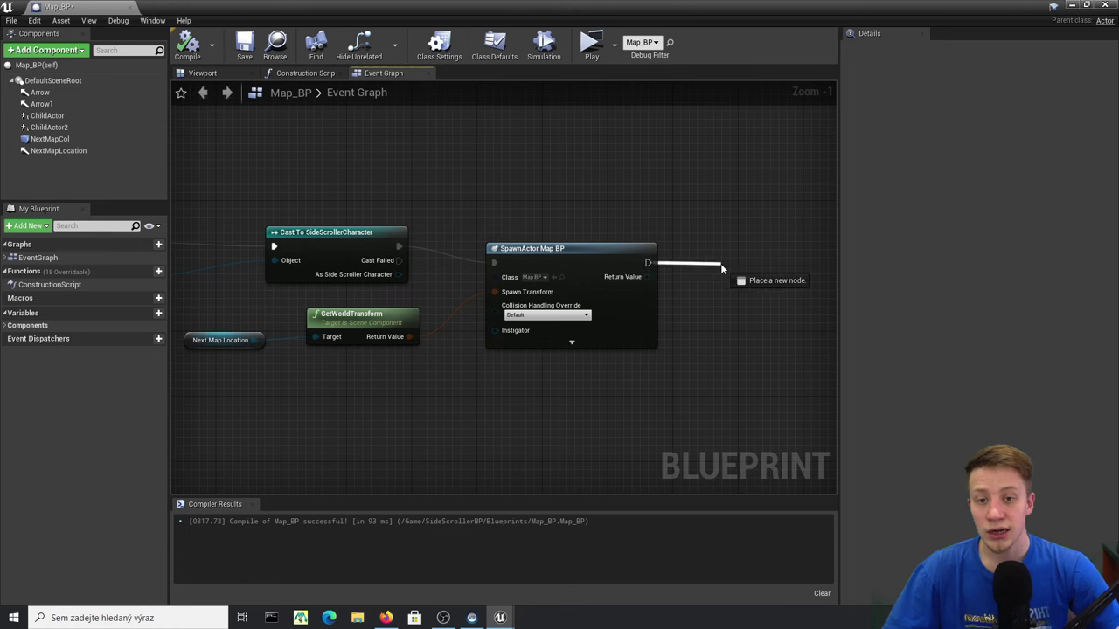
pyautogui.moveTo(722, 268); pyautogui.dragTo(722, 267)
pyautogui.write('destroy')
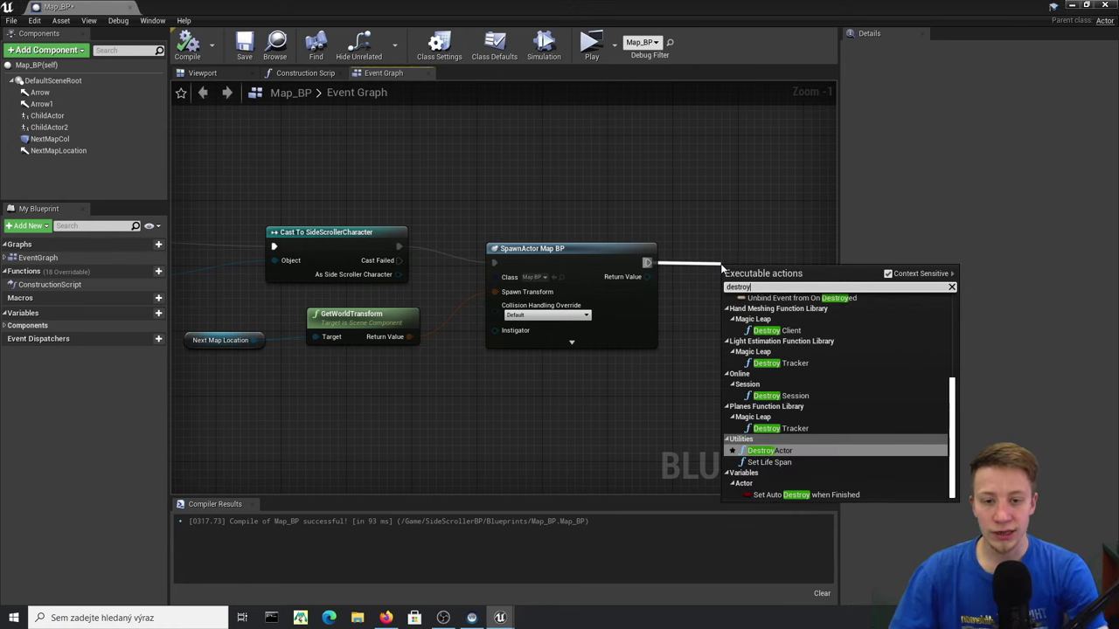
pyautogui.write('com')
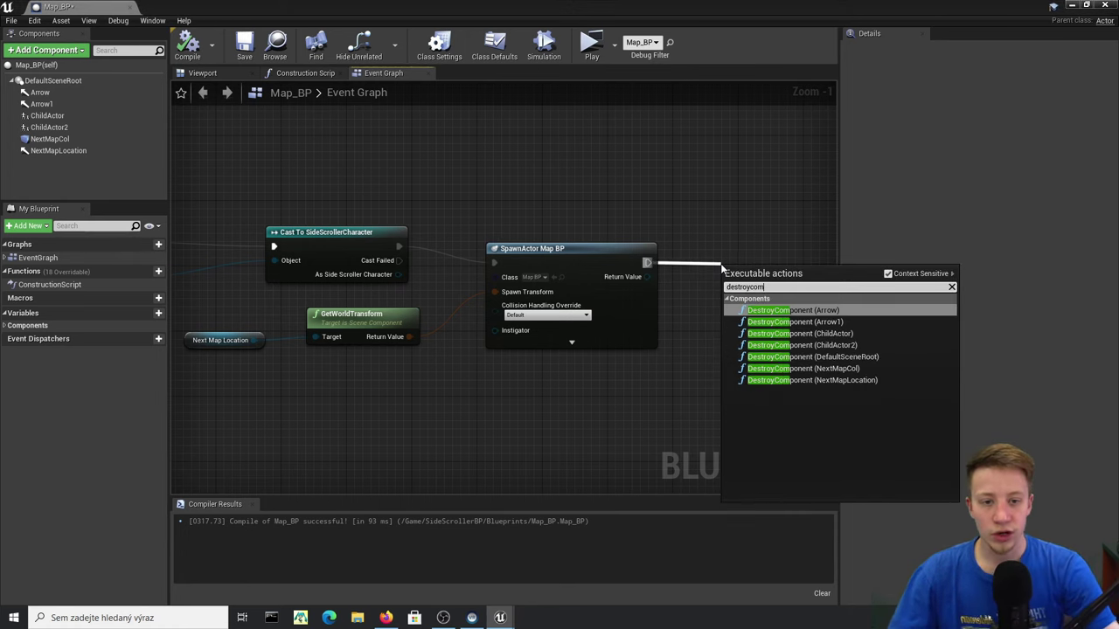
pyautogui.press('Down')
pyautogui.press('Down')
pyautogui.press('Down')
pyautogui.press('Down')
pyautogui.press('Down')
pyautogui.press('Down')
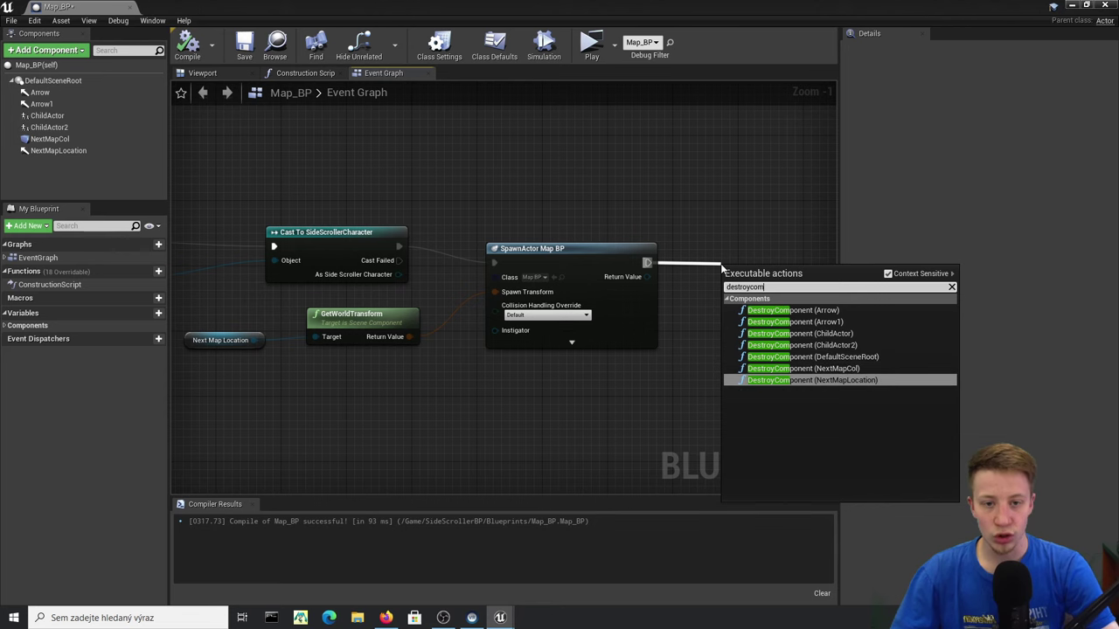
pyautogui.press('Up')
pyautogui.press('Return')
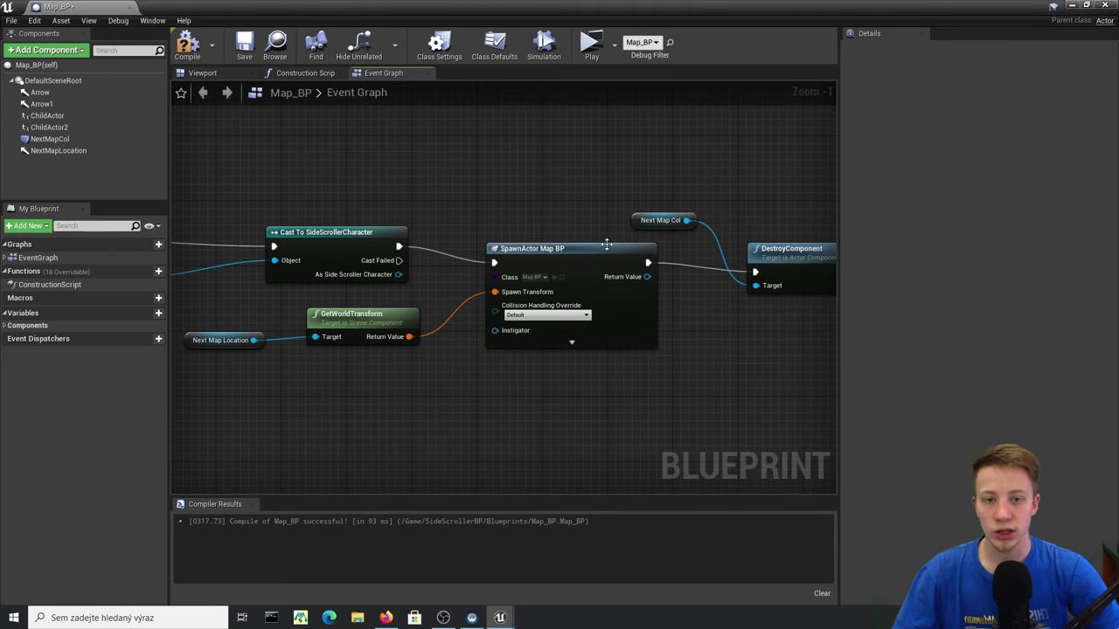
# - Compile Map_BP, show the NextMapCol collision box in the 3D view, and return to the level editor
pyautogui.moveTo(707, 210); pyautogui.dragTo(552, 197, button='right')
pyautogui.doubleClick(50, 139)
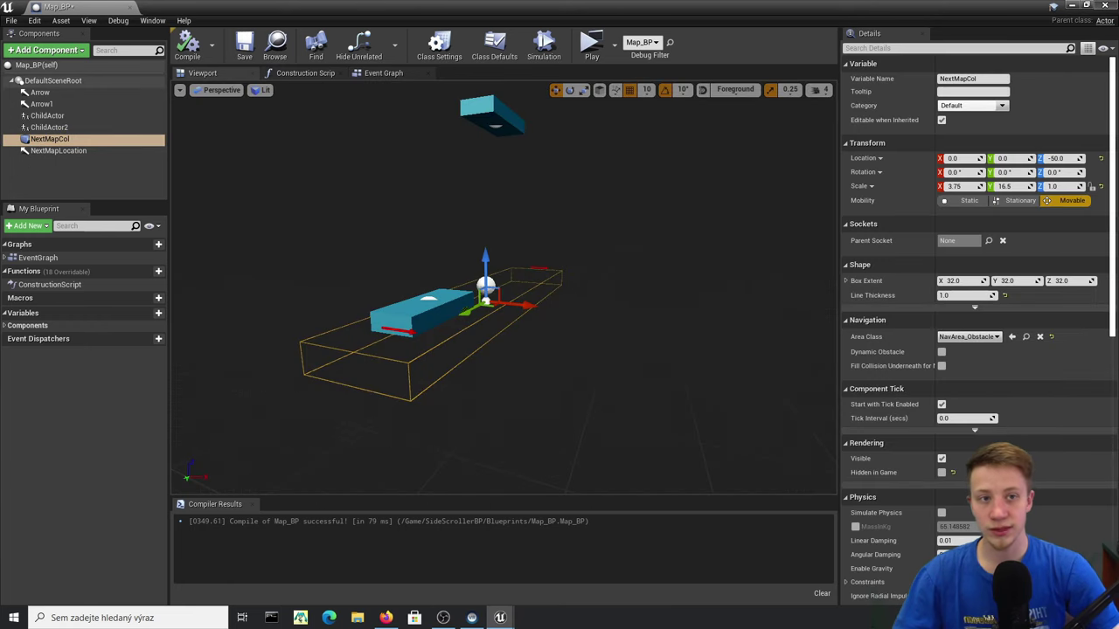
pyautogui.click(1072, 5)
# - Play-test the level by jumping upward and steering the character across the spawned platforms, then stop the preview
pyautogui.click(665, 45)
pyautogui.click(643, 46)
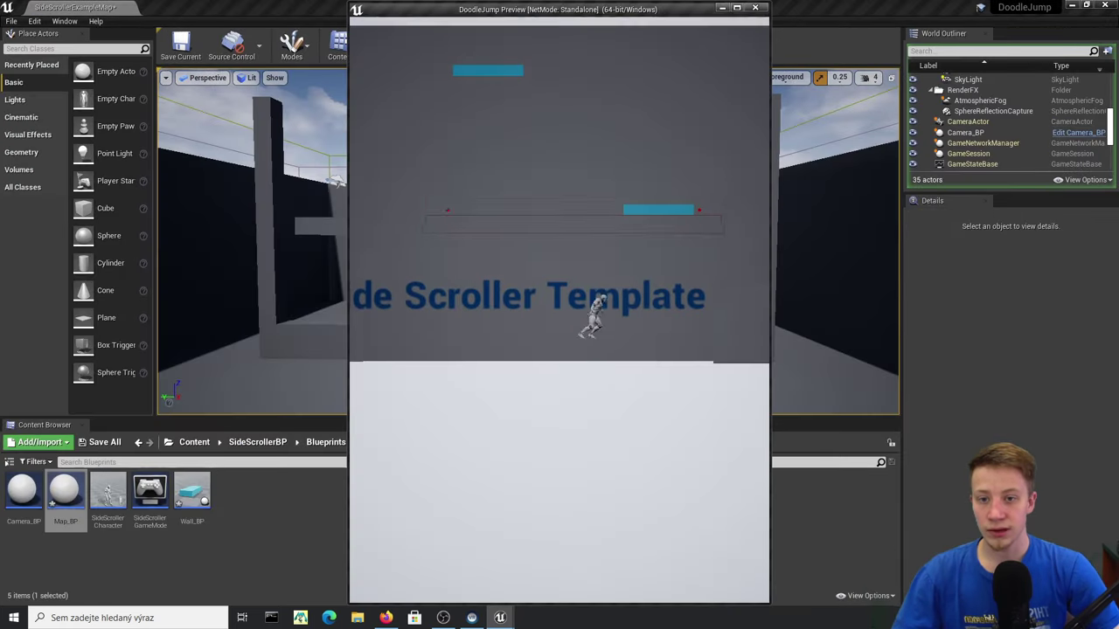
pyautogui.press('space')
pyautogui.press('a')
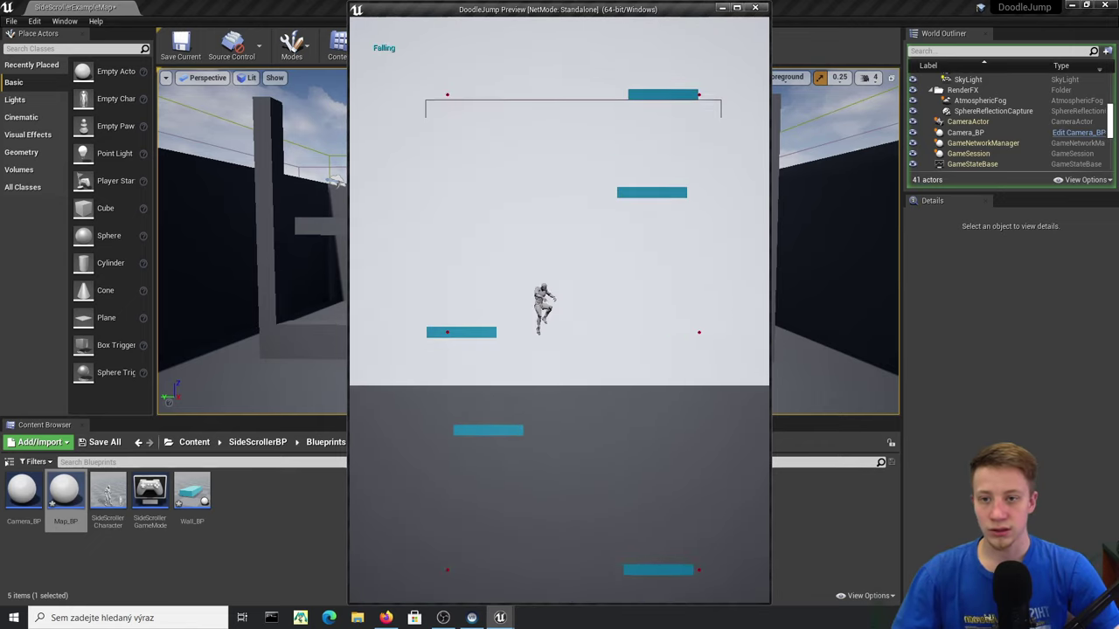
pyautogui.press('d')
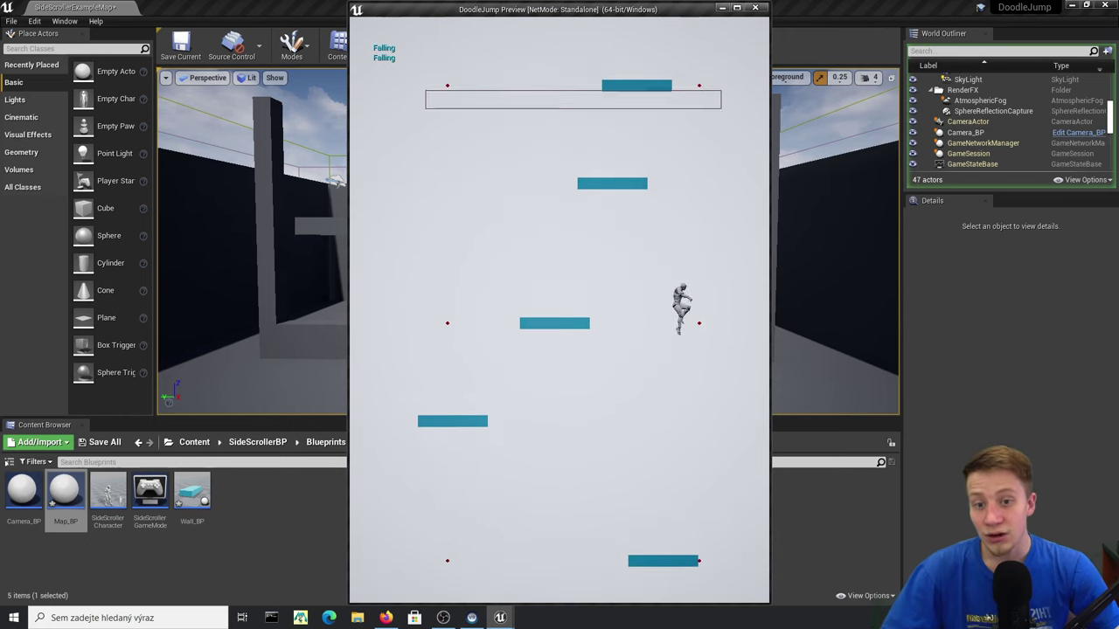
pyautogui.press('a')
pyautogui.press('d')
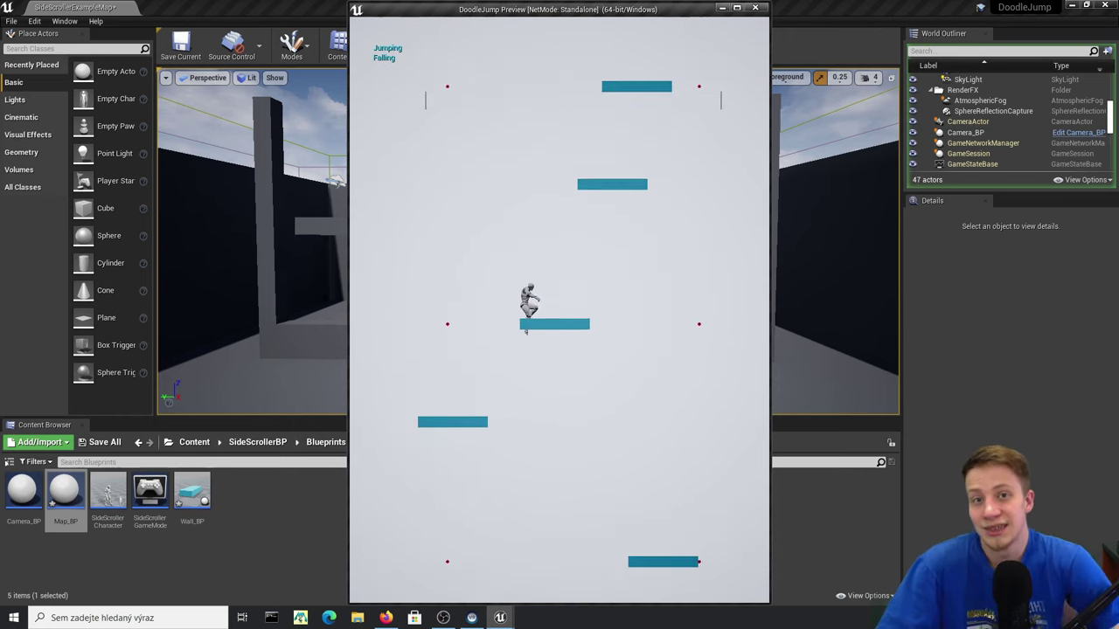
pyautogui.press('Escape')
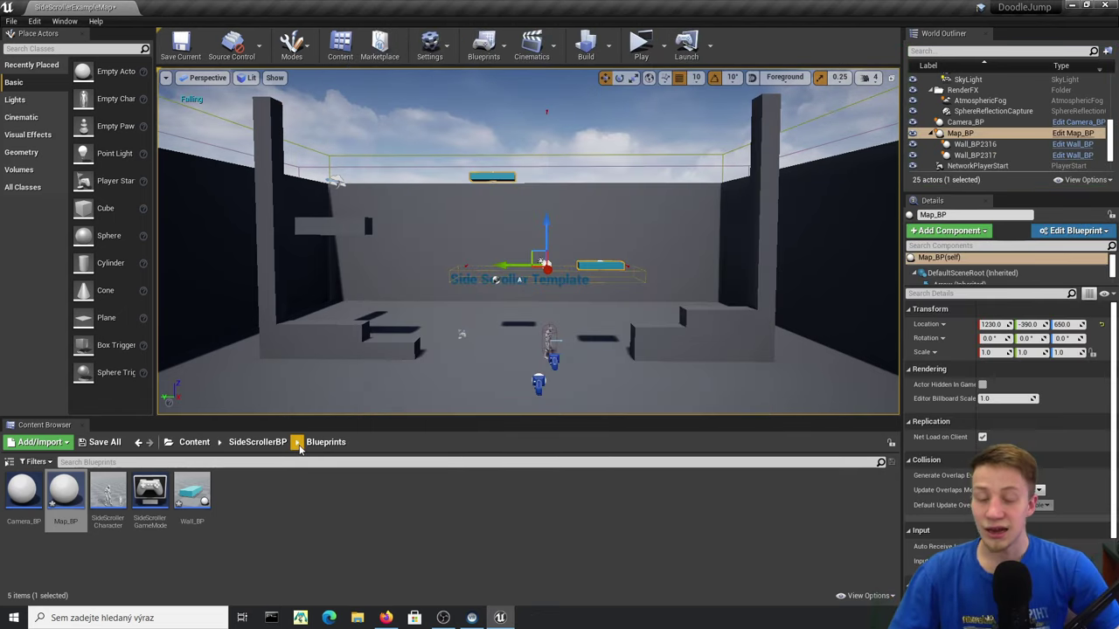
# - Play-test the level by steering the character side to side while climbing the spawned map sections, and end the preview
pyautogui.hotkey('alt', 'p')
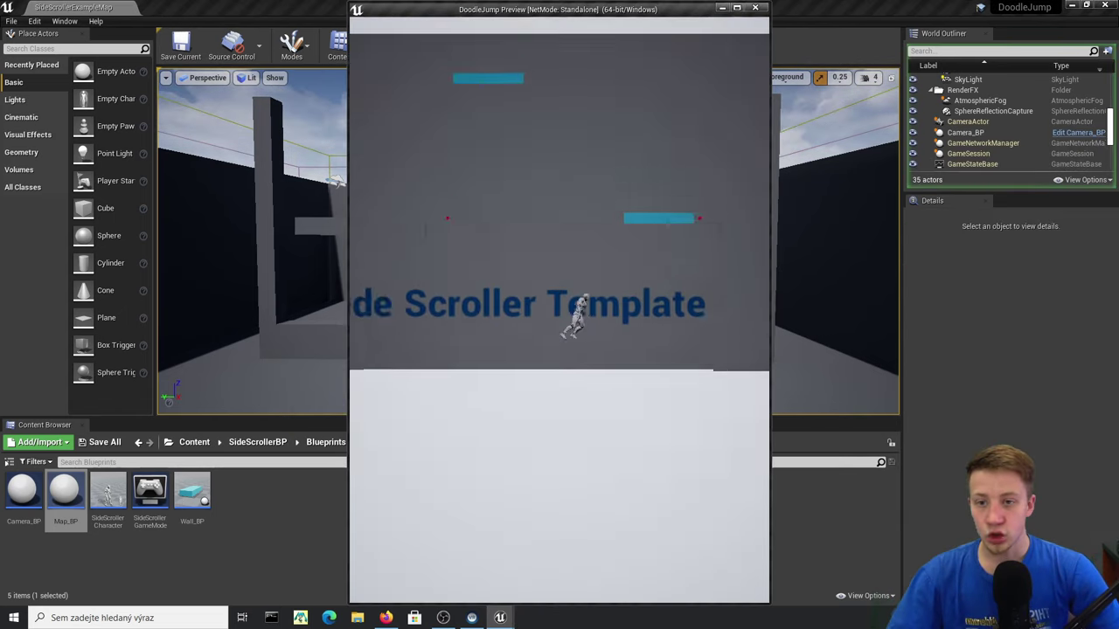
pyautogui.press('a')
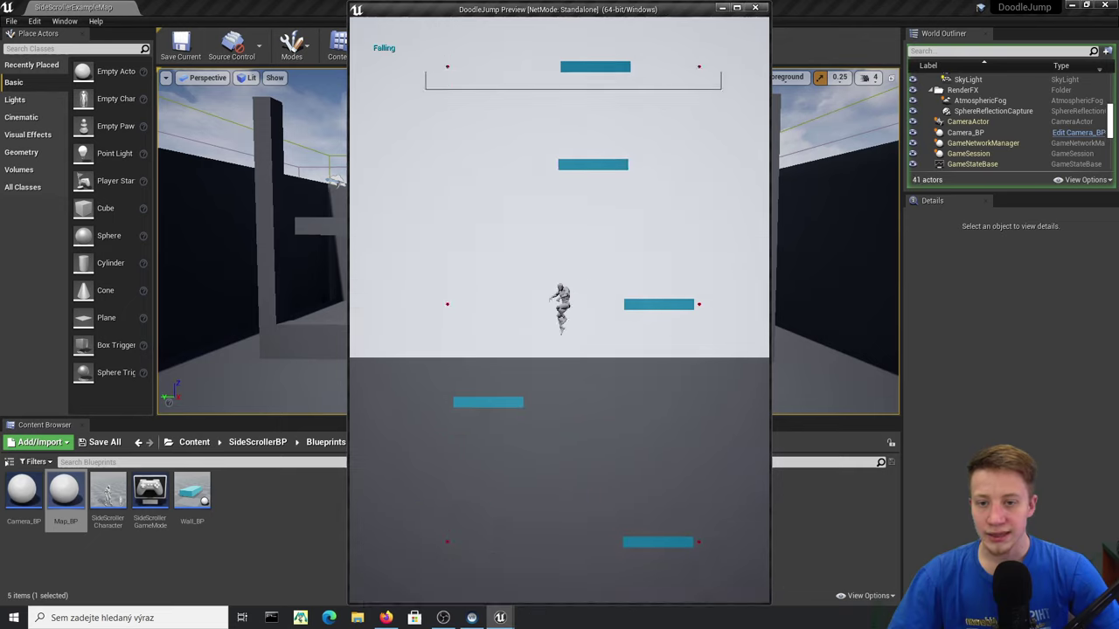
pyautogui.press('d')
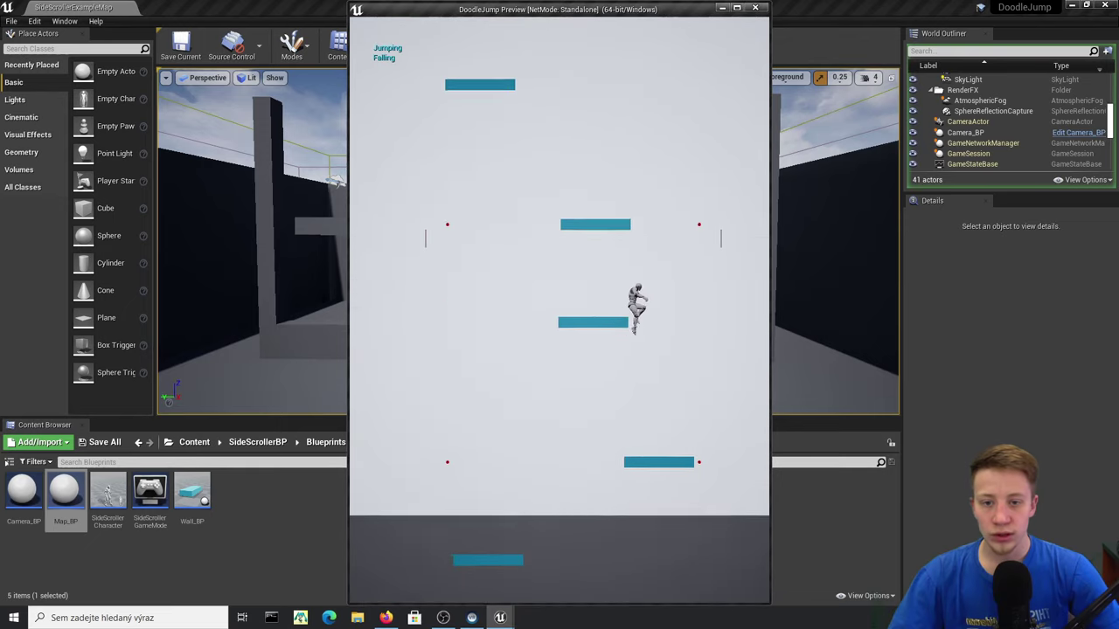
pyautogui.press('a')
pyautogui.press('d')
pyautogui.press('a')
pyautogui.press('a')
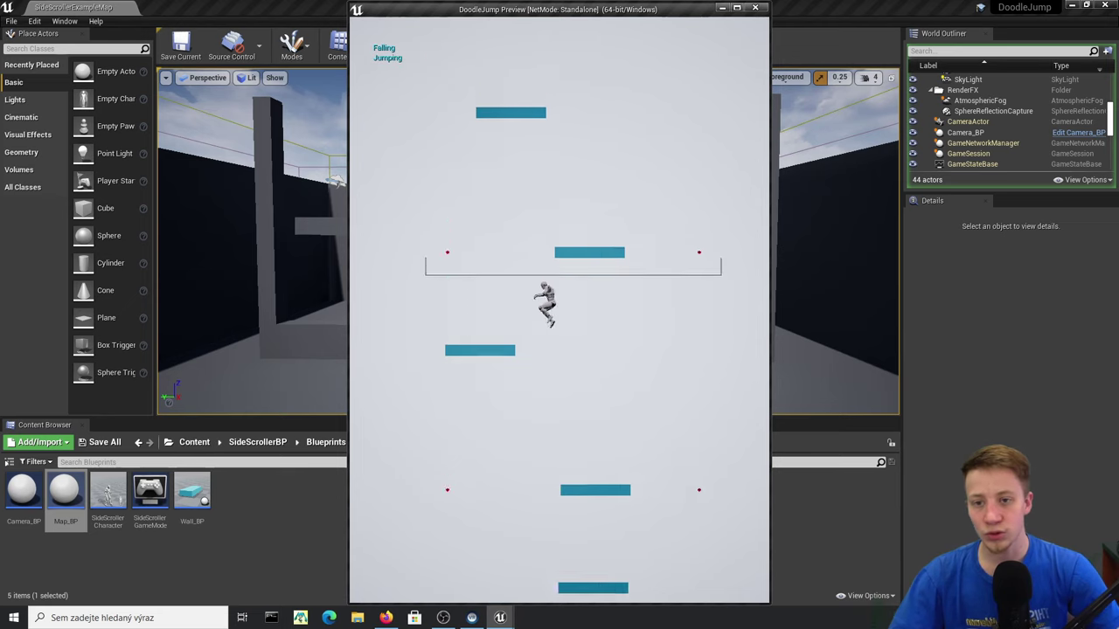
pyautogui.press('d')
pyautogui.press('a')
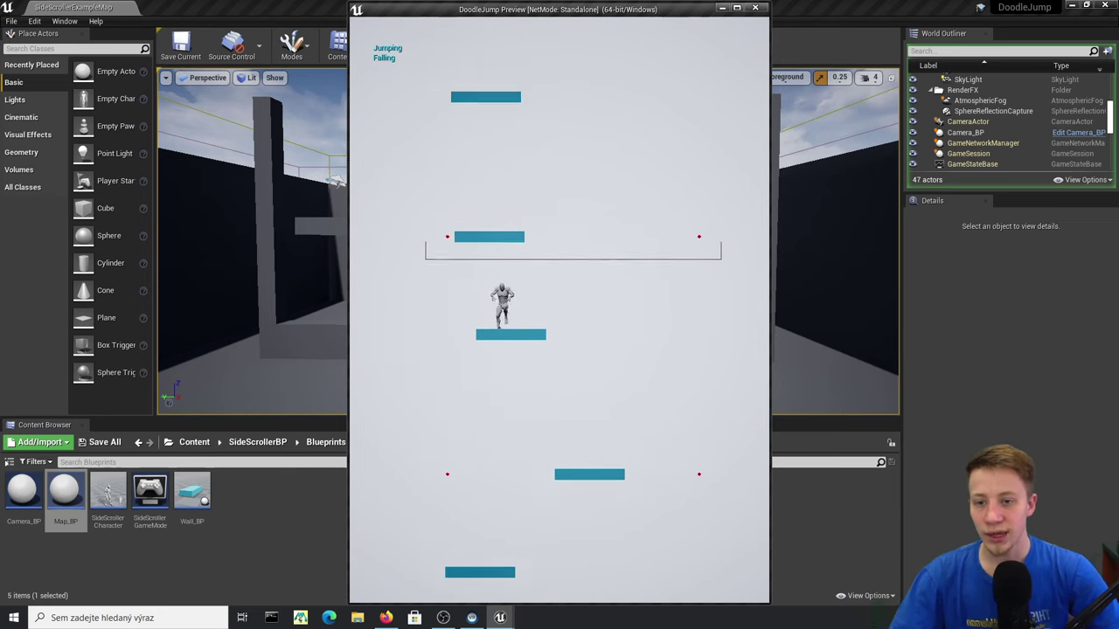
pyautogui.press('d')
pyautogui.press('a')
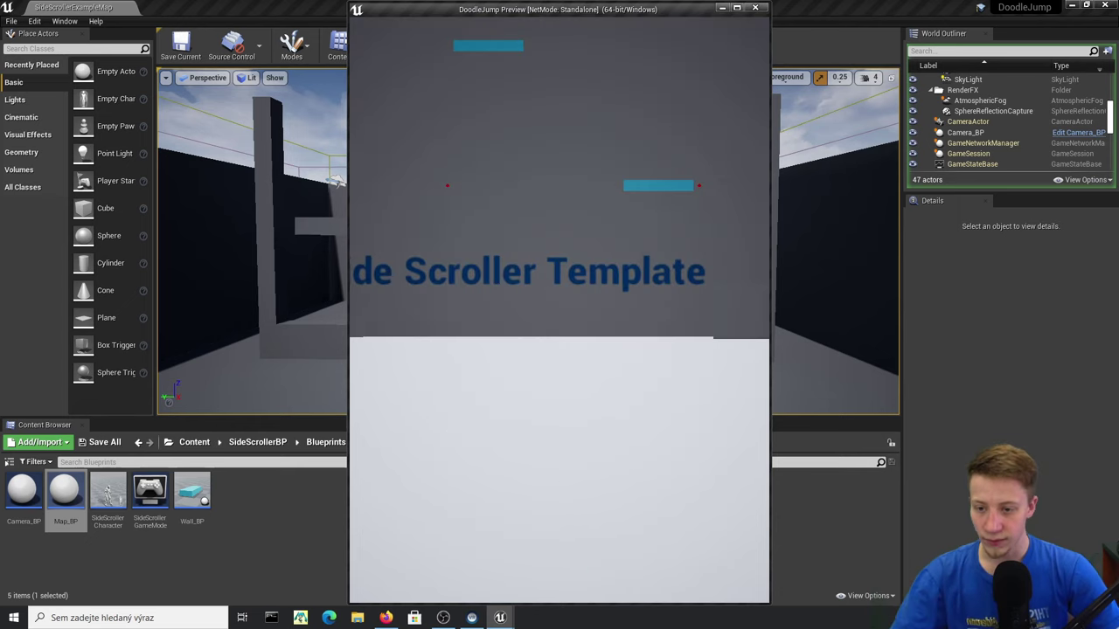
pyautogui.press('Escape')
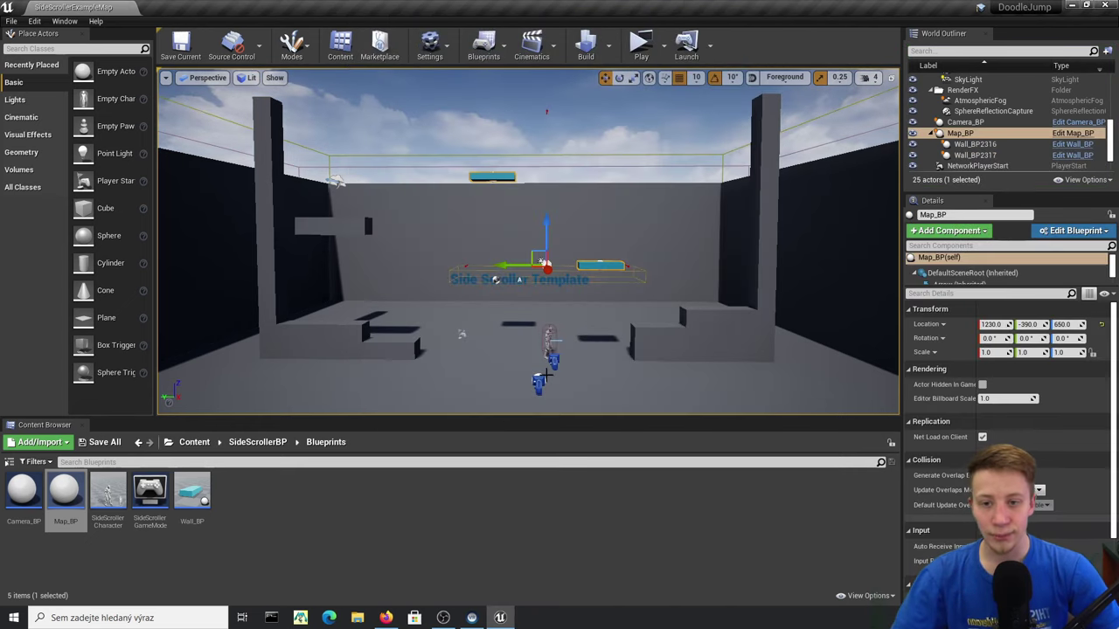
# - Add a Box Collision component to Map_BP and move it beside the platforms to Y 550, Z 650
pyautogui.click(549, 339)
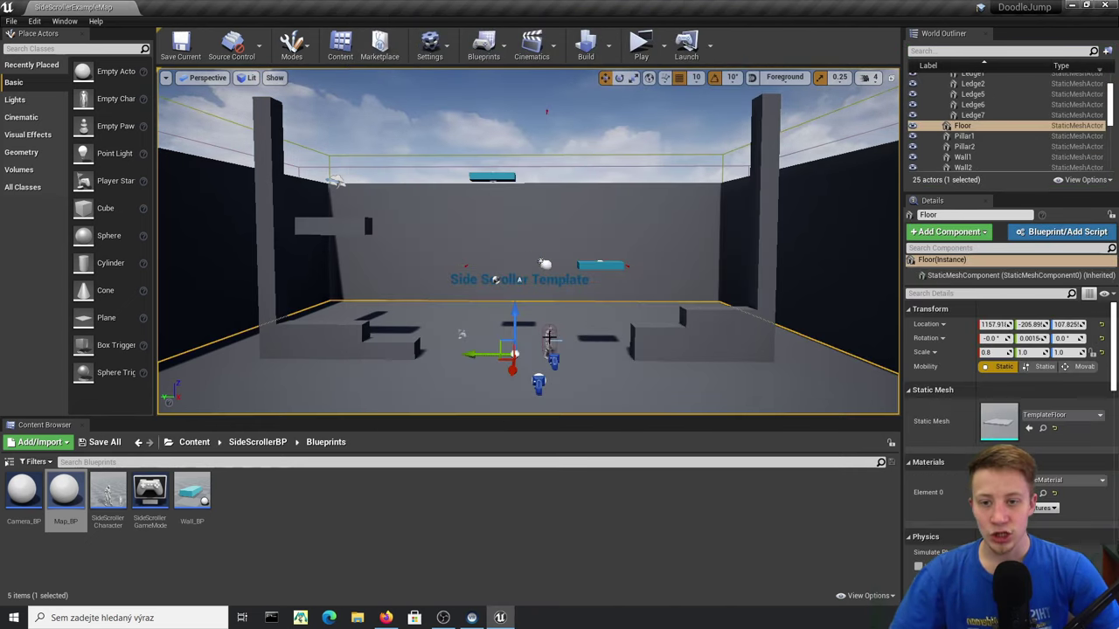
pyautogui.doubleClick(66, 496)
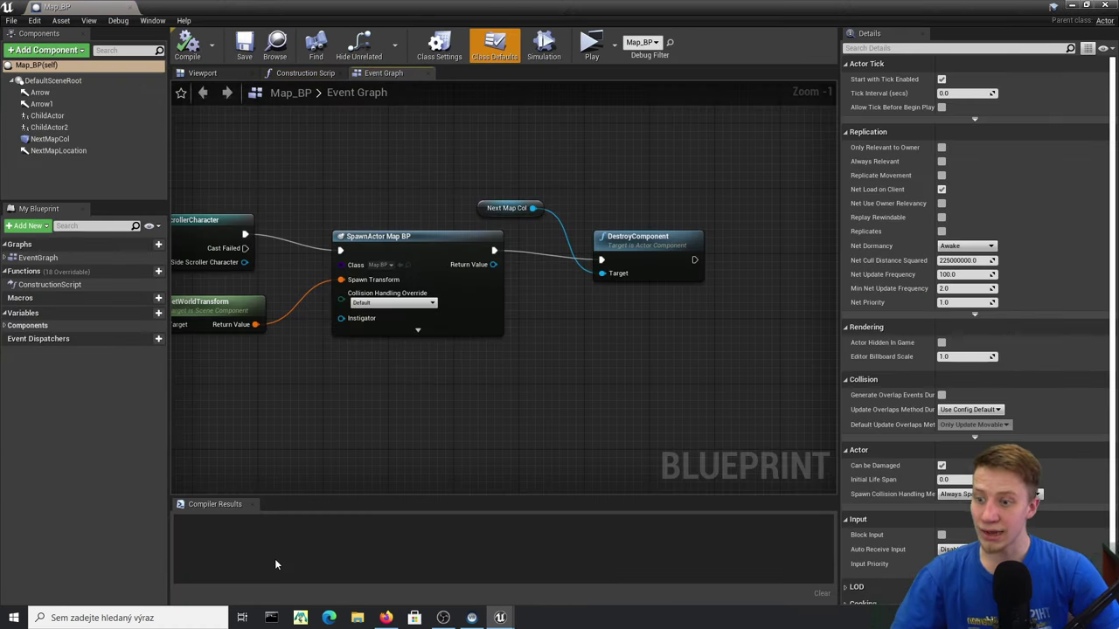
pyautogui.click(200, 74)
pyautogui.moveTo(420, 289); pyautogui.dragTo(371, 275, button='right')
pyautogui.press('s')
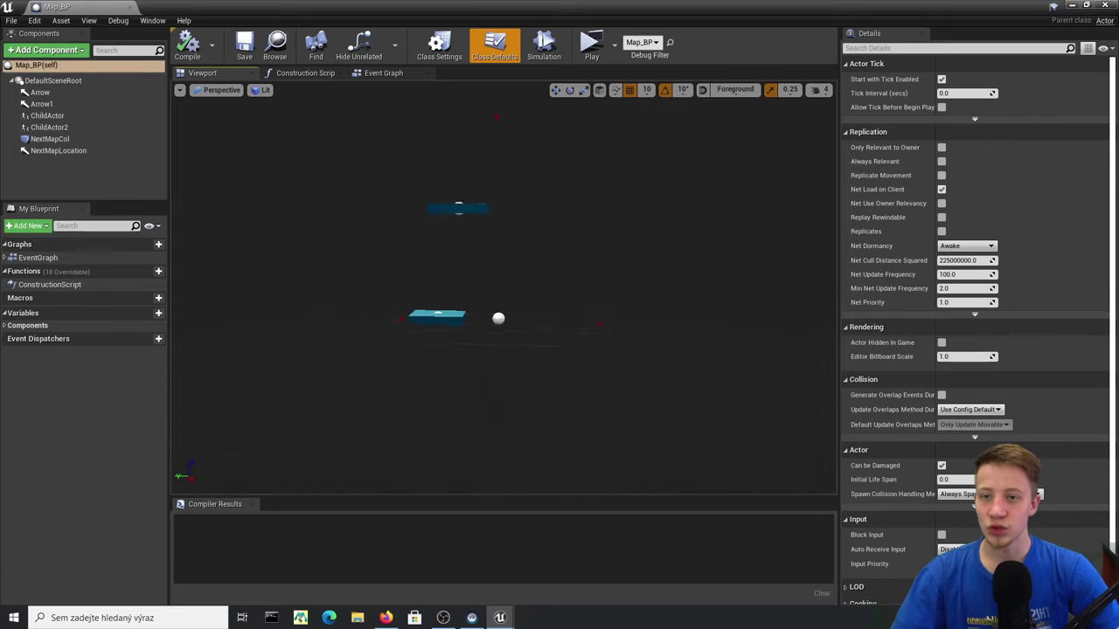
pyautogui.click(27, 51)
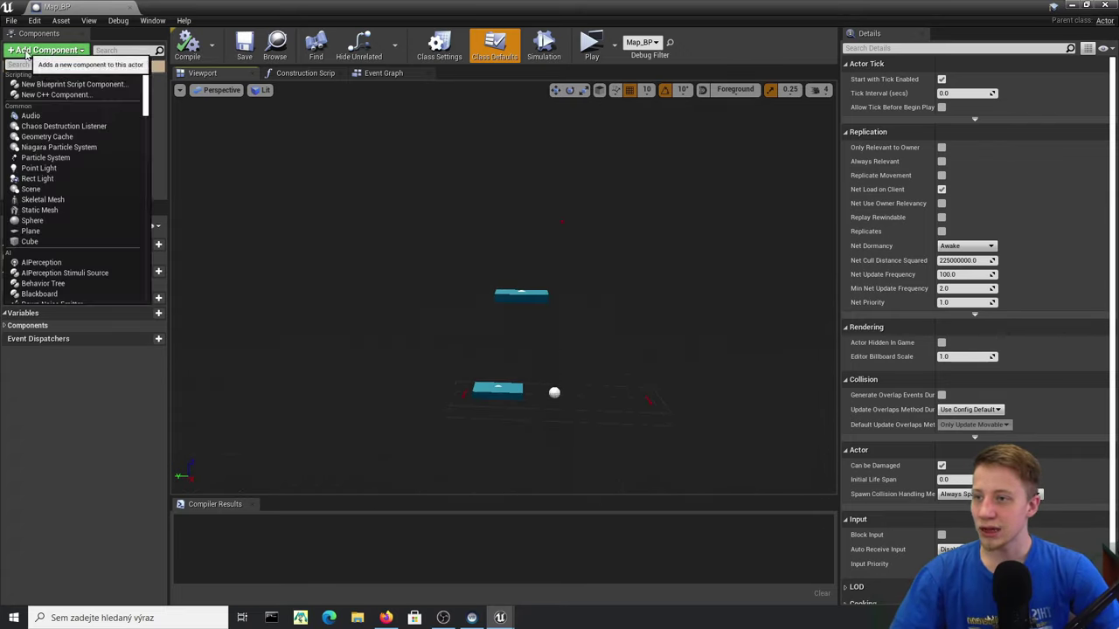
pyautogui.write('co')
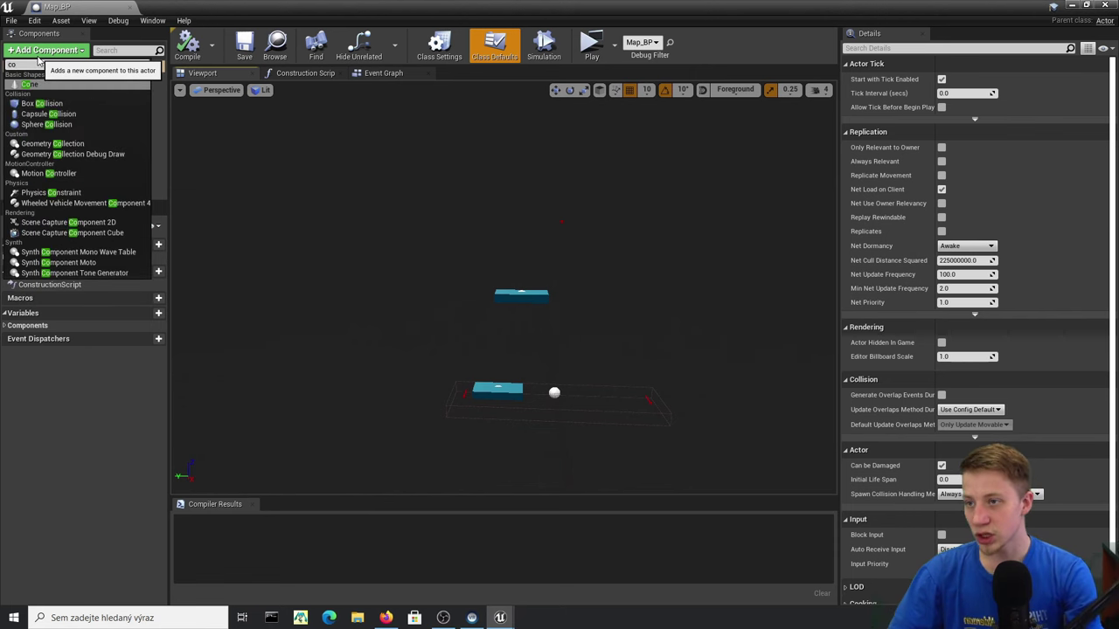
pyautogui.press('Return')
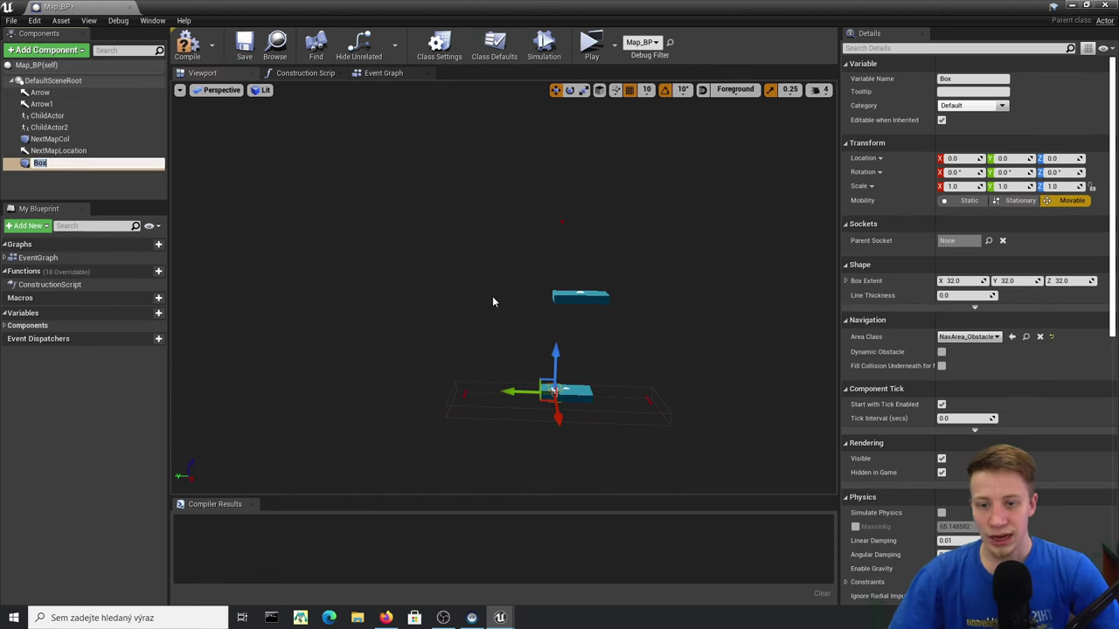
pyautogui.moveTo(525, 389); pyautogui.dragTo(423, 382)
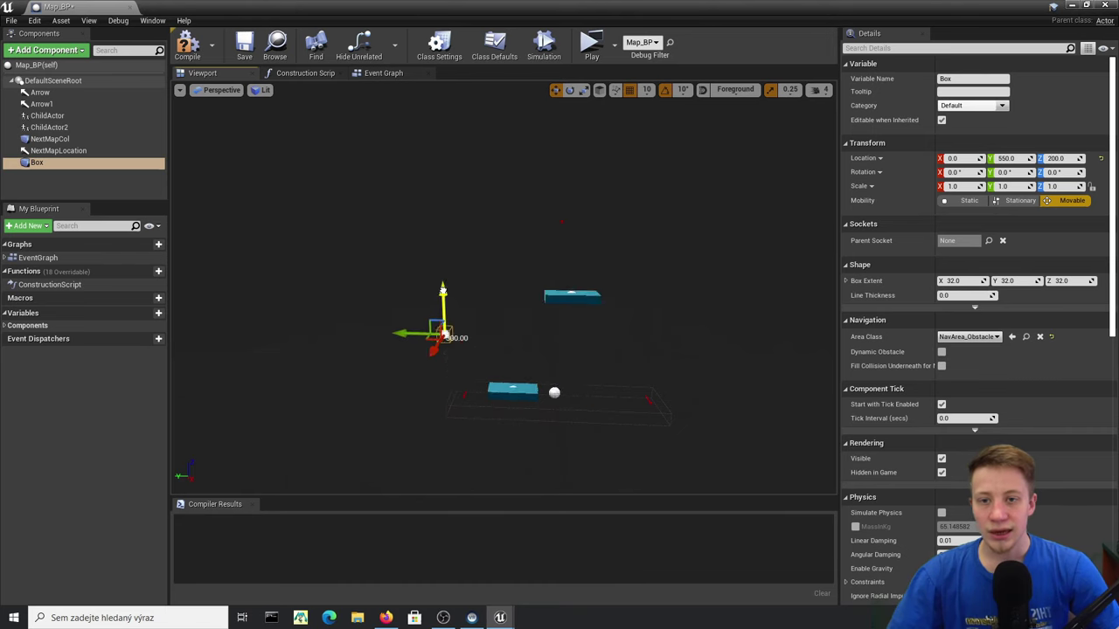
# - Stretch the Box collision vertically to a Z scale of 14.75 so it spans the map section's height
pyautogui.click(549, 301)
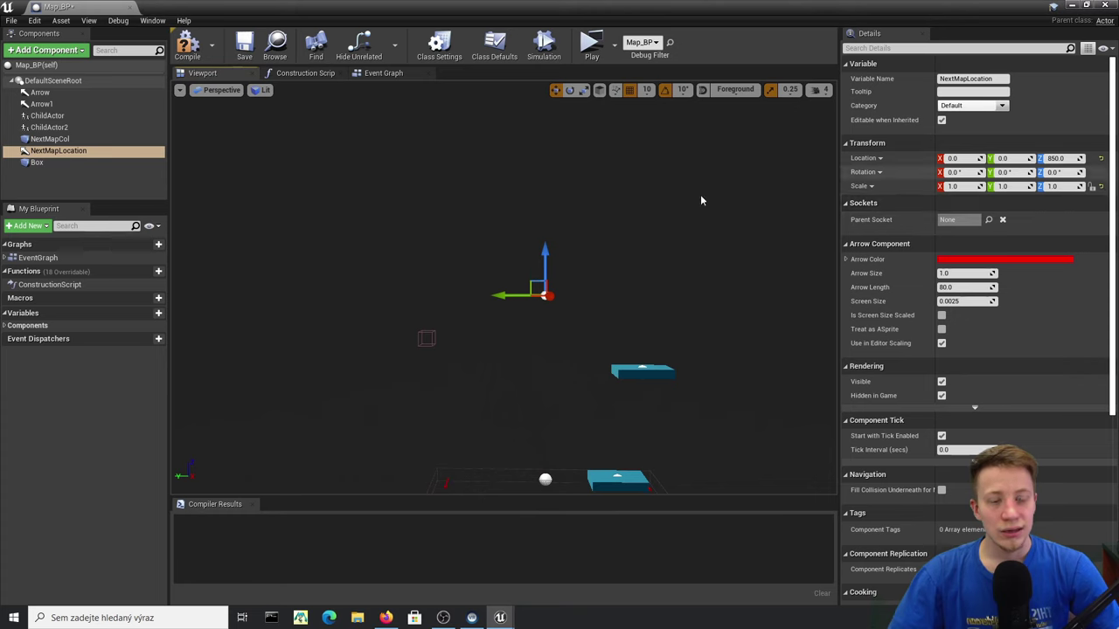
pyautogui.moveTo(547, 289); pyautogui.dragTo(548, 320, button='right')
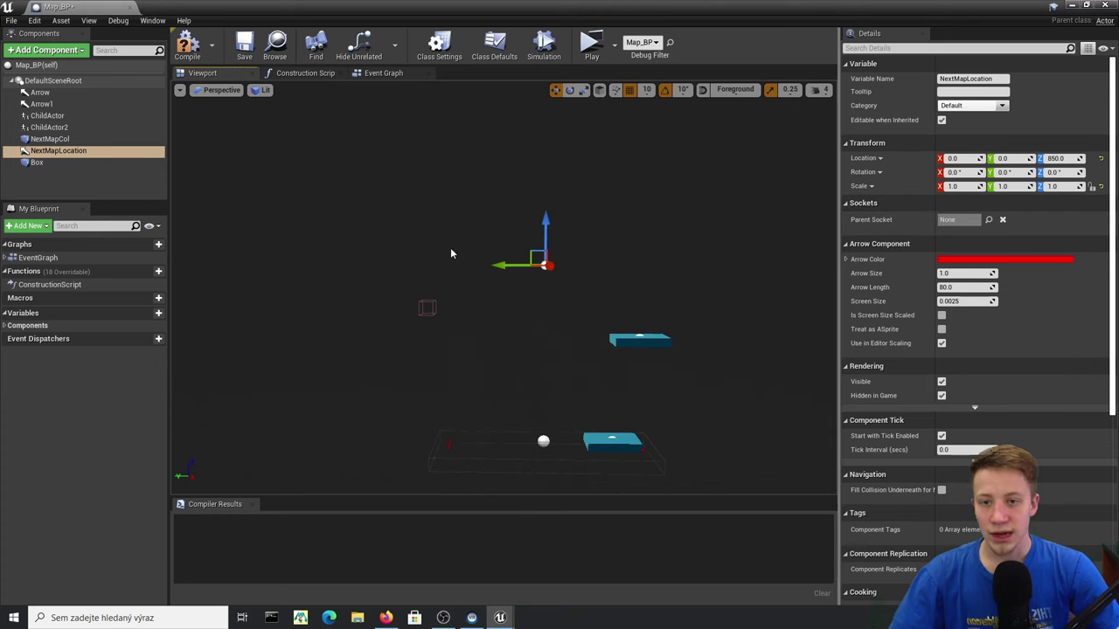
pyautogui.click(426, 307)
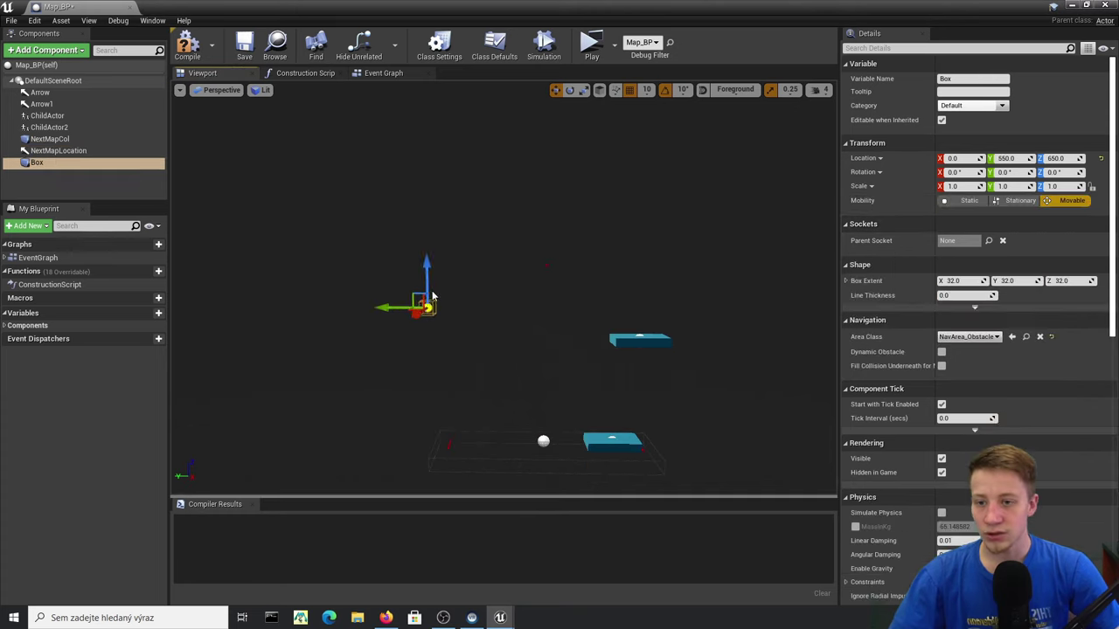
pyautogui.moveTo(426, 269); pyautogui.dragTo(426, 200)
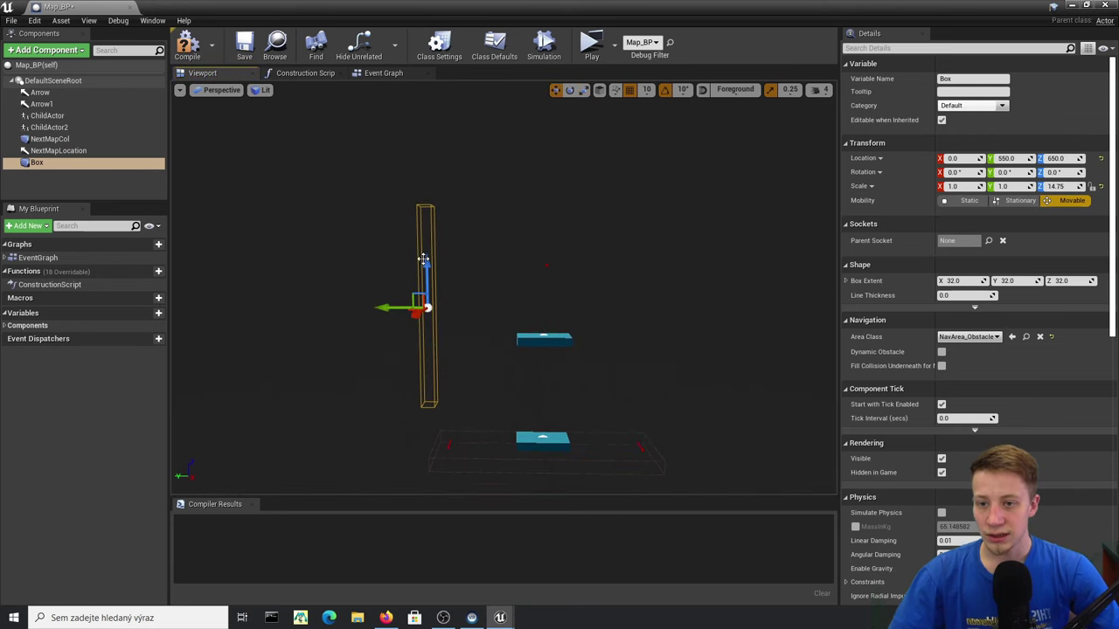
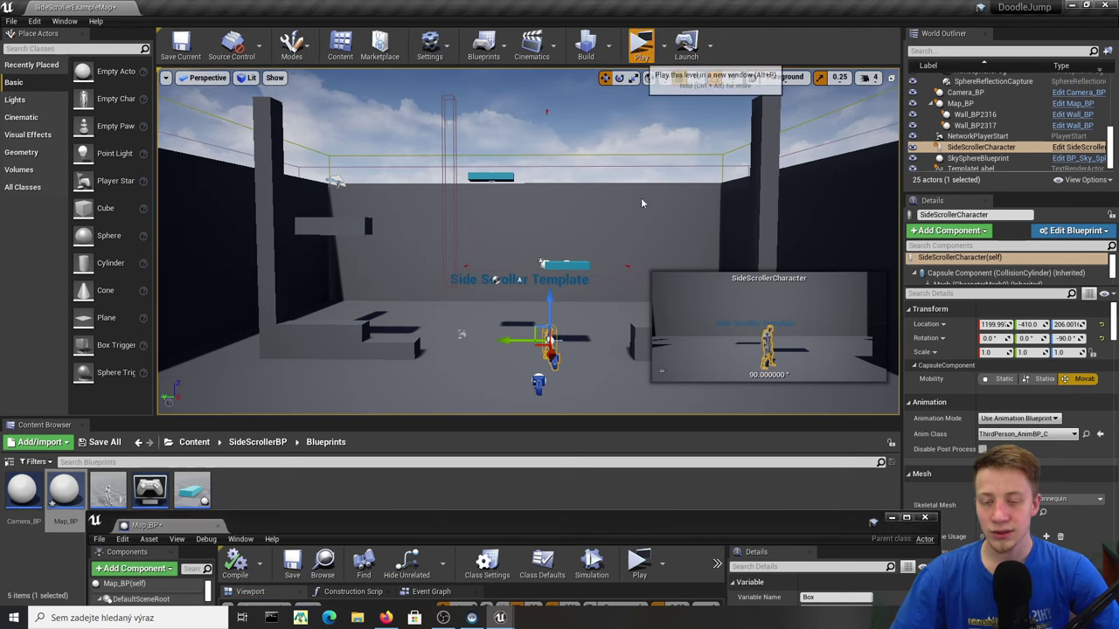
# - Play-test the level by steering the character into the tall side collision box, and end the preview
pyautogui.click(644, 41)
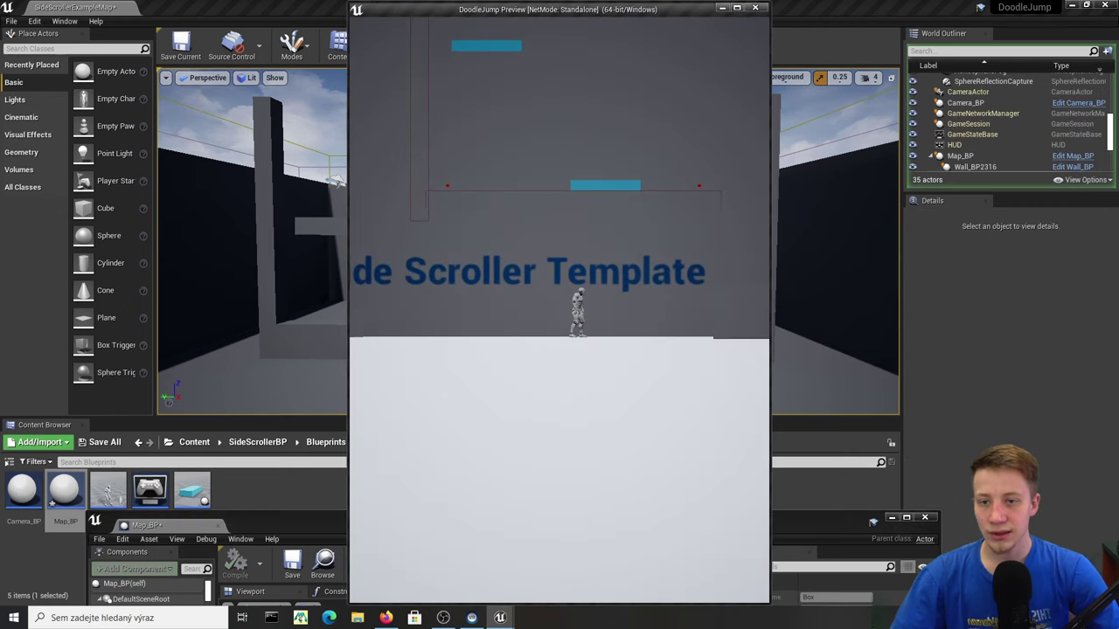
pyautogui.press('a')
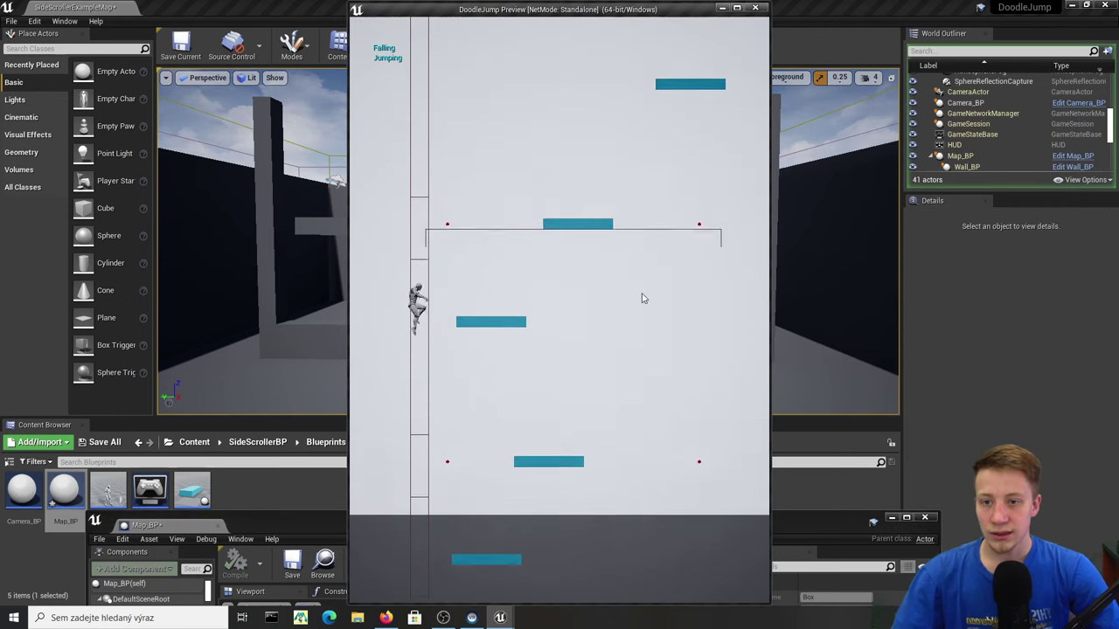
pyautogui.press('Escape')
# - Move Map_BP's Box collision to Y 700, Z 410, reduce its Z scale to 13.5, and compile the blueprint
pyautogui.moveTo(644, 530); pyautogui.dragTo(606, 1)
pyautogui.moveTo(466, 352); pyautogui.dragTo(422, 365, button='right')
pyautogui.press('r')
pyautogui.press('w')
pyautogui.moveTo(510, 178); pyautogui.dragTo(510, 226)
pyautogui.press('s')
pyautogui.moveTo(507, 163)
pyautogui.mouseDown(button='right')
pyautogui.moveTo(509, 96)
pyautogui.moveTo(507, 163)
pyautogui.mouseUp(button='right')
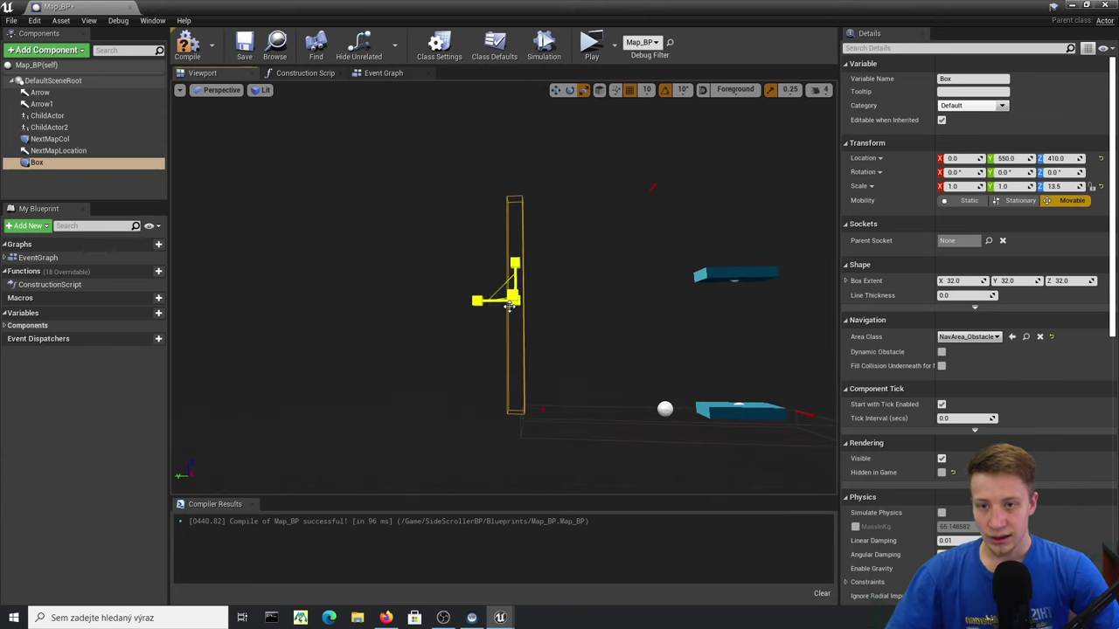
pyautogui.click(187, 45)
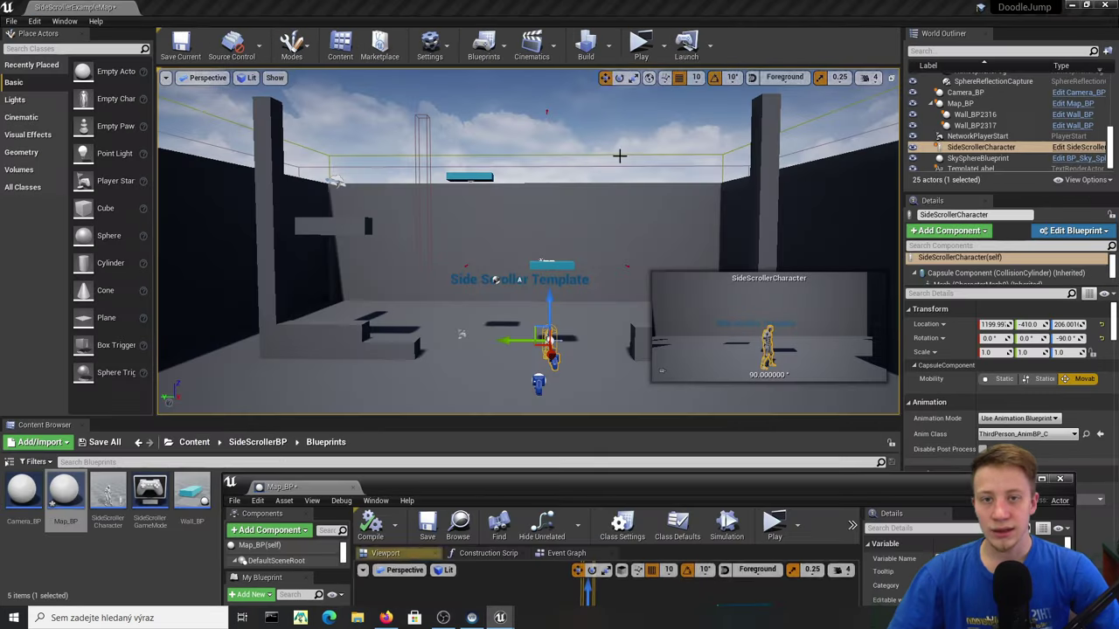
# - Run a short preview to check the side box's distance from the platforms, and stop it
pyautogui.click(641, 46)
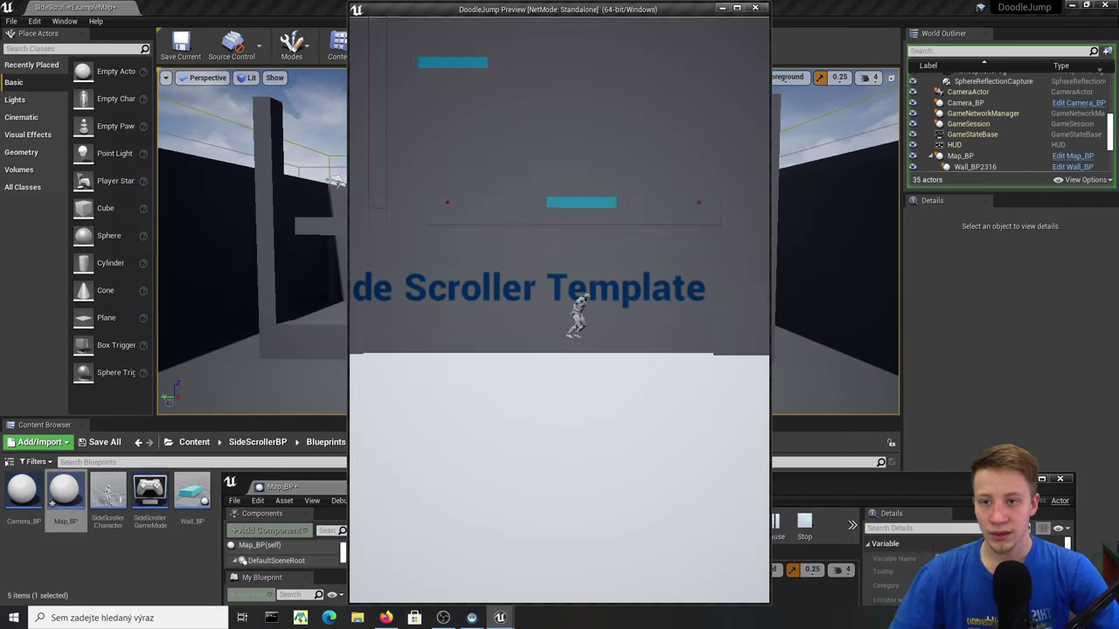
pyautogui.press('a')
pyautogui.press('d')
pyautogui.press('Escape')
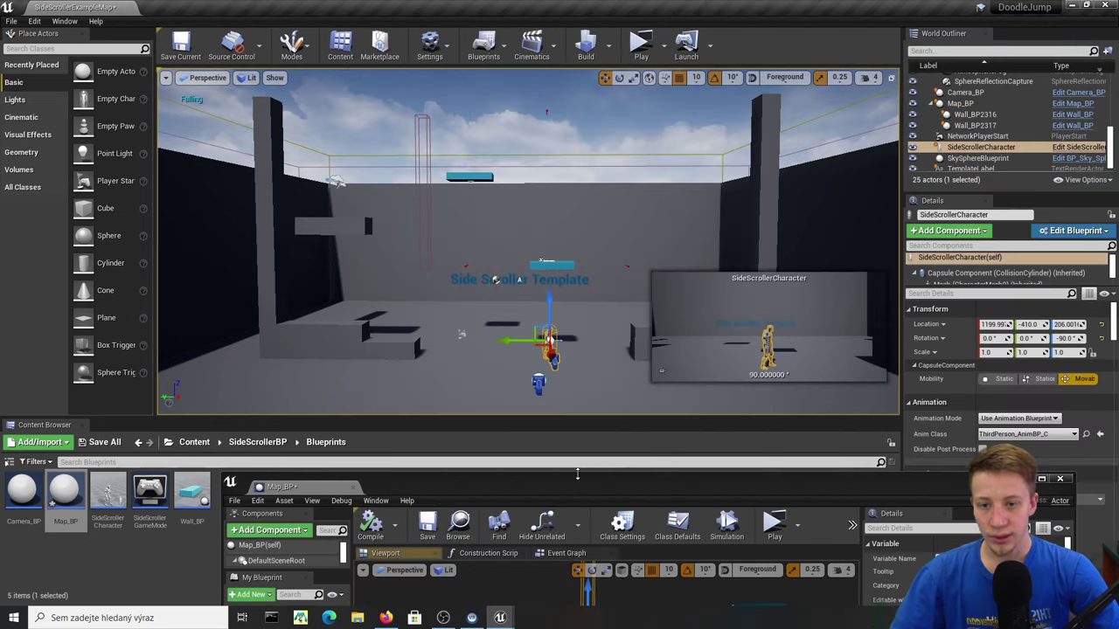
# - Move Map_BP's Box collision outward to Y 750, set its Z scale to 13.0, and compile the blueprint
pyautogui.moveTo(564, 476); pyautogui.dragTo(564, 314)
pyautogui.doubleClick(564, 322)
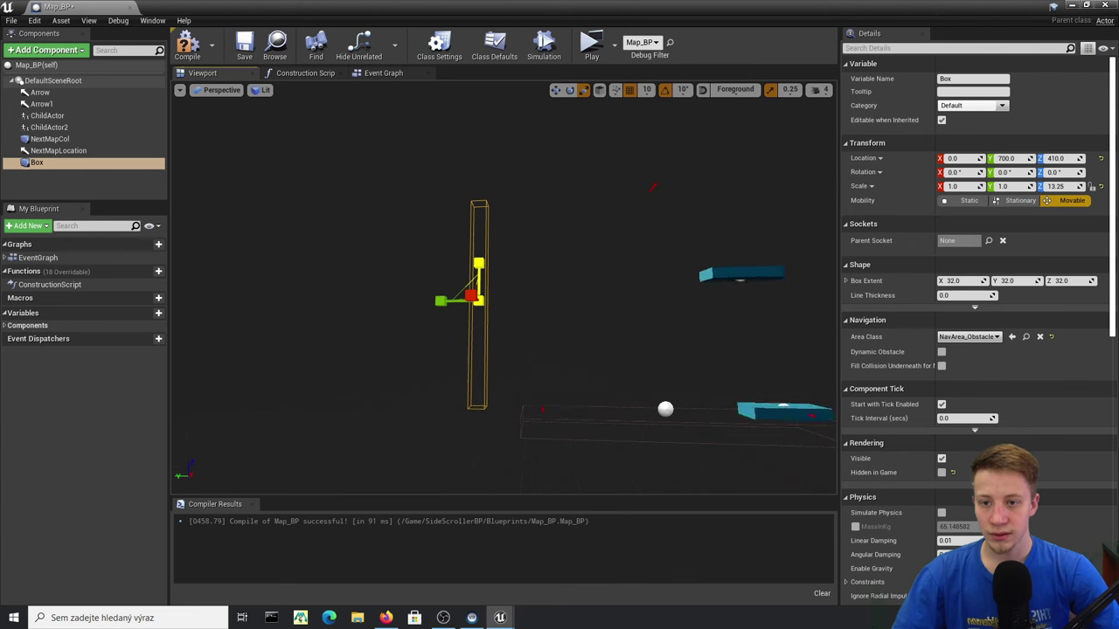
pyautogui.moveTo(453, 295); pyautogui.dragTo(441, 297)
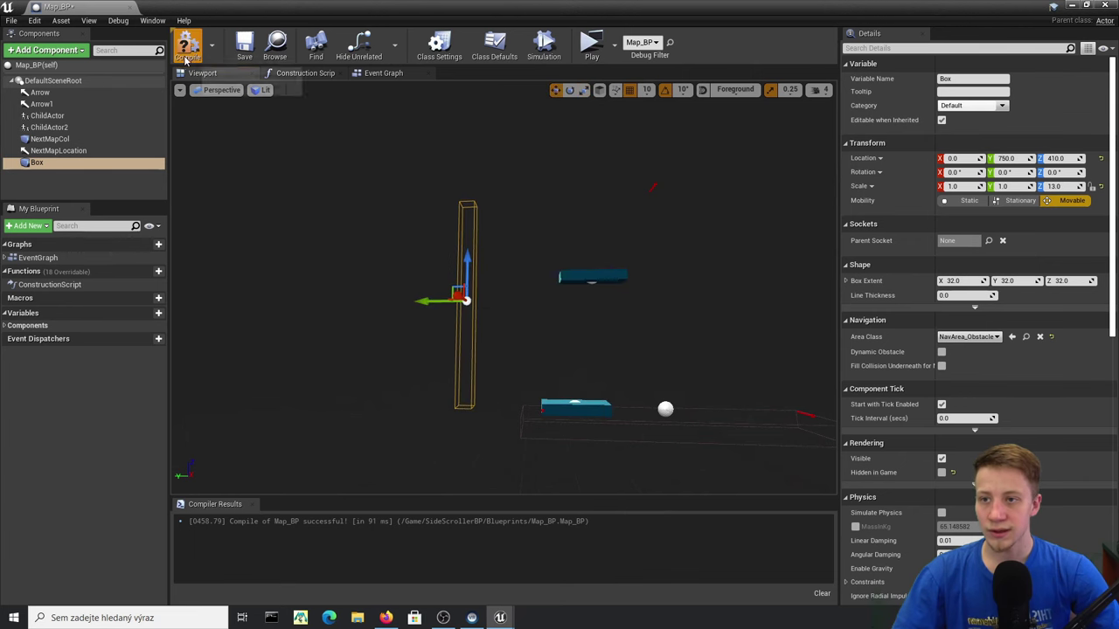
pyautogui.click(185, 62)
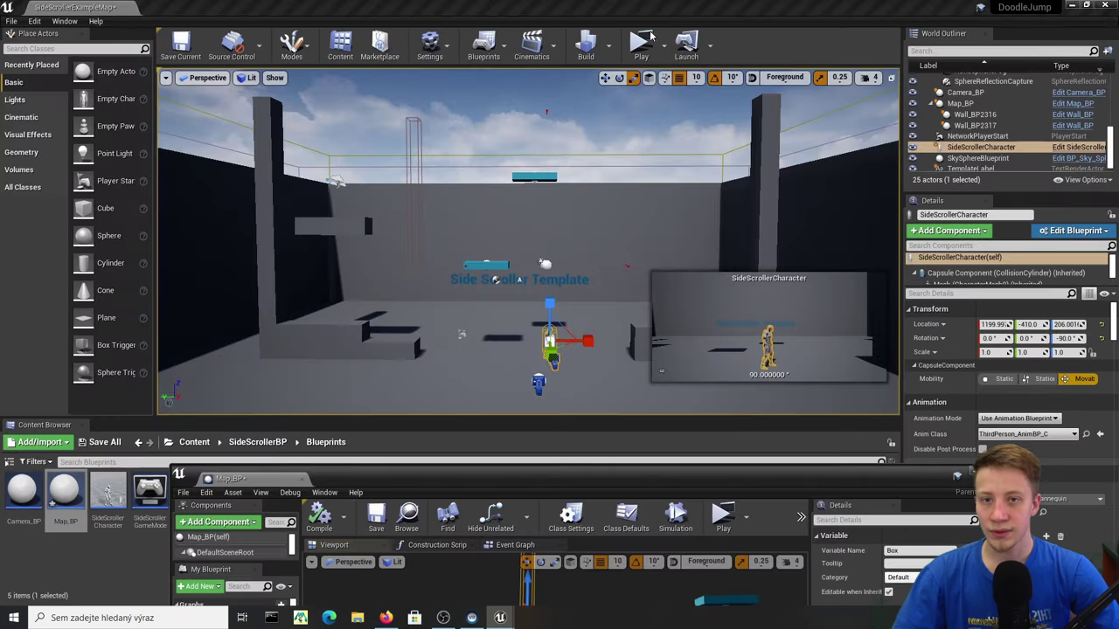
# - Preview the level to check the side boxes' placement at the screen edge and the gaps between stacked sections
pyautogui.click(640, 41)
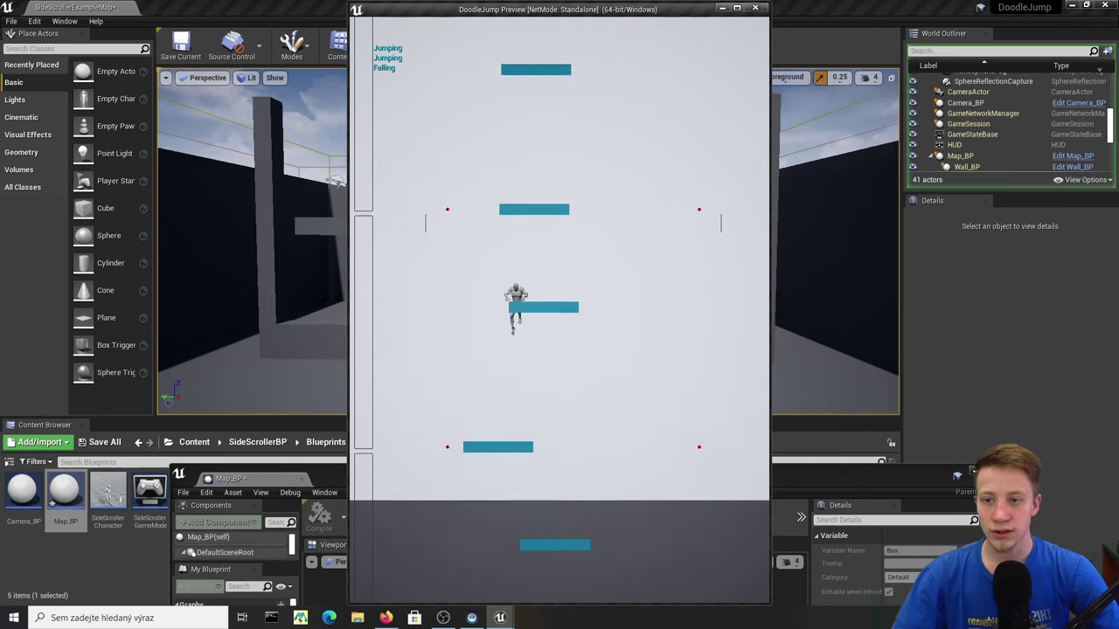
pyautogui.press('a')
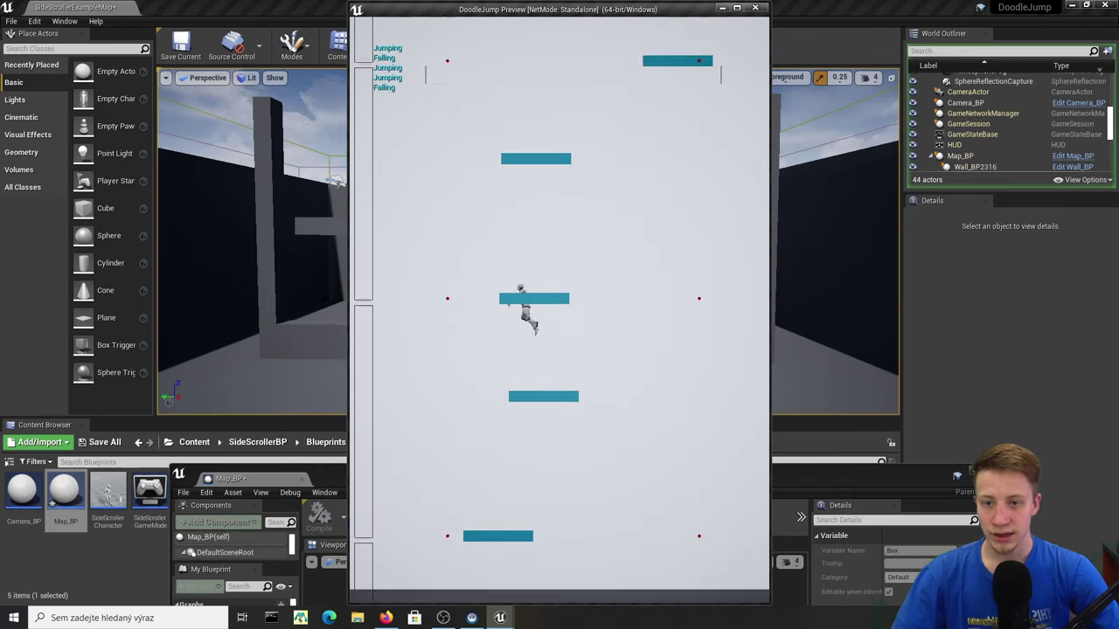
pyautogui.press('Escape')
# - Duplicate the Box collision component in Map_BP
pyautogui.moveTo(694, 486); pyautogui.dragTo(628, 2)
pyautogui.moveTo(491, 323); pyautogui.dragTo(511, 346, button='right')
pyautogui.press('s')
pyautogui.rightClick(35, 162)
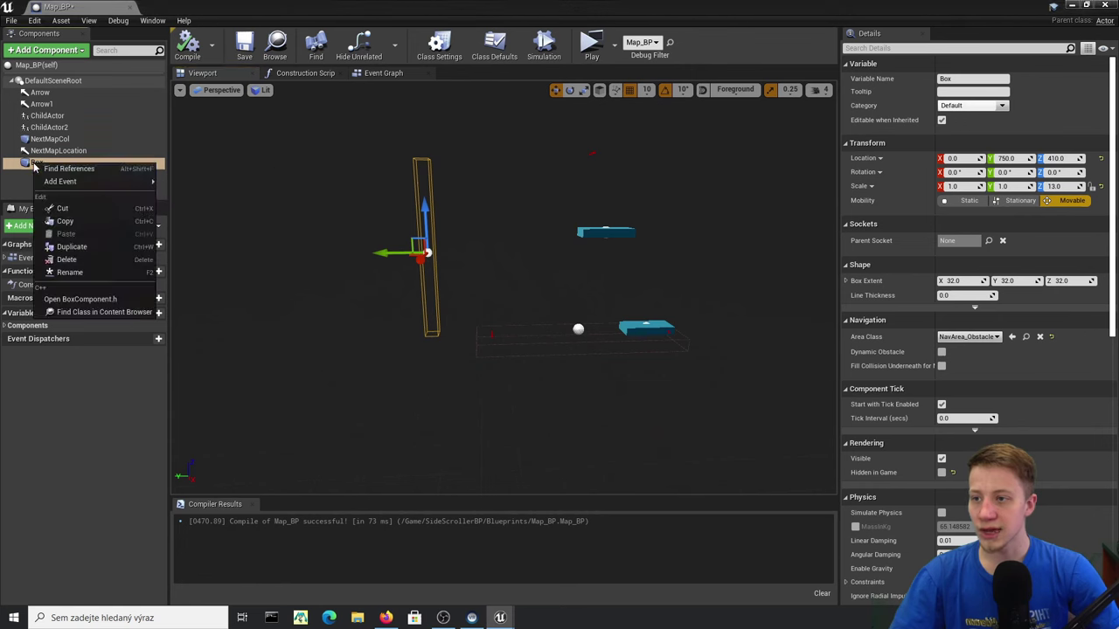
pyautogui.click(61, 250)
pyautogui.click(50, 189)
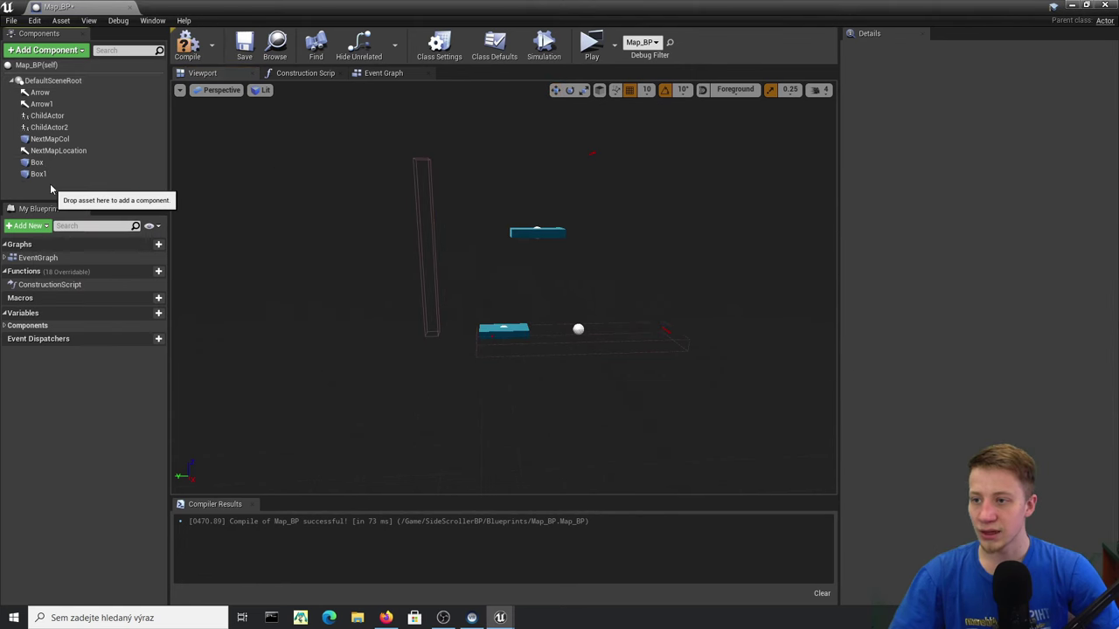
# - Rename the original Box collision component to Left_TeleportCol
pyautogui.click(51, 176)
pyautogui.click(49, 165)
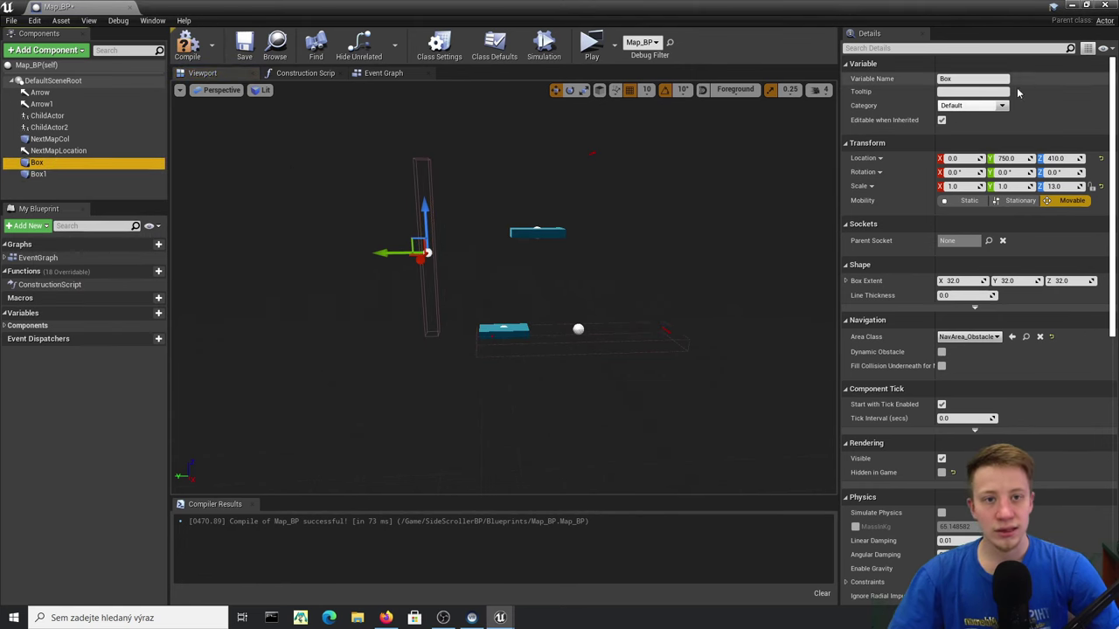
pyautogui.click(979, 80)
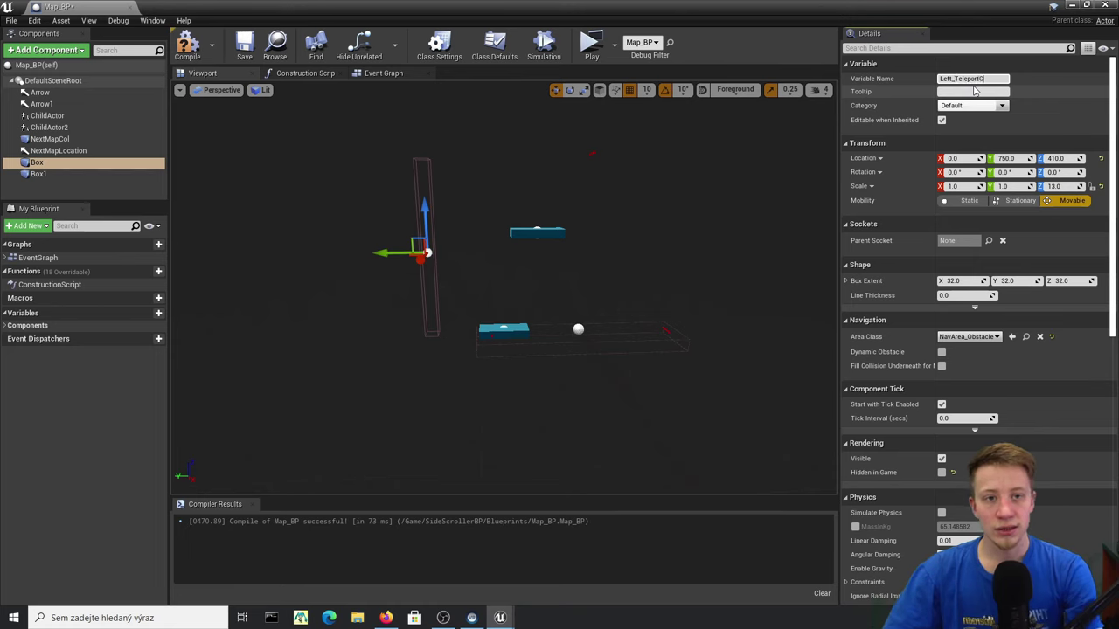
pyautogui.press('Return')
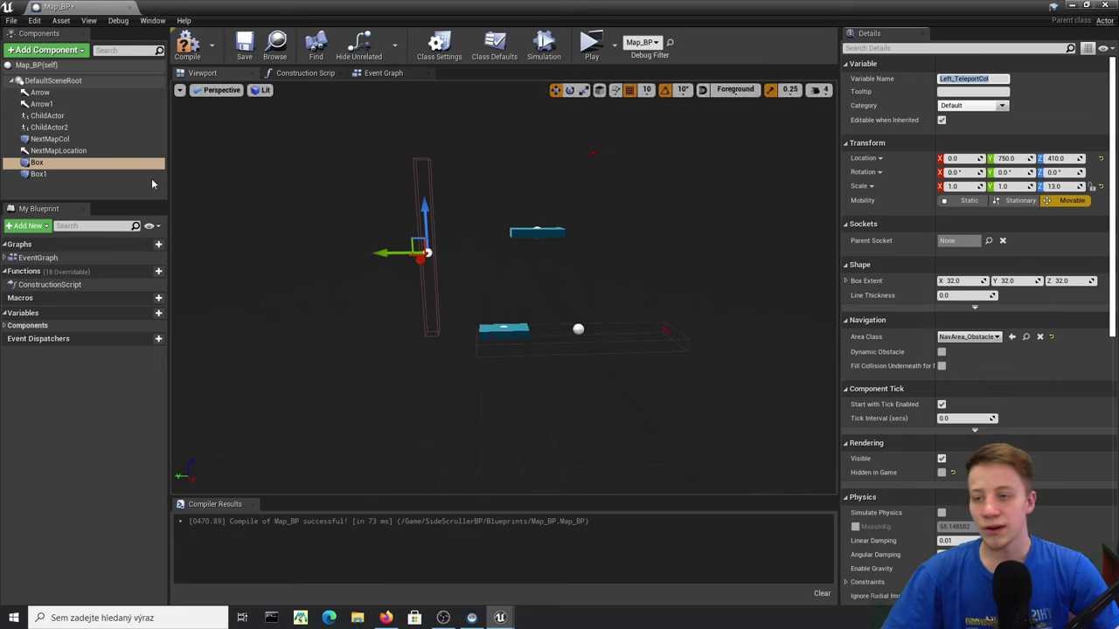
# - Rename the duplicated collision component Box1 to Right_TeleportCol
pyautogui.click(151, 176)
pyautogui.click(964, 77)
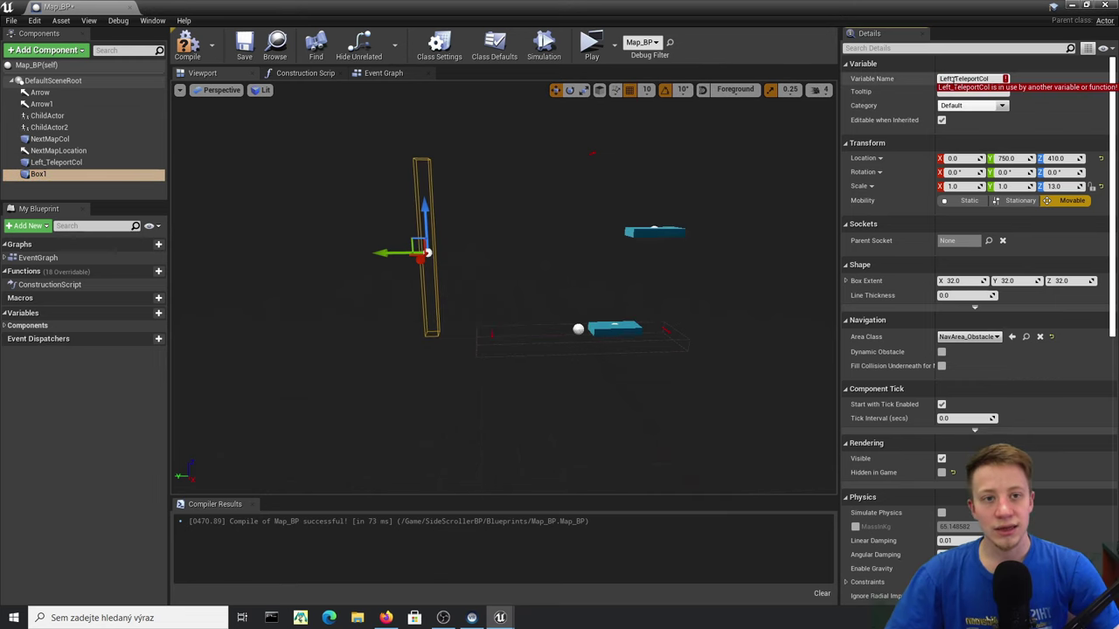
pyautogui.moveTo(726, 96); pyautogui.dragTo(702, 110)
pyautogui.write('Right')
pyautogui.press('Return')
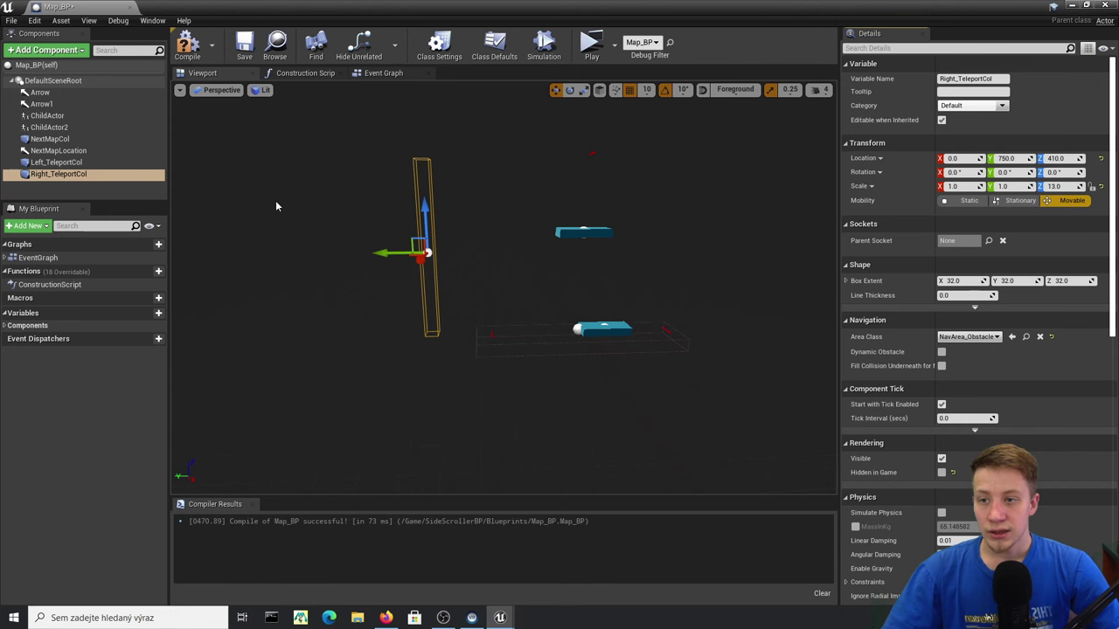
# - Set Right_TeleportCol's Y location to -750 to mirror the left collision box, and compile the blueprint
pyautogui.click(56, 162)
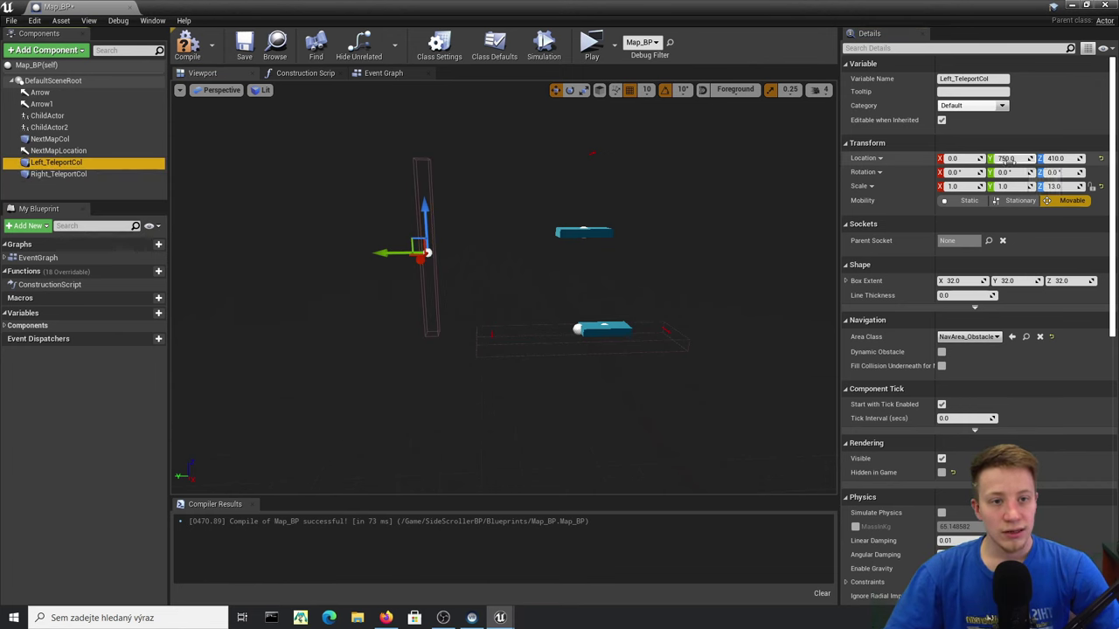
pyautogui.click(58, 174)
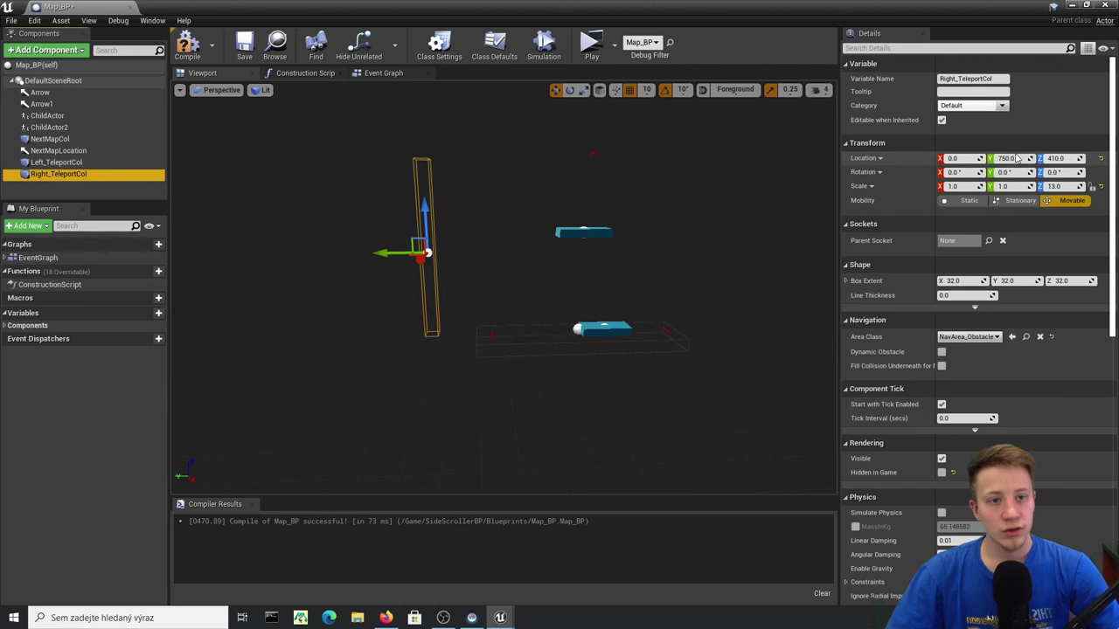
pyautogui.press('Return')
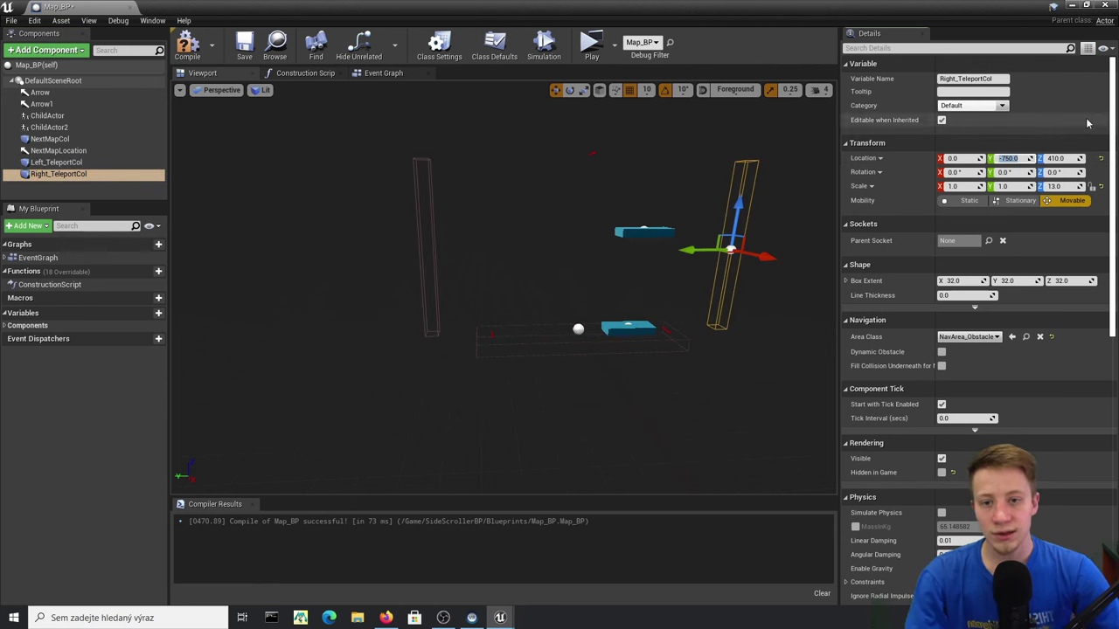
pyautogui.click(187, 51)
# - Preview the level to check the right teleport box's placement relative to the screen edge
pyautogui.doubleClick(542, 5)
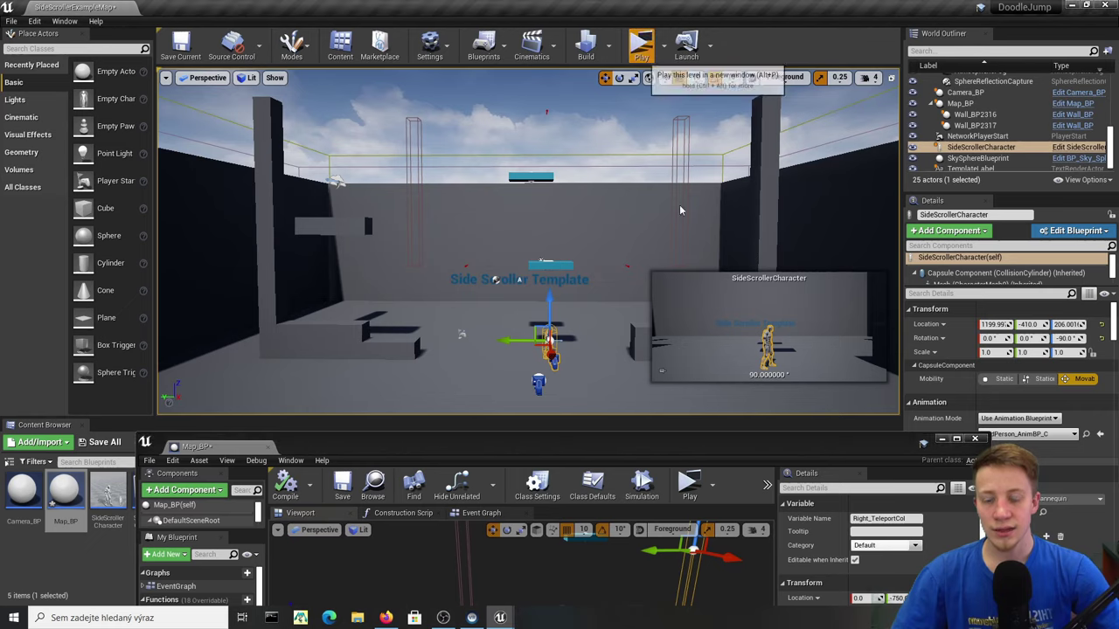
pyautogui.click(644, 37)
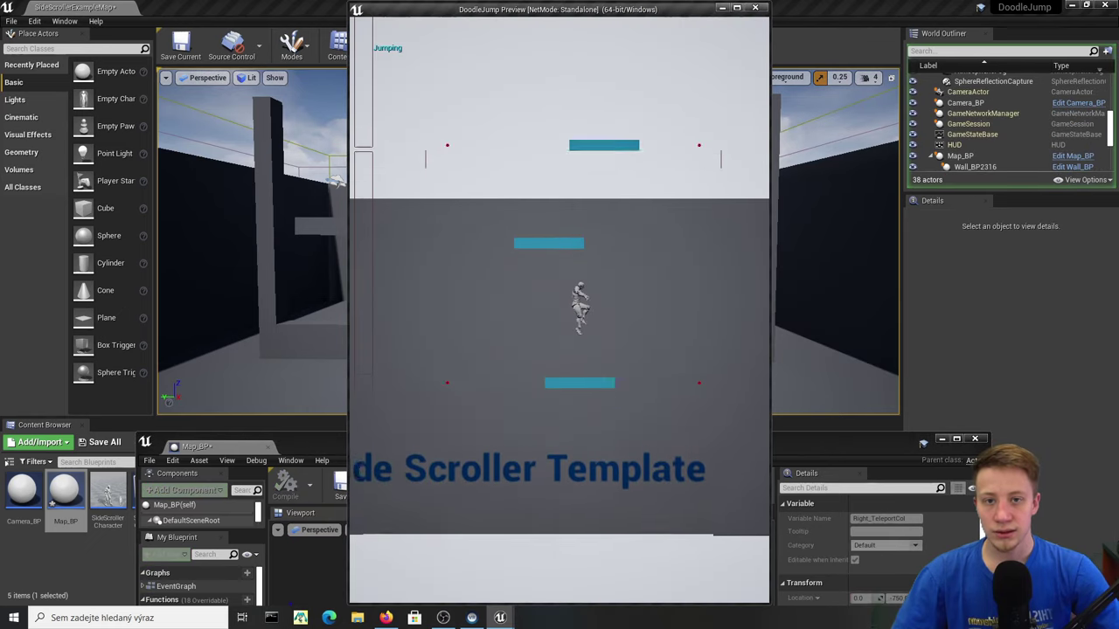
pyautogui.press('Escape')
pyautogui.doubleClick(713, 7)
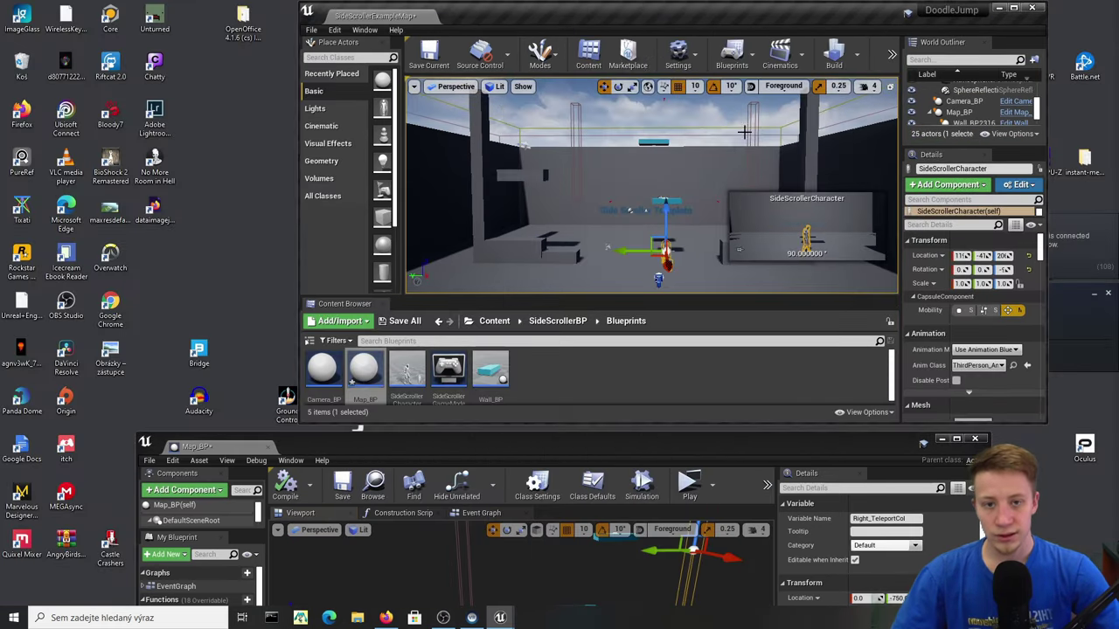
# - Move Right_TeleportCol inward to Y -630 in Map_BP and compile the blueprint
pyautogui.doubleClick(562, 446)
pyautogui.moveTo(685, 253); pyautogui.dragTo(670, 253)
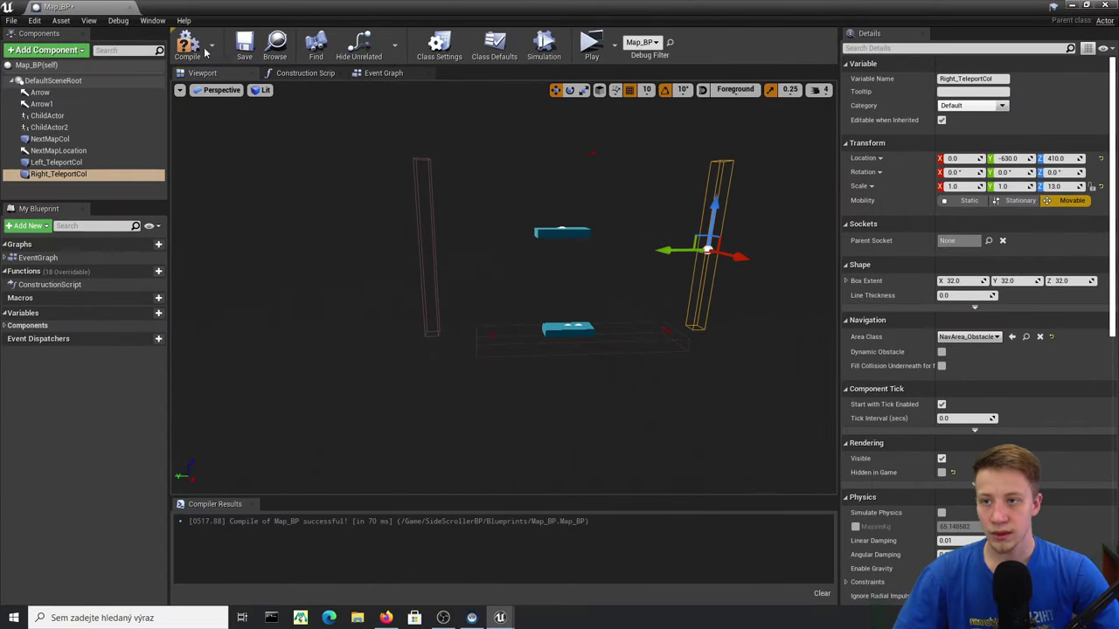
pyautogui.doubleClick(446, 5)
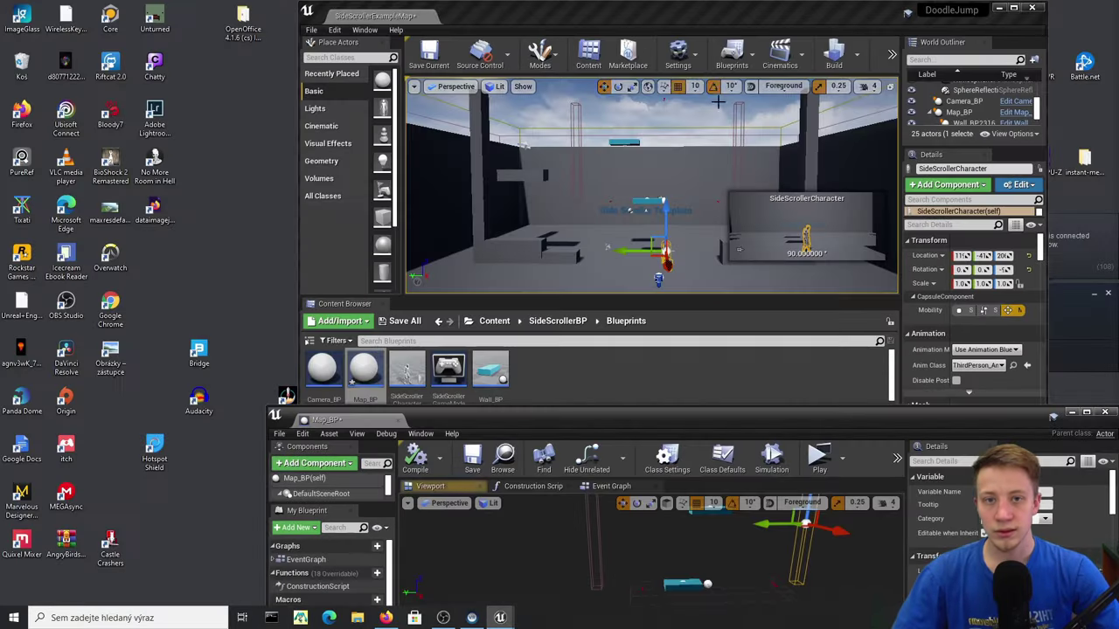
# - Select the Map_BP actor in the level and preview the game to check both side boxes at the screen edges
pyautogui.click(1014, 9)
pyautogui.moveTo(594, 341); pyautogui.dragTo(598, 375, button='right')
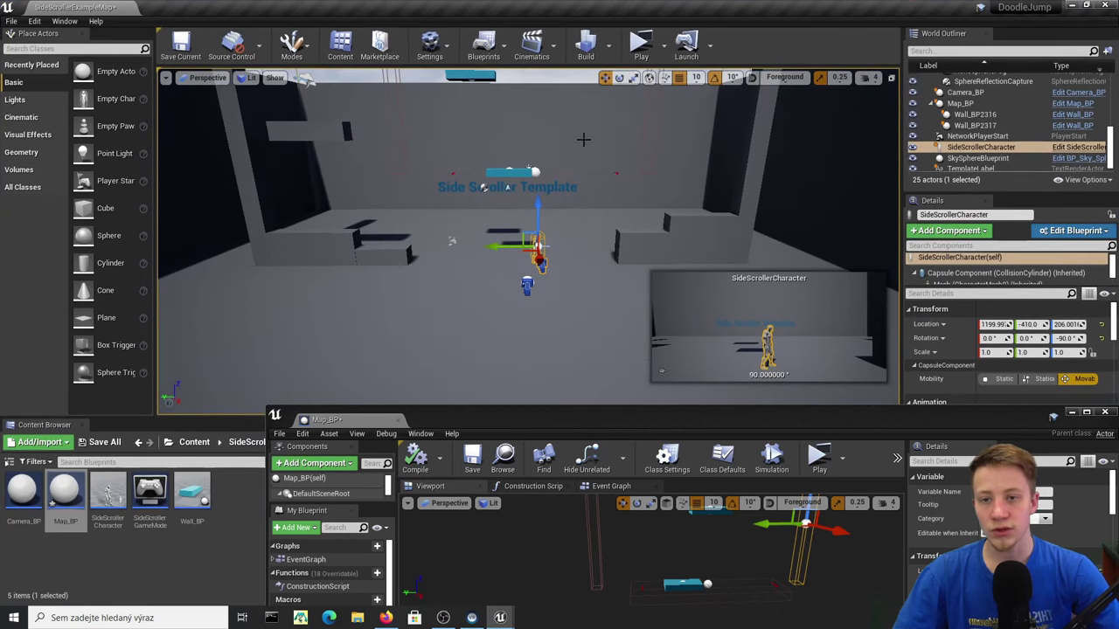
pyautogui.click(529, 172)
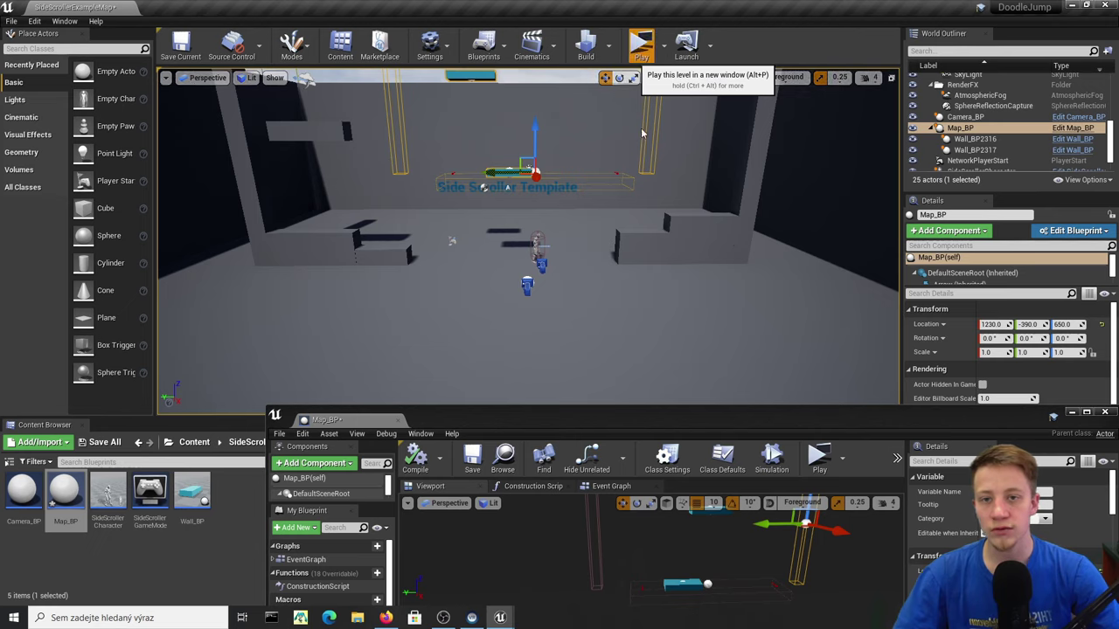
pyautogui.click(641, 46)
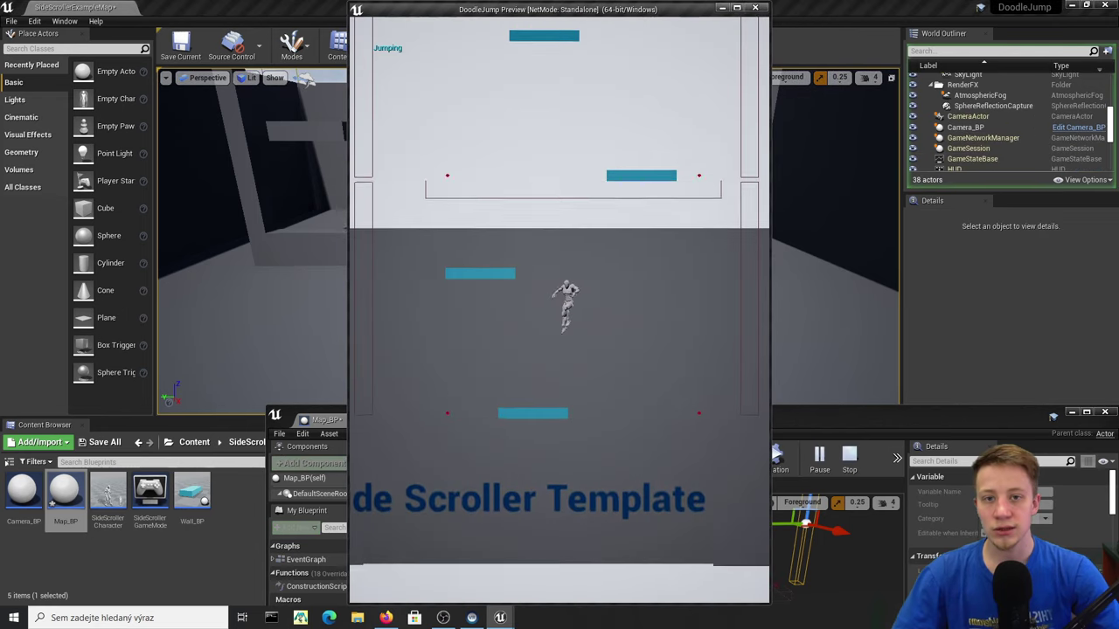
pyautogui.press('Escape')
# - Move the Arrow component beside the left teleport box, to Y 680 and Z 570
pyautogui.moveTo(711, 423); pyautogui.dragTo(655, 1)
pyautogui.moveTo(605, 285); pyautogui.dragTo(564, 307, button='right')
pyautogui.press('w')
pyautogui.moveTo(495, 381); pyautogui.dragTo(496, 385, button='right')
pyautogui.press('e')
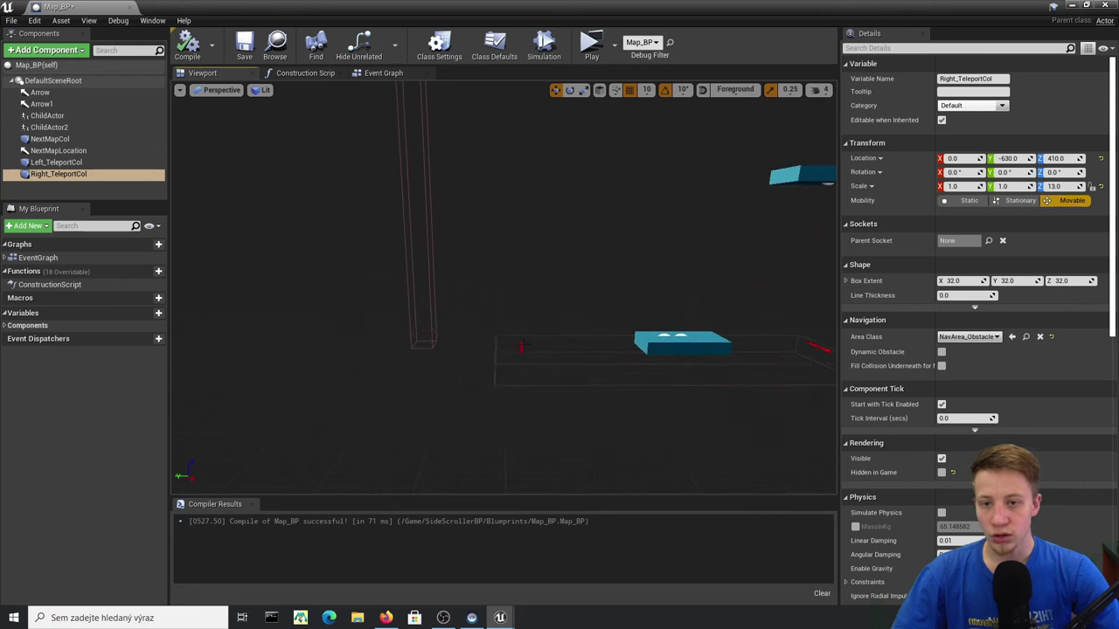
pyautogui.click(523, 346)
pyautogui.moveTo(496, 342); pyautogui.dragTo(421, 342)
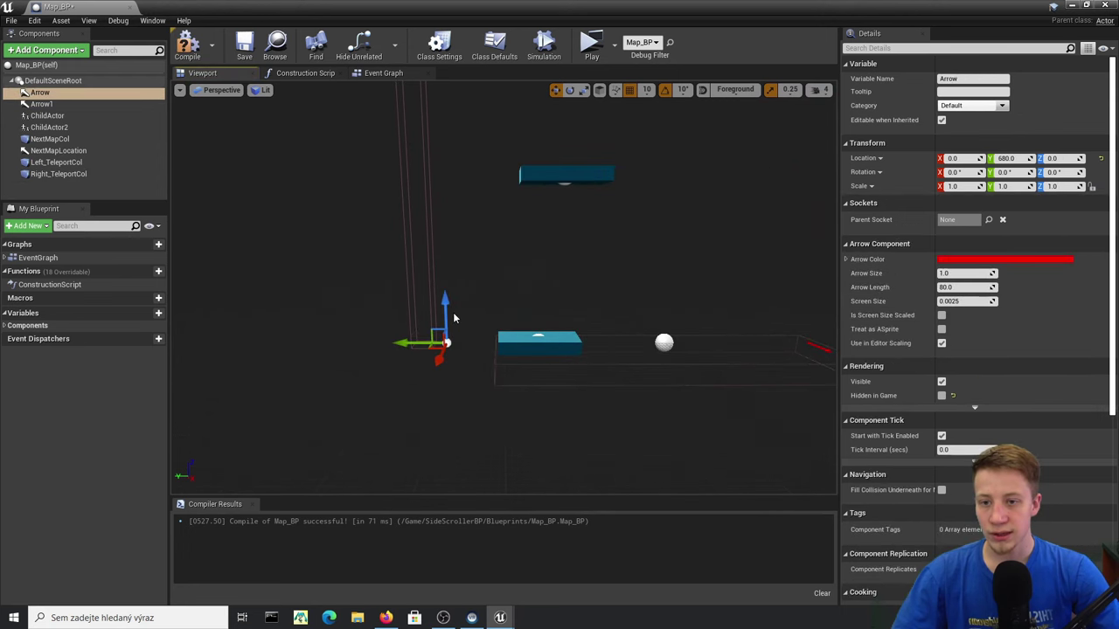
pyautogui.moveTo(454, 318); pyautogui.dragTo(450, 320, button='right')
pyautogui.moveTo(452, 313); pyautogui.dragTo(424, 153)
pyautogui.scroll(-3, 471, 230)
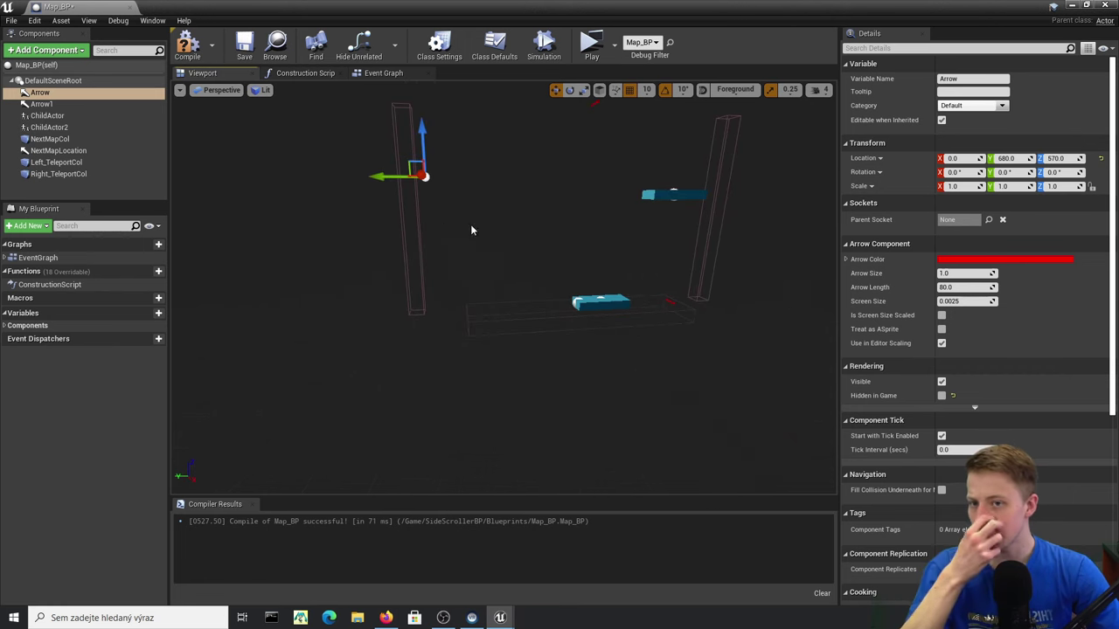
# - Raise the Arrow1 component near the right teleport box to Z 530
pyautogui.click(654, 299)
pyautogui.moveTo(654, 299); pyautogui.dragTo(663, 300, button='right')
pyautogui.click(659, 302)
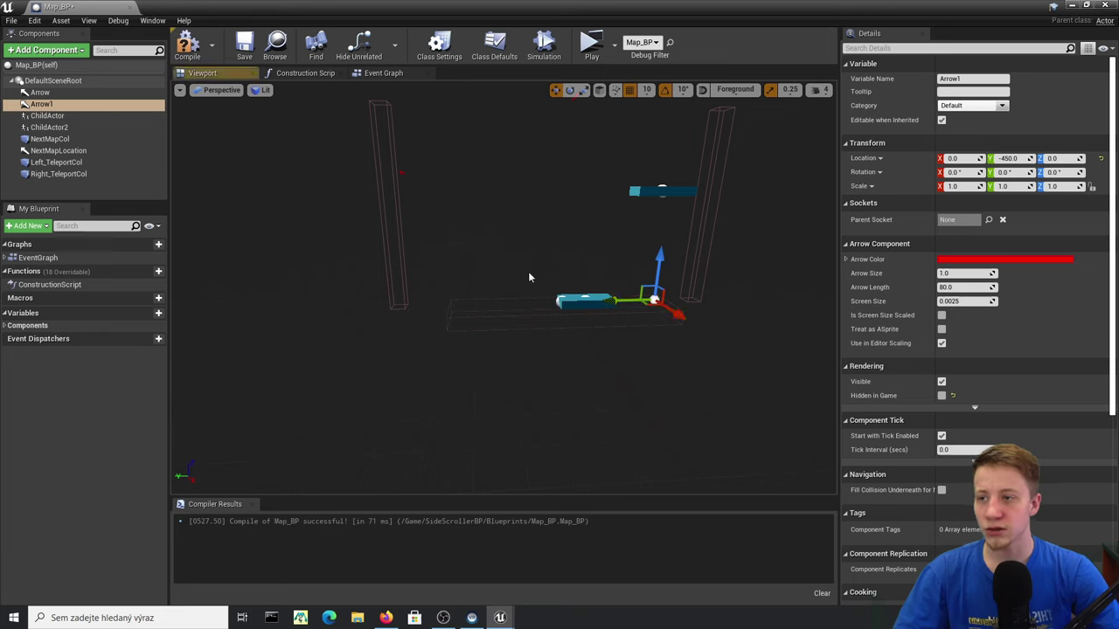
pyautogui.moveTo(668, 265); pyautogui.dragTo(670, 159)
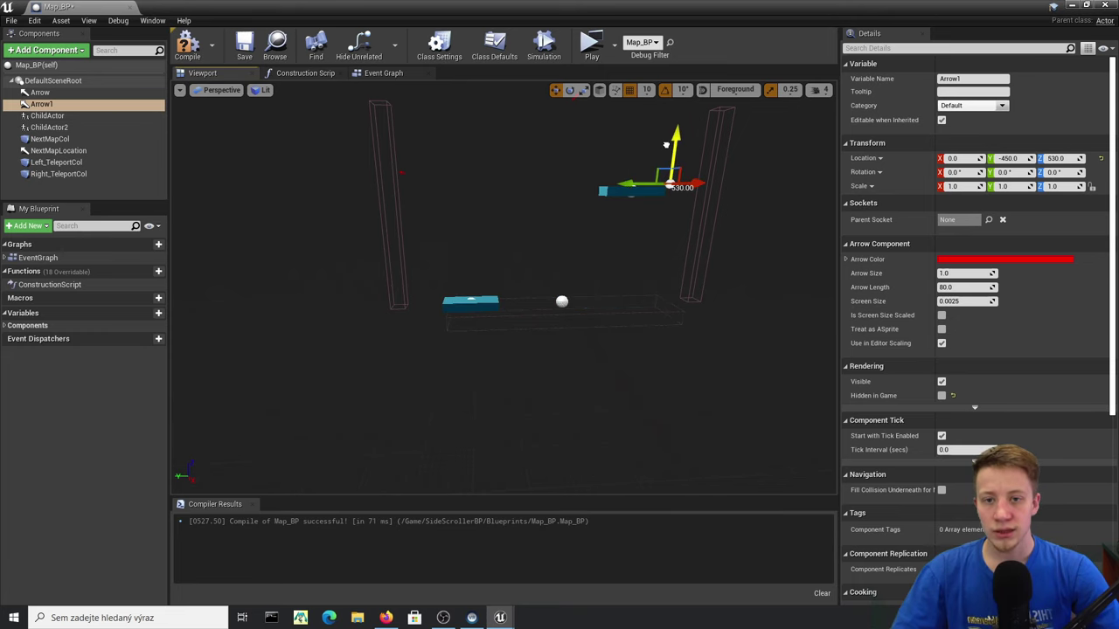
# - Shift the Arrow component inward to Y 630, clear of the left teleport box
pyautogui.moveTo(648, 216); pyautogui.dragTo(574, 201, button='right')
pyautogui.press('w')
pyautogui.click(508, 177)
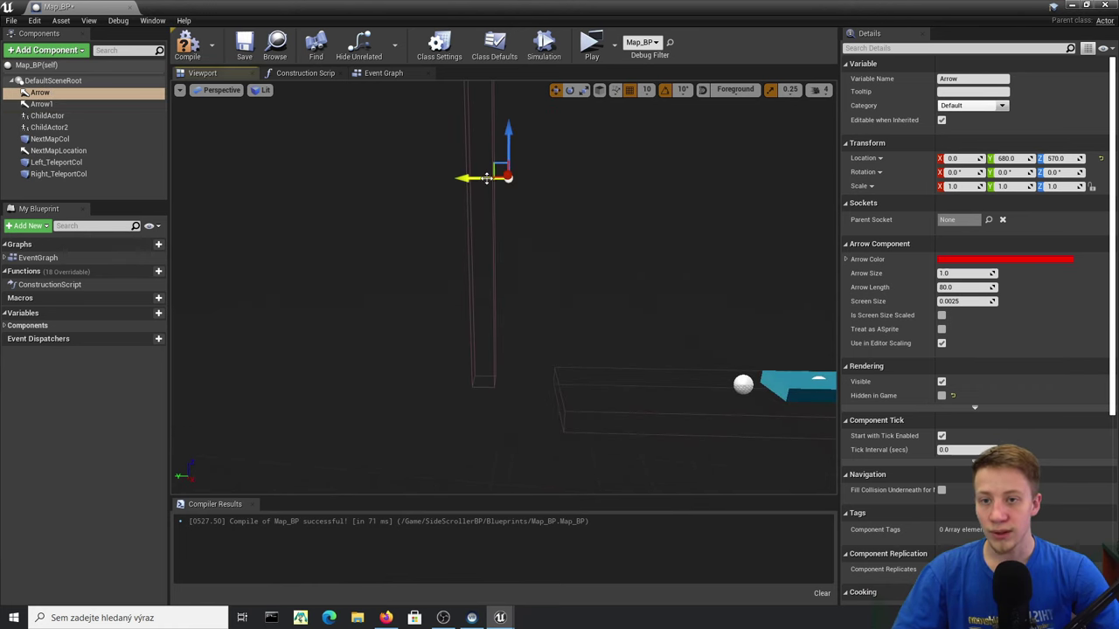
pyautogui.moveTo(486, 178); pyautogui.dragTo(507, 181)
# - Move the Arrow1 component to Y -490, clear of the right teleport box, and compile the blueprint
pyautogui.moveTo(507, 183); pyautogui.dragTo(560, 193, button='right')
pyautogui.click(675, 146)
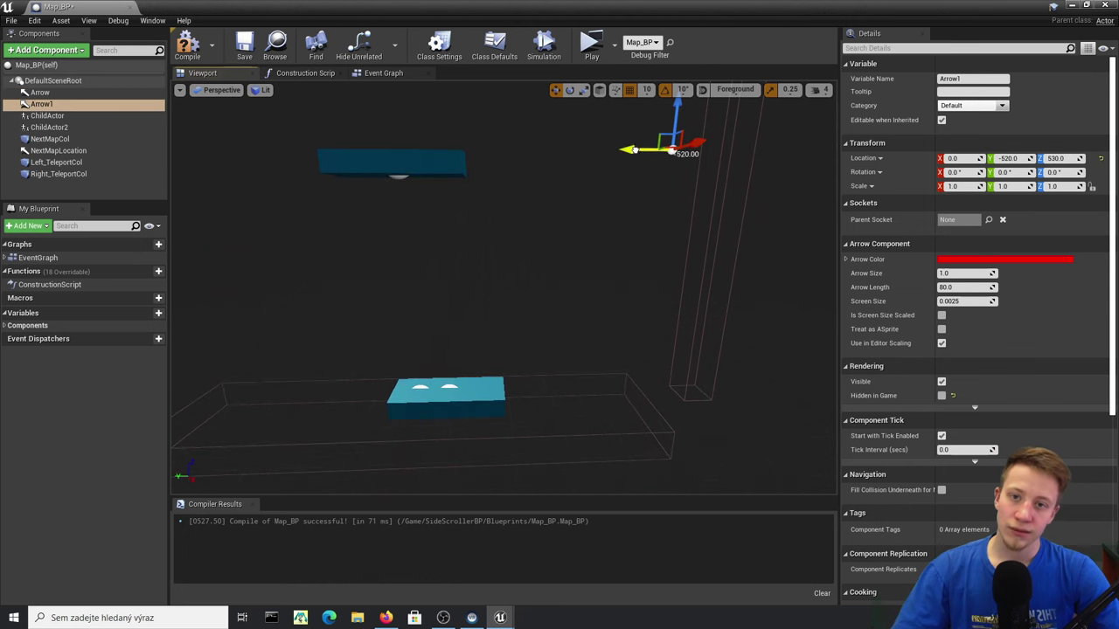
pyautogui.moveTo(637, 150); pyautogui.dragTo(620, 150)
pyautogui.click(187, 46)
# - Preview the level to check the arrows' positions inside the side boxes, and return to the Map_BP viewport
pyautogui.moveTo(420, 7); pyautogui.dragTo(429, 471)
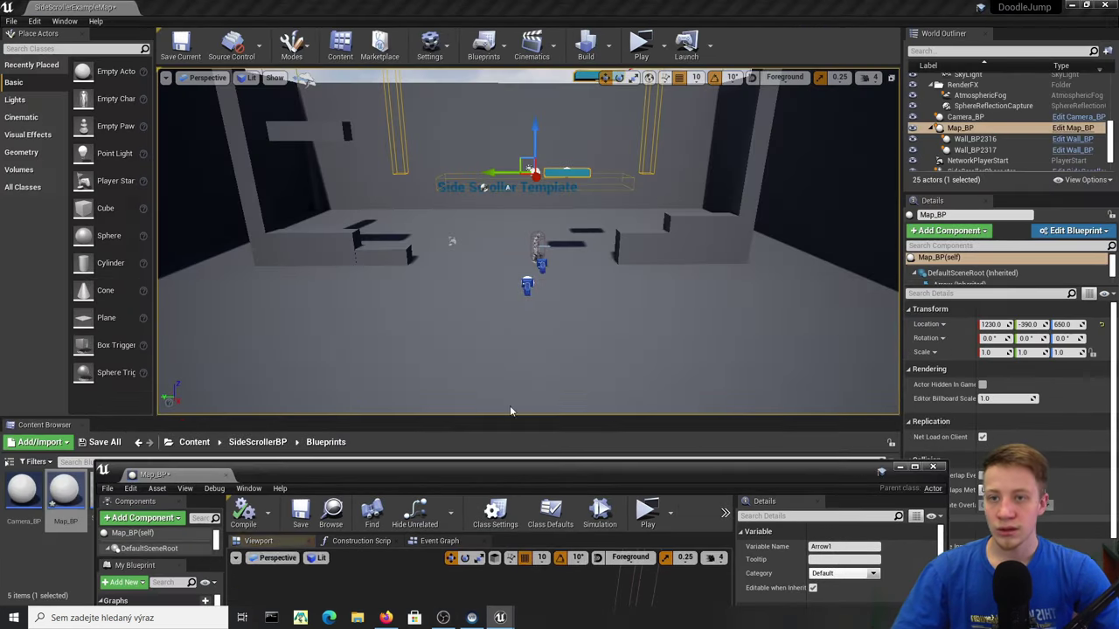
pyautogui.click(645, 51)
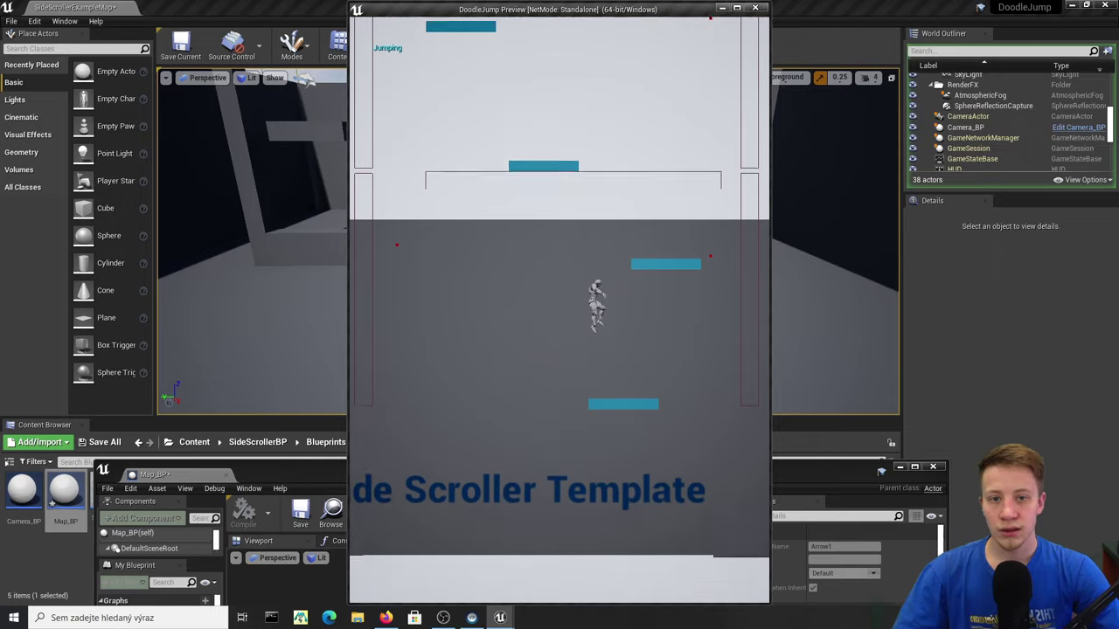
pyautogui.press('Escape')
pyautogui.moveTo(609, 465); pyautogui.dragTo(577, 2)
pyautogui.moveTo(586, 435); pyautogui.dragTo(570, 385, button='right')
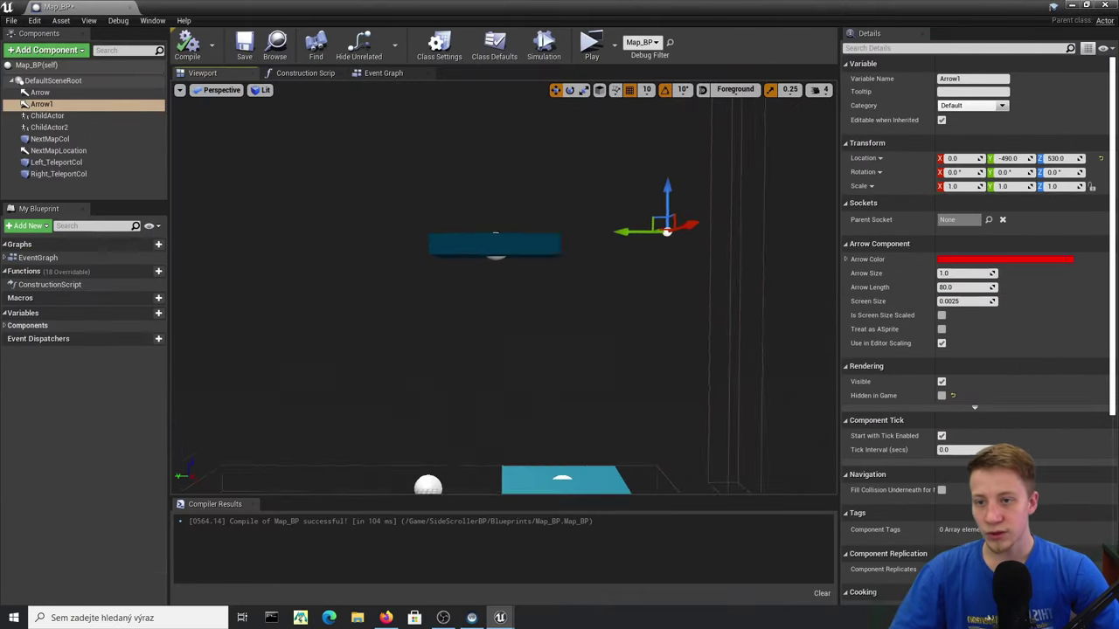
pyautogui.scroll(-6, 423, 290)
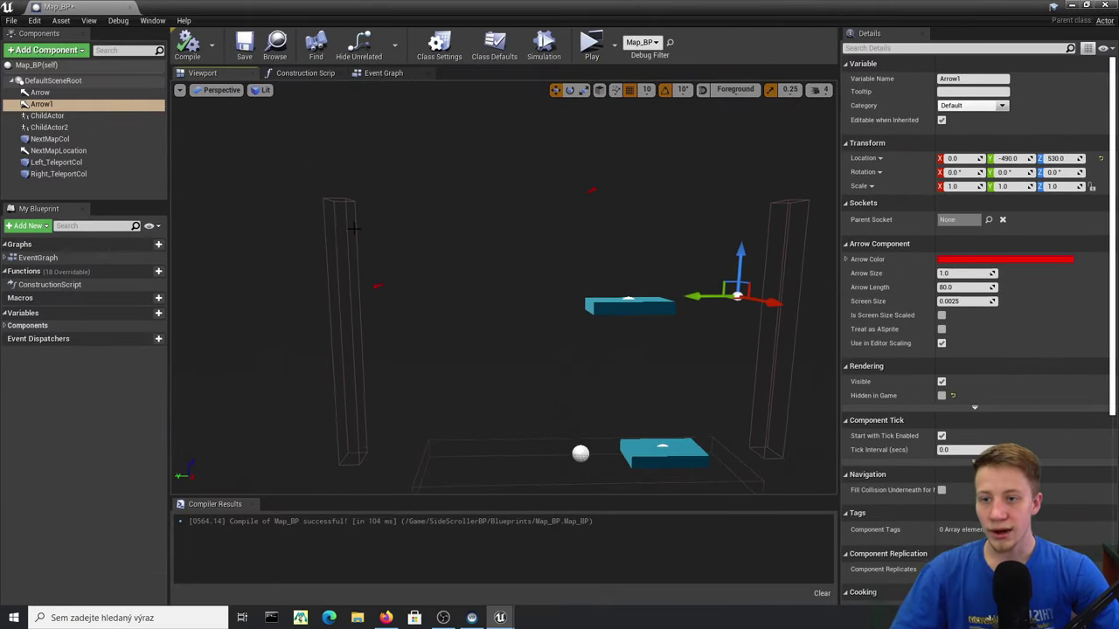
pyautogui.click(352, 228)
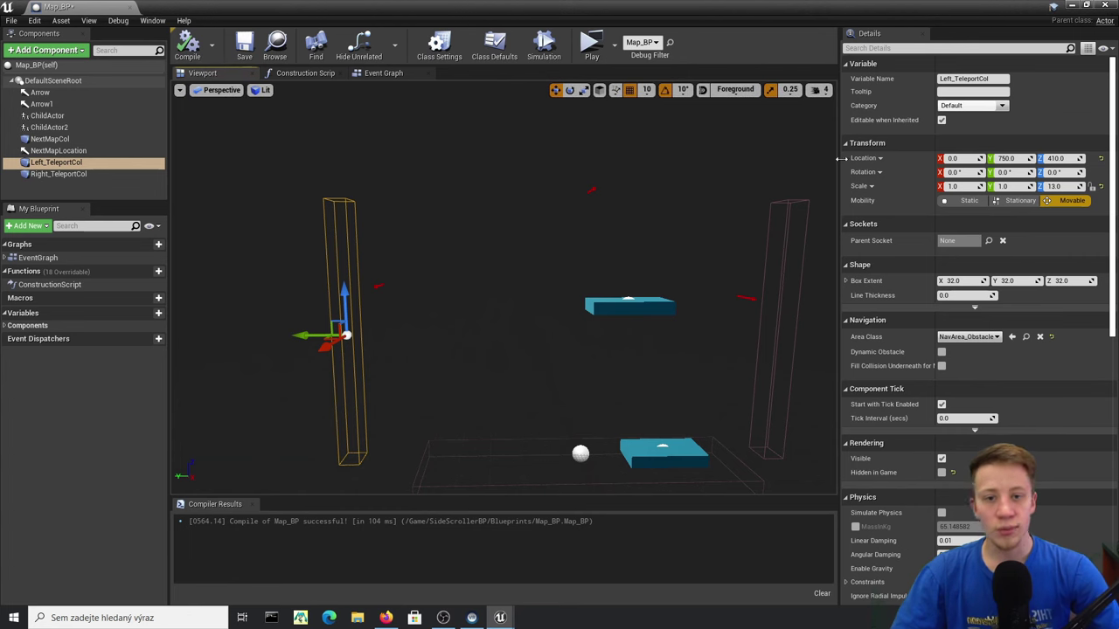
pyautogui.click(743, 300)
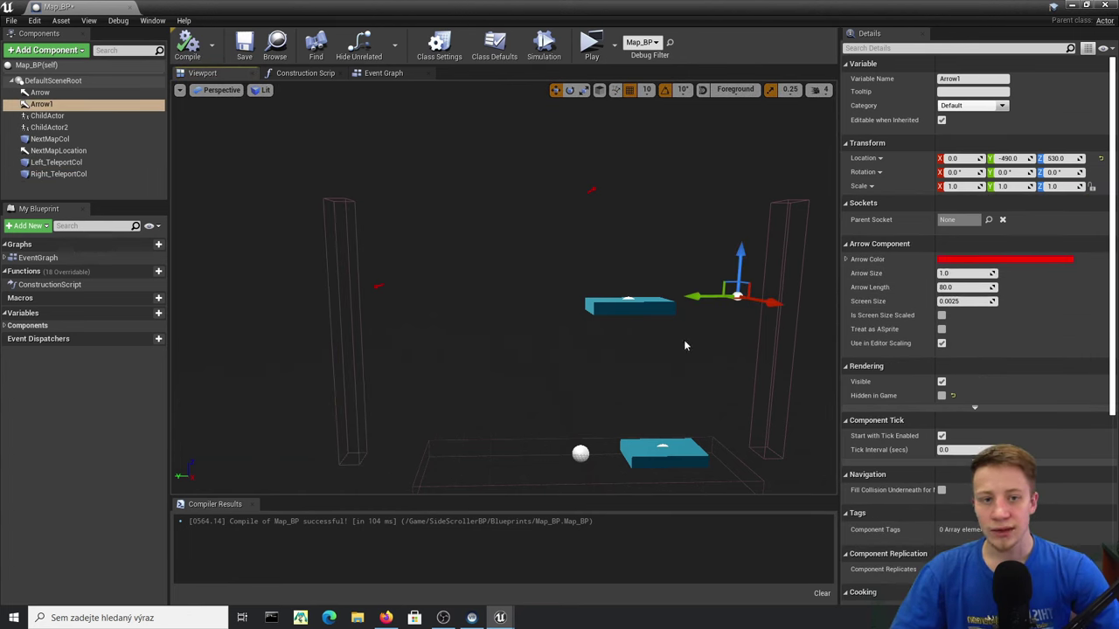
pyautogui.moveTo(720, 299); pyautogui.dragTo(669, 297)
pyautogui.hotkey('ctrl', 'z')
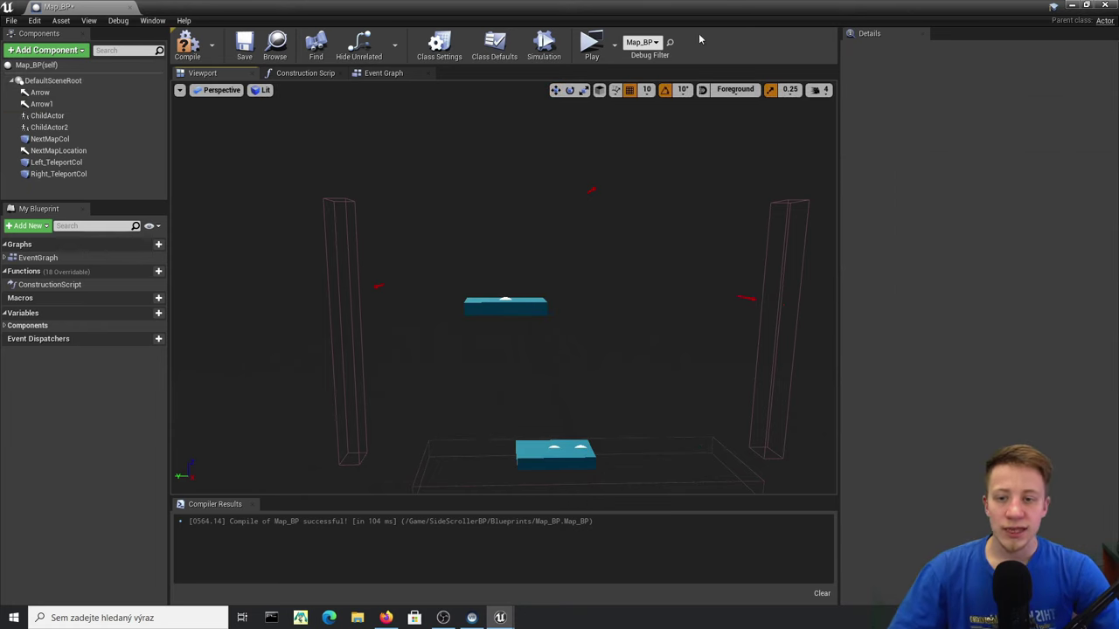
# - Rename the Arrow component to Arrow_L and Arrow1 to Arrow_R, and compile the blueprint
pyautogui.click(382, 280)
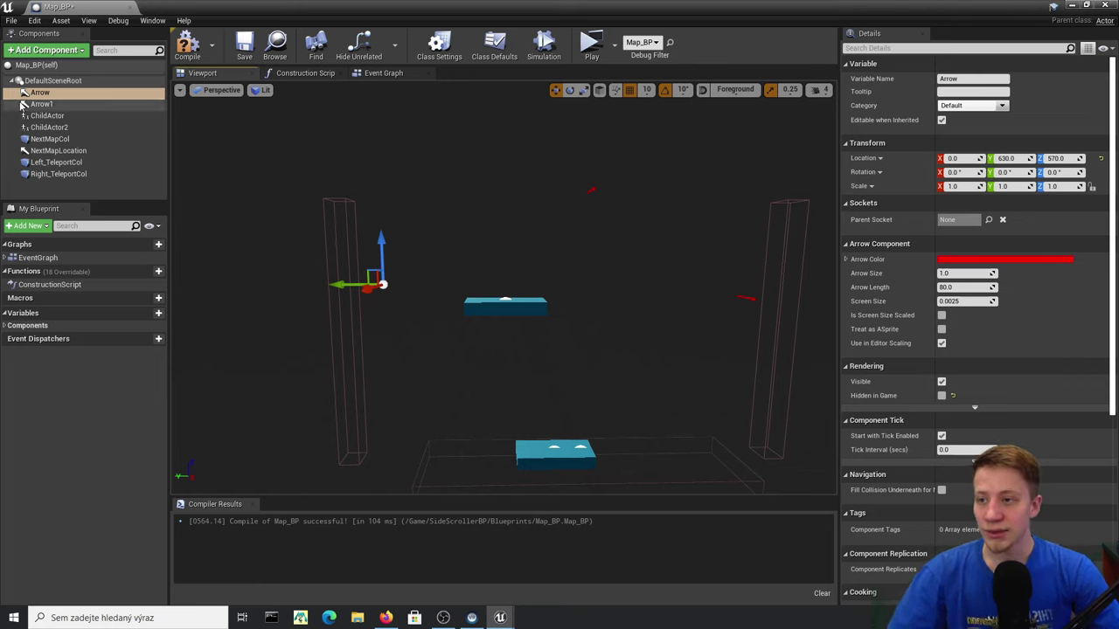
pyautogui.click(968, 79)
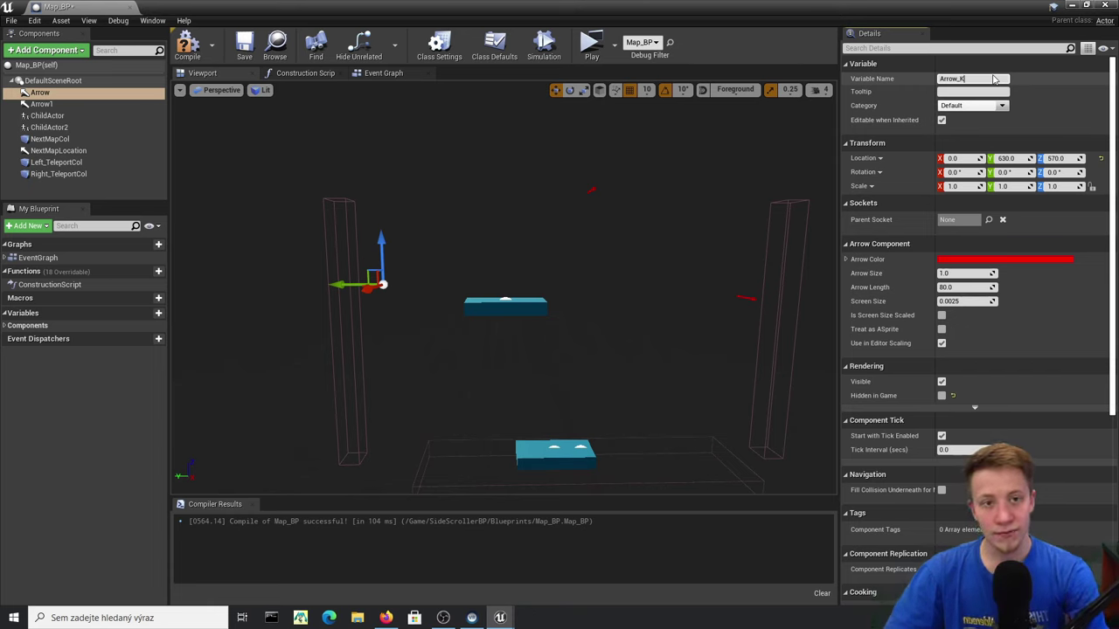
pyautogui.click(751, 299)
pyautogui.click(964, 79)
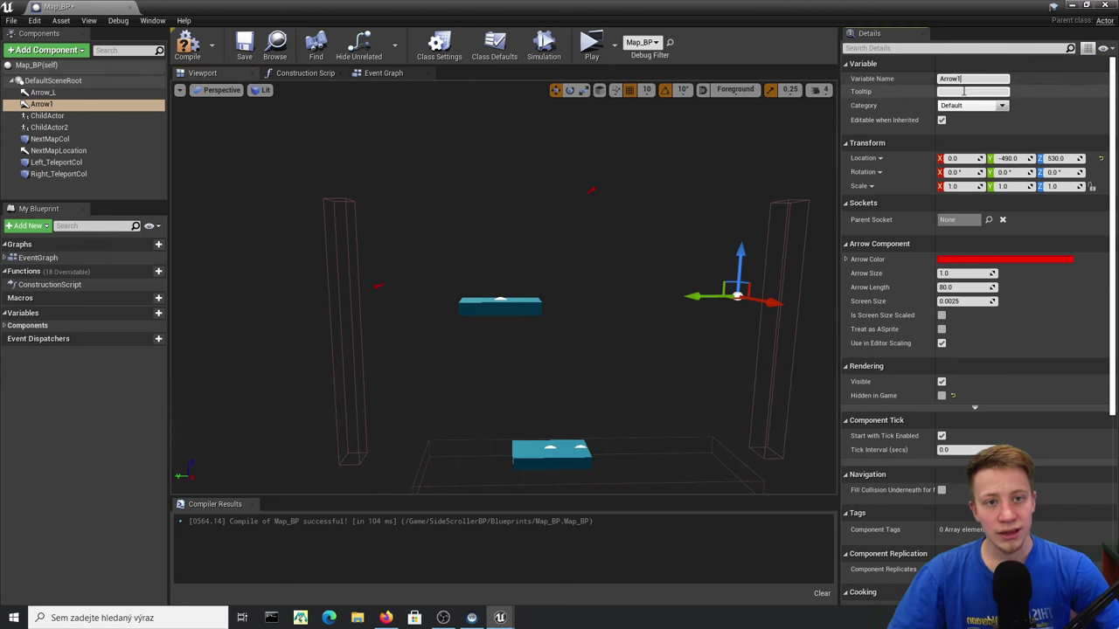
pyautogui.write('Arrow_R')
pyautogui.press('Return')
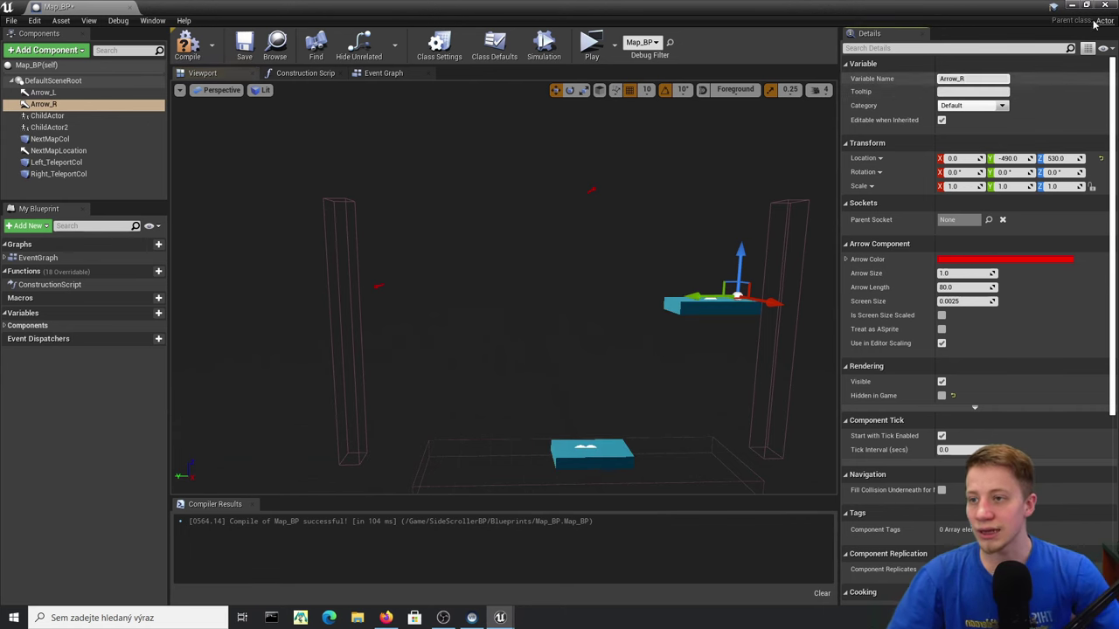
pyautogui.click(187, 48)
# - Add an On Component Begin Overlap event for Left_TeleportCol to the event graph
pyautogui.click(56, 163)
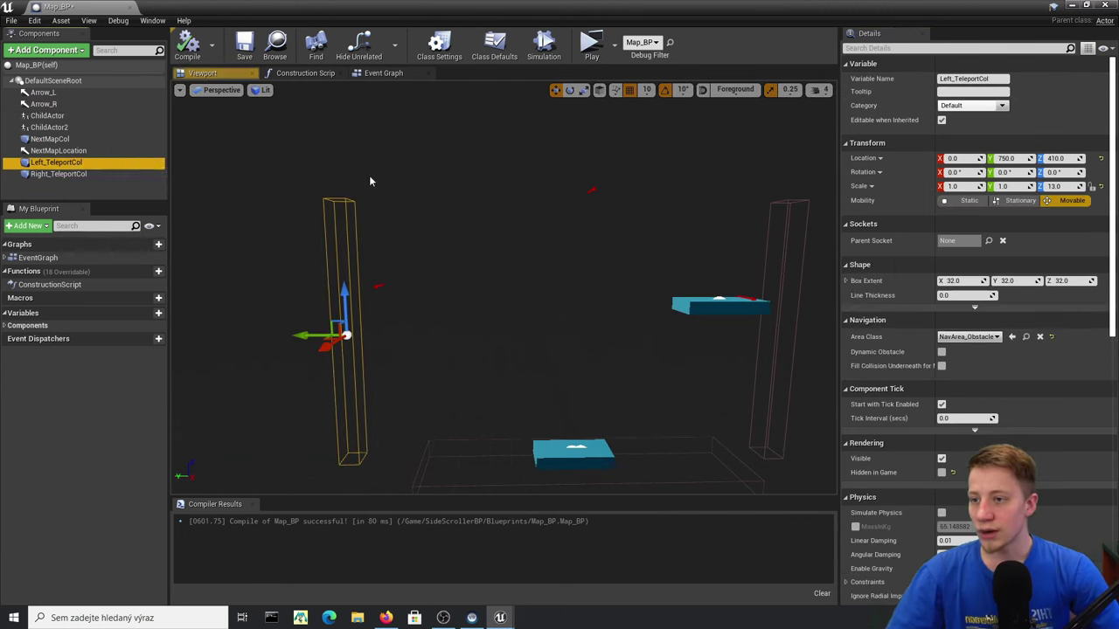
pyautogui.scroll(-3, 1037, 263)
pyautogui.scroll(-6, 965, 517)
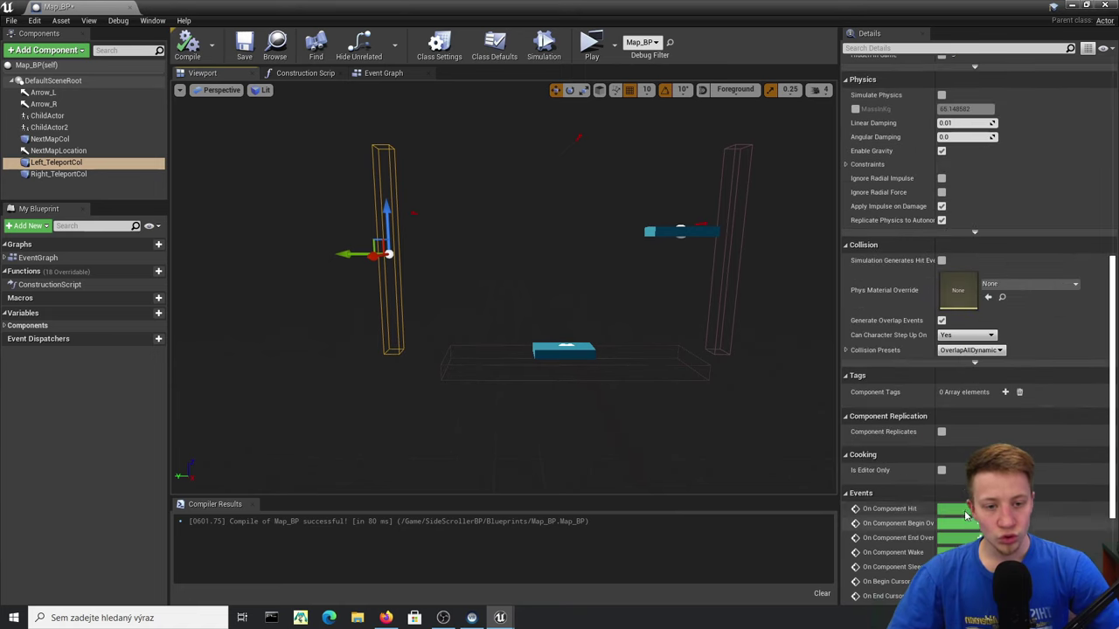
pyautogui.click(955, 470)
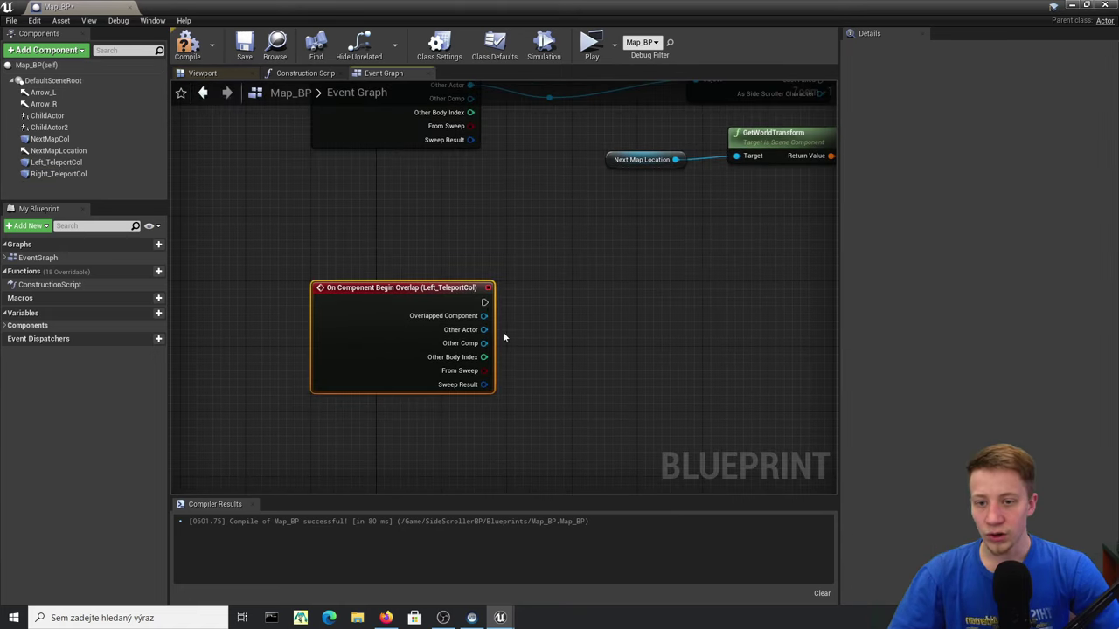
# - Cast the Left_TeleportCol overlap's Other Actor to SideScrollerCharacter, wire the execution and object pins, and compile the blueprint
pyautogui.moveTo(581, 312); pyautogui.dragTo(582, 312)
pyautogui.write('cast to side')
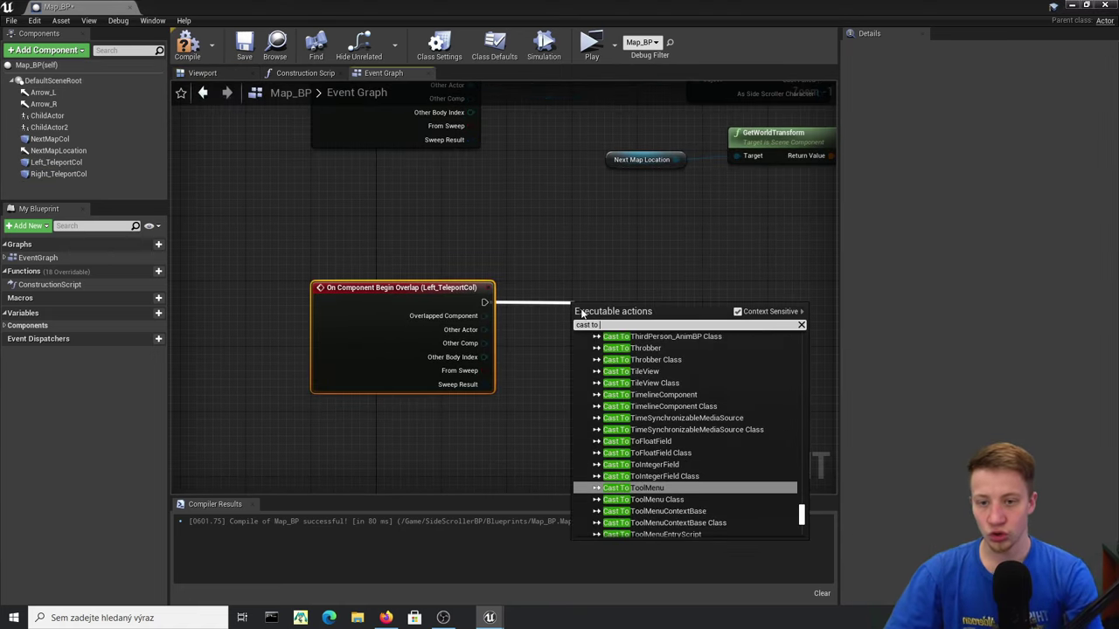
pyautogui.press('Up')
pyautogui.press('Up')
pyautogui.press('Up')
pyautogui.press('Up')
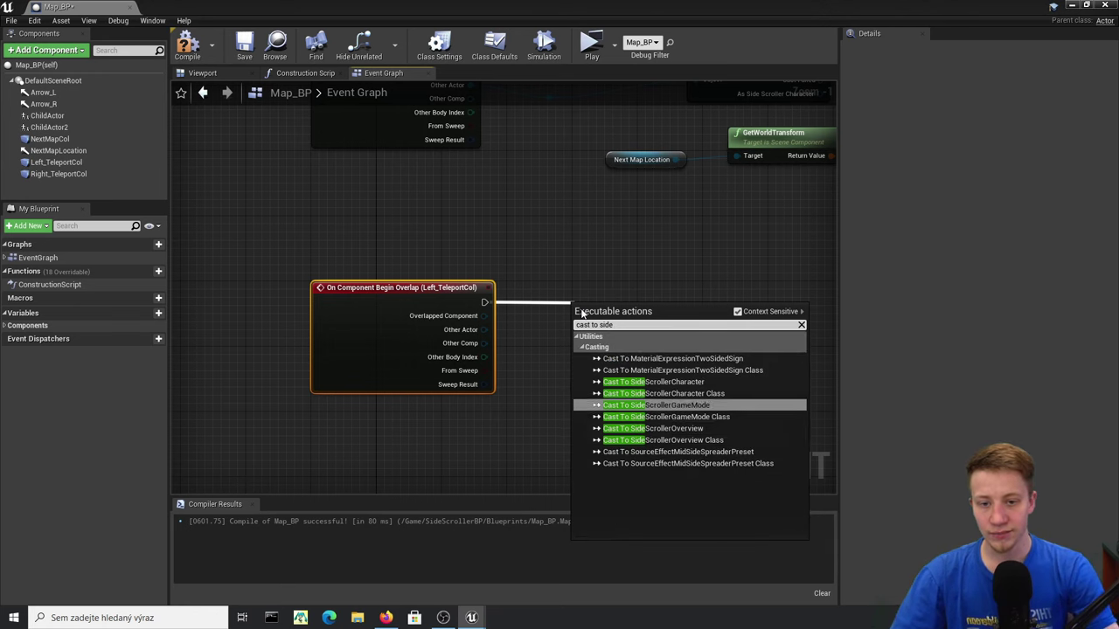
pyautogui.press('Return')
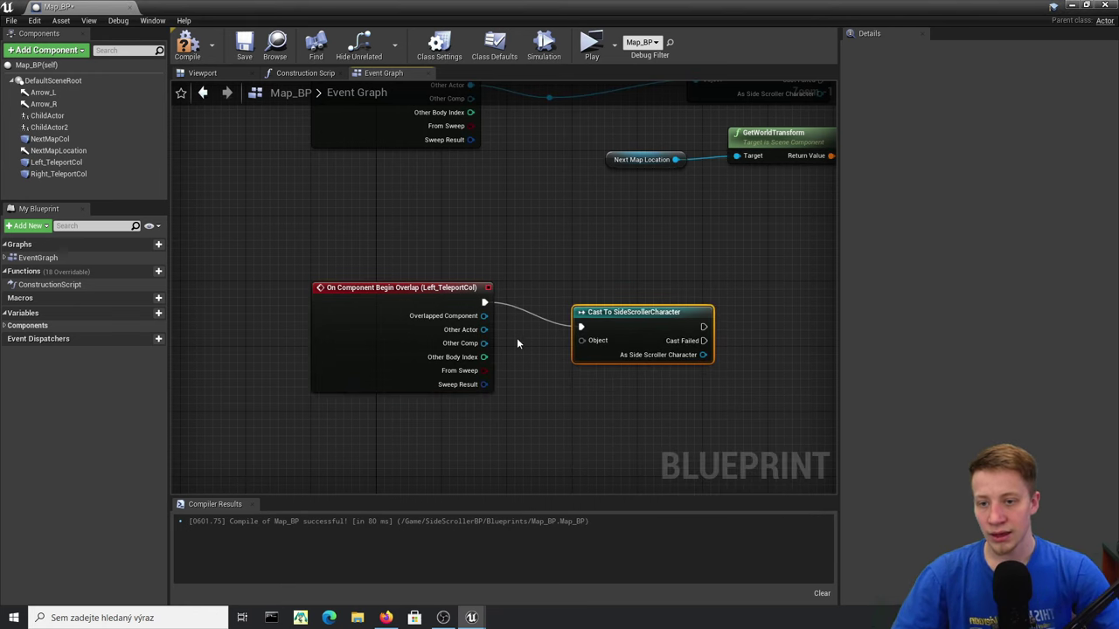
pyautogui.moveTo(597, 337); pyautogui.dragTo(450, 341, button='right')
pyautogui.click(180, 42)
pyautogui.moveTo(539, 311); pyautogui.dragTo(549, 377, button='right')
pyautogui.moveTo(545, 378); pyautogui.dragTo(535, 365)
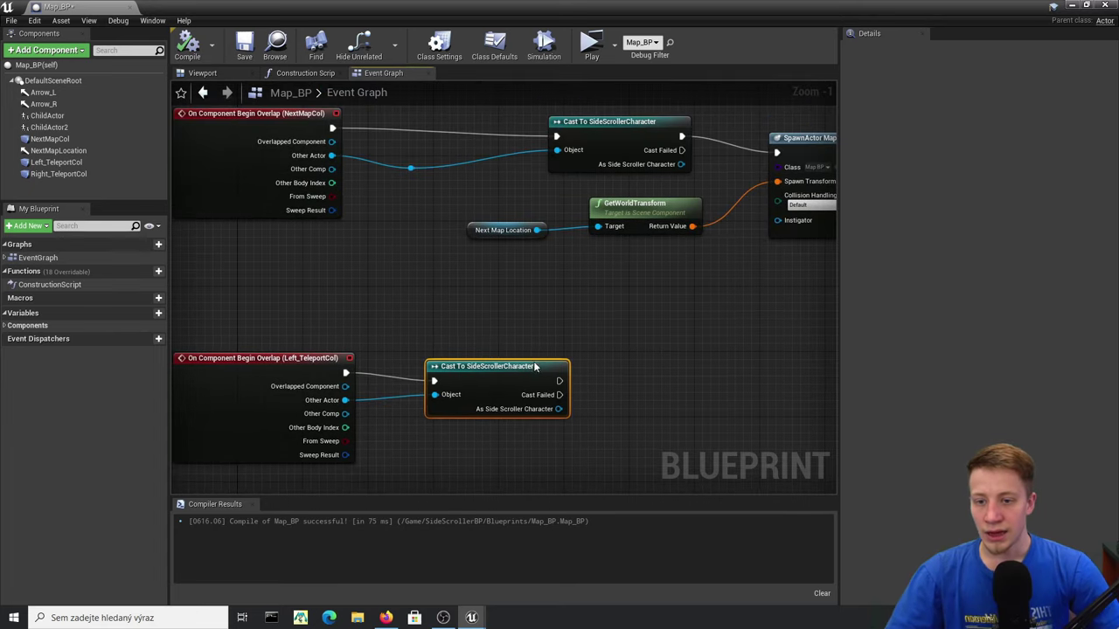
# - Add a SetActorLocation node targeting As Side Scroller Character and place it after the cast
pyautogui.moveTo(596, 422); pyautogui.dragTo(484, 418, button='right')
pyautogui.moveTo(448, 407); pyautogui.dragTo(528, 397)
pyautogui.write('set a')
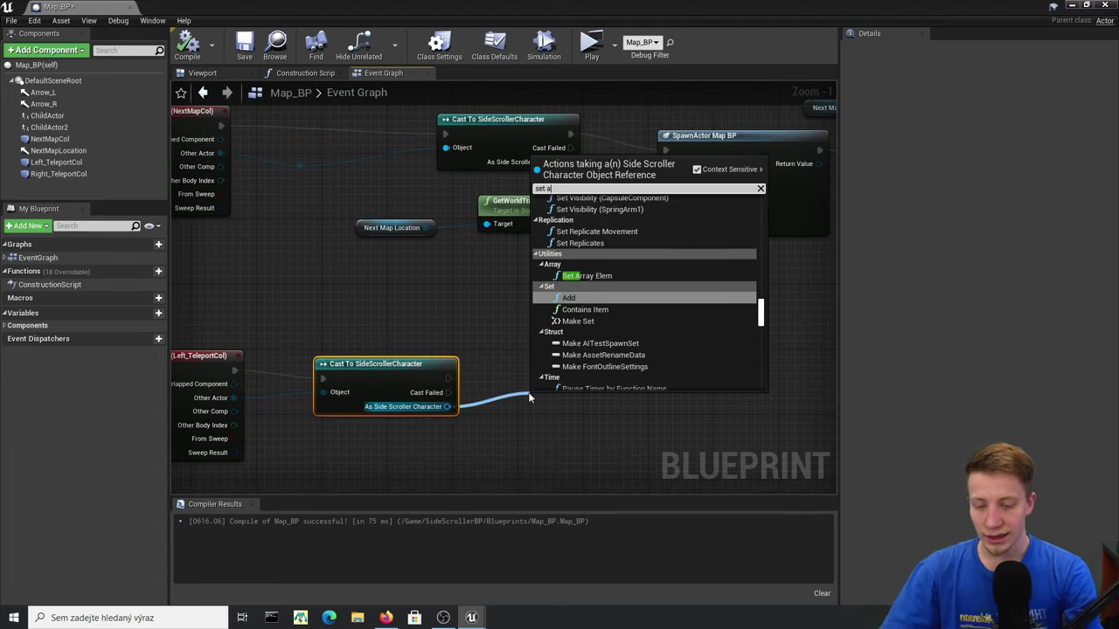
pyautogui.write('ctor')
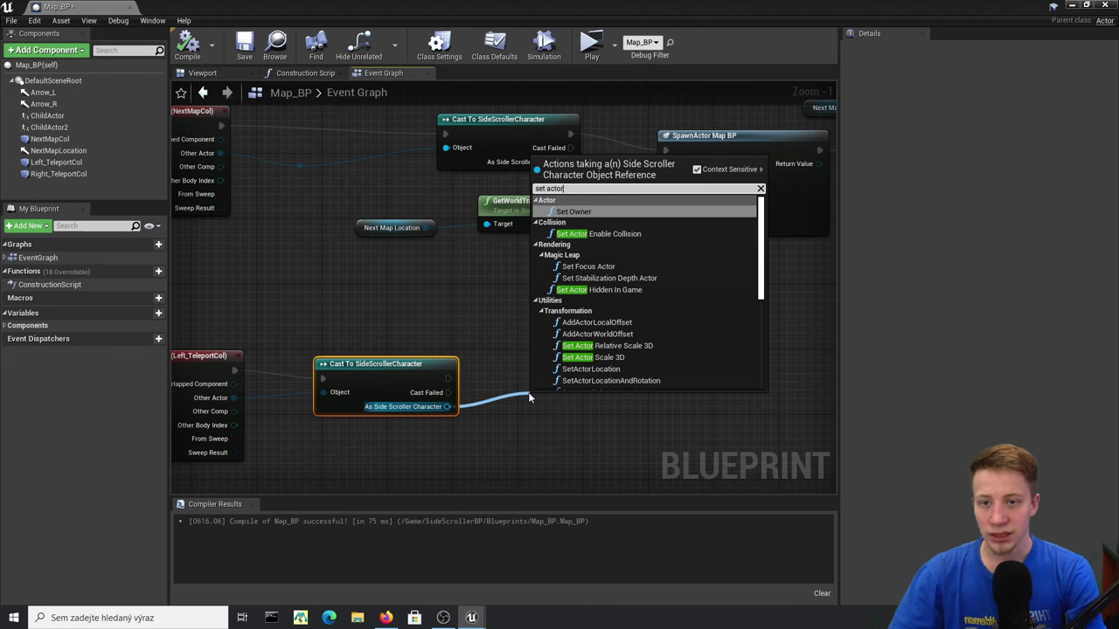
pyautogui.write(' loc')
pyautogui.press('Return')
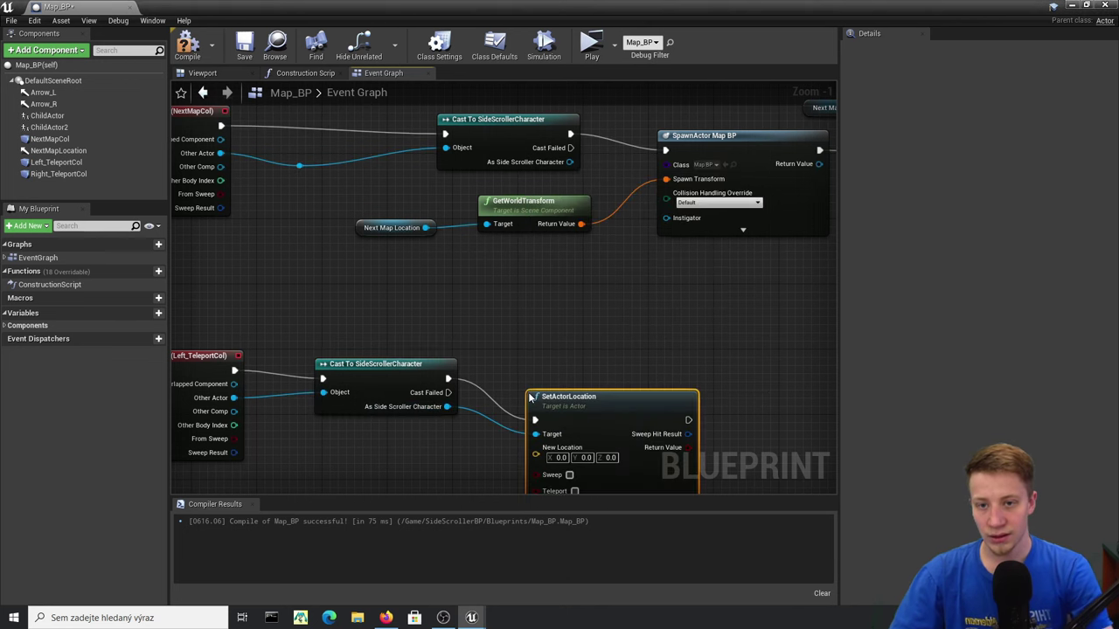
pyautogui.moveTo(535, 408); pyautogui.dragTo(563, 235, button='right')
pyautogui.moveTo(640, 234); pyautogui.dragTo(680, 209)
# - Add a GetActorLocation node for the cast character and split its Return Value into X, Y and Z pins
pyautogui.moveTo(461, 238); pyautogui.dragTo(446, 301)
pyautogui.write('get actor loc')
pyautogui.press('Return')
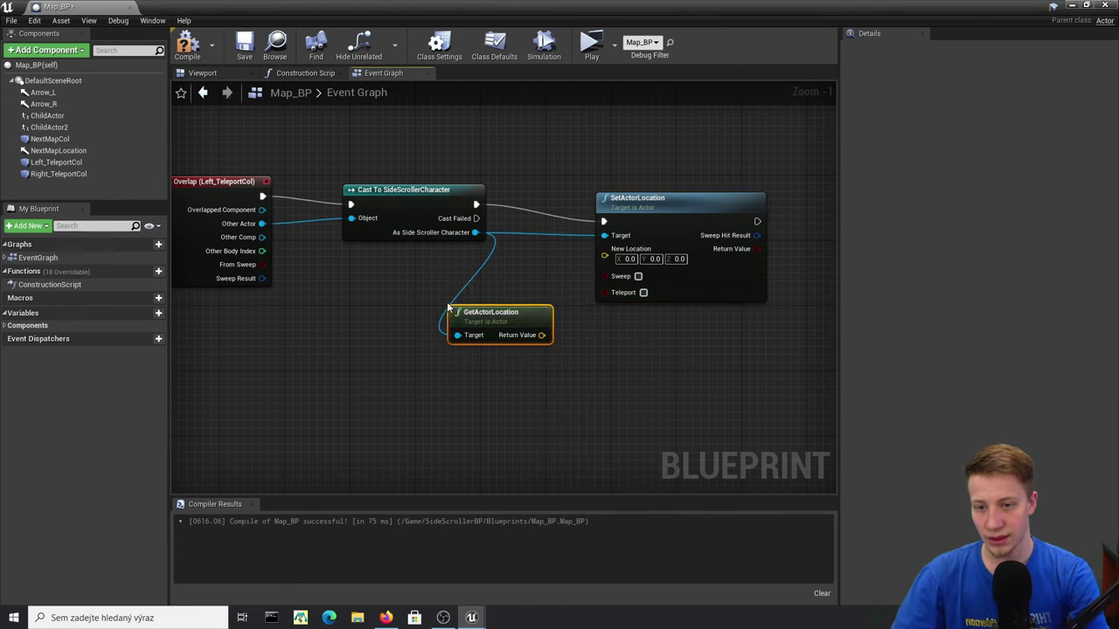
pyautogui.rightClick(538, 337)
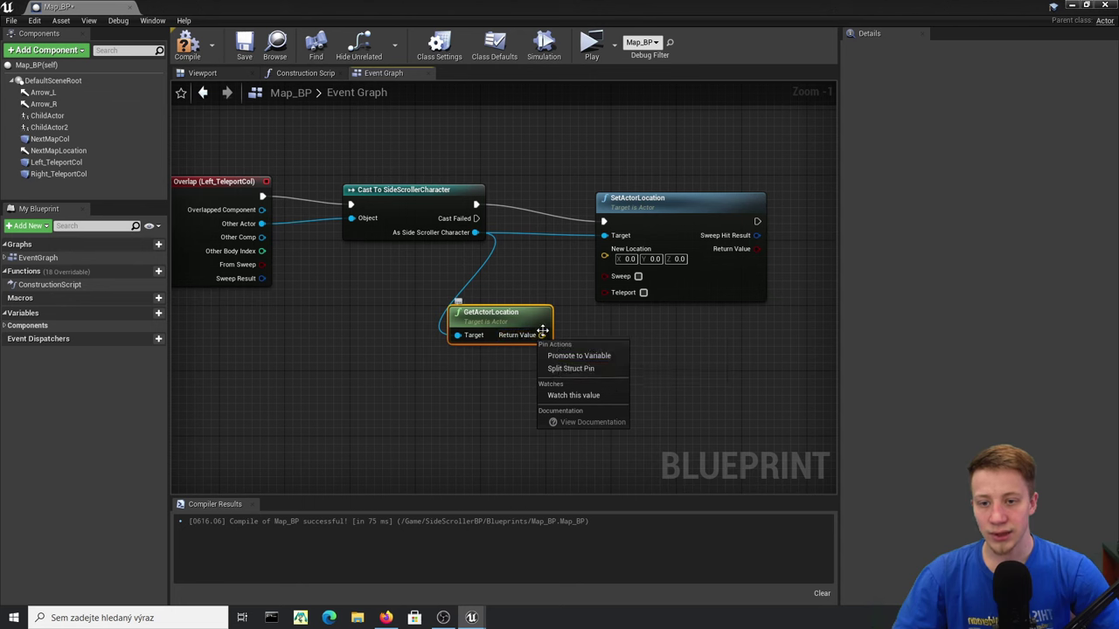
pyautogui.click(570, 371)
# - Split SetActorLocation's New Location pin and feed its X and Z from the character's current location
pyautogui.rightClick(604, 255)
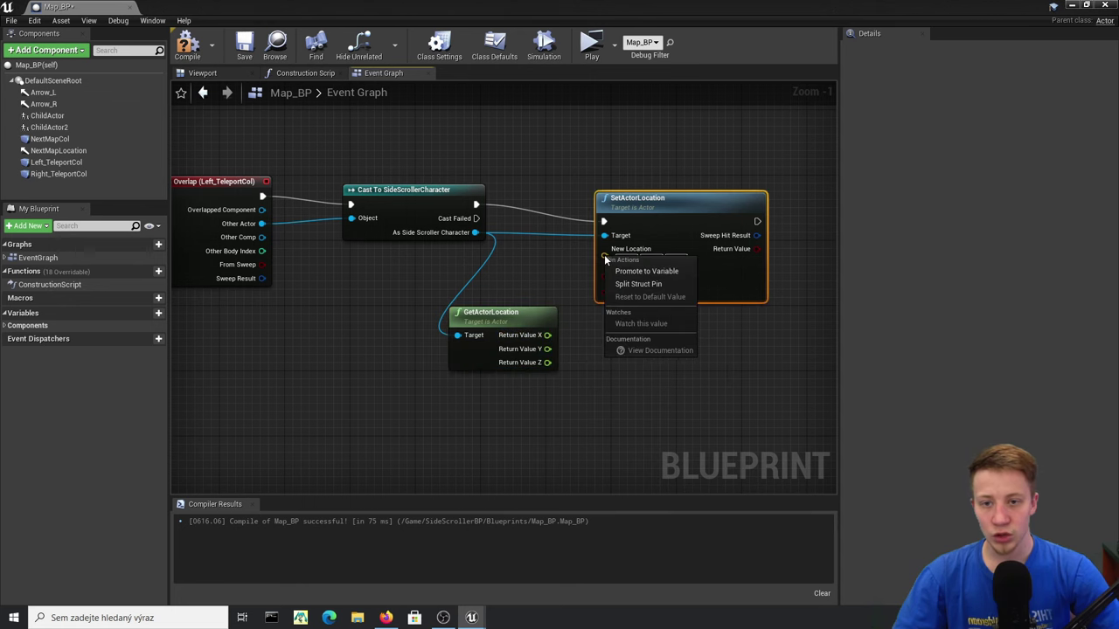
pyautogui.click(640, 285)
pyautogui.moveTo(746, 298); pyautogui.dragTo(824, 300)
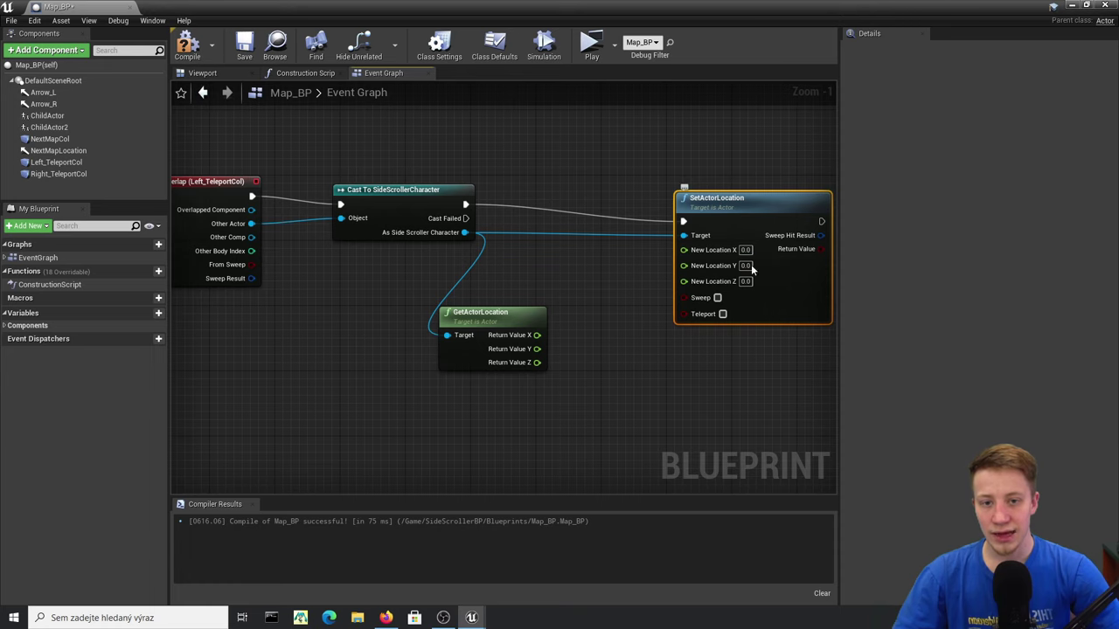
pyautogui.moveTo(533, 336); pyautogui.dragTo(537, 361)
# - Place an Arrow_R reference above the cast node and add a GetWorldLocation node targeting it
pyautogui.moveTo(203, 196); pyautogui.dragTo(396, 306, button='right')
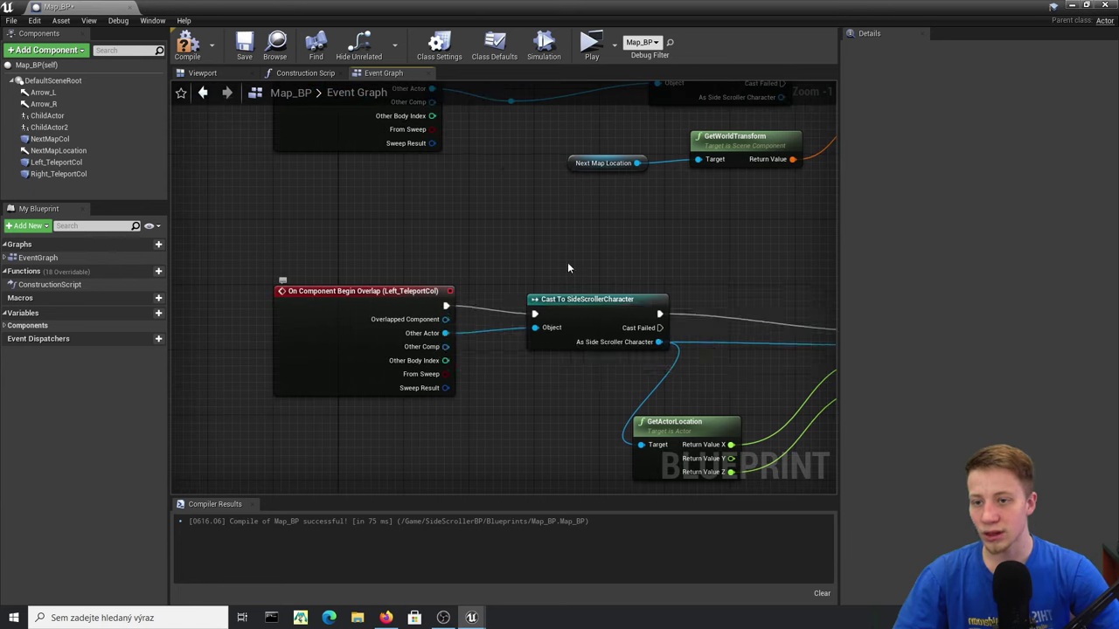
pyautogui.moveTo(542, 243); pyautogui.dragTo(326, 224, button='right')
pyautogui.moveTo(59, 101); pyautogui.dragTo(481, 243)
pyautogui.write('get worl')
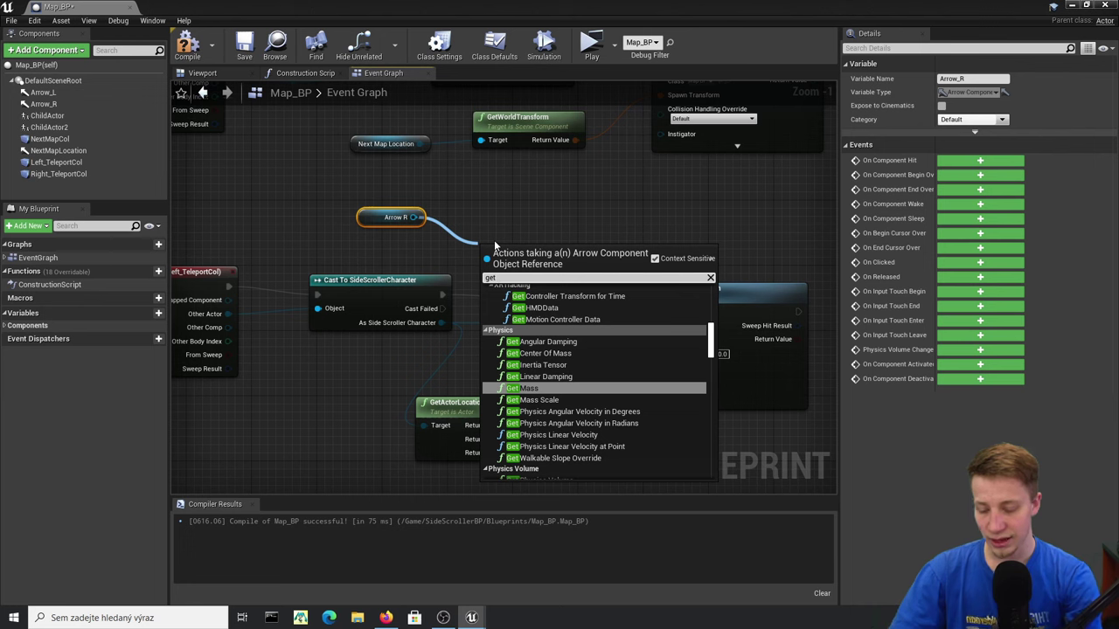
pyautogui.press('Up')
pyautogui.press('Up')
pyautogui.press('Return')
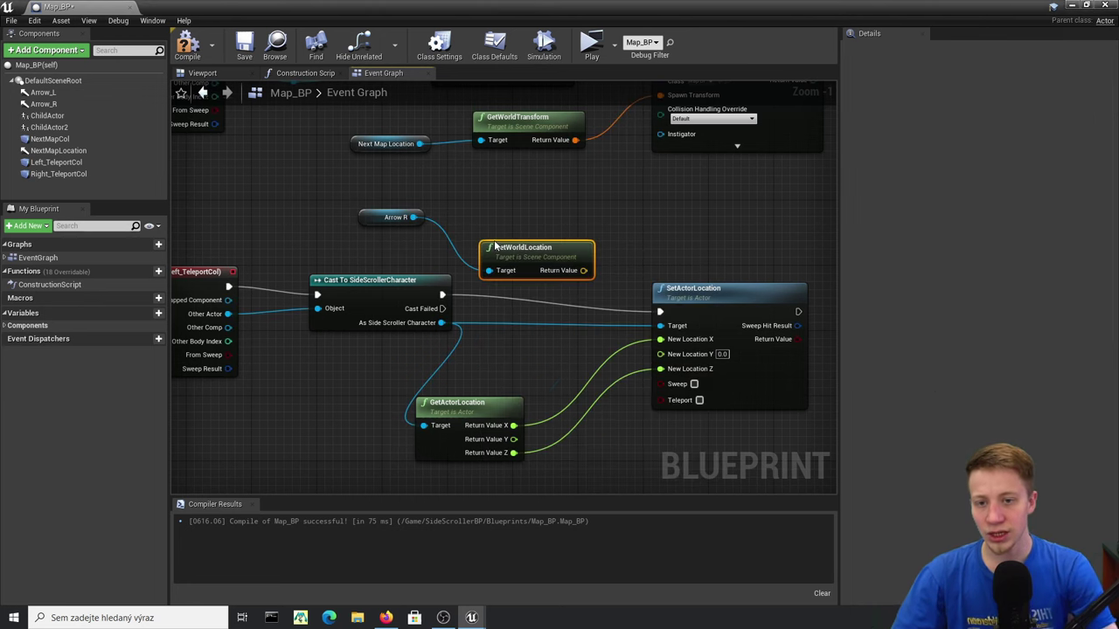
# - Split Arrow_R's world location, wire its Y to New Location Y with Teleport enabled, and compile the blueprint
pyautogui.rightClick(578, 272)
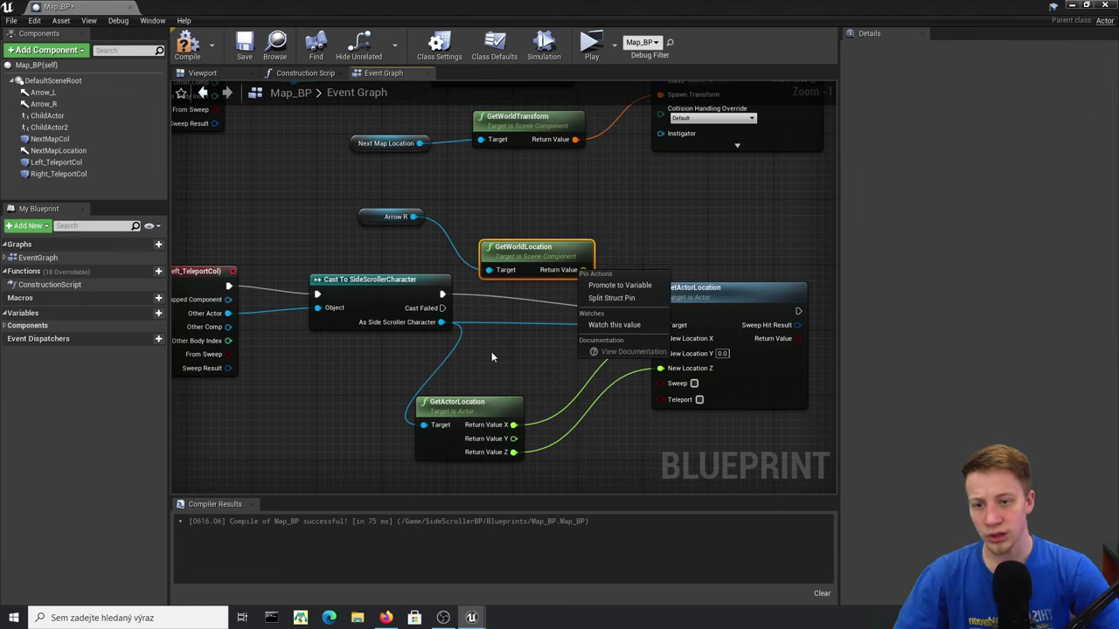
pyautogui.click(611, 298)
pyautogui.moveTo(565, 264); pyautogui.dragTo(661, 353)
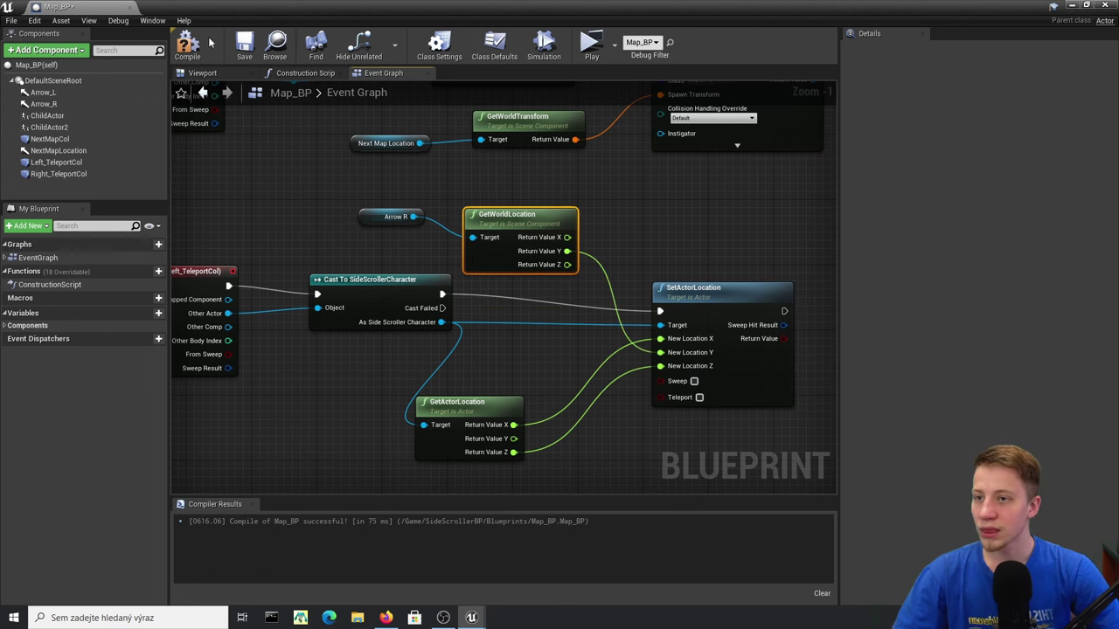
pyautogui.click(699, 397)
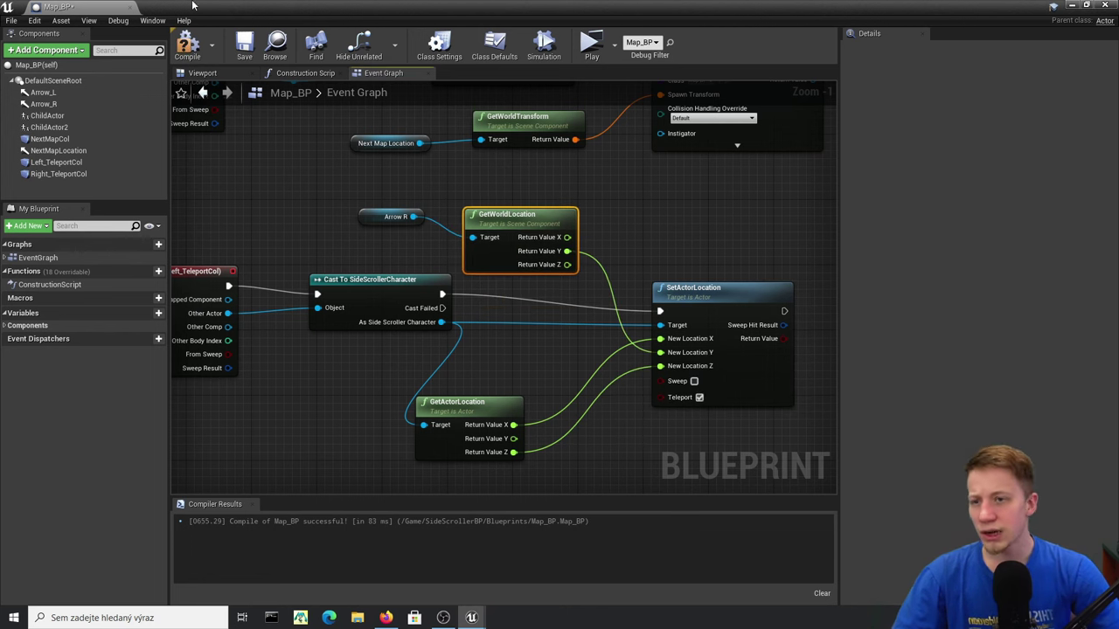
pyautogui.click(189, 49)
# - Play the level and steer the character into the left teleport box to test the teleport, and stop the preview
pyautogui.moveTo(525, 7); pyautogui.dragTo(528, 572)
pyautogui.click(640, 43)
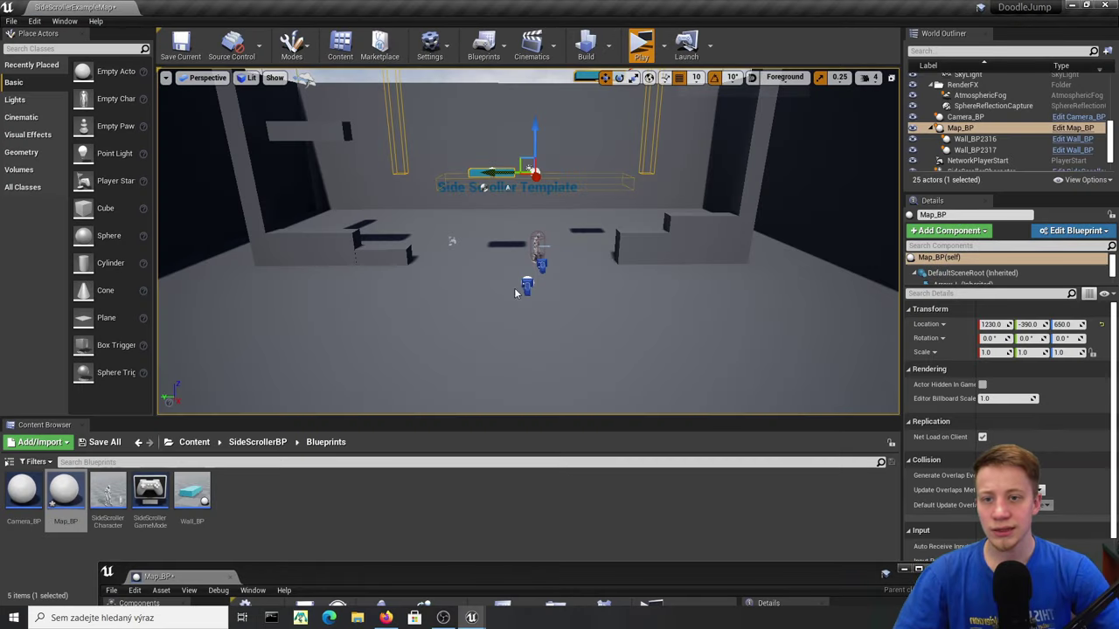
pyautogui.press('a')
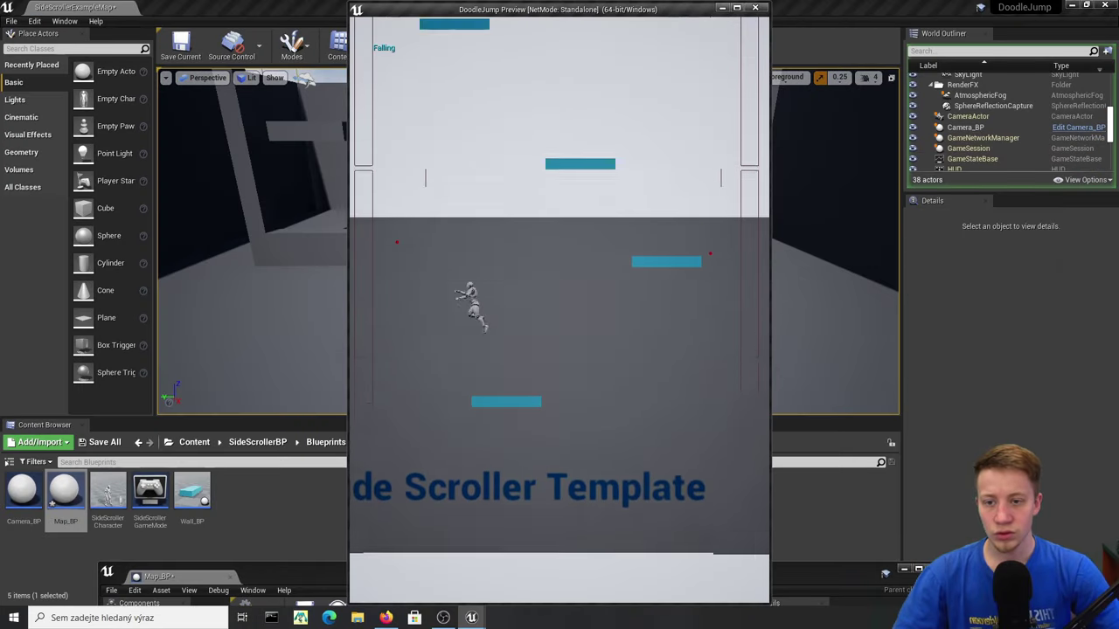
pyautogui.press('a')
pyautogui.press('a')
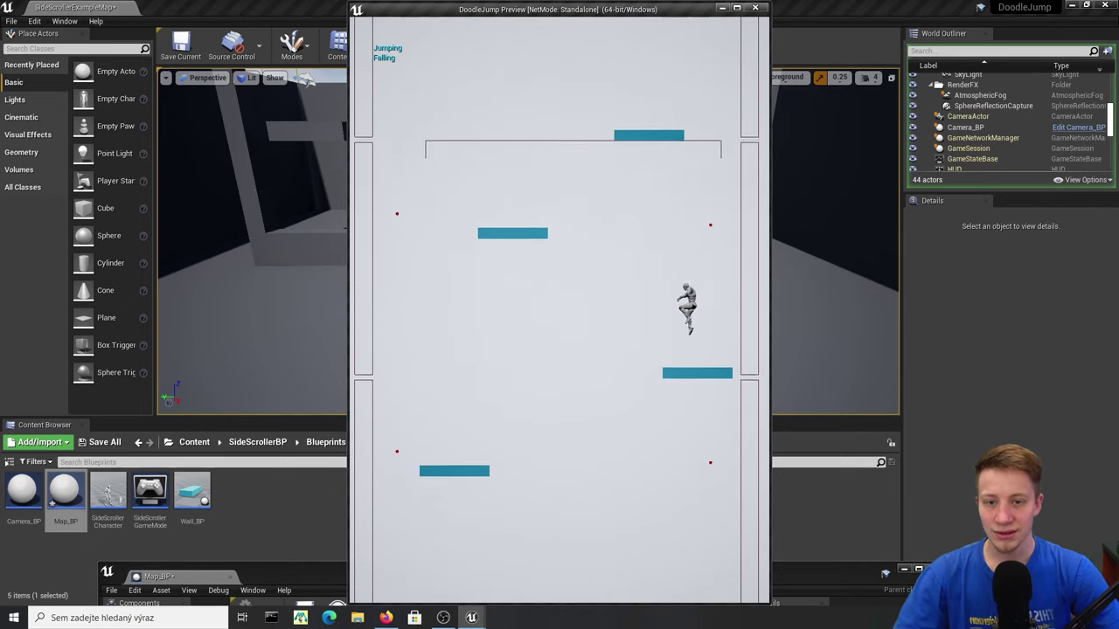
pyautogui.press('d')
pyautogui.press('a')
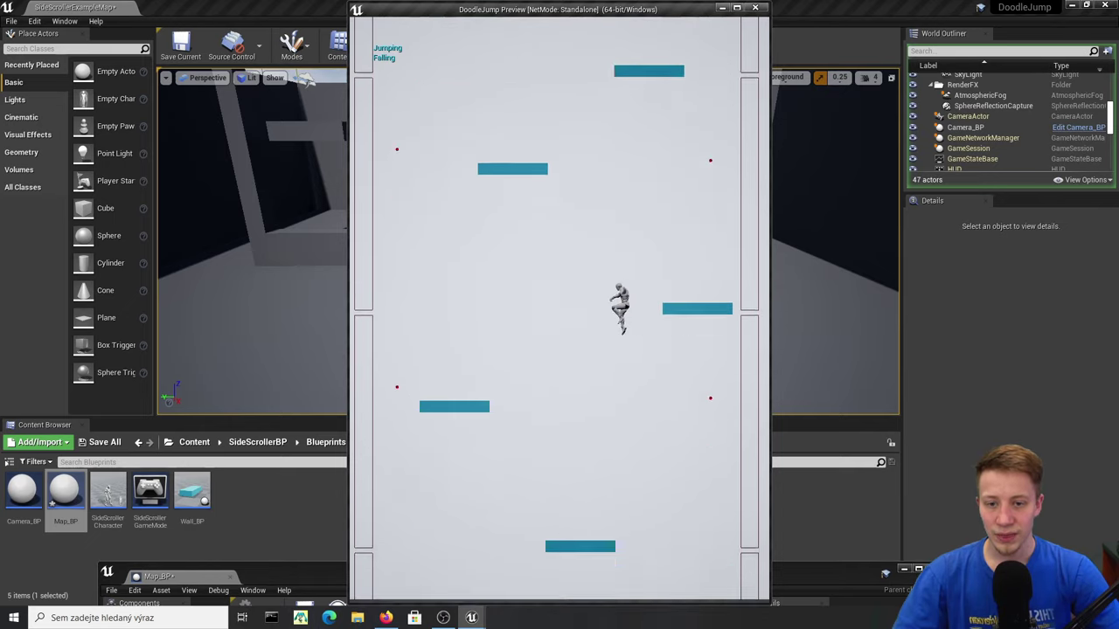
pyautogui.press('a')
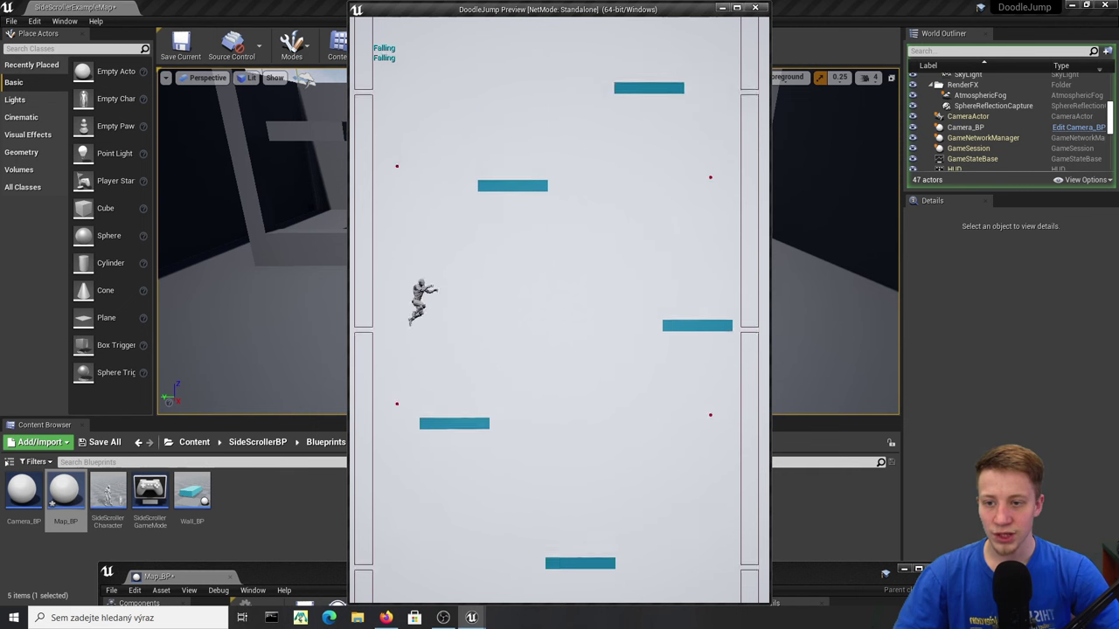
pyautogui.press('Escape')
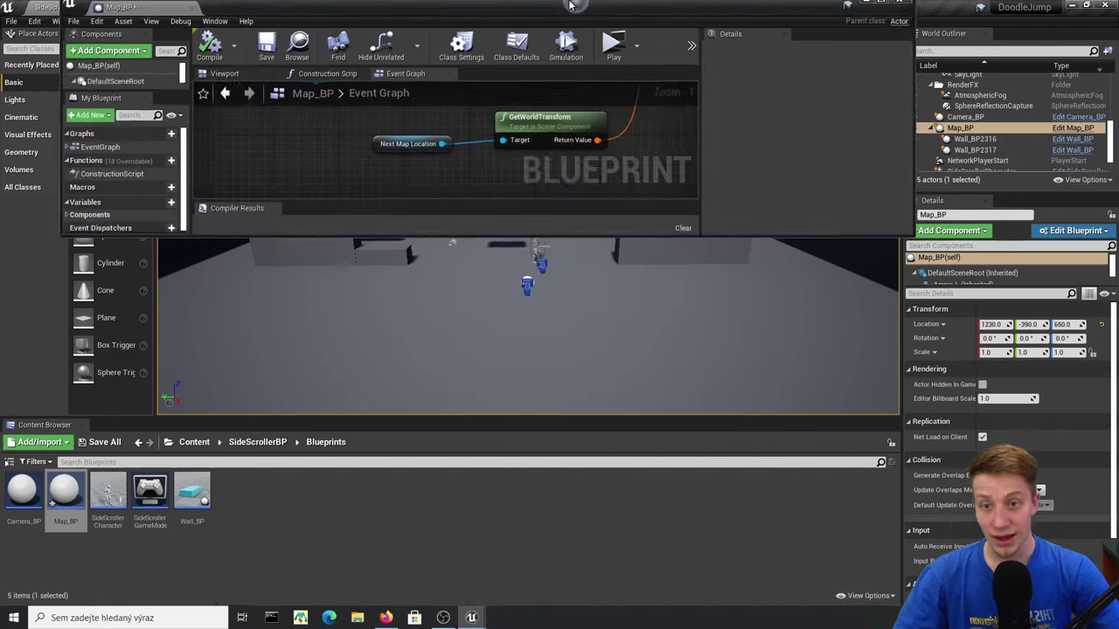
# - Move the whole Left_TeleportCol node group, including the Arrow R reference, farther below the NextMapCol nodes
pyautogui.scroll(-6, 510, 316)
pyautogui.scroll(4, 747, 402)
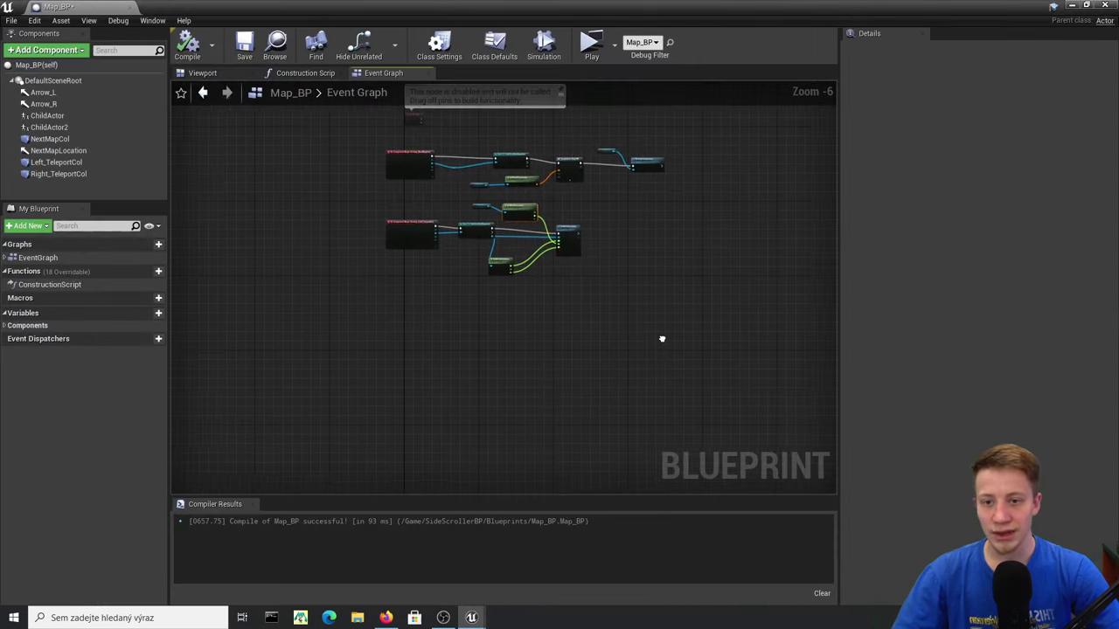
pyautogui.moveTo(647, 374); pyautogui.dragTo(722, 387, button='right')
pyautogui.moveTo(722, 387); pyautogui.dragTo(177, 187)
pyautogui.moveTo(209, 197); pyautogui.dragTo(317, 197, button='right')
pyautogui.moveTo(327, 203); pyautogui.dragTo(330, 246)
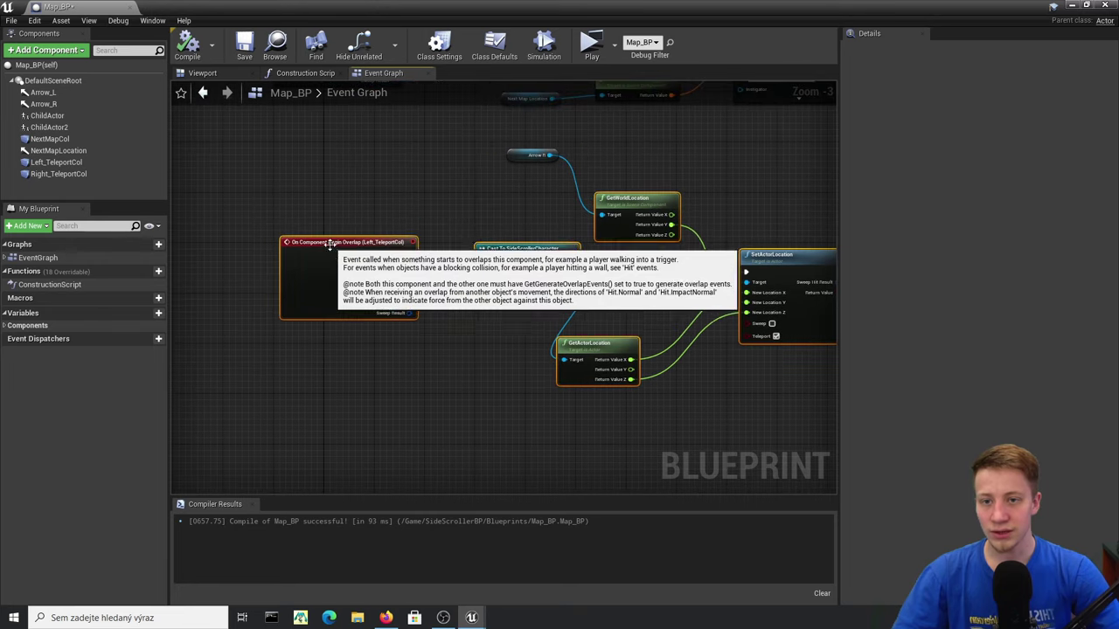
pyautogui.moveTo(510, 158); pyautogui.dragTo(511, 202)
pyautogui.moveTo(427, 284); pyautogui.dragTo(415, 228, button='right')
pyautogui.click(414, 229)
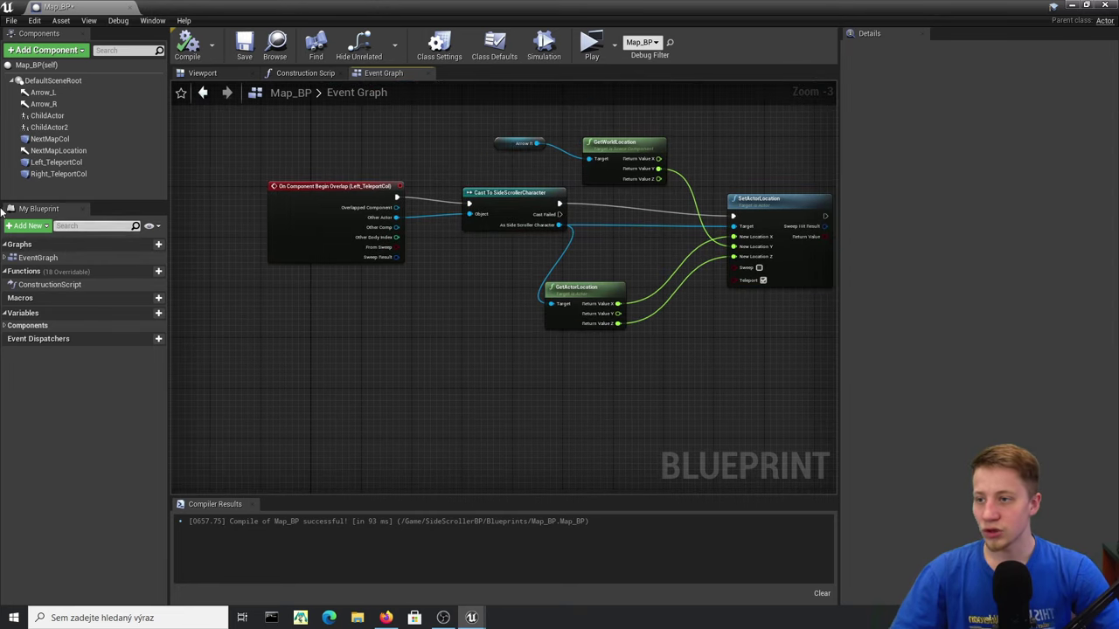
# - Add an On Component Begin Overlap event for Right_TeleportCol to the event graph
pyautogui.click(68, 177)
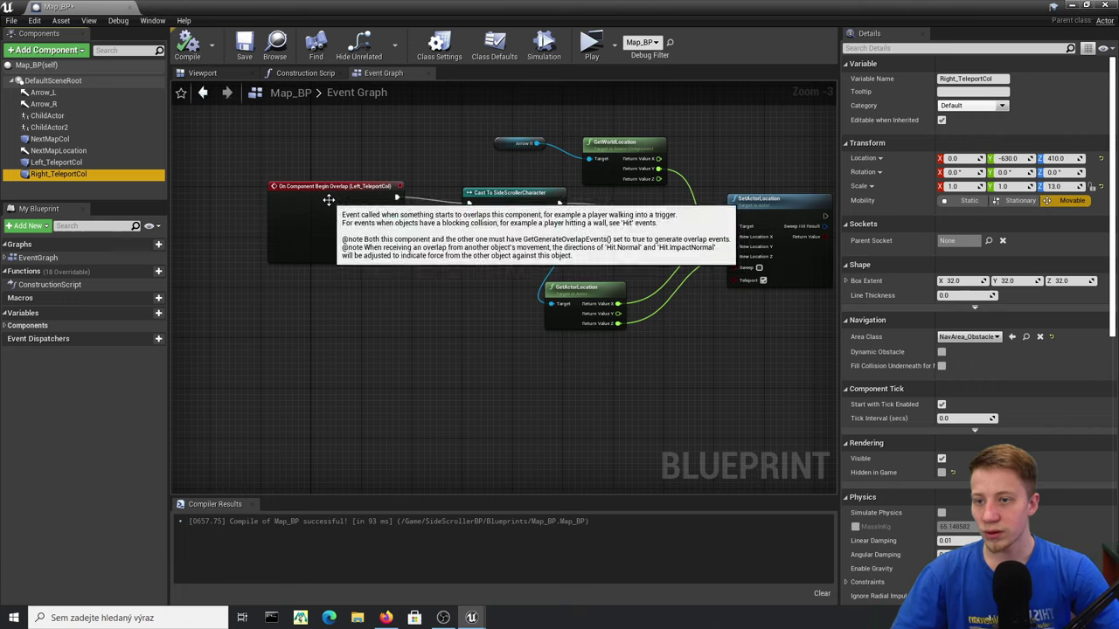
pyautogui.scroll(-3, 933, 482)
pyautogui.scroll(-3, 935, 481)
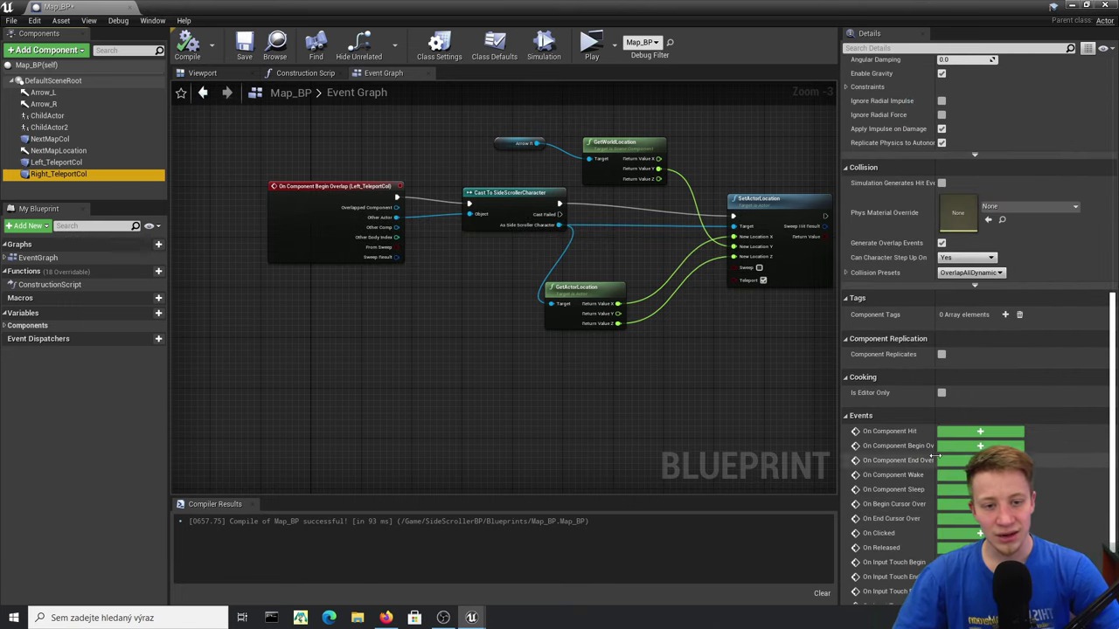
pyautogui.click(972, 449)
# - Duplicate the left teleport's cast and location nodes beside the Right_TeleportCol event and wire its execution and Other Actor pins to the cast
pyautogui.moveTo(632, 325); pyautogui.dragTo(479, 426, button='right')
pyautogui.moveTo(732, 375); pyautogui.dragTo(565, 405, button='right')
pyautogui.moveTo(735, 333); pyautogui.dragTo(345, 145)
pyautogui.hotkey('ctrl', 'c')
pyautogui.moveTo(361, 309); pyautogui.dragTo(487, 150, button='right')
pyautogui.hotkey('ctrl', 'v')
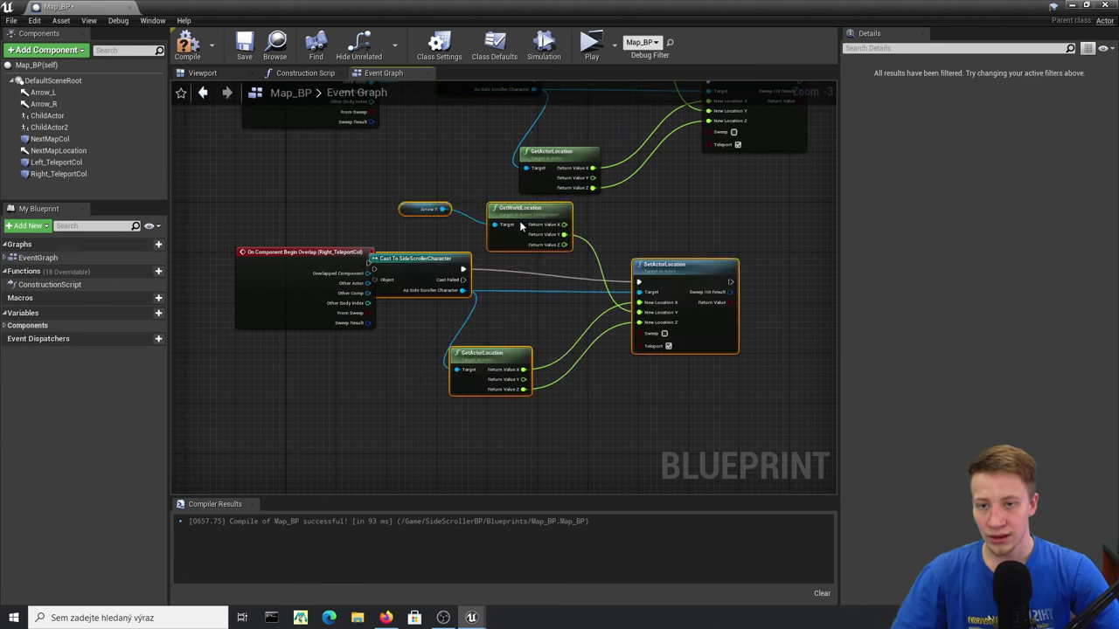
pyautogui.moveTo(520, 222); pyautogui.dragTo(638, 254)
pyautogui.moveTo(492, 300)
pyautogui.mouseDown()
pyautogui.moveTo(359, 273)
pyautogui.moveTo(481, 311)
pyautogui.mouseUp()
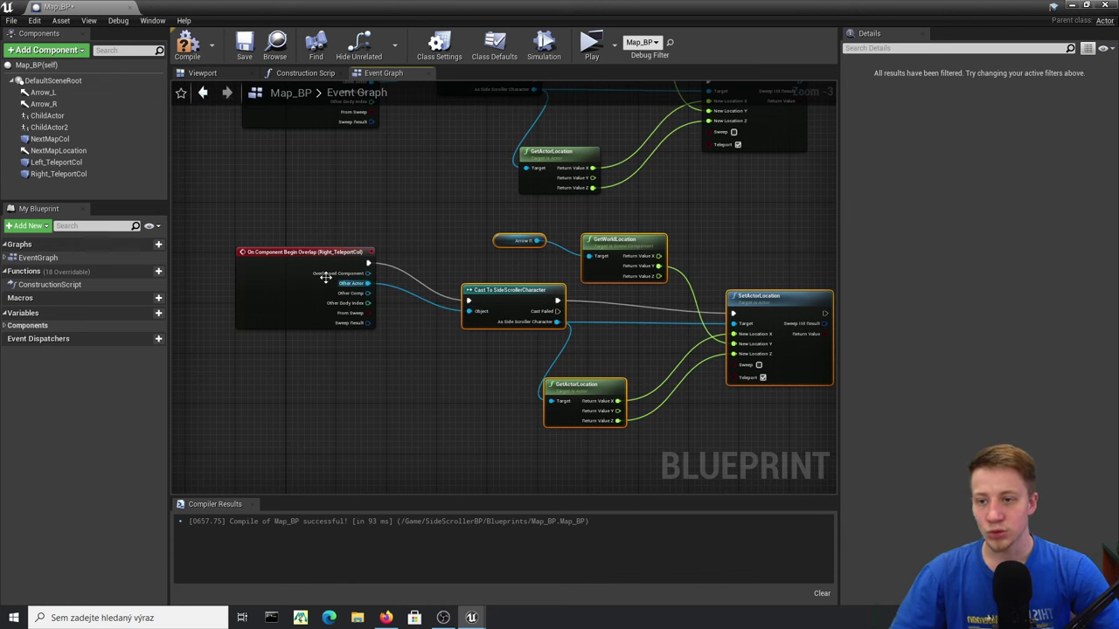
pyautogui.click(484, 200)
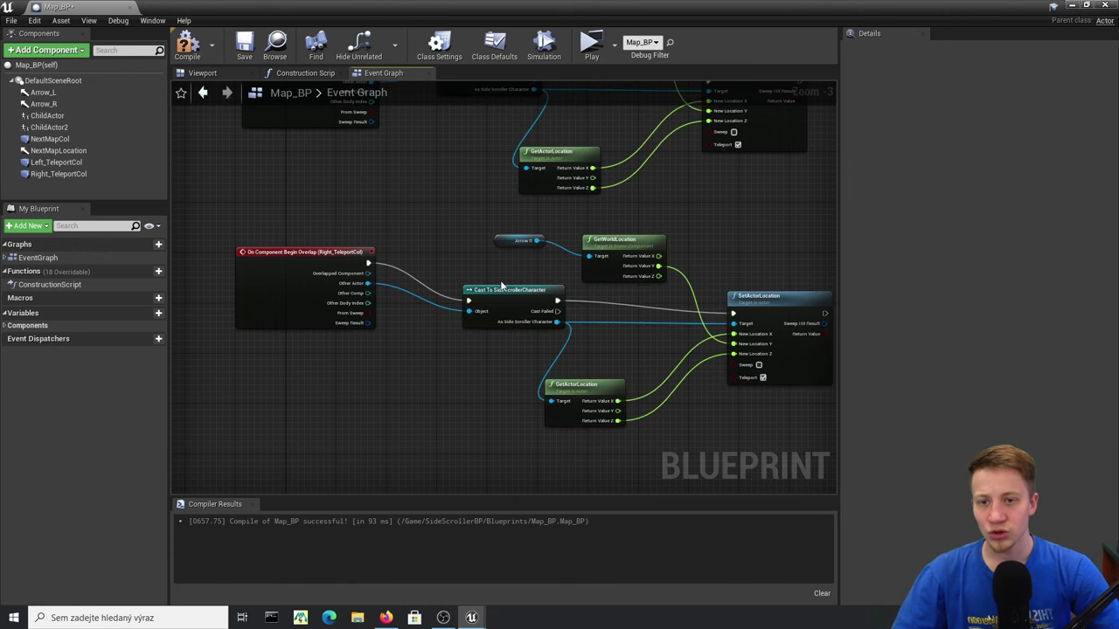
# - Replace the Arrow R reference in the right teleport chain with Arrow_L, compile the blueprint, and return to the Map_BP viewport
pyautogui.scroll(2, 218, 255)
pyautogui.moveTo(590, 254); pyautogui.dragTo(238, 248, button='right')
pyautogui.moveTo(372, 243); pyautogui.dragTo(574, 267, button='right')
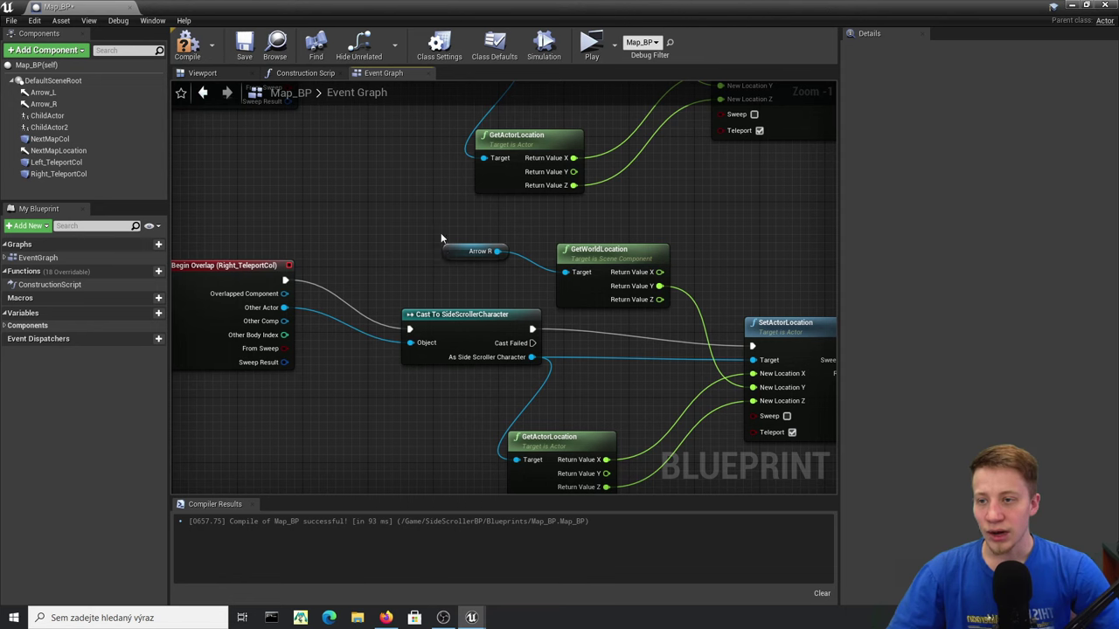
pyautogui.moveTo(42, 92); pyautogui.dragTo(468, 249)
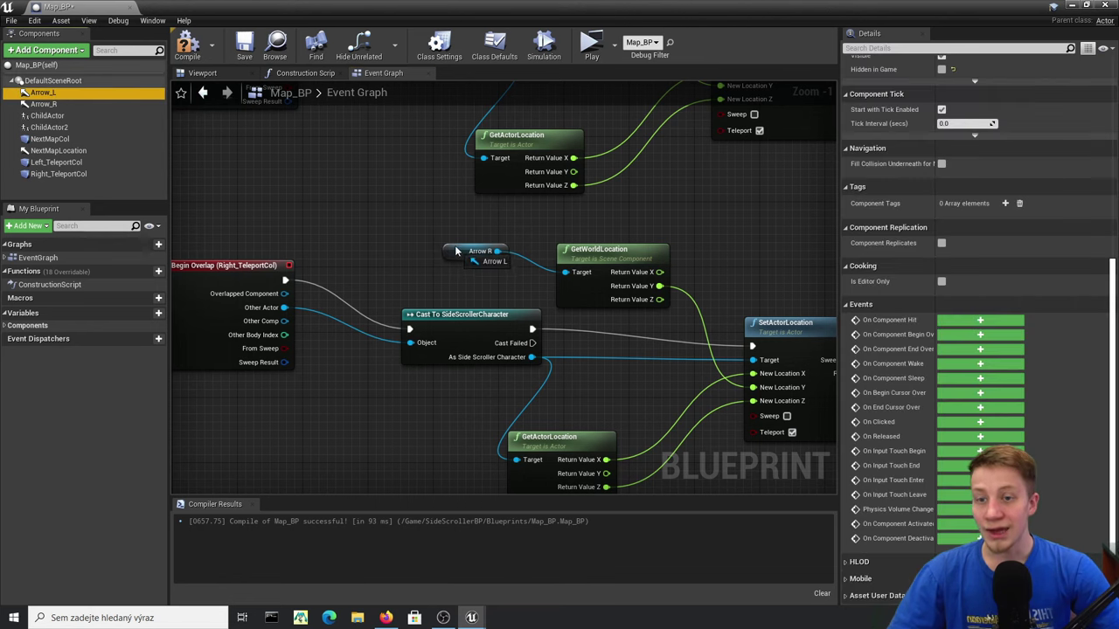
pyautogui.moveTo(418, 247); pyautogui.dragTo(435, 290, button='right')
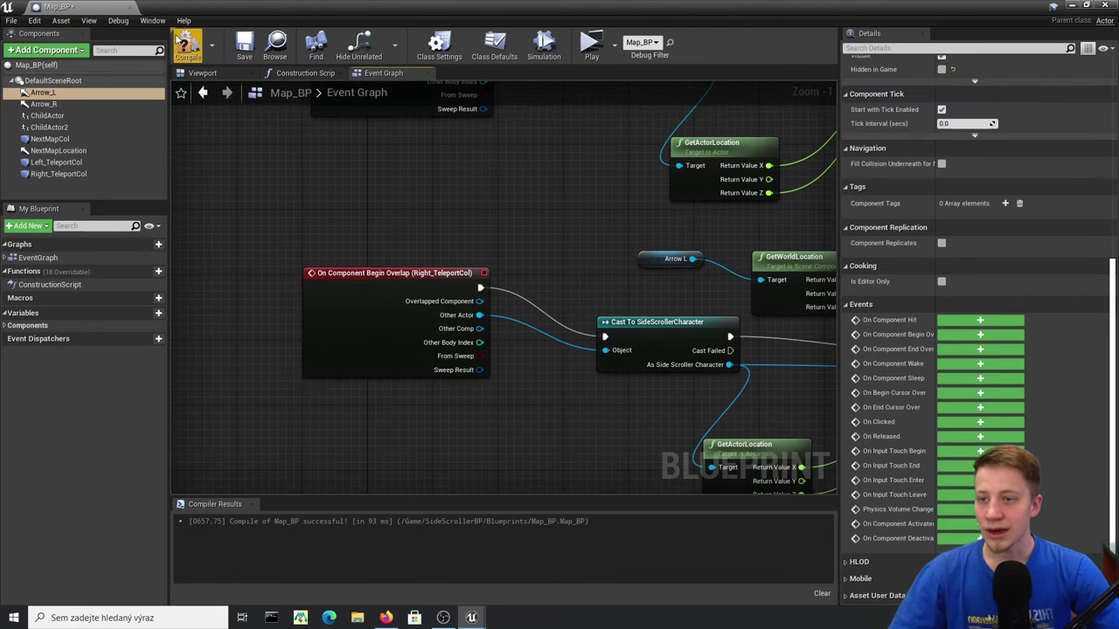
pyautogui.click(187, 44)
pyautogui.click(202, 73)
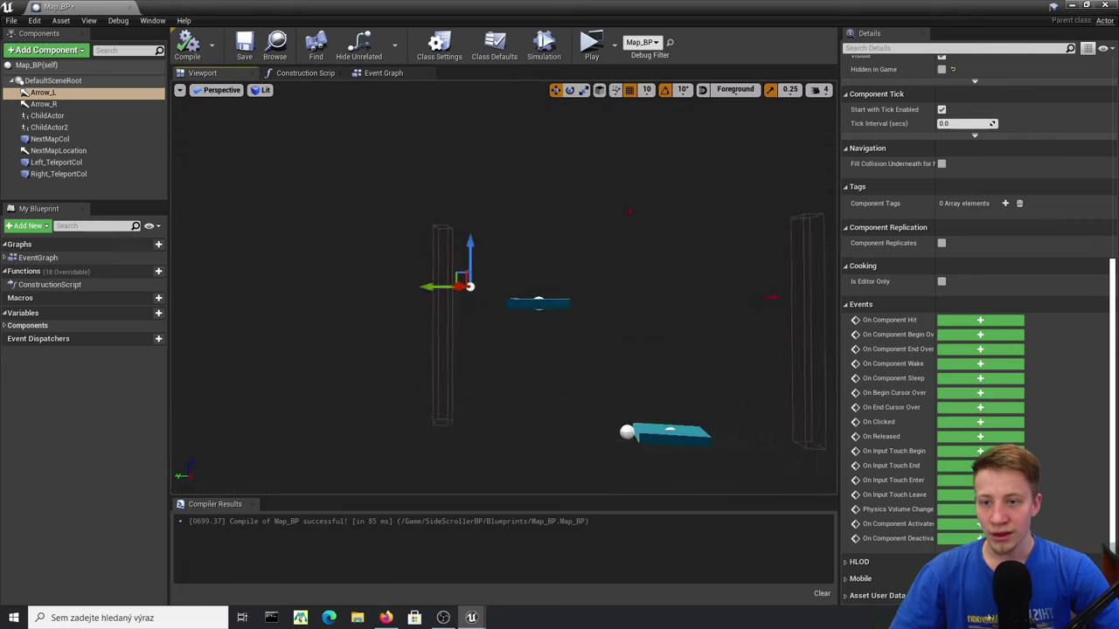
# - Move Left_TeleportCol farther outward from the platforms and shift Arrow_L outward so it sits just inside the box
pyautogui.moveTo(472, 280); pyautogui.dragTo(429, 313, button='right')
pyautogui.click(452, 275)
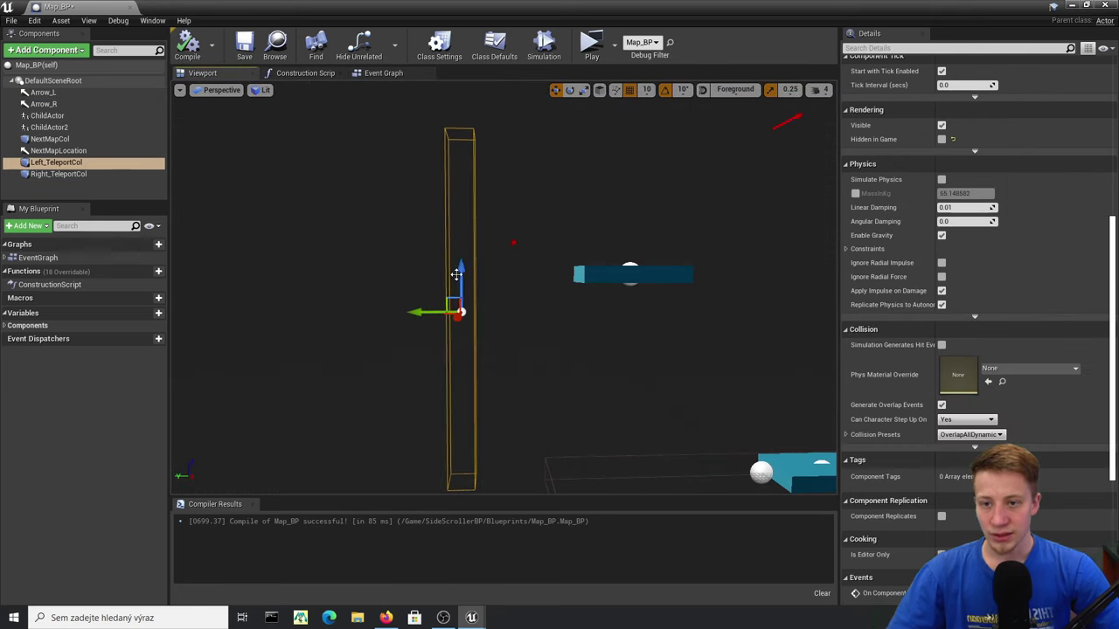
pyautogui.moveTo(419, 311); pyautogui.dragTo(399, 305)
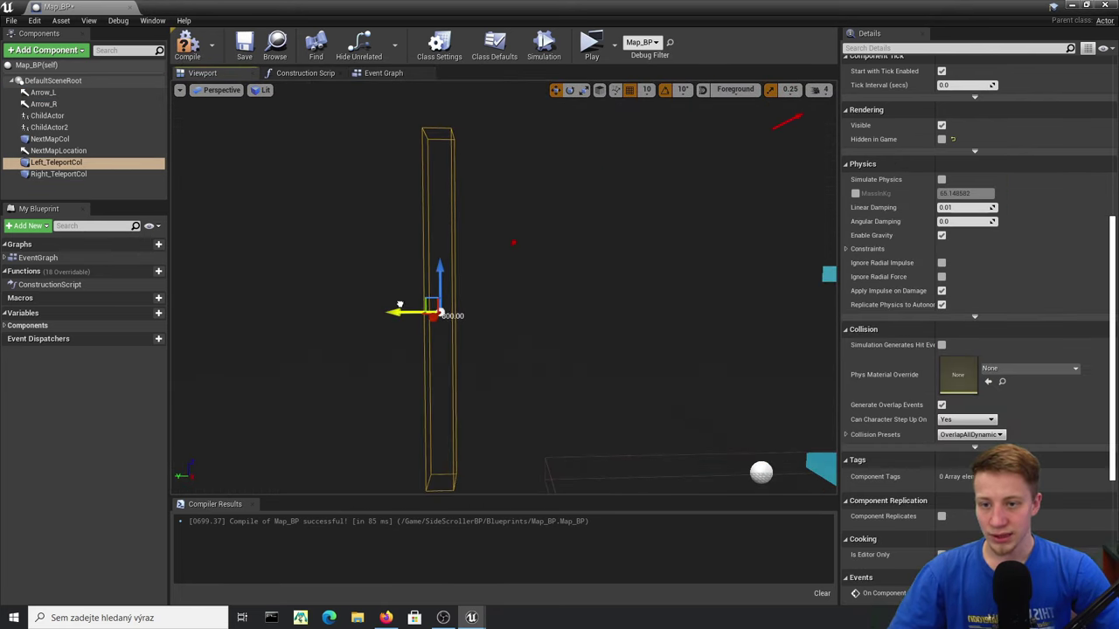
pyautogui.click(510, 249)
pyautogui.moveTo(473, 244); pyautogui.dragTo(442, 245)
pyautogui.moveTo(442, 245); pyautogui.dragTo(609, 232, button='right')
pyautogui.press('a')
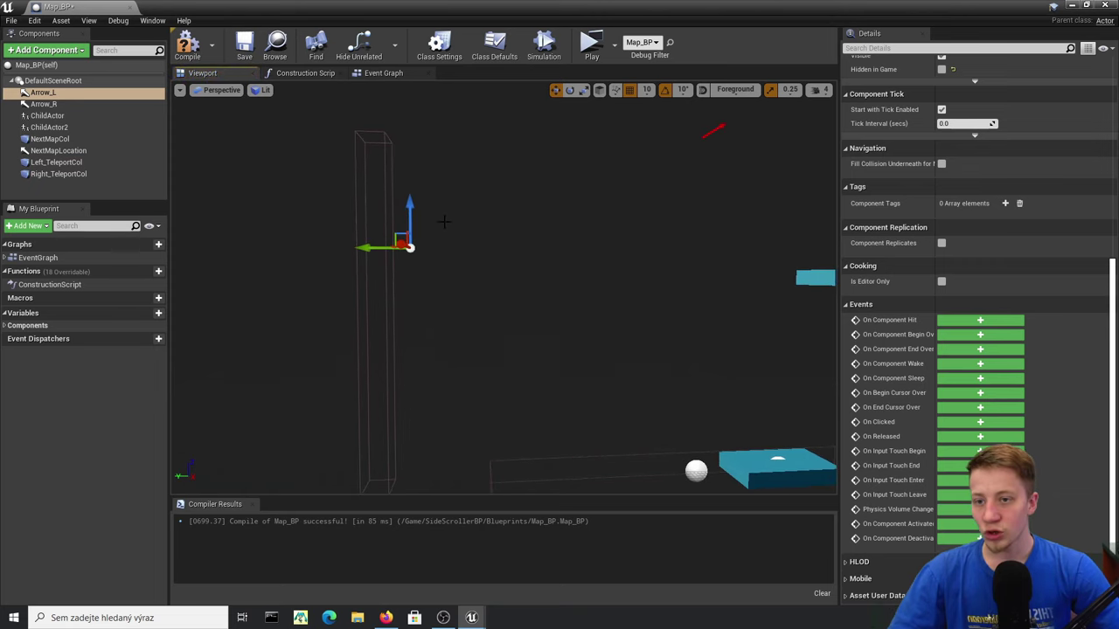
# - Move Right_TeleportCol farther outward from the platforms and shift Arrow_R outward so it sits just inside the box
pyautogui.moveTo(491, 241); pyautogui.dragTo(490, 242, button='right')
pyautogui.moveTo(626, 338); pyautogui.dragTo(626, 338, button='right')
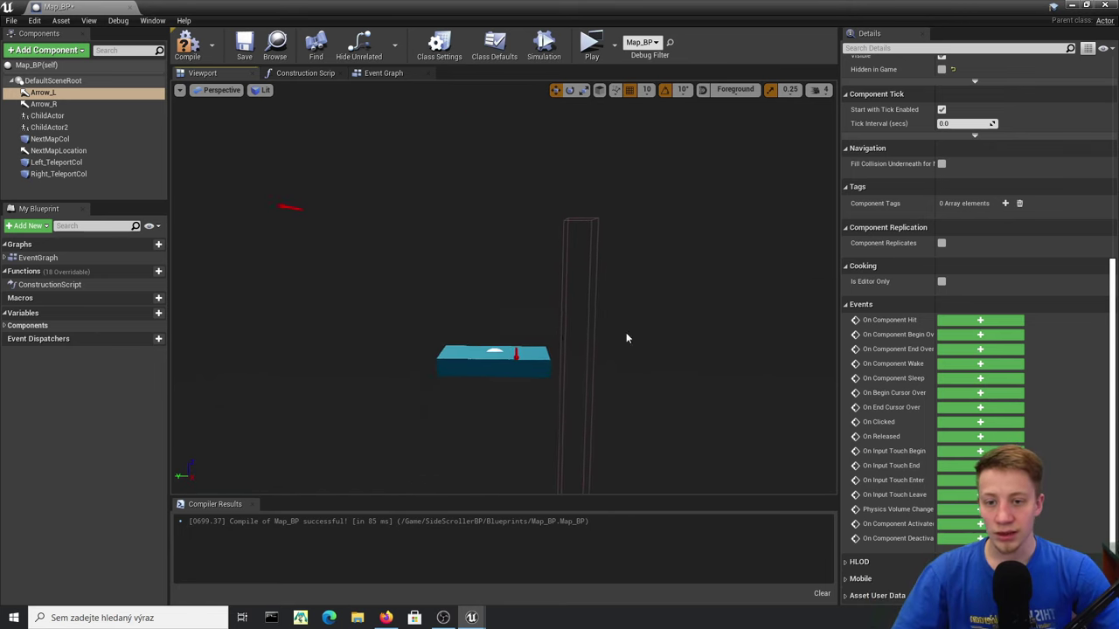
pyautogui.click(589, 353)
pyautogui.moveTo(542, 398); pyautogui.dragTo(563, 407)
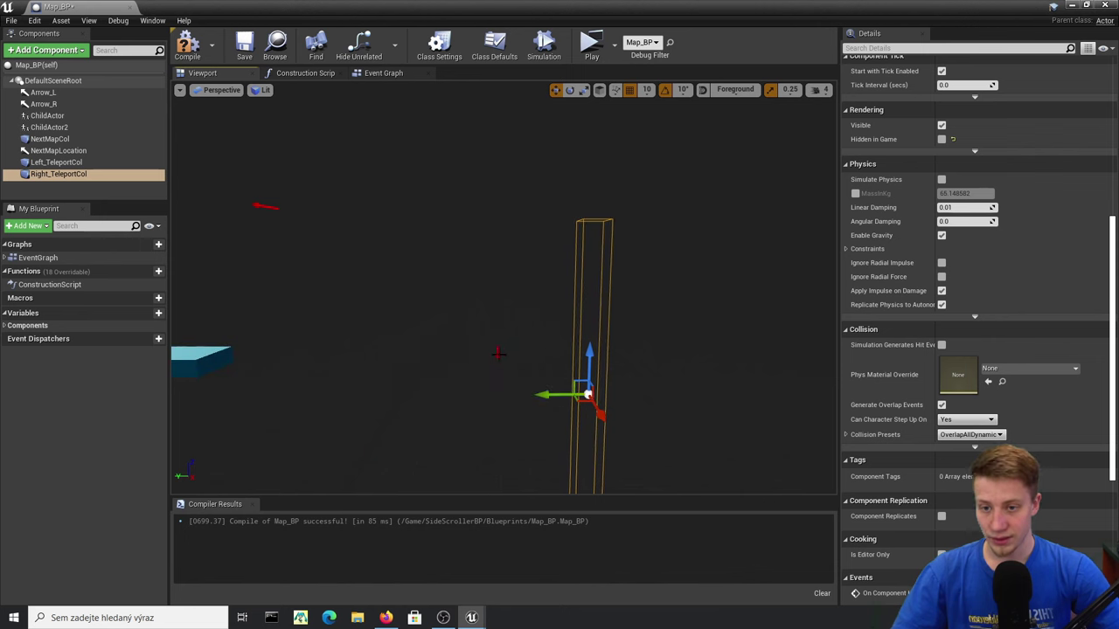
pyautogui.click(498, 353)
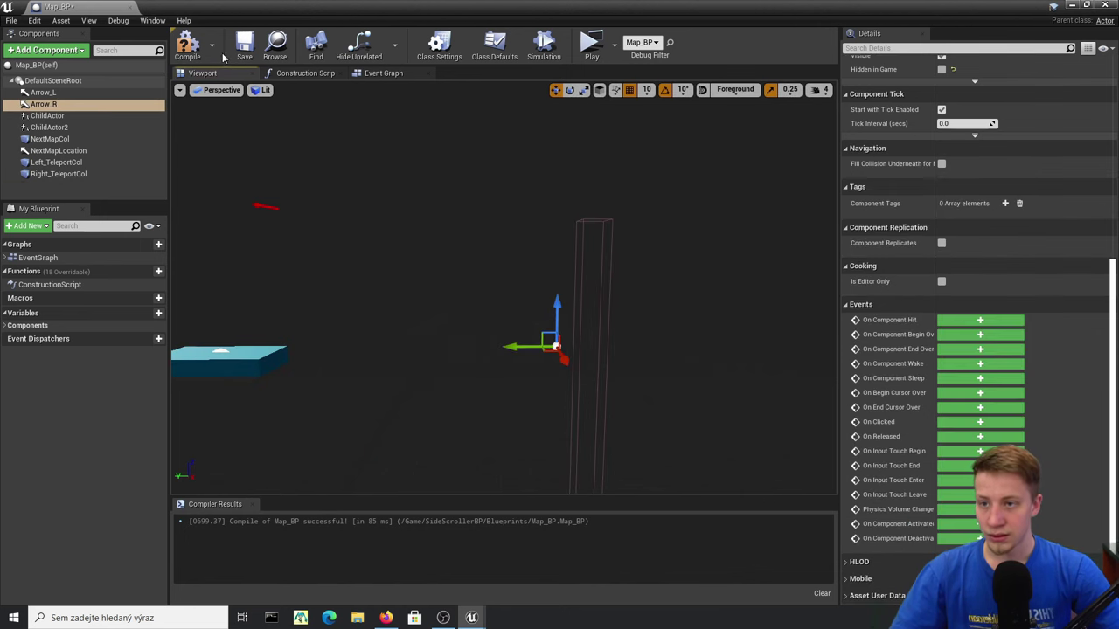
# - Play the level and steer the character back and forth through both side collision boxes while climbing to test the teleporting
pyautogui.doubleClick(468, 6)
pyautogui.click(637, 44)
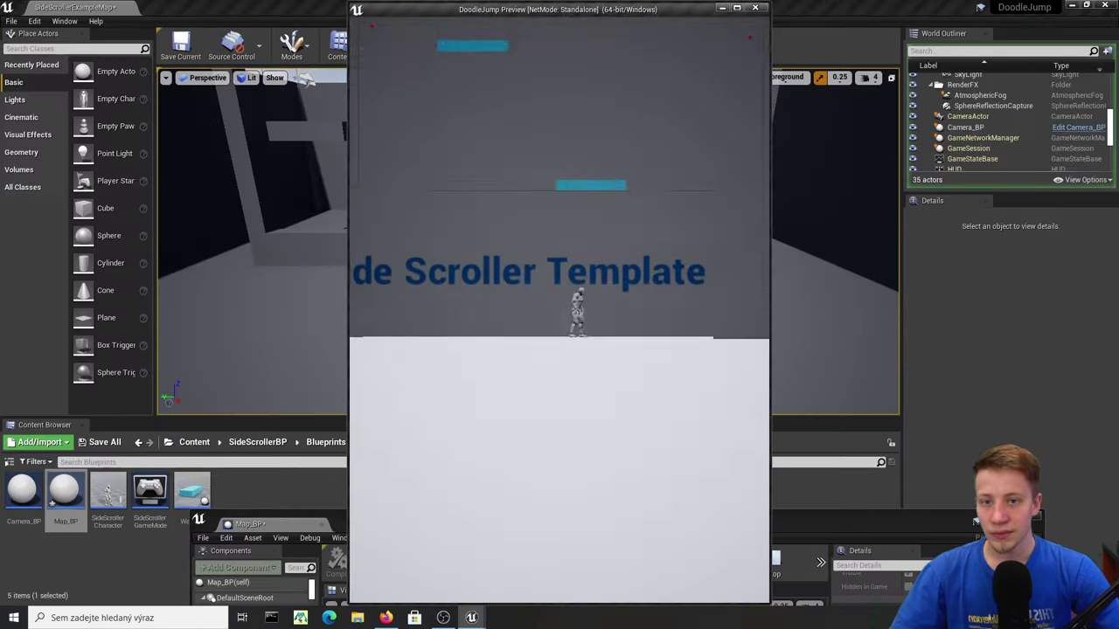
pyautogui.press('a')
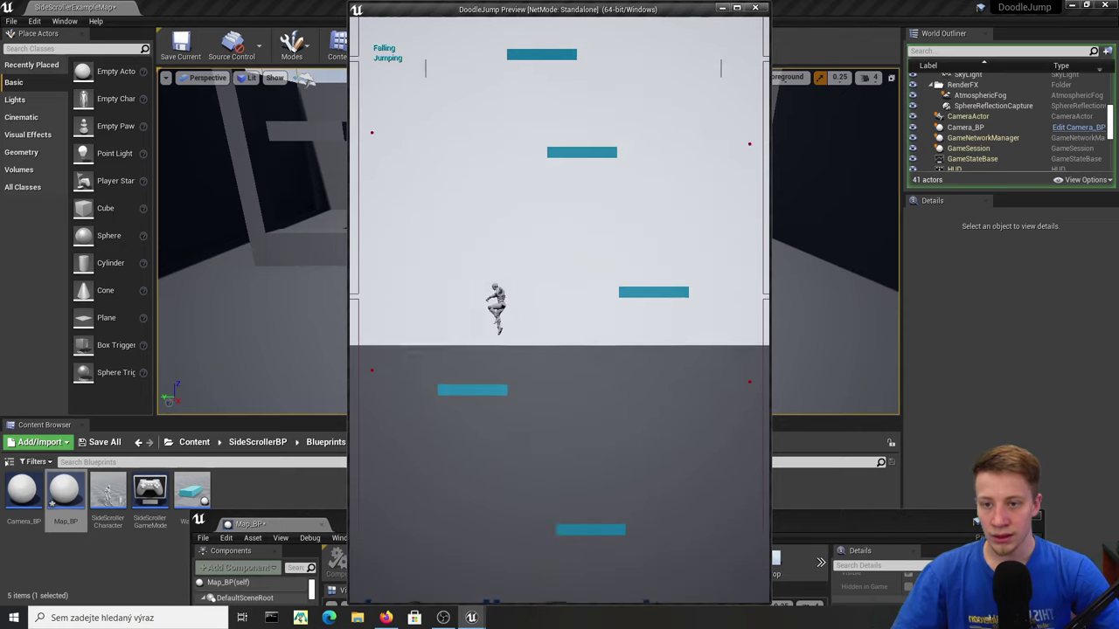
pyautogui.press('a')
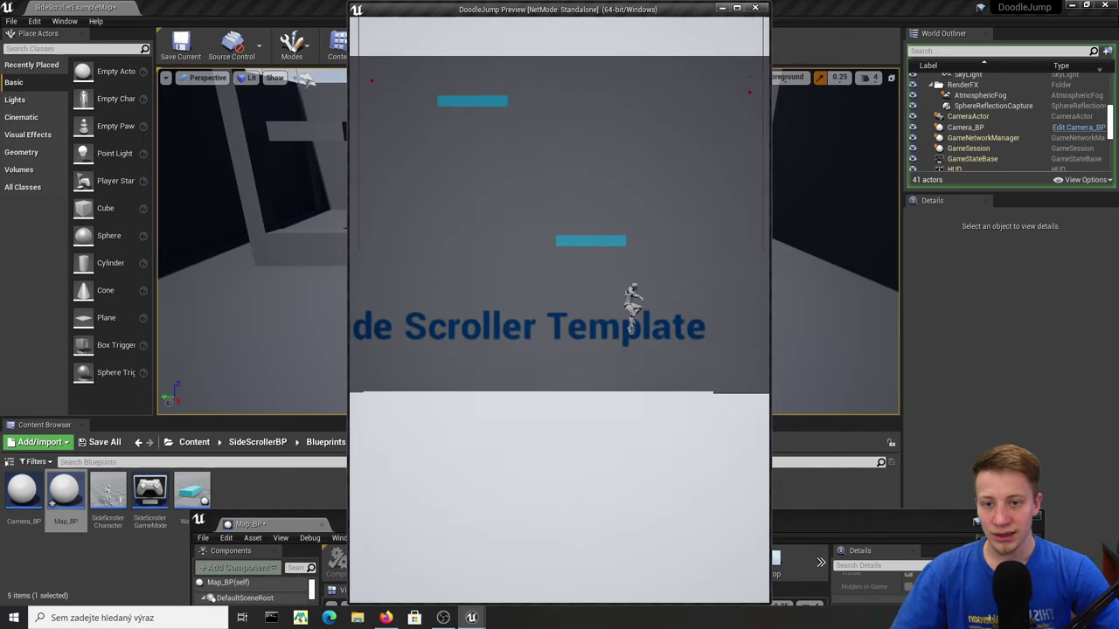
pyautogui.press('d')
pyautogui.press('a')
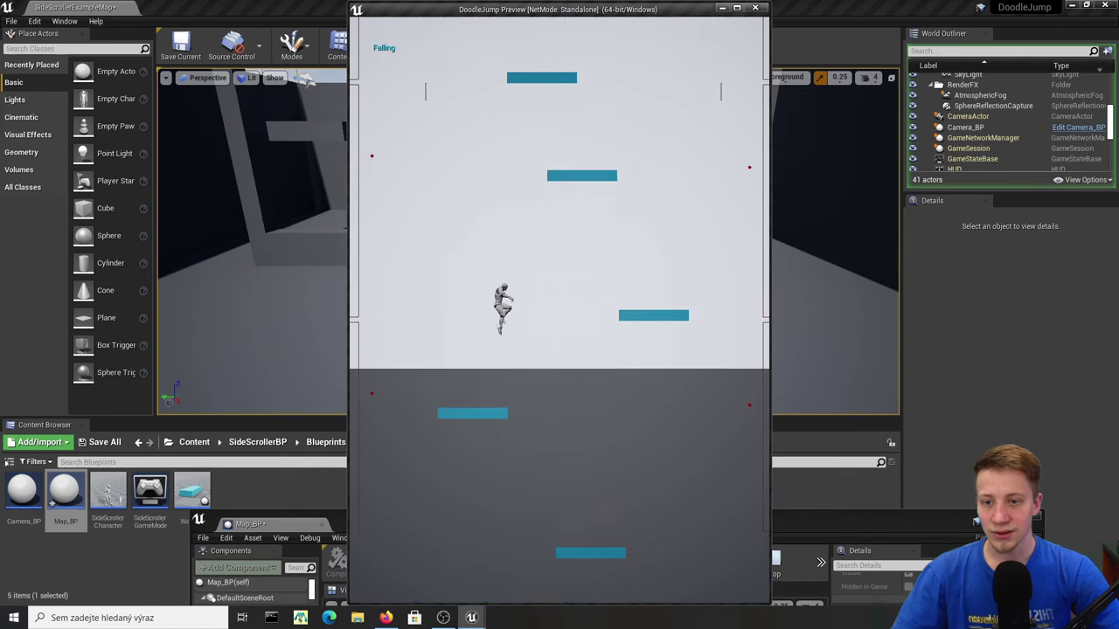
pyautogui.press('d')
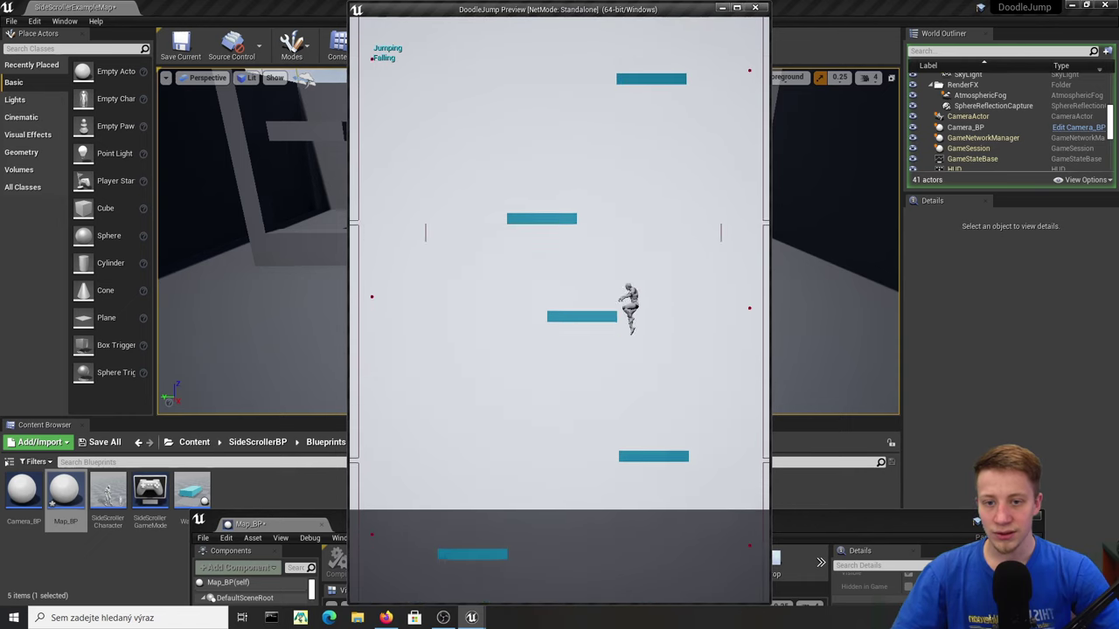
pyautogui.press('d')
pyautogui.press('a')
pyautogui.press('d')
pyautogui.press('a')
pyautogui.press('d')
pyautogui.press('a')
pyautogui.press('d')
pyautogui.press('a')
pyautogui.press('d')
pyautogui.press('a')
pyautogui.press('d')
pyautogui.press('a')
pyautogui.press('d')
pyautogui.press('a')
pyautogui.press('d')
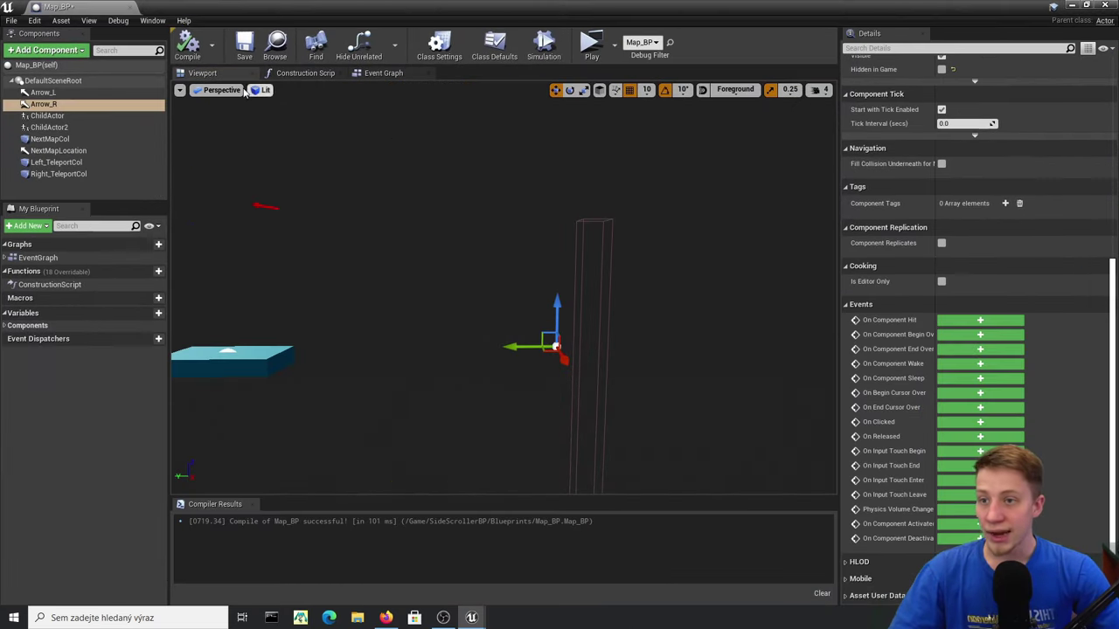
# - Return to the level editor, open the Wall_BP event graph, and reposition the Get Velocity node below the cast's output
pyautogui.click(183, 20)
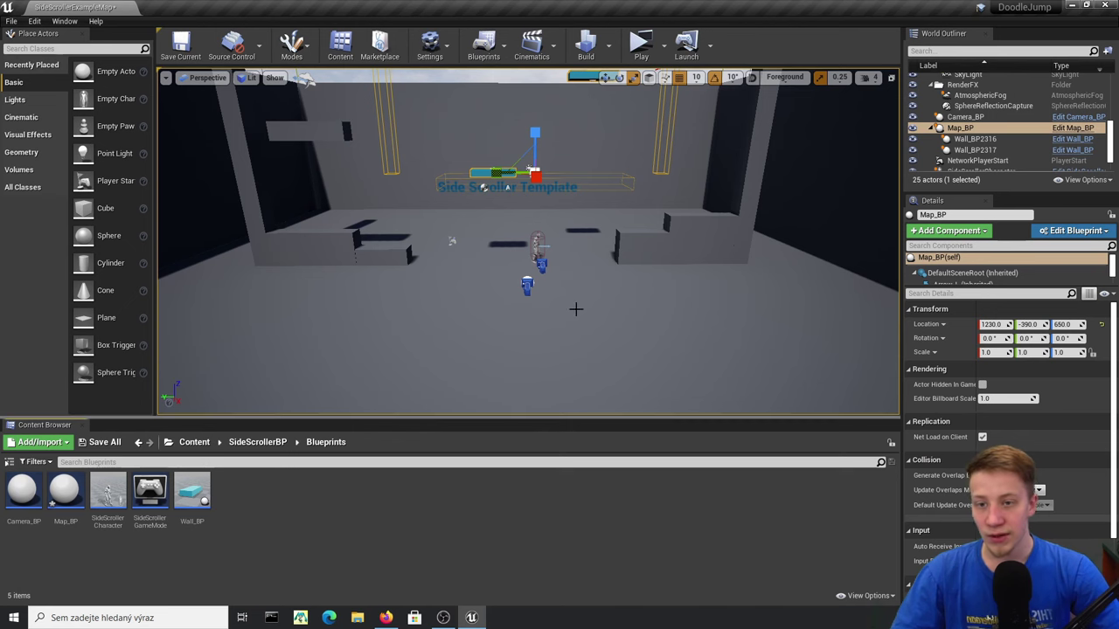
pyautogui.doubleClick(201, 502)
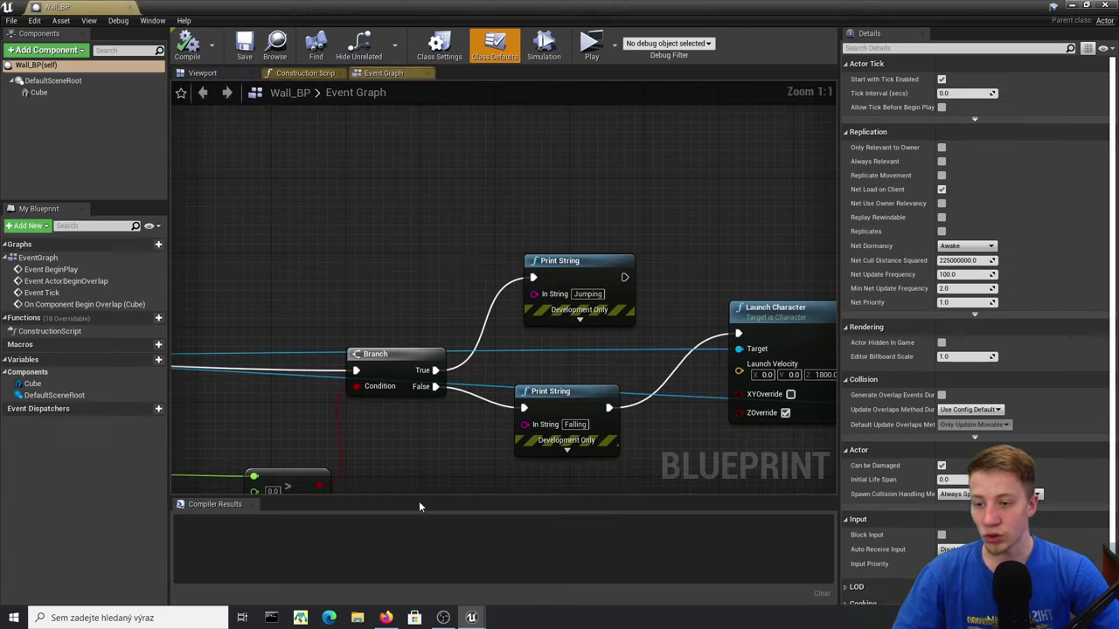
pyautogui.moveTo(459, 350); pyautogui.dragTo(825, 360, button='right')
pyautogui.scroll(-2, 396, 317)
pyautogui.moveTo(396, 317); pyautogui.dragTo(476, 247, button='right')
pyautogui.scroll(2, 402, 205)
pyautogui.moveTo(571, 297); pyautogui.dragTo(542, 324)
pyautogui.moveTo(499, 357); pyautogui.dragTo(301, 352, button='right')
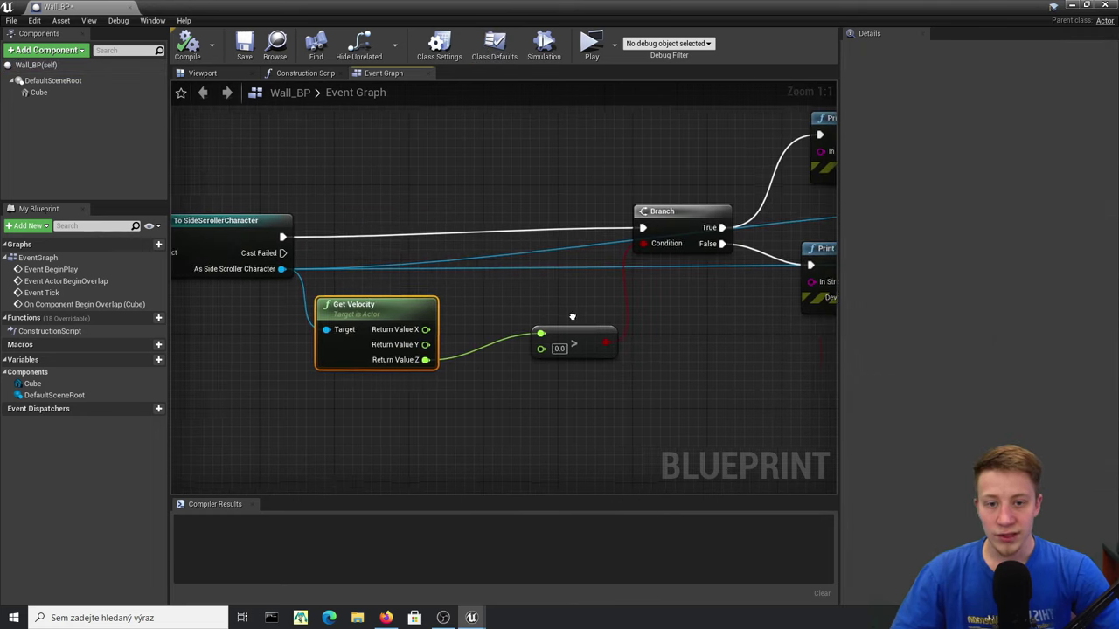
# - Examine the Z velocity comparison, the Branch with its Jumping and Falling outputs, and the Launch Character node's settings
pyautogui.moveTo(622, 298); pyautogui.dragTo(562, 341, button='right')
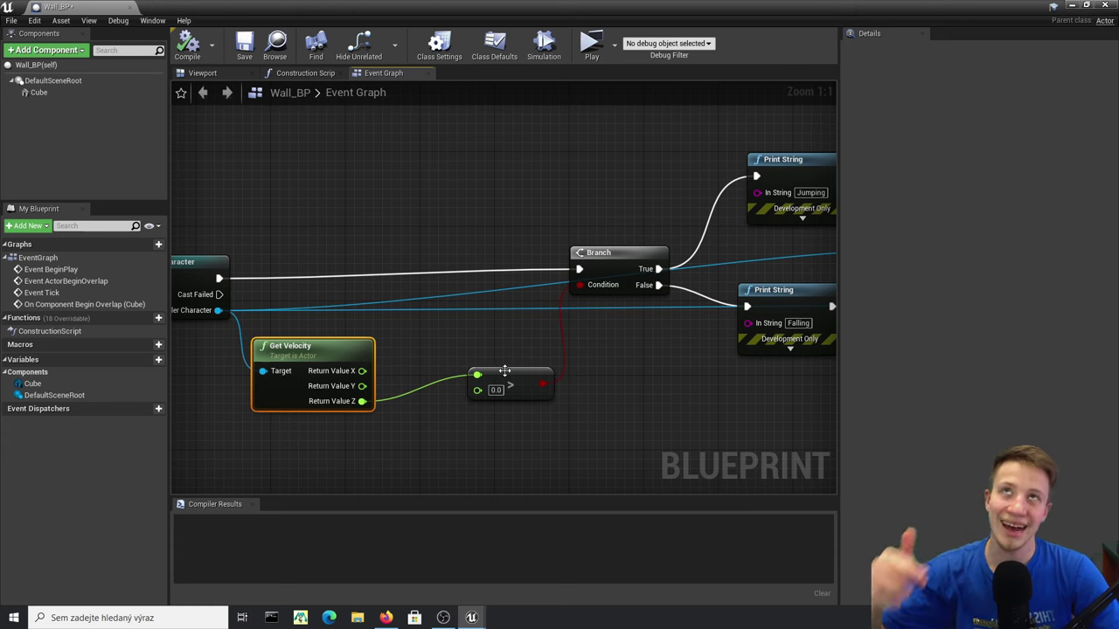
pyautogui.moveTo(502, 374); pyautogui.dragTo(426, 367, button='right')
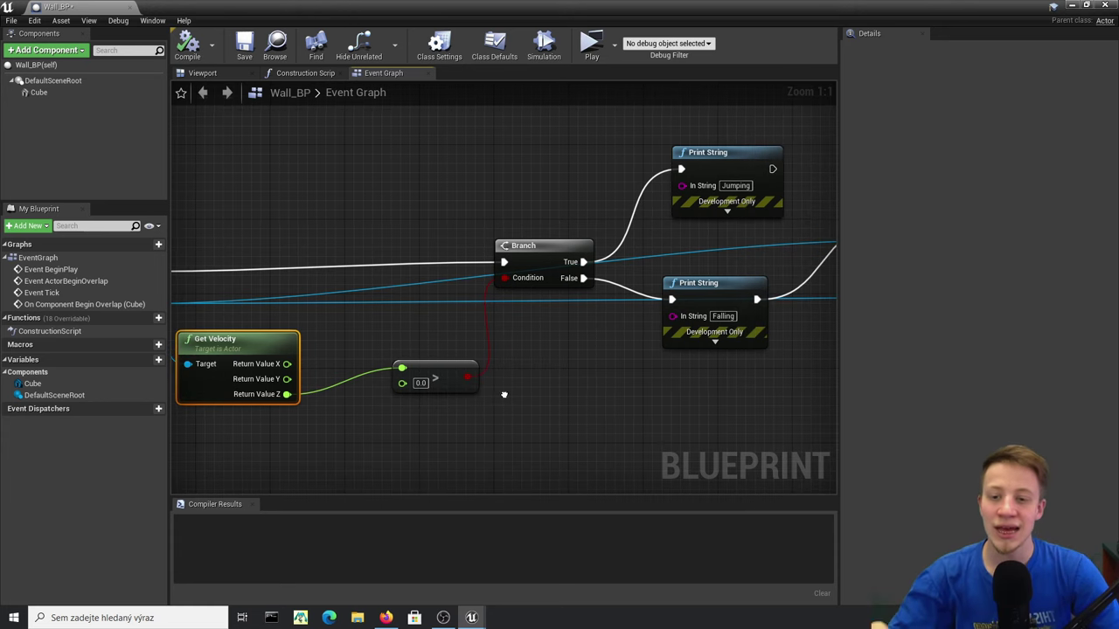
pyautogui.moveTo(487, 376); pyautogui.dragTo(473, 374)
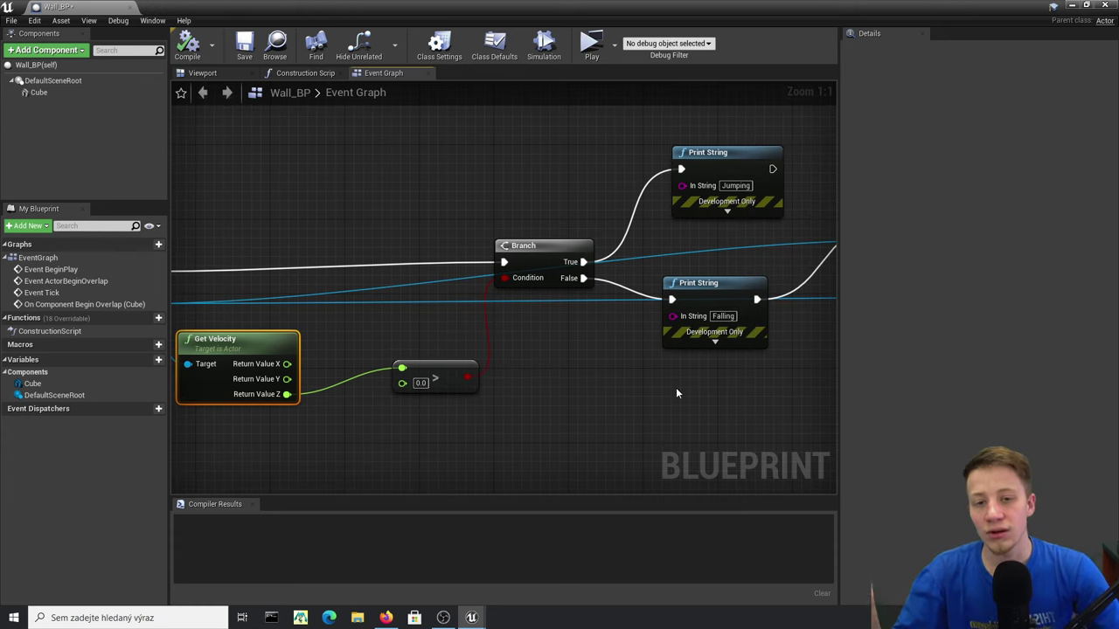
pyautogui.moveTo(707, 392)
pyautogui.mouseDown(button='right')
pyautogui.moveTo(697, 415)
pyautogui.moveTo(734, 414)
pyautogui.moveTo(701, 401)
pyautogui.mouseUp(button='right')
pyautogui.moveTo(622, 348); pyautogui.dragTo(360, 383, button='right')
pyautogui.moveTo(542, 359); pyautogui.dragTo(379, 367, button='right')
pyautogui.click(504, 222)
pyautogui.moveTo(503, 222); pyautogui.dragTo(594, 233, button='right')
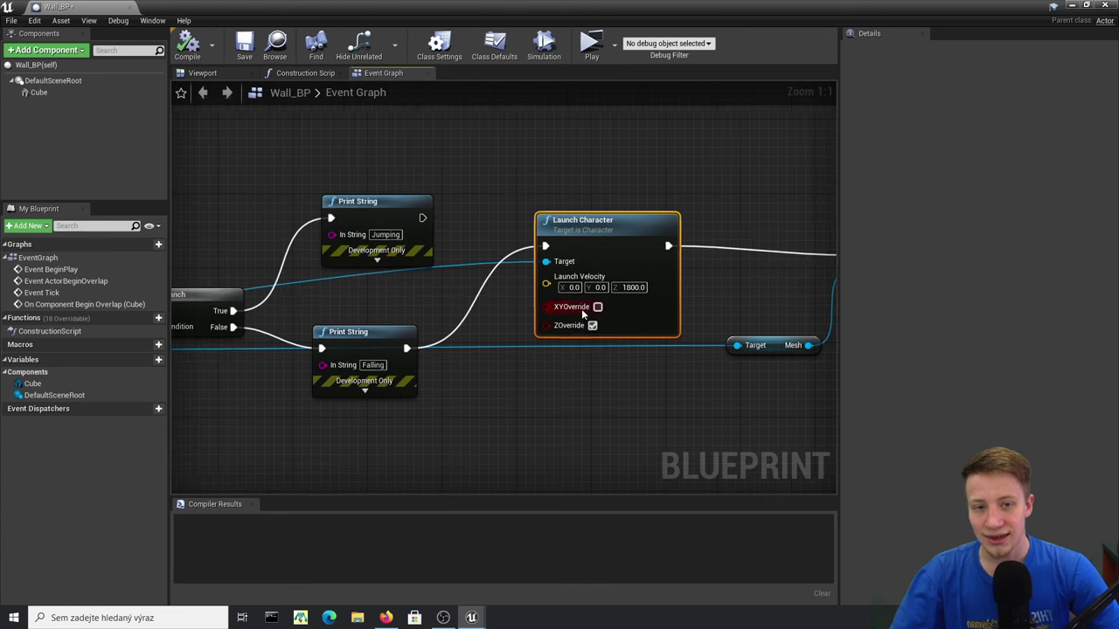
# - Move the Jumping Print String node higher above the Falling one, compile Wall_BP, and close its blueprint editor
pyautogui.moveTo(398, 199); pyautogui.dragTo(397, 165)
pyautogui.click(187, 48)
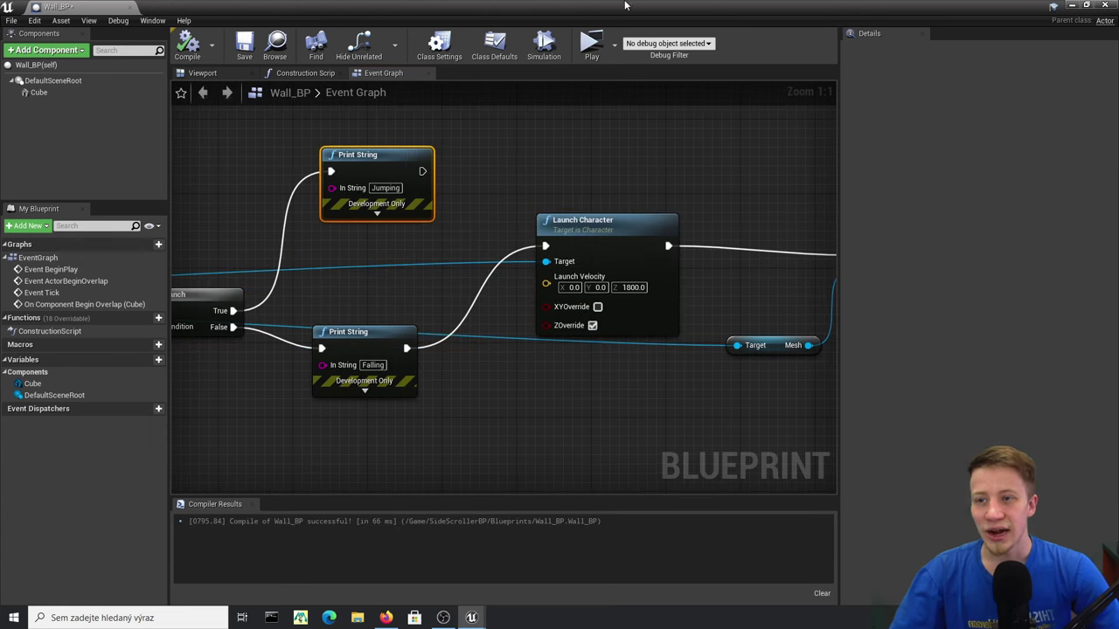
pyautogui.click(1106, 5)
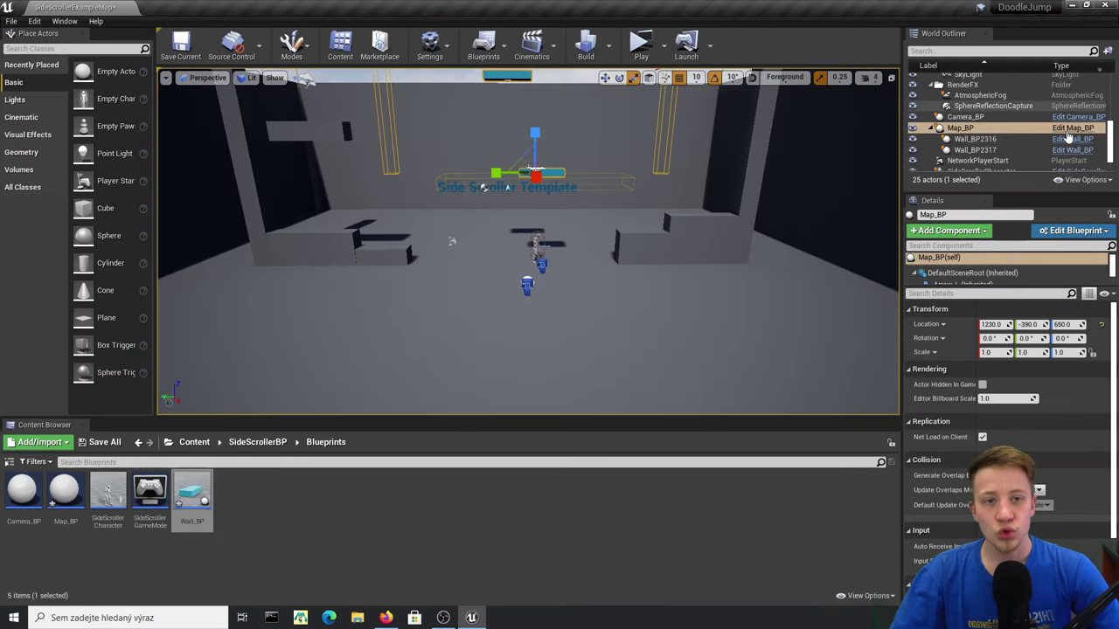
# - Open the Map_BP blueprint's viewport, compile it, and add a box collision component named Death_Col
pyautogui.click(1076, 129)
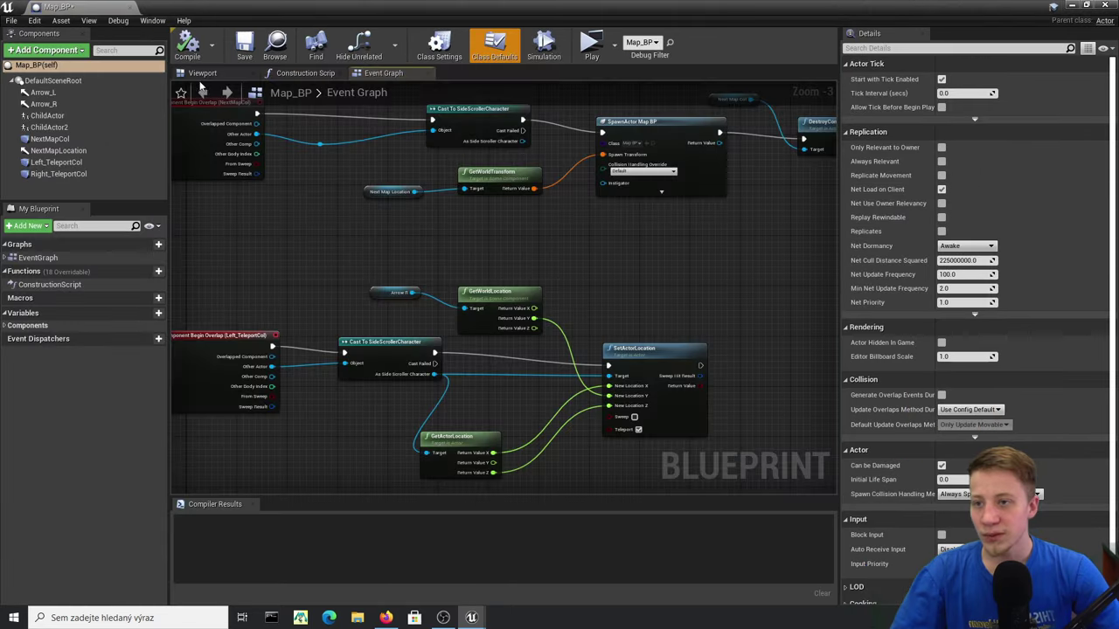
pyautogui.click(202, 74)
pyautogui.click(187, 48)
pyautogui.moveTo(489, 289); pyautogui.dragTo(472, 319, button='right')
pyautogui.click(78, 50)
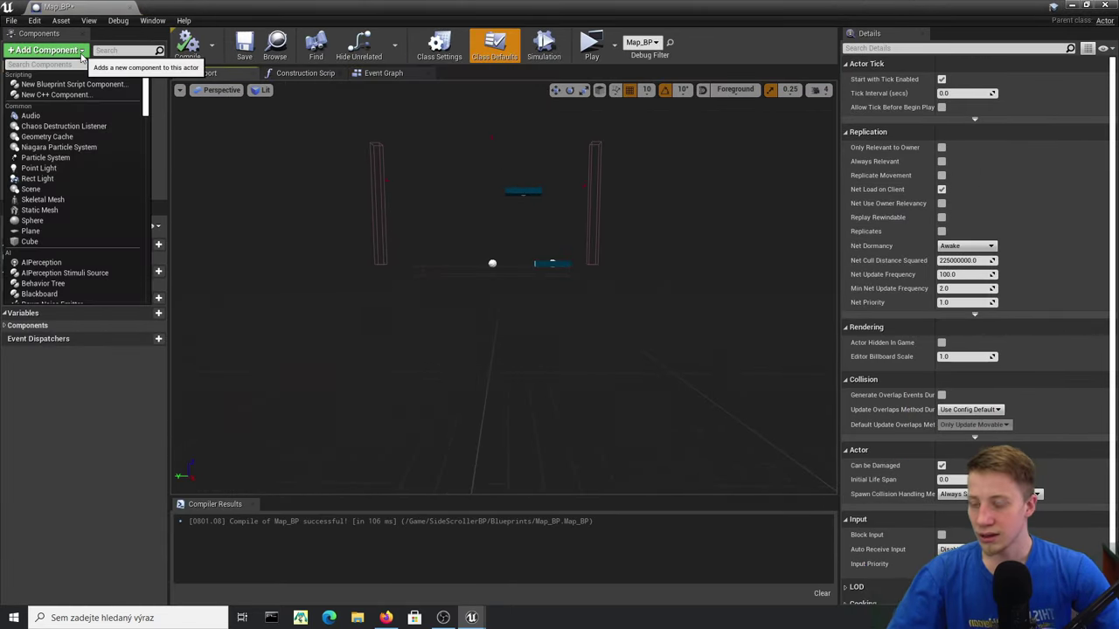
pyautogui.write('box')
pyautogui.press('Return')
pyautogui.write('Death')
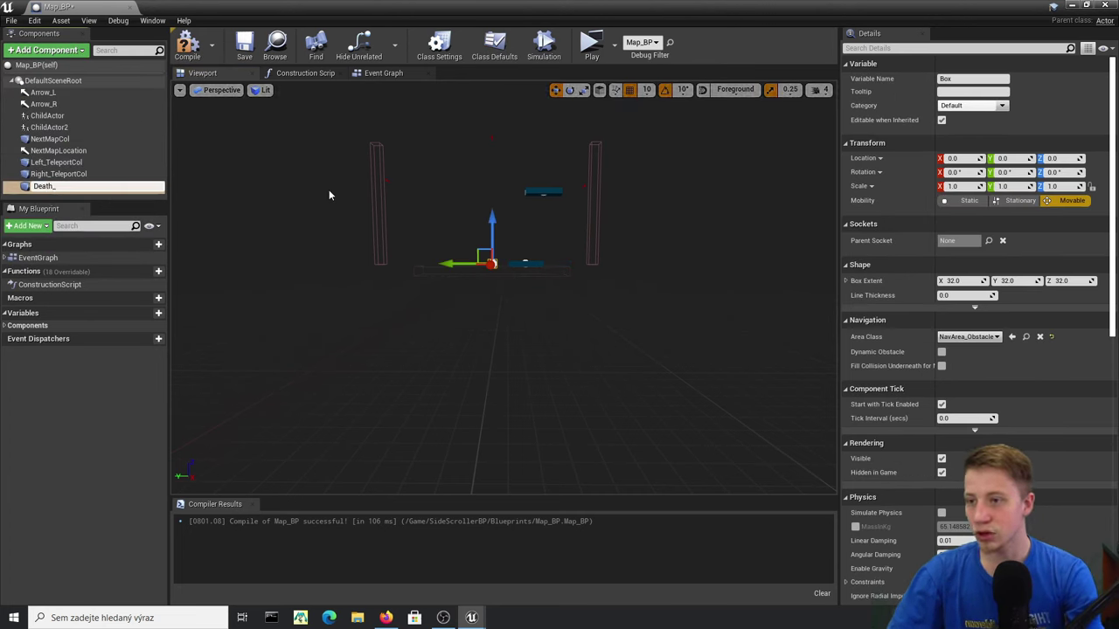
pyautogui.write('_Col')
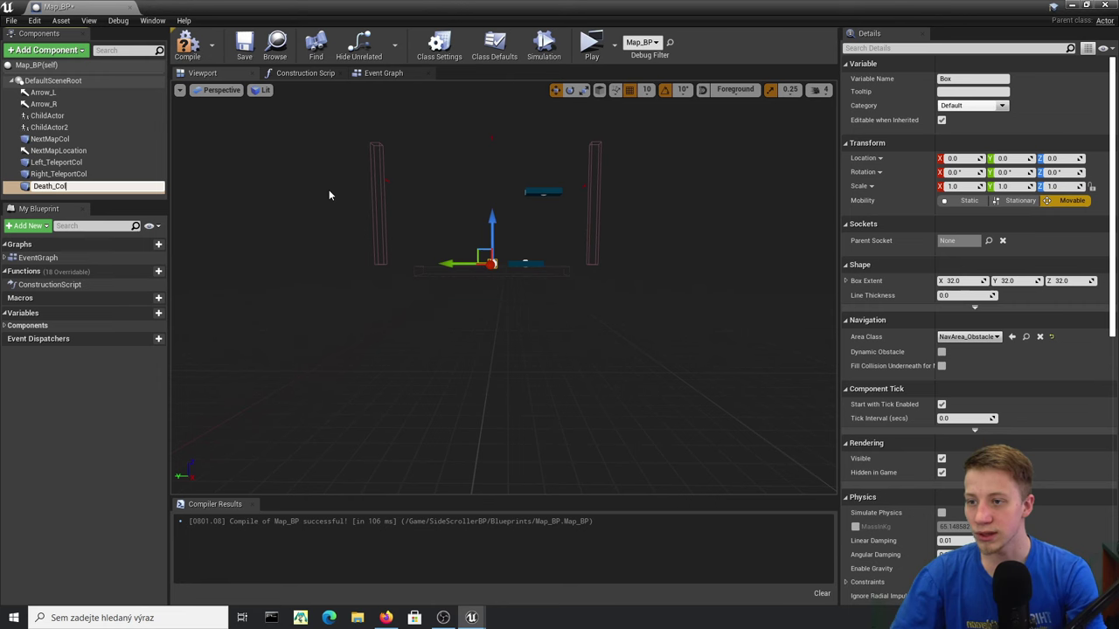
pyautogui.press('Return')
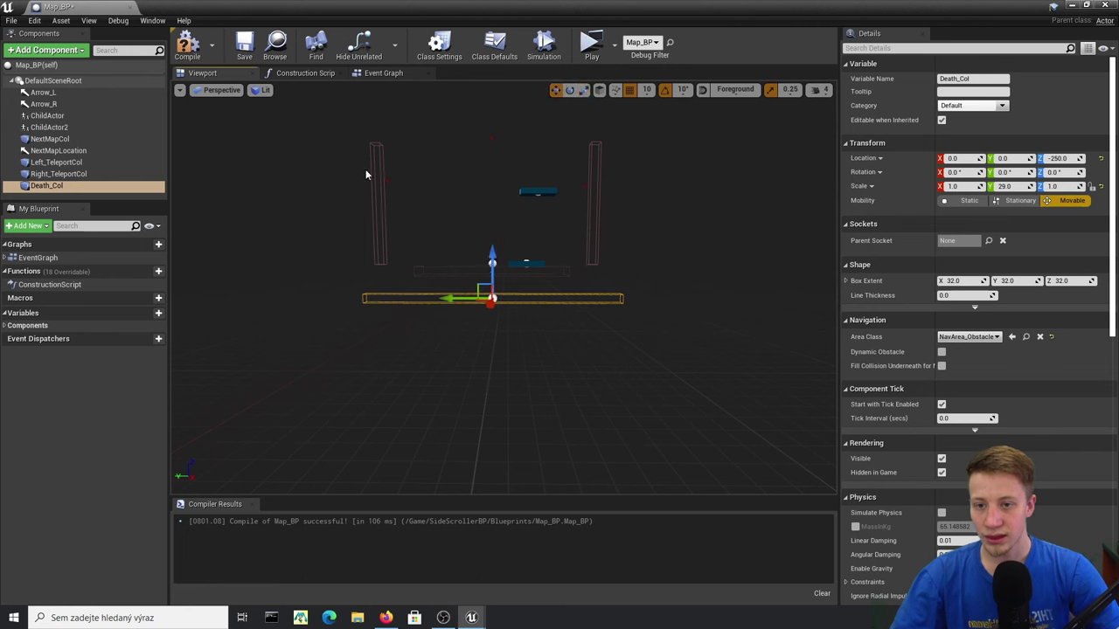
# - Scale the Death_Col box to 7.0 along X, compile Map_BP, and check the box's coverage in the level
pyautogui.click(186, 57)
pyautogui.moveTo(501, 293)
pyautogui.mouseDown(button='right')
pyautogui.moveTo(586, 328)
pyautogui.moveTo(501, 293)
pyautogui.mouseUp(button='right')
pyautogui.press('r')
pyautogui.moveTo(491, 353); pyautogui.dragTo(563, 360)
pyautogui.click(190, 53)
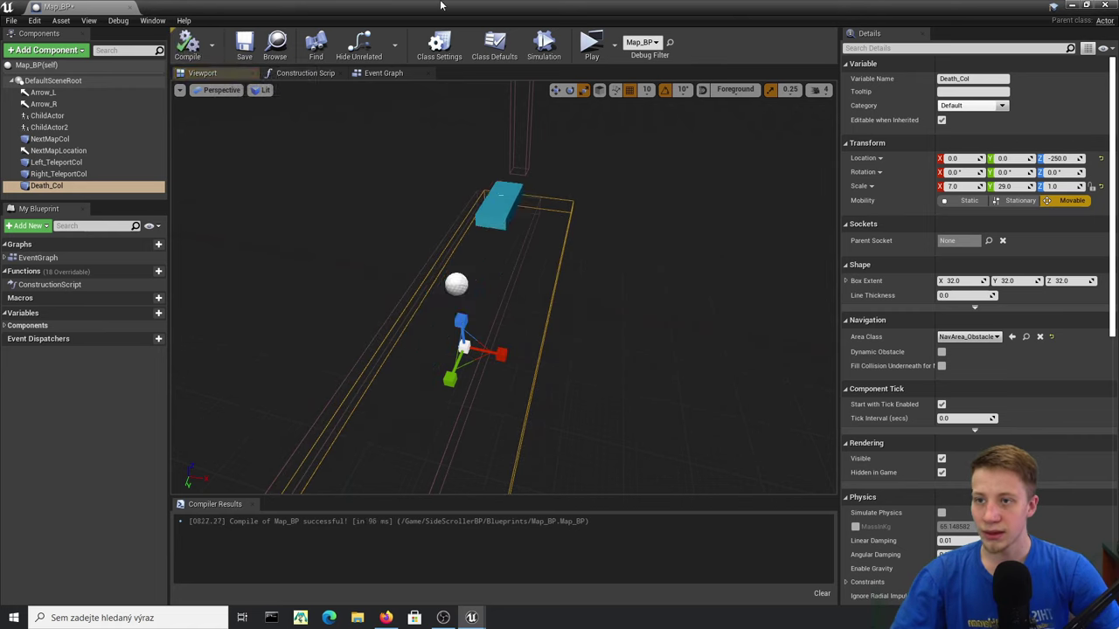
pyautogui.moveTo(442, 5); pyautogui.dragTo(494, 438)
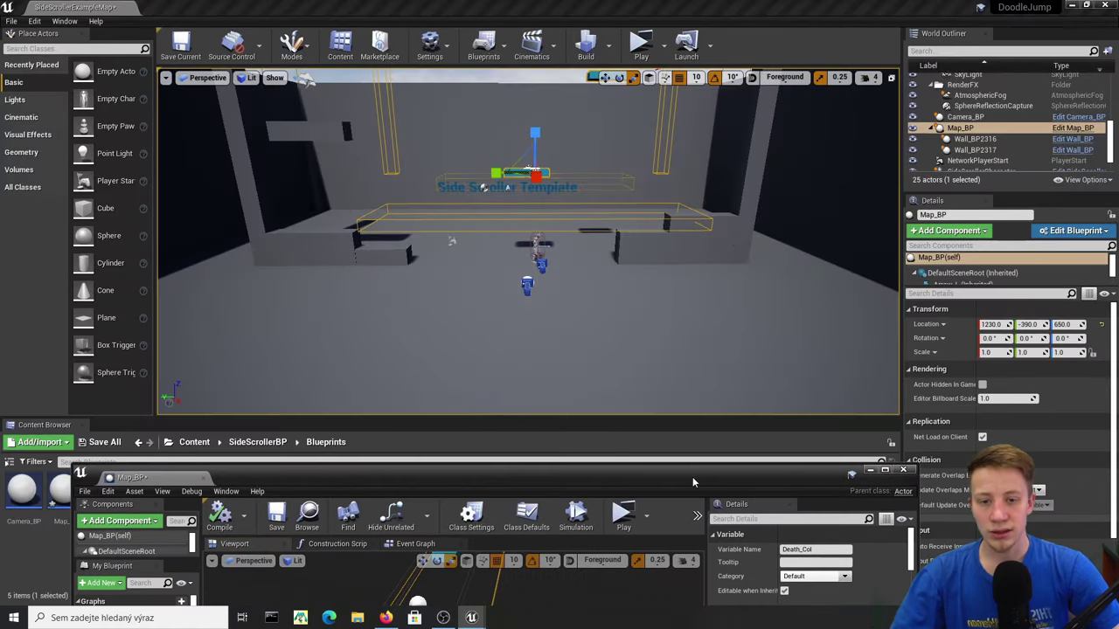
pyautogui.moveTo(694, 482); pyautogui.dragTo(559, 2)
# - Add an On Component Begin Overlap event for Death_Col to the Map_BP event graph
pyautogui.moveTo(508, 262); pyautogui.dragTo(560, 223, button='right')
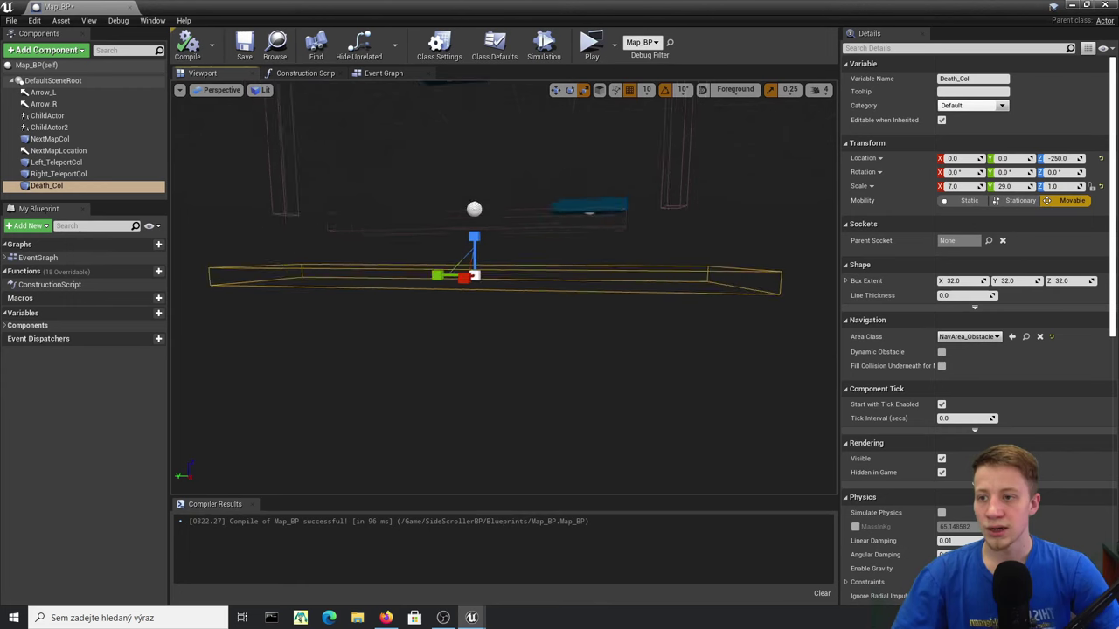
pyautogui.keyDown('alt'); pyautogui.moveTo(656, 419); pyautogui.dragTo(651, 402); pyautogui.keyUp('alt')
pyautogui.scroll(-10, 886, 482)
pyautogui.scroll(-1, 886, 481)
pyautogui.click(978, 336)
pyautogui.moveTo(577, 463); pyautogui.dragTo(501, 327, button='right')
# - Copy the cube overlap logic nodes from the Wall_BP event graph and paste them into the Map_BP event graph
pyautogui.moveTo(560, 7); pyautogui.dragTo(726, 470)
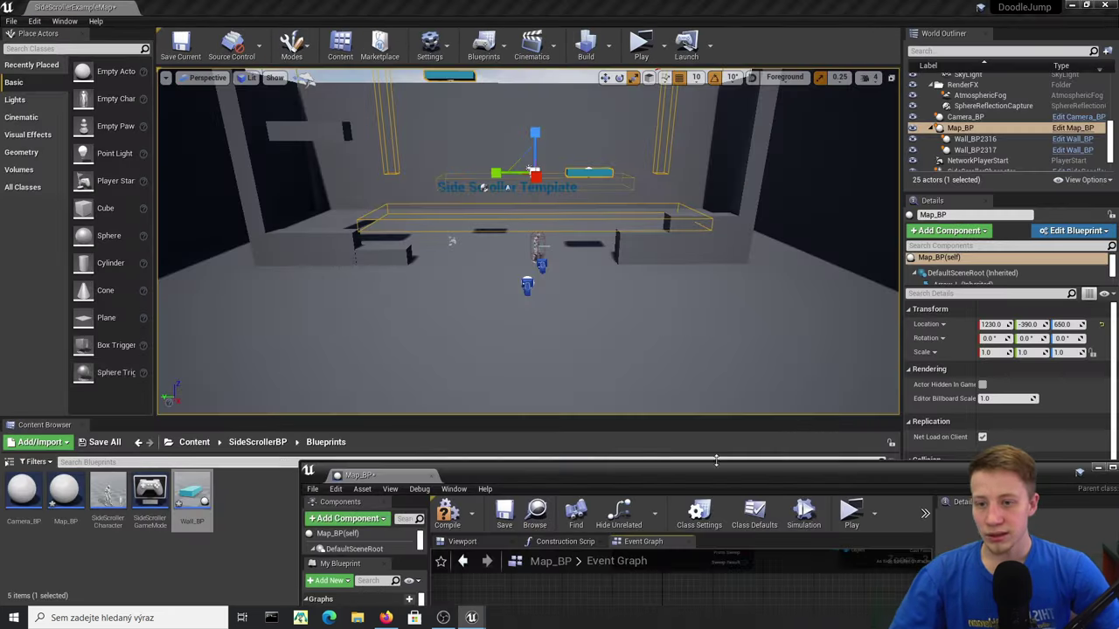
pyautogui.doubleClick(193, 494)
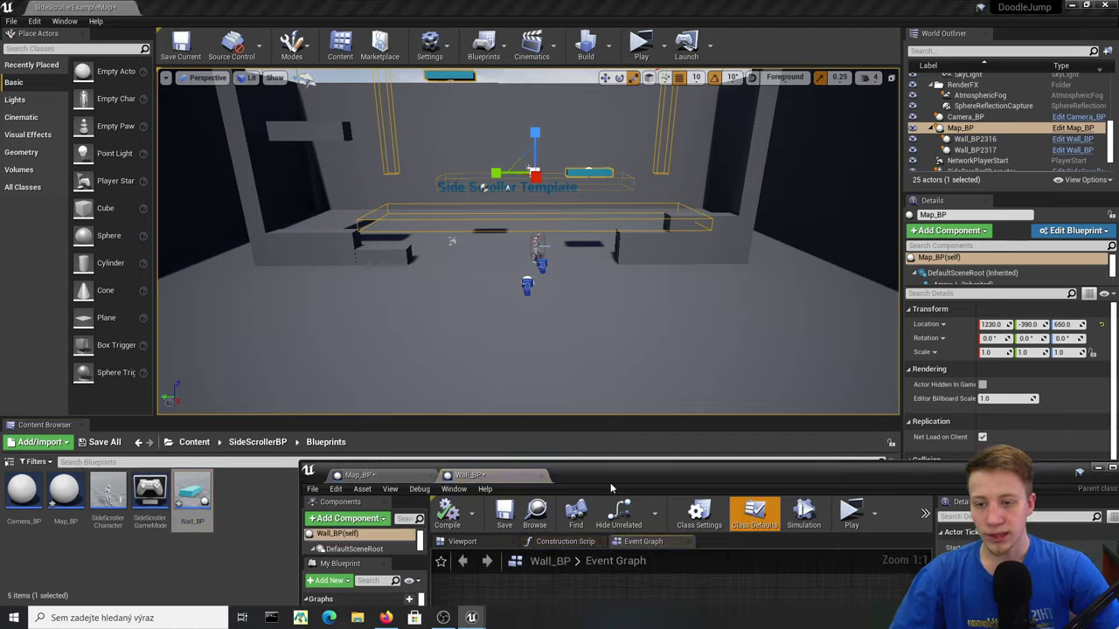
pyautogui.doubleClick(612, 487)
pyautogui.scroll(-5, 612, 411)
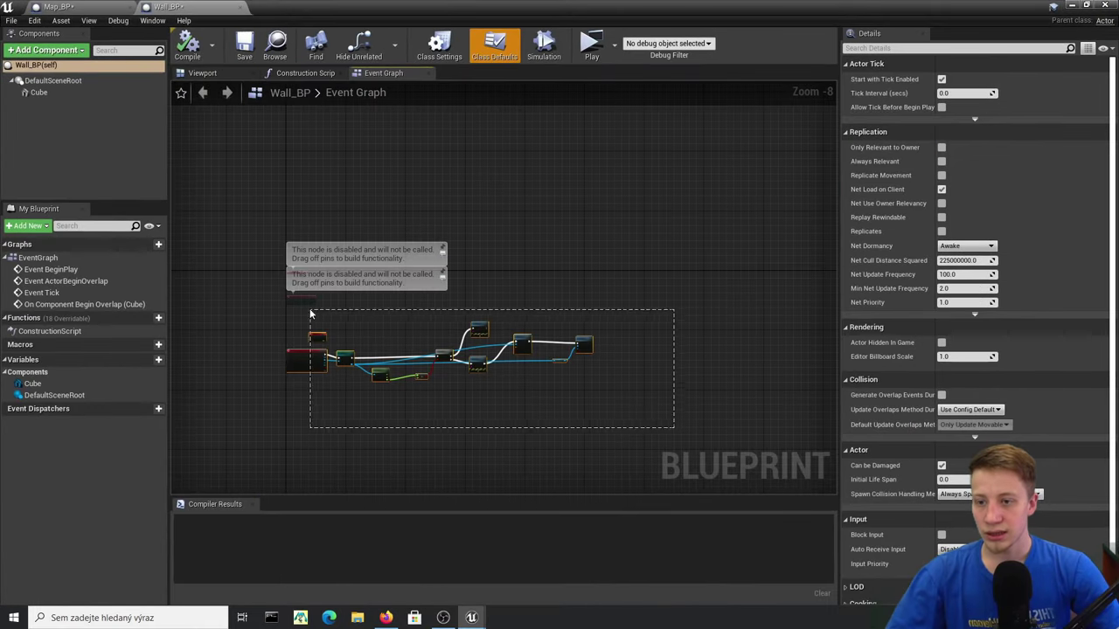
pyautogui.moveTo(310, 313); pyautogui.dragTo(270, 327)
pyautogui.click(77, 7)
pyautogui.moveTo(425, 417); pyautogui.dragTo(674, 318, button='right')
pyautogui.click(383, 362)
pyautogui.hotkey('ctrl', 'v')
# - Delete the surplus event nodes pasted along with the Wall_BP logic
pyautogui.moveTo(334, 408); pyautogui.dragTo(504, 402, button='right')
pyautogui.moveTo(390, 418); pyautogui.dragTo(427, 244)
pyautogui.press('Delete')
# - Move the pasted nodes beside the Death_Col overlap event and wire its execution and Other Actor pins into Cast To SideScrollerCharacter
pyautogui.scroll(-5, 415, 347)
pyautogui.moveTo(288, 320); pyautogui.dragTo(439, 296)
pyautogui.scroll(6, 439, 297)
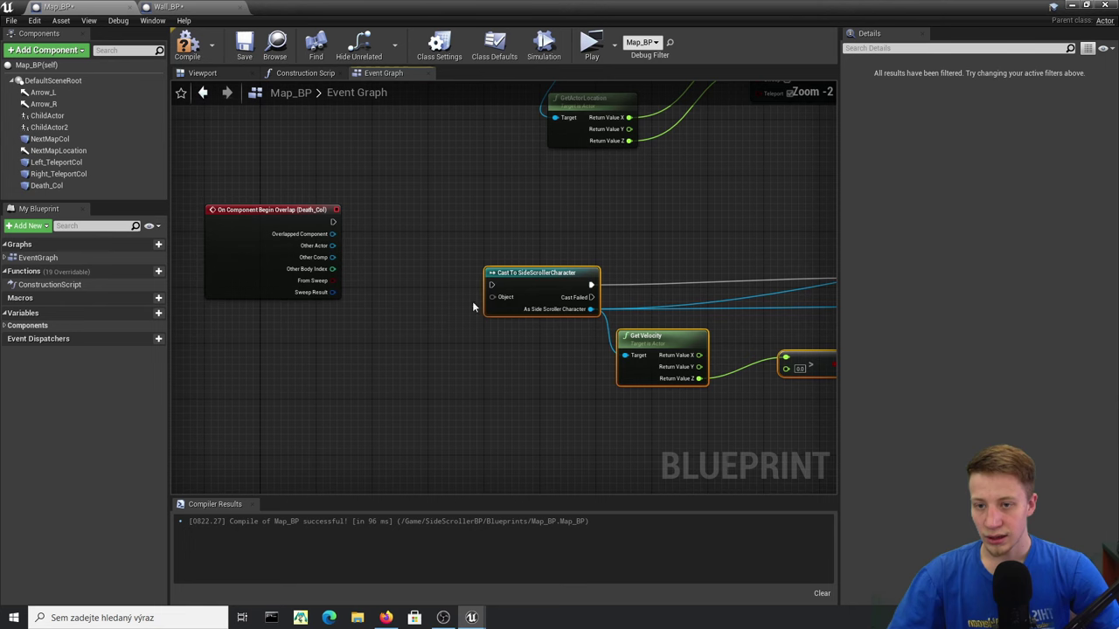
pyautogui.moveTo(337, 240); pyautogui.dragTo(357, 290)
pyautogui.moveTo(500, 300); pyautogui.dragTo(500, 300)
# - Set the comparison value for the vertical velocity to -2000 and compile Map_BP
pyautogui.moveTo(675, 291); pyautogui.dragTo(345, 286, button='right')
pyautogui.scroll(2, 528, 351)
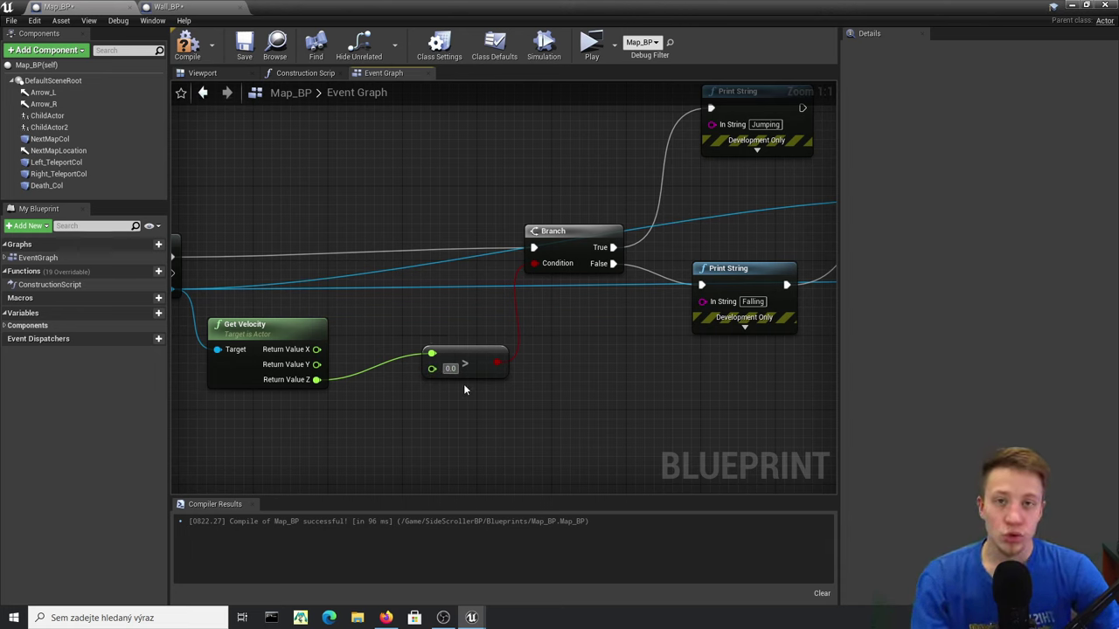
pyautogui.write('-20')
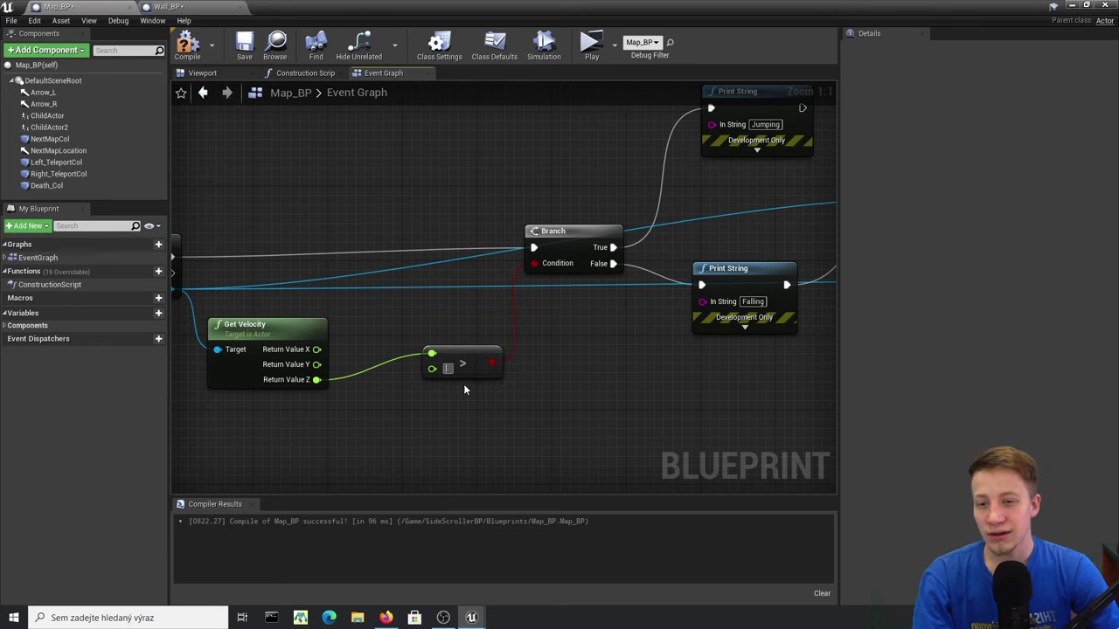
pyautogui.write('00')
pyautogui.press('Return')
pyautogui.moveTo(620, 354); pyautogui.dragTo(533, 421, button='right')
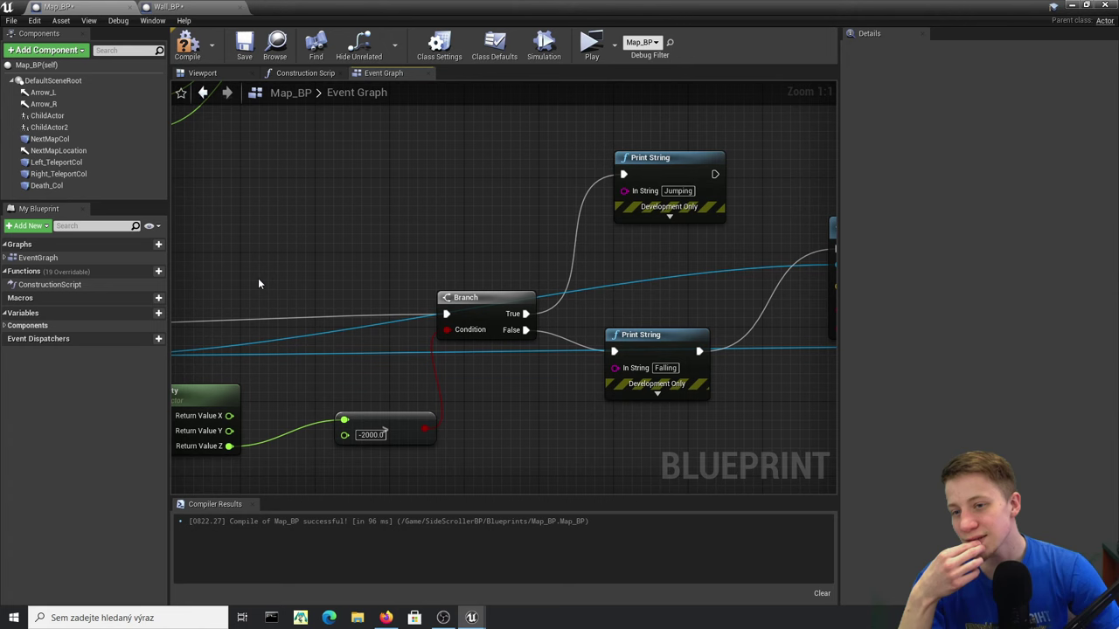
pyautogui.click(187, 43)
# - Delete both Print String nodes and the Launch Character, Mesh and Play Animation nodes following the pasted Branch
pyautogui.moveTo(656, 349); pyautogui.dragTo(440, 376, button='right')
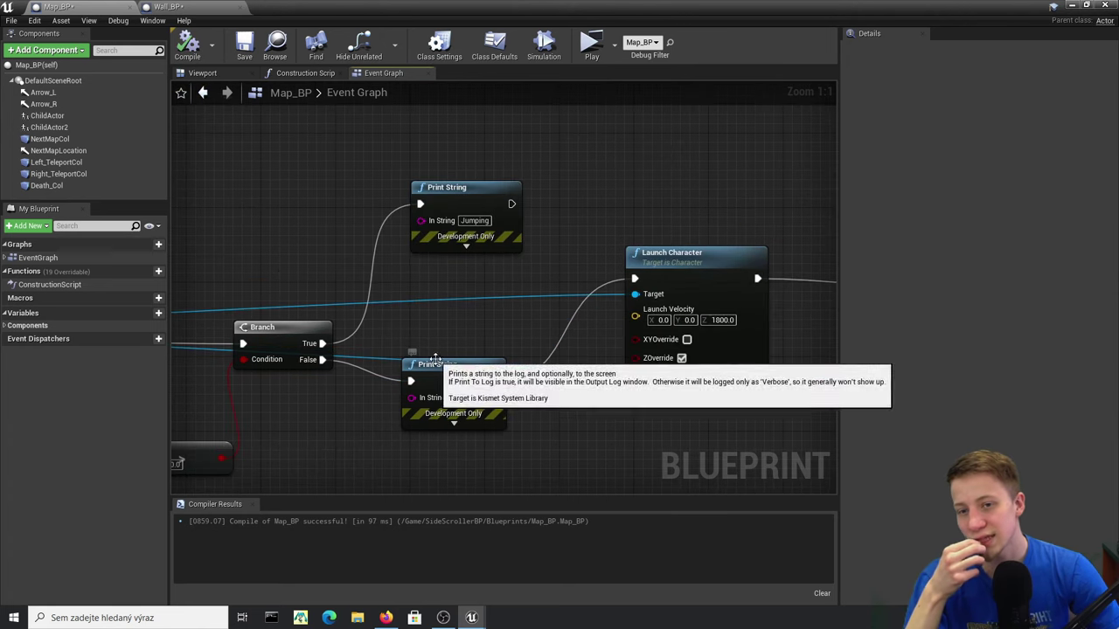
pyautogui.moveTo(367, 329); pyautogui.dragTo(490, 318, button='right')
pyautogui.moveTo(769, 359); pyautogui.dragTo(440, 339, button='right')
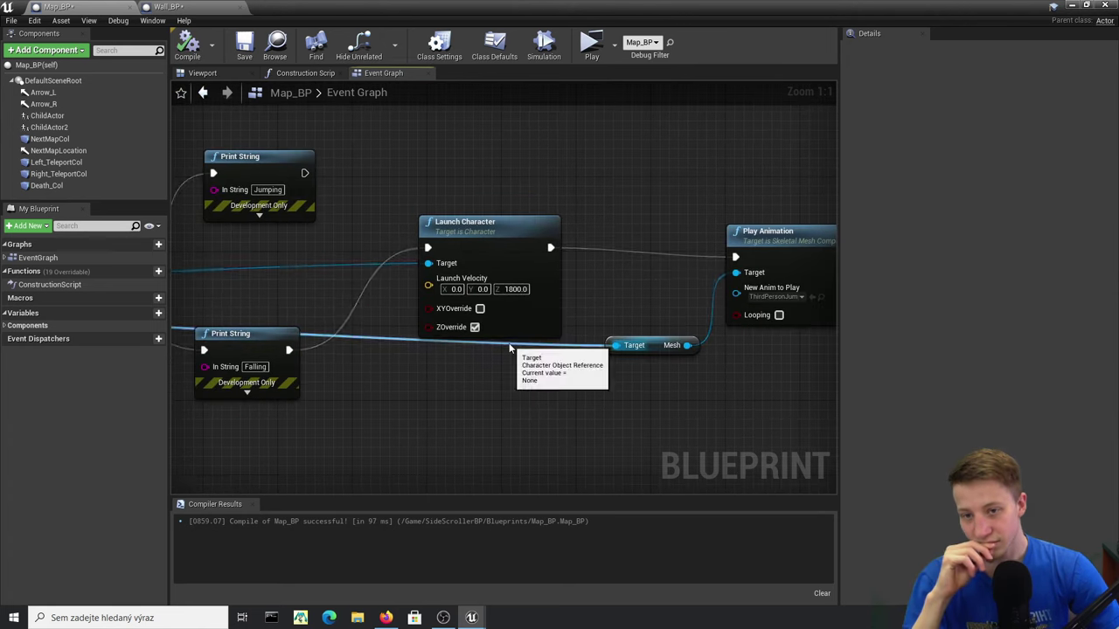
pyautogui.moveTo(381, 259); pyautogui.dragTo(535, 293, button='right')
pyautogui.scroll(-2, 600, 347)
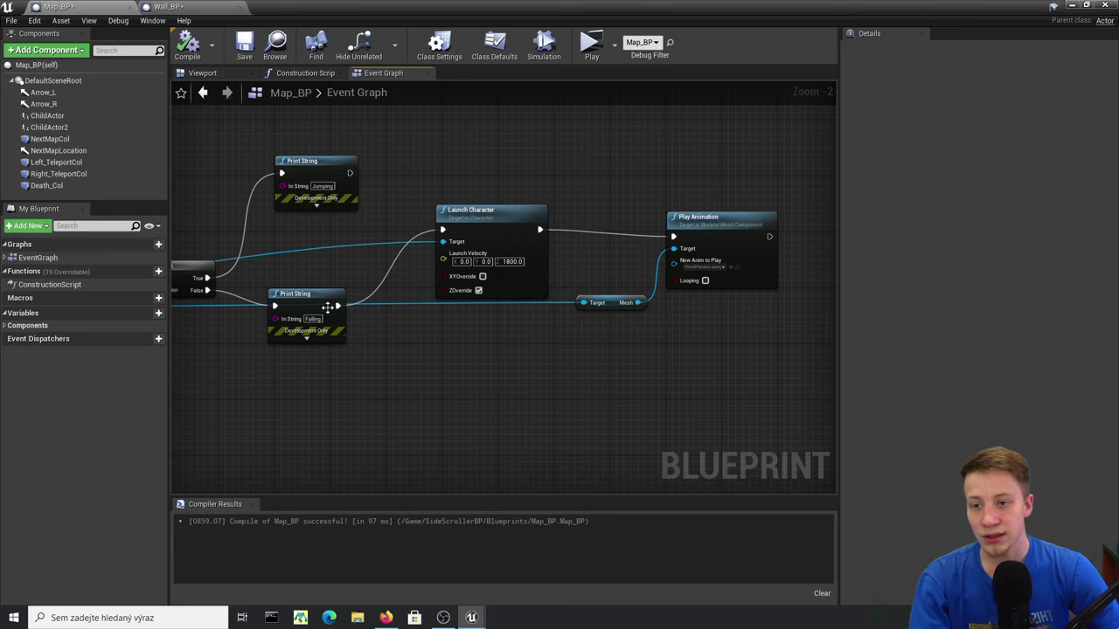
pyautogui.moveTo(314, 312); pyautogui.dragTo(319, 332)
pyautogui.moveTo(388, 164); pyautogui.dragTo(309, 163)
pyautogui.press('Delete')
pyautogui.moveTo(373, 327); pyautogui.dragTo(571, 294, button='right')
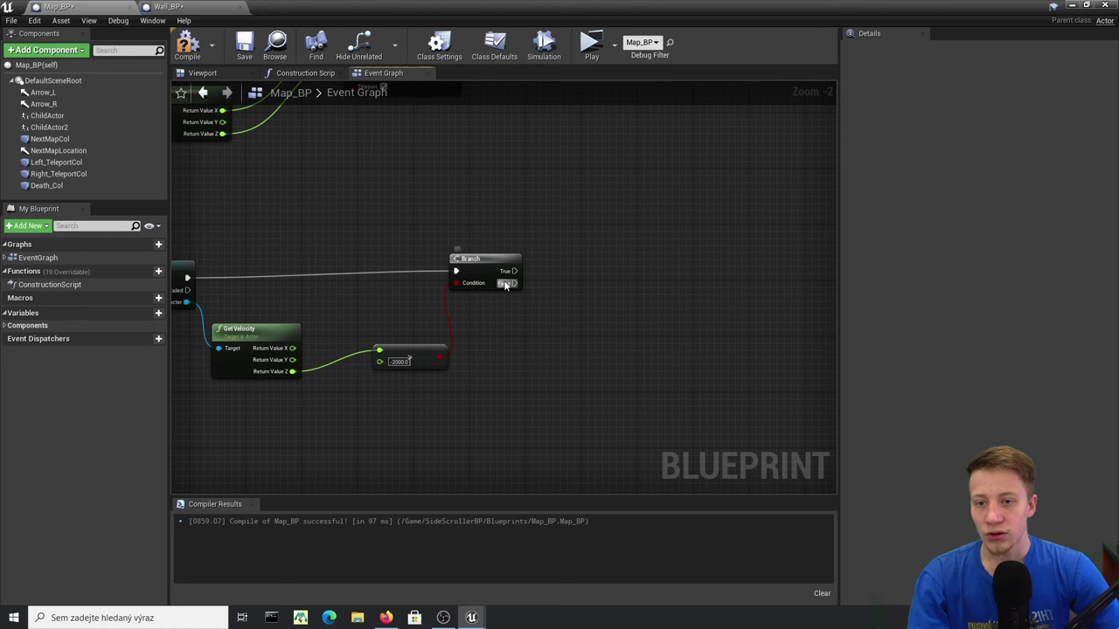
pyautogui.moveTo(648, 334); pyautogui.dragTo(647, 334)
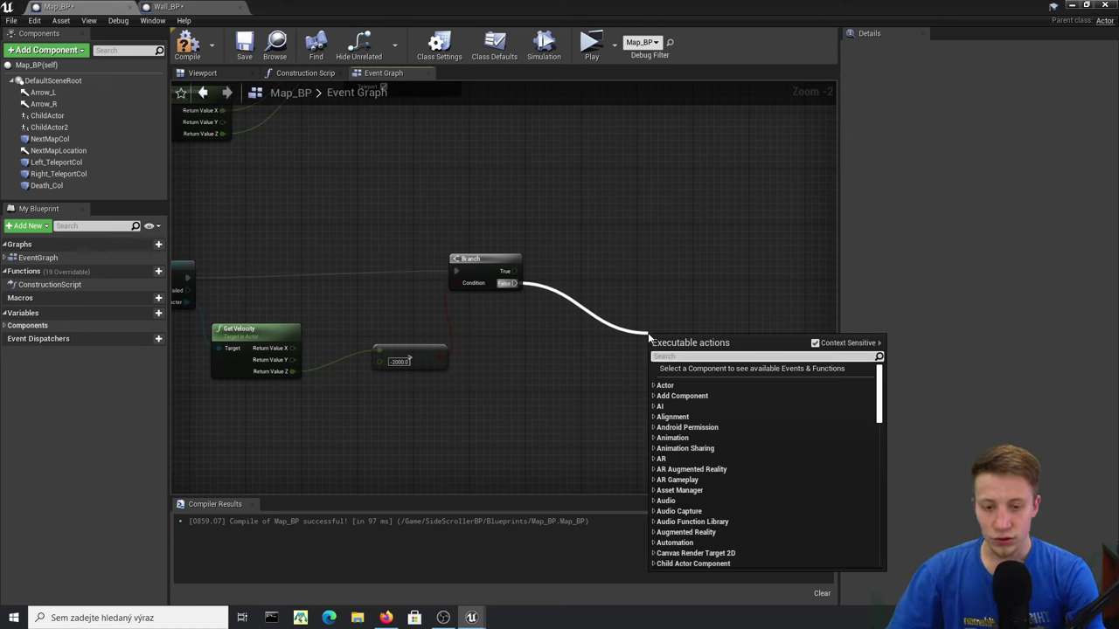
pyautogui.write('for')
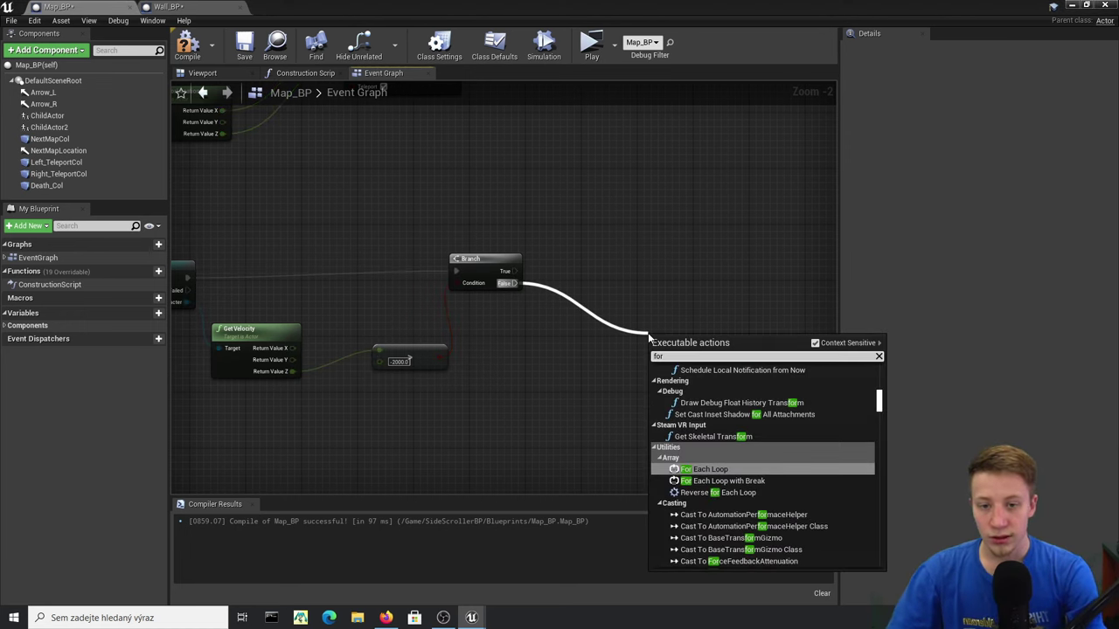
pyautogui.press('Return')
pyautogui.press('Delete')
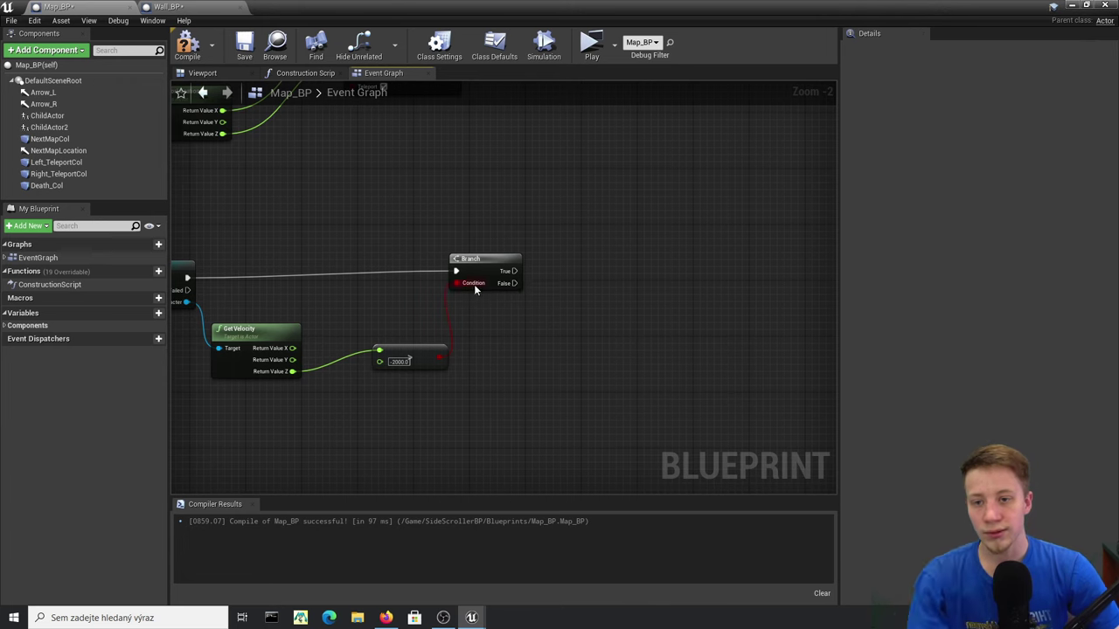
# - Add a For Loop node from the Branch's False output, with First Index 0 and Last Index 9, and place it near the Branch
pyautogui.moveTo(514, 283); pyautogui.dragTo(618, 308)
pyautogui.write('for loop')
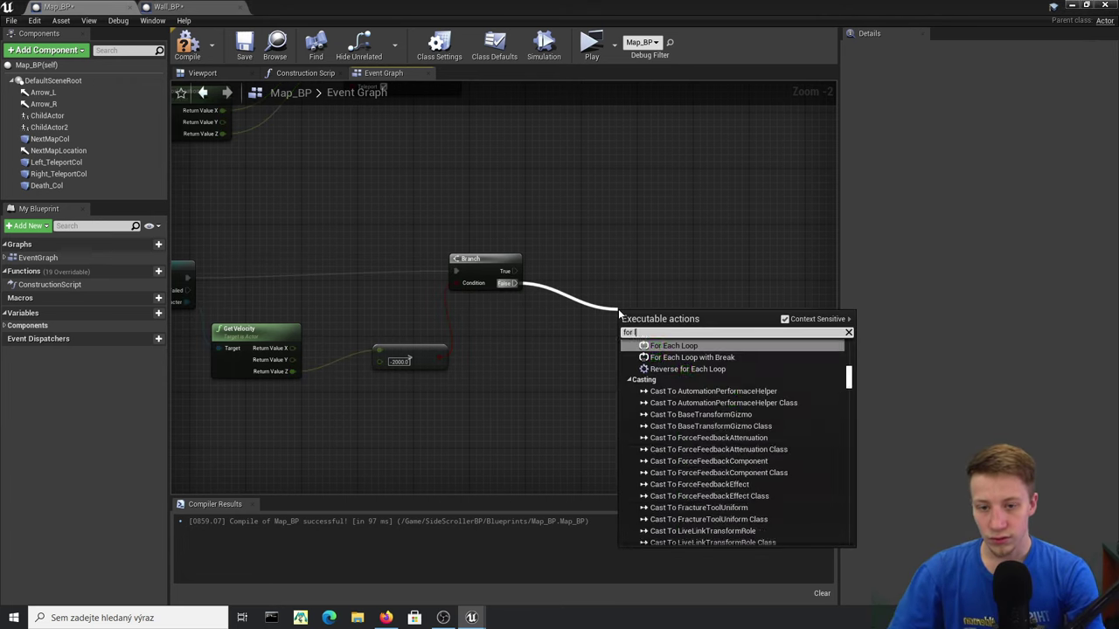
pyautogui.press('Down')
pyautogui.press('Down')
pyautogui.press('Down')
pyautogui.press('Down')
pyautogui.press('Down')
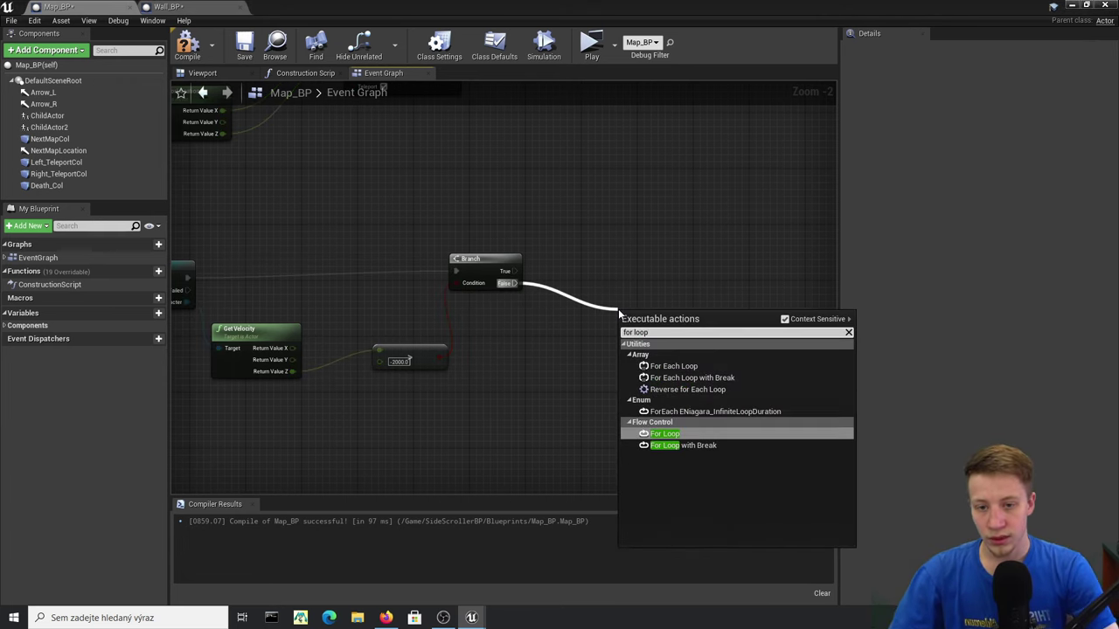
pyautogui.press('Return')
pyautogui.scroll(2, 655, 332)
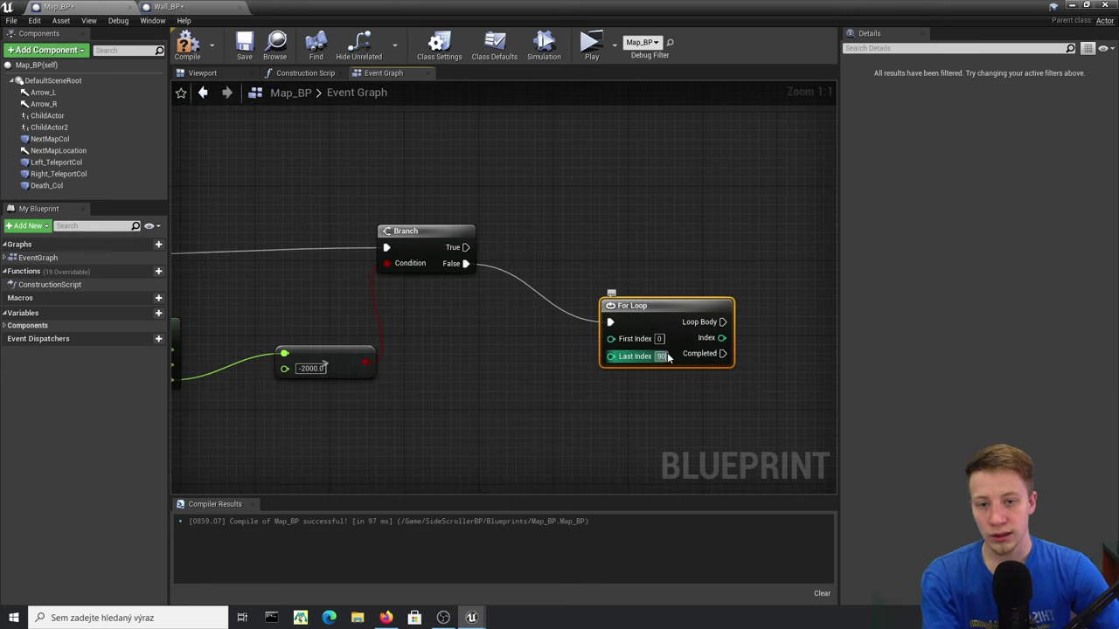
pyautogui.moveTo(656, 323); pyautogui.dragTo(609, 285)
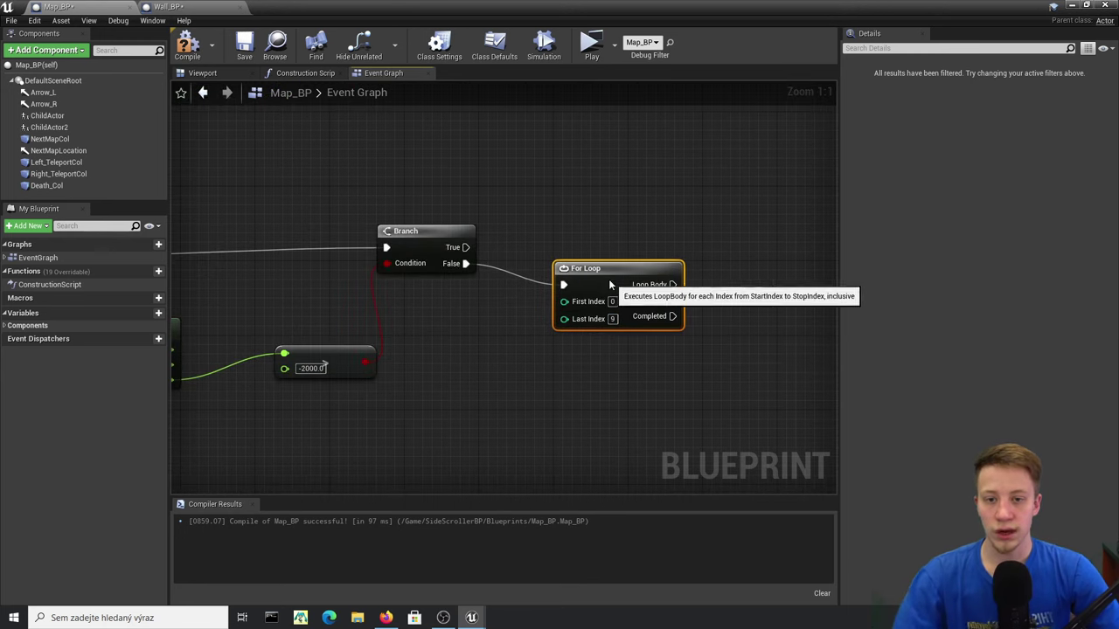
# - Add a Print String node with the text Death to the For Loop's Loop Body output
pyautogui.click(700, 293)
pyautogui.moveTo(731, 290); pyautogui.dragTo(730, 288)
pyautogui.write('print')
pyautogui.press('Return')
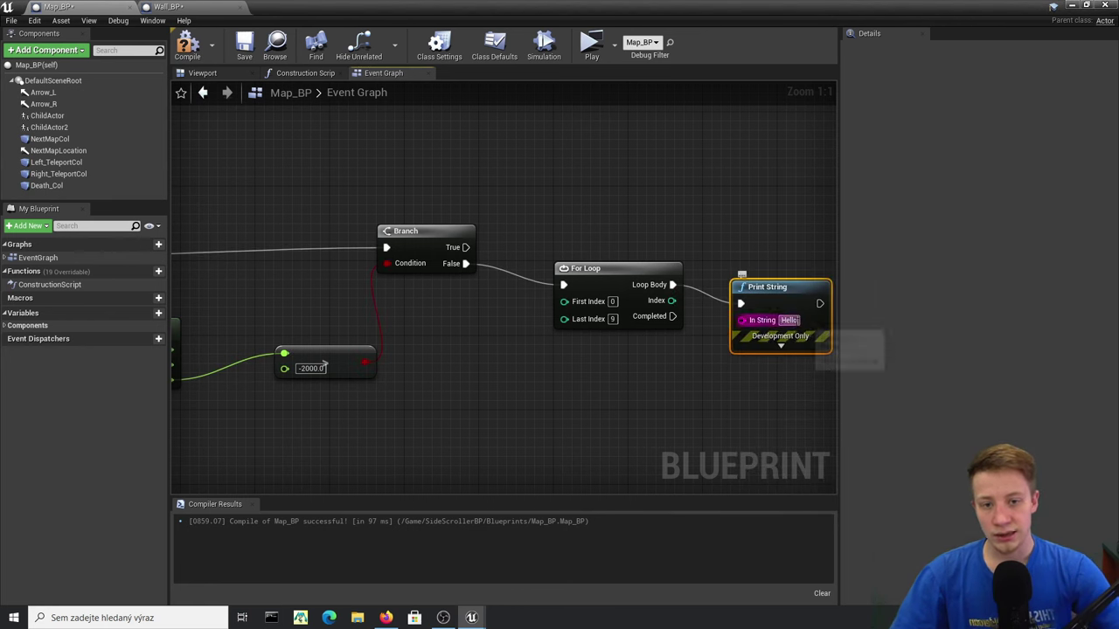
# - Switch to the level editor and play the game, jumping between platforms and falling to test the death detection
pyautogui.hotkey('alt', 'Tab')
pyautogui.click(642, 48)
pyautogui.click(643, 48)
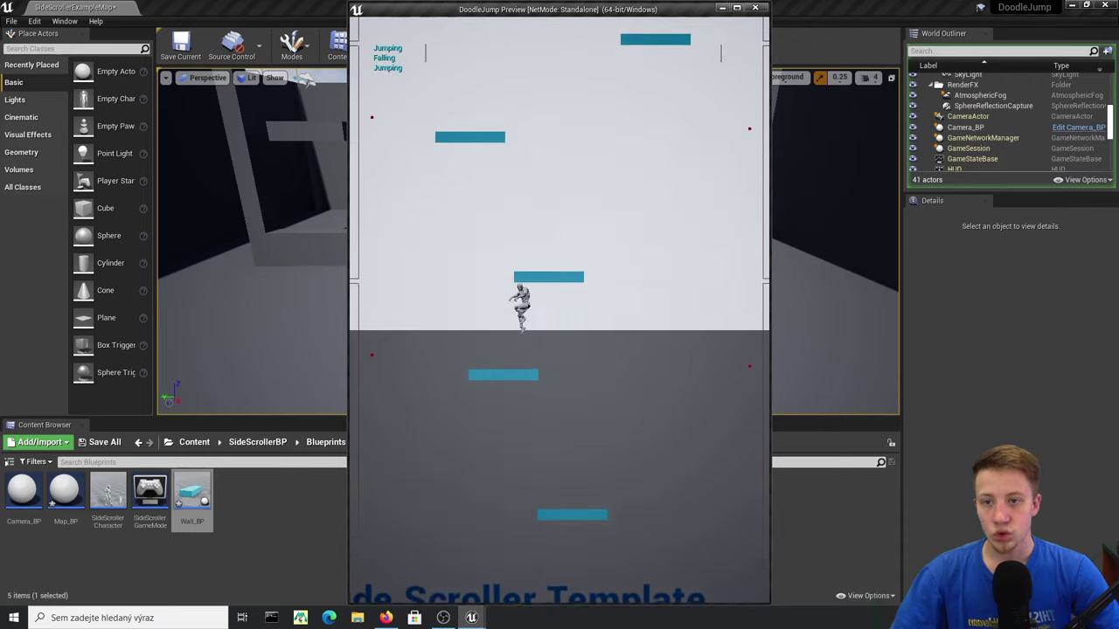
pyautogui.press('a')
pyautogui.press('d')
pyautogui.press('d')
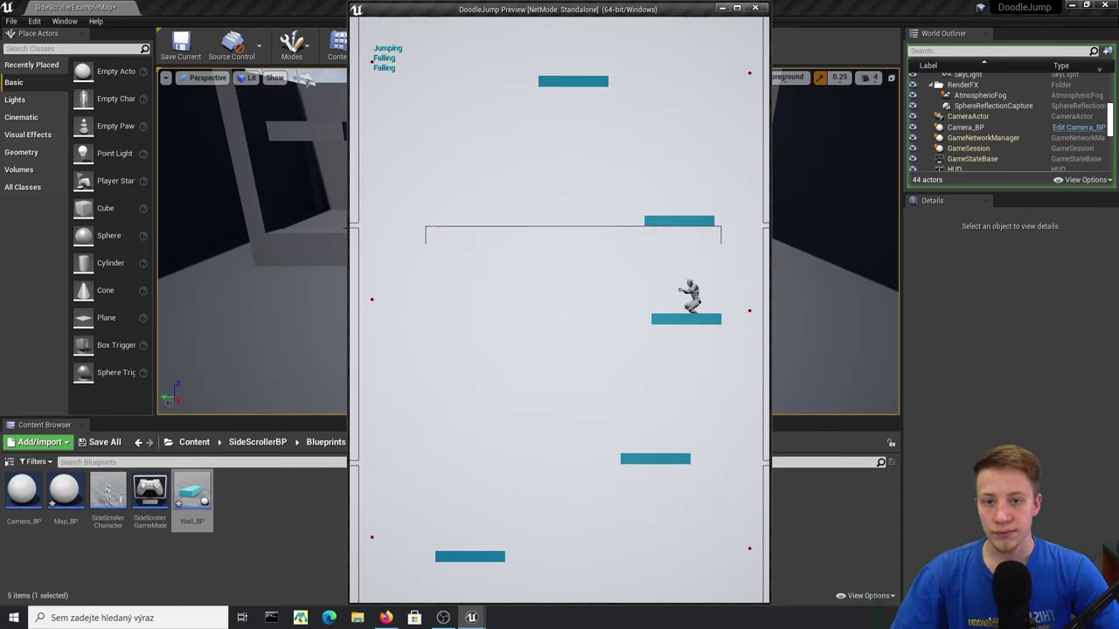
pyautogui.press('a')
pyautogui.press('a')
pyautogui.press('d')
pyautogui.press('a')
pyautogui.press('a')
pyautogui.press('d')
pyautogui.press('d')
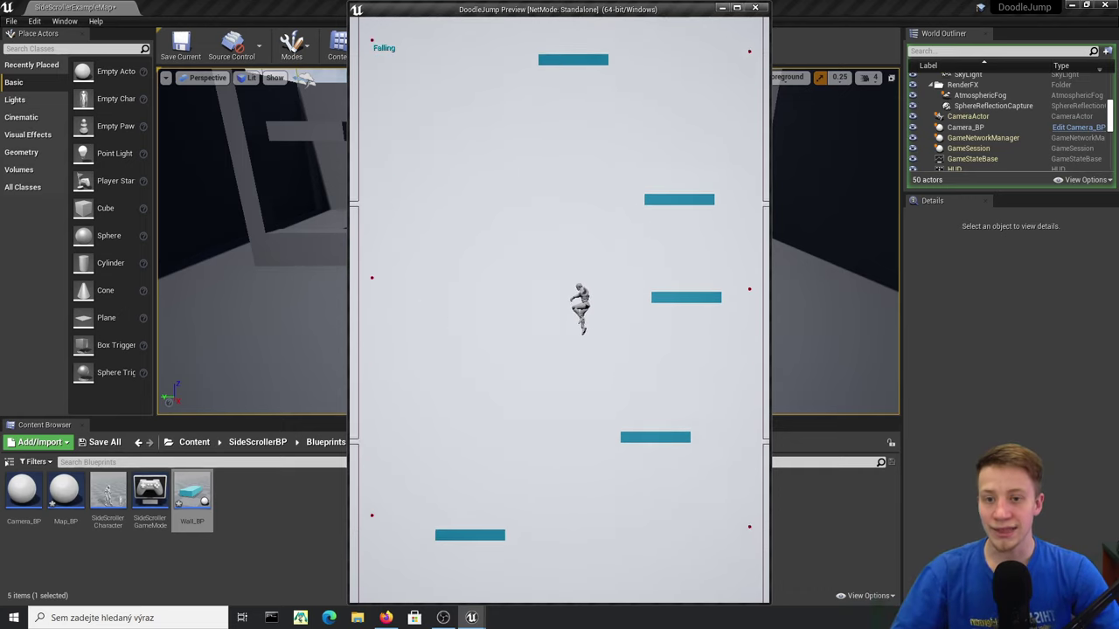
pyautogui.press('a')
pyautogui.press('d')
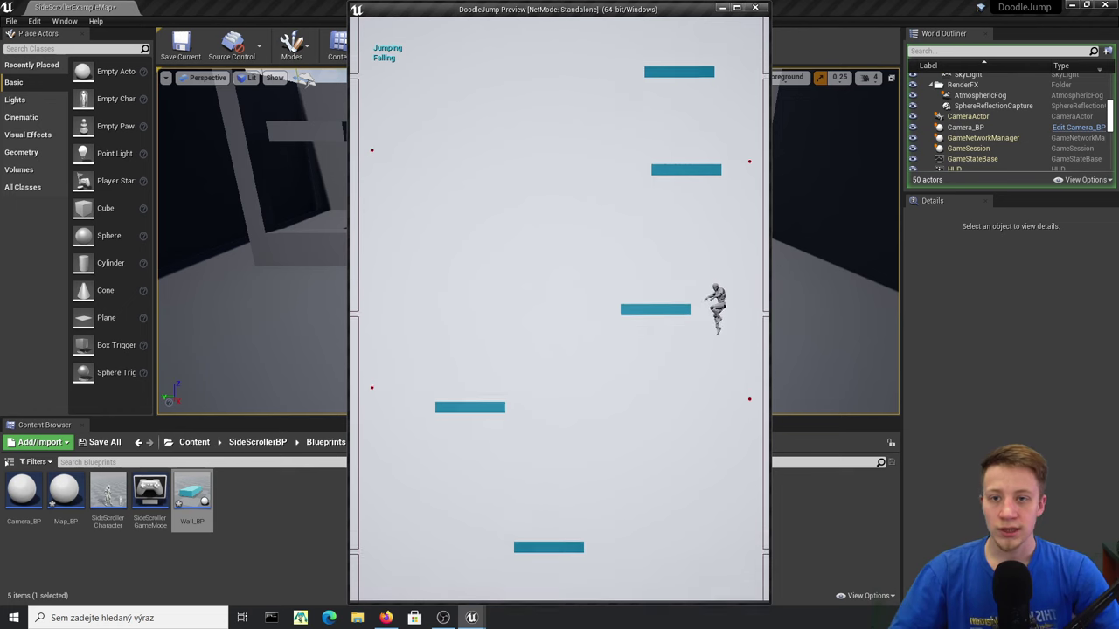
pyautogui.press('a')
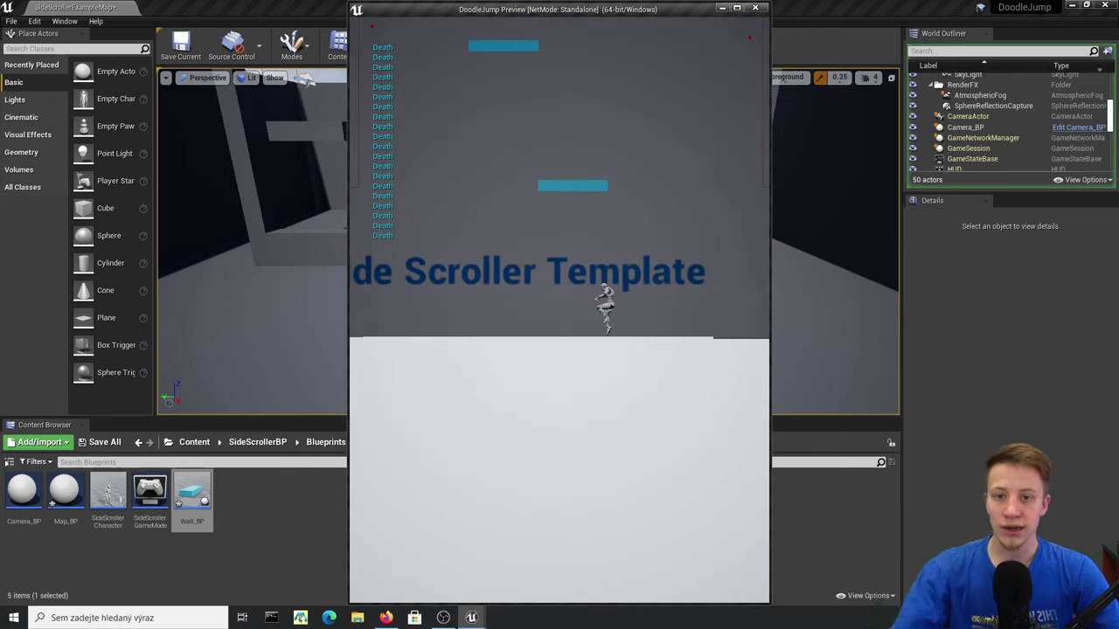
pyautogui.press('Escape')
pyautogui.moveTo(561, 272); pyautogui.dragTo(586, 232, button='right')
pyautogui.moveTo(523, 336); pyautogui.dragTo(490, 271, button='right')
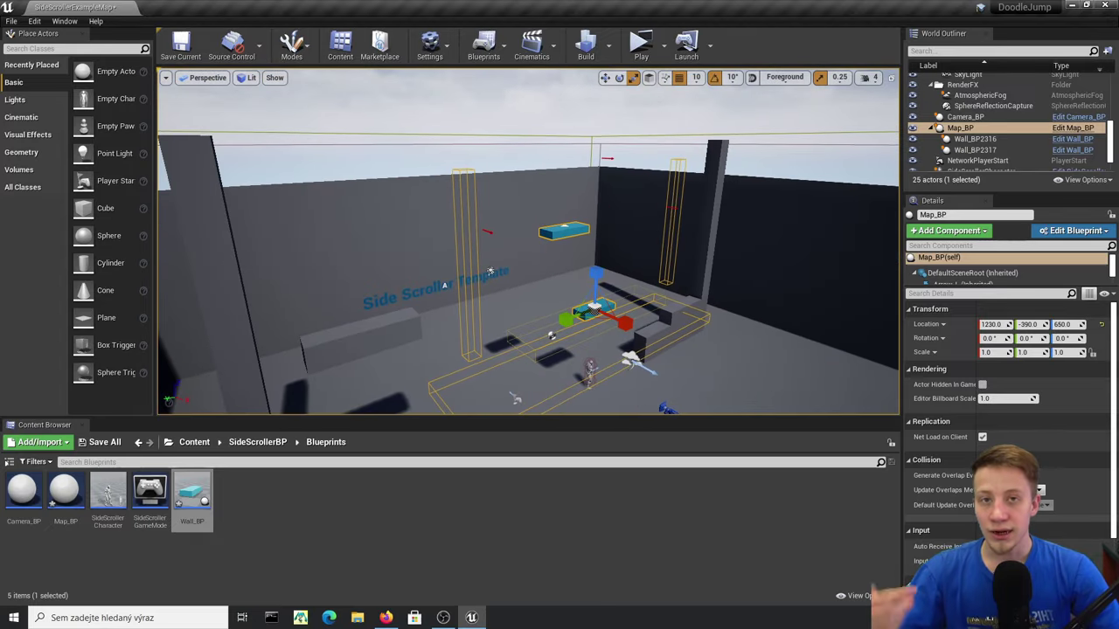
pyautogui.doubleClick(194, 500)
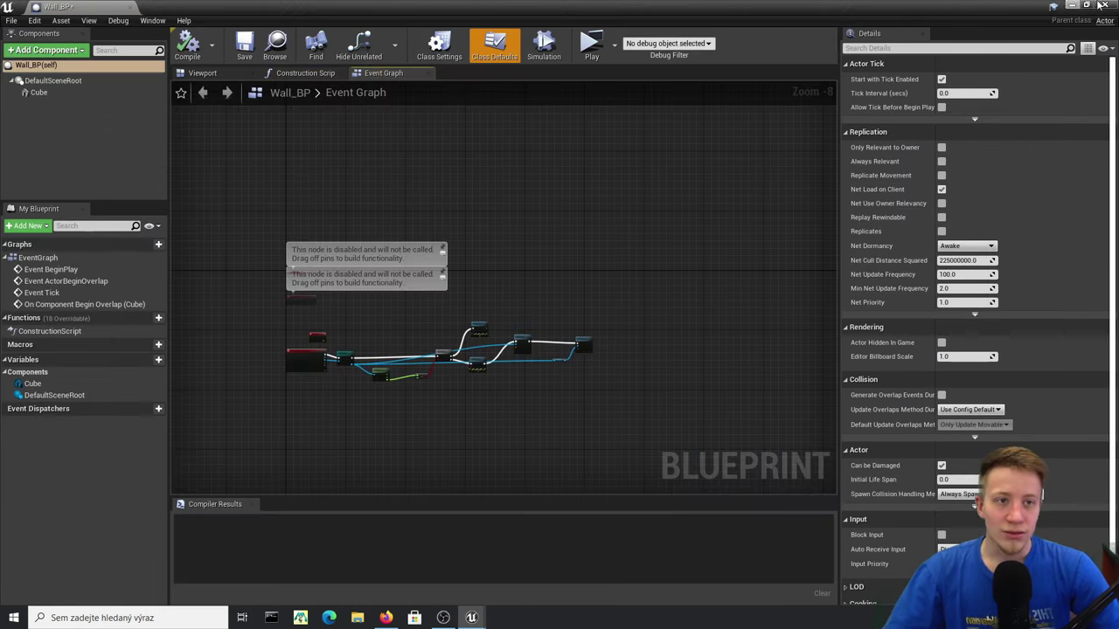
pyautogui.click(1102, 6)
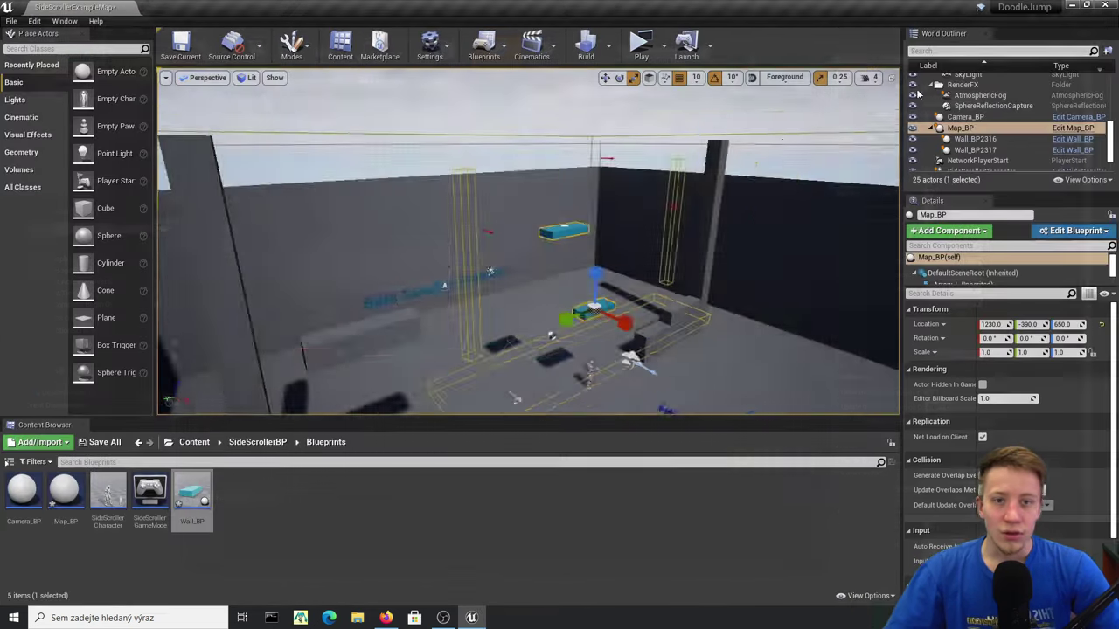
# - Duplicate the Map_BP blueprint as Map_2_BP and open the copy for editing
pyautogui.press('d')
pyautogui.moveTo(664, 236); pyautogui.dragTo(559, 245, button='right')
pyautogui.scroll(-4, 863, 226)
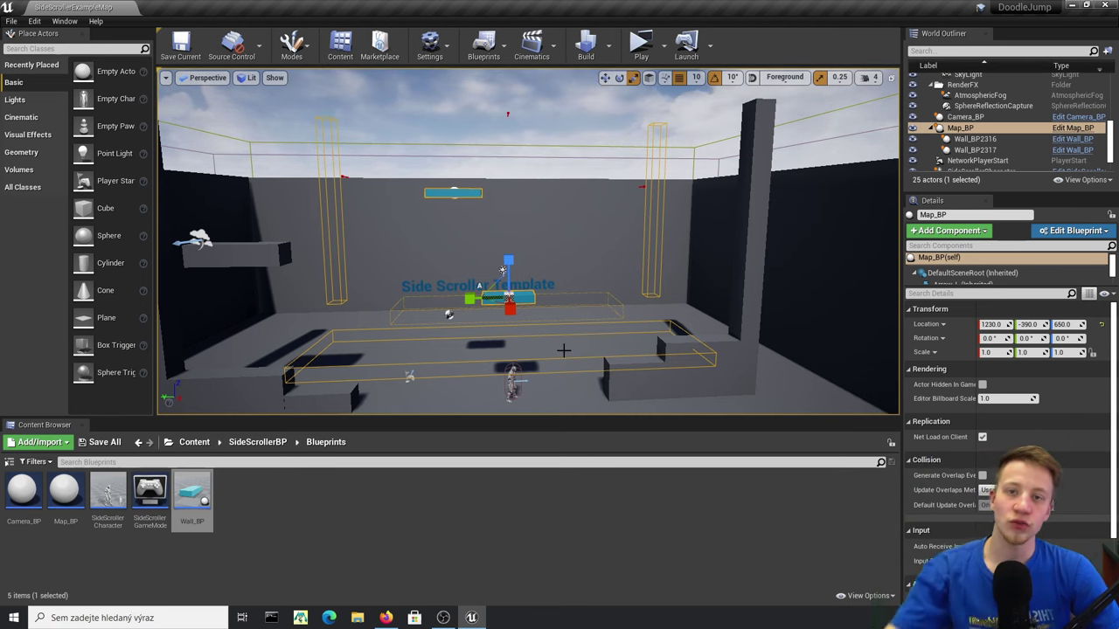
pyautogui.moveTo(601, 284)
pyautogui.mouseDown(button='right')
pyautogui.moveTo(599, 329)
pyautogui.moveTo(599, 298)
pyautogui.mouseUp(button='right')
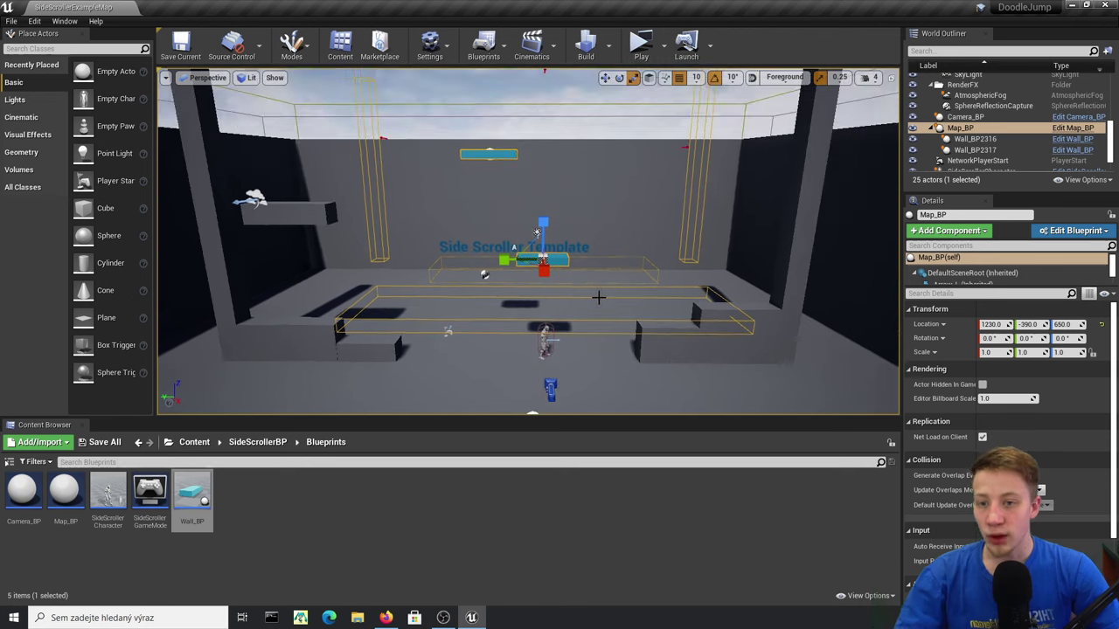
pyautogui.rightClick(68, 507)
pyautogui.click(129, 278)
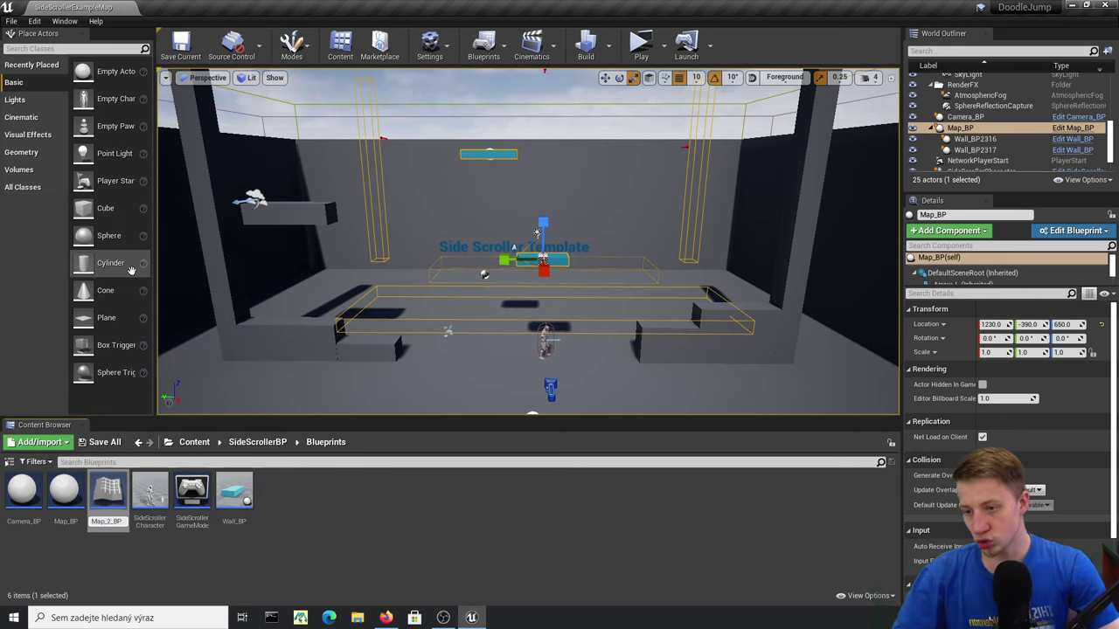
pyautogui.press('Return')
pyautogui.press('Return')
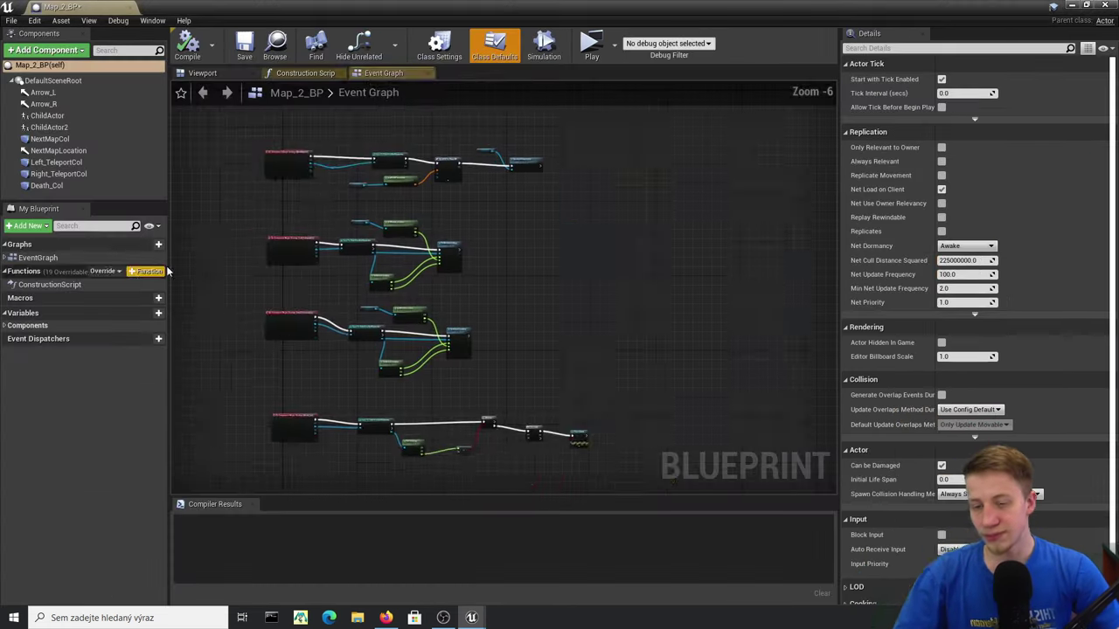
# - Reposition both Wall_BP child platforms in Map_2_BP, the upper one toward the left and the lower one raised toward the right, then compile and close the blueprint
pyautogui.moveTo(293, 137); pyautogui.dragTo(271, 208, button='right')
pyautogui.click(215, 74)
pyautogui.click(199, 51)
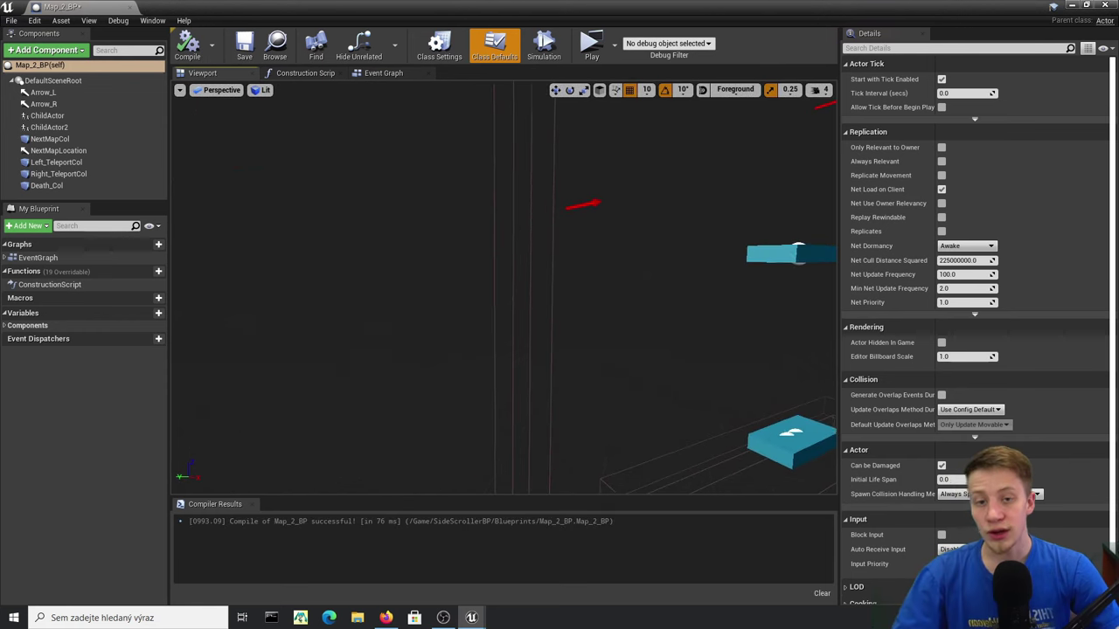
pyautogui.moveTo(498, 292); pyautogui.dragTo(647, 314, button='right')
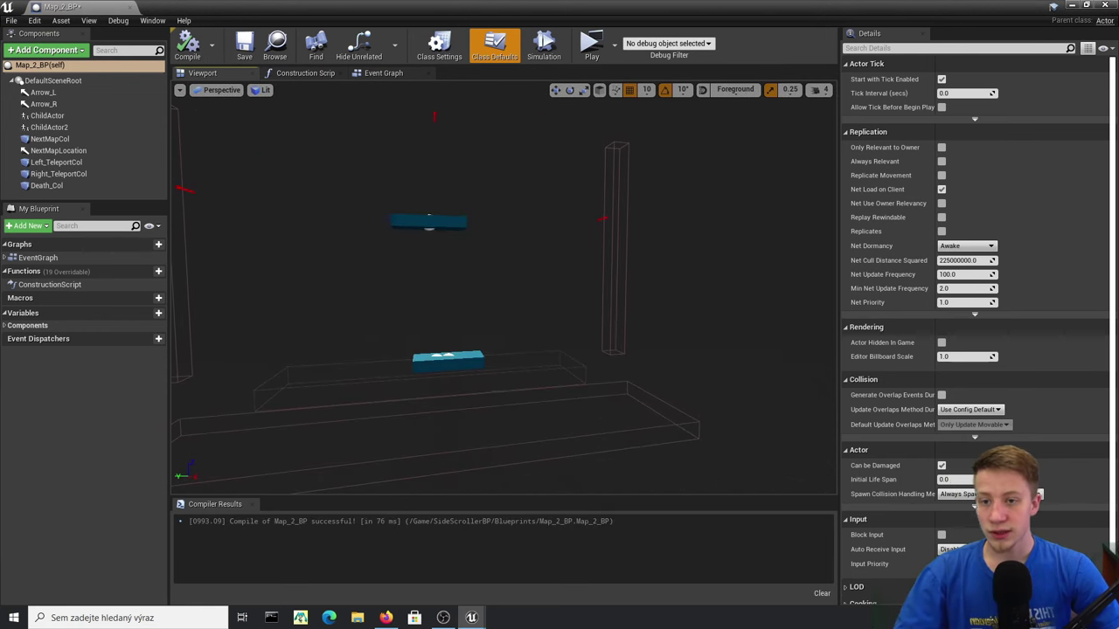
pyautogui.click(442, 217)
pyautogui.moveTo(445, 266); pyautogui.dragTo(542, 176)
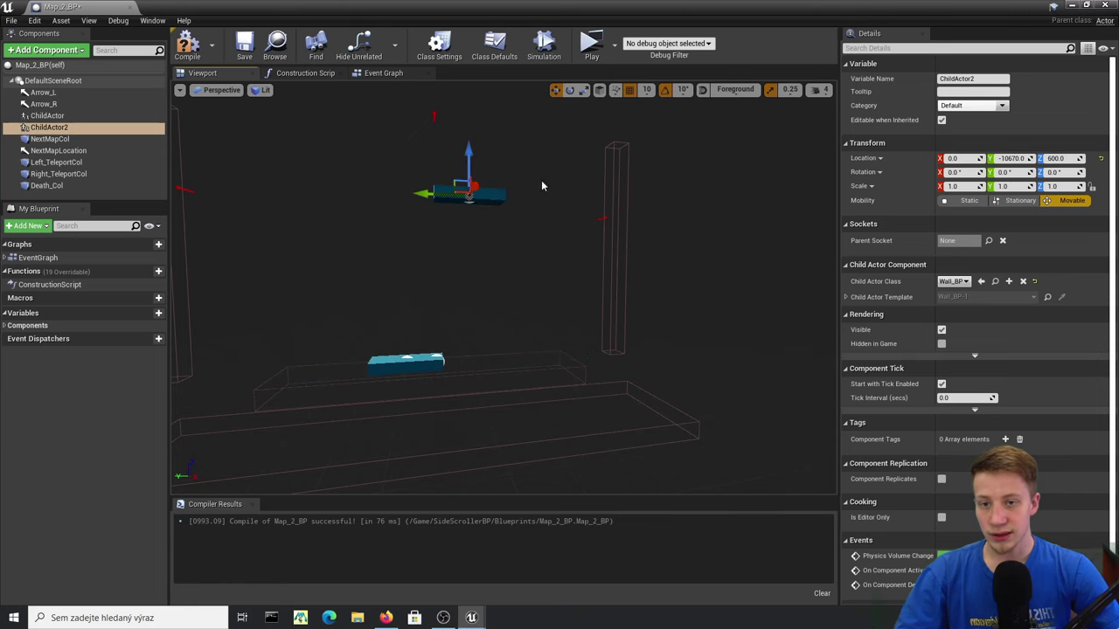
pyautogui.click(405, 363)
pyautogui.moveTo(402, 322); pyautogui.dragTo(400, 274)
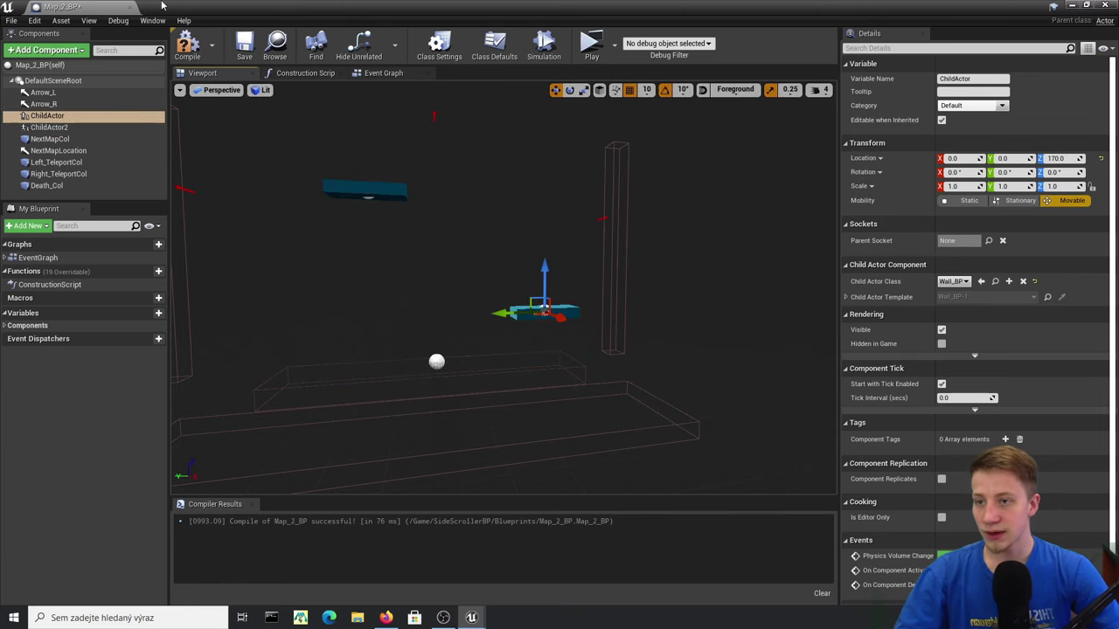
pyautogui.click(187, 40)
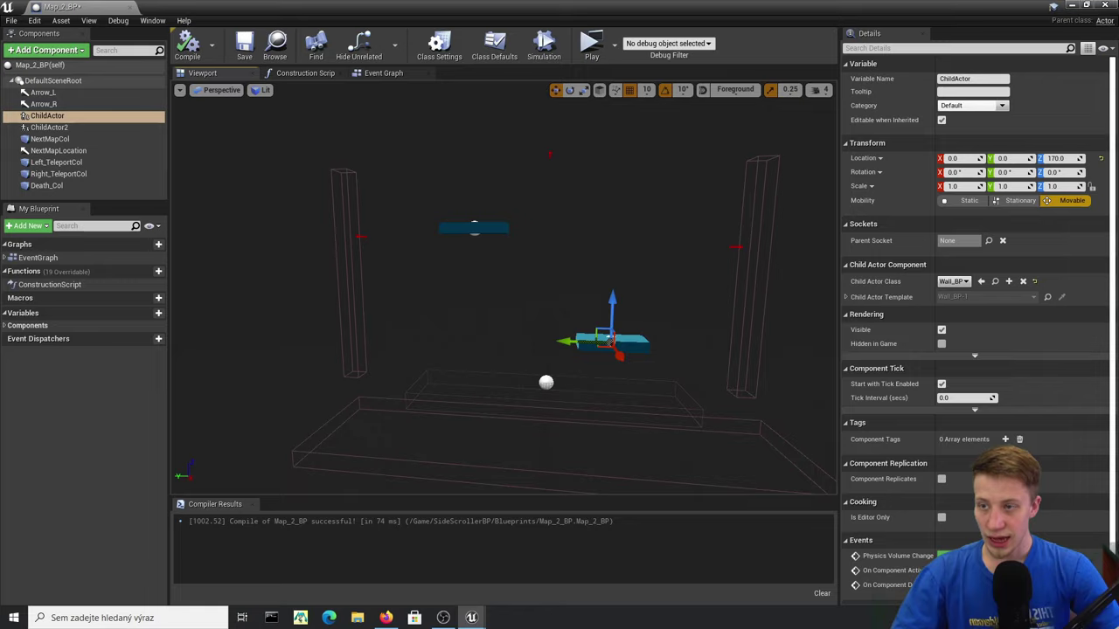
pyautogui.click(1106, 5)
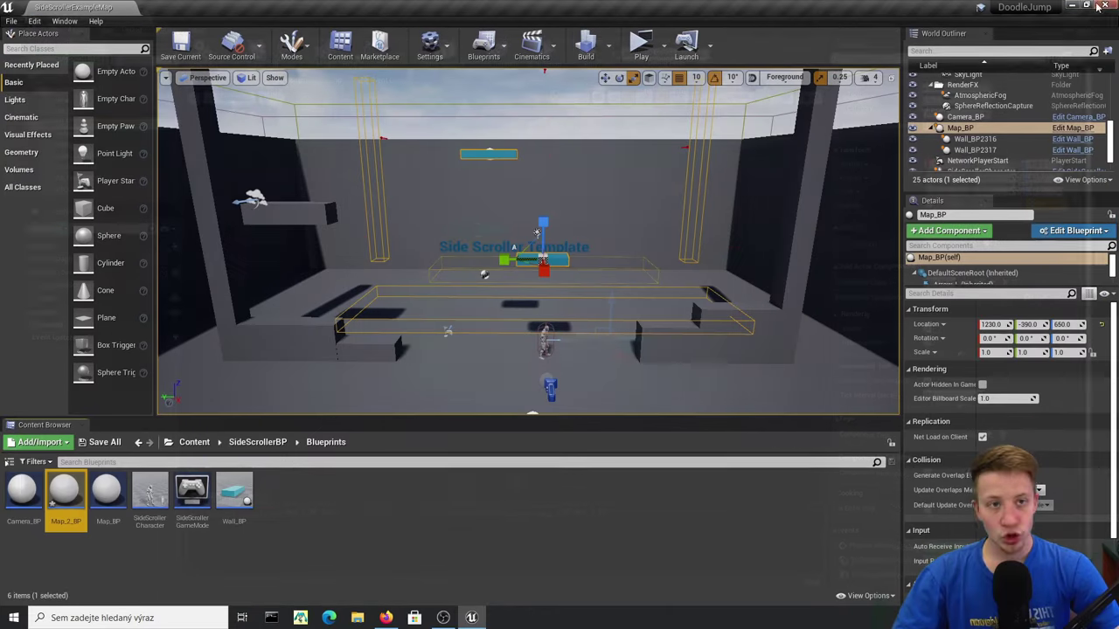
# - Duplicate the Wall_BP blueprint as Wall_2_BP and open the copy for editing
pyautogui.rightClick(242, 491)
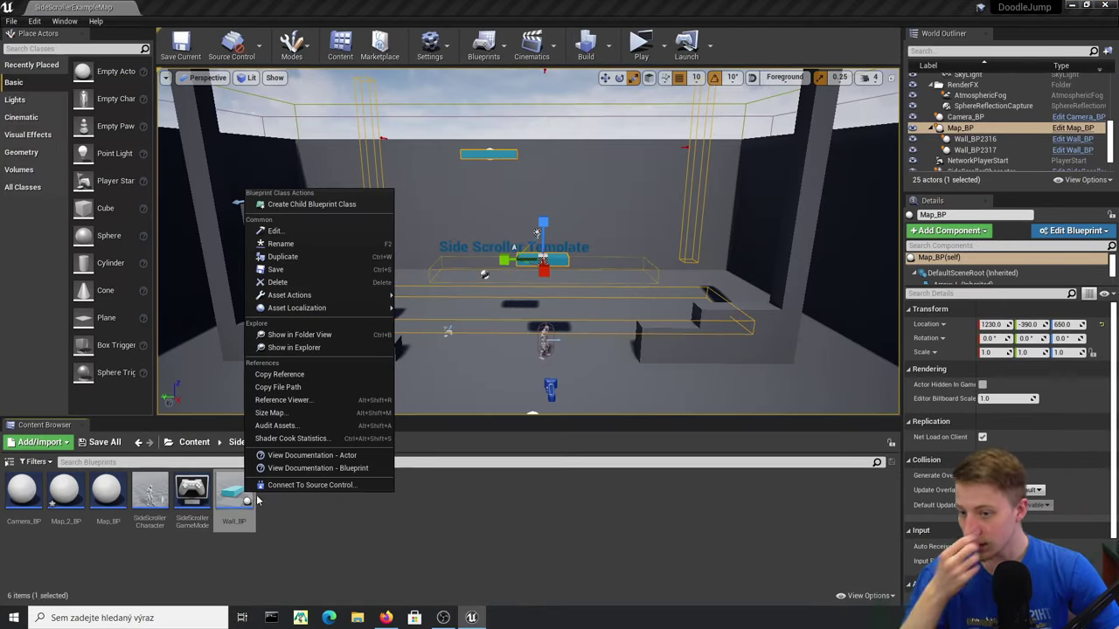
pyautogui.click(325, 263)
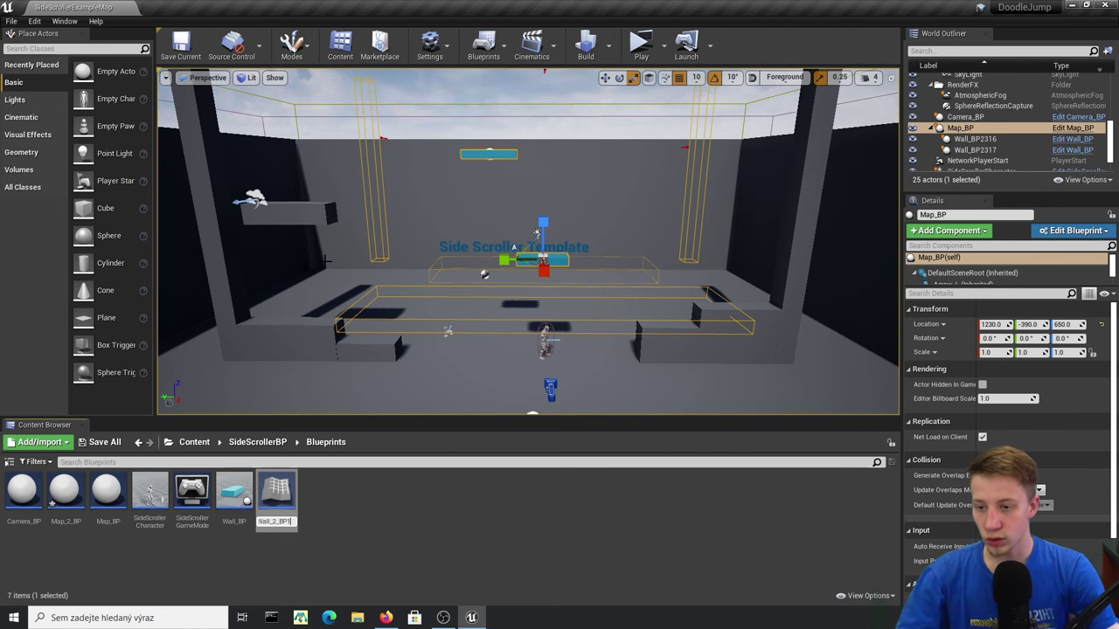
pyautogui.write('Wall_2_BP')
pyautogui.press('Return')
pyautogui.press('Return')
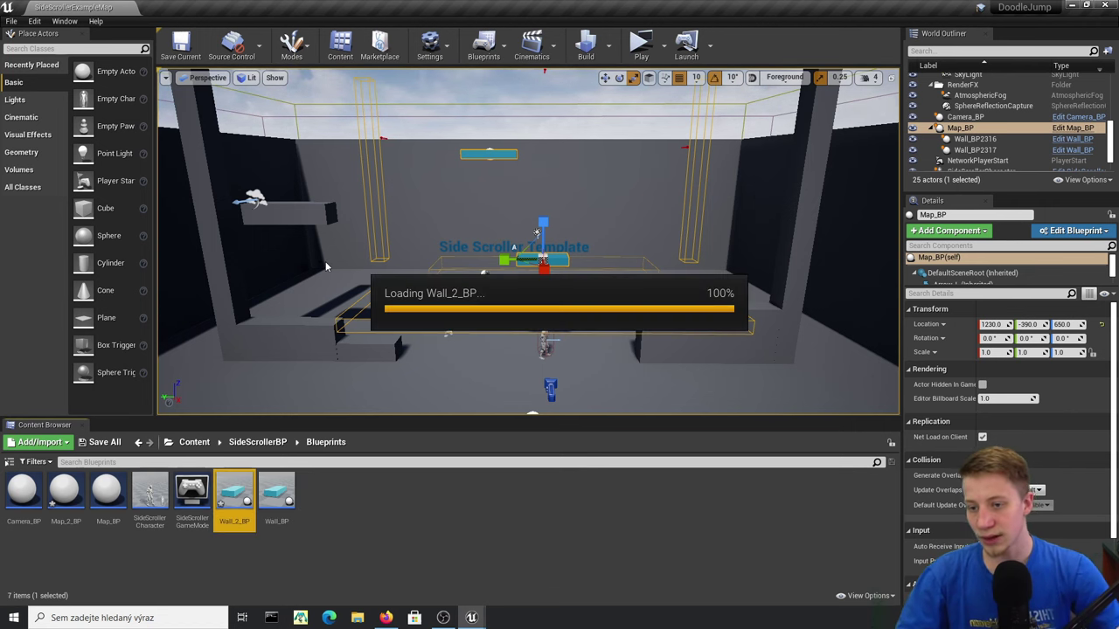
# - Assign the Red_Mat material to the Cube component of Wall_2_BP and compile the blueprint
pyautogui.click(179, 75)
pyautogui.click(569, 332)
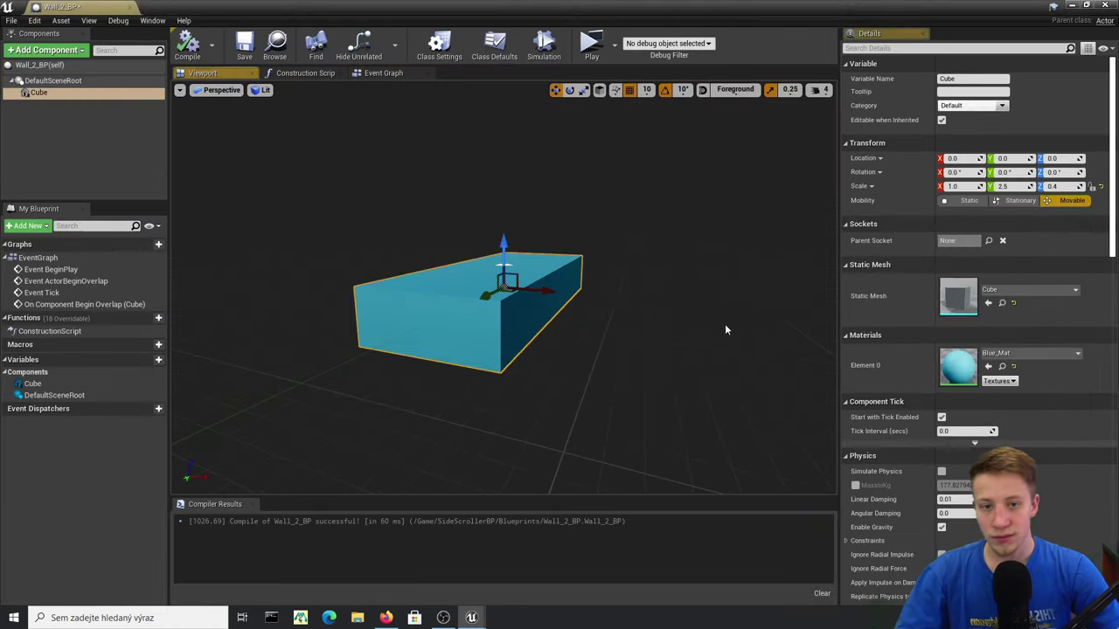
pyautogui.click(1014, 351)
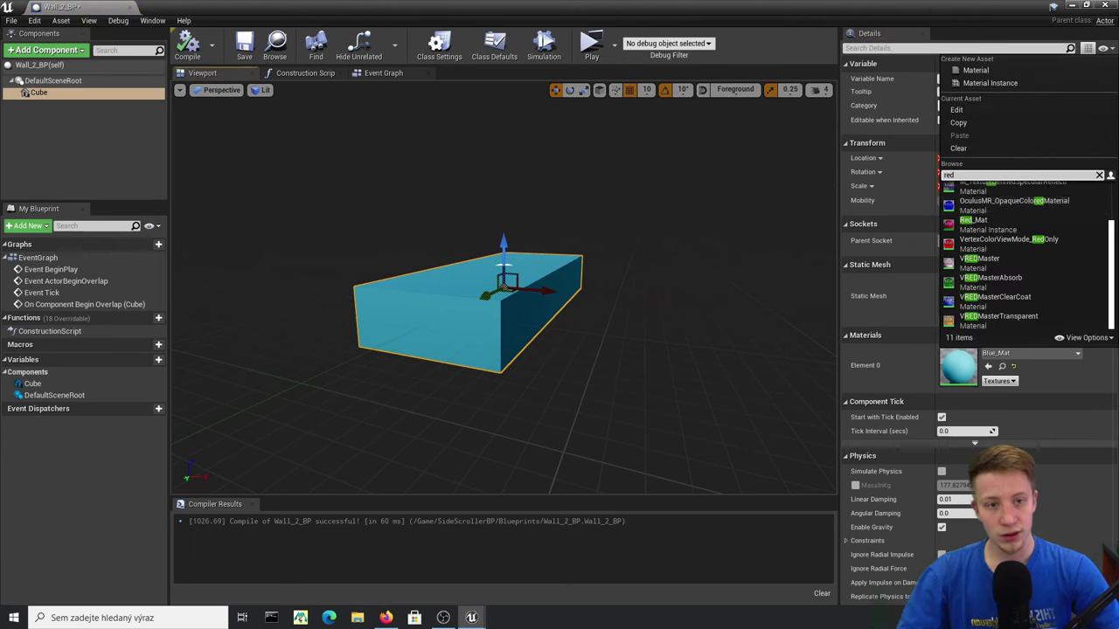
pyautogui.click(977, 229)
pyautogui.click(200, 56)
pyautogui.moveTo(524, 350); pyautogui.dragTo(393, 384, button='right')
pyautogui.moveTo(450, 179); pyautogui.dragTo(453, 166, button='right')
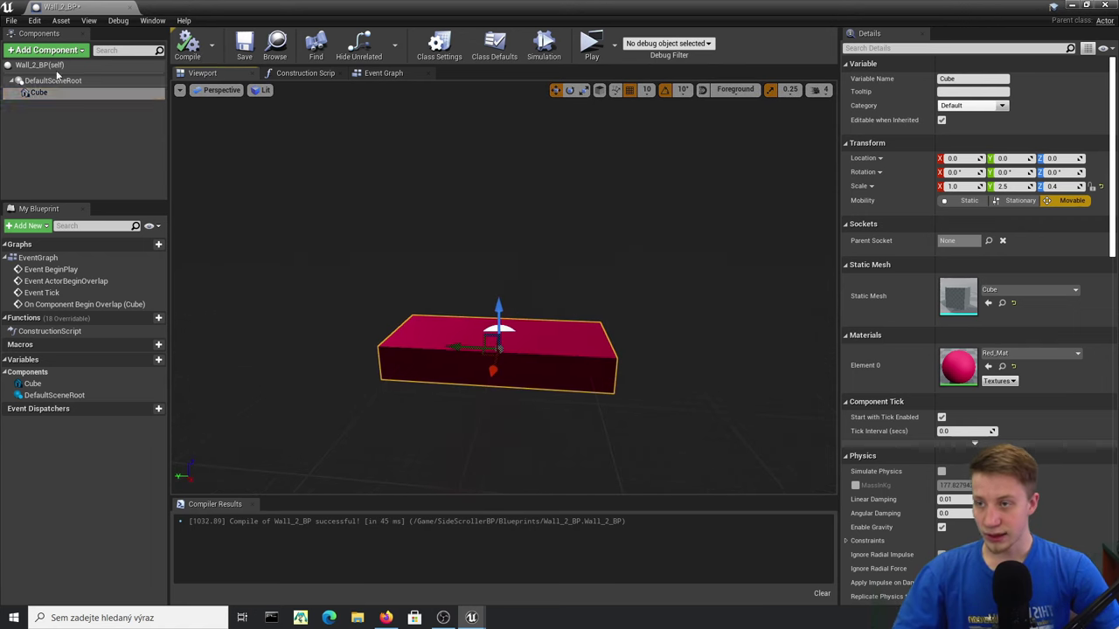
pyautogui.click(45, 49)
pyautogui.scroll(-3, 61, 210)
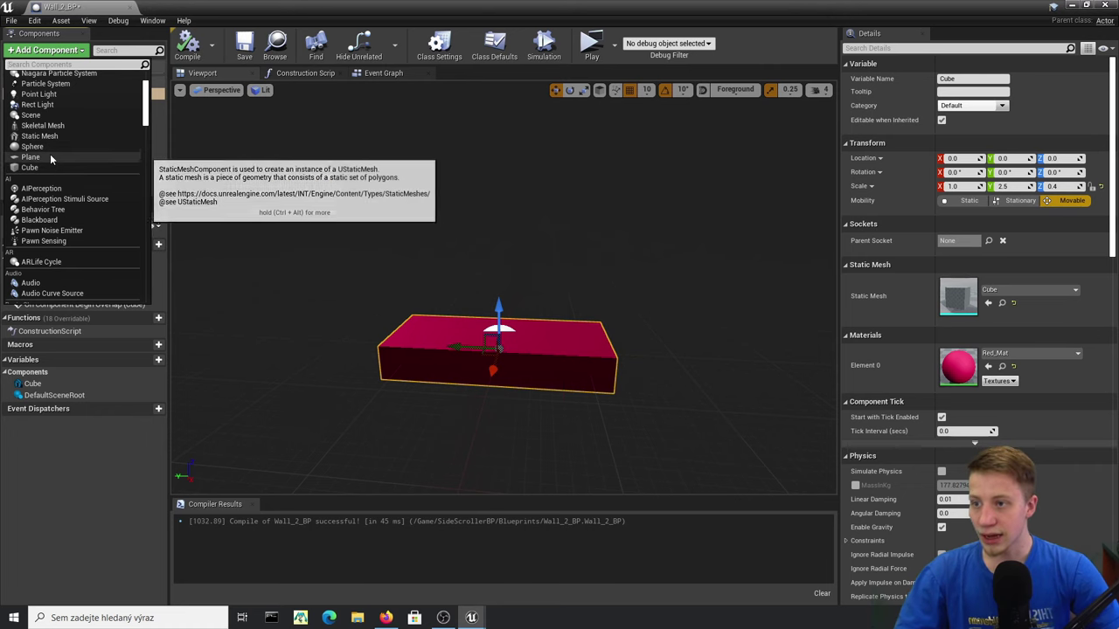
pyautogui.click(48, 157)
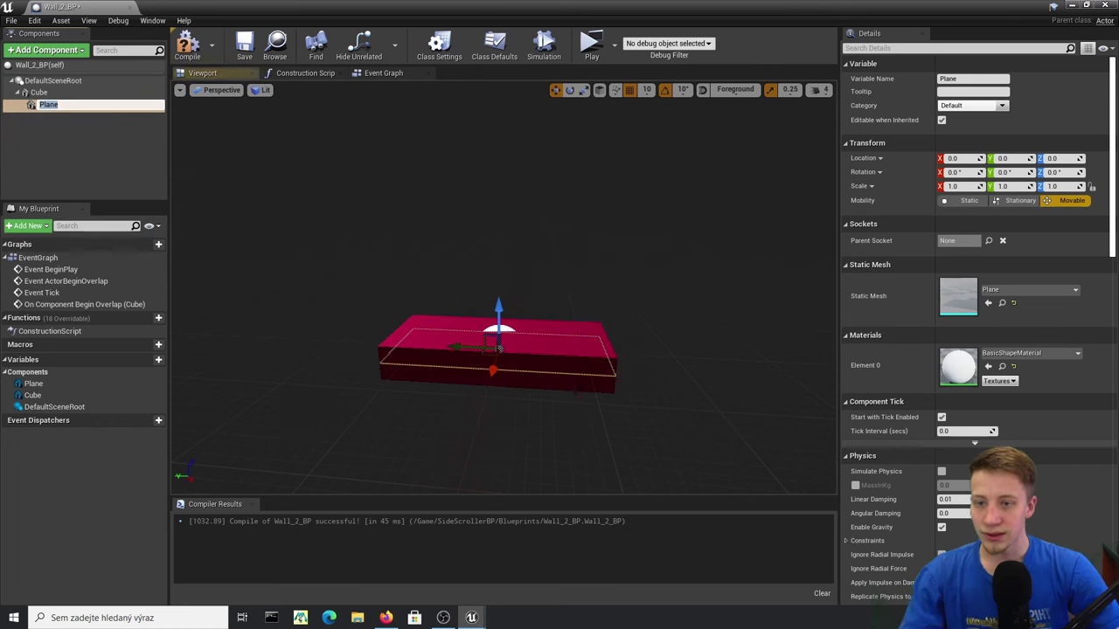
pyautogui.click(44, 125)
pyautogui.click(49, 108)
pyautogui.press('Delete')
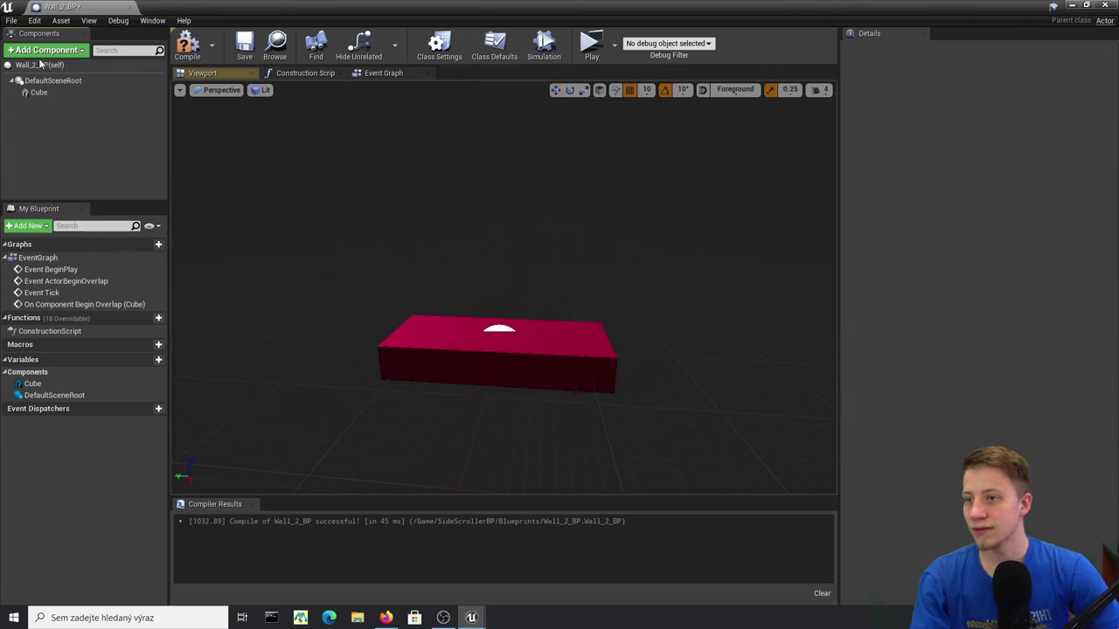
# - Add a Cylinder component on top of the red platform, with location Z 30 and scale Z 0.75
pyautogui.click(46, 52)
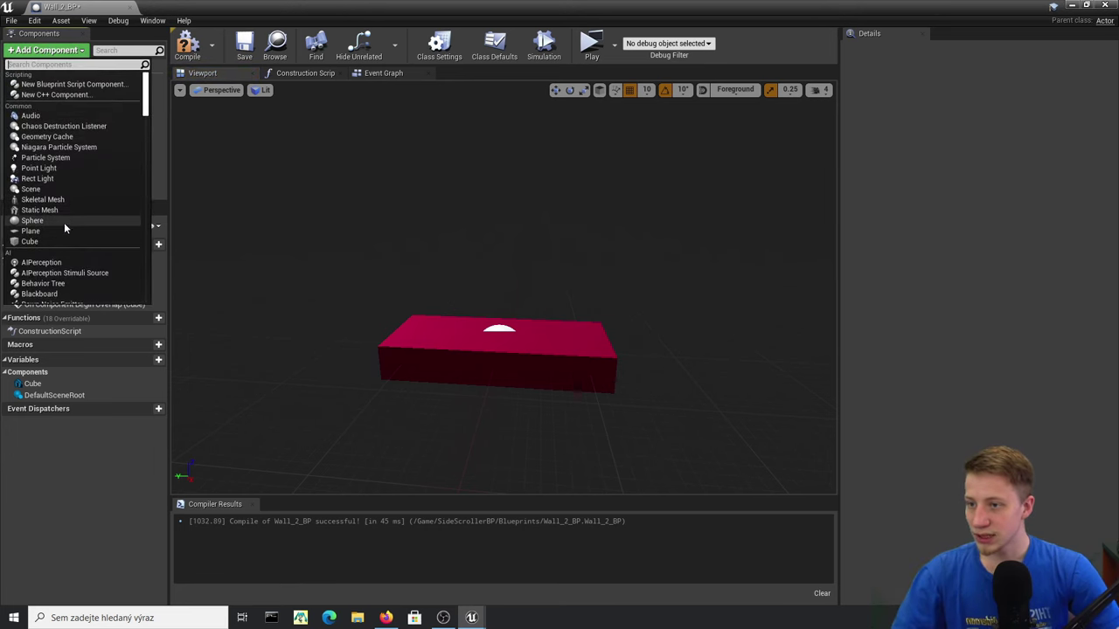
pyautogui.scroll(-6, 65, 226)
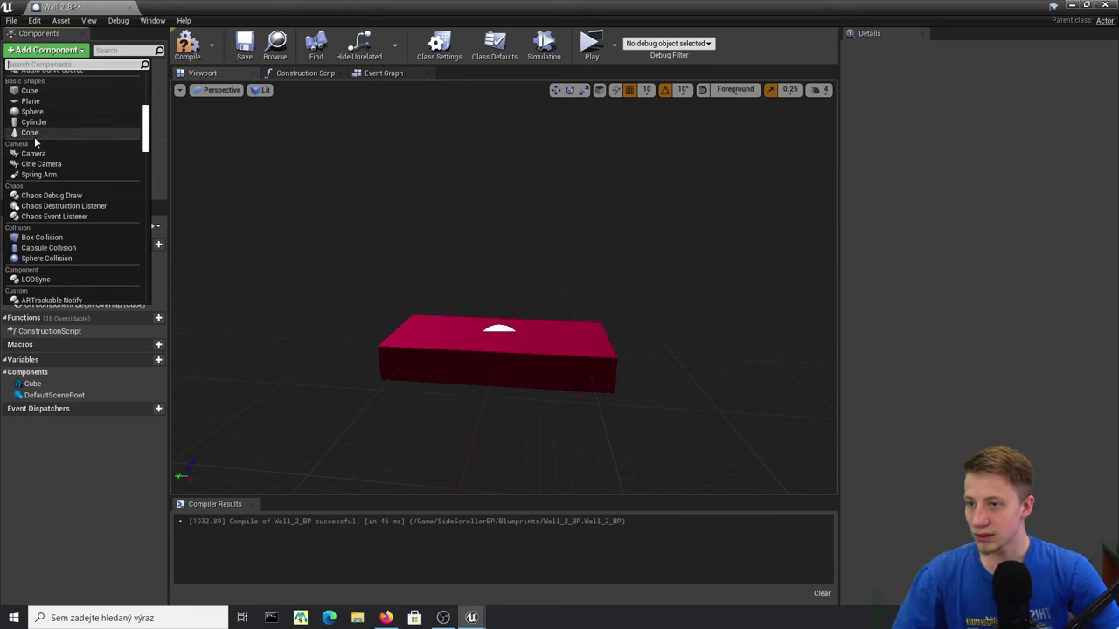
pyautogui.click(47, 122)
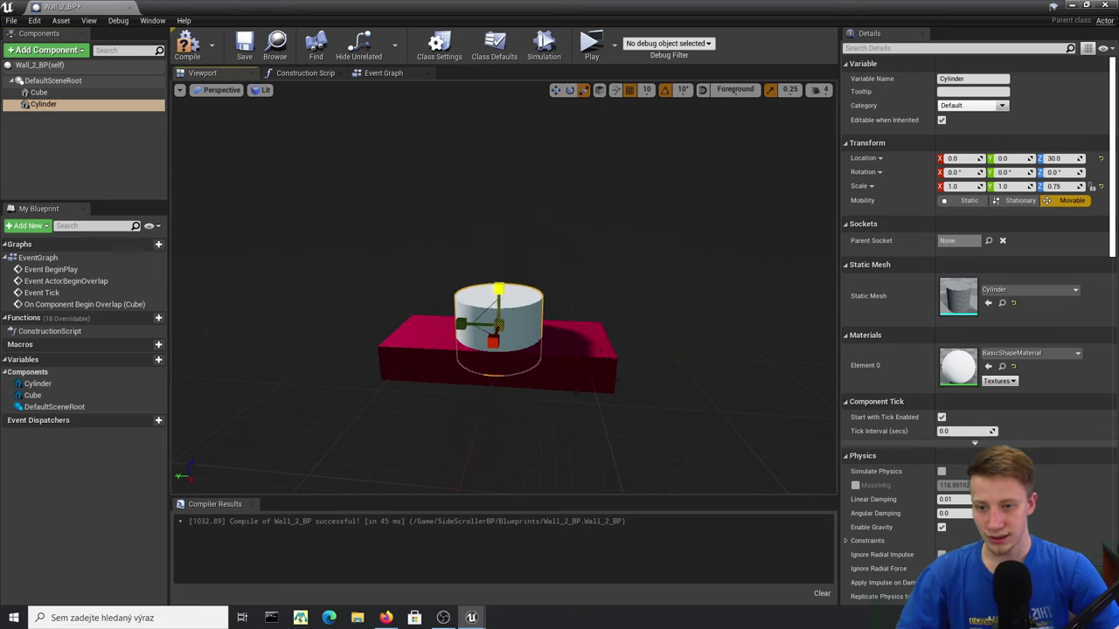
pyautogui.moveTo(499, 290); pyautogui.dragTo(505, 318, button='right')
# - Set the Cylinder component's Collision Presets to NoCollision
pyautogui.scroll(-10, 981, 321)
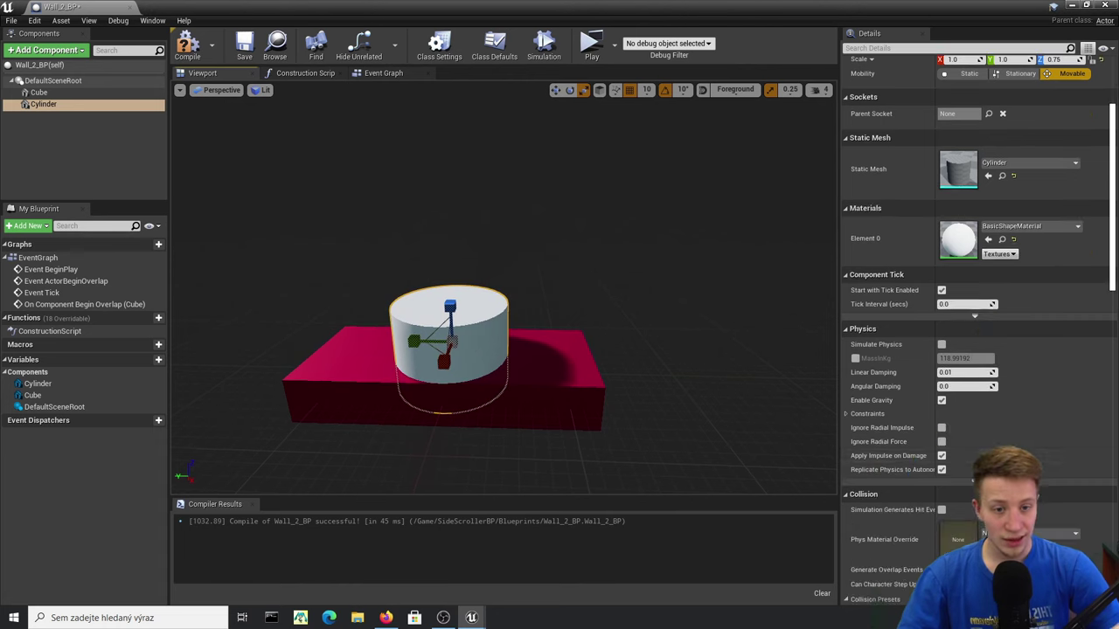
pyautogui.click(970, 314)
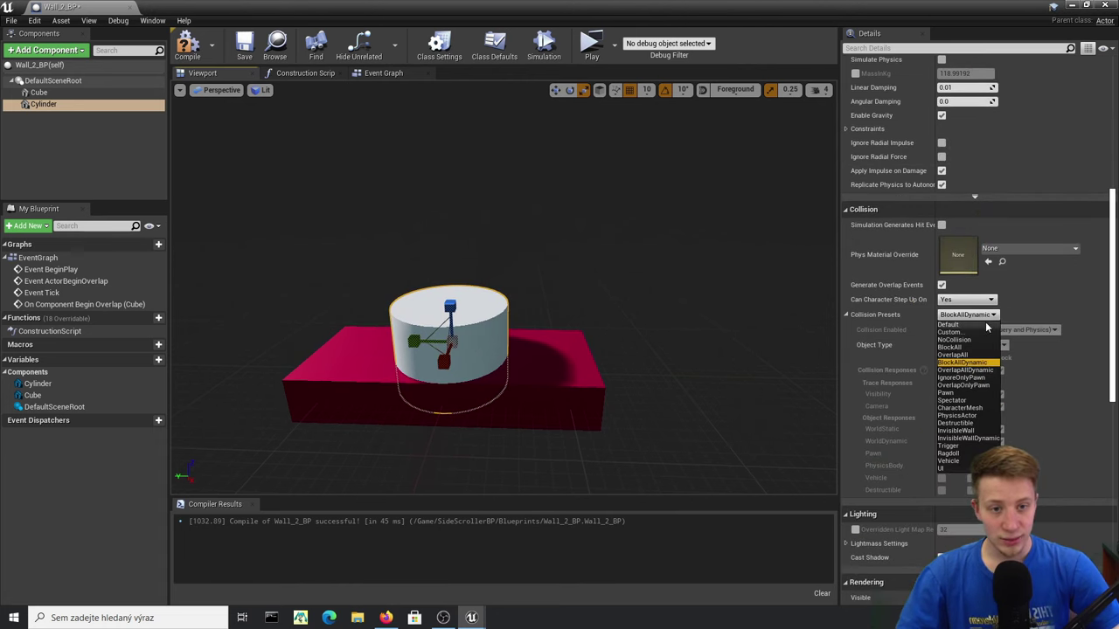
pyautogui.click(962, 339)
pyautogui.scroll(-5, 584, 228)
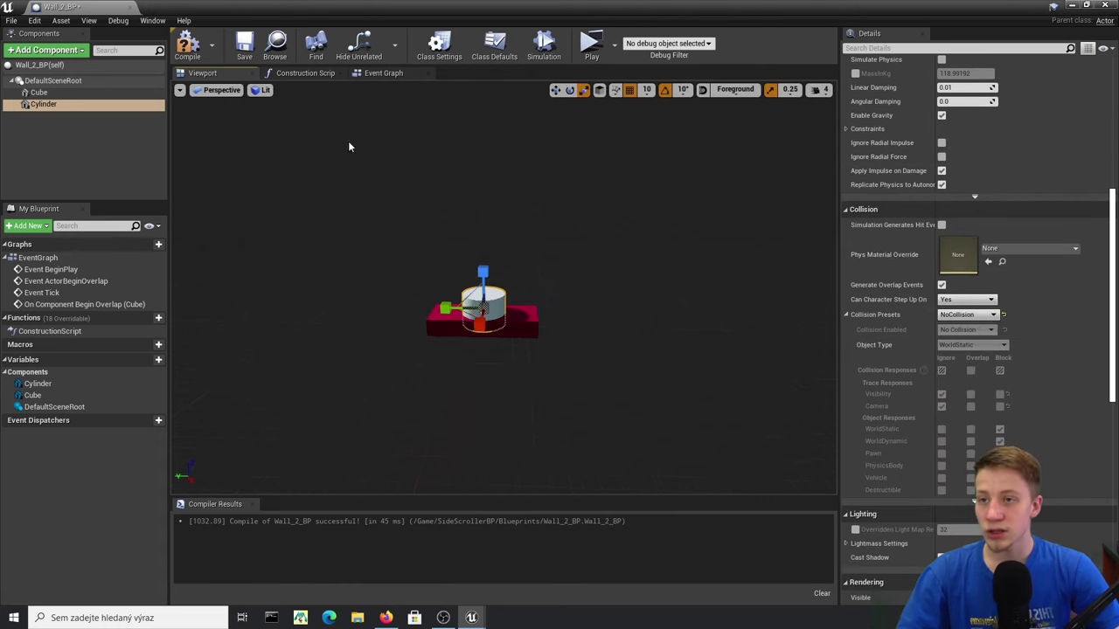
# - Set the Launch Character node's Launch Velocity Z to 3000 in Wall_2_BP's event graph and close the blueprint
pyautogui.click(371, 75)
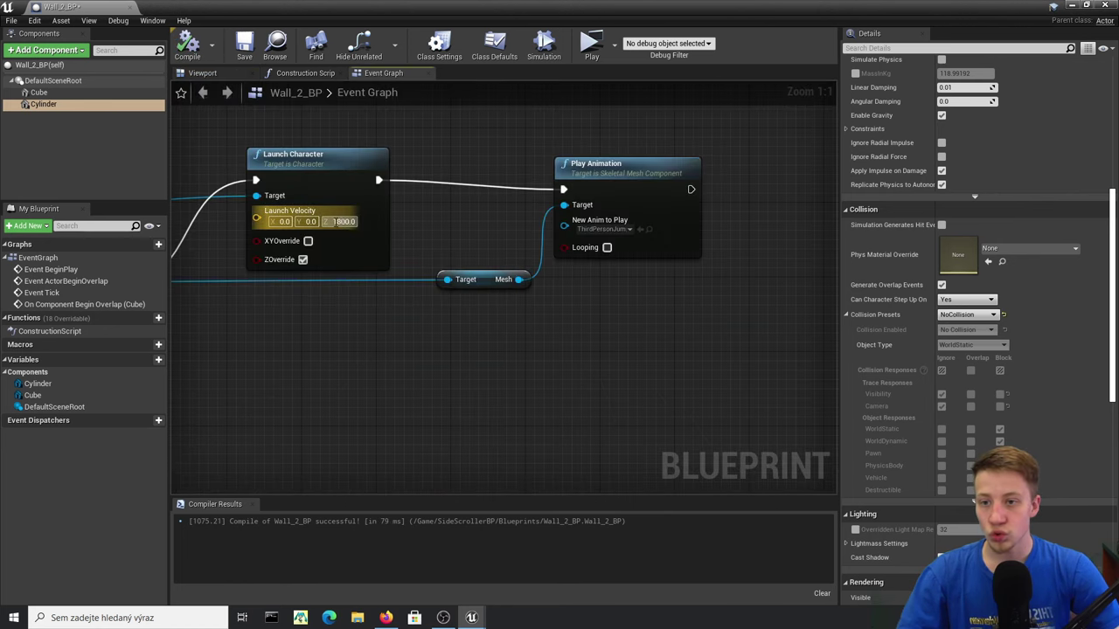
pyautogui.click(342, 223)
pyautogui.press('BackSpace')
pyautogui.press('BackSpace')
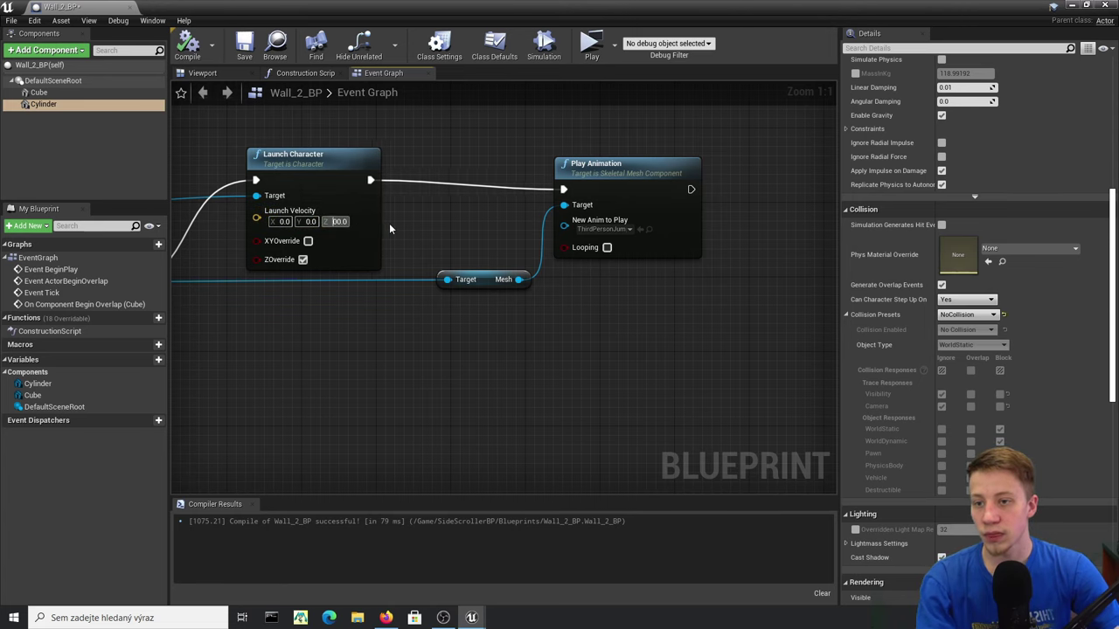
pyautogui.write('0')
pyautogui.press('Return')
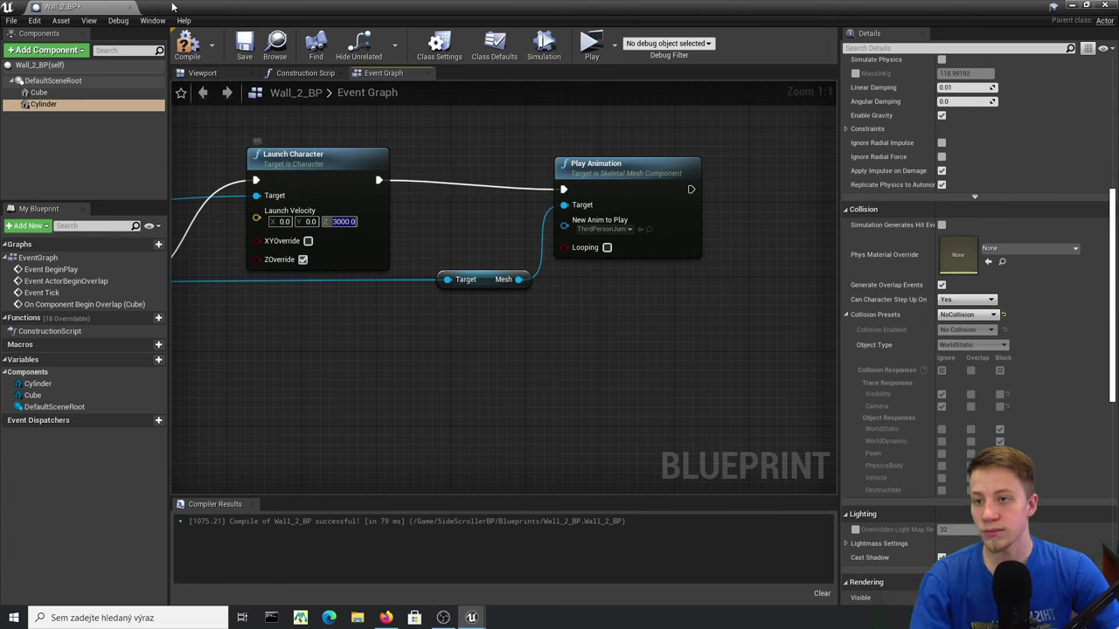
pyautogui.click(1106, 5)
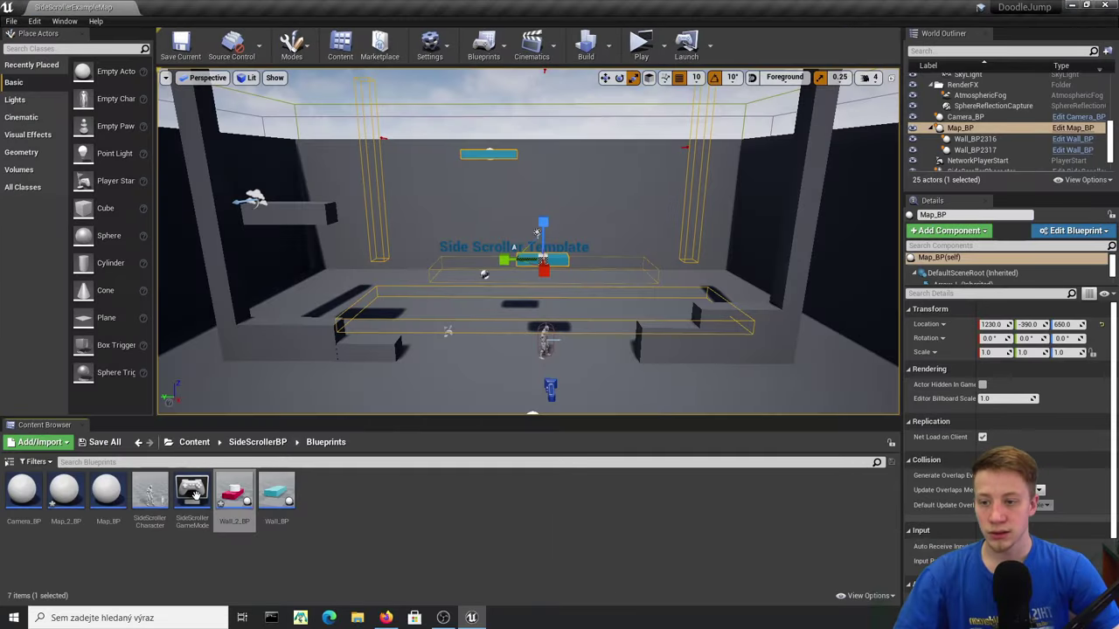
# - Place a Wall_2_BP platform in the level at about 1150, -630, 450 and play the game to test its launch
pyautogui.moveTo(309, 461); pyautogui.dragTo(584, 318)
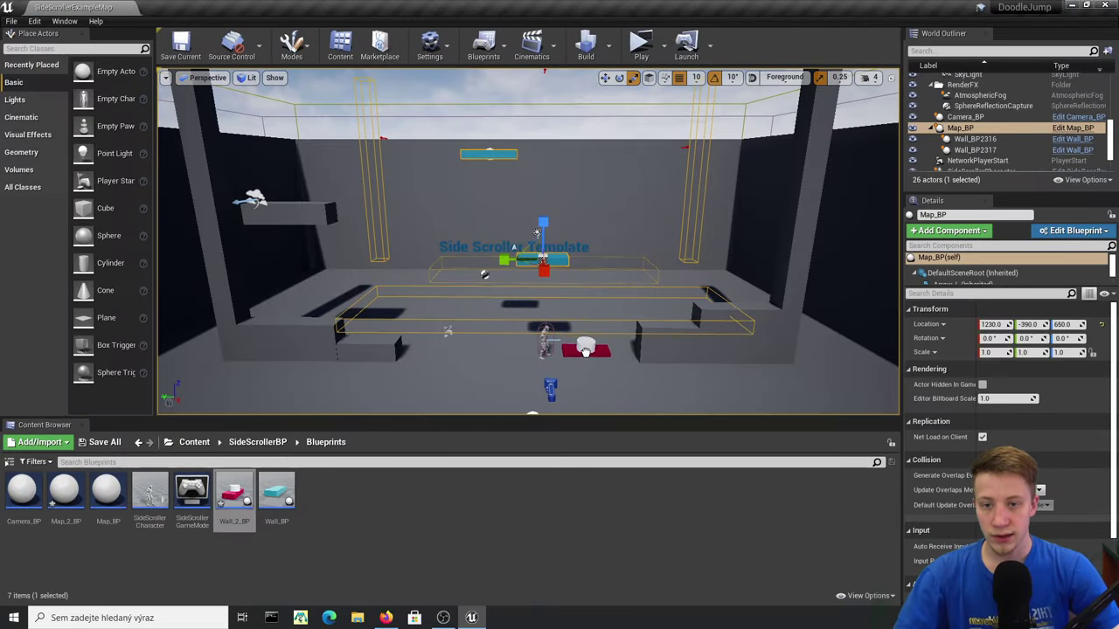
pyautogui.click(585, 348)
pyautogui.click(645, 44)
pyautogui.press('space')
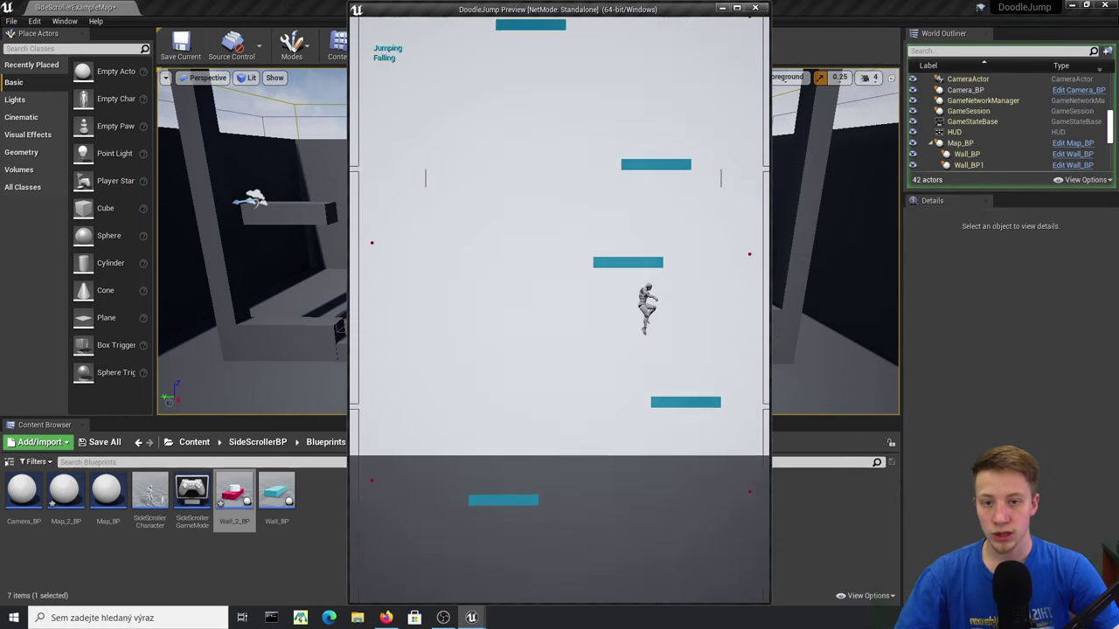
pyautogui.press('a')
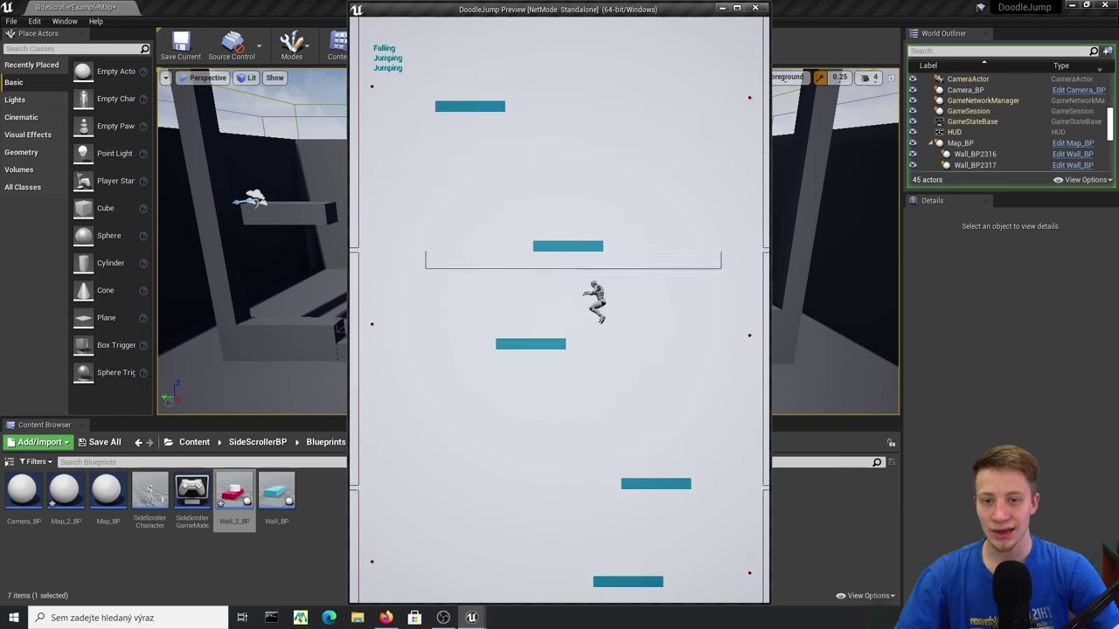
pyautogui.press('d')
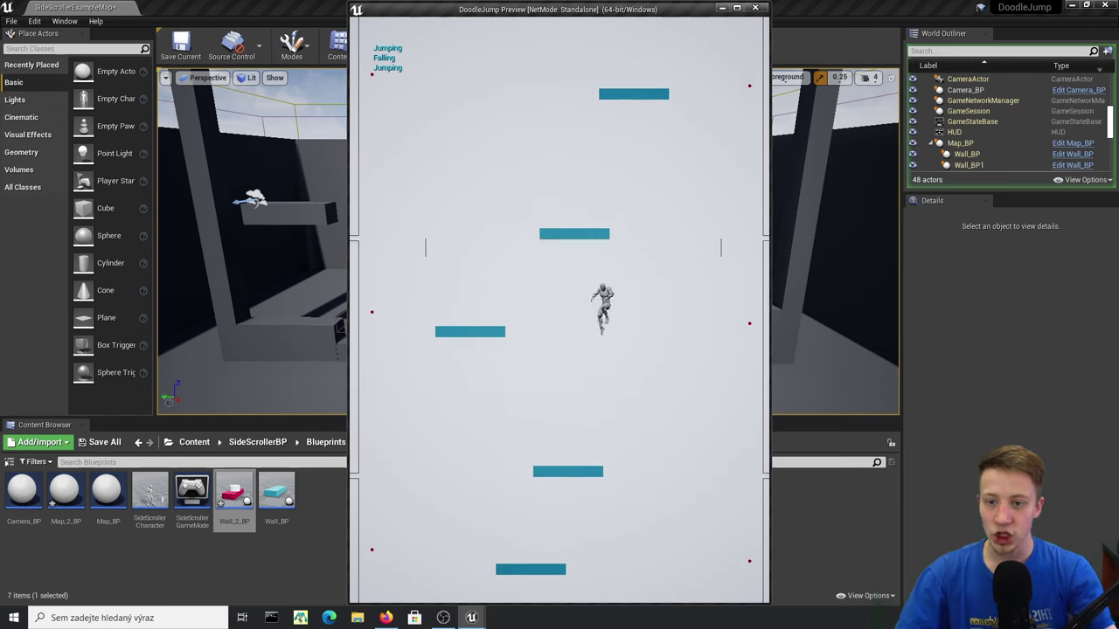
pyautogui.press('Escape')
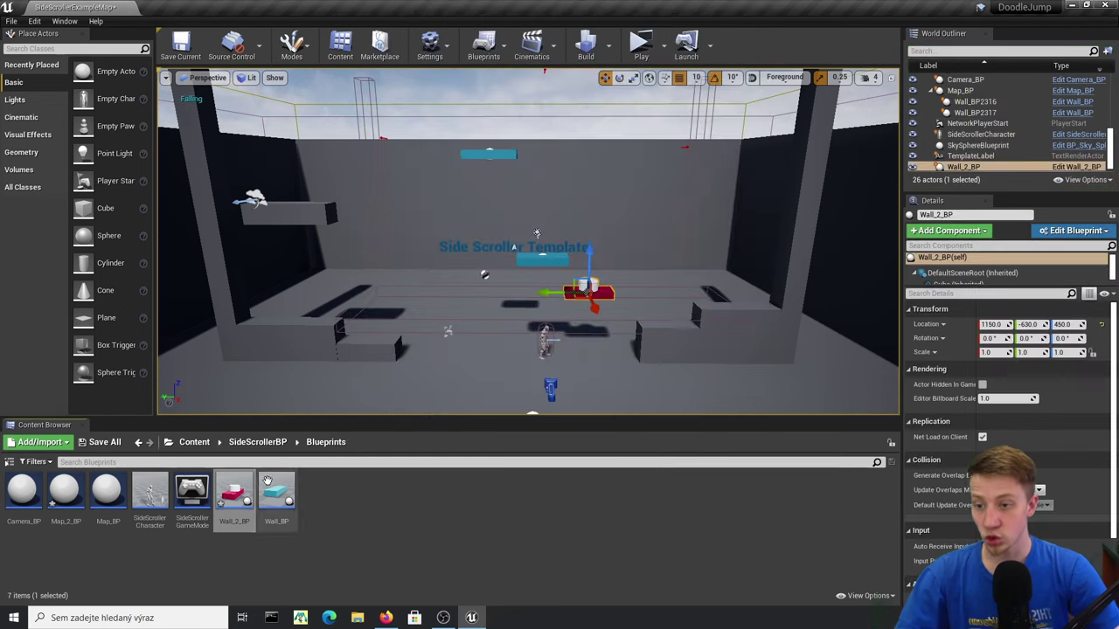
# - Check the Launch Character velocity in Wall_2_BP's event graph, compile the blueprint, look at its 3D preview and close it
pyautogui.doubleClick(241, 506)
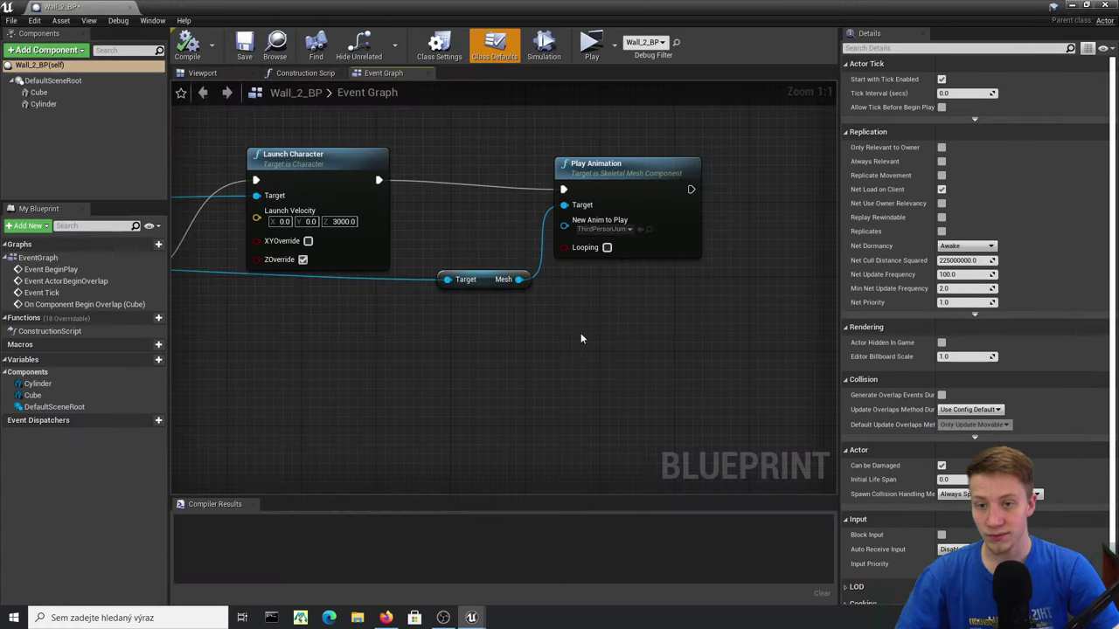
pyautogui.moveTo(548, 281); pyautogui.dragTo(592, 366, button='right')
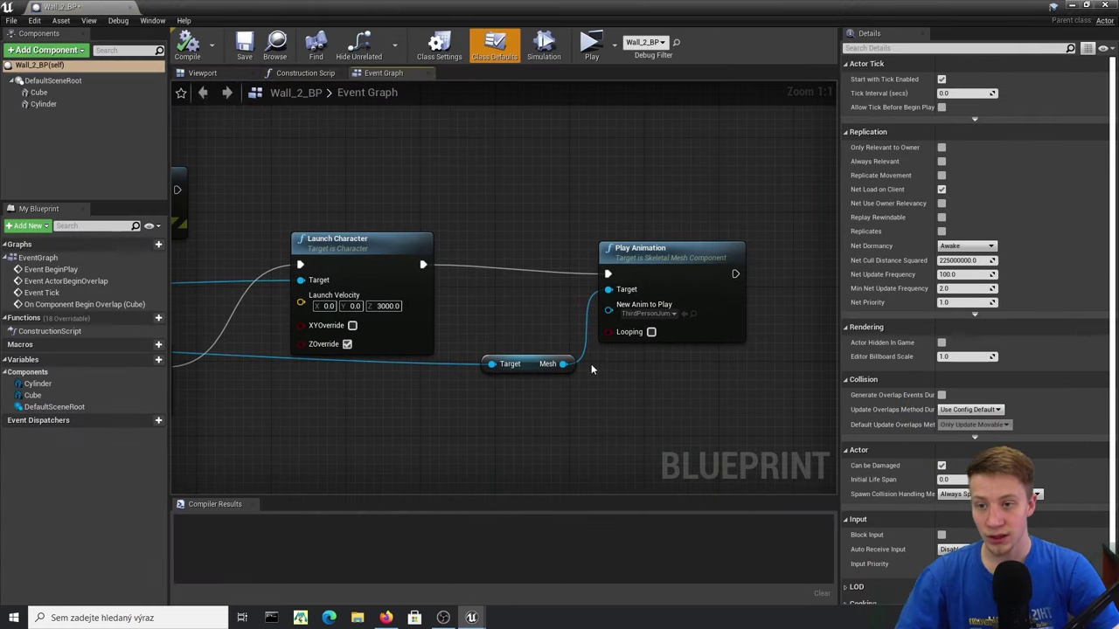
pyautogui.moveTo(388, 305); pyautogui.dragTo(382, 306)
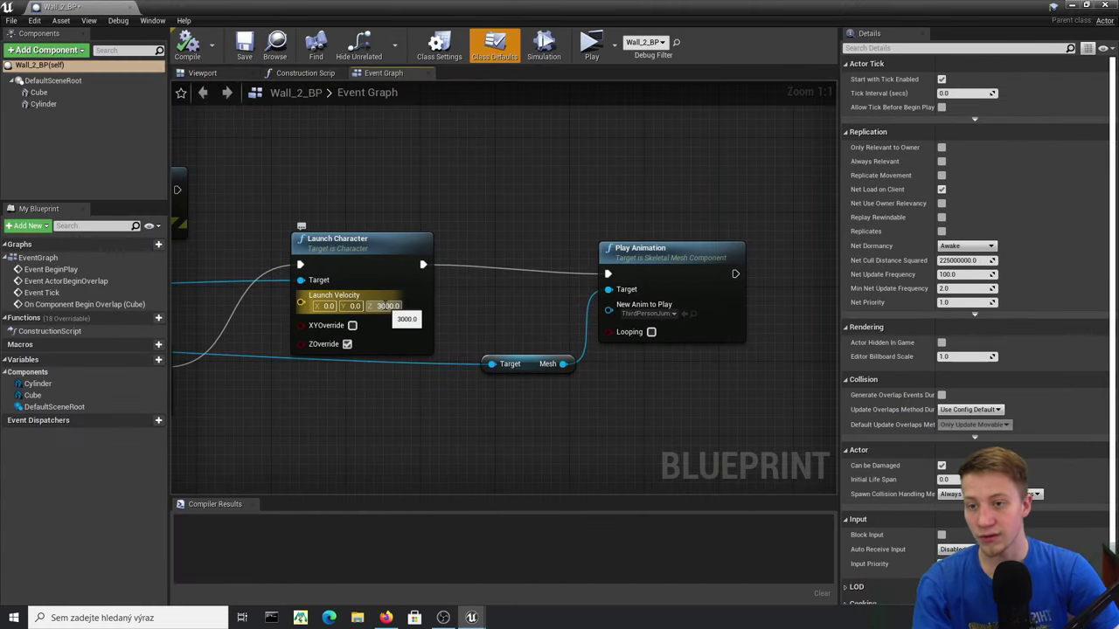
pyautogui.click(190, 46)
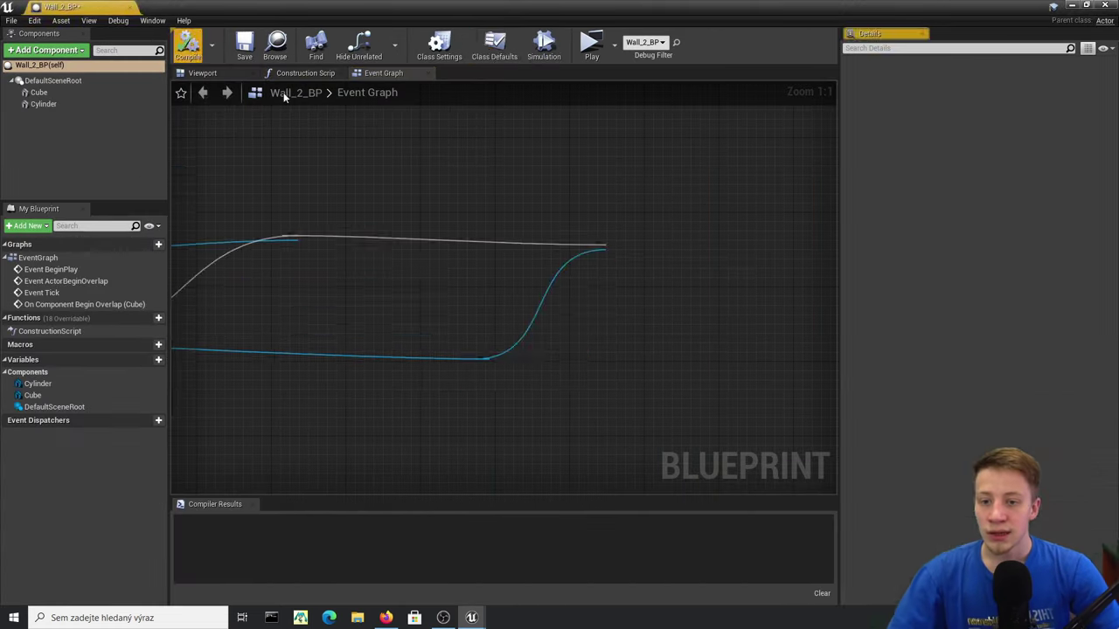
pyautogui.moveTo(293, 174); pyautogui.dragTo(620, 156, button='right')
pyautogui.click(211, 76)
pyautogui.moveTo(420, 227); pyautogui.dragTo(442, 245, button='right')
pyautogui.click(1105, 6)
# - Delete the placed Wall_2_BP actor from the level and save Map_2_BP, SideScrollerExampleMap and Wall_2_BP
pyautogui.press('Delete')
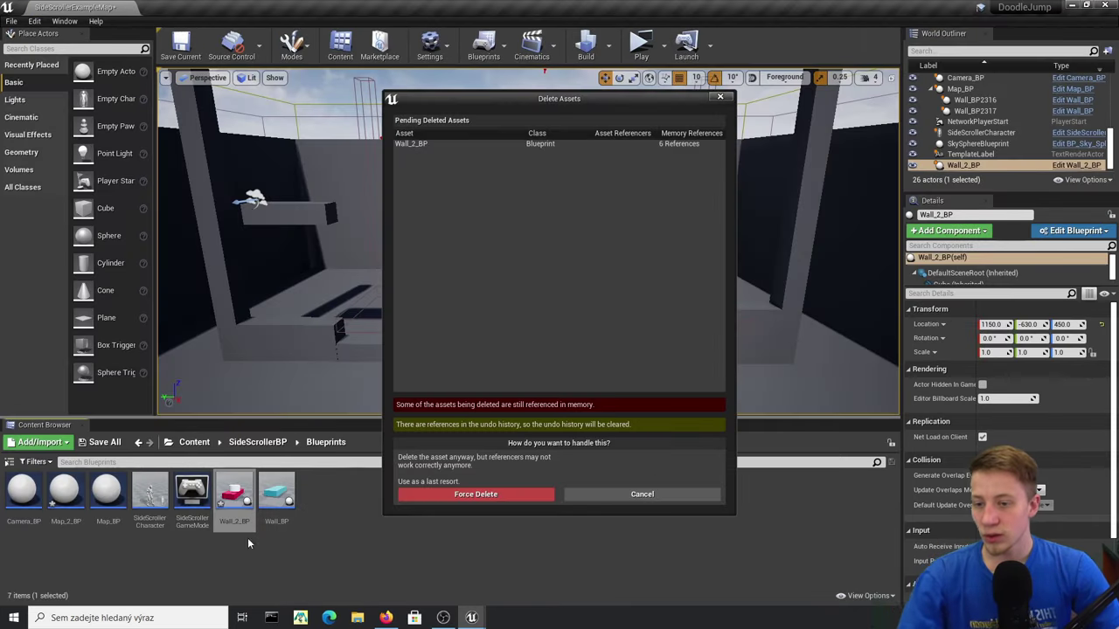
pyautogui.click(679, 497)
pyautogui.press('Delete')
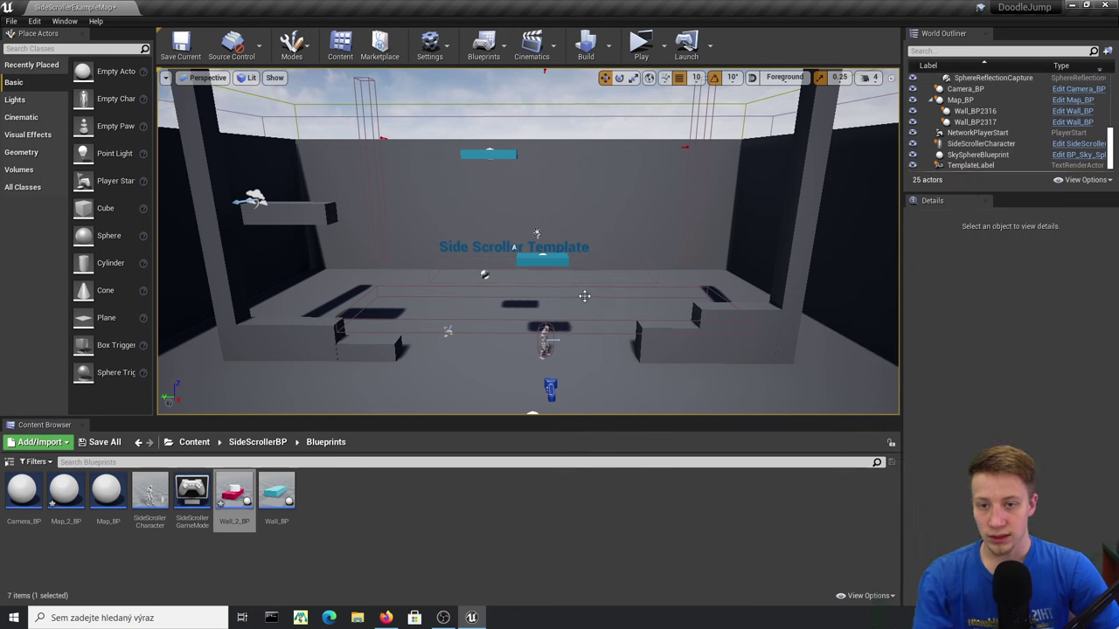
pyautogui.click(104, 444)
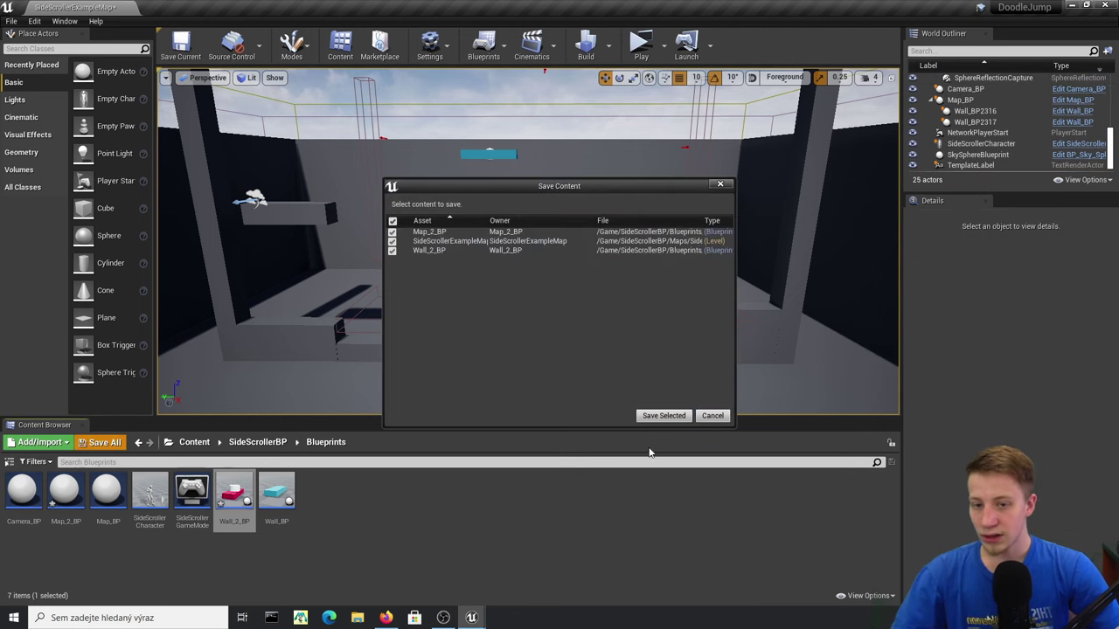
pyautogui.click(664, 416)
# - Set the Child Actor Class of Map_2_BP's lower platform, ChildActor, to Wall_2_BP and compile the blueprint
pyautogui.doubleClick(65, 494)
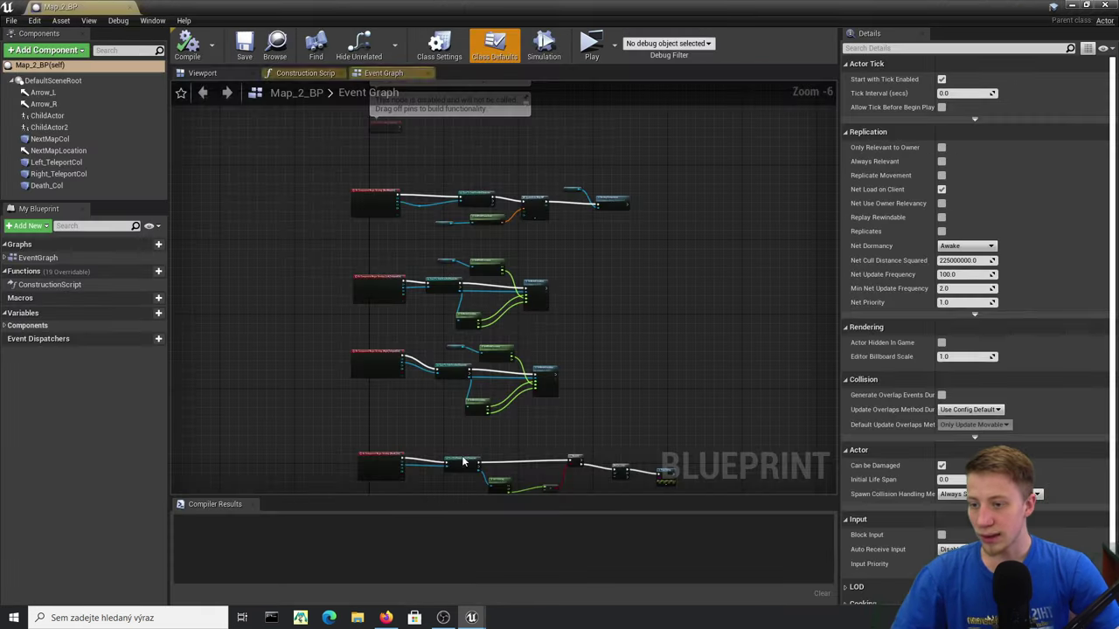
pyautogui.click(203, 72)
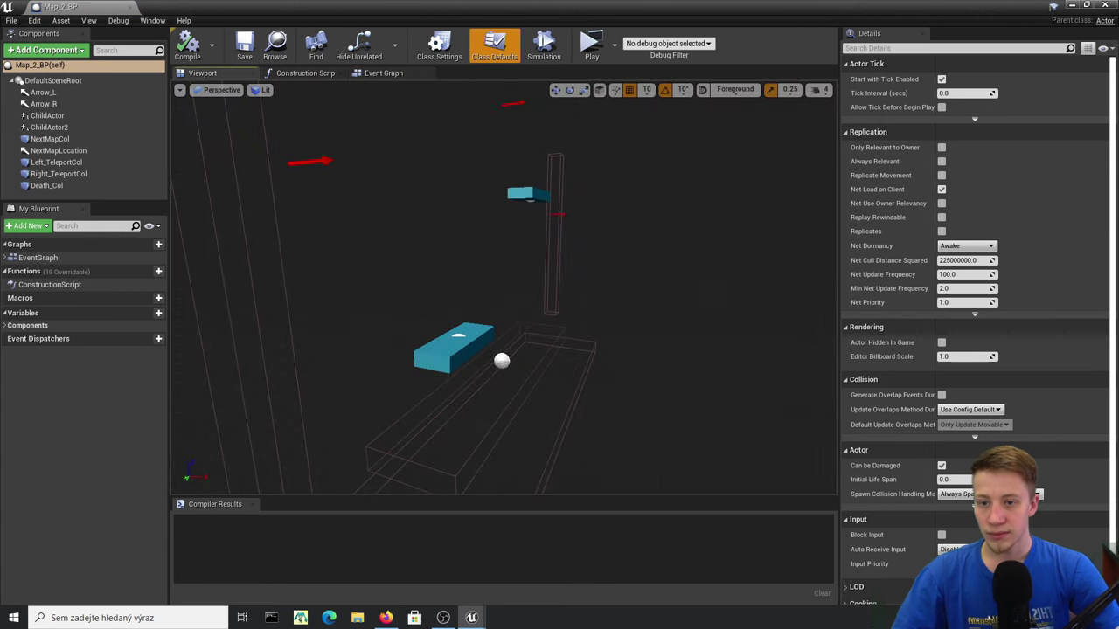
pyautogui.click(4, 115)
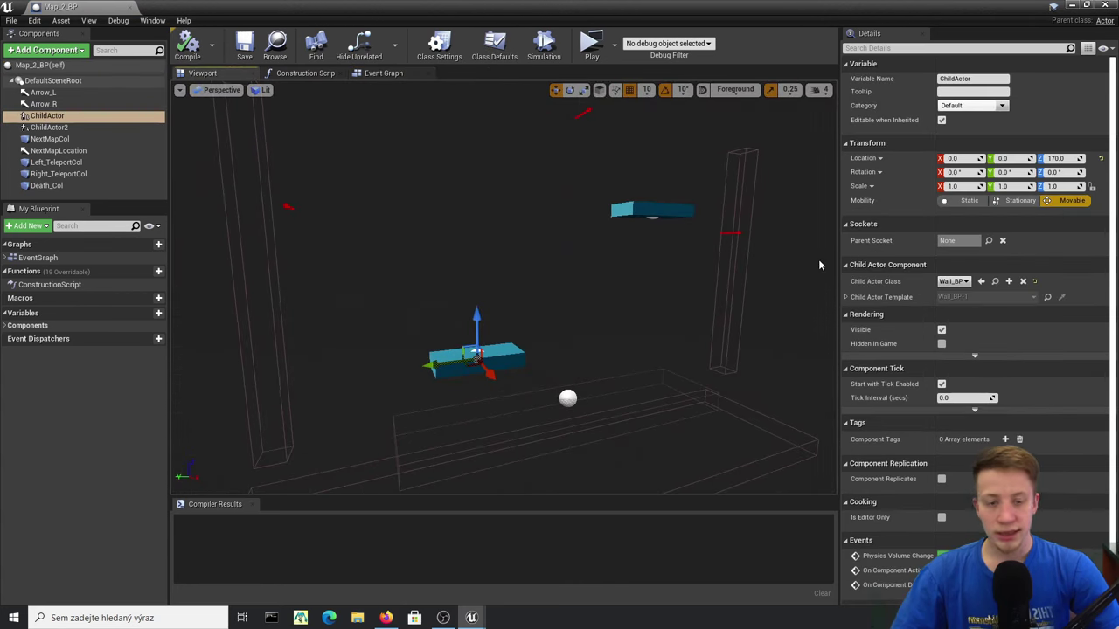
pyautogui.click(953, 280)
pyautogui.write('wal')
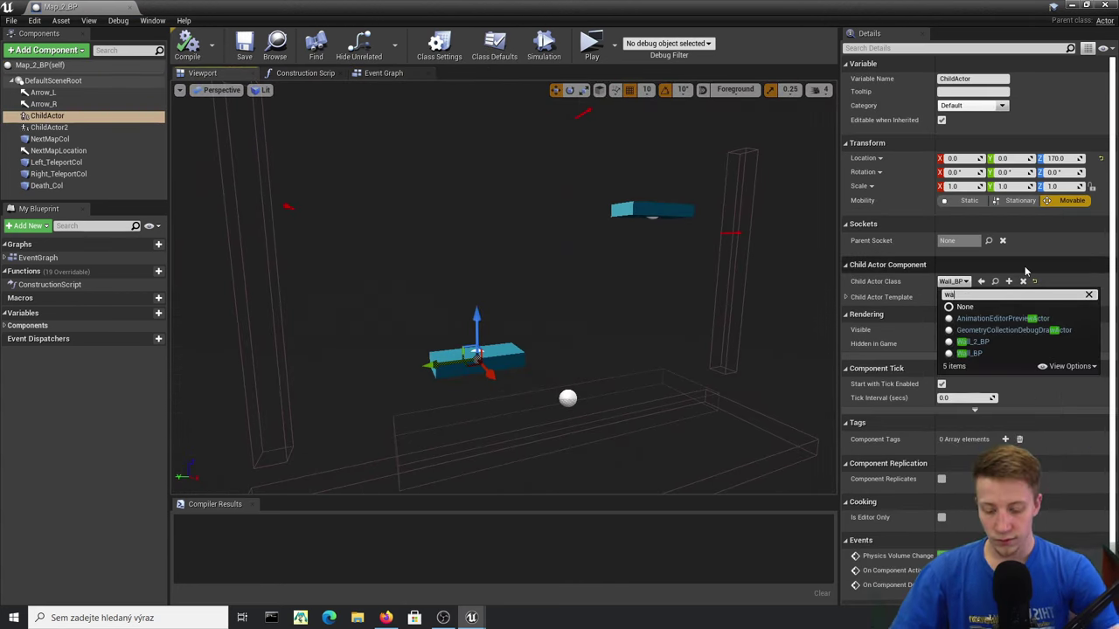
pyautogui.press('Down')
pyautogui.press('Down')
pyautogui.press('Return')
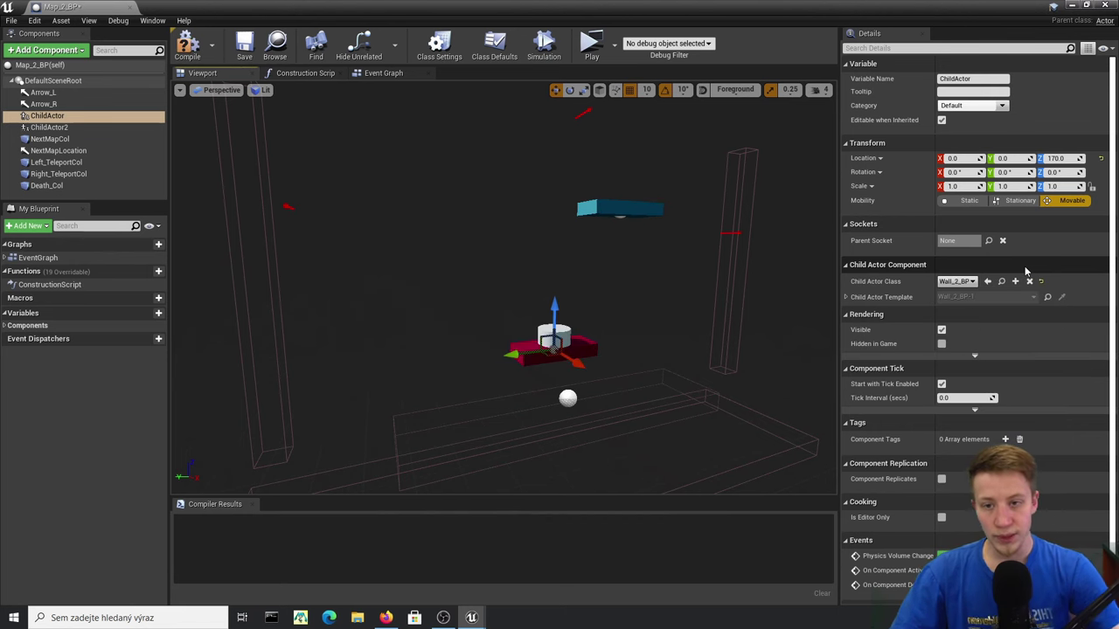
pyautogui.click(187, 48)
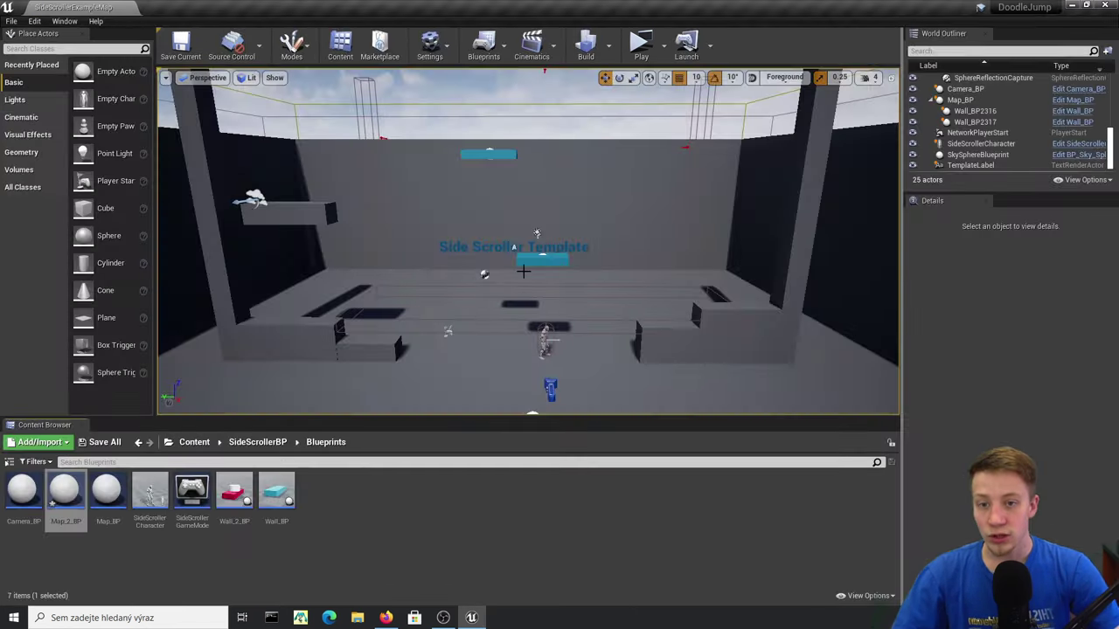
# - Open the blueprint of the Map_BP actor in the level, compile it and show its event graph
pyautogui.click(537, 233)
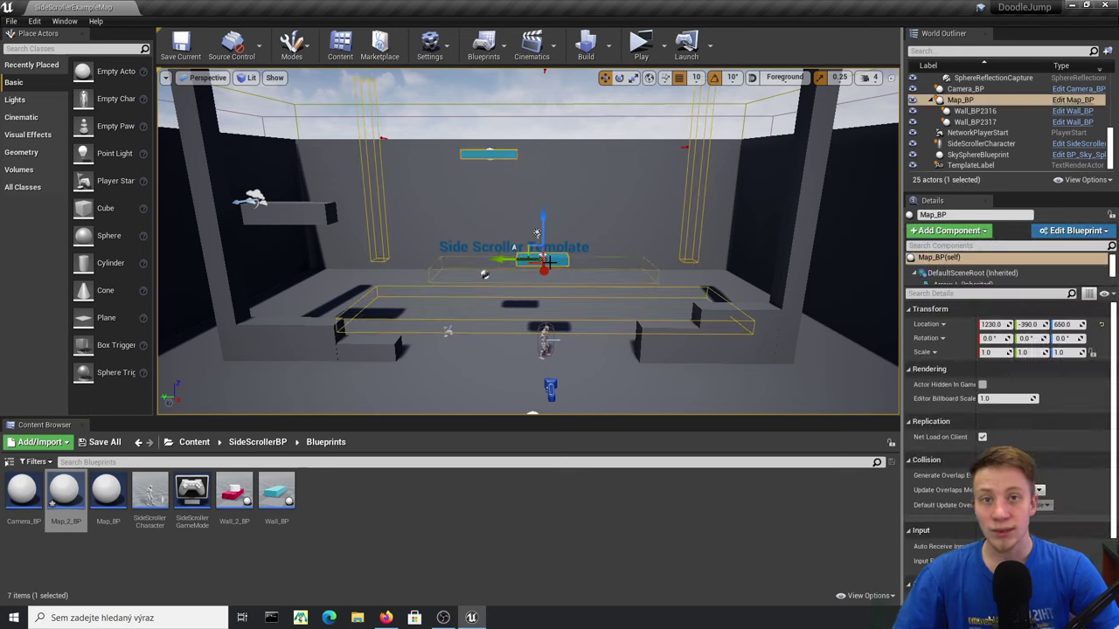
pyautogui.click(1074, 101)
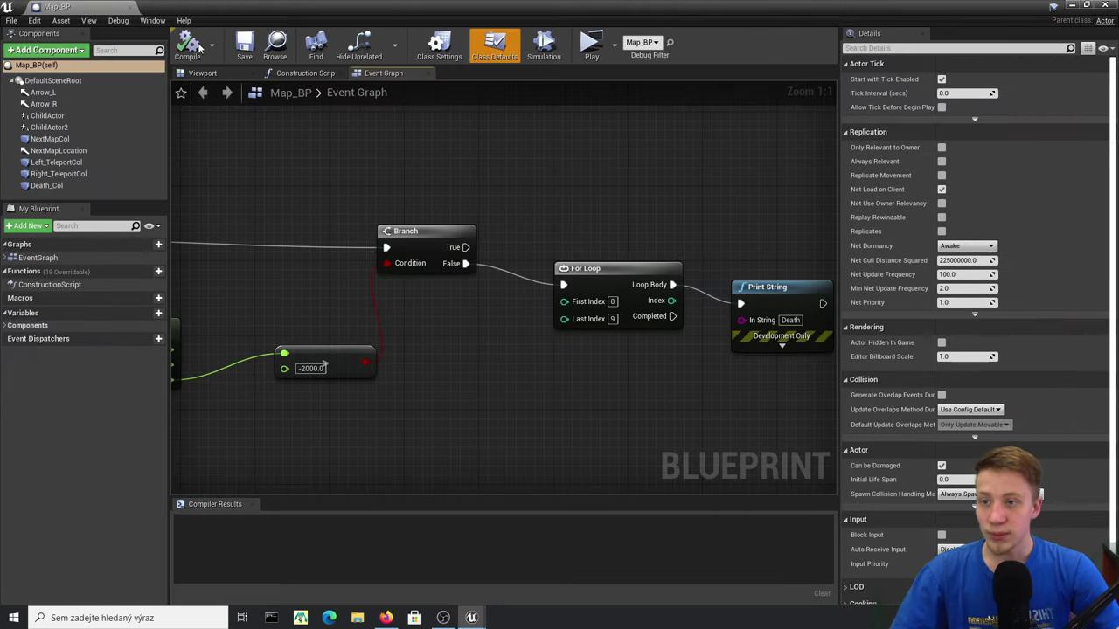
pyautogui.click(197, 48)
pyautogui.click(202, 73)
pyautogui.click(367, 77)
# - Move the NextMapCol overlap event and its Cast To SideScrollerCharacter node up, away from the SpawnActor node
pyautogui.scroll(3, 673, 264)
pyautogui.moveTo(529, 315)
pyautogui.mouseDown(button='right')
pyautogui.moveTo(463, 299)
pyautogui.moveTo(674, 325)
pyautogui.moveTo(524, 311)
pyautogui.mouseUp(button='right')
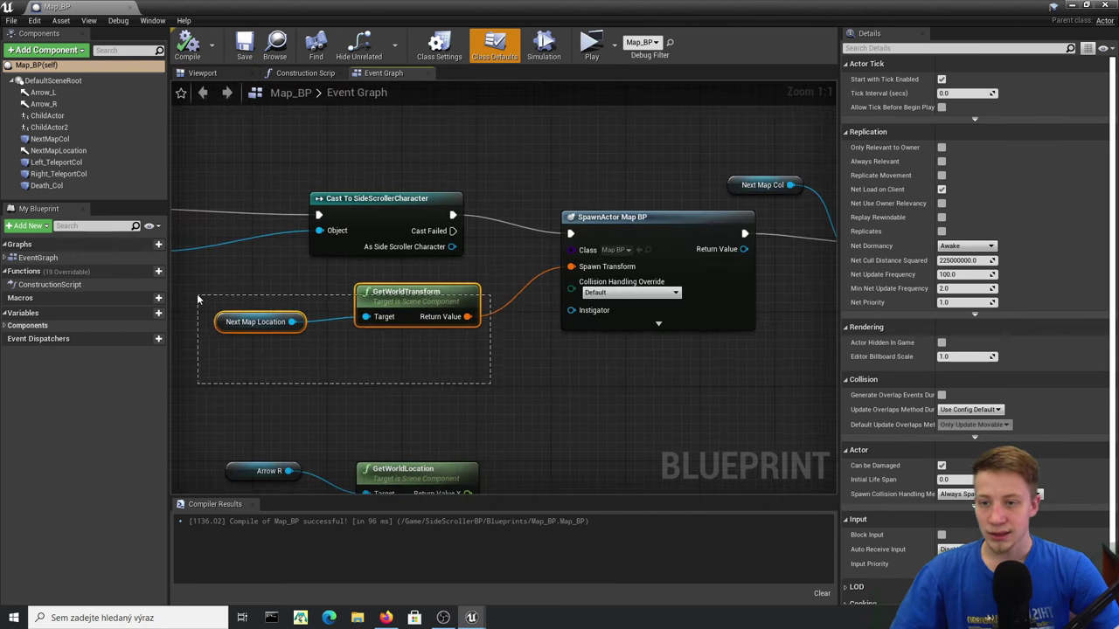
pyautogui.moveTo(197, 298); pyautogui.dragTo(200, 302)
pyautogui.scroll(-4, 600, 170)
pyautogui.moveTo(297, 256); pyautogui.dragTo(298, 253)
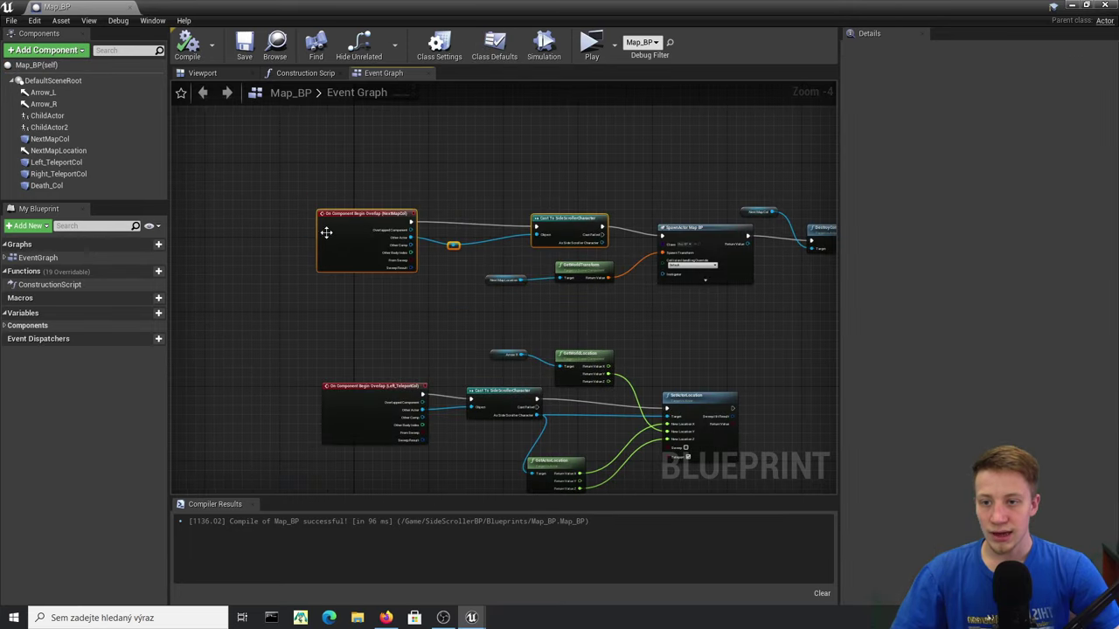
pyautogui.scroll(5, 448, 273)
# - Promote the SpawnActor node's Class pin to a variable, delete the generated variable node and compile Map_BP
pyautogui.rightClick(533, 246)
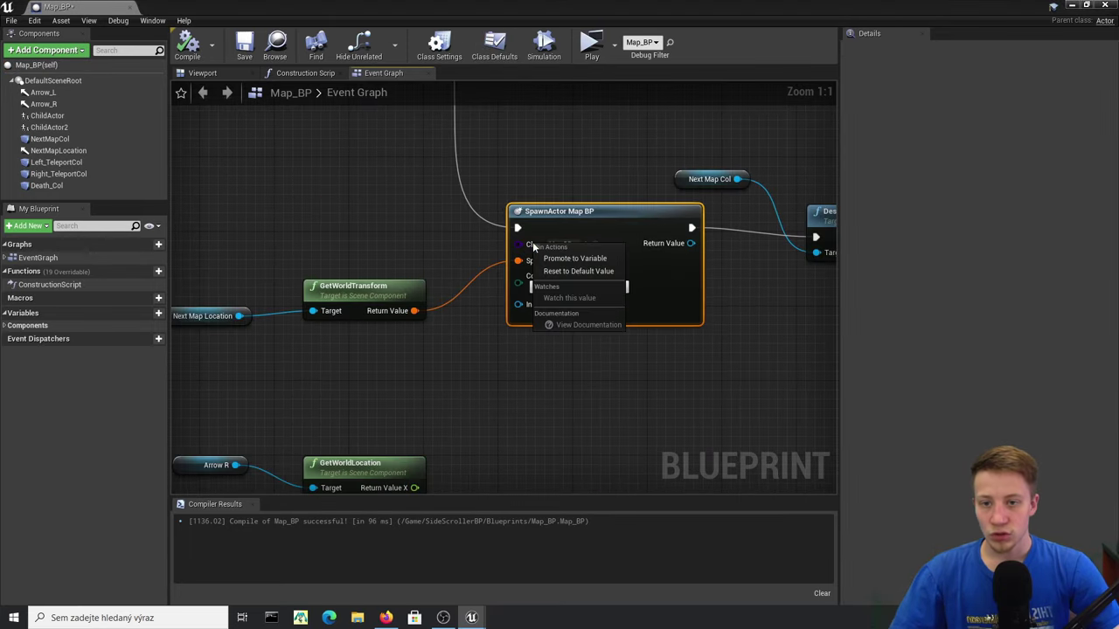
pyautogui.click(574, 258)
pyautogui.press('Delete')
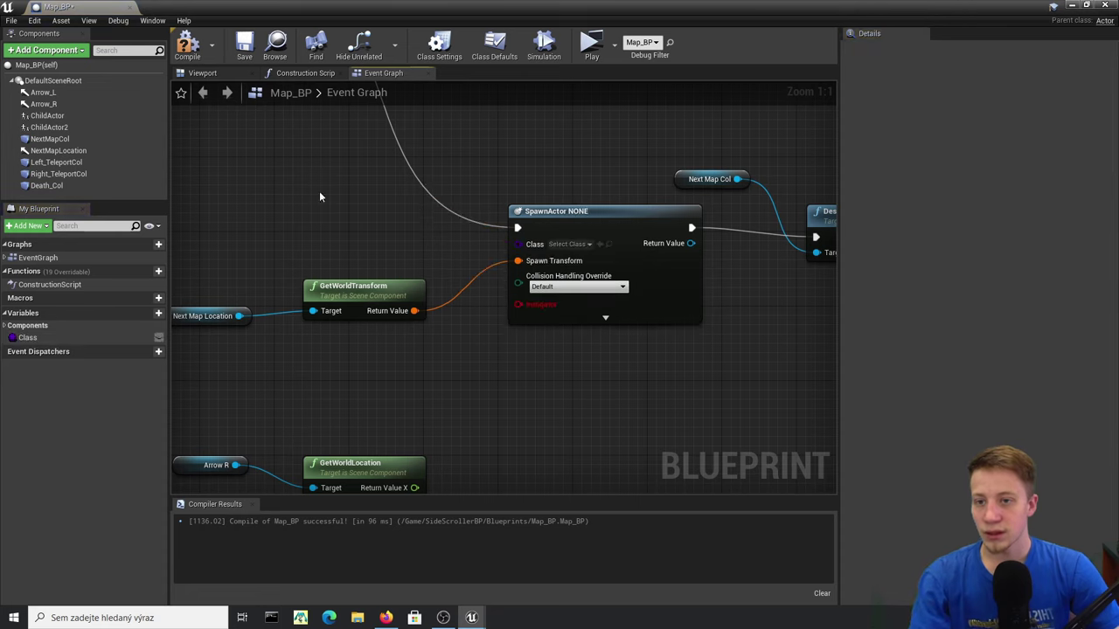
pyautogui.click(188, 45)
# - Save all modified content: Map_2_BP, Map_BP and the SideScrollerExampleMap level
pyautogui.moveTo(717, 7); pyautogui.dragTo(717, 188)
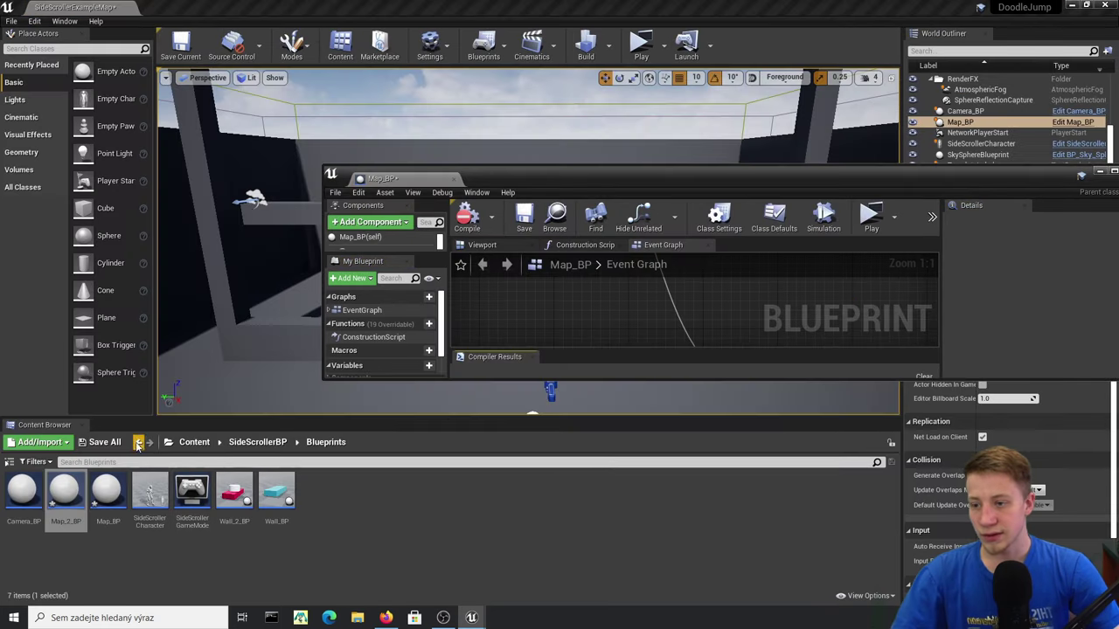
pyautogui.click(103, 443)
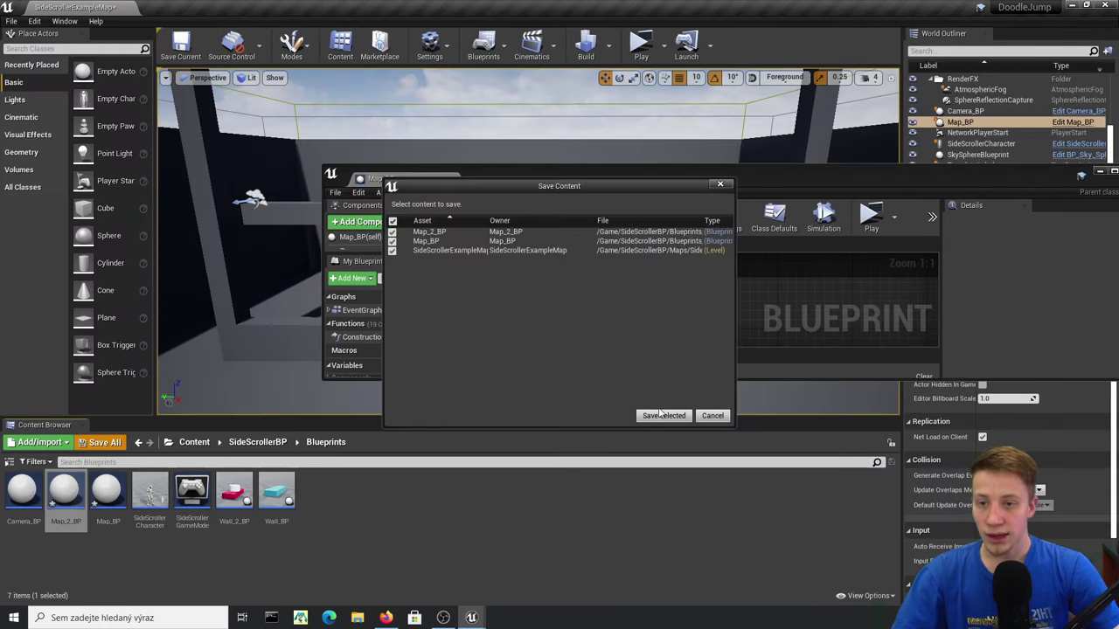
pyautogui.click(667, 416)
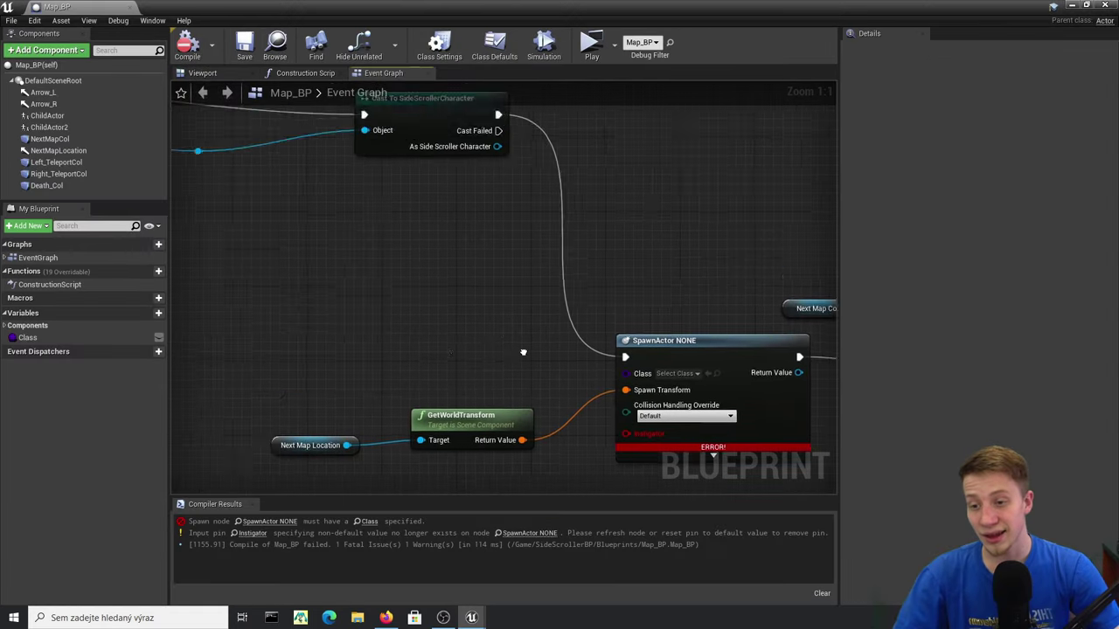
# - Rename Map_BP's Class variable to ListOfMaps
pyautogui.moveTo(523, 352); pyautogui.dragTo(539, 368, button='right')
pyautogui.scroll(-2, 539, 204)
pyautogui.moveTo(483, 132); pyautogui.dragTo(415, 112, button='right')
pyautogui.moveTo(255, 355); pyautogui.dragTo(213, 232, button='right')
pyautogui.scroll(2, 213, 232)
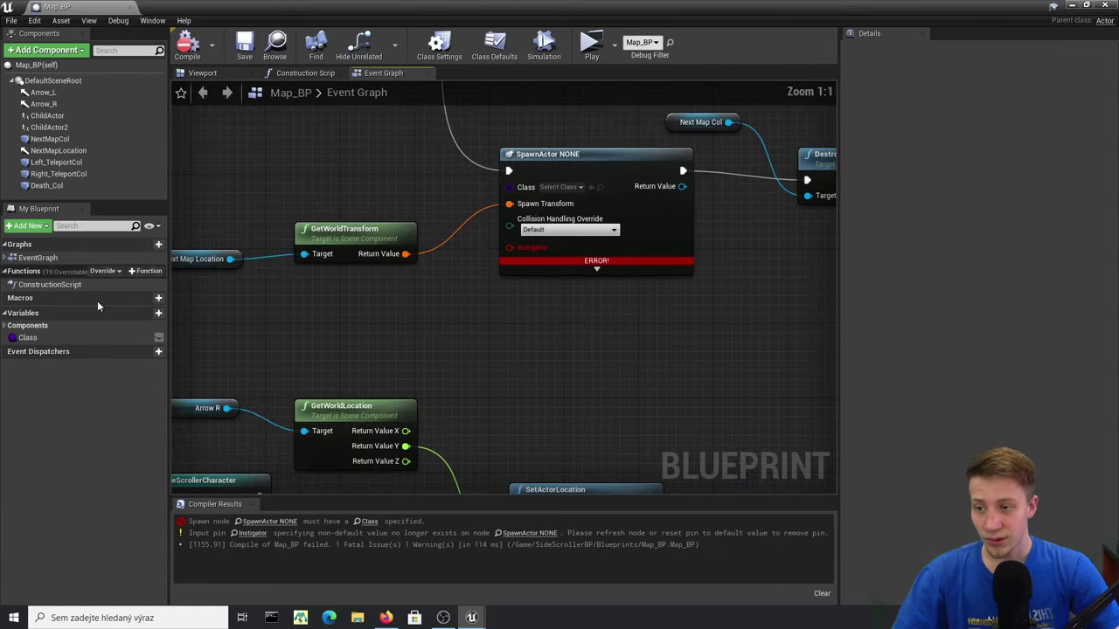
pyautogui.click(14, 340)
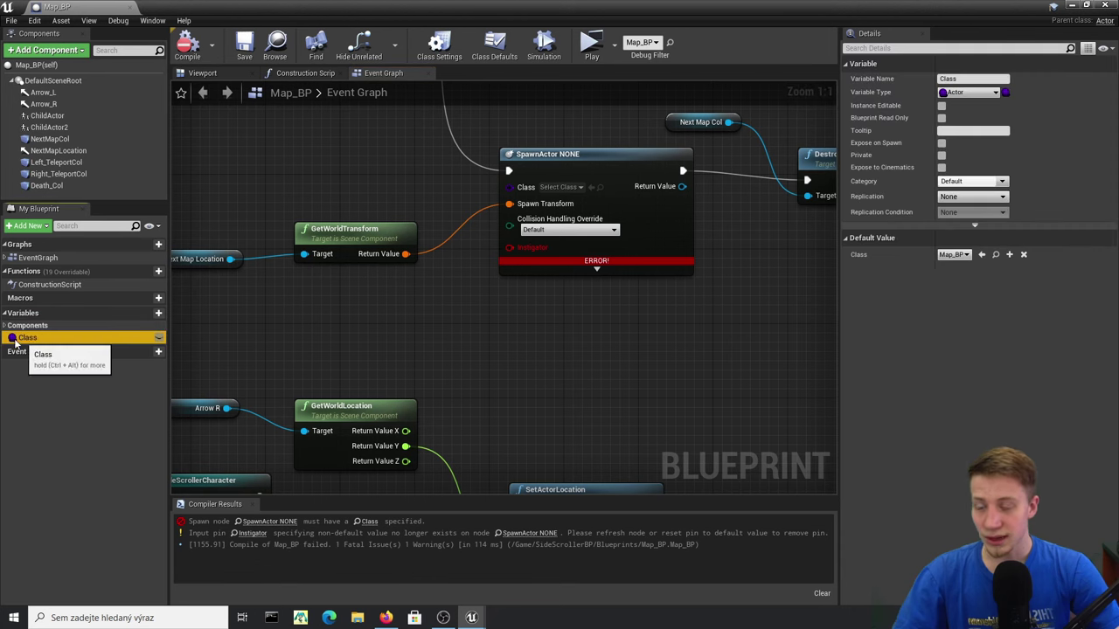
pyautogui.click(973, 78)
pyautogui.write('ListOfWalls')
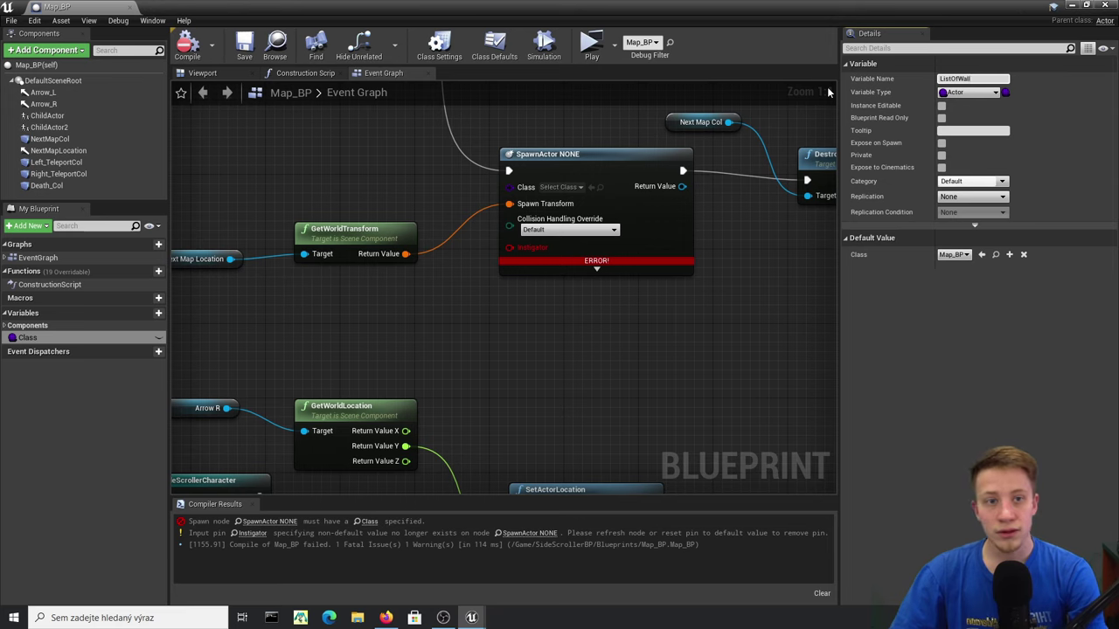
pyautogui.press('BackSpace')
pyautogui.press('BackSpace')
pyautogui.press('BackSpace')
pyautogui.press('BackSpace')
pyautogui.press('BackSpace')
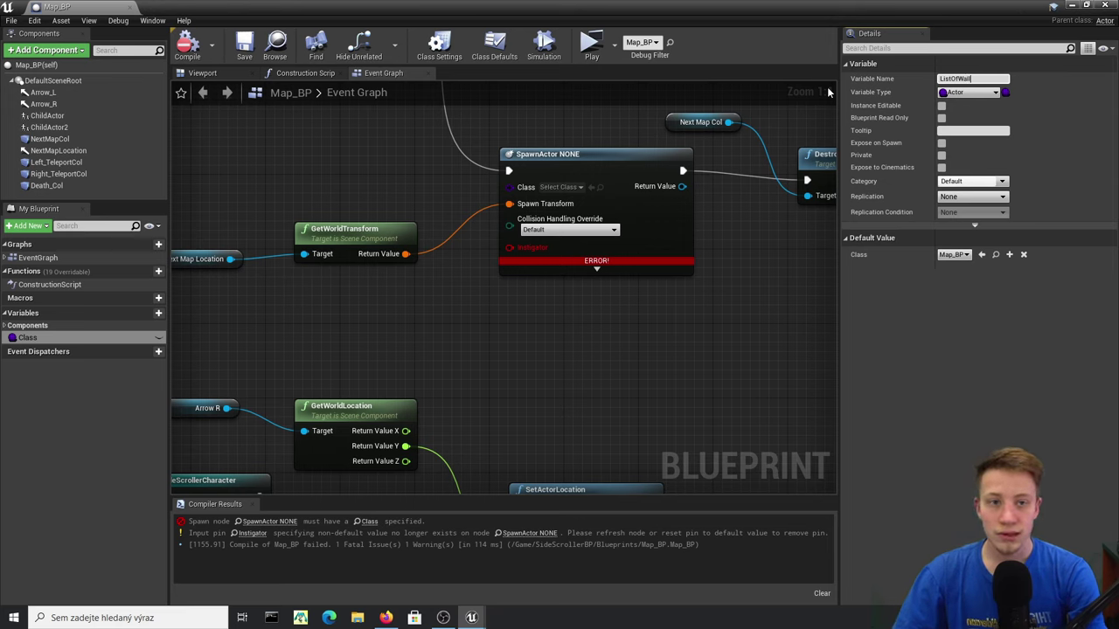
pyautogui.write('Maps')
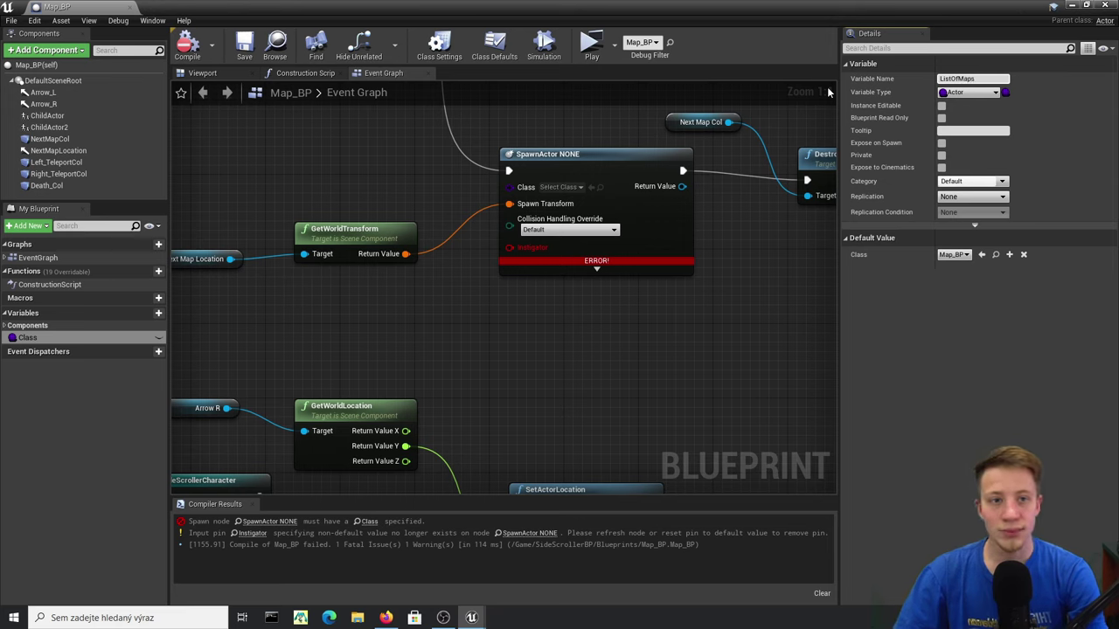
pyautogui.press('Return')
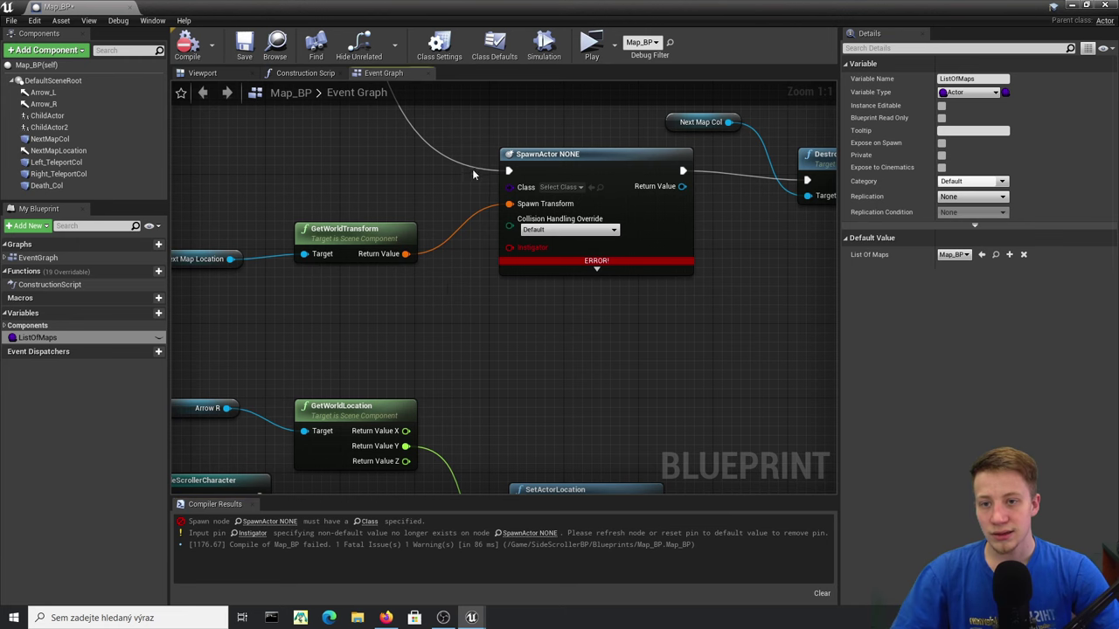
# - Compile Map_BP and change the ListOfMaps variable to an array of Actor class references
pyautogui.click(198, 51)
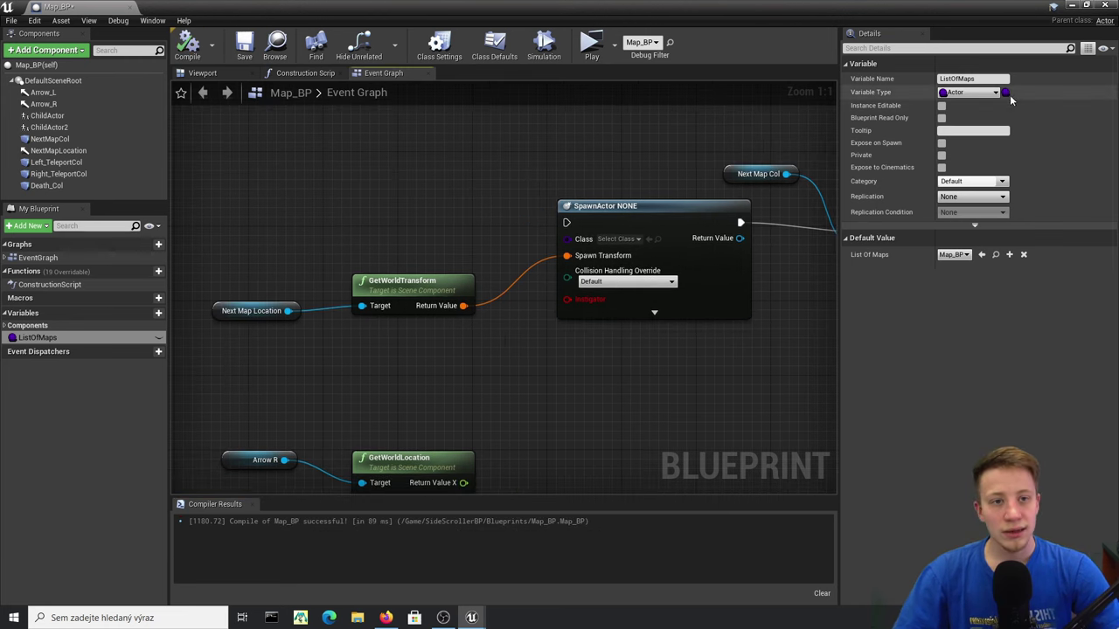
pyautogui.click(1003, 120)
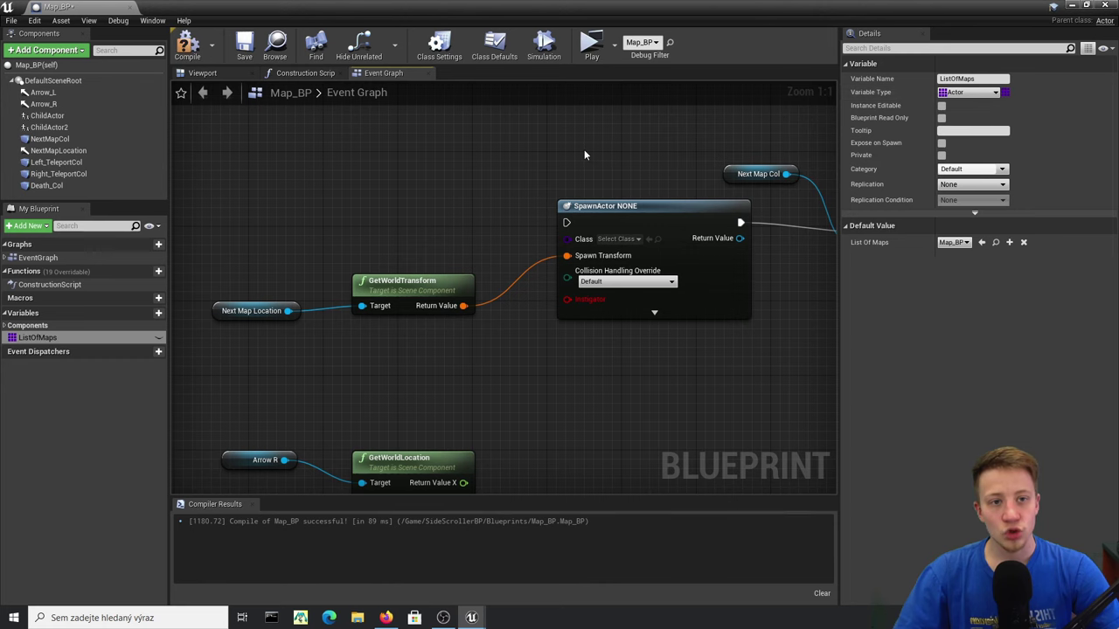
# - Place a ListOfMaps getter in the event graph, connect a Get (a copy) array node to it and compile
pyautogui.moveTo(399, 187); pyautogui.dragTo(528, 217, button='right')
pyautogui.moveTo(358, 193); pyautogui.dragTo(360, 194)
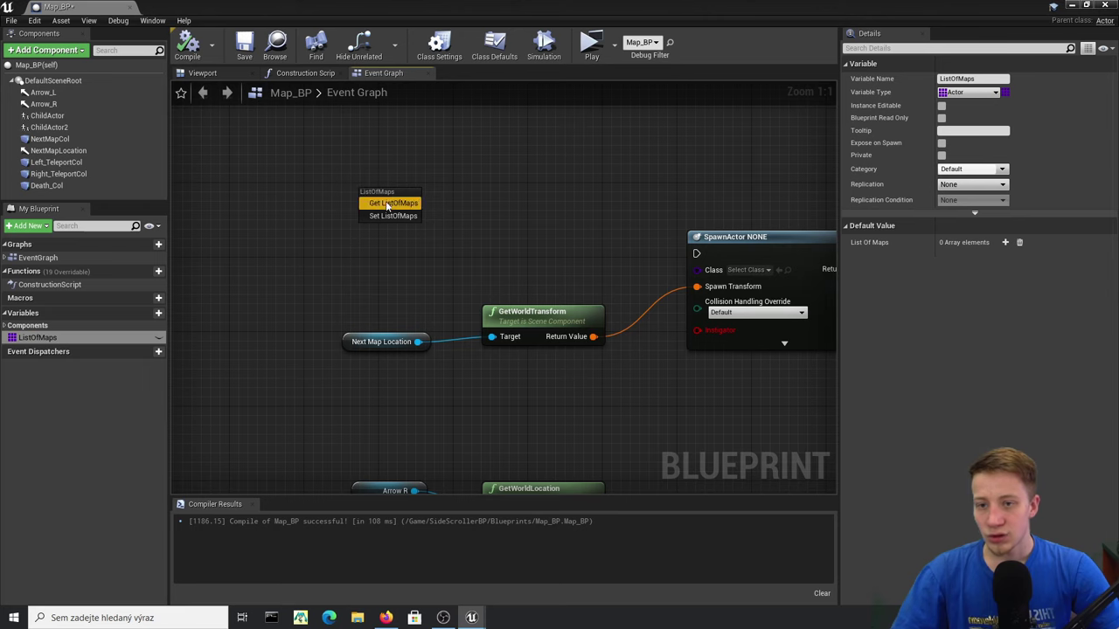
pyautogui.click(389, 201)
pyautogui.moveTo(447, 200); pyautogui.dragTo(472, 205)
pyautogui.write('g')
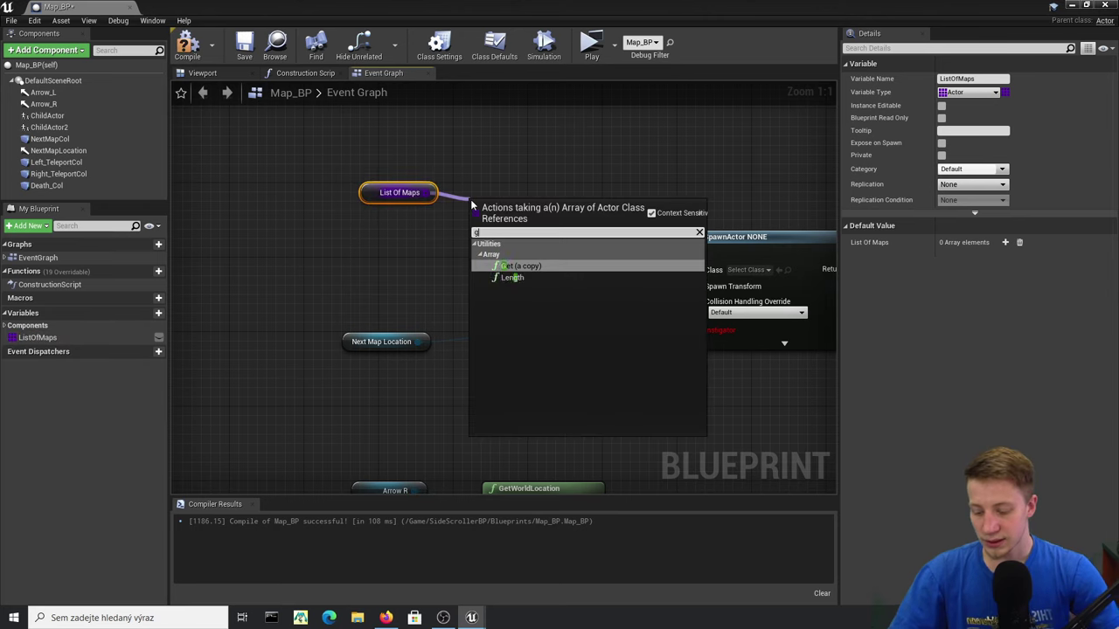
pyautogui.write('et a')
pyautogui.press('Return')
pyautogui.click(185, 44)
# - Add a Random Integer in Range node feeding the index input of the array Get node
pyautogui.moveTo(413, 245); pyautogui.dragTo(413, 245)
pyautogui.write('ran')
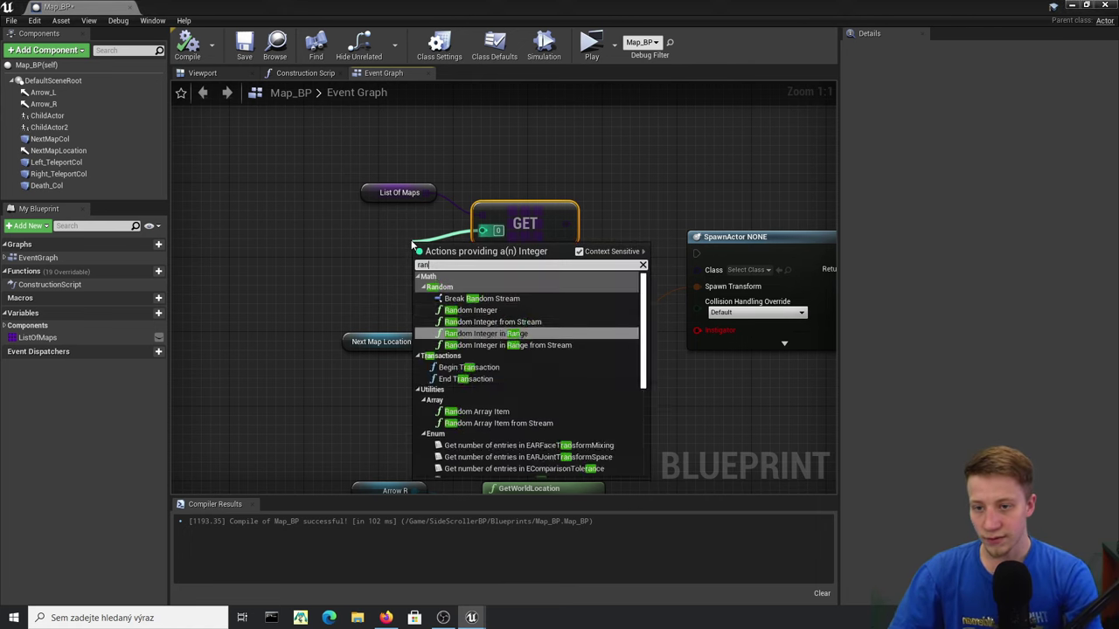
pyautogui.write('rand')
pyautogui.press('BackSpace')
pyautogui.press('BackSpace')
pyautogui.press('BackSpace')
pyautogui.press('BackSpace')
pyautogui.press('BackSpace')
pyautogui.write('random')
pyautogui.press('Down')
pyautogui.press('Down')
pyautogui.press('Up')
pyautogui.press('Return')
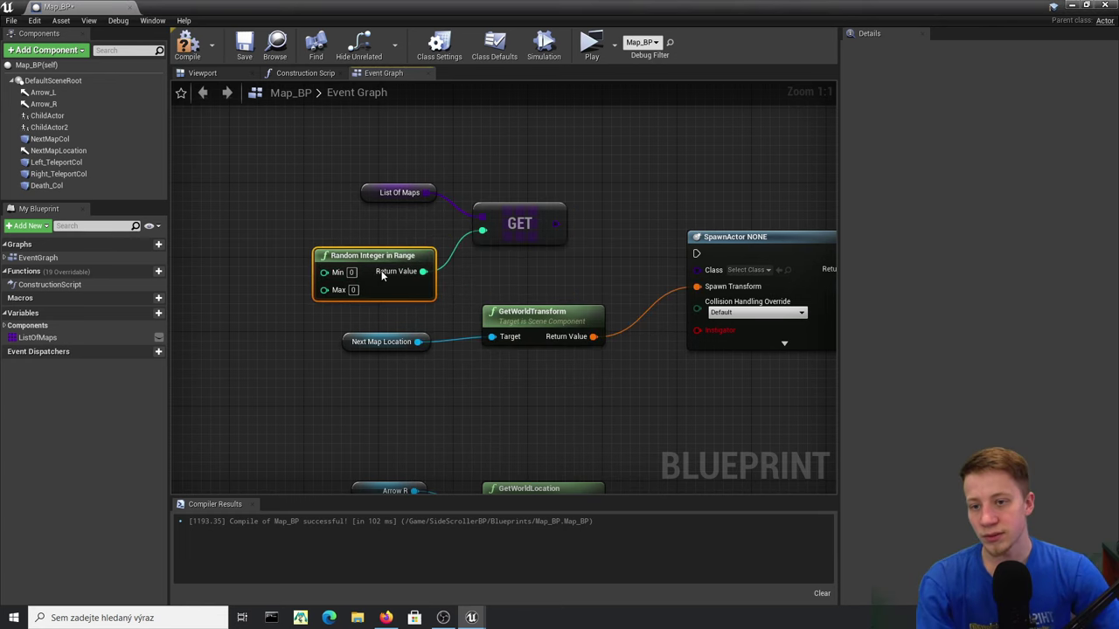
# - Set the Max of the Random Integer in Range node to 2 and compile Map_BP
pyautogui.click(353, 289)
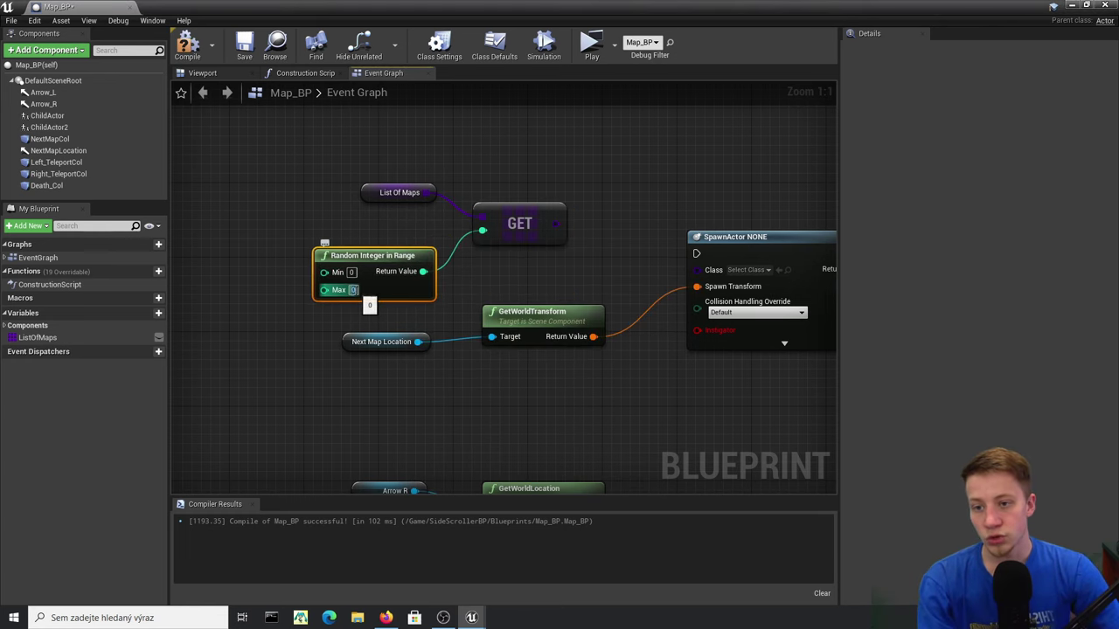
pyautogui.moveTo(568, 281); pyautogui.dragTo(529, 304, button='right')
pyautogui.click(467, 228)
pyautogui.click(339, 219)
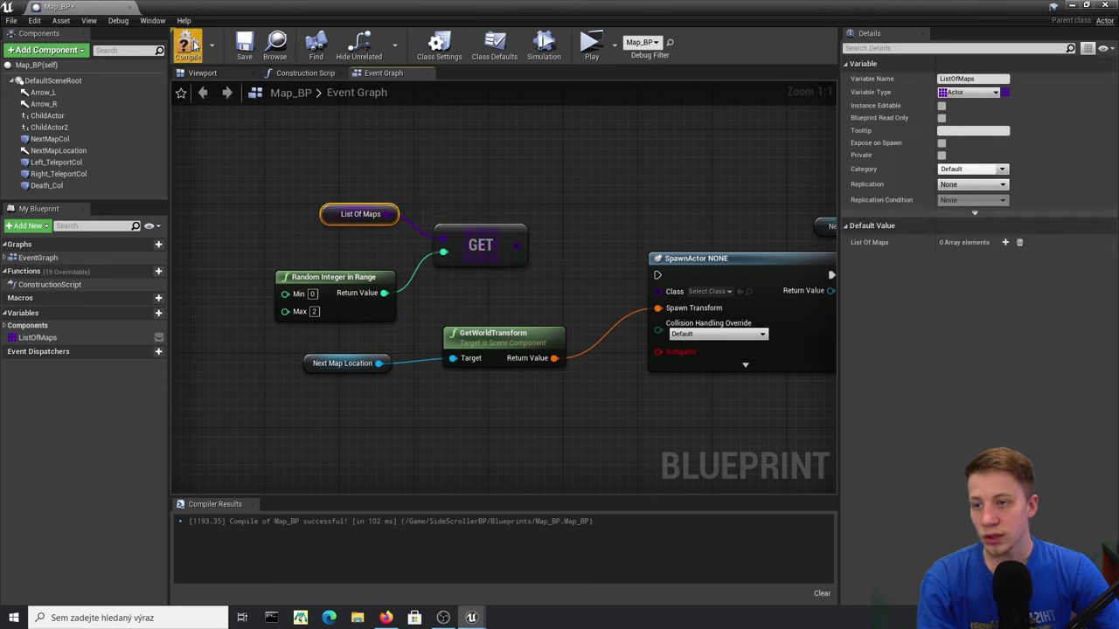
# - Add three elements to the default value of the ListOfMaps array variable
pyautogui.click(46, 339)
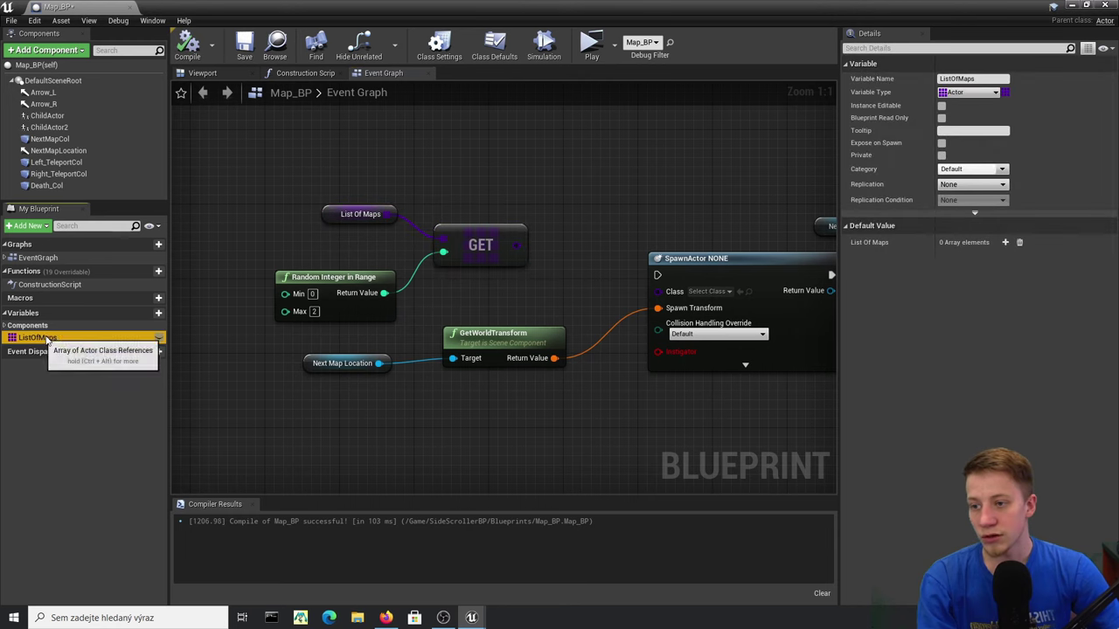
pyautogui.click(1007, 243)
pyautogui.click(1006, 242)
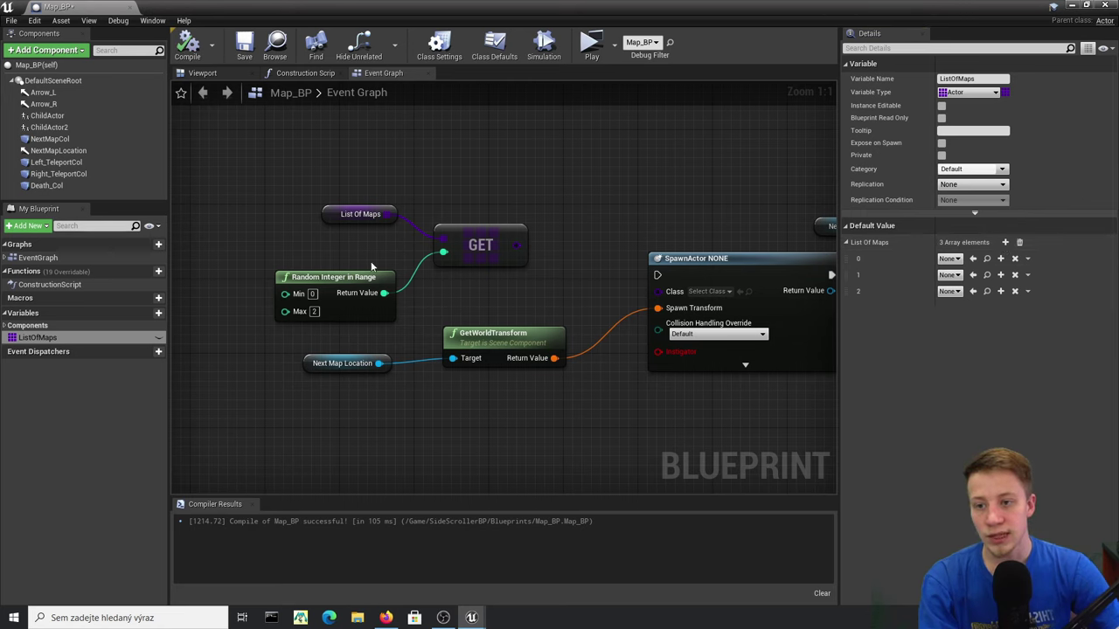
# - Assign Wall_BP to ListOfMaps default element 0, Wall_2_BP to element 1 and a wall blueprint class to element 2
pyautogui.moveTo(319, 269); pyautogui.dragTo(274, 260, button='right')
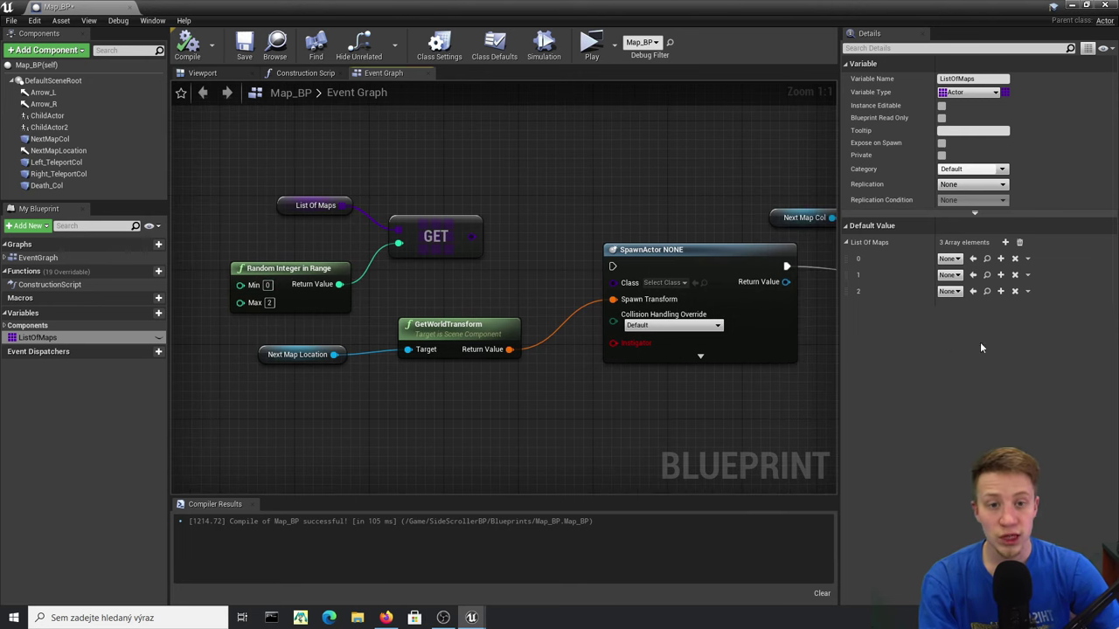
pyautogui.click(950, 258)
pyautogui.write('wa')
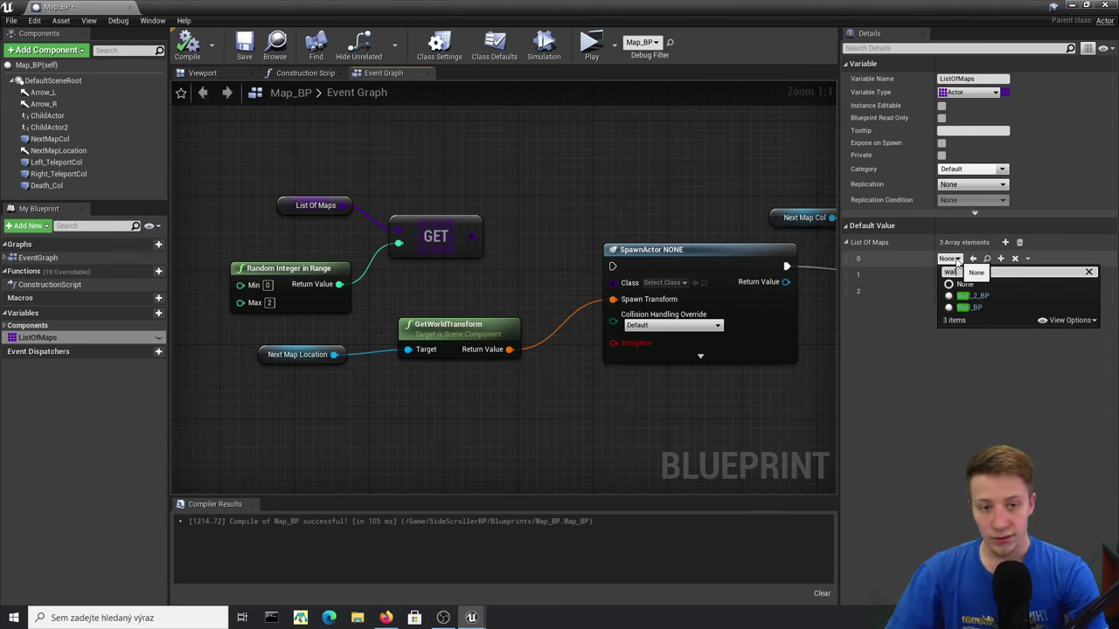
pyautogui.press('Return')
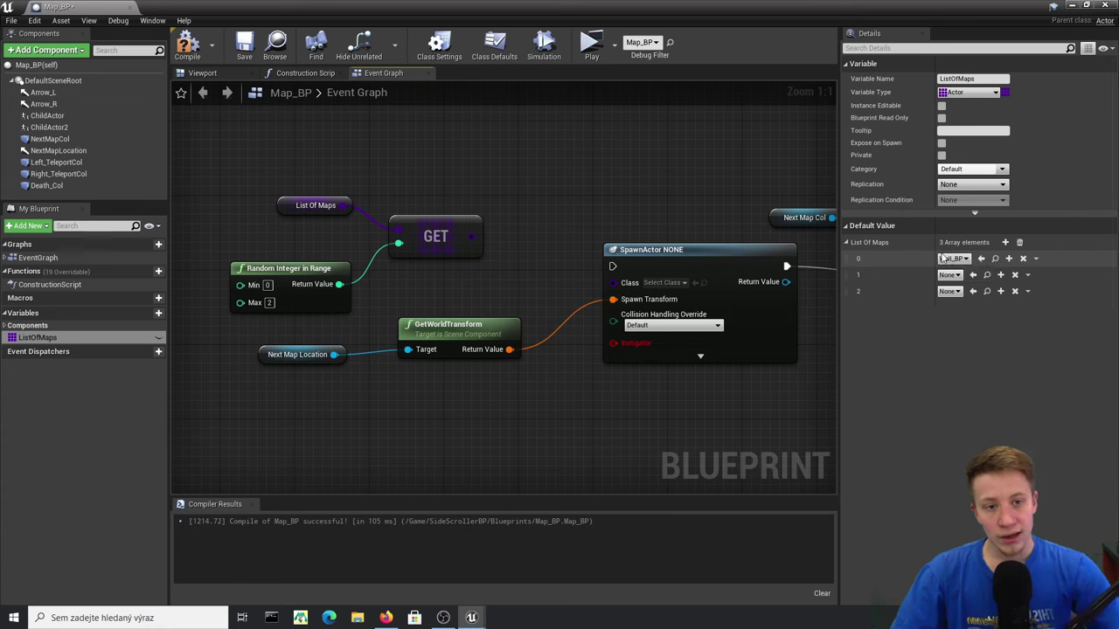
pyautogui.click(953, 276)
pyautogui.write('wall')
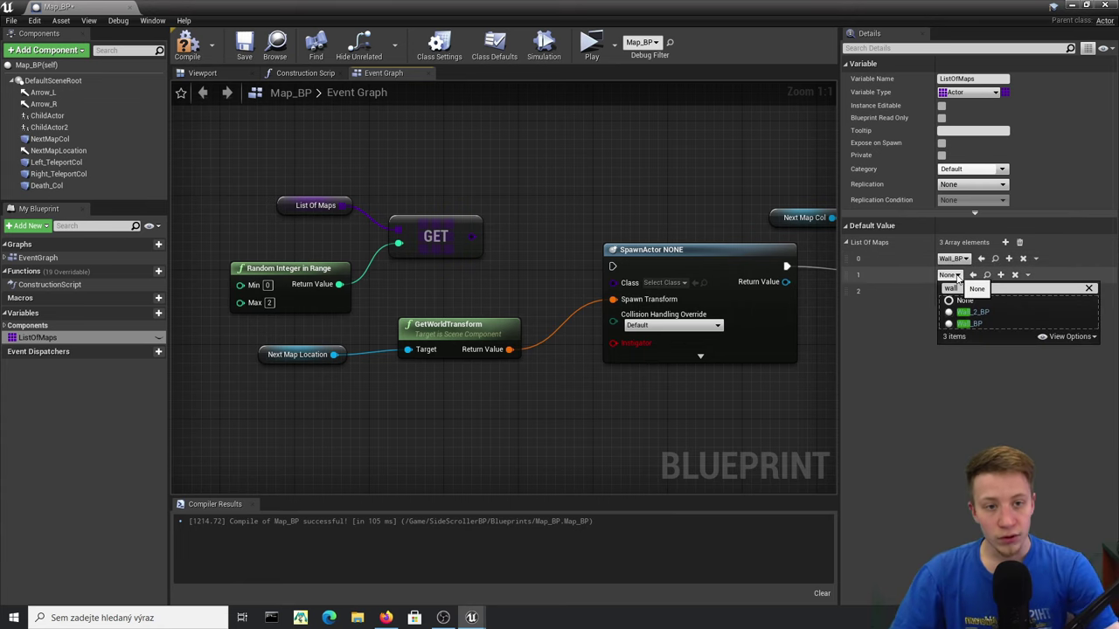
pyautogui.press('Return')
pyautogui.click(949, 291)
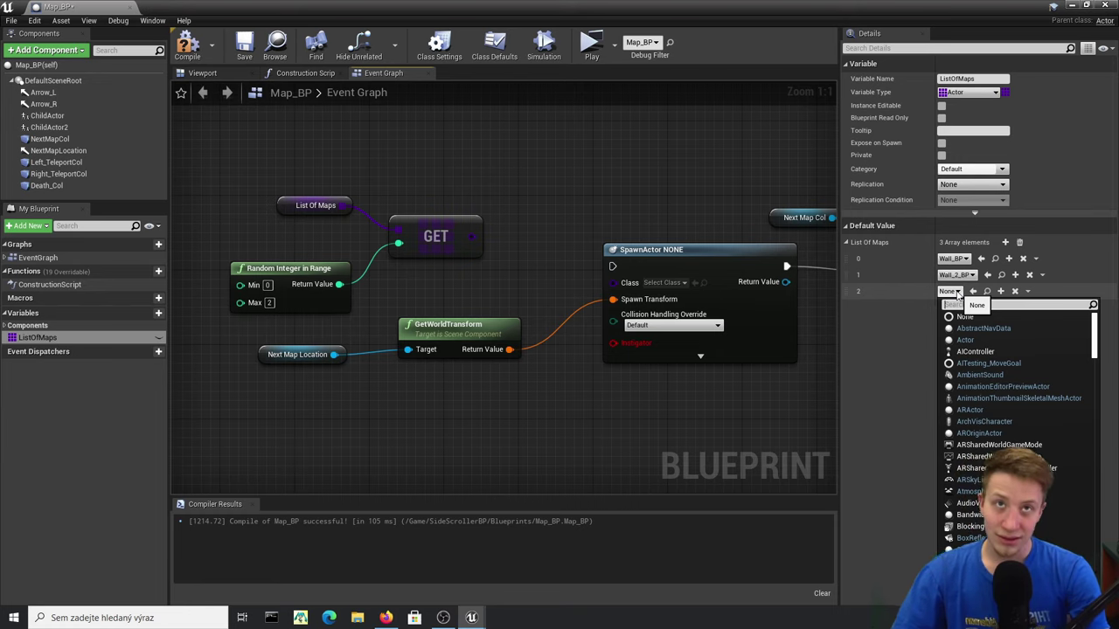
pyautogui.write('wall')
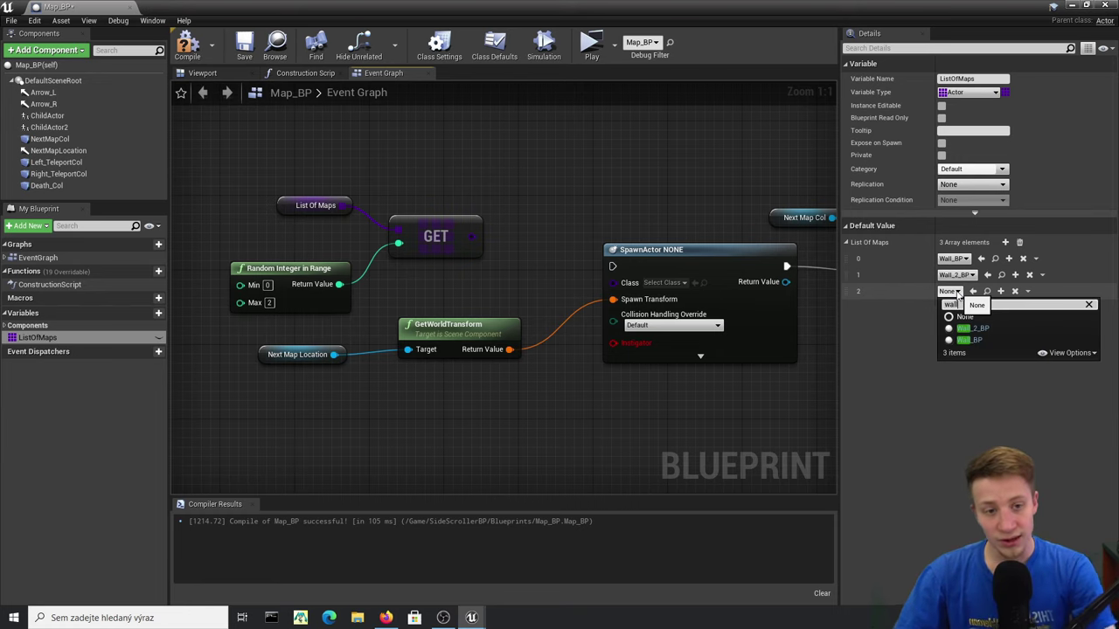
pyautogui.press('Down')
pyautogui.press('Return')
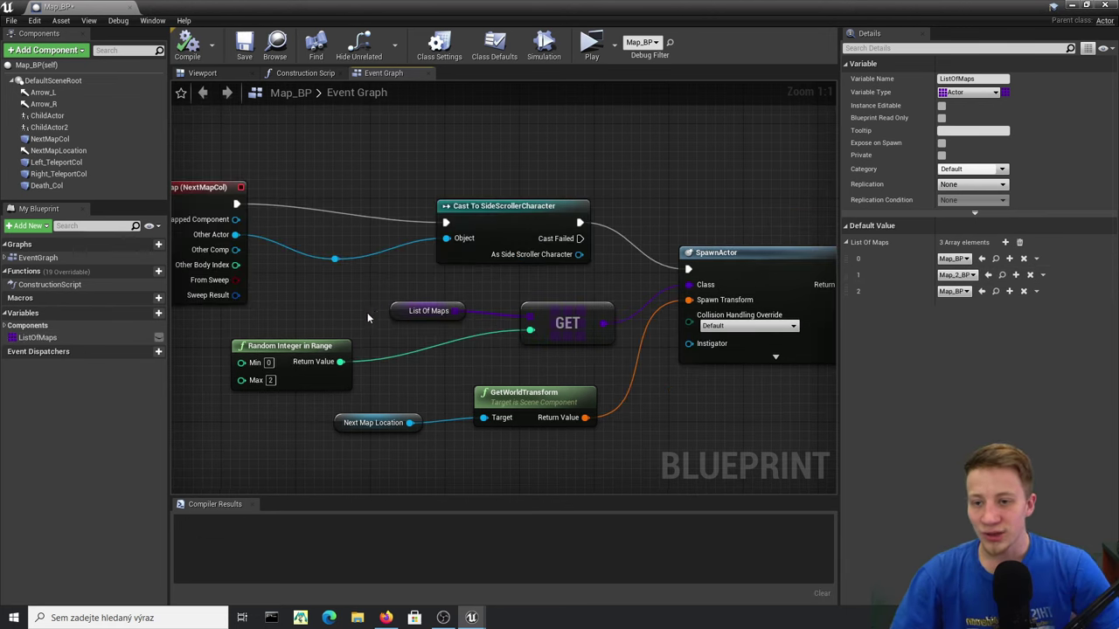
# - Check the ListOfMaps default classes, compile Map_BP and move the Random Integer in Range node slightly farther from the Get node
pyautogui.click(401, 314)
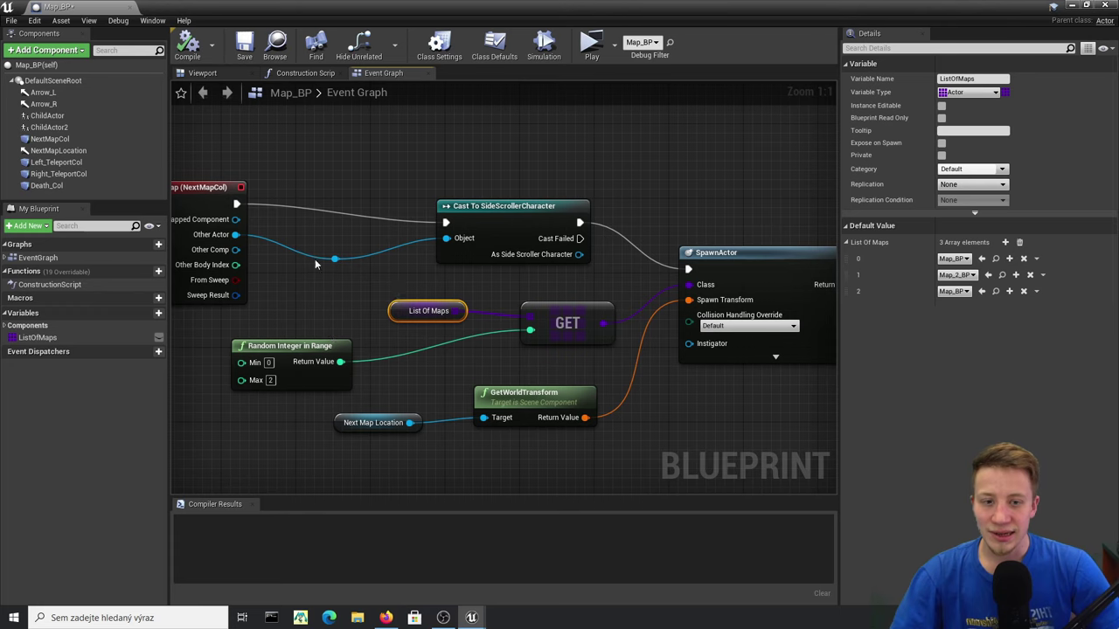
pyautogui.click(957, 259)
pyautogui.click(907, 319)
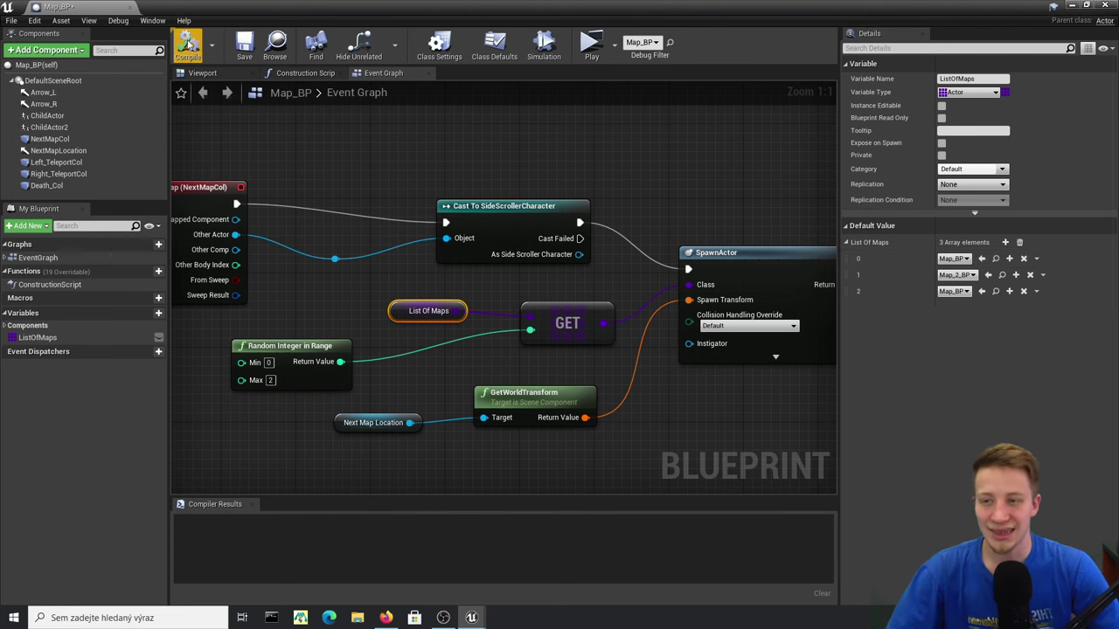
pyautogui.moveTo(325, 341); pyautogui.dragTo(284, 354)
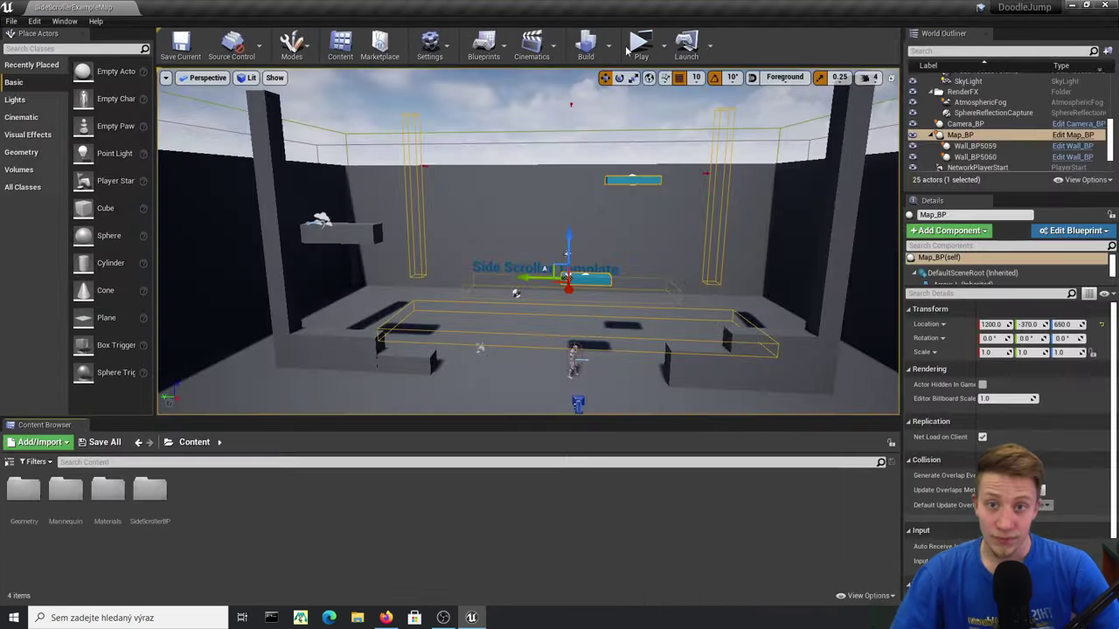
# - Play-test the level, steering the character up the platforms to examine how the next maps spawn from the random list
pyautogui.click(634, 47)
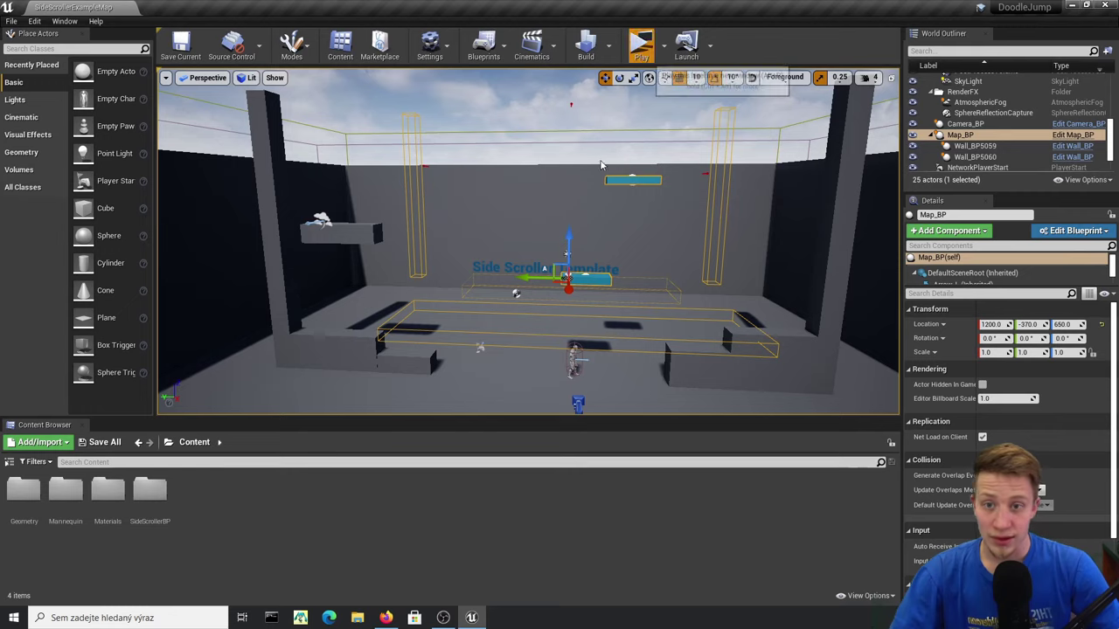
pyautogui.press('d')
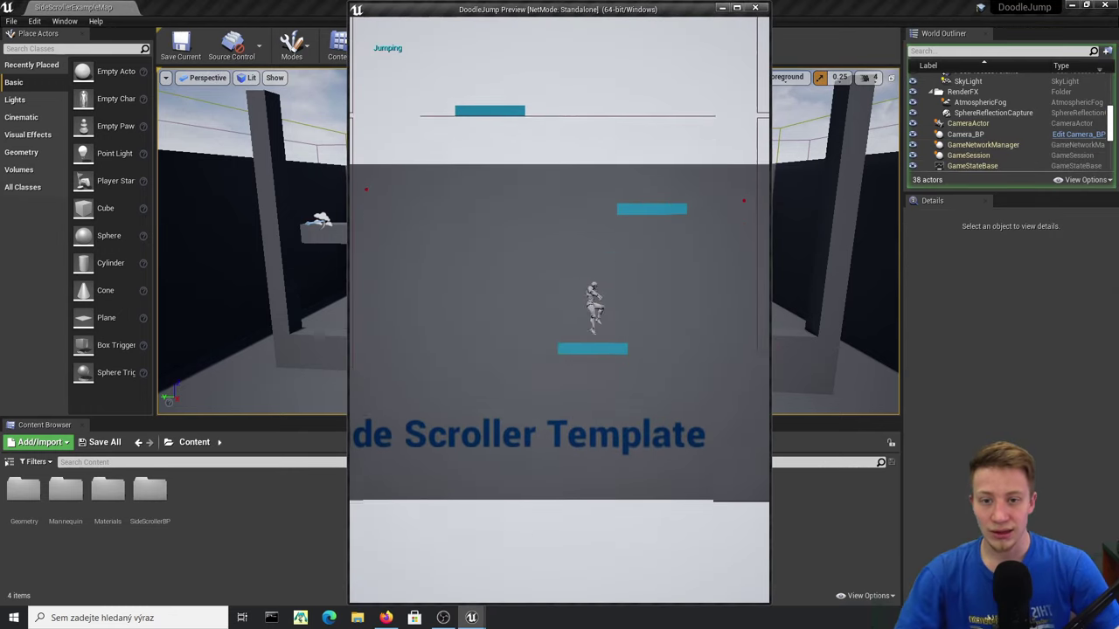
pyautogui.press('a')
pyautogui.press('a')
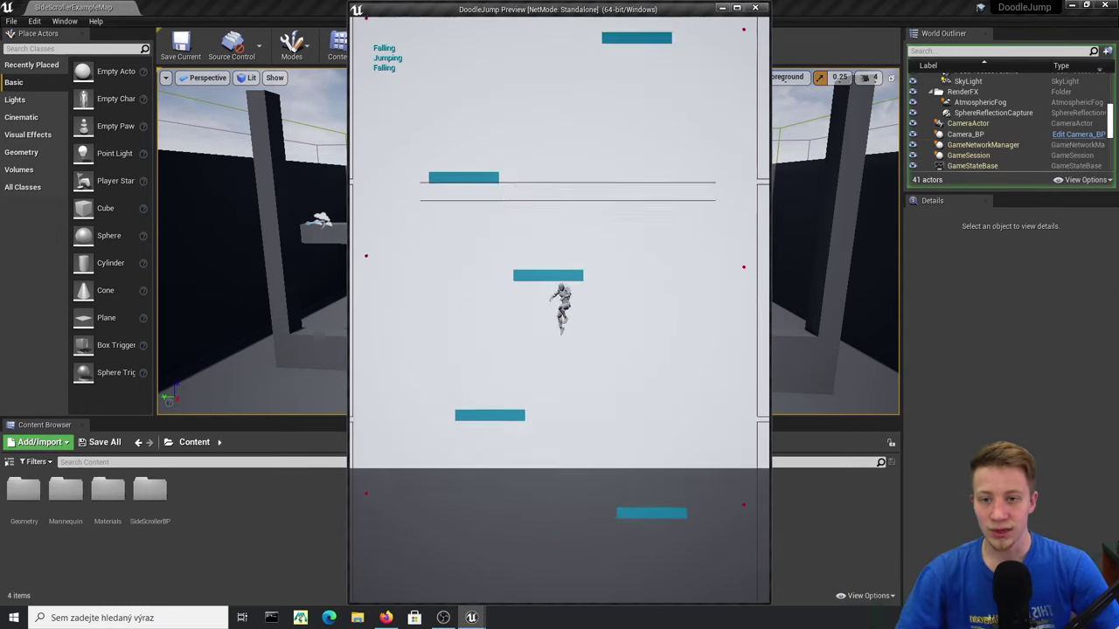
pyautogui.press('d')
pyautogui.press('a')
pyautogui.press('d')
pyautogui.press('d')
pyautogui.press('a')
pyautogui.press('d')
pyautogui.press('a')
pyautogui.press('a')
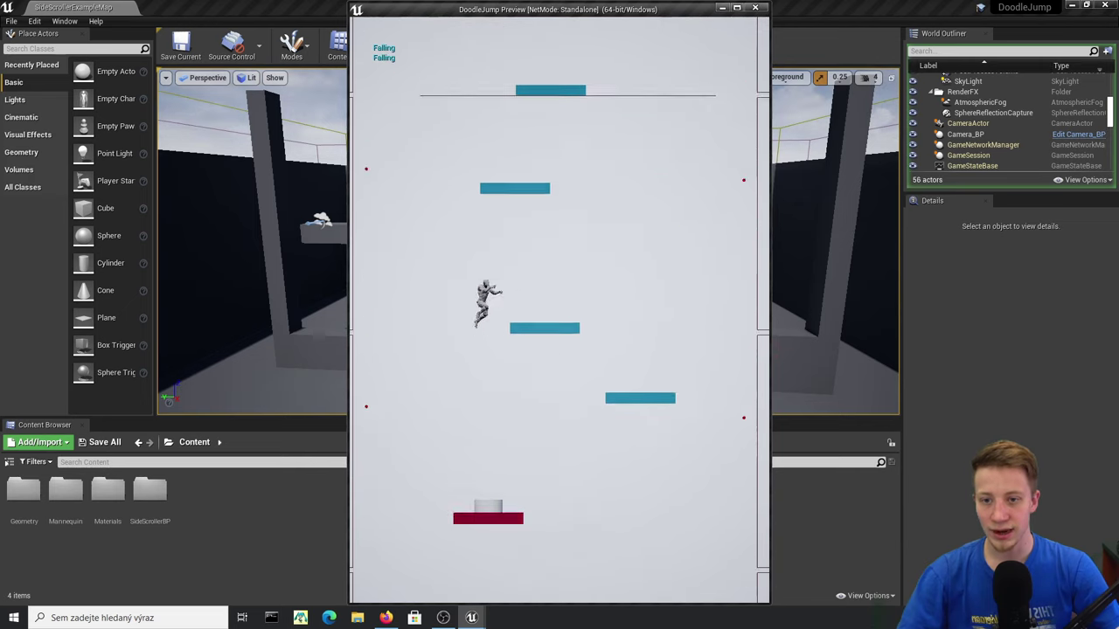
pyautogui.press('d')
pyautogui.press('a')
pyautogui.press('d')
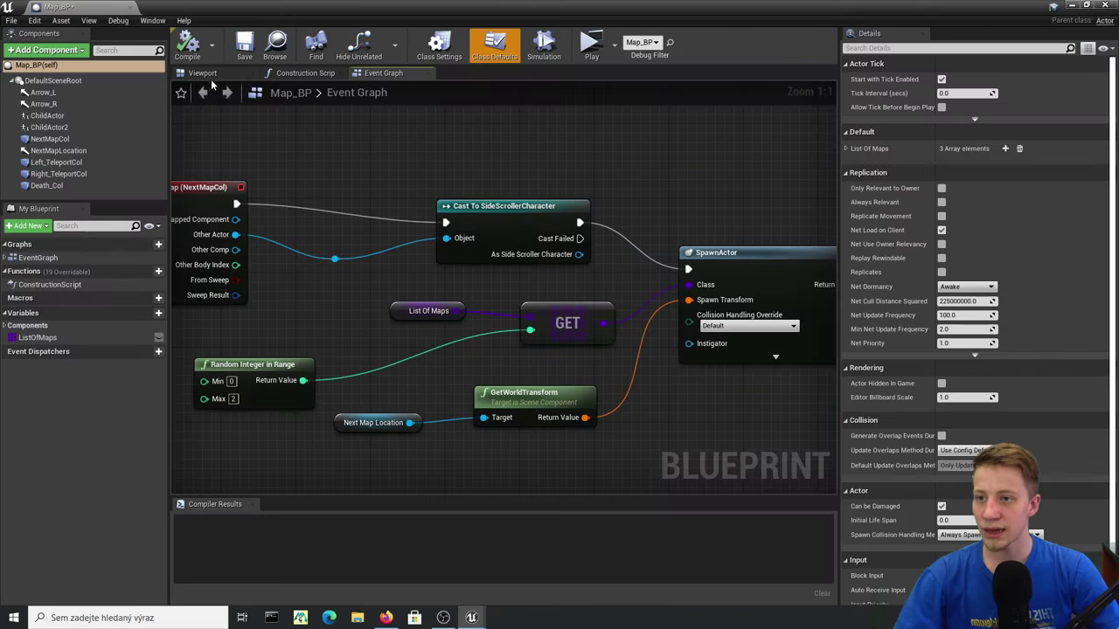
# - Widen the NextMapCol collision box in the Map_BP blueprint by setting its Y scale to 31.25
pyautogui.click(202, 73)
pyautogui.click(187, 44)
pyautogui.moveTo(354, 387)
pyautogui.mouseDown(button='right')
pyautogui.moveTo(393, 386)
pyautogui.moveTo(327, 371)
pyautogui.moveTo(354, 388)
pyautogui.mouseUp(button='right')
pyautogui.click(354, 384)
pyautogui.press('d')
pyautogui.press('r')
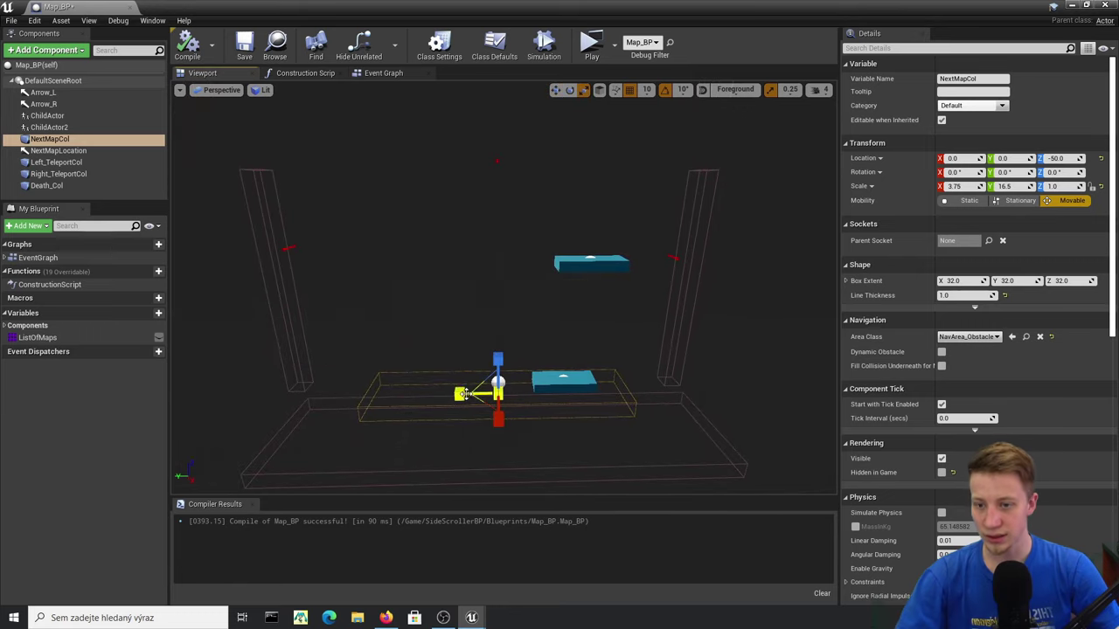
pyautogui.moveTo(426, 306); pyautogui.dragTo(435, 327, button='right')
pyautogui.moveTo(568, 252); pyautogui.dragTo(577, 269, button='right')
pyautogui.press('d')
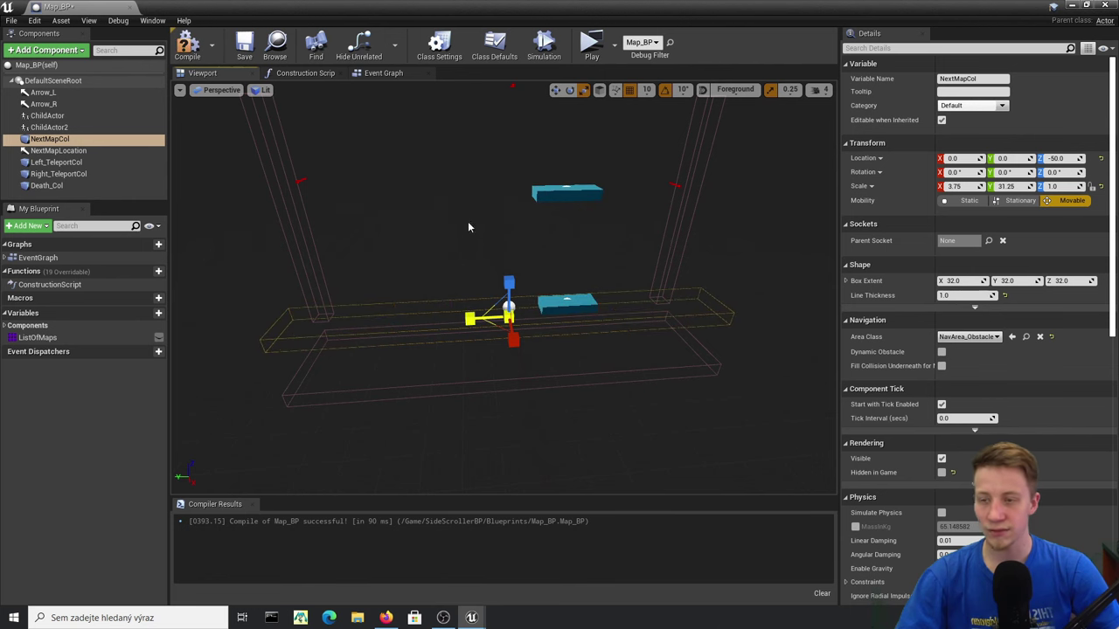
pyautogui.moveTo(468, 228); pyautogui.dragTo(563, 224, button='right')
# - Return to the level editor and save the level
pyautogui.click(1073, 5)
pyautogui.hotkey('ctrl', 's')
pyautogui.press('w')
pyautogui.moveTo(523, 273); pyautogui.dragTo(529, 295, button='right')
# - Duplicate Wall_2_BP in the SideScrollerBP Blueprints folder as Enemy_BP and open the copy for editing
pyautogui.doubleClick(149, 490)
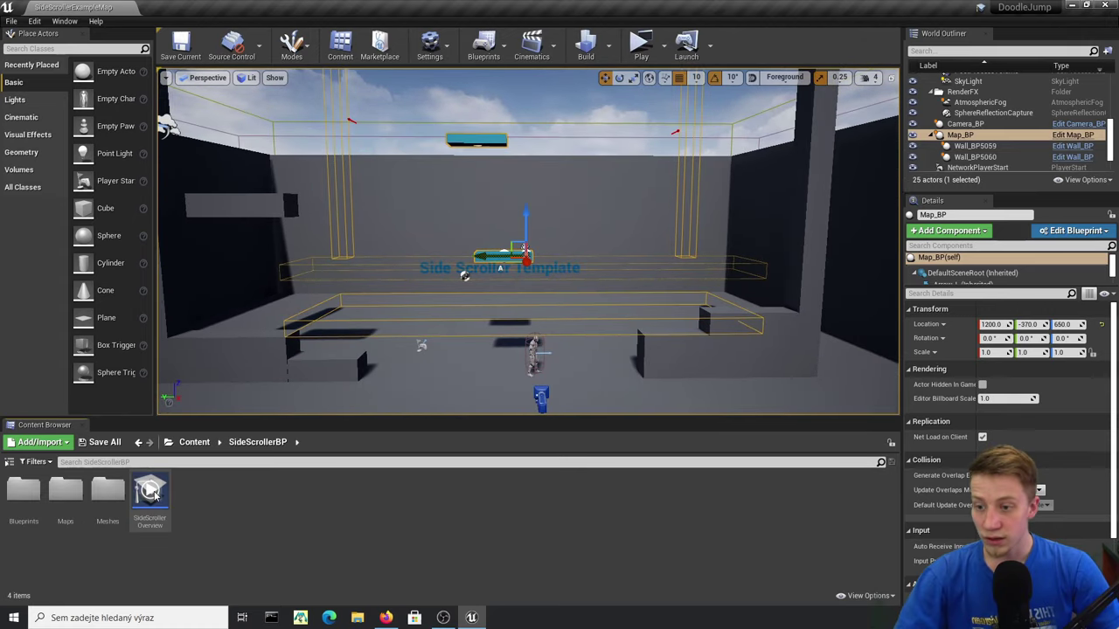
pyautogui.click(20, 520)
pyautogui.moveTo(20, 519); pyautogui.dragTo(100, 526)
pyautogui.doubleClick(35, 518)
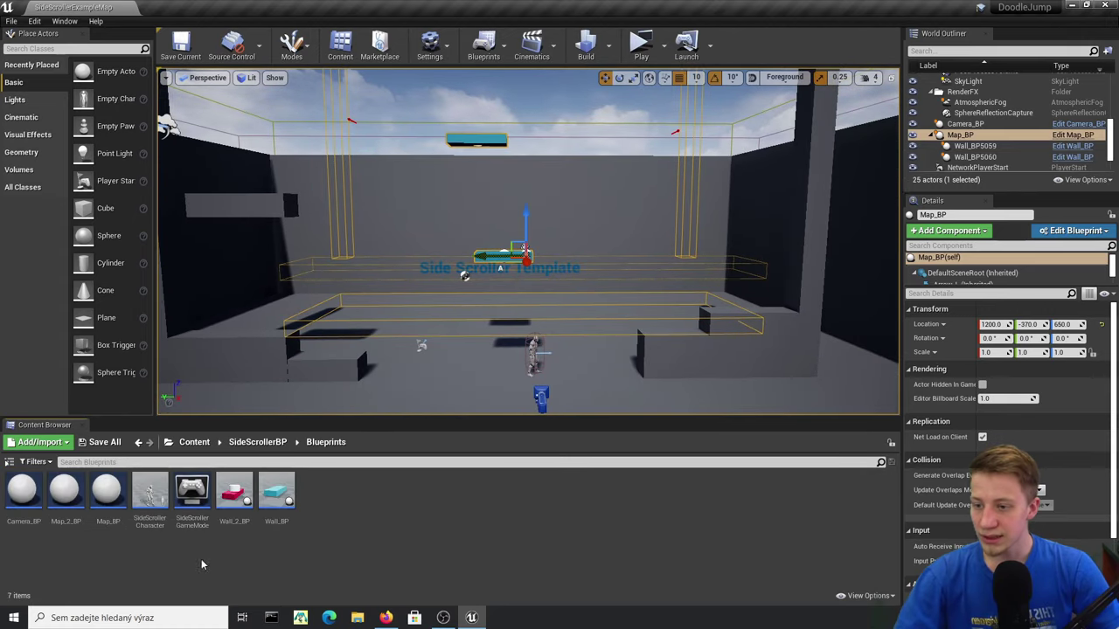
pyautogui.rightClick(236, 500)
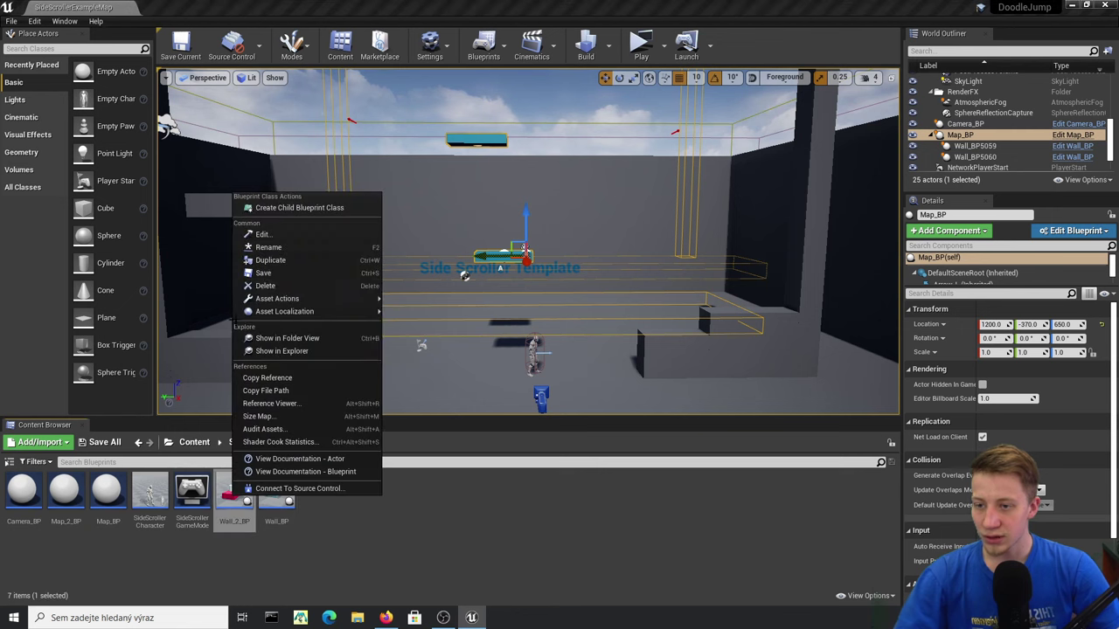
pyautogui.click(333, 260)
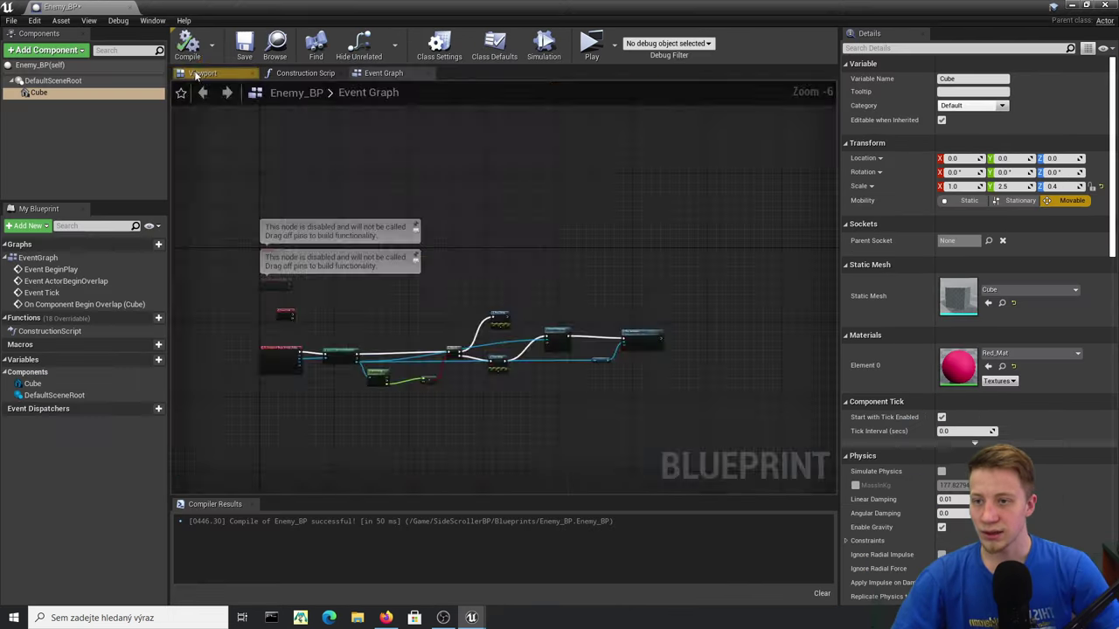
# - Change the static mesh of Enemy_BP's Cube component to SM_Ball_01 and reset its scale to 1.0 on all axes
pyautogui.click(202, 73)
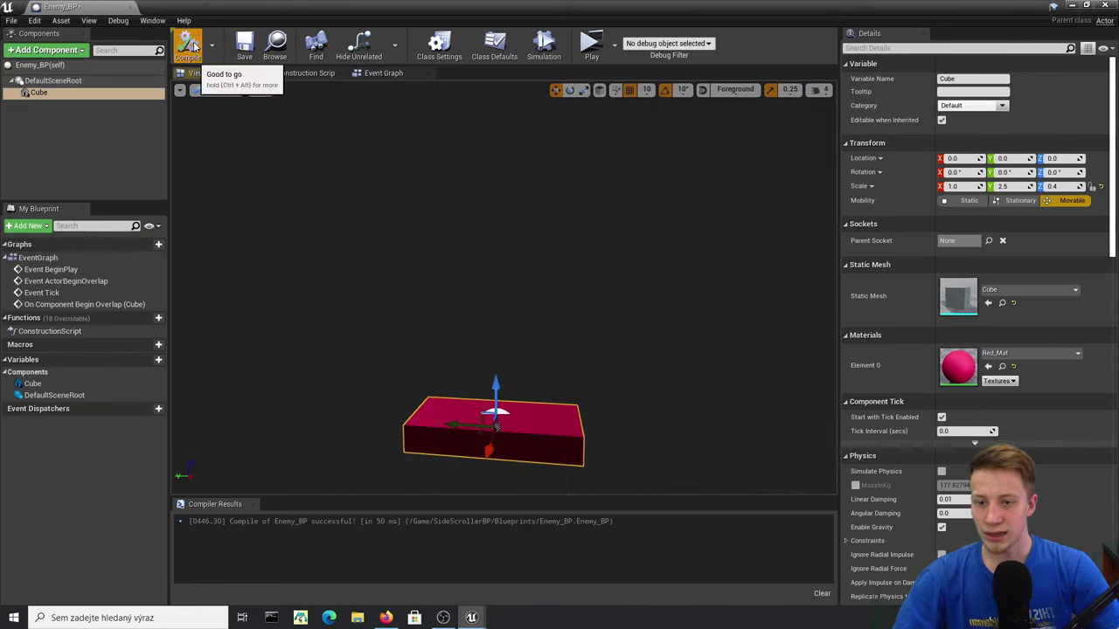
pyautogui.click(1031, 291)
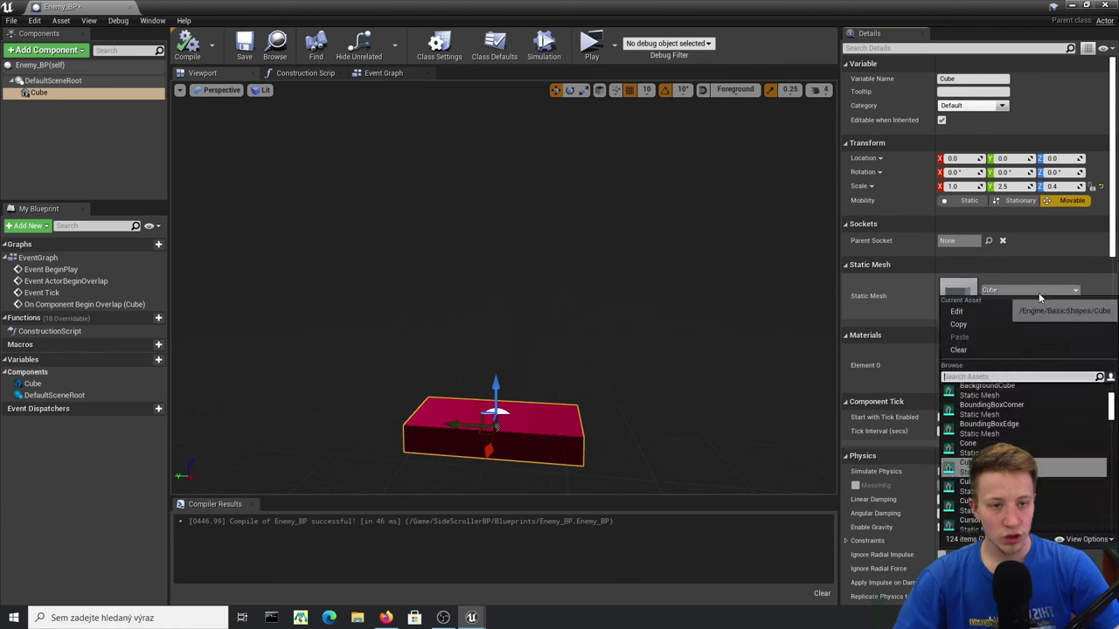
pyautogui.scroll(-3, 1022, 455)
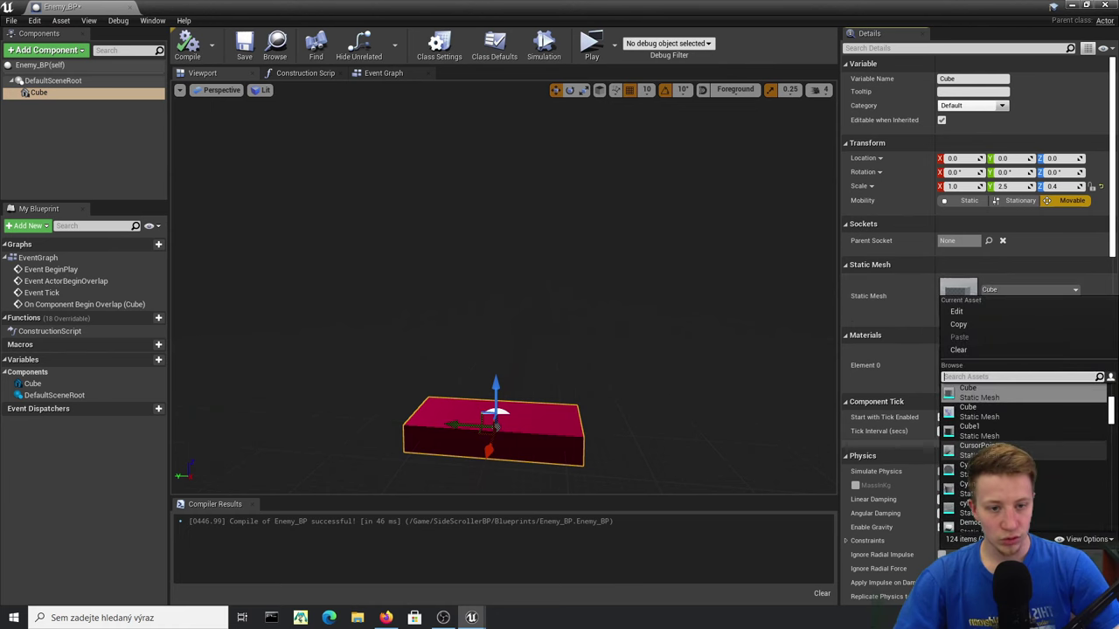
pyautogui.scroll(-10, 994, 433)
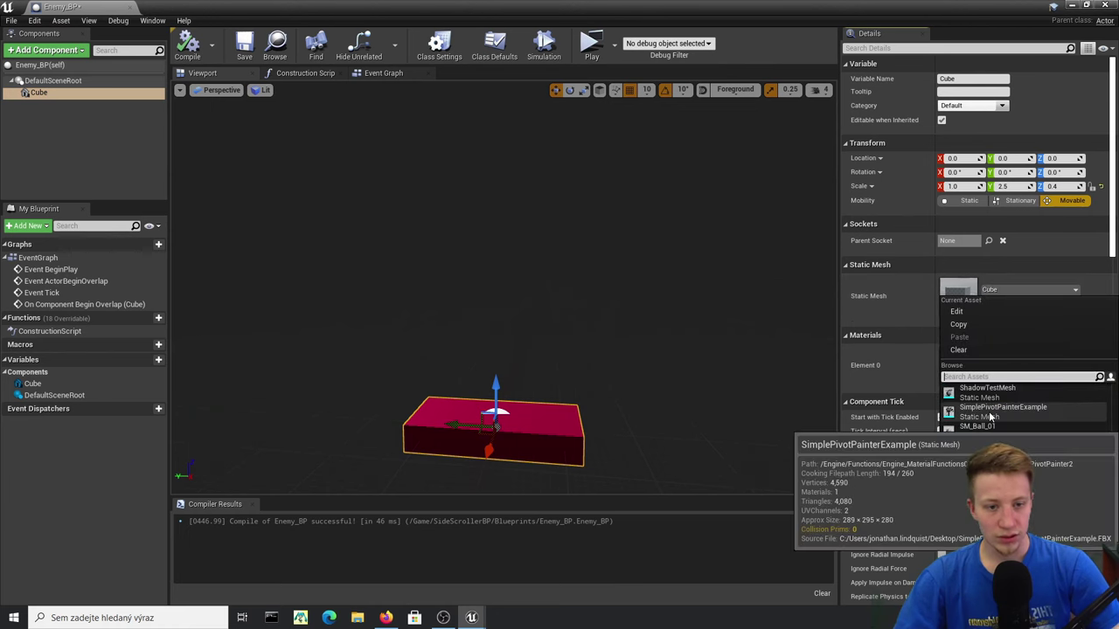
pyautogui.click(979, 427)
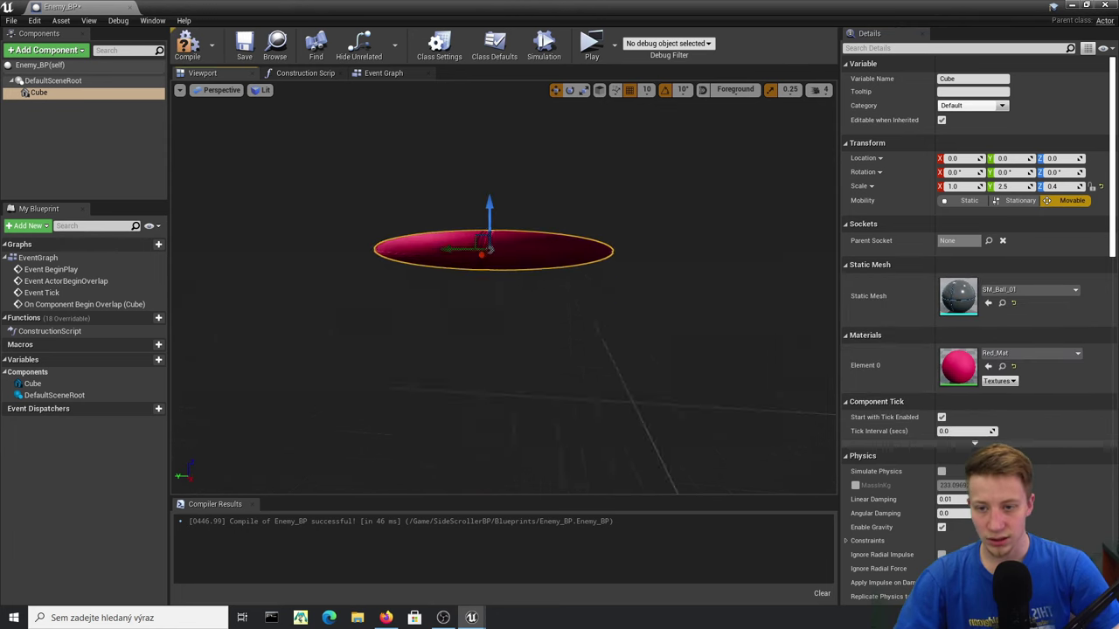
pyautogui.click(1090, 187)
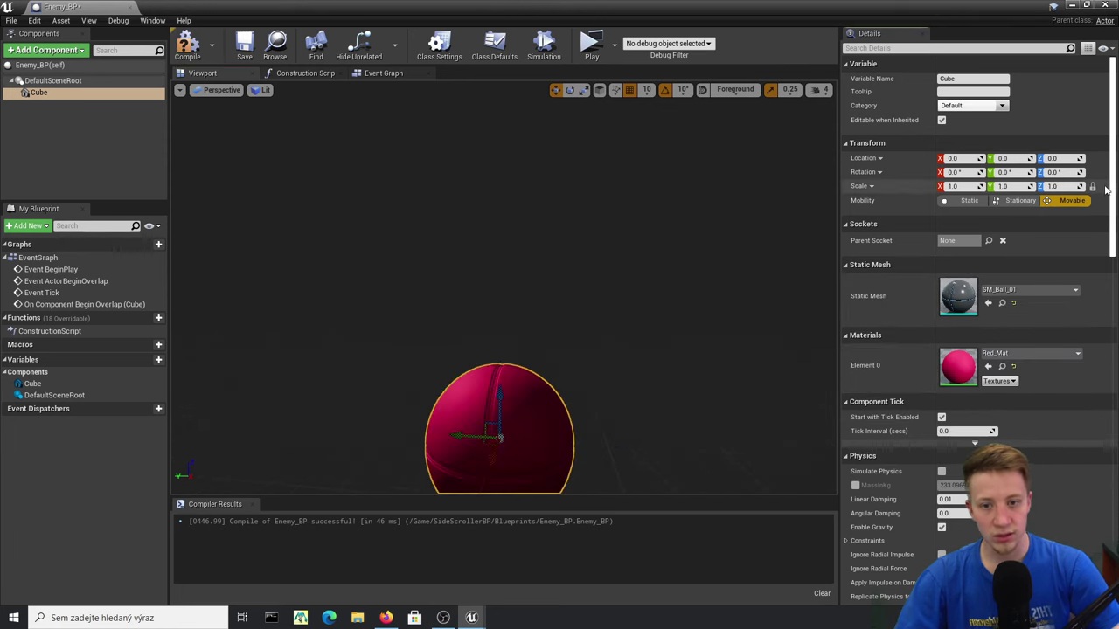
pyautogui.moveTo(575, 350); pyautogui.dragTo(573, 376, button='right')
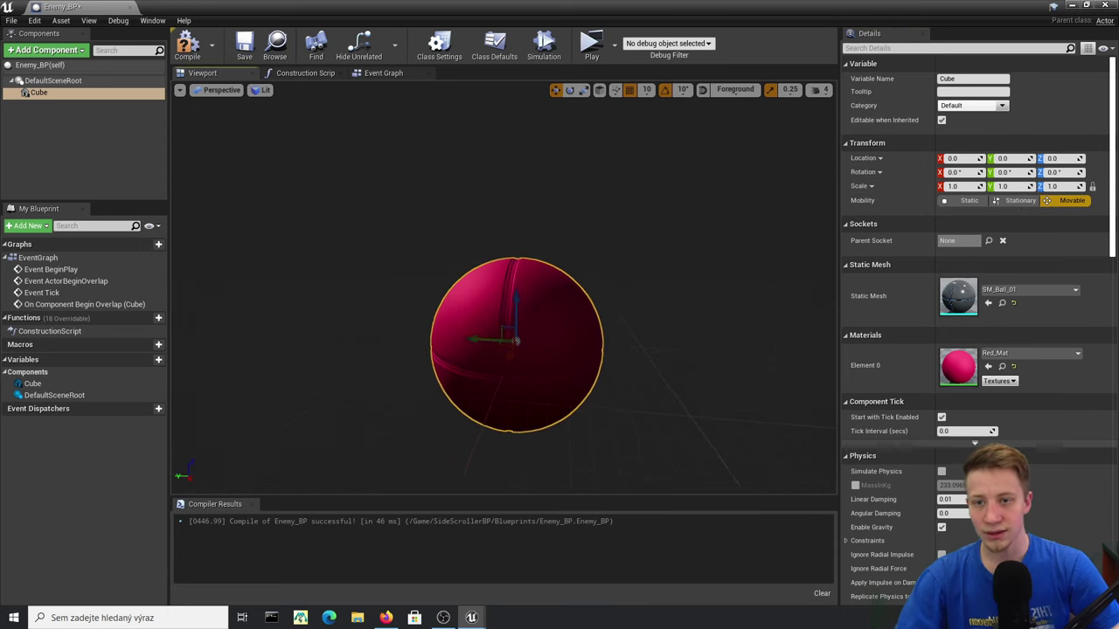
# - Add a Cone basic shape component as a child of the Cube component in Enemy_BP
pyautogui.click(47, 53)
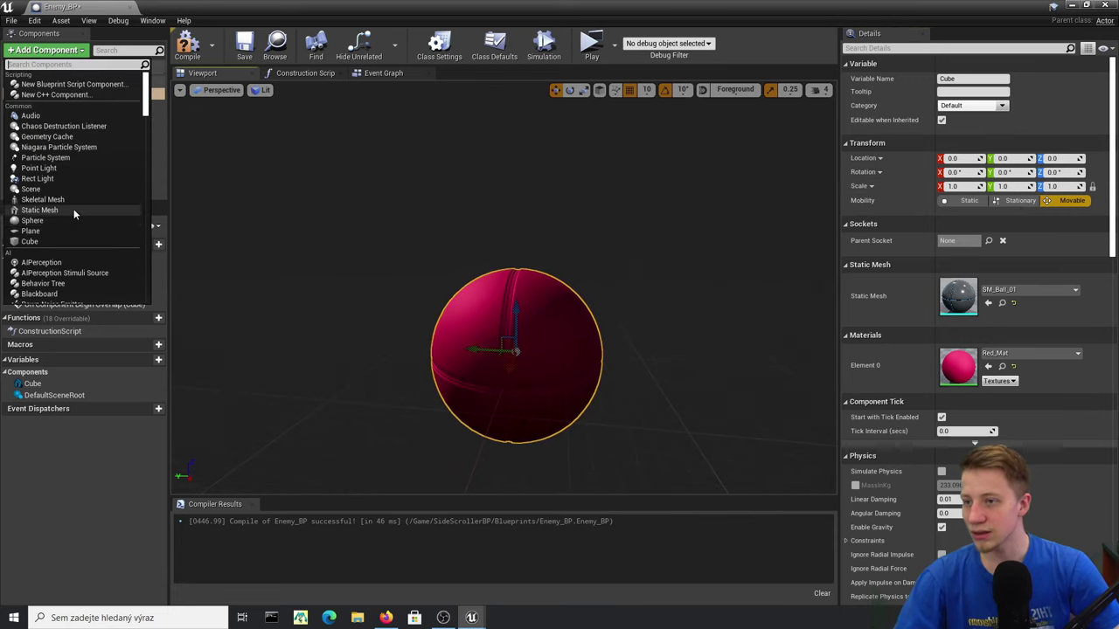
pyautogui.scroll(-5, 65, 246)
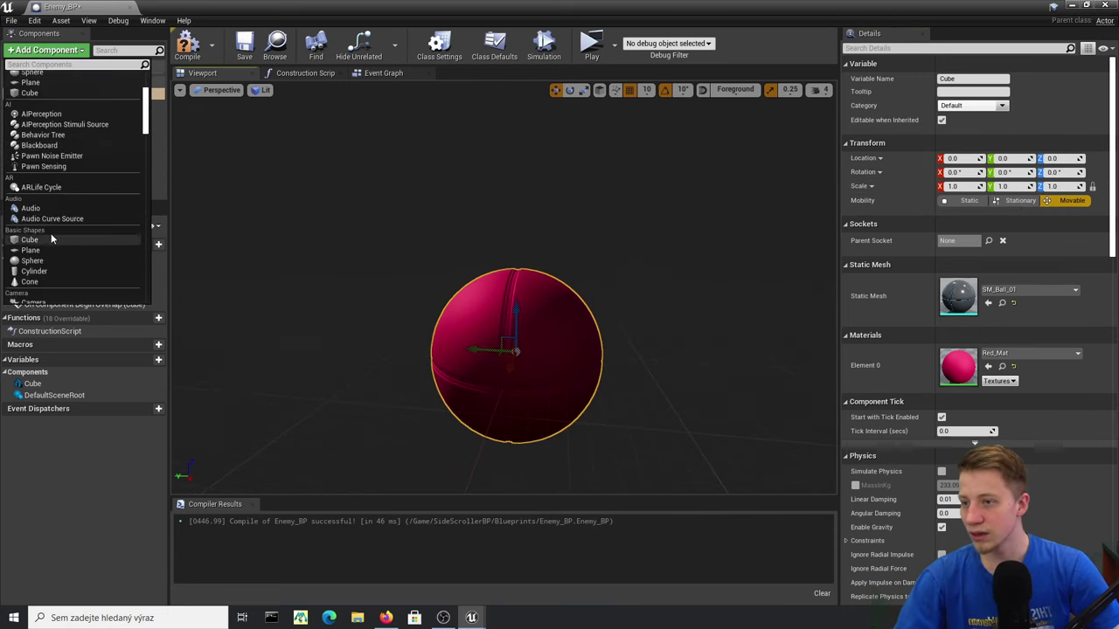
pyautogui.click(49, 281)
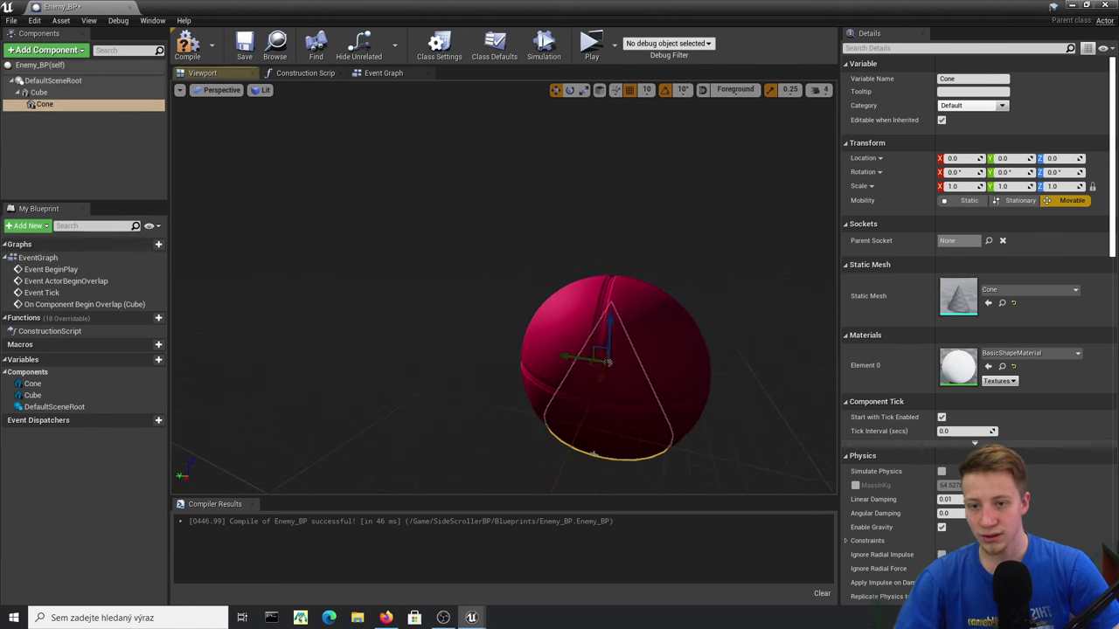
# - Rotate the Cone component 90° about X and move it about 100 units along Y out of the ball's side
pyautogui.moveTo(548, 330); pyautogui.dragTo(490, 323)
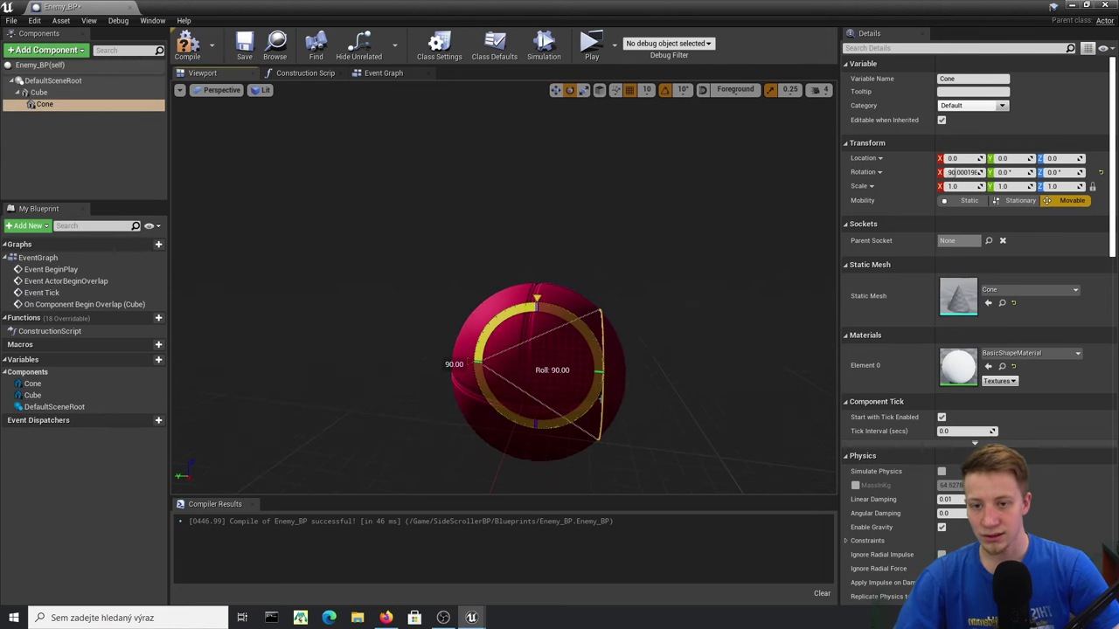
pyautogui.press('w')
pyautogui.moveTo(514, 363); pyautogui.dragTo(413, 362)
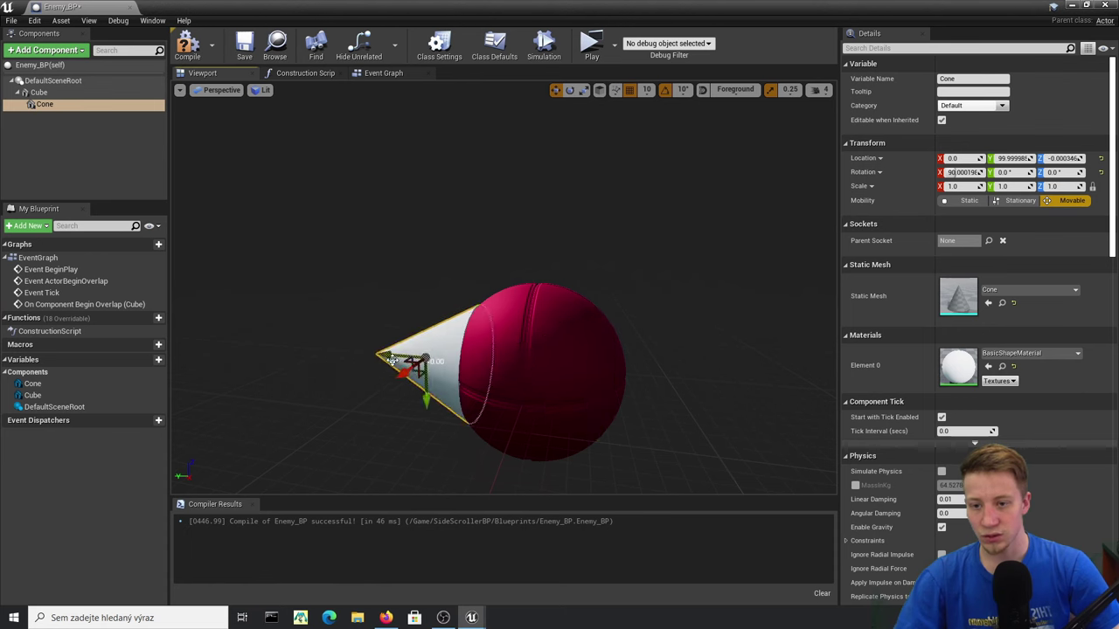
# - Duplicate the cone on the ball's opposite side with X rotation -90°, Z rotation 0° and Y location about -90
pyautogui.moveTo(604, 390); pyautogui.dragTo(651, 358)
pyautogui.click(1059, 172)
pyautogui.write('0')
pyautogui.press('Return')
pyautogui.click(967, 172)
pyautogui.write('-90')
pyautogui.press('Return')
pyautogui.press('w')
pyautogui.moveTo(671, 382); pyautogui.dragTo(697, 385)
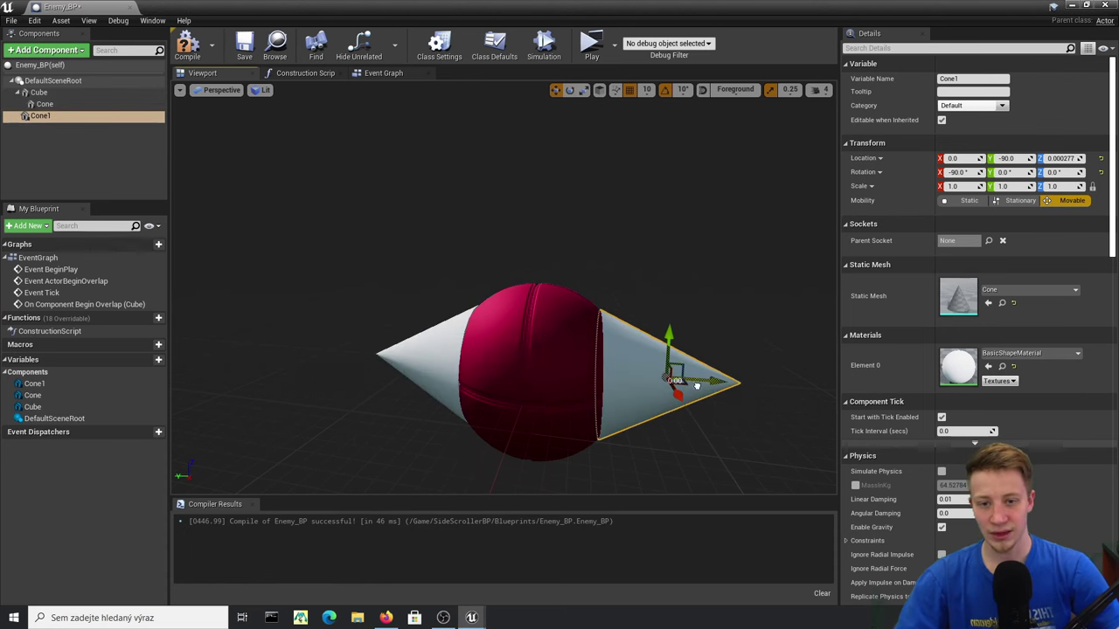
# - Add a Scene component under DefaultSceneRoot and parent Cube, Cone and Cone1 to it
pyautogui.click(54, 81)
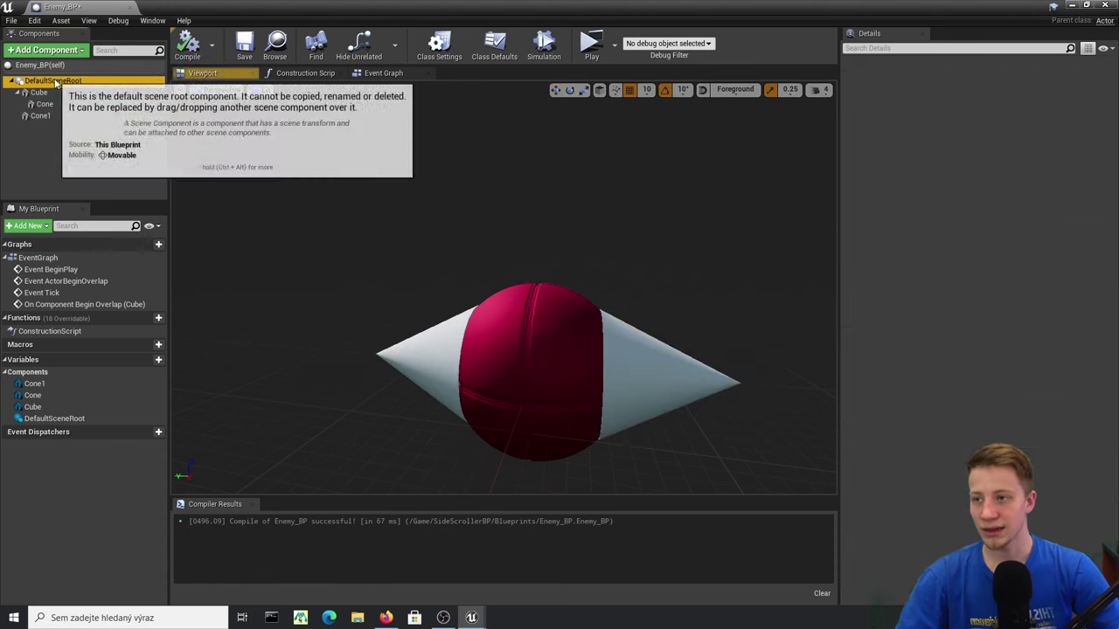
pyautogui.moveTo(654, 339); pyautogui.dragTo(681, 401, button='right')
pyautogui.press('s')
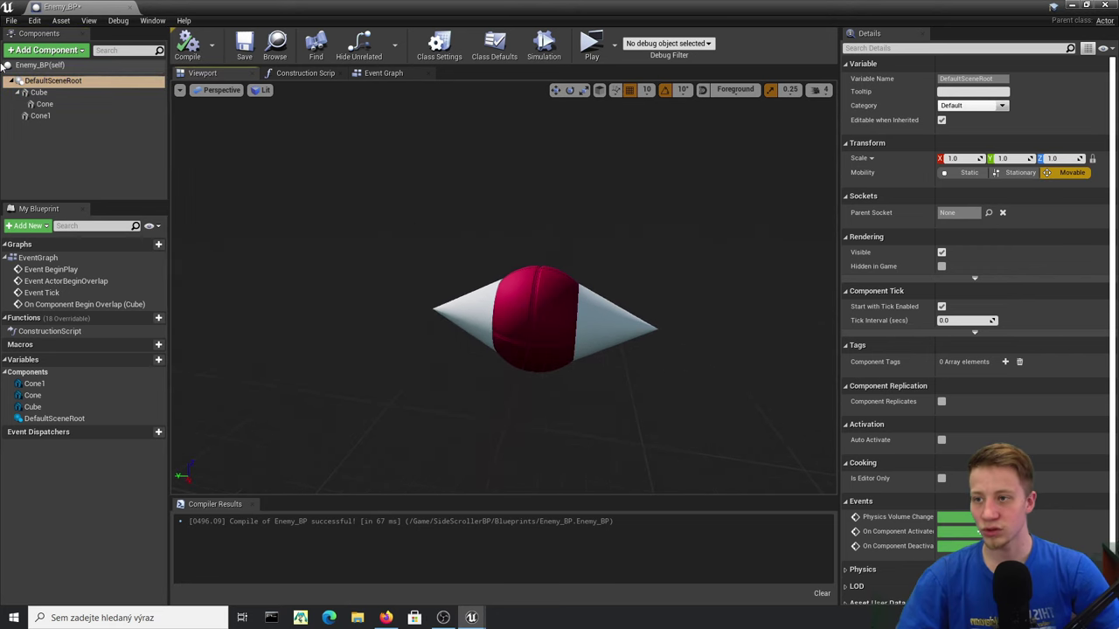
pyautogui.click(51, 54)
pyautogui.write('sce')
pyautogui.click(41, 113)
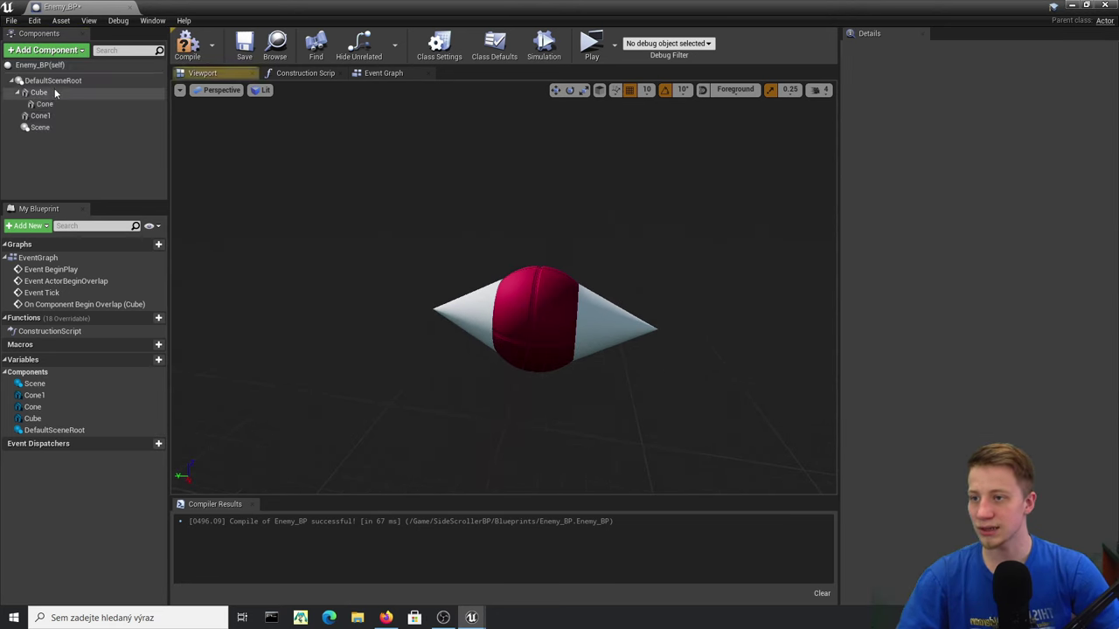
pyautogui.click(55, 94)
pyautogui.keyDown('ctrl'); pyautogui.click(52, 105); pyautogui.keyUp('ctrl')
pyautogui.keyDown('ctrl'); pyautogui.click(50, 118); pyautogui.keyUp('ctrl')
pyautogui.moveTo(50, 117); pyautogui.dragTo(53, 129)
# - Add an Event Tick node and an AddLocalRotation node targeting the Scene component in Enemy_BP's event graph
pyautogui.click(383, 73)
pyautogui.rightClick(381, 273)
pyautogui.write('ev')
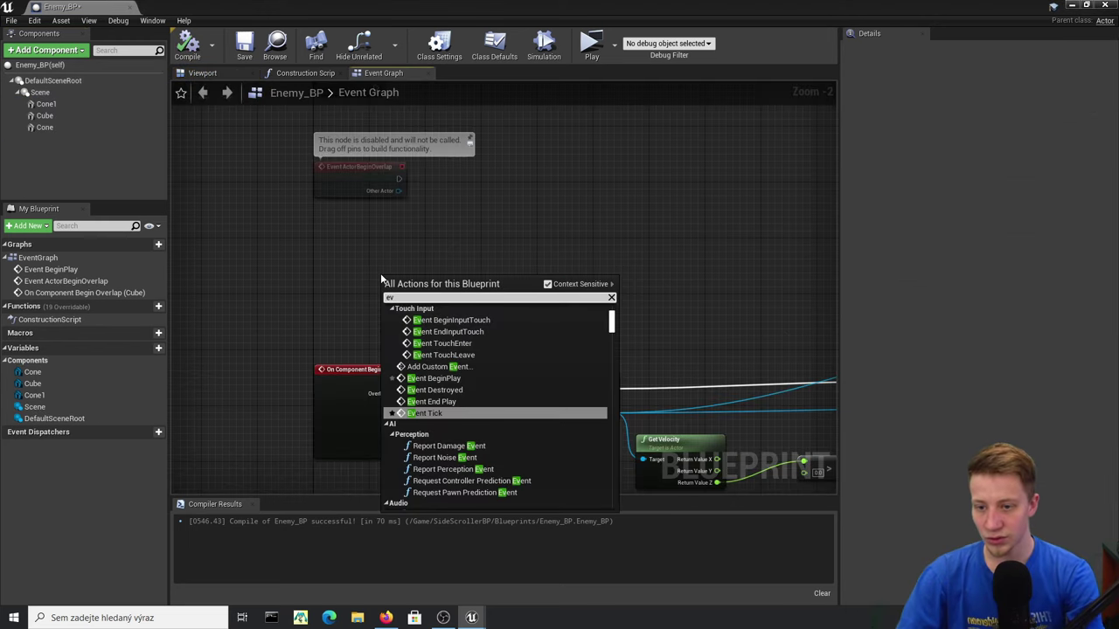
pyautogui.press('Return')
pyautogui.scroll(2, 405, 281)
pyautogui.moveTo(78, 91); pyautogui.dragTo(559, 273)
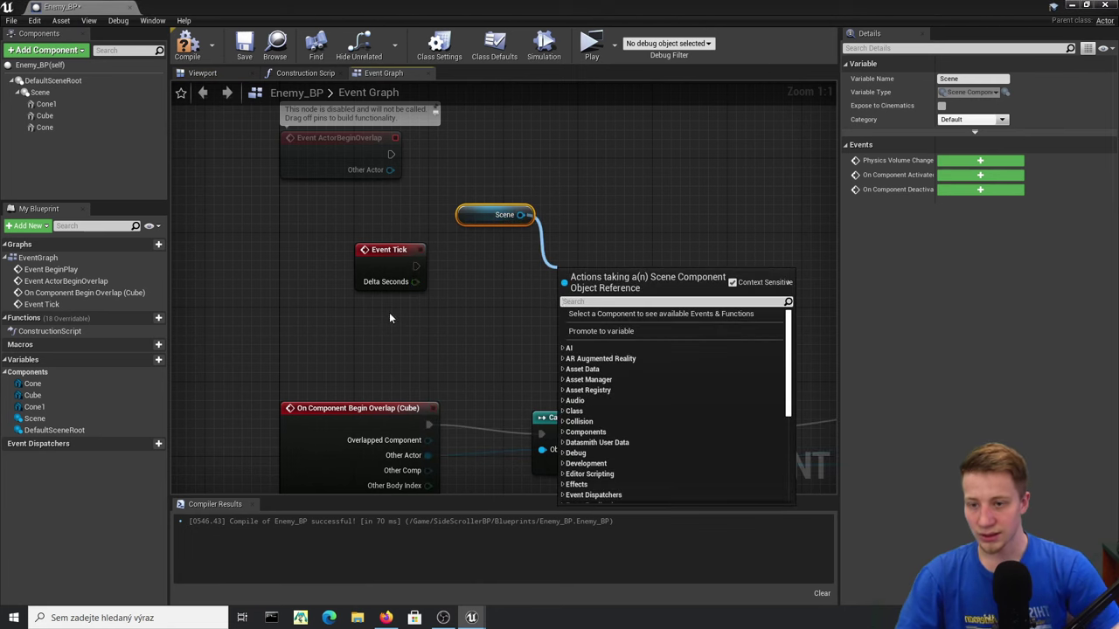
pyautogui.write('add rota')
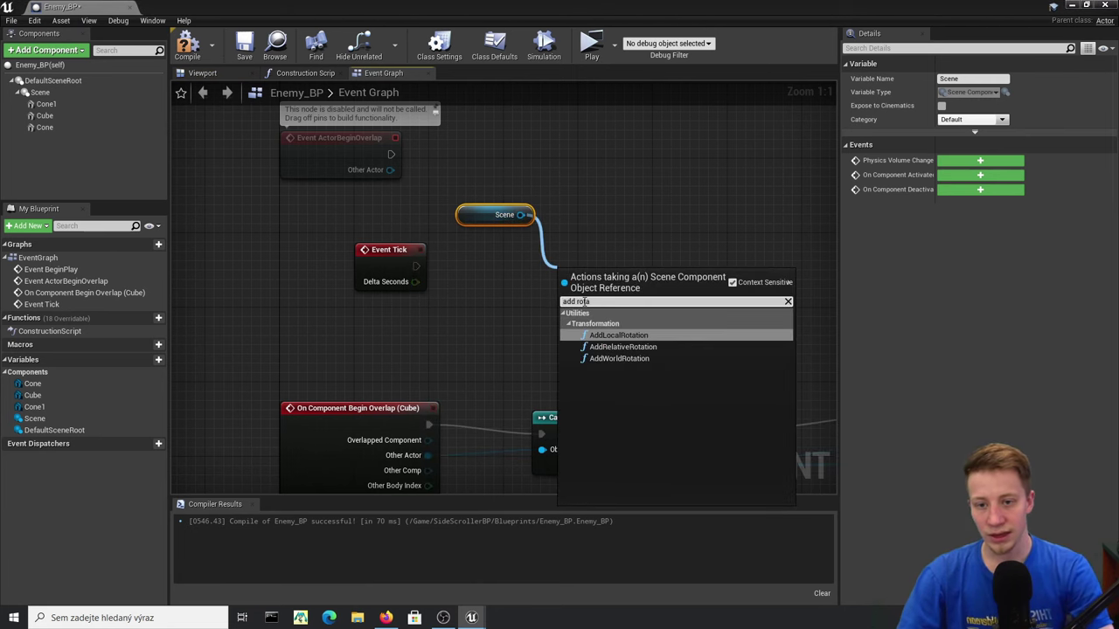
pyautogui.click(618, 334)
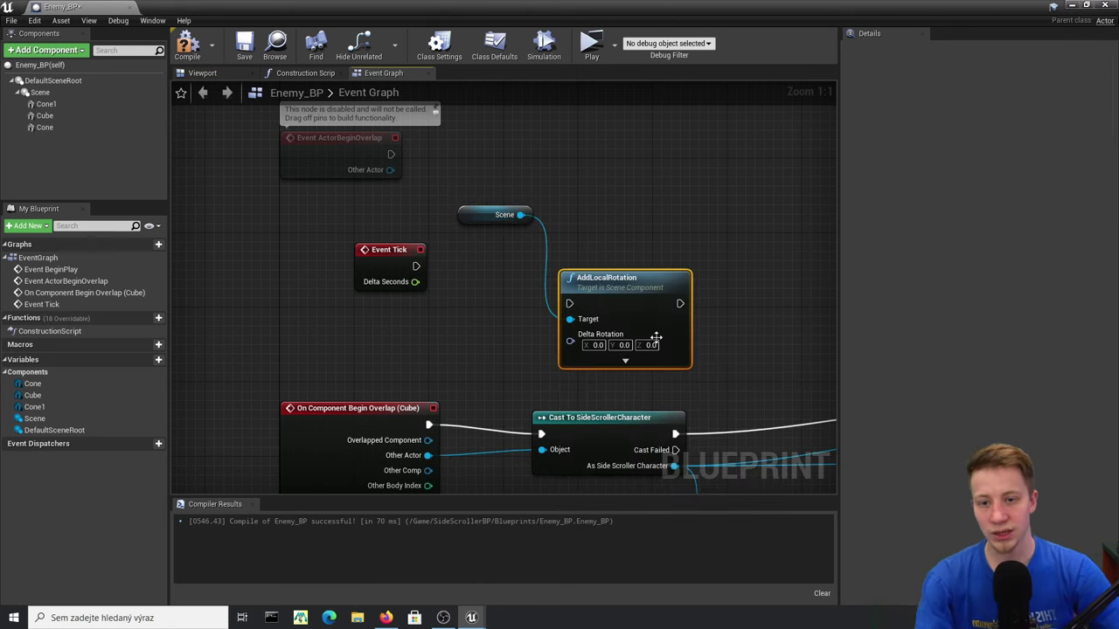
# - Compile Enemy_BP, try transforming the Scene component with all its parts in the viewport, and undo it
pyautogui.click(199, 73)
pyautogui.click(187, 45)
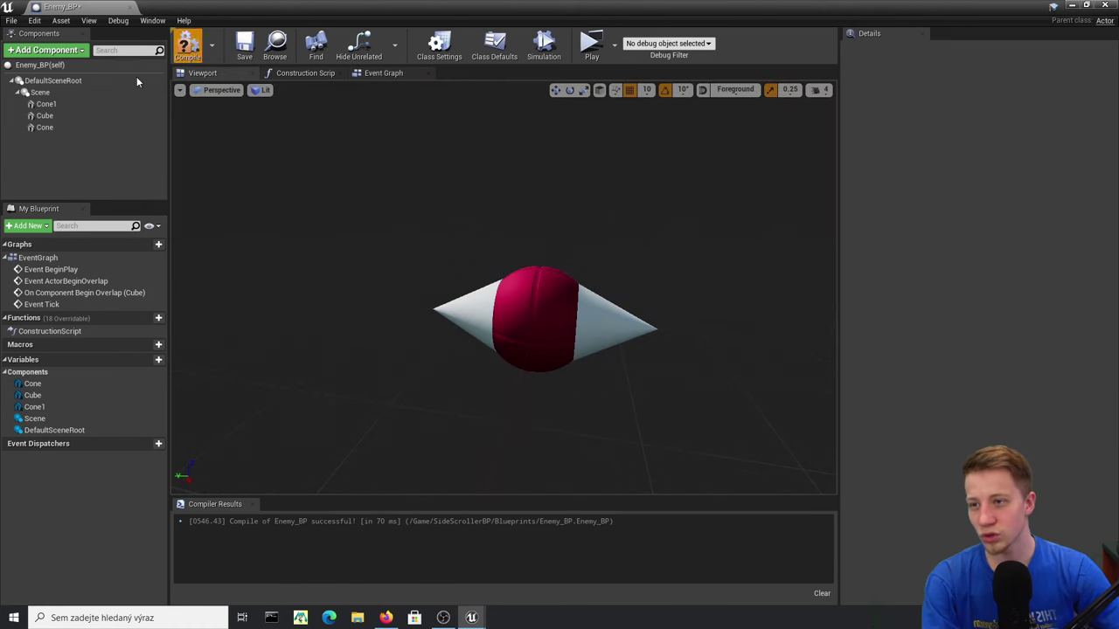
pyautogui.click(40, 92)
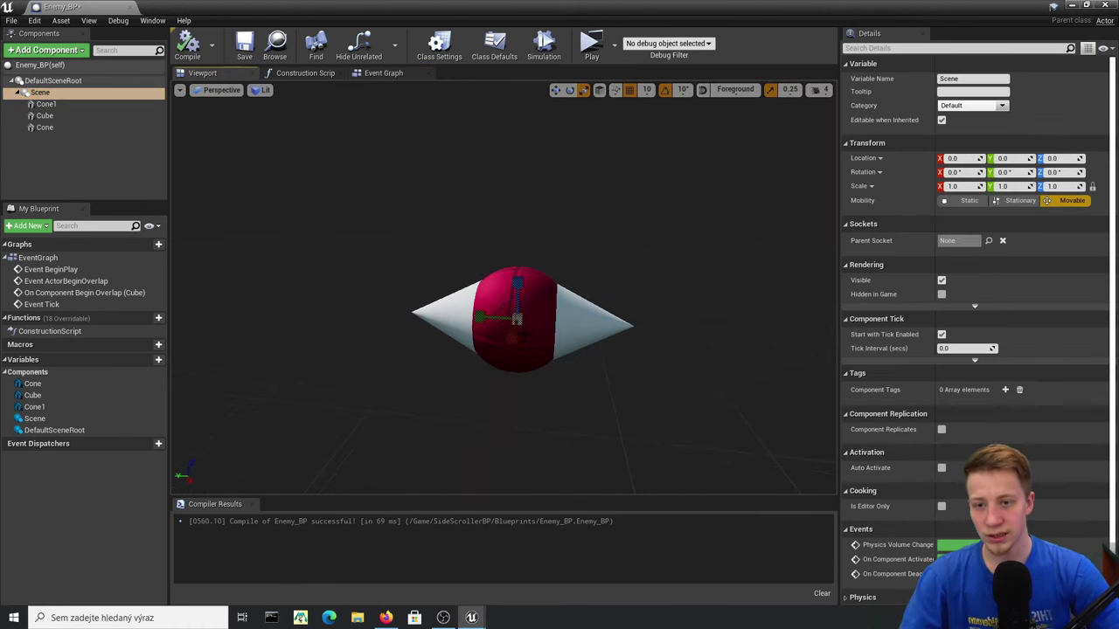
pyautogui.moveTo(547, 346); pyautogui.dragTo(476, 343)
pyautogui.hotkey('ctrl', 'z')
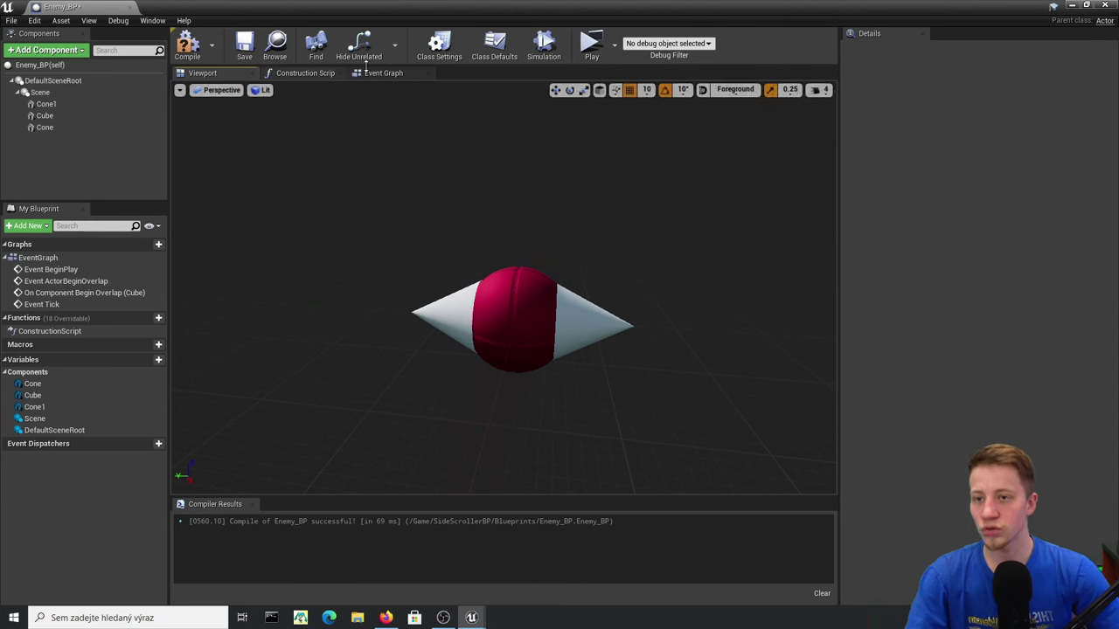
# - Connect Event Tick to the AddLocalRotation node and set its Z delta rotation to 1.0
pyautogui.click(383, 73)
pyautogui.moveTo(416, 266); pyautogui.dragTo(570, 304)
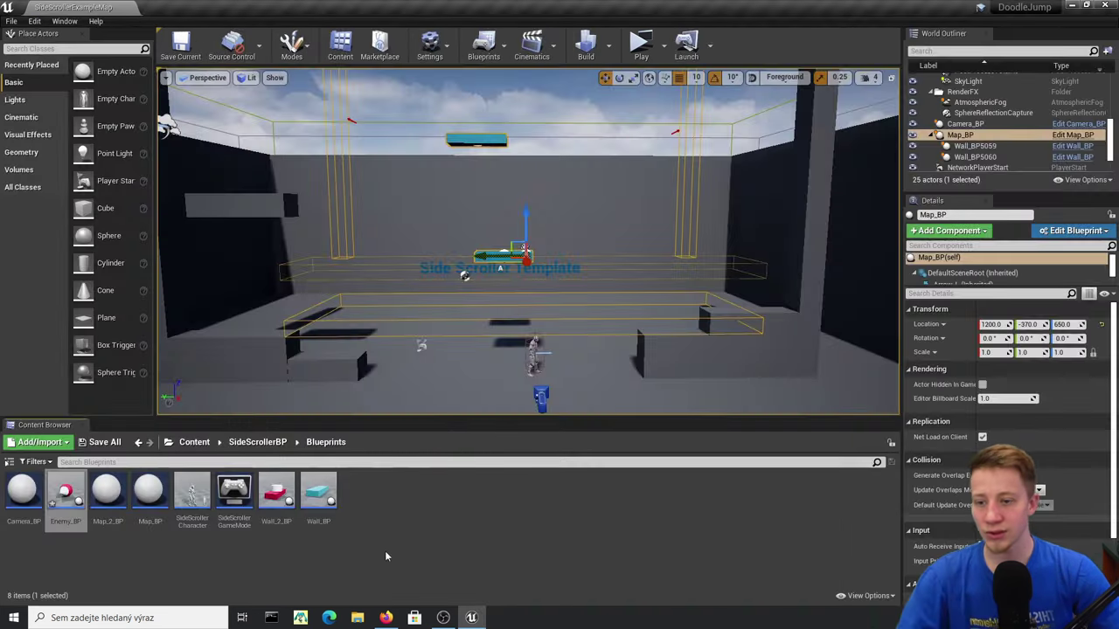
# - Place an Enemy_BP on the level floor at 1850, -340, 110 and run a simulation to check its spin
pyautogui.moveTo(280, 348); pyautogui.dragTo(281, 403, button='right')
pyautogui.moveTo(66, 497); pyautogui.dragTo(530, 179)
pyautogui.click(664, 45)
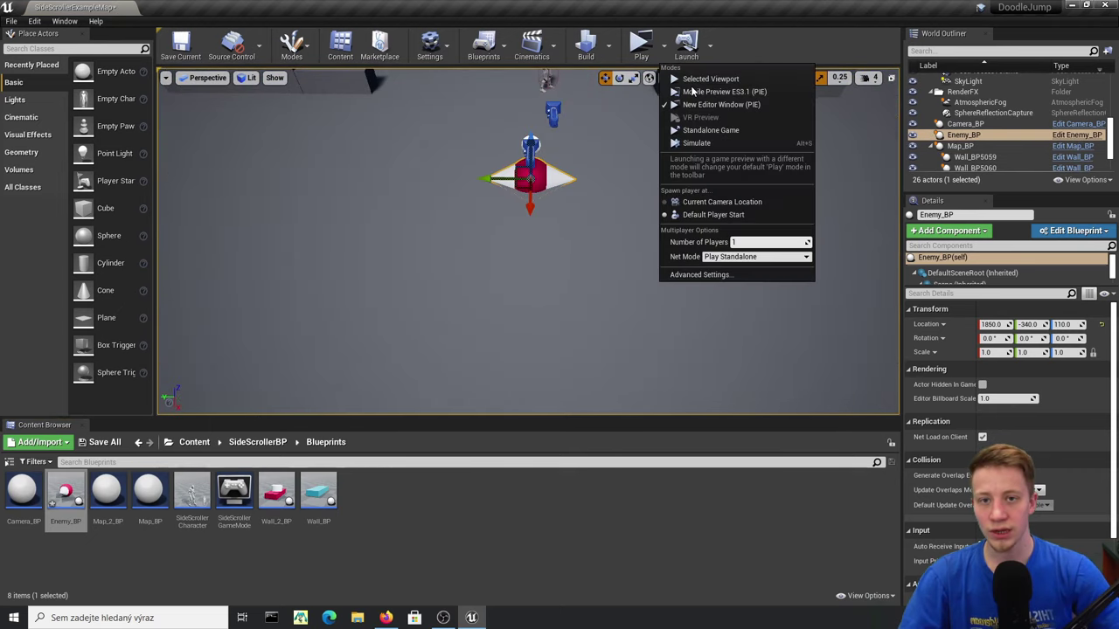
pyautogui.click(699, 142)
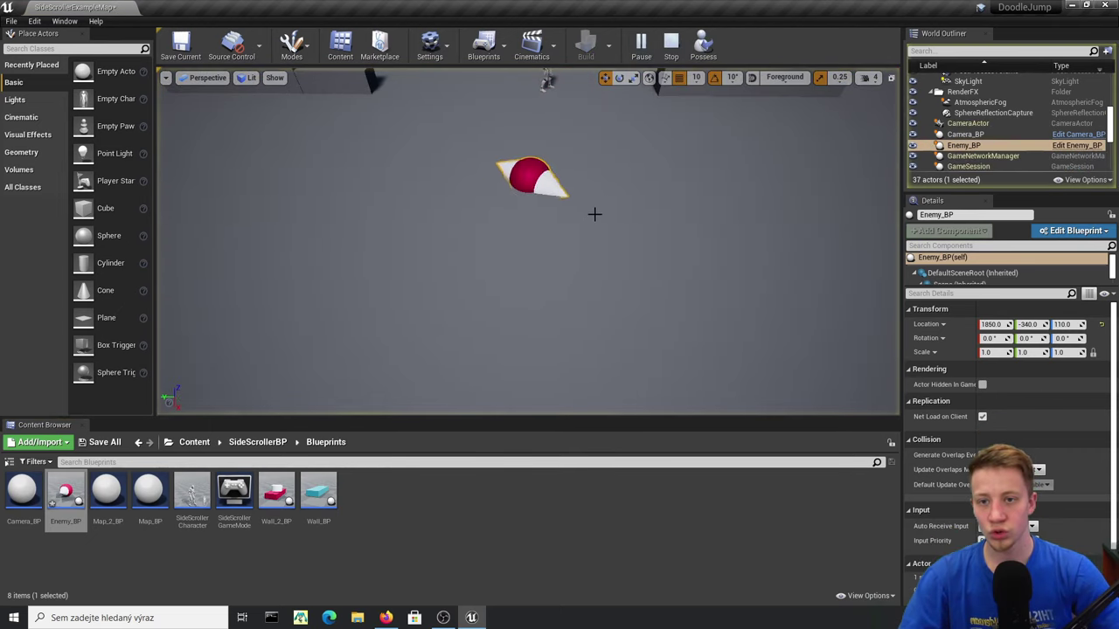
pyautogui.press('Escape')
# - Set the Z delta rotation of AddLocalRotation in Enemy_BP to 10, shift the node up and compile
pyautogui.doubleClick(70, 503)
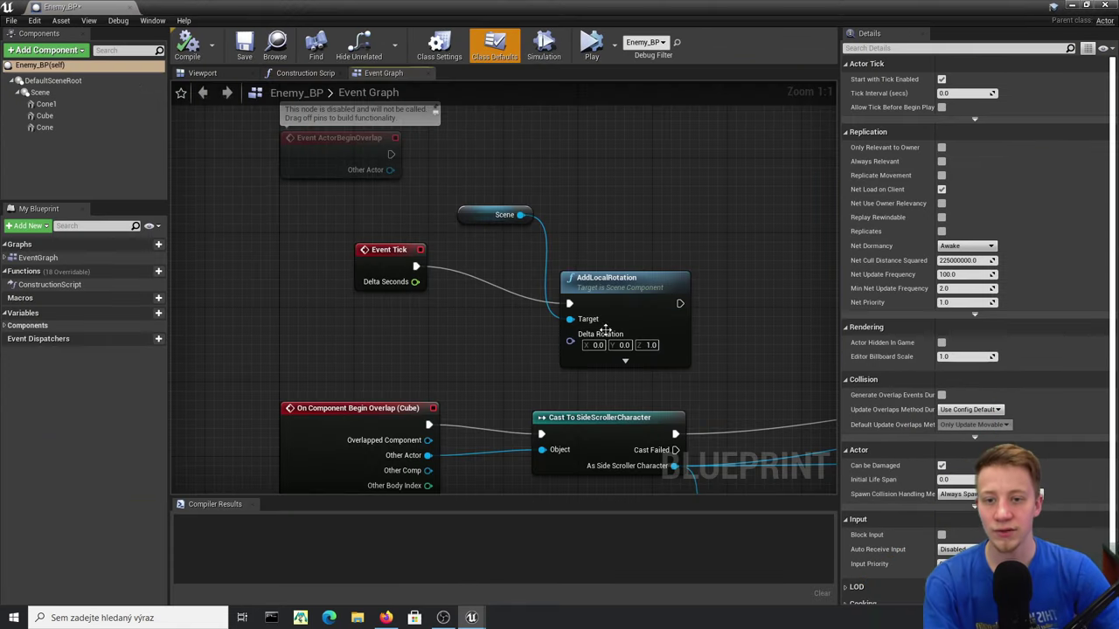
pyautogui.click(650, 352)
pyautogui.write('10')
pyautogui.press('Return')
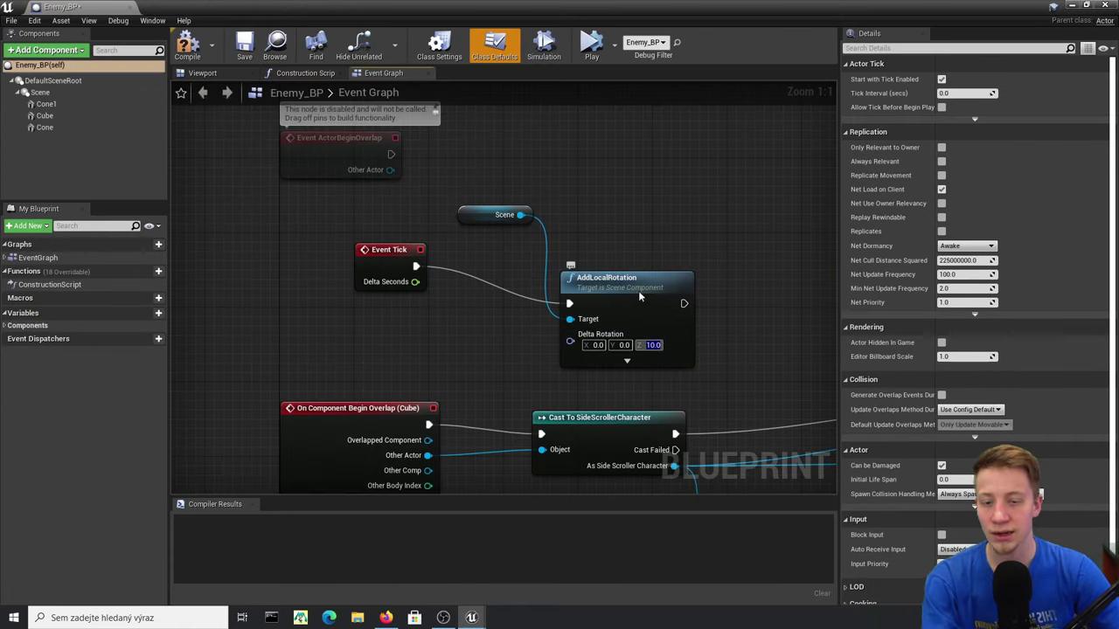
pyautogui.moveTo(638, 290); pyautogui.dragTo(638, 225)
pyautogui.click(188, 44)
# - Try adding a DestroyActor node after the Jumping Print String in Enemy_BP's overlap logic
pyautogui.moveTo(511, 374); pyautogui.dragTo(358, 232, button='right')
pyautogui.moveTo(606, 357); pyautogui.dragTo(374, 305, button='right')
pyautogui.moveTo(612, 348); pyautogui.dragTo(612, 348)
pyautogui.moveTo(601, 353); pyautogui.dragTo(612, 363)
pyautogui.moveTo(742, 291); pyautogui.dragTo(480, 362, button='right')
pyautogui.moveTo(549, 215); pyautogui.dragTo(448, 225, button='right')
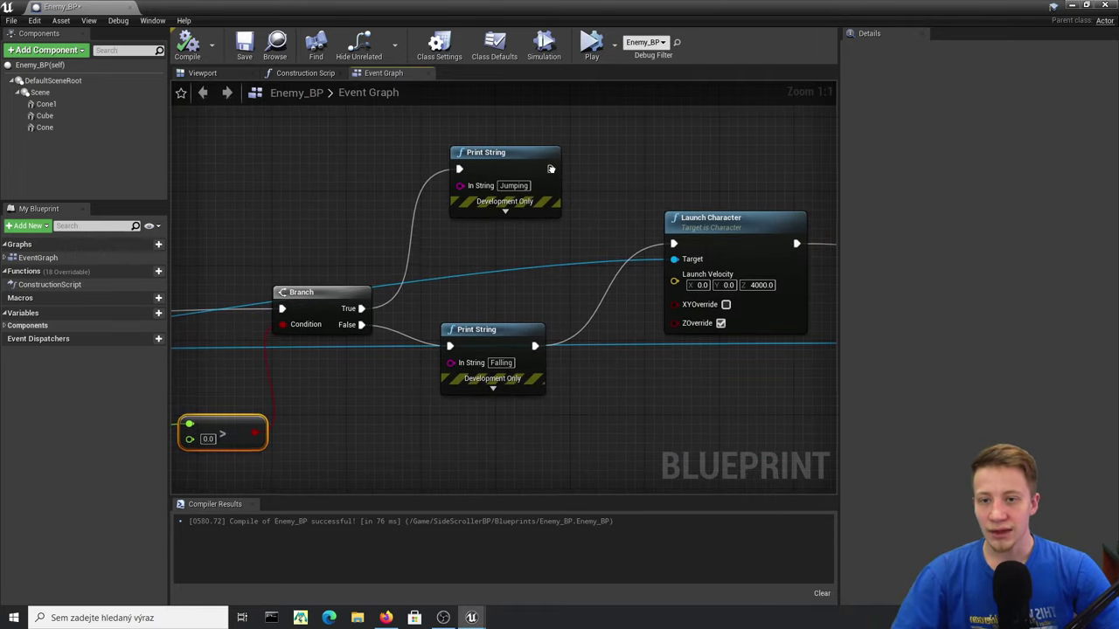
pyautogui.moveTo(550, 169); pyautogui.dragTo(565, 270, button='right')
pyautogui.moveTo(564, 270); pyautogui.dragTo(677, 224)
pyautogui.write('destroy')
pyautogui.press('Return')
# - Try detaching and moving Launch Character, undo those changes, and delete the DestroyActor node after the Jumping Print String
pyautogui.moveTo(659, 237); pyautogui.dragTo(491, 431, button='right')
pyautogui.doubleClick(350, 423)
pyautogui.press('Delete')
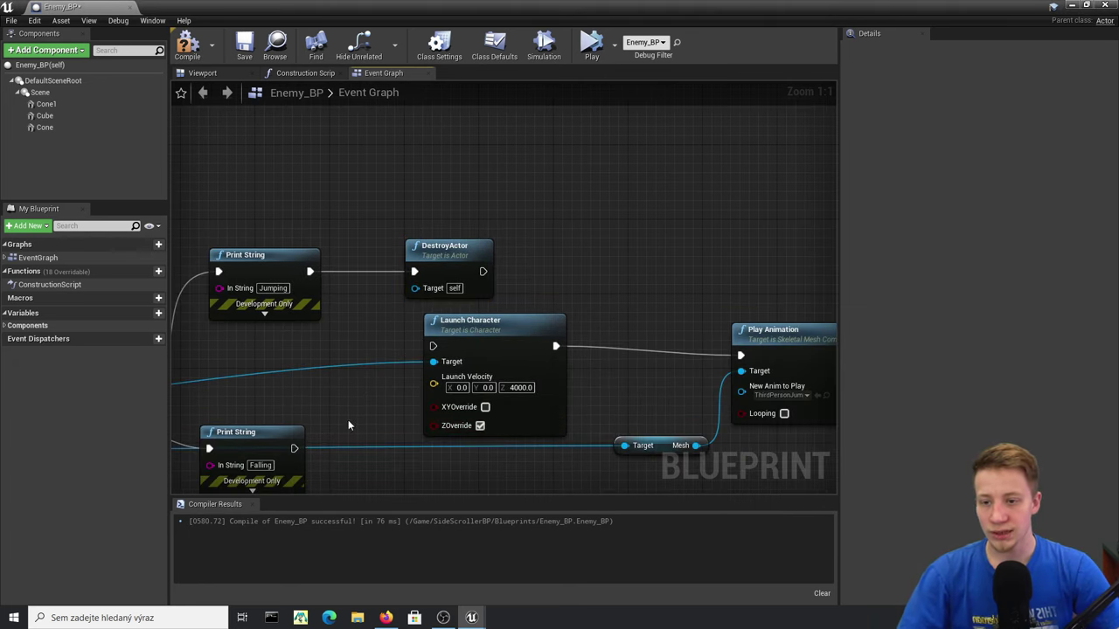
pyautogui.moveTo(485, 341); pyautogui.dragTo(596, 286)
pyautogui.moveTo(355, 295); pyautogui.dragTo(518, 284, button='right')
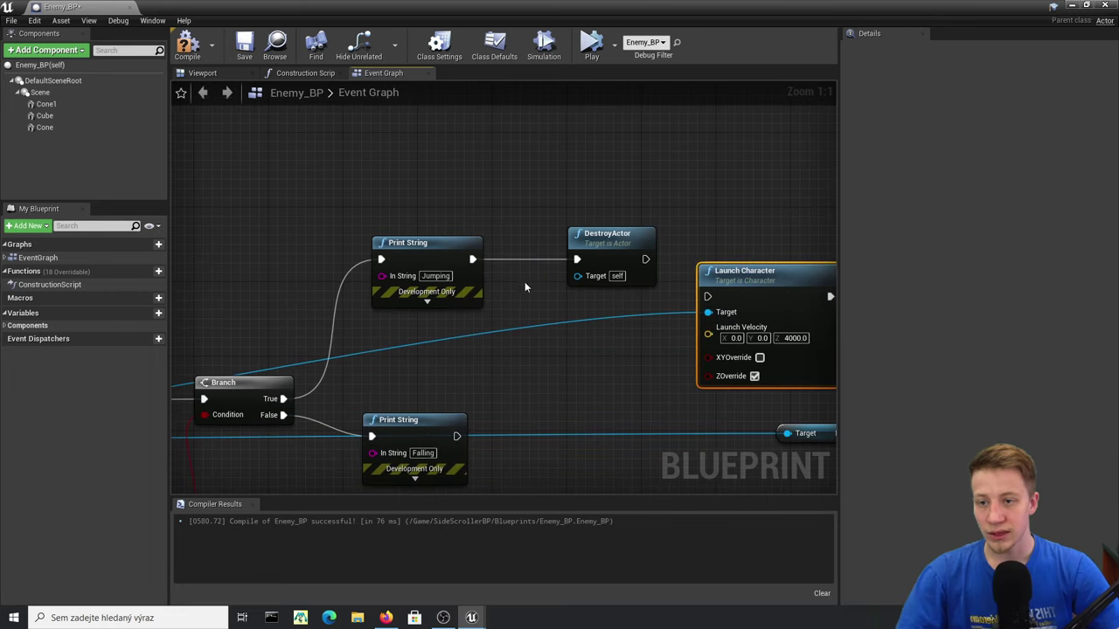
pyautogui.hotkey('ctrl', 'z')
pyautogui.hotkey('ctrl', 'z')
pyautogui.click(610, 249)
pyautogui.press('Delete')
# - Add a DestroyActor node after Play Animation at the end of the Falling branch
pyautogui.moveTo(655, 290); pyautogui.dragTo(546, 323, button='right')
pyautogui.moveTo(397, 412); pyautogui.dragTo(520, 359, button='right')
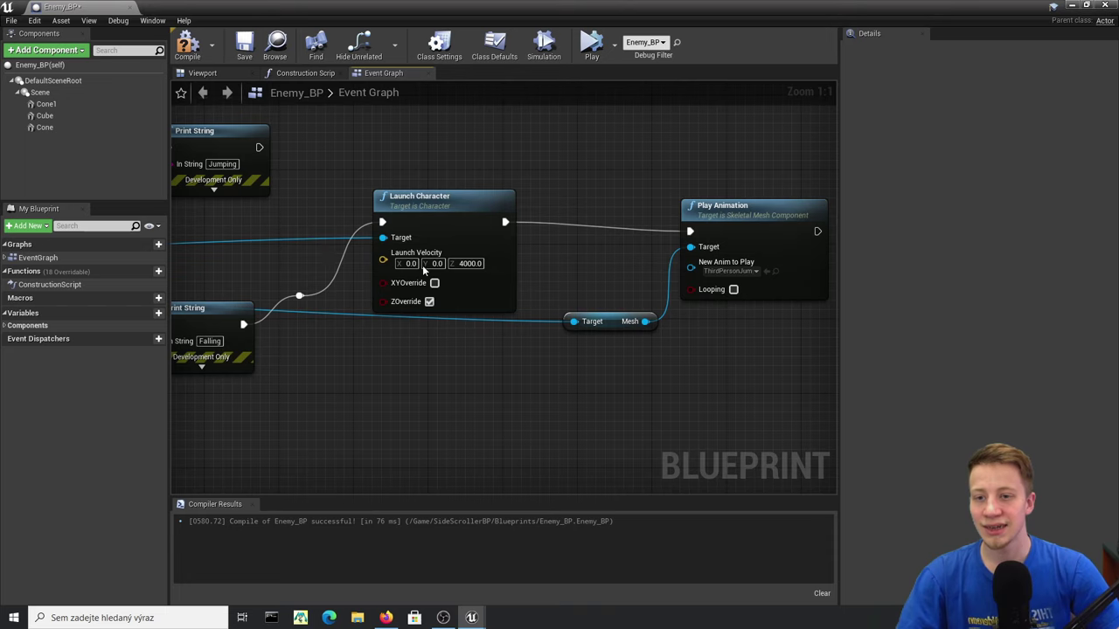
pyautogui.moveTo(813, 241); pyautogui.dragTo(525, 278, button='right')
pyautogui.moveTo(530, 270); pyautogui.dragTo(577, 278)
pyautogui.write('destroy')
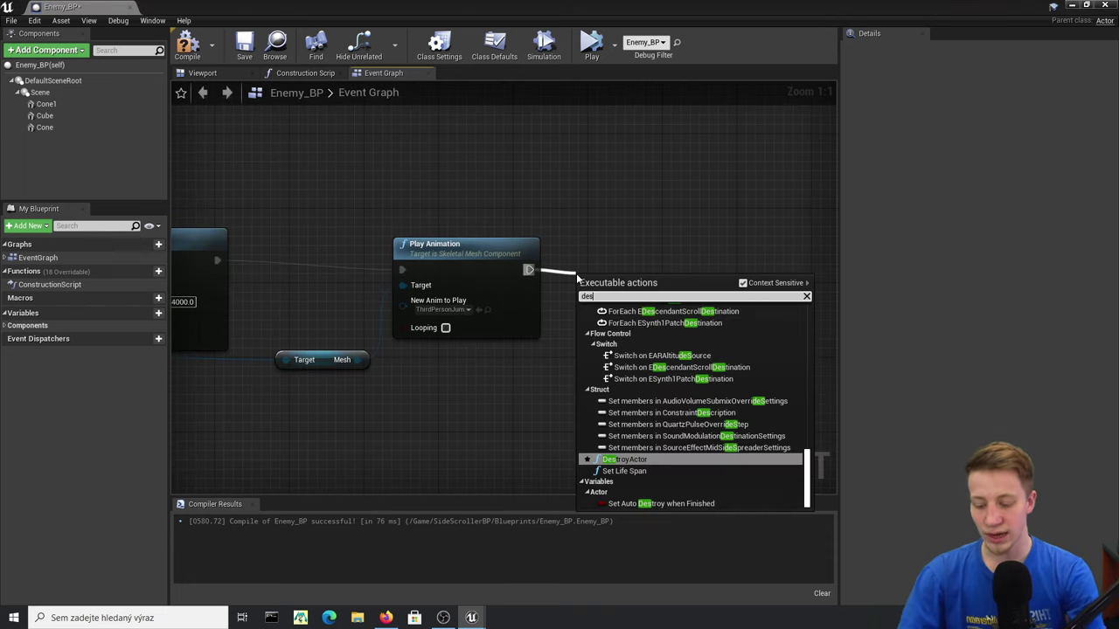
pyautogui.press('Return')
# - Open the SideScrollerCharacter blueprint and add a custom event named Death to its event graph
pyautogui.moveTo(386, 145); pyautogui.dragTo(578, 368, button='right')
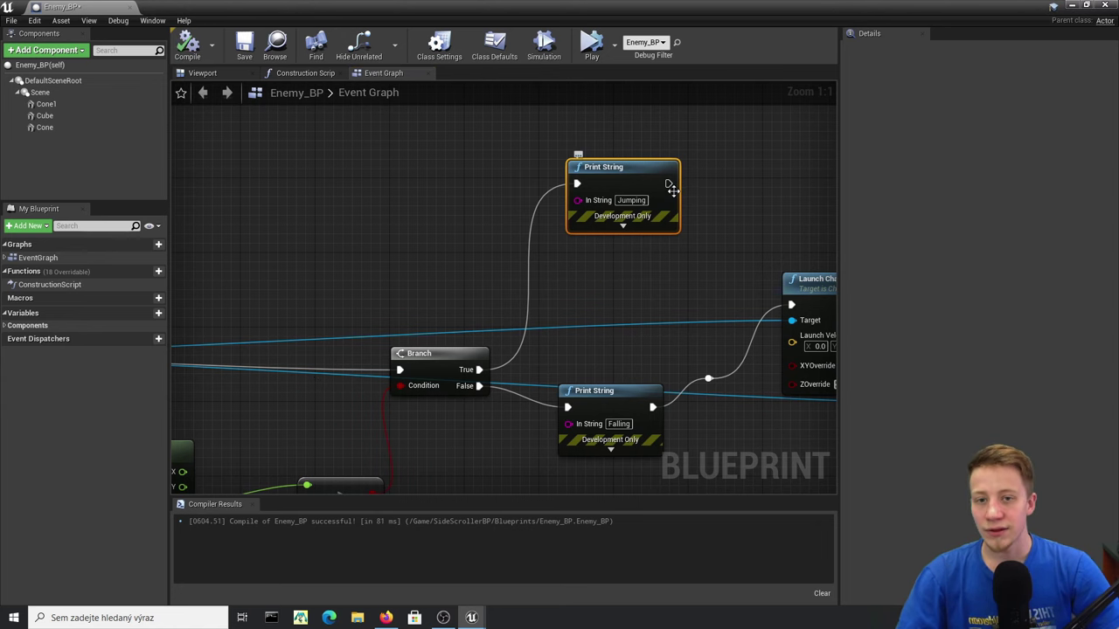
pyautogui.moveTo(696, 5); pyautogui.dragTo(561, 1)
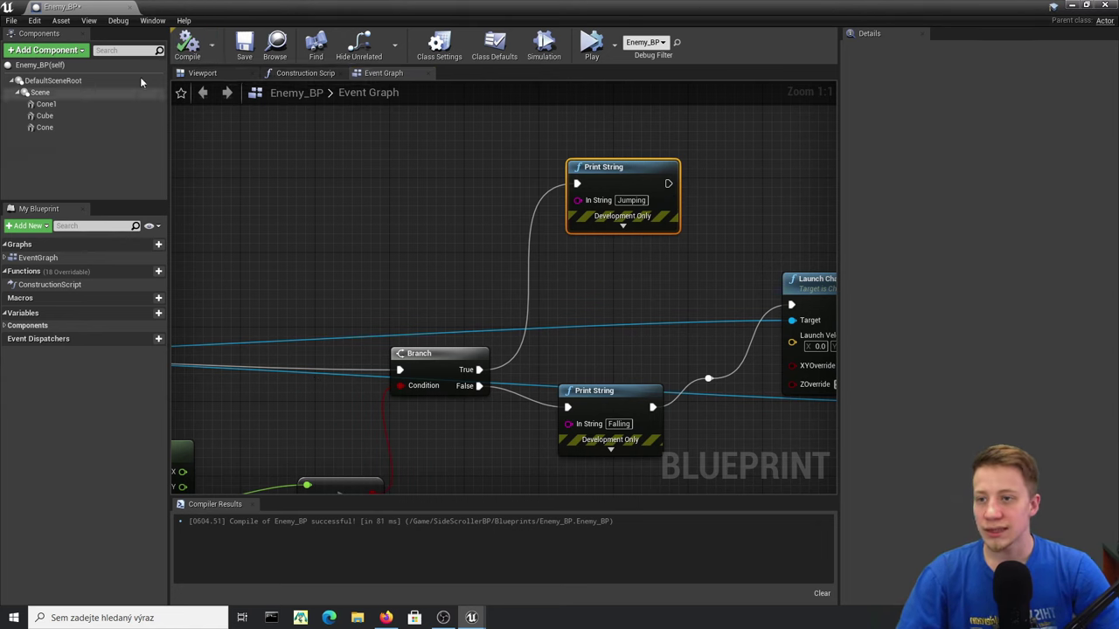
pyautogui.click(1108, 4)
pyautogui.doubleClick(193, 498)
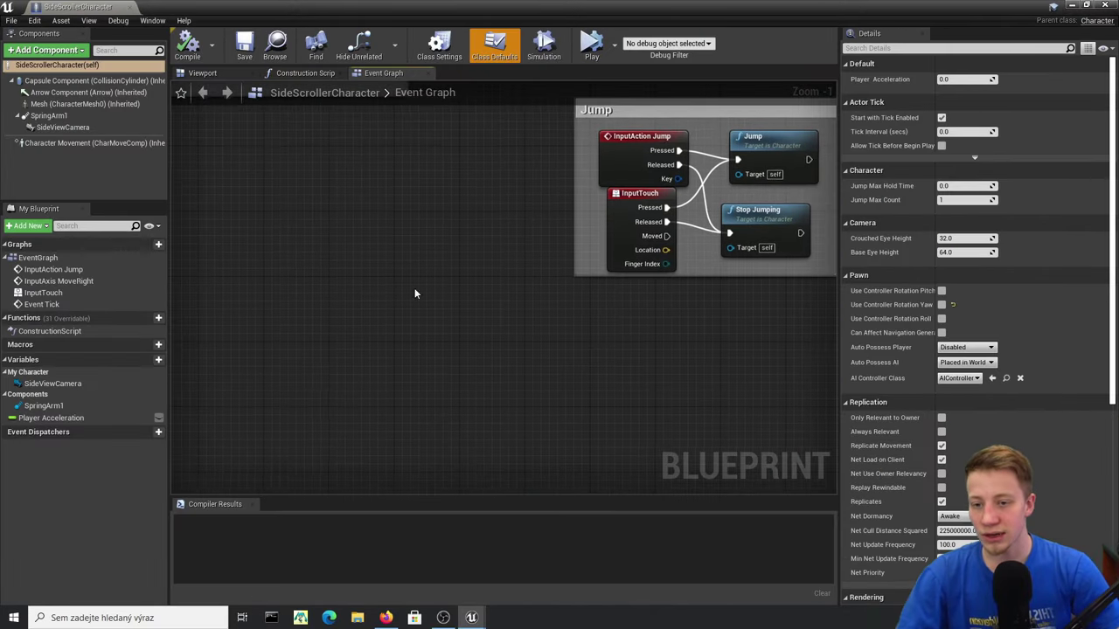
pyautogui.rightClick(316, 385)
pyautogui.write('custom')
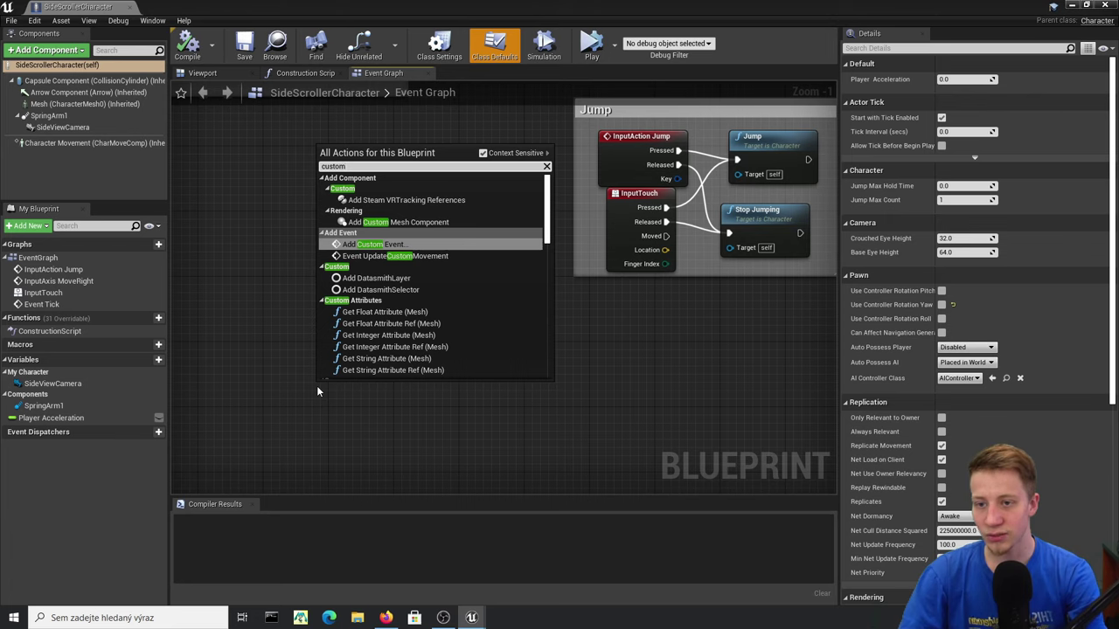
pyautogui.press('Return')
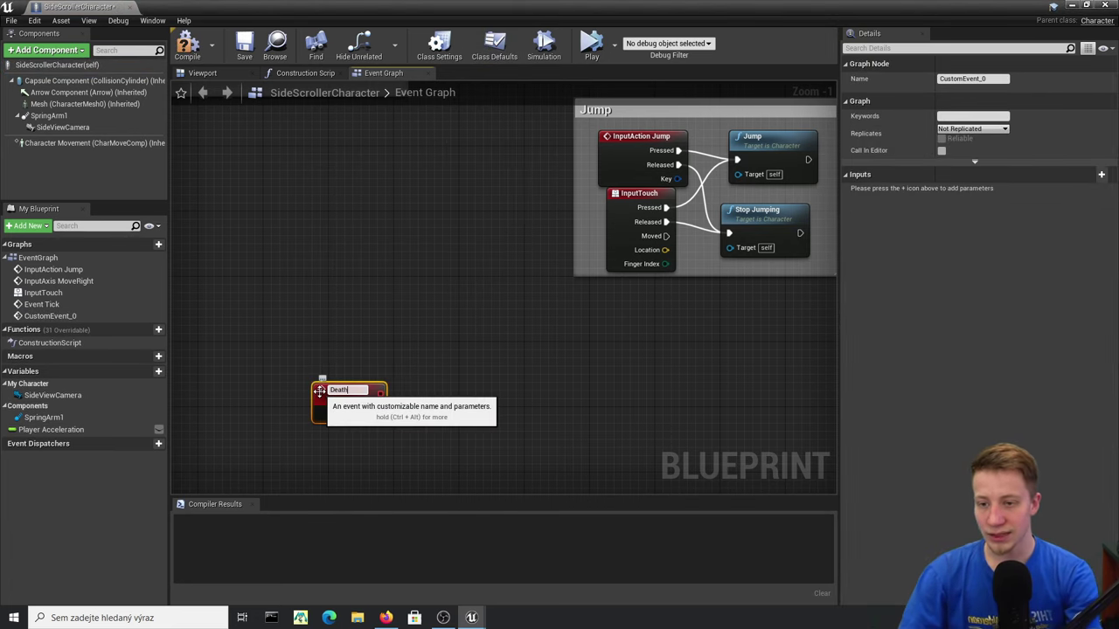
pyautogui.press('Return')
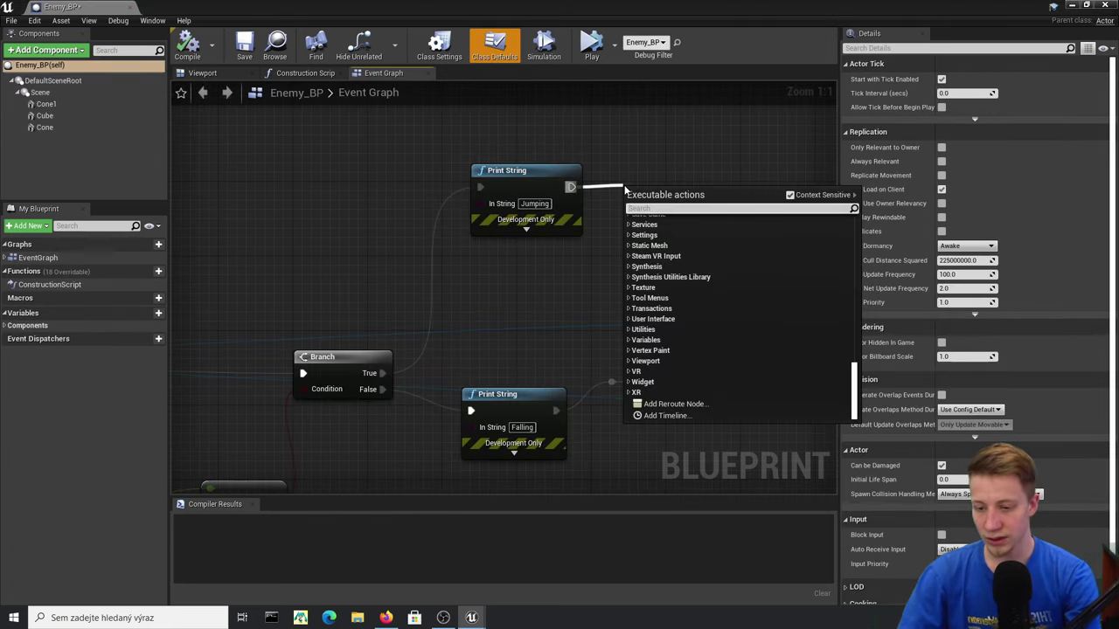
# - Add a Cast To SideScrollerCharacter node after the Jumping Print String in Enemy_BP
pyautogui.write('ca')
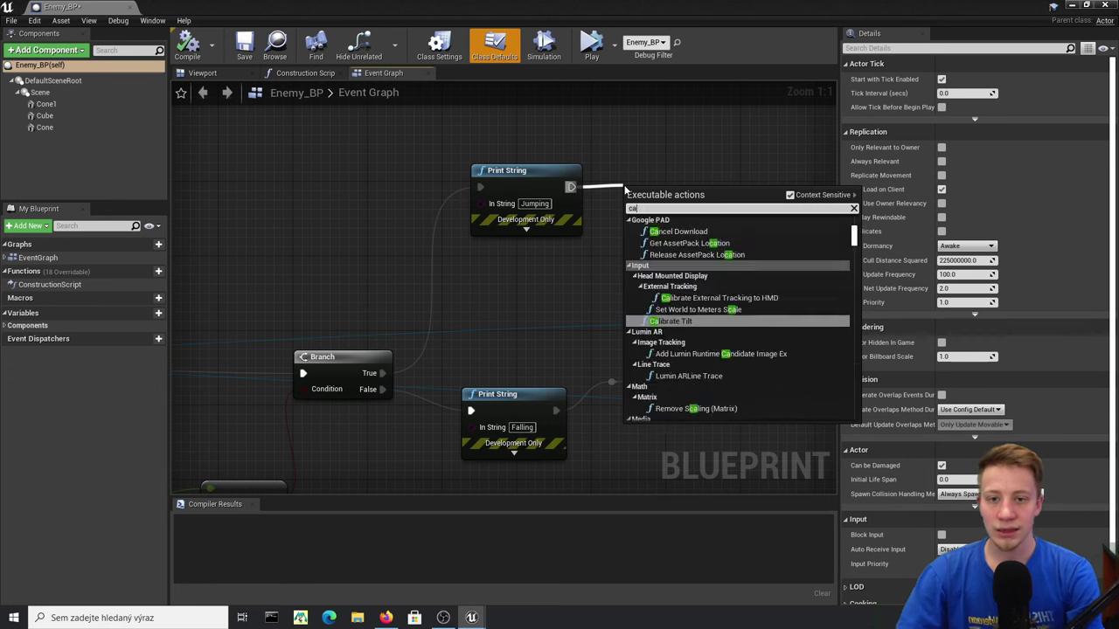
pyautogui.write('st to side')
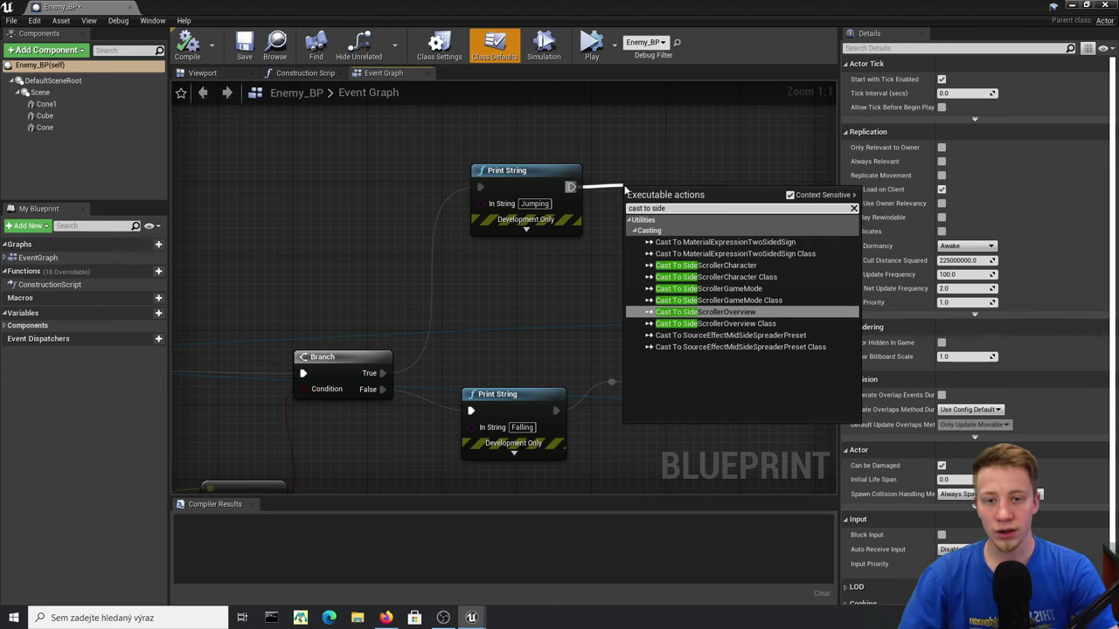
pyautogui.press('Up')
pyautogui.press('Up')
pyautogui.press('Up')
pyautogui.press('Up')
pyautogui.press('Return')
# - Feed the cast's Object input from a Get Player Character node placed above the Jumping Print String
pyautogui.moveTo(631, 203); pyautogui.dragTo(525, 140)
pyautogui.write('get pkla')
pyautogui.press('BackSpace')
pyautogui.press('BackSpace')
pyautogui.press('BackSpace')
pyautogui.write('layer')
pyautogui.press('Up')
pyautogui.press('Up')
pyautogui.press('Up')
pyautogui.press('Return')
pyautogui.moveTo(614, 147); pyautogui.dragTo(541, 131)
# - Call the Death event from the cast's As Side Scroller Character output and compile Enemy_BP
pyautogui.moveTo(680, 166); pyautogui.dragTo(398, 161, button='right')
pyautogui.moveTo(542, 213); pyautogui.dragTo(670, 182)
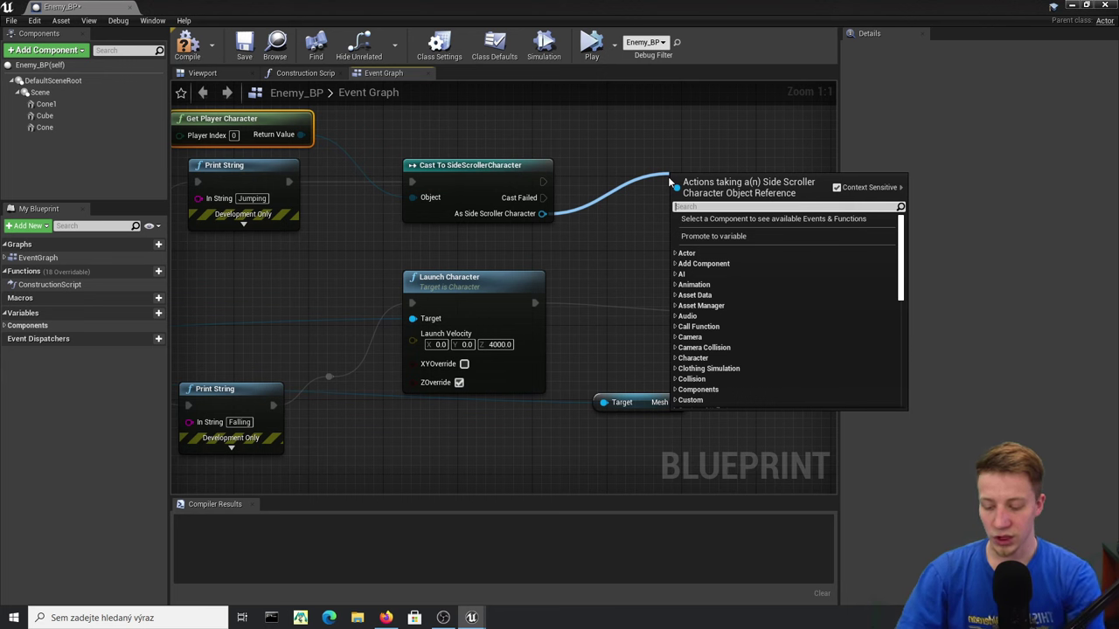
pyautogui.write('death')
pyautogui.press('Return')
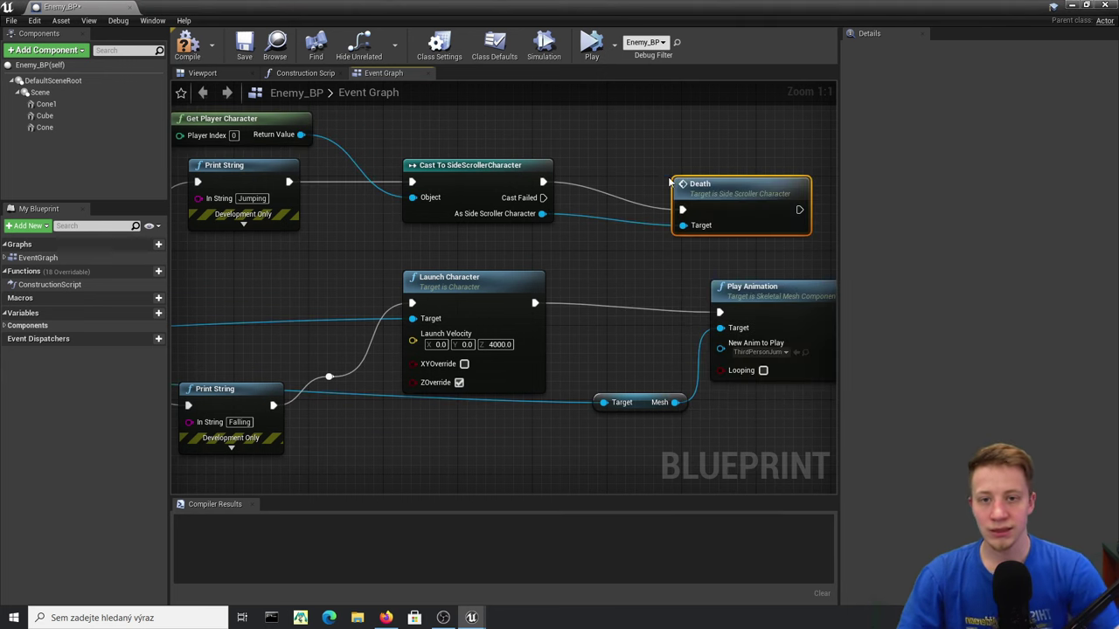
pyautogui.click(196, 53)
# - Go to the Death event's definition in SideScrollerCharacter and attach a Print String node to it
pyautogui.doubleClick(734, 198)
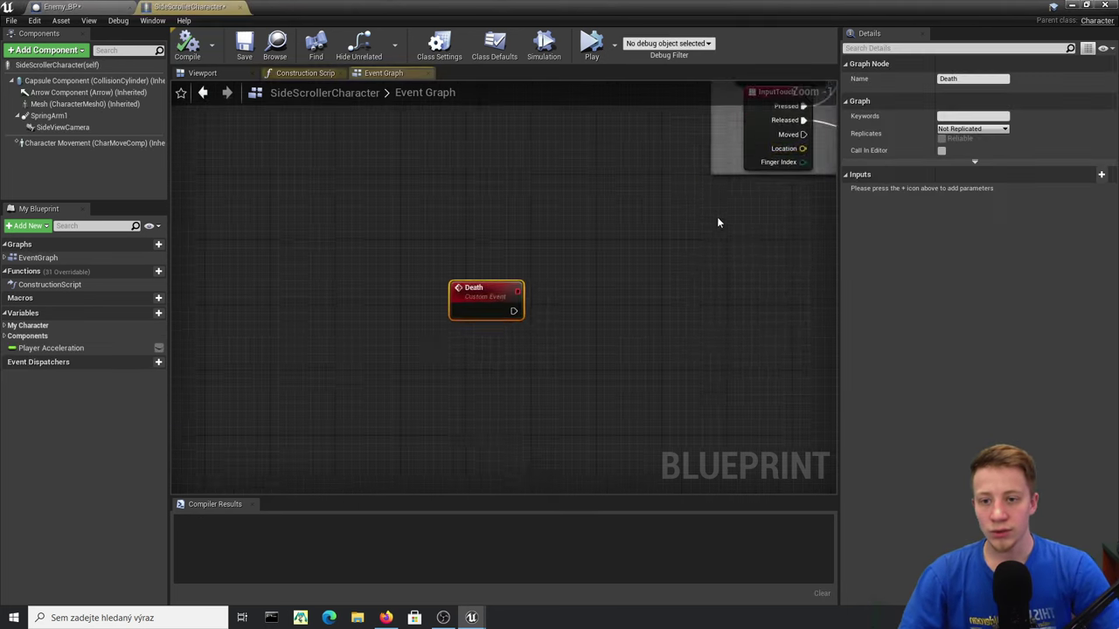
pyautogui.moveTo(618, 330); pyautogui.dragTo(618, 331)
pyautogui.write('print')
pyautogui.press('Return')
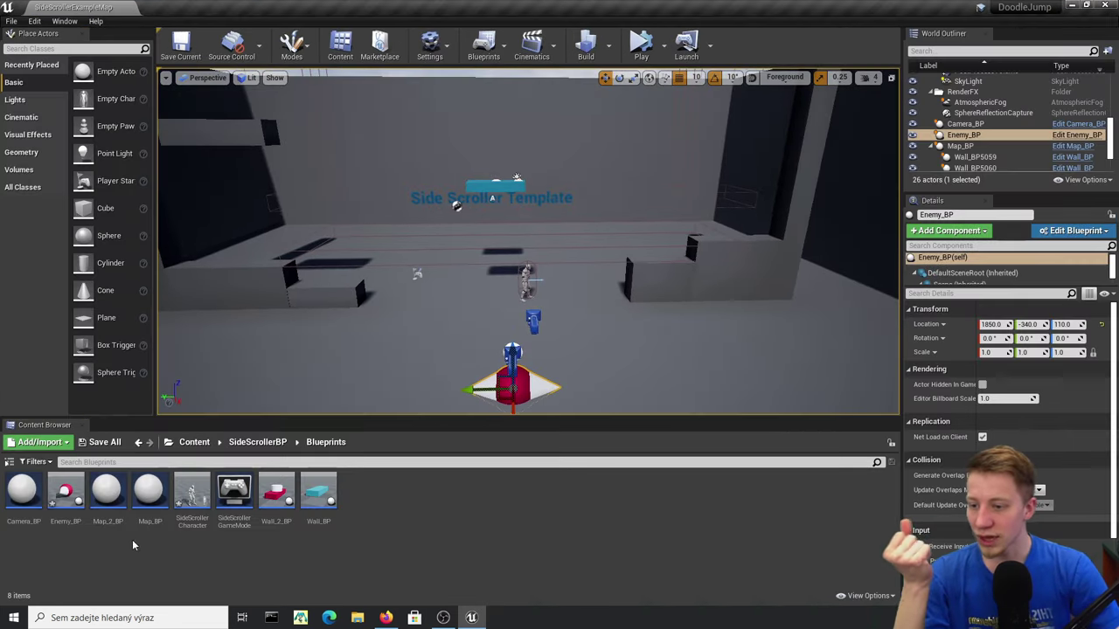
# - Duplicate the Map_2_BP blueprint and name the copy Map_3_BP
pyautogui.rightClick(113, 503)
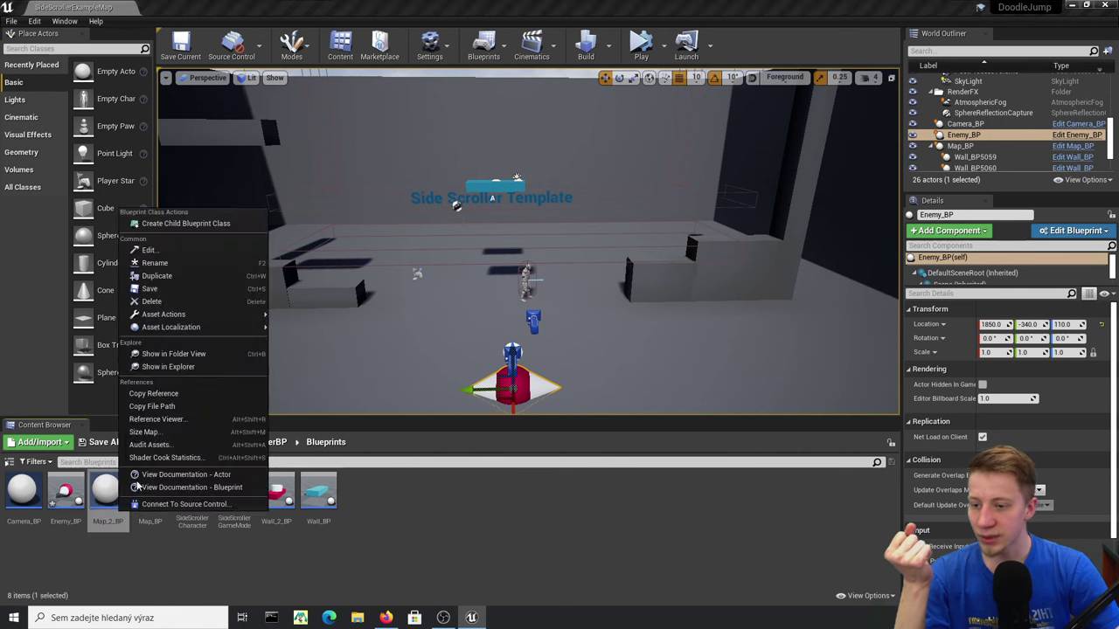
pyautogui.click(157, 277)
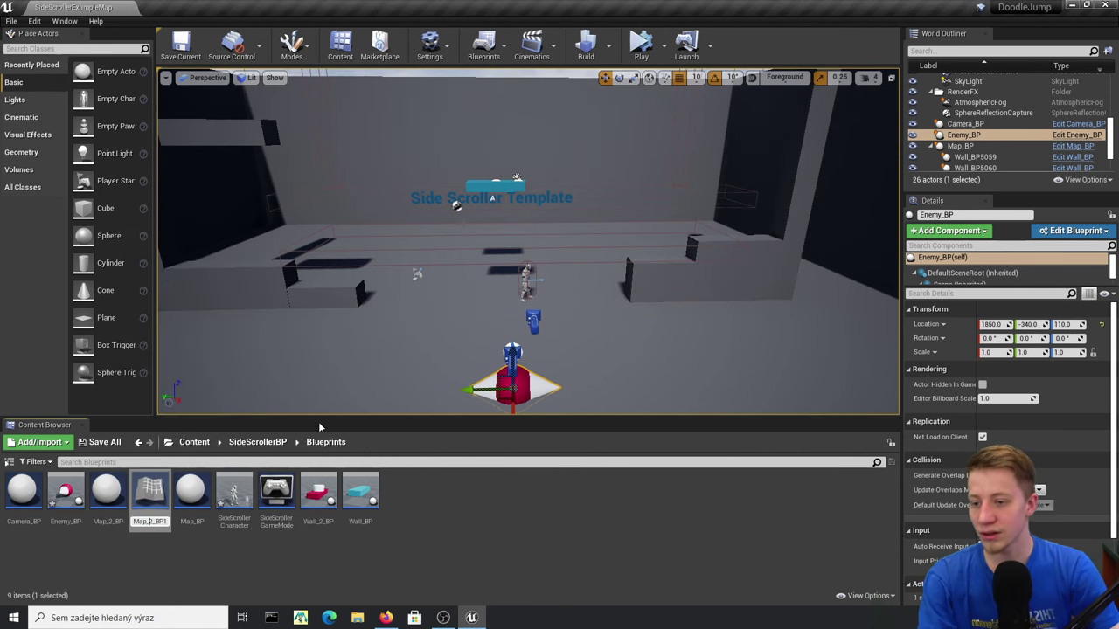
pyautogui.write('Map_3_BP')
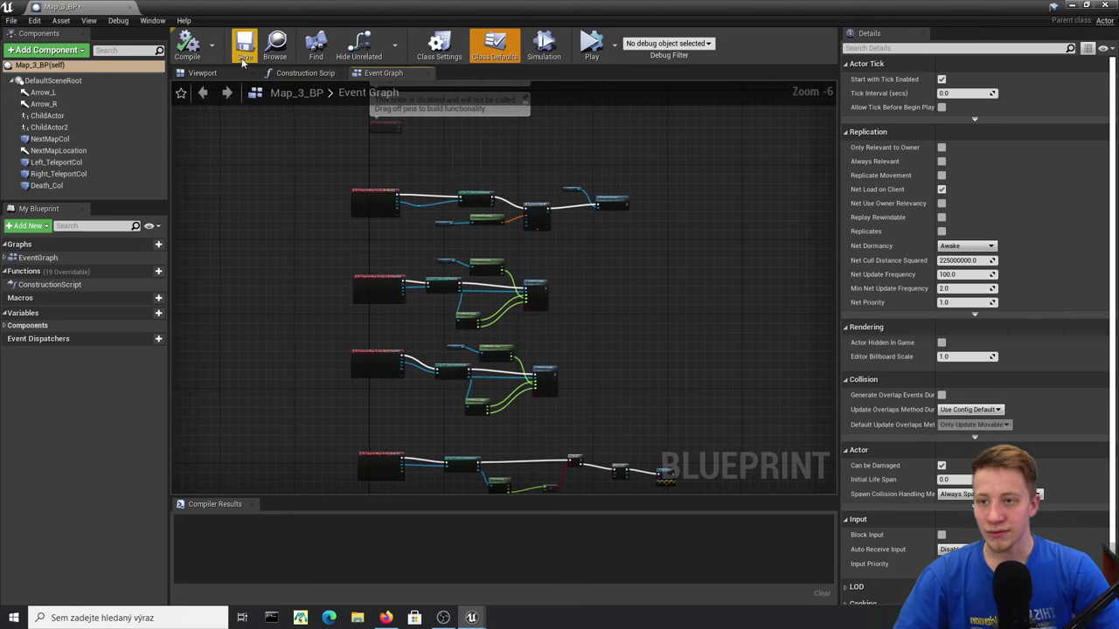
# - Set the Child Actor Class of Map_3_BP's lower platform, ChildActor, to Wall_BP
pyautogui.click(202, 73)
pyautogui.click(501, 305)
pyautogui.press('d')
pyautogui.moveTo(501, 305); pyautogui.dragTo(324, 307, button='right')
pyautogui.click(970, 281)
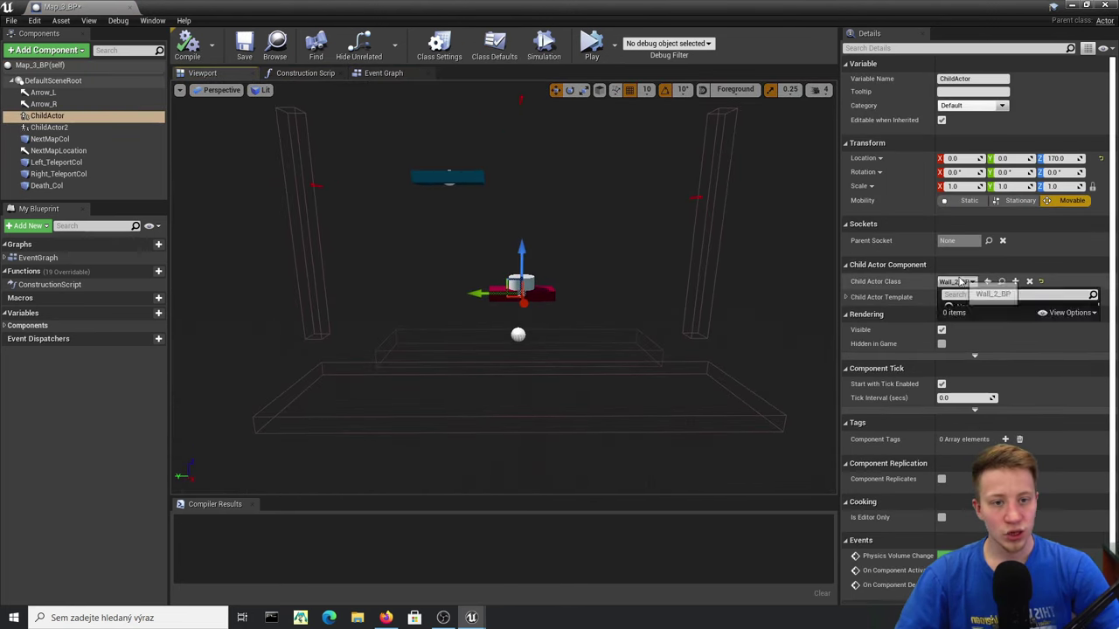
pyautogui.write('wa')
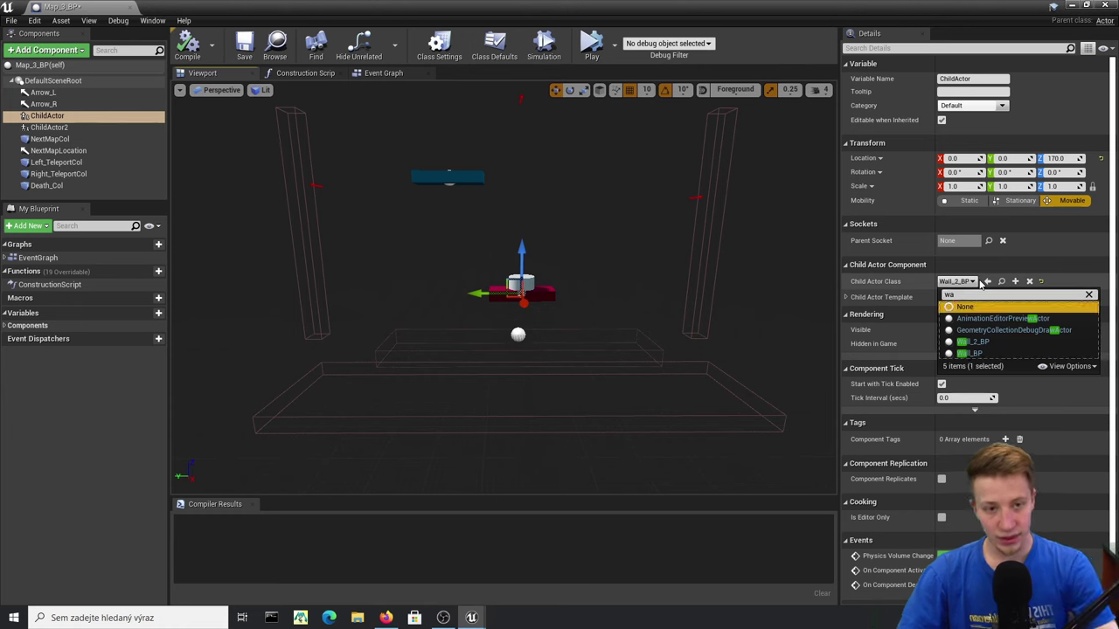
pyautogui.click(971, 353)
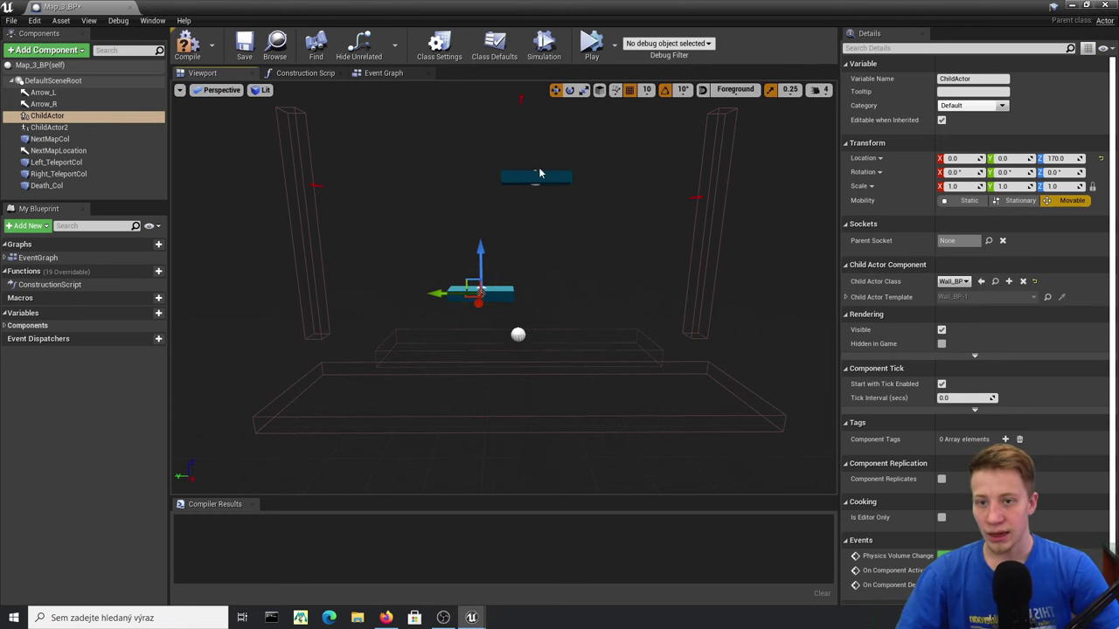
# - Set ChildActor2's Child Actor Class to Enemy_BP and compile Map_3_BP
pyautogui.click(539, 173)
pyautogui.click(962, 282)
pyautogui.write('e')
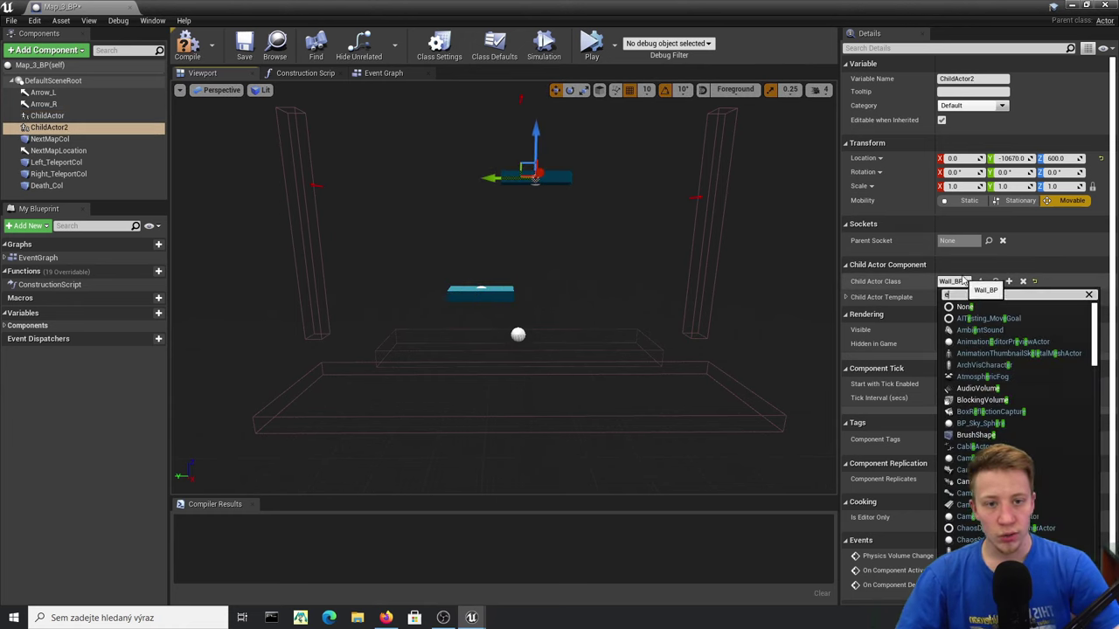
pyautogui.write('nem')
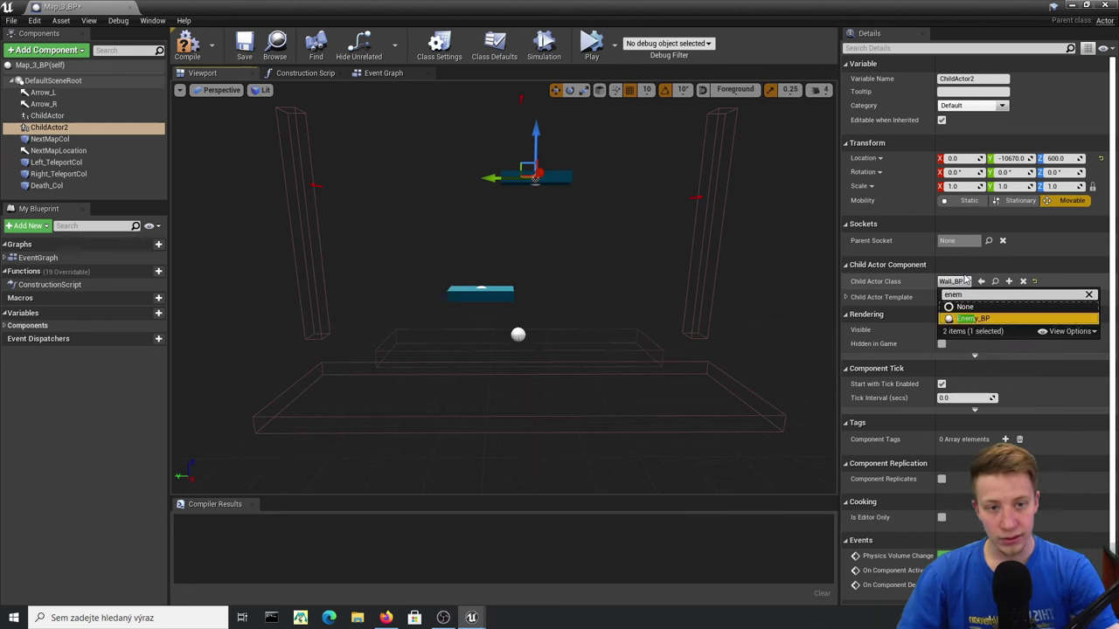
pyautogui.press('Return')
pyautogui.click(187, 48)
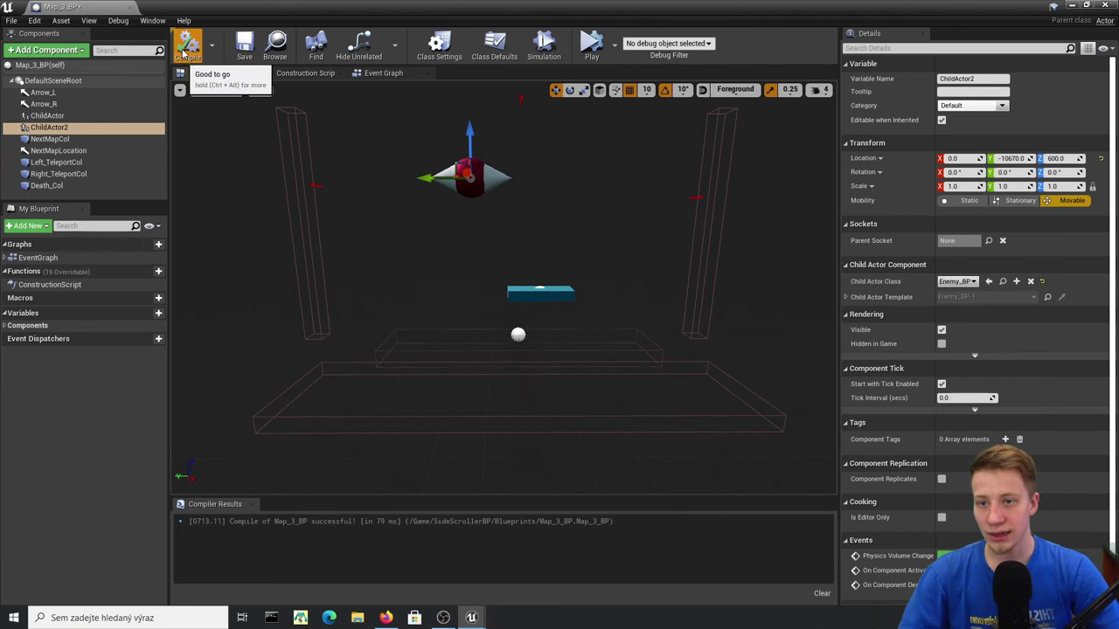
pyautogui.click(186, 48)
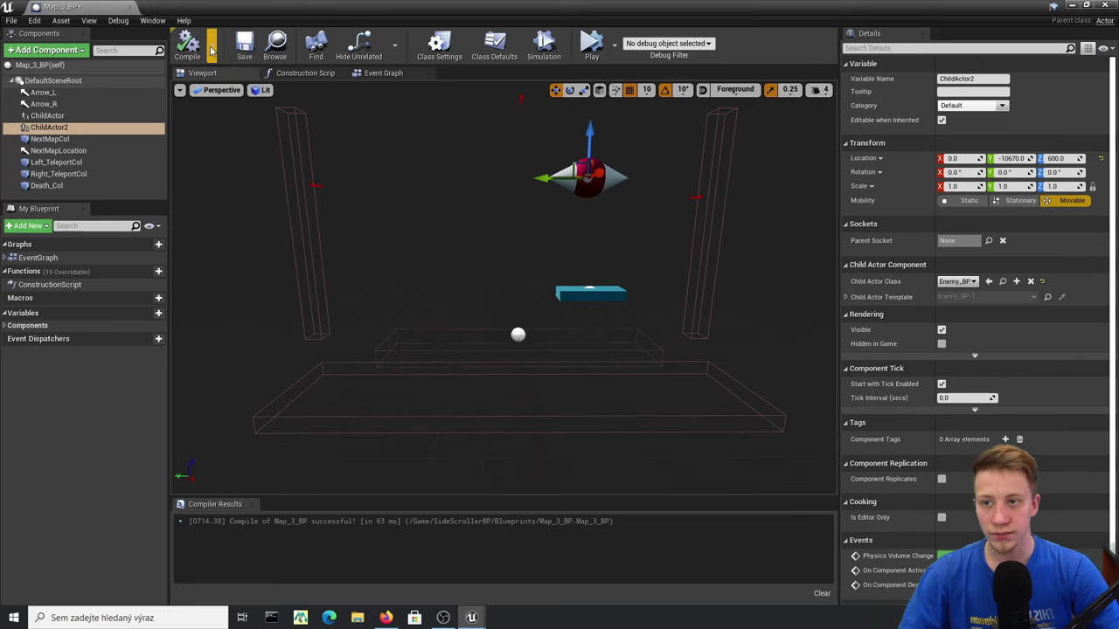
pyautogui.click(188, 48)
pyautogui.moveTo(659, 114); pyautogui.dragTo(654, 89, button='right')
pyautogui.click(1072, 6)
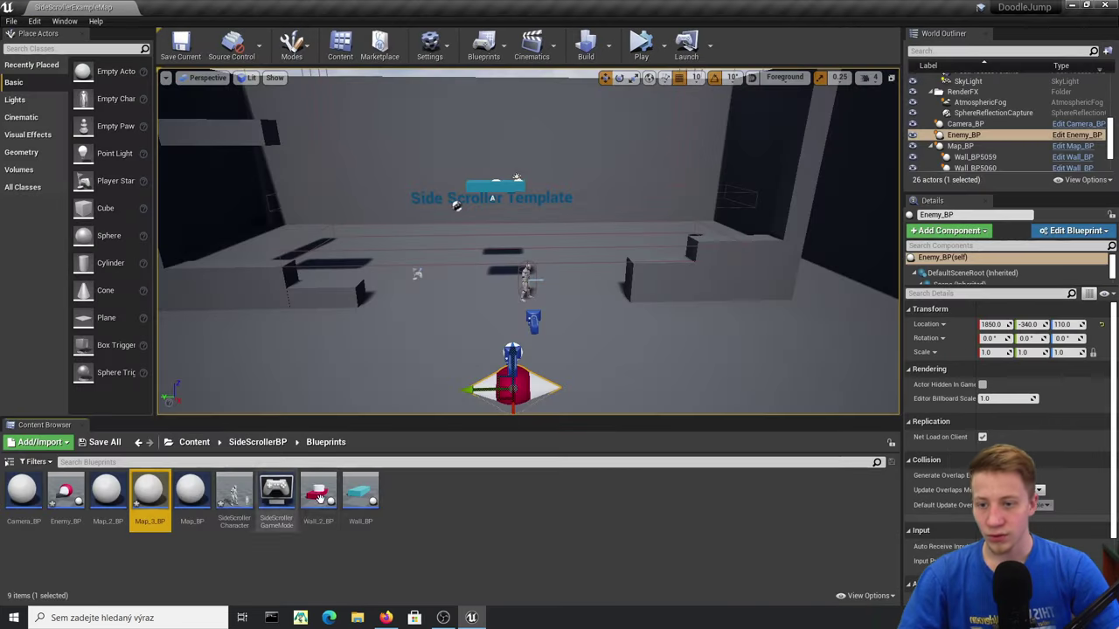
# - Add a fourth element to the ListOfMaps array in Map_BP and set it to Map_3_BP
pyautogui.doubleClick(106, 494)
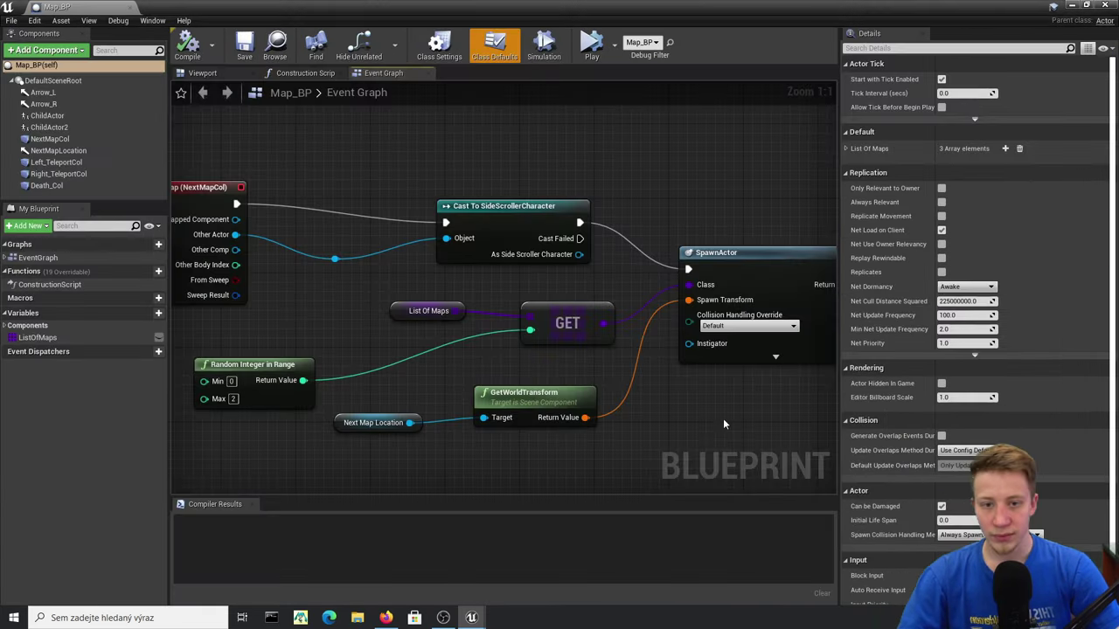
pyautogui.moveTo(723, 424); pyautogui.dragTo(638, 424, button='right')
pyautogui.click(343, 311)
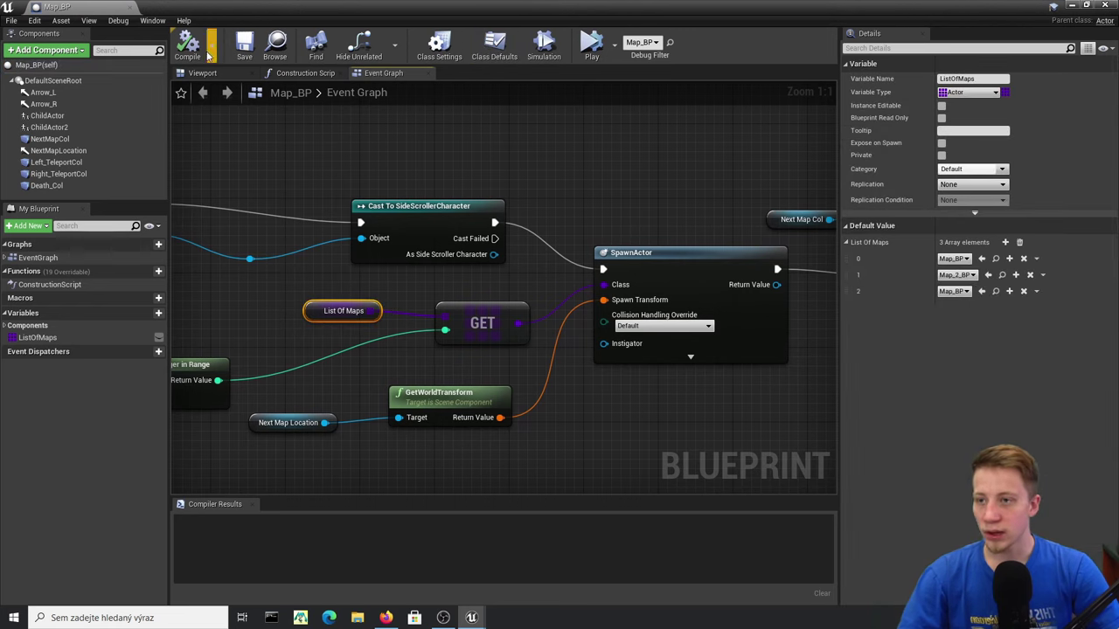
pyautogui.click(1005, 242)
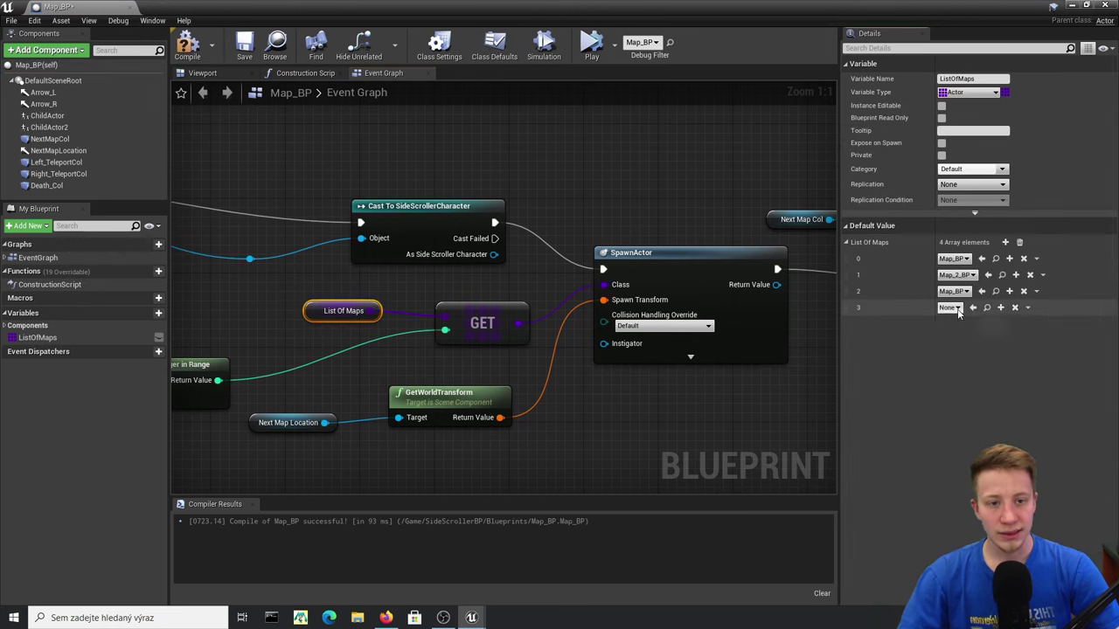
pyautogui.click(950, 308)
pyautogui.write('mep')
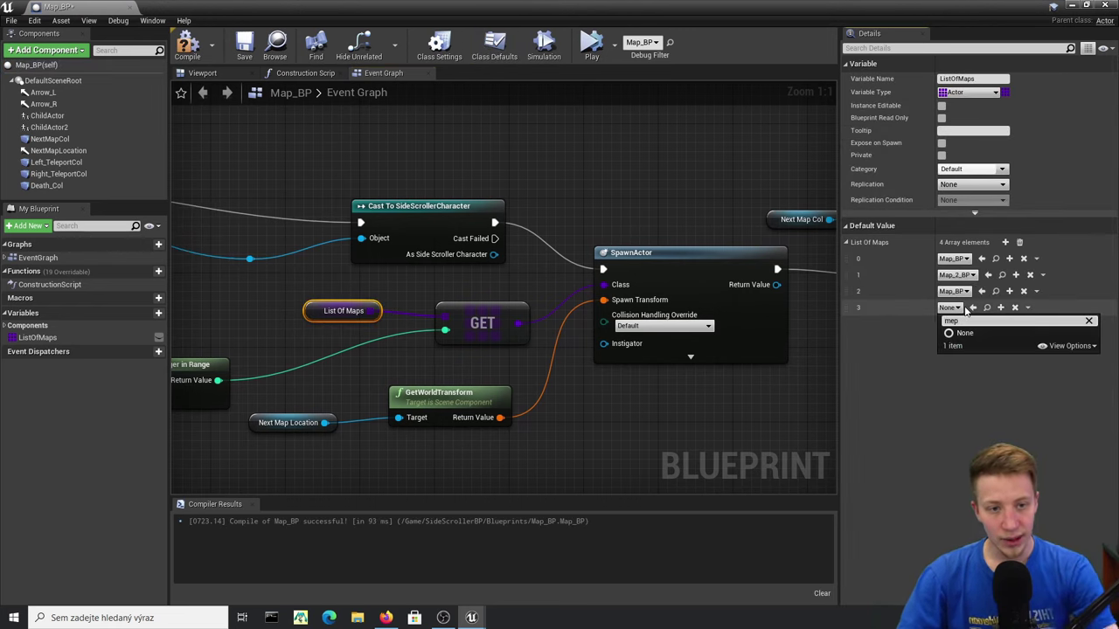
pyautogui.press('BackSpace')
pyautogui.press('BackSpace')
pyautogui.write('ap')
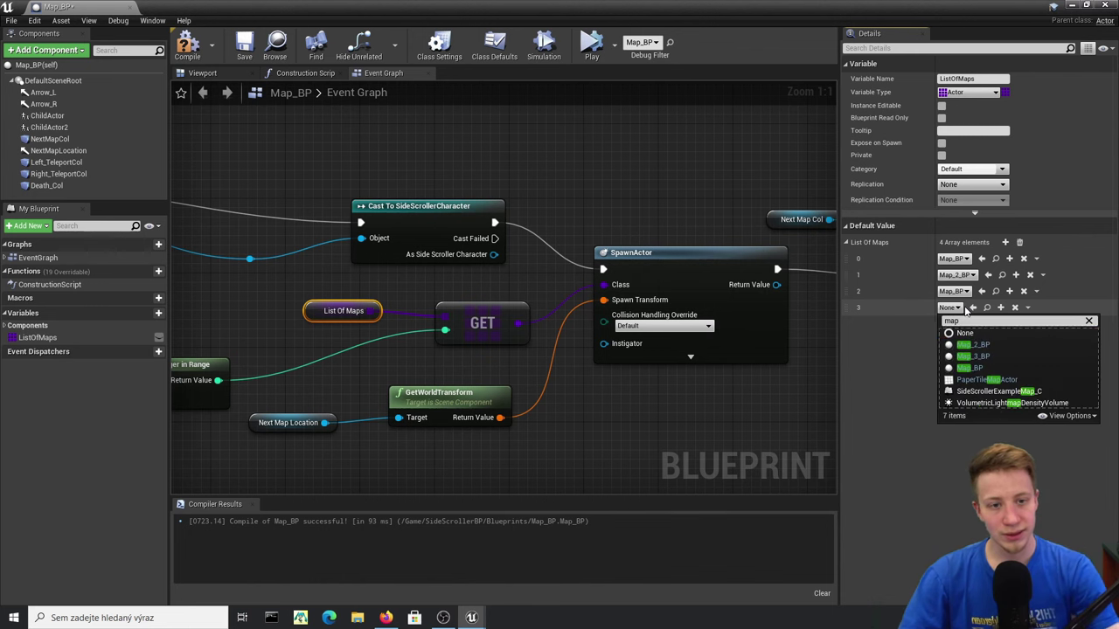
pyautogui.click(973, 356)
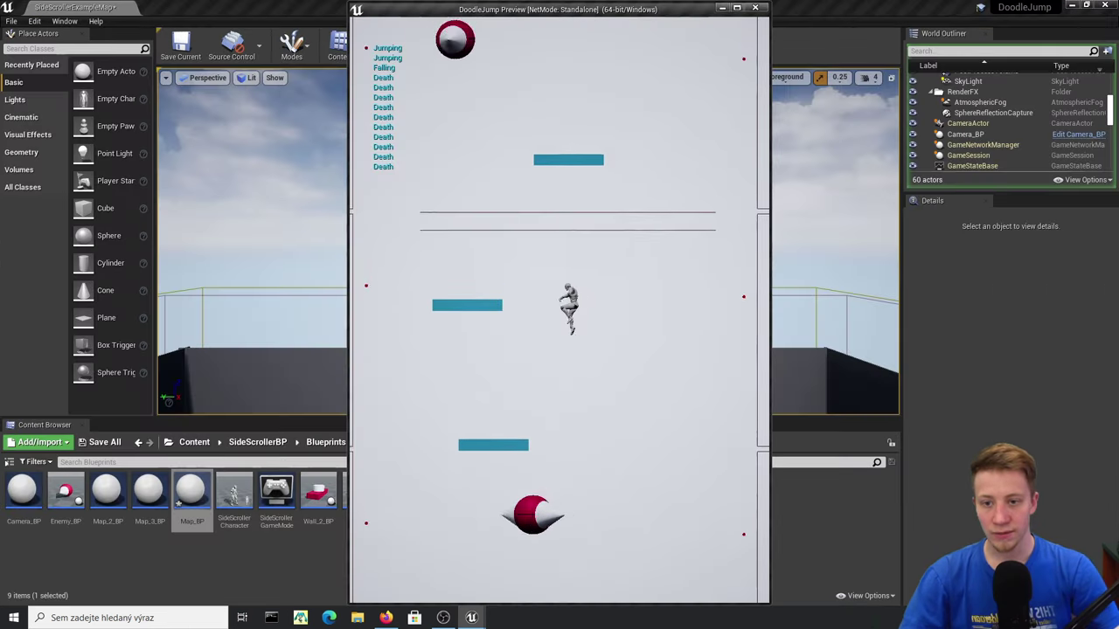
# - Play-test the game by steering the character across the platforms and enemies, and end the preview
pyautogui.press('a')
pyautogui.press('d')
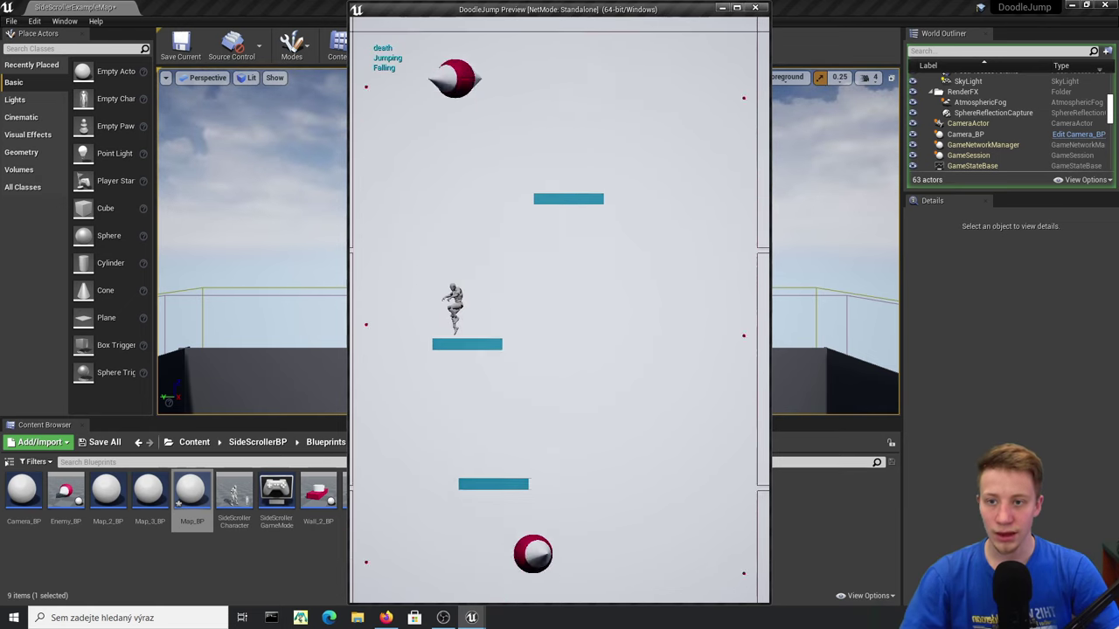
pyautogui.press('d')
pyautogui.press('Escape')
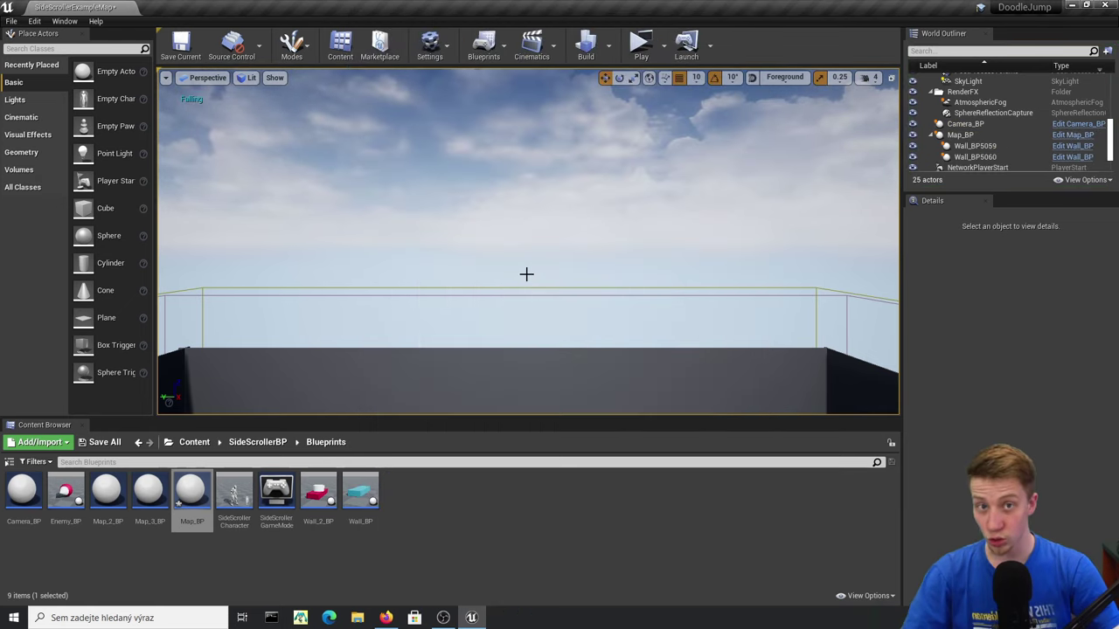
# - Delete the fourth ListOfMaps element in Map_BP, set the remaining ones to Map_BP, Map_2_BP and Map_3_BP, and compile
pyautogui.doubleClick(192, 494)
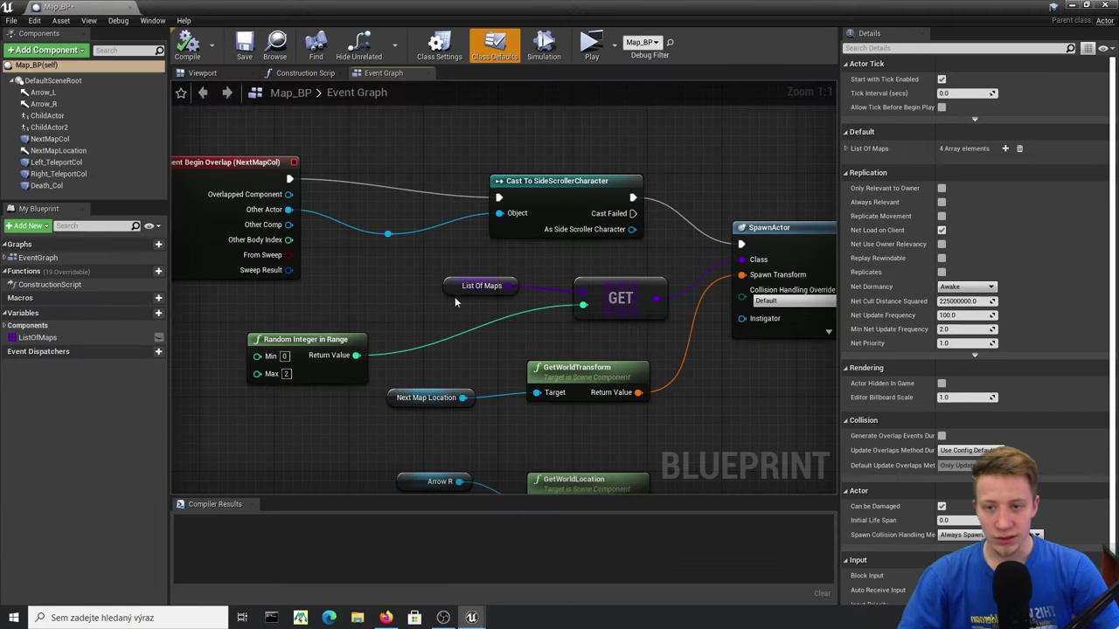
pyautogui.click(460, 288)
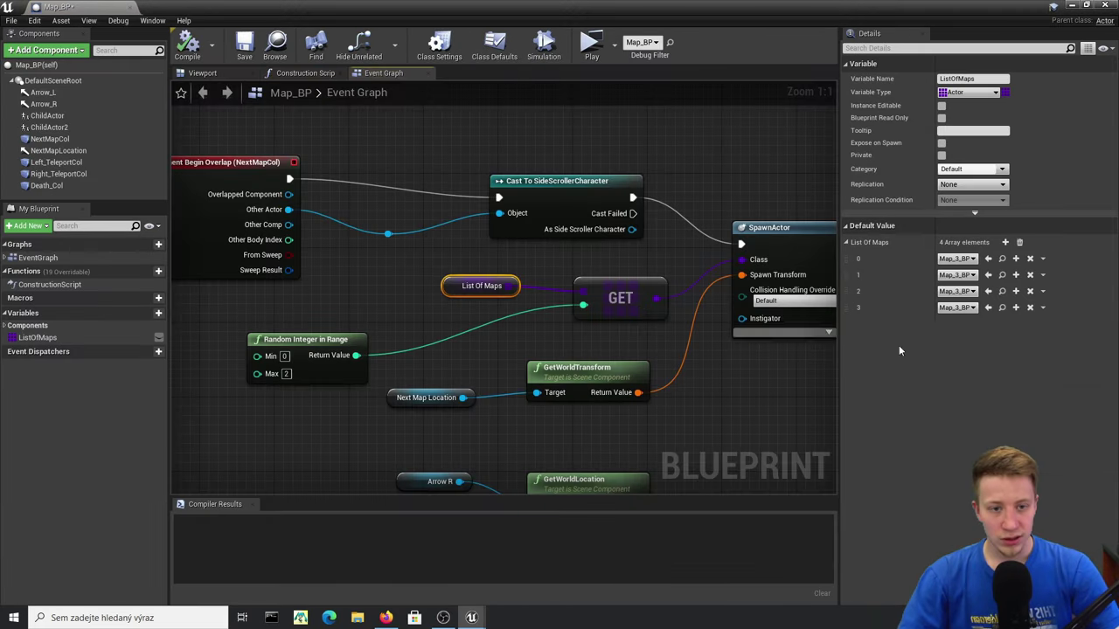
pyautogui.click(1029, 309)
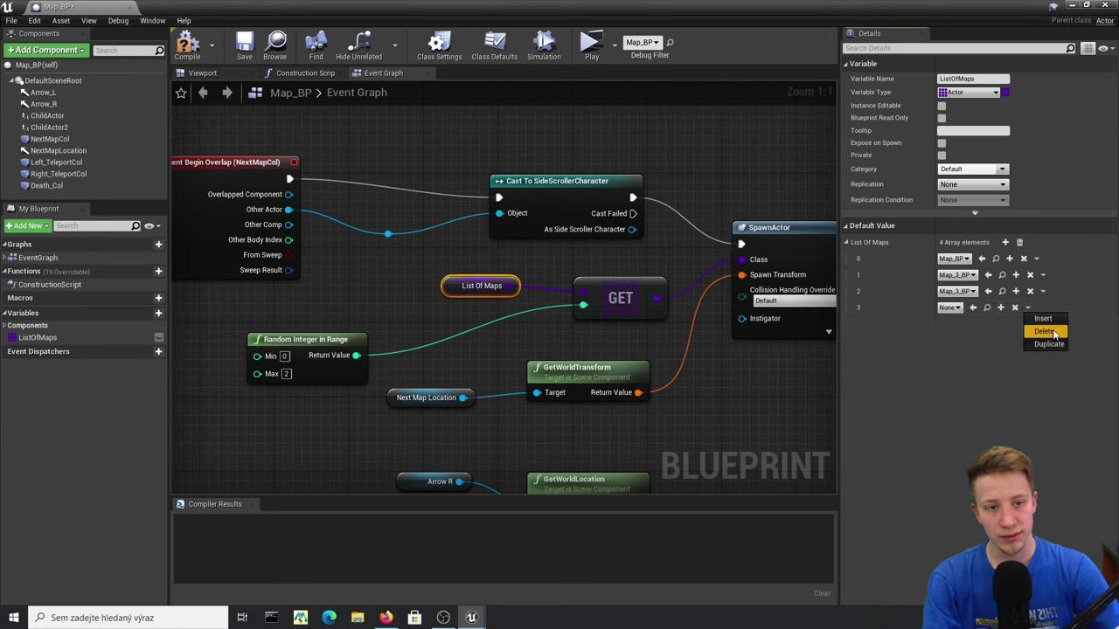
pyautogui.click(1055, 333)
pyautogui.click(957, 291)
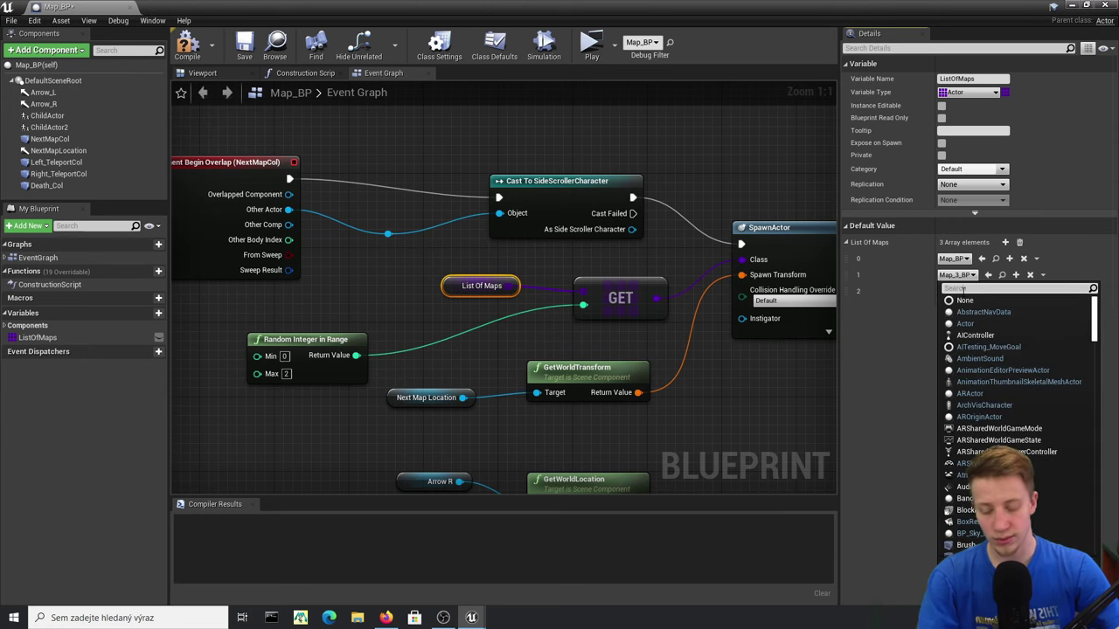
pyautogui.write('map')
pyautogui.click(966, 312)
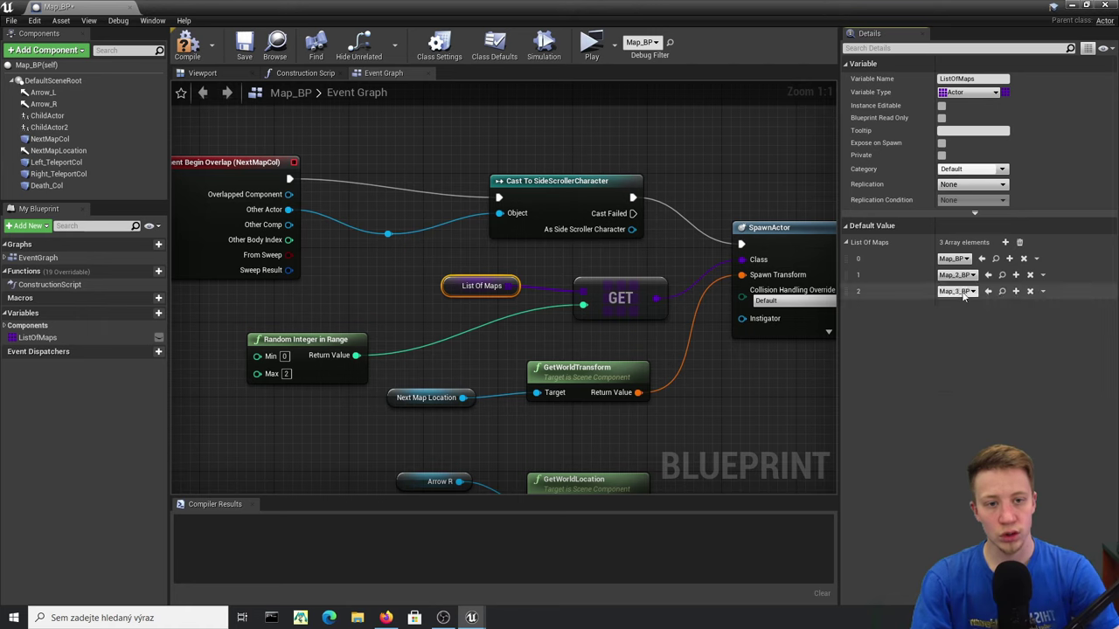
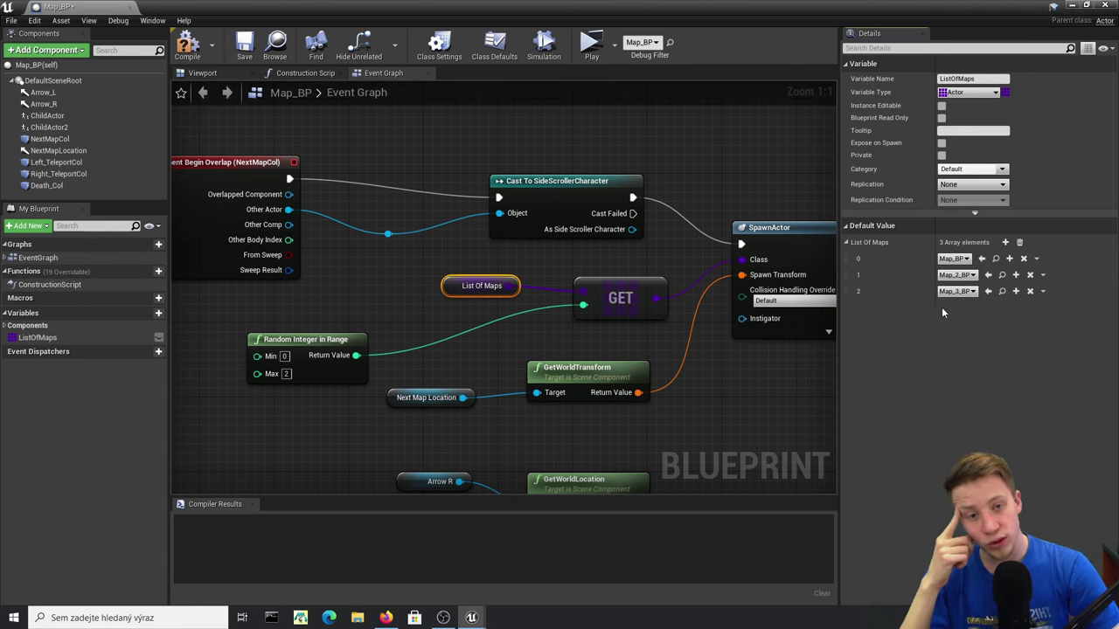
pyautogui.click(199, 42)
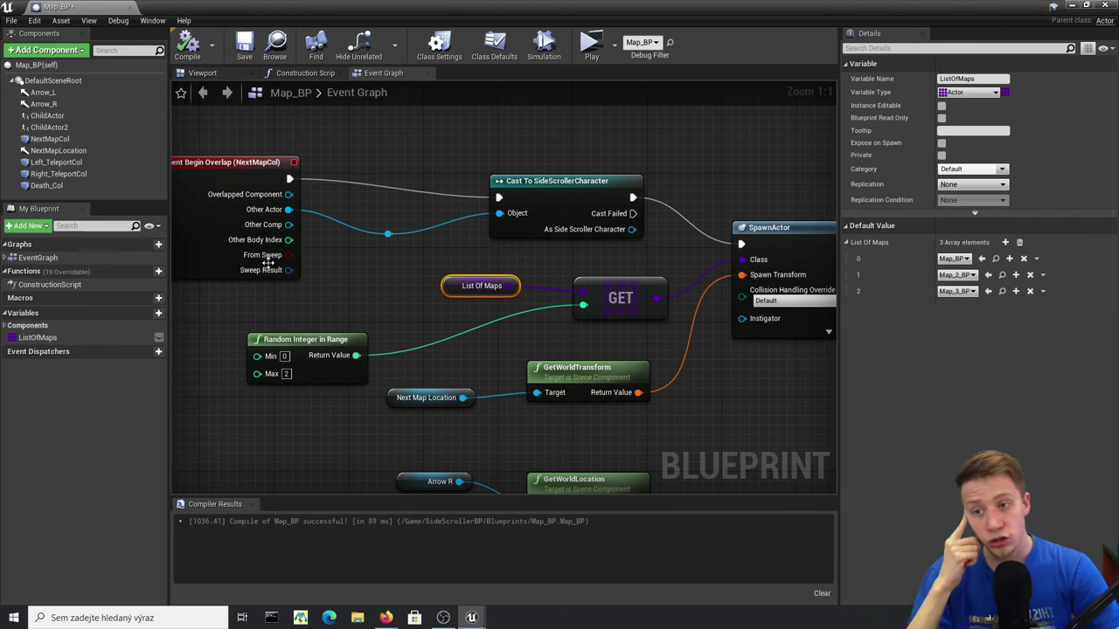
pyautogui.click(198, 74)
pyautogui.click(187, 44)
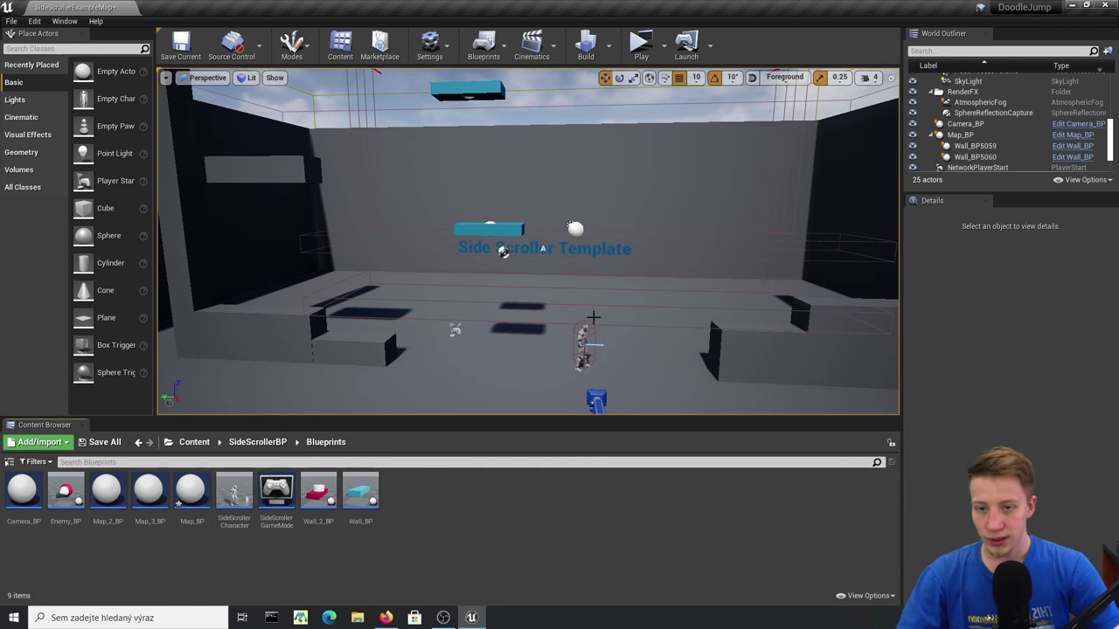
# - Delete the For Loop and Death Print String nodes that follow the velocity Branch in Map_BP's event graph
pyautogui.click(494, 224)
pyautogui.click(1074, 130)
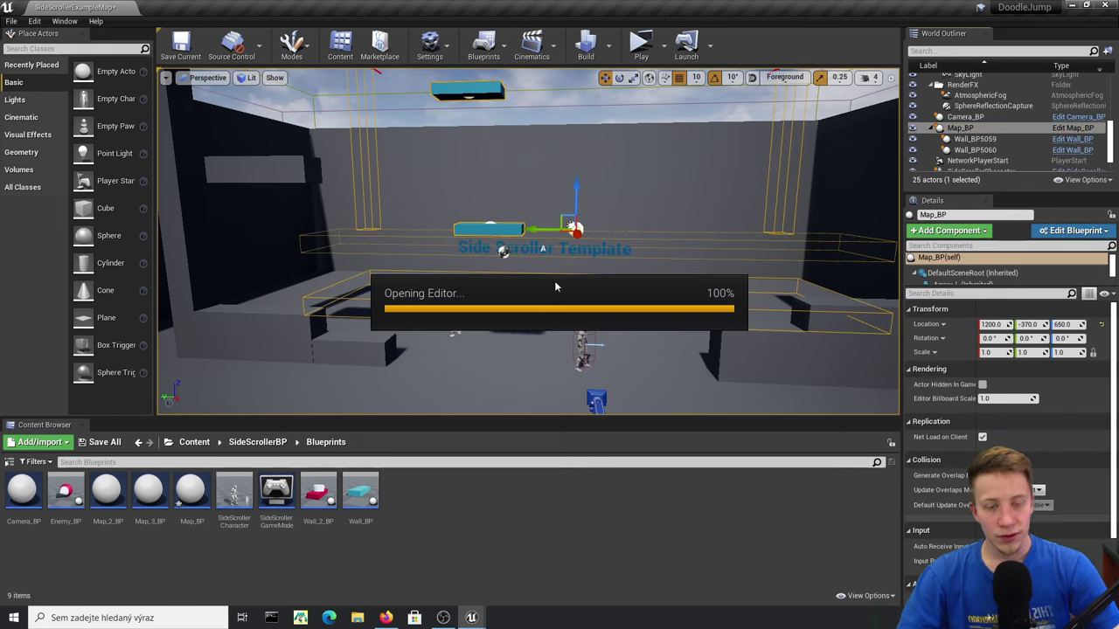
pyautogui.moveTo(668, 250); pyautogui.dragTo(281, 157, button='right')
pyautogui.moveTo(569, 216); pyautogui.dragTo(638, 297, button='right')
pyautogui.scroll(-6, 612, 281)
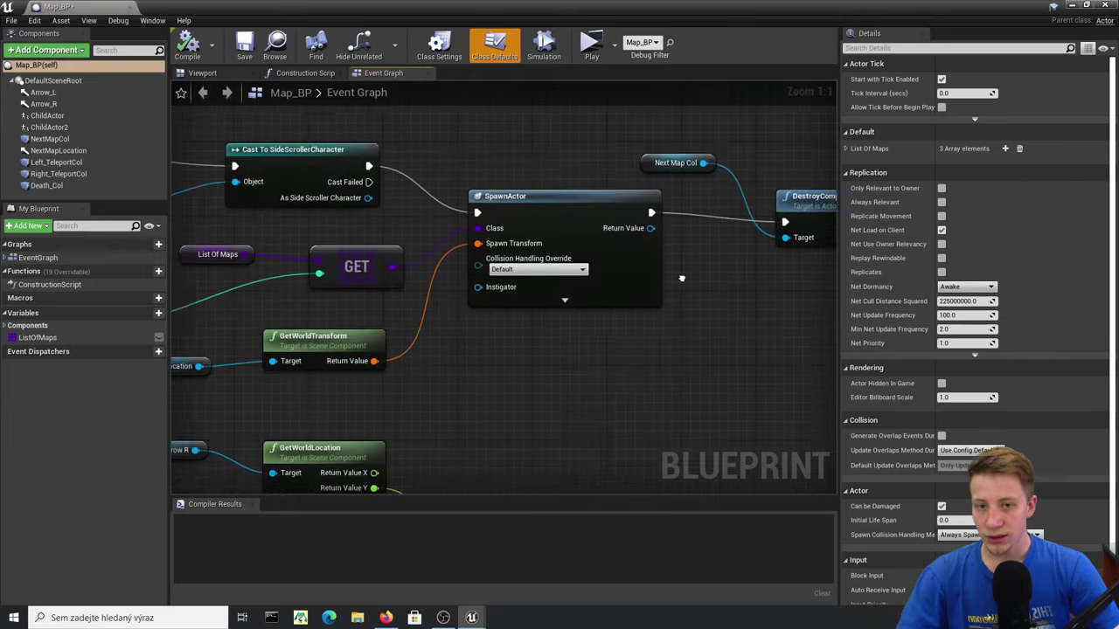
pyautogui.moveTo(534, 430); pyautogui.dragTo(444, 142, button='right')
pyautogui.scroll(5, 476, 155)
pyautogui.moveTo(637, 197); pyautogui.dragTo(821, 275, button='right')
pyautogui.moveTo(415, 232); pyautogui.dragTo(199, 222, button='right')
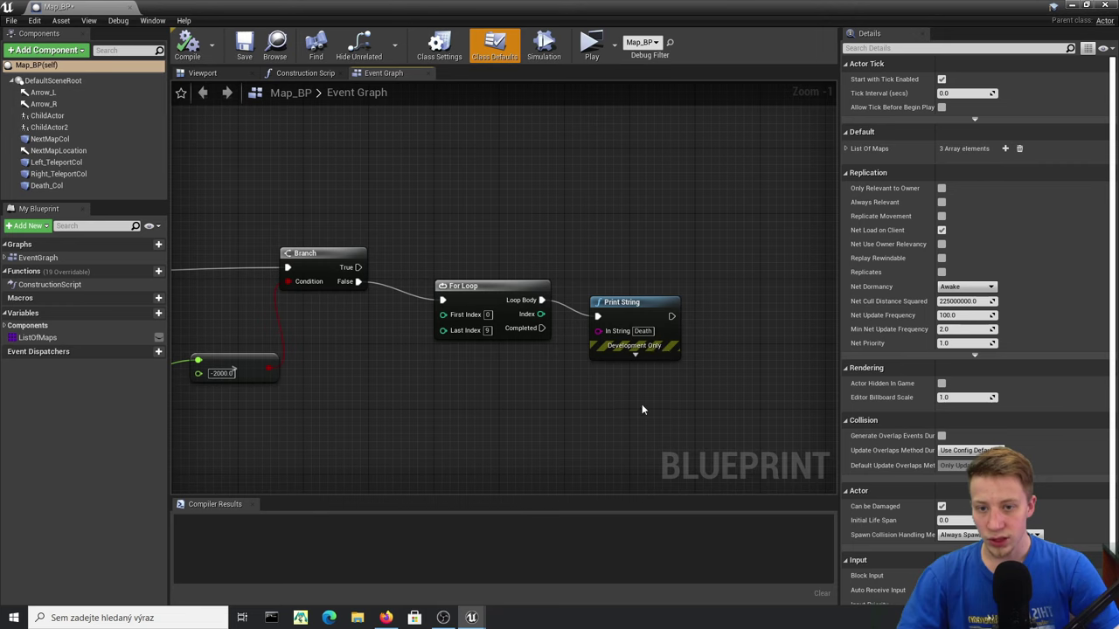
pyautogui.click(629, 302)
pyautogui.press('Delete')
pyautogui.click(472, 285)
pyautogui.press('Delete')
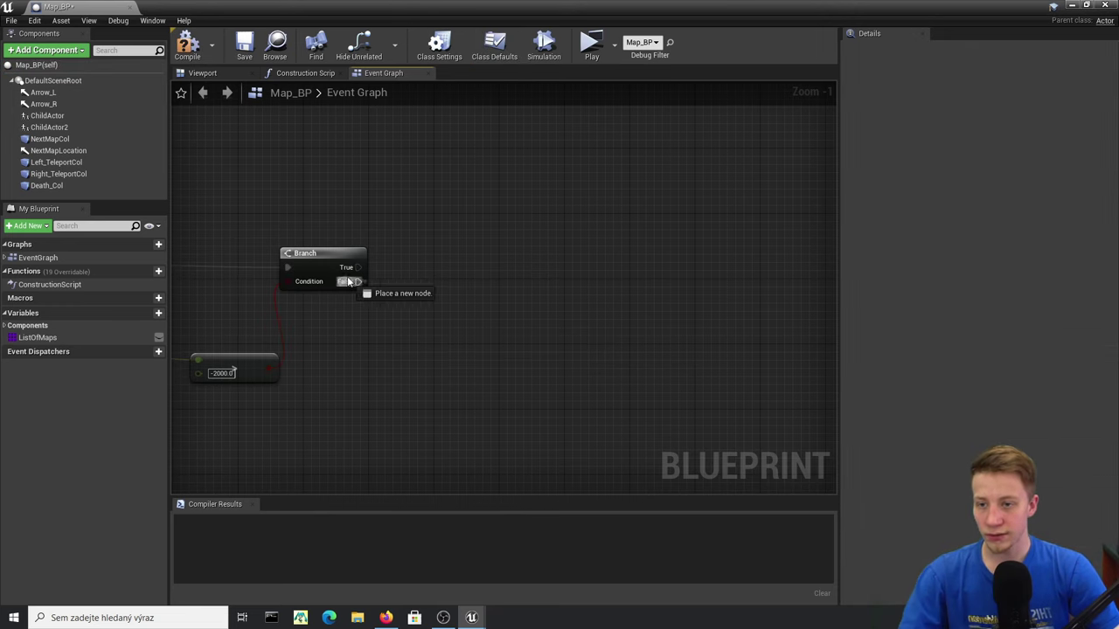
# - Call Death from the cast's As Side Scroller Character output, run it from the Branch's True output, and compile Map_BP
pyautogui.moveTo(363, 286); pyautogui.dragTo(743, 280, button='right')
pyautogui.moveTo(188, 293); pyautogui.dragTo(432, 302, button='right')
pyautogui.moveTo(539, 300); pyautogui.dragTo(267, 287, button='right')
pyautogui.moveTo(423, 278); pyautogui.dragTo(374, 306, button='right')
pyautogui.moveTo(295, 324); pyautogui.dragTo(760, 329)
pyautogui.write('death')
pyautogui.click(796, 386)
pyautogui.moveTo(674, 287); pyautogui.dragTo(748, 364)
pyautogui.click(199, 51)
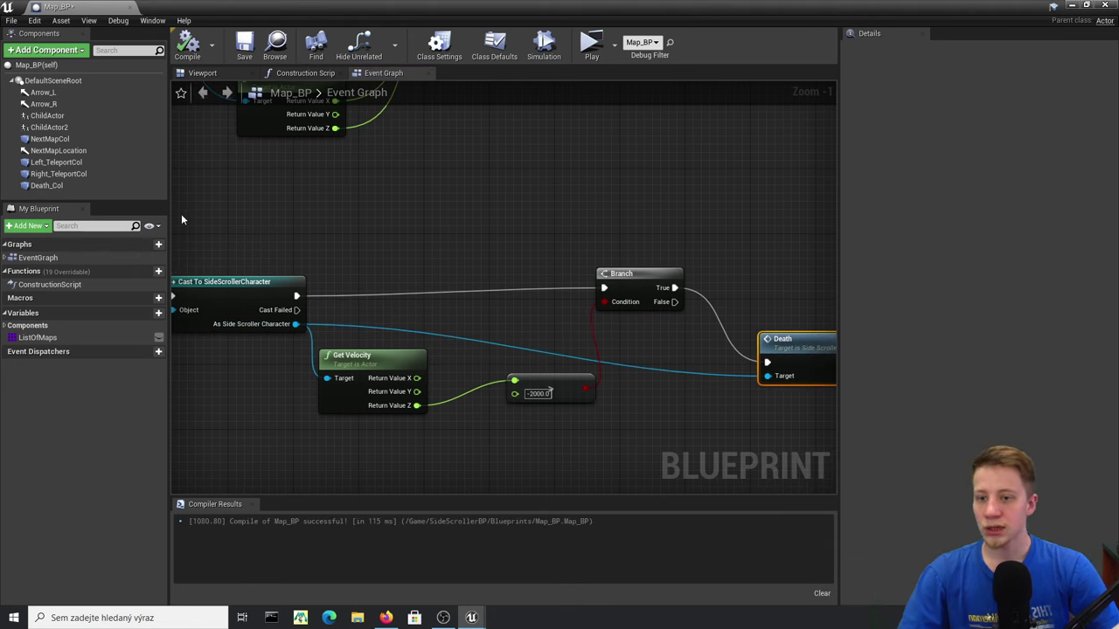
pyautogui.click(1088, 5)
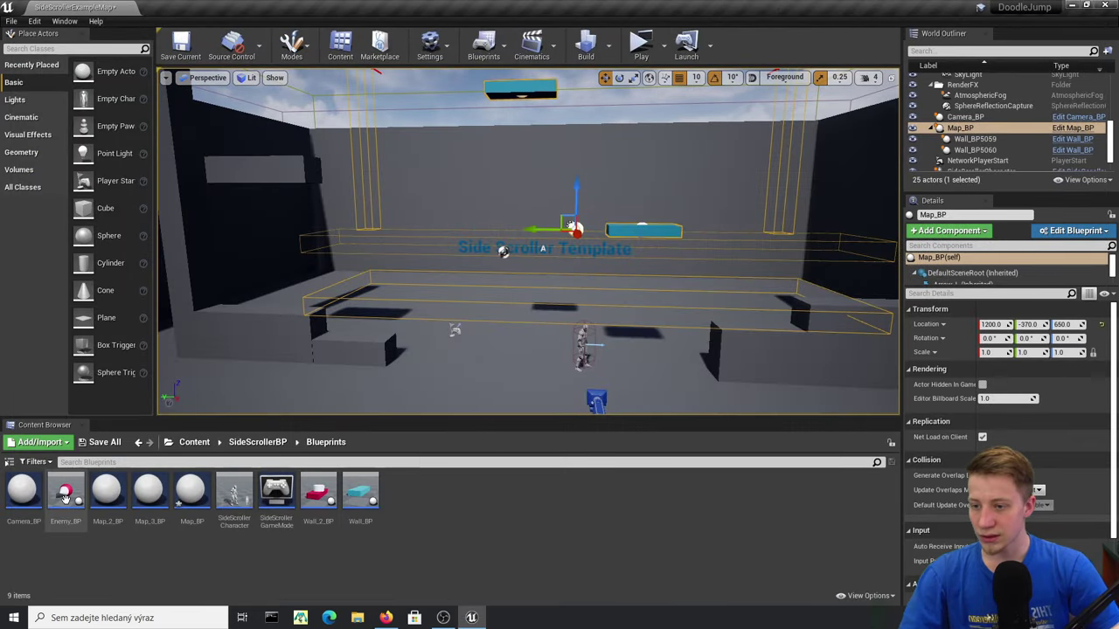
# - In Map_3_BP, paste a Death call, run it from the Branch's True output, and target it at the cast's As Side Scroller Character output
pyautogui.doubleClick(149, 494)
pyautogui.scroll(5, 530, 252)
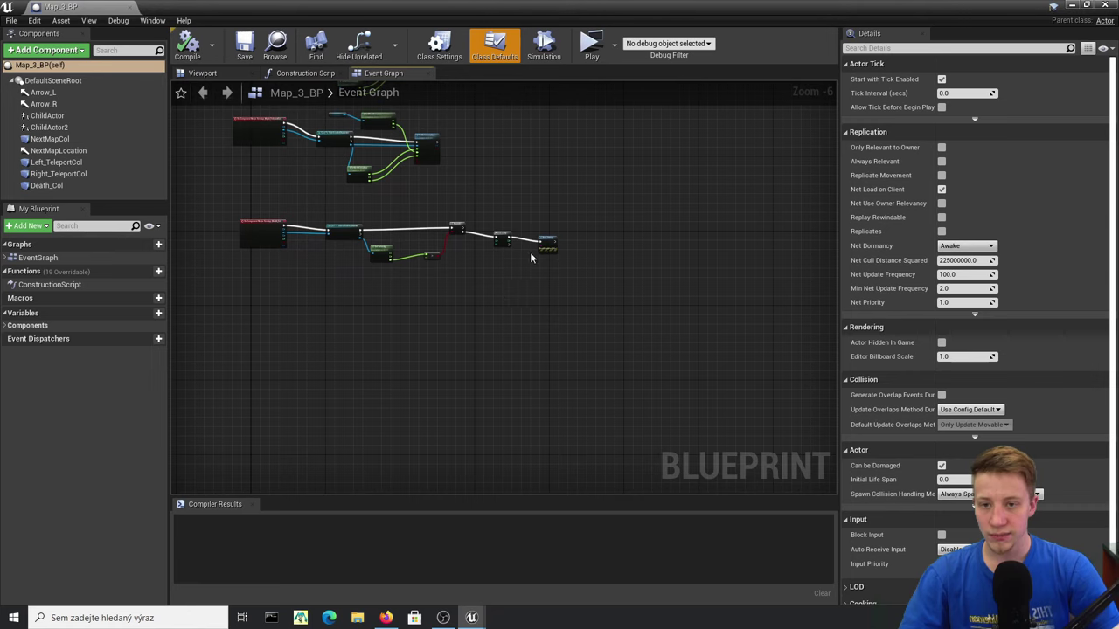
pyautogui.hotkey('ctrl', 'v')
pyautogui.moveTo(530, 376); pyautogui.dragTo(323, 173)
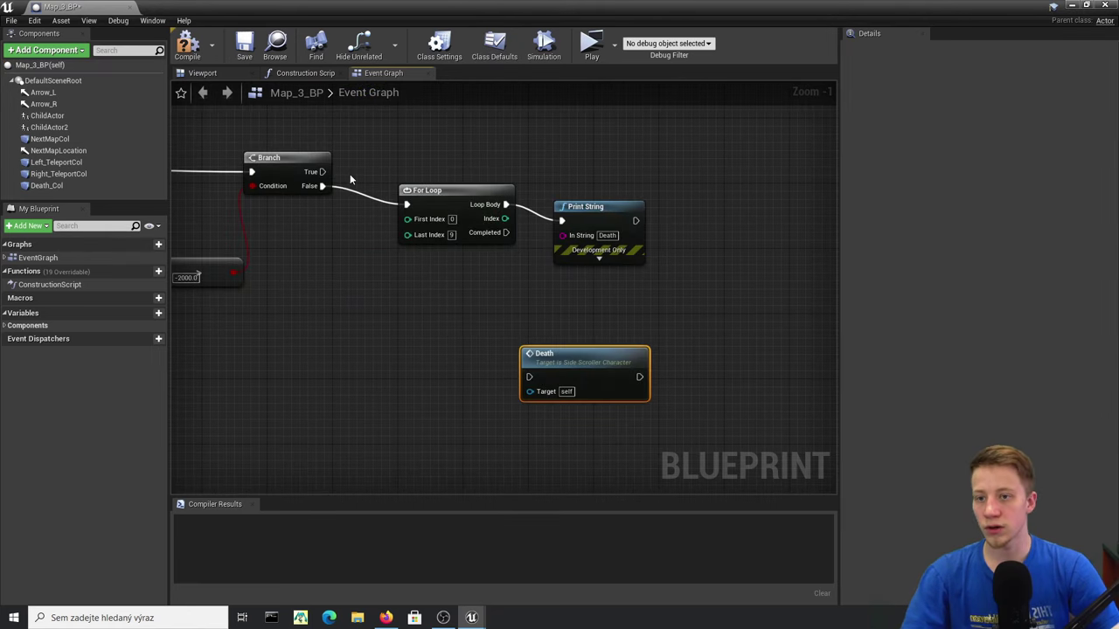
pyautogui.moveTo(551, 414); pyautogui.dragTo(530, 378)
pyautogui.moveTo(529, 391); pyautogui.dragTo(229, 208)
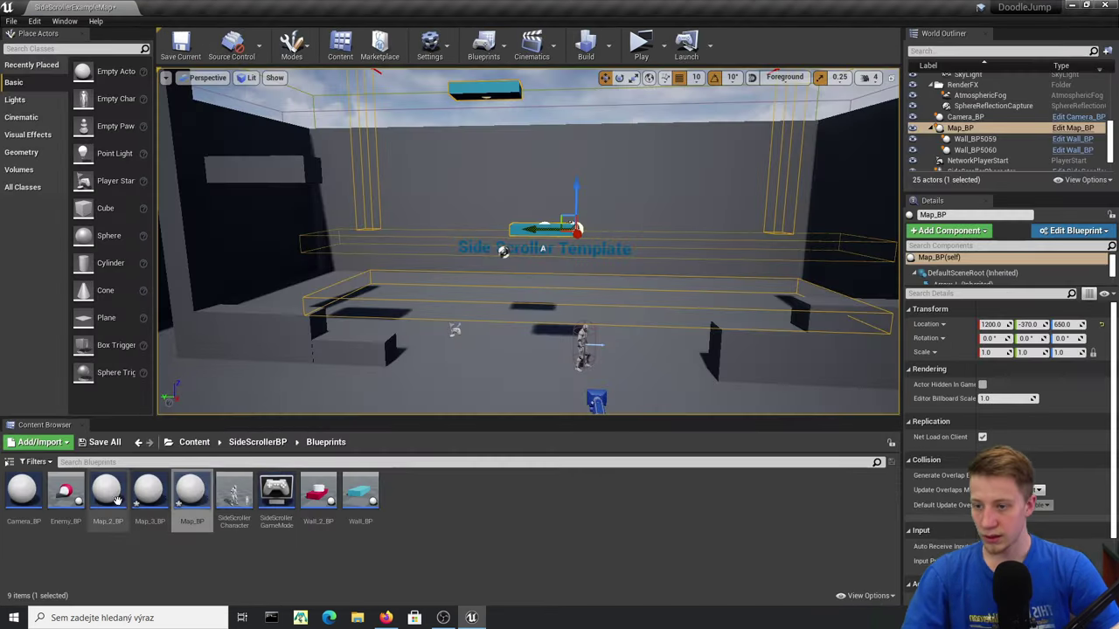
# - Open Map_2_BP and delete the For Loop and Print String nodes that follow the velocity Branch
pyautogui.moveTo(107, 498); pyautogui.dragTo(598, 344)
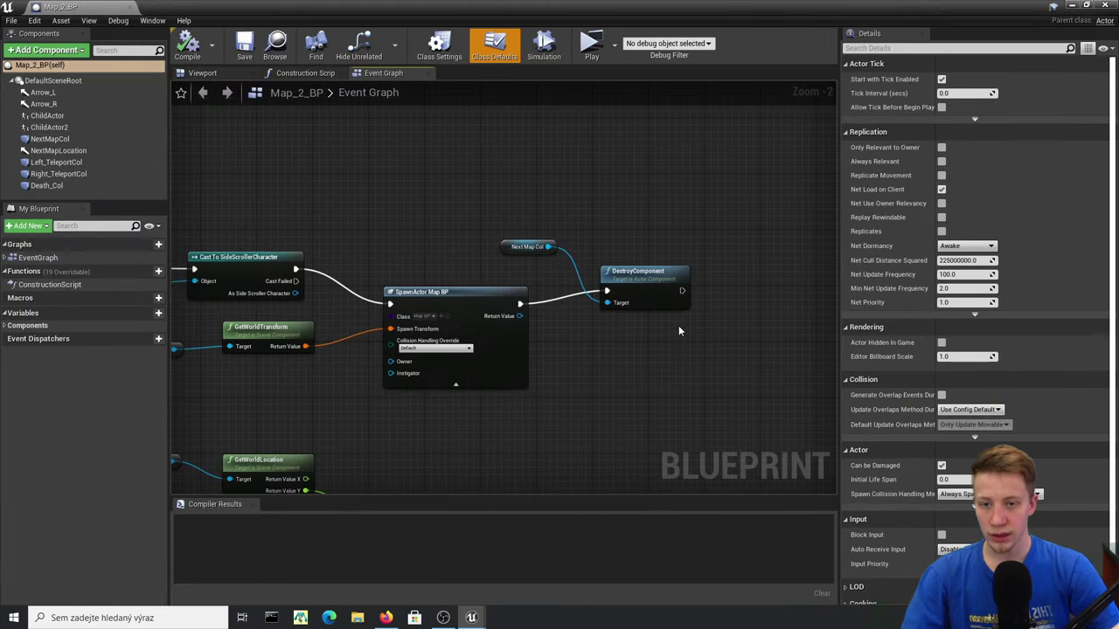
pyautogui.scroll(-5, 503, 350)
pyautogui.moveTo(480, 464); pyautogui.dragTo(522, 326, button='right')
pyautogui.scroll(5, 523, 326)
pyautogui.moveTo(708, 287); pyautogui.dragTo(527, 348, button='right')
pyautogui.moveTo(694, 319); pyautogui.dragTo(751, 352)
pyautogui.press('Delete')
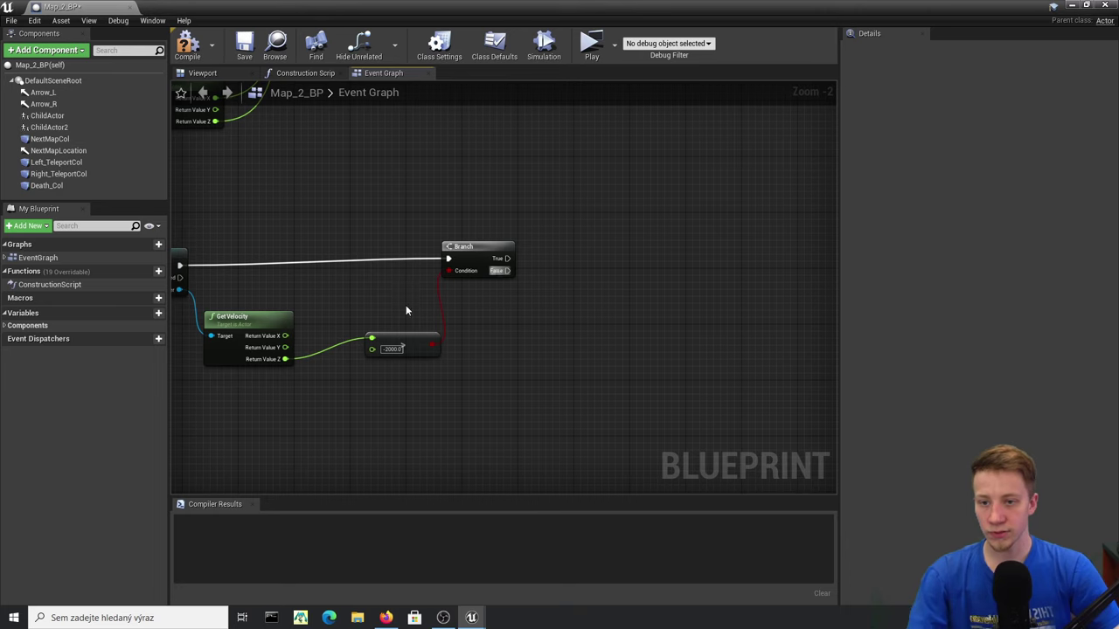
# - Paste a Death call targeting As Side Scroller Character in Map_2_BP, run it from the Branch's False output, and compile
pyautogui.moveTo(485, 271); pyautogui.dragTo(685, 251, button='right')
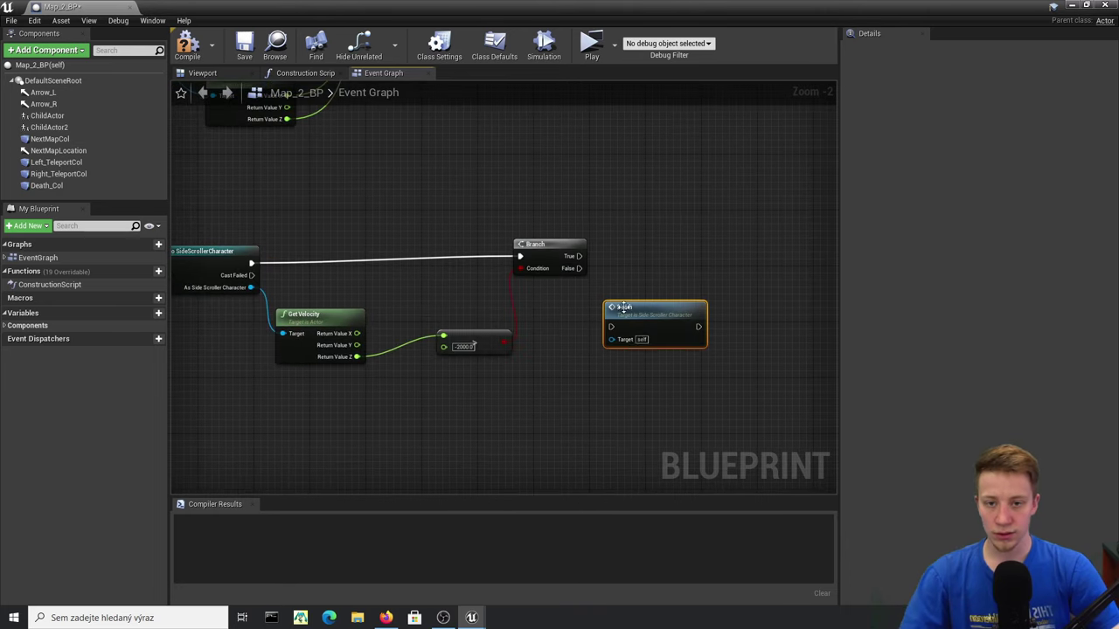
pyautogui.moveTo(659, 306); pyautogui.dragTo(250, 287)
pyautogui.moveTo(571, 269); pyautogui.dragTo(635, 317)
pyautogui.click(631, 322)
pyautogui.moveTo(575, 274); pyautogui.dragTo(579, 268)
pyautogui.press('F7')
pyautogui.doubleClick(654, 306)
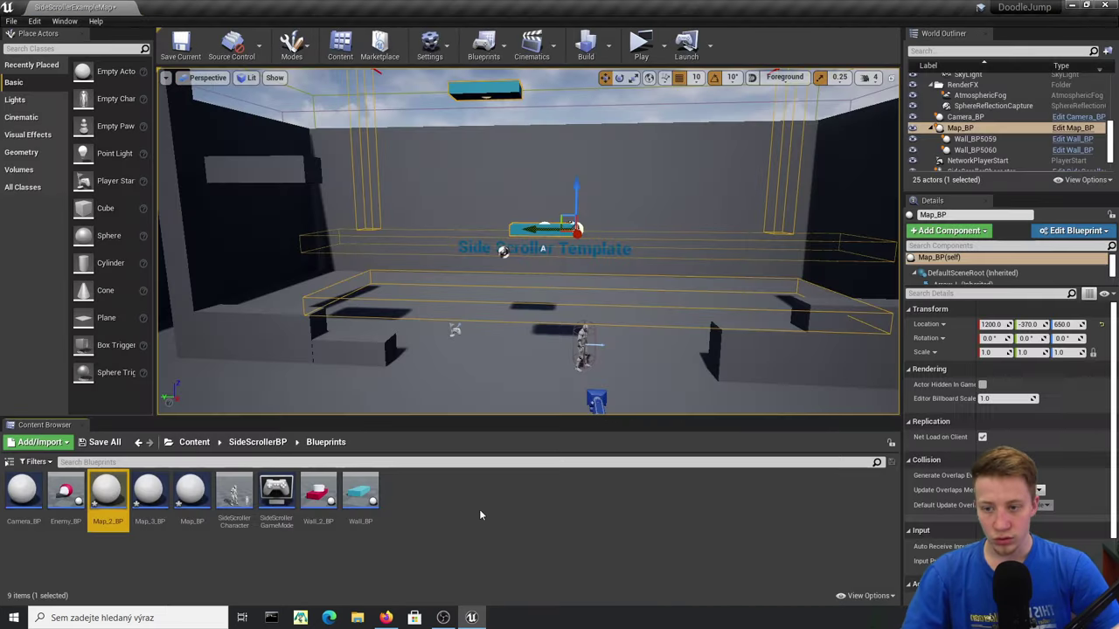
# - Create a Widget Blueprint named GAMEOVER_HUd in the Blueprints folder and open it
pyautogui.rightClick(479, 509)
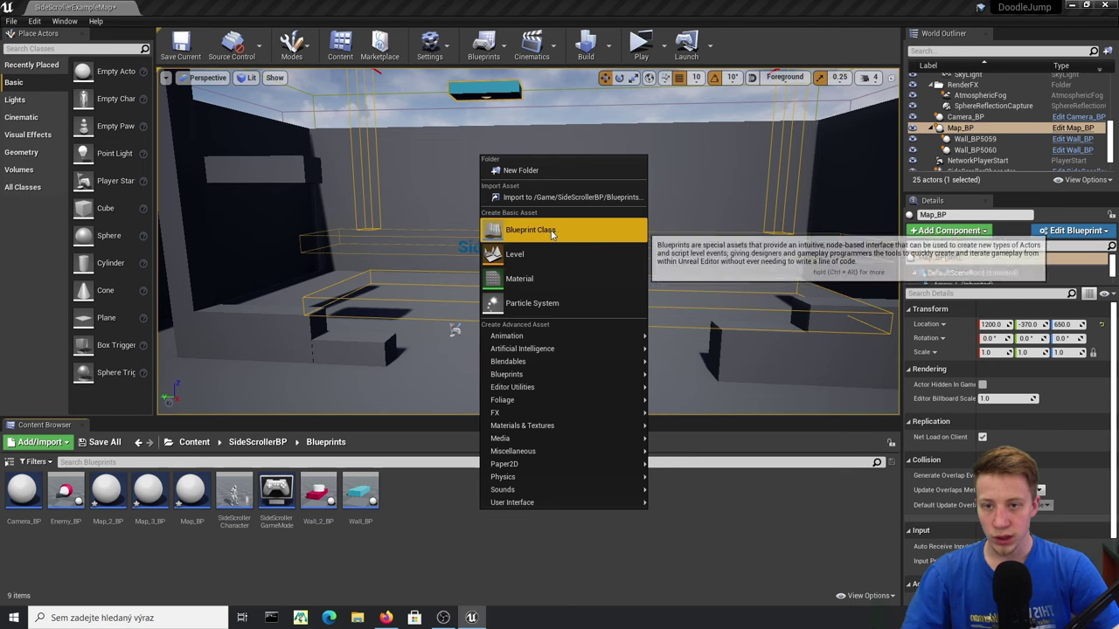
pyautogui.moveTo(550, 507)
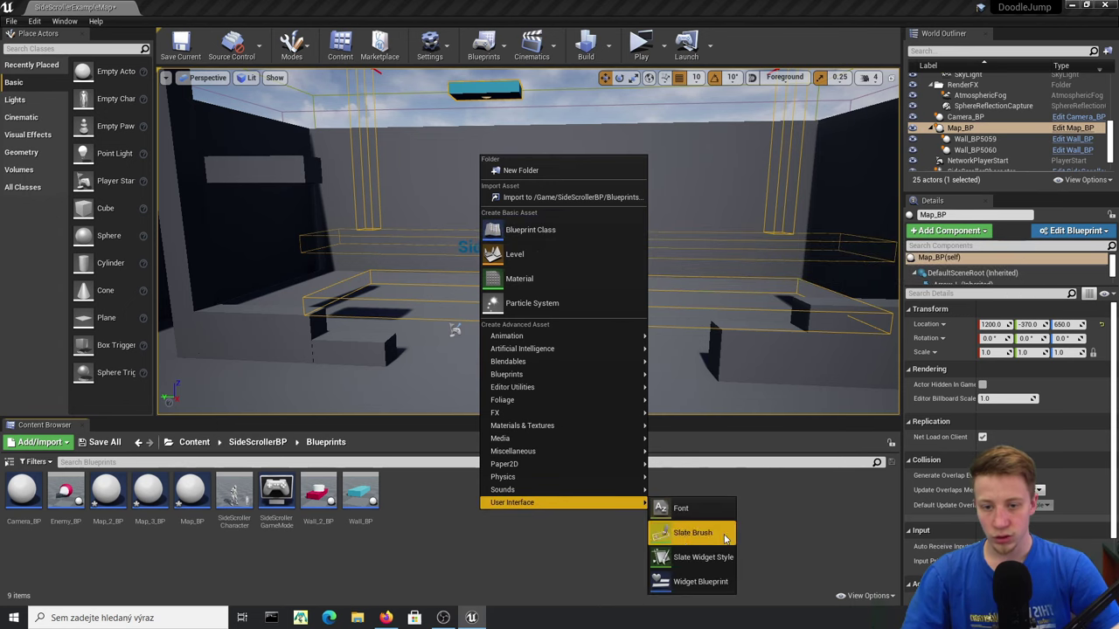
pyautogui.click(681, 582)
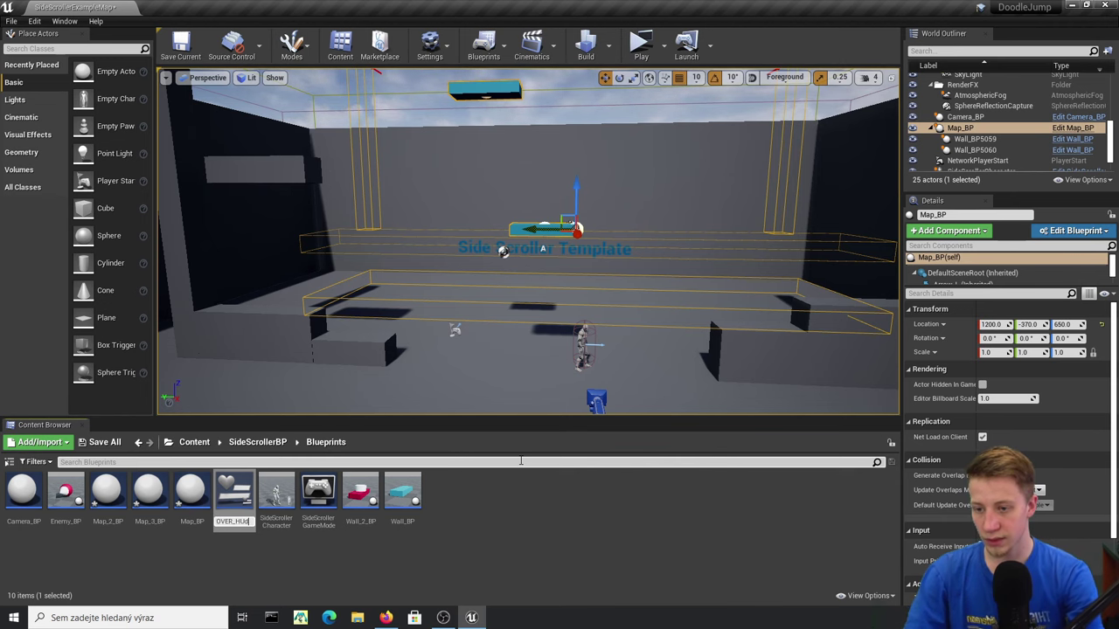
pyautogui.press('Return')
pyautogui.press('Return')
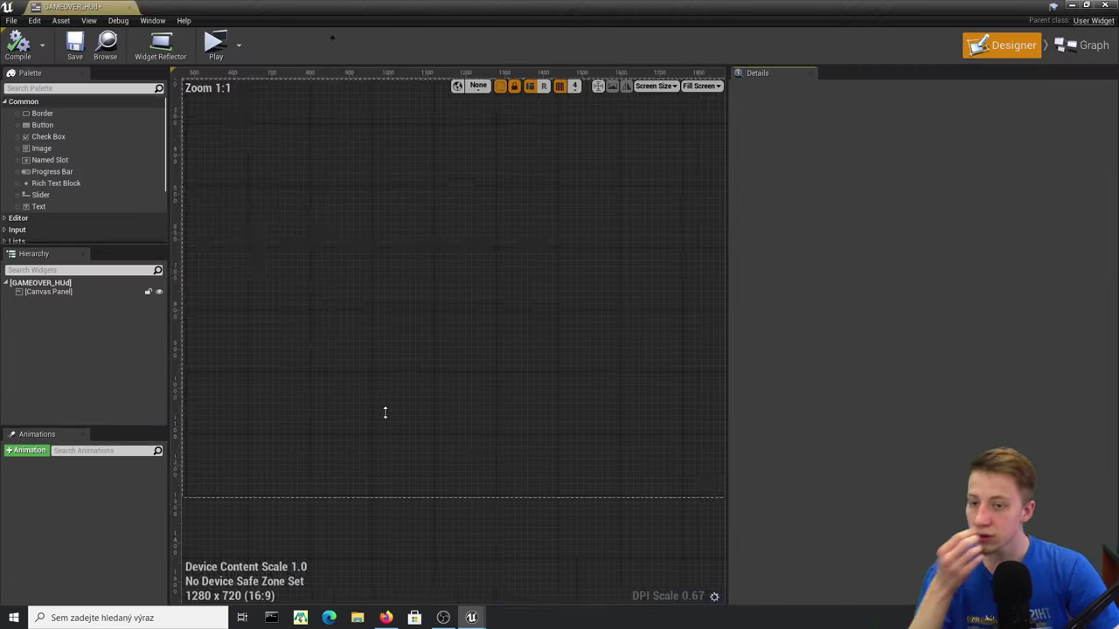
# - Set the widget designer's preview screen size to the Samsung Galaxy S4 phone
pyautogui.moveTo(329, 281); pyautogui.dragTo(320, 230, button='right')
pyautogui.scroll(3, 440, 350)
pyautogui.scroll(-2, 480, 274)
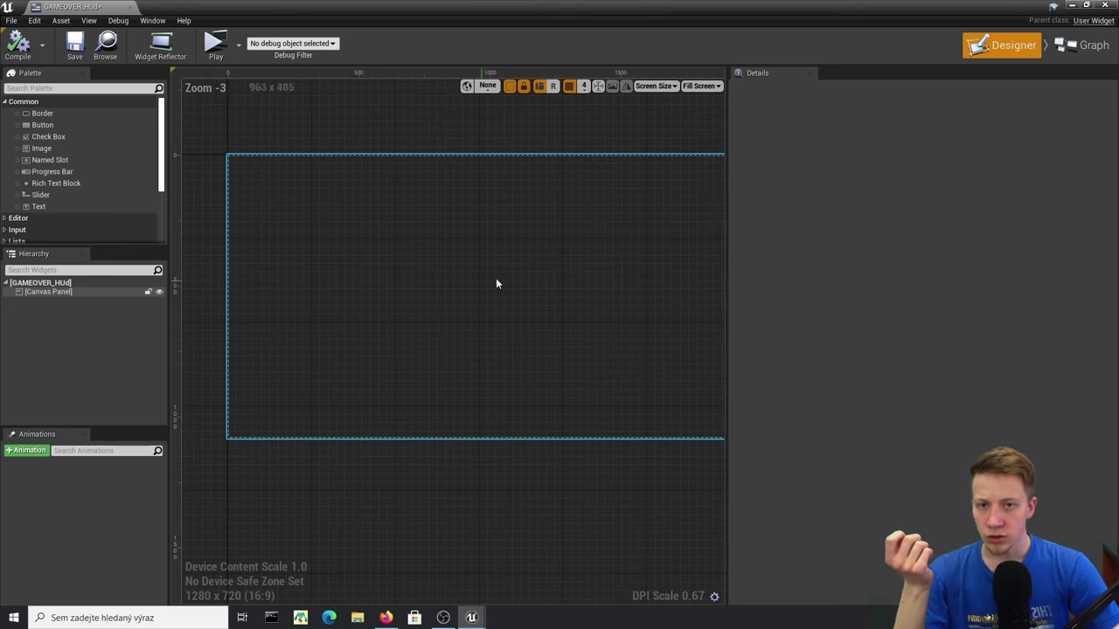
pyautogui.click(670, 87)
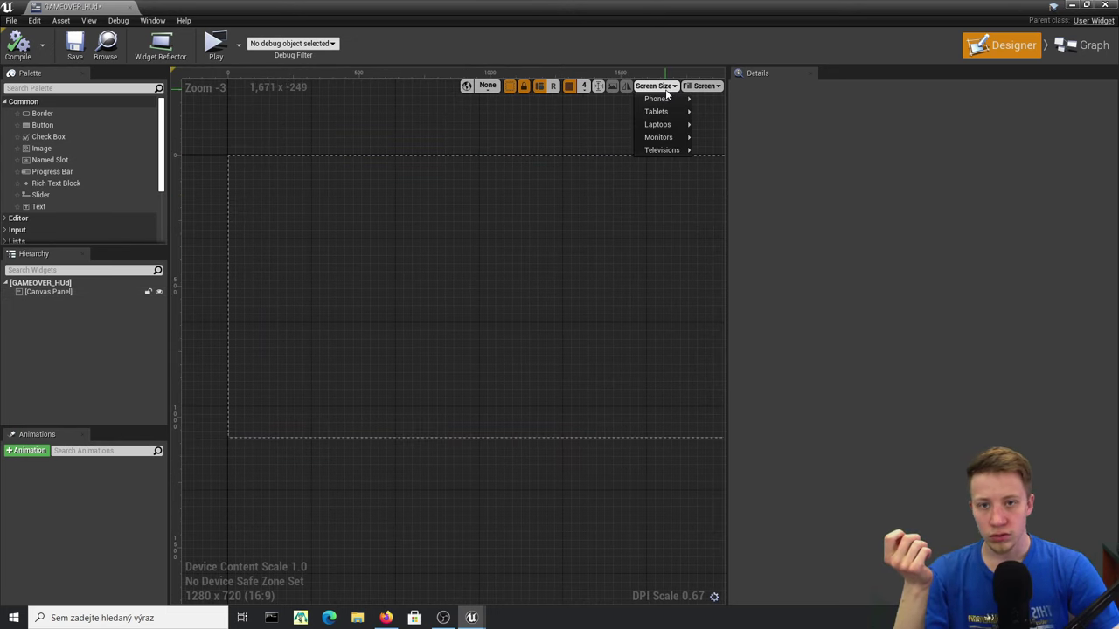
pyautogui.moveTo(671, 98)
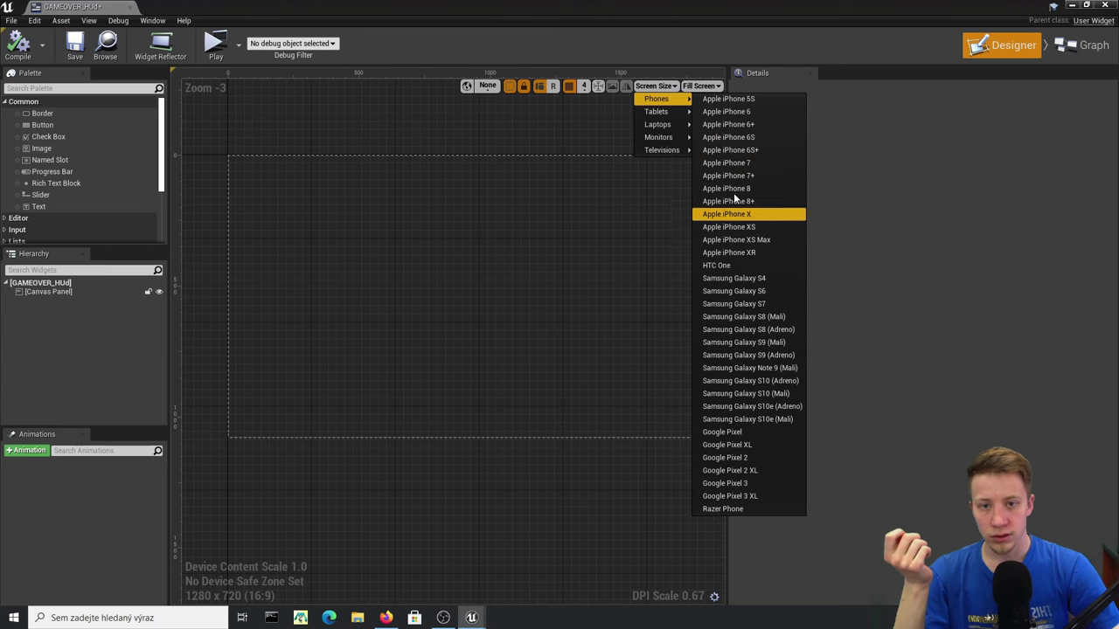
pyautogui.click(734, 278)
pyautogui.click(442, 251)
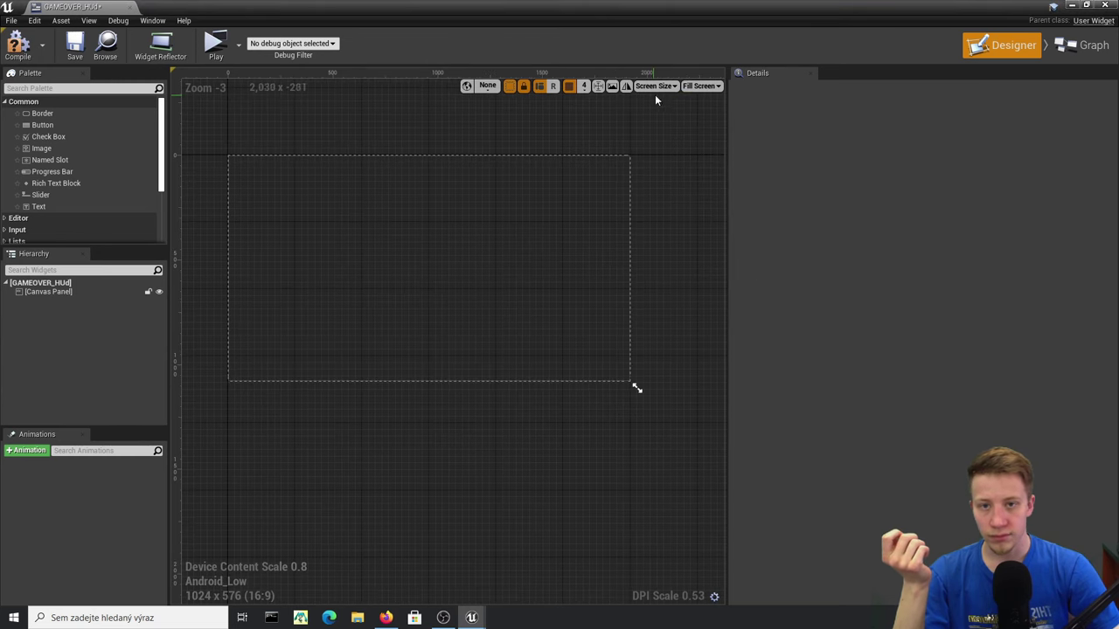
# - Flip the widget's preview canvas to portrait orientation
pyautogui.click(662, 88)
pyautogui.moveTo(657, 101)
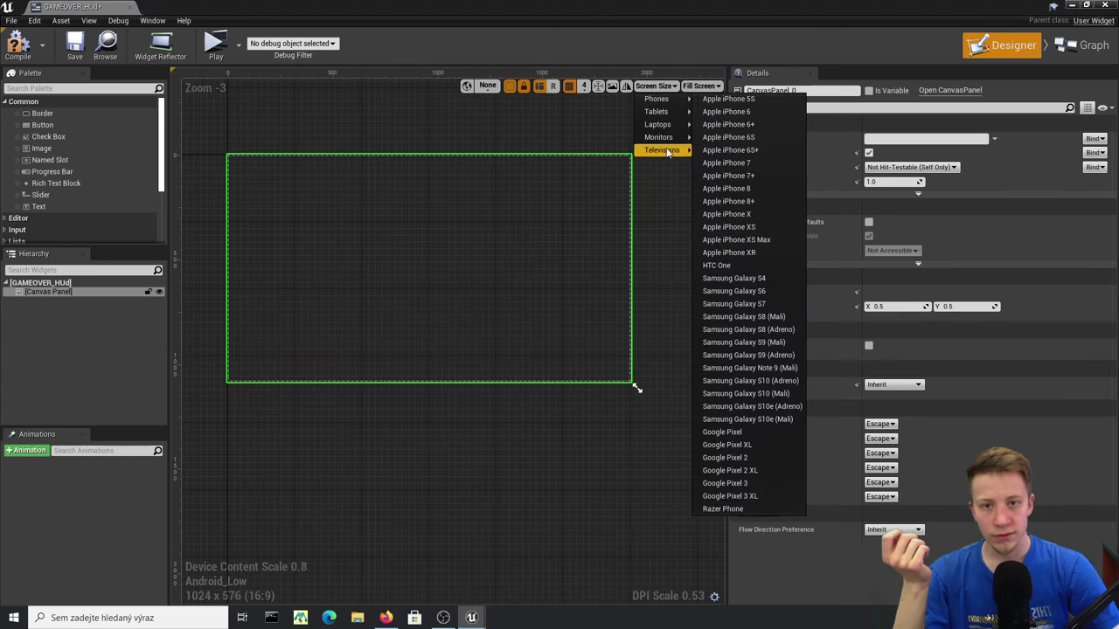
pyautogui.click(614, 89)
pyautogui.moveTo(460, 237); pyautogui.dragTo(626, 182, button='right')
pyautogui.scroll(2, 529, 260)
pyautogui.moveTo(511, 256); pyautogui.dragTo(453, 281, button='right')
pyautogui.scroll(-1, 455, 282)
pyautogui.moveTo(594, 255); pyautogui.dragTo(647, 234, button='right')
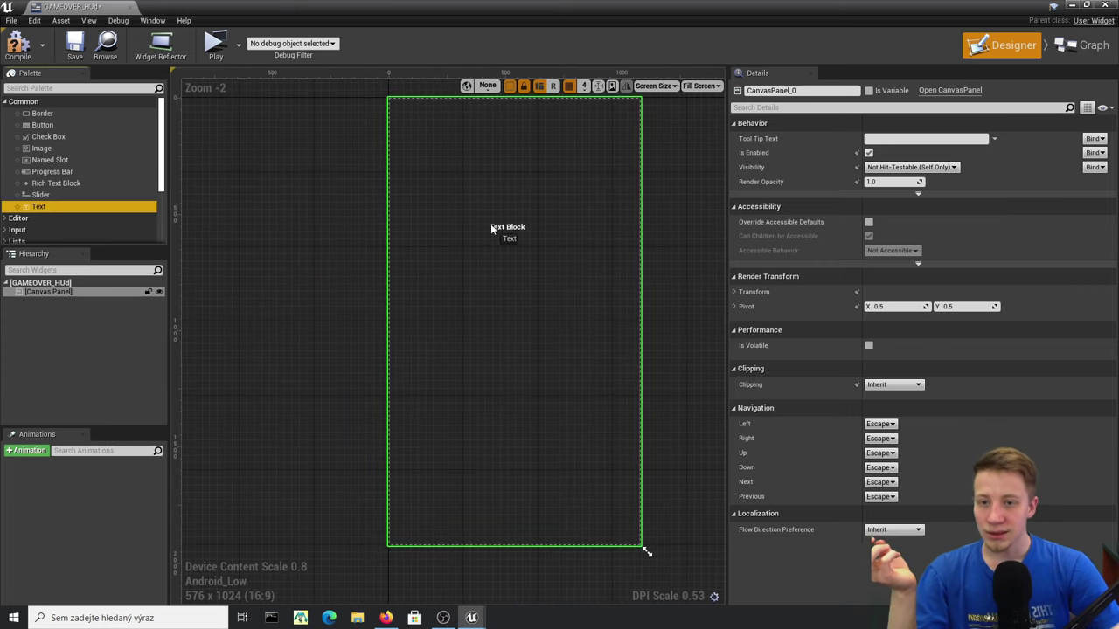
# - Add a text block anchored to the canvas centre and reset its position to 0, 0 and its size to 100 by 30
pyautogui.moveTo(490, 227); pyautogui.dragTo(487, 225)
pyautogui.click(927, 216)
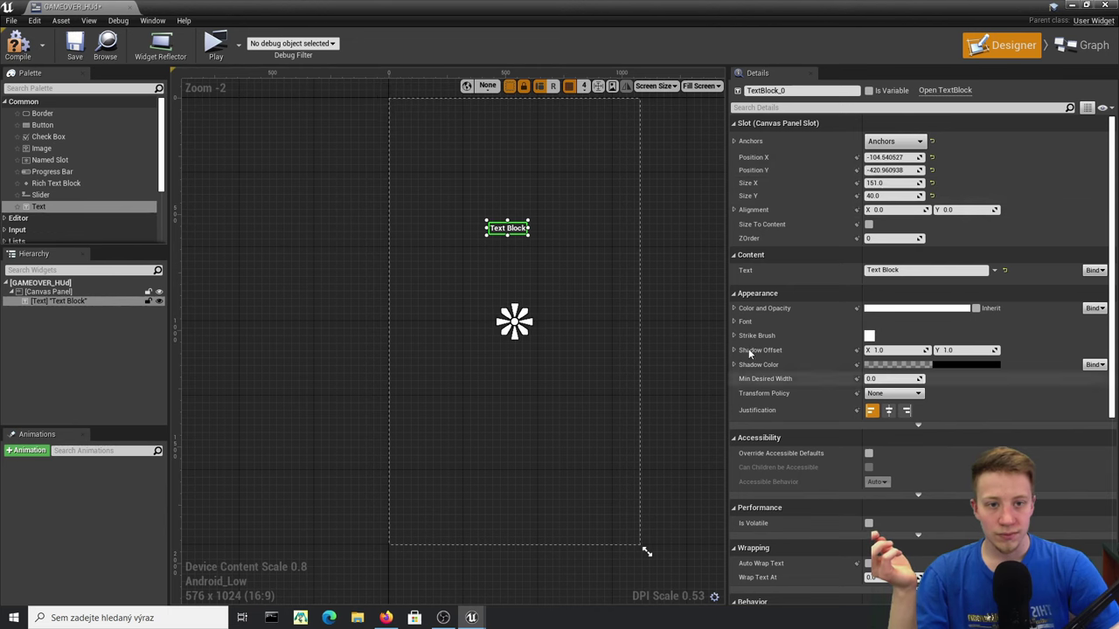
pyautogui.click(932, 158)
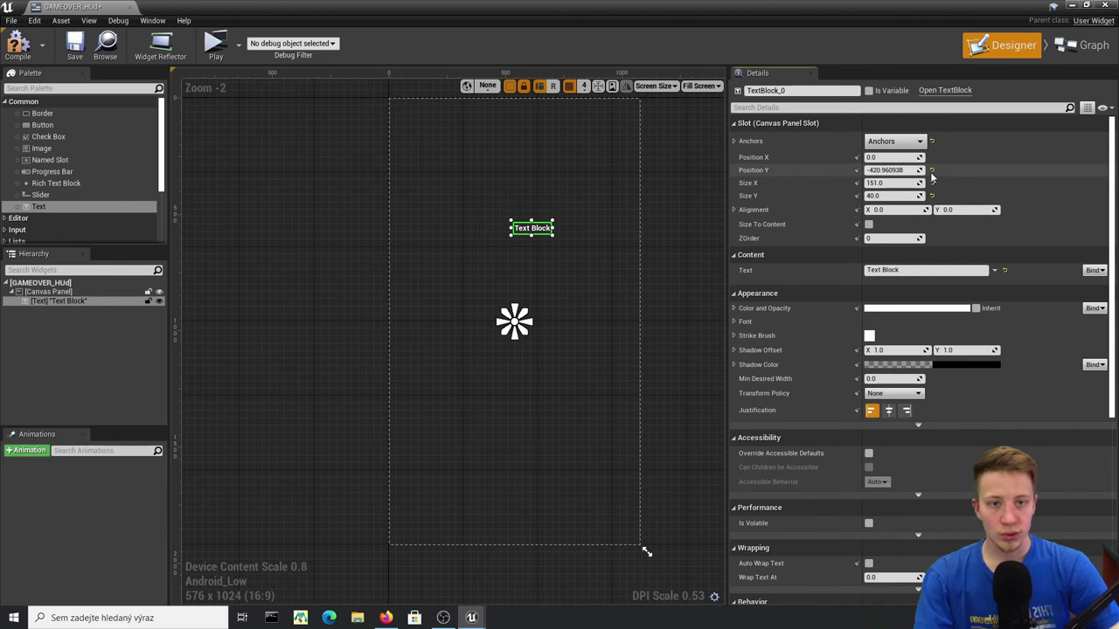
pyautogui.click(932, 183)
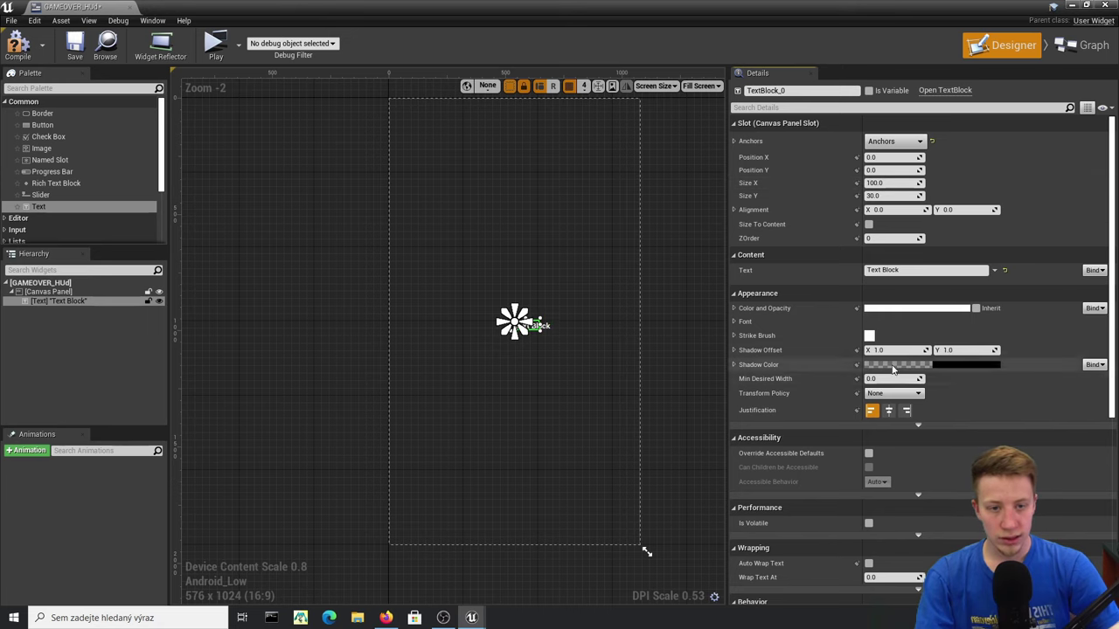
# - Set the text block's font size to 100 and fit its box to about 545 by 180 just above the canvas centre
pyautogui.click(734, 322)
pyautogui.moveTo(888, 367)
pyautogui.mouseDown()
pyautogui.moveTo(903, 367)
pyautogui.moveTo(875, 367)
pyautogui.mouseUp()
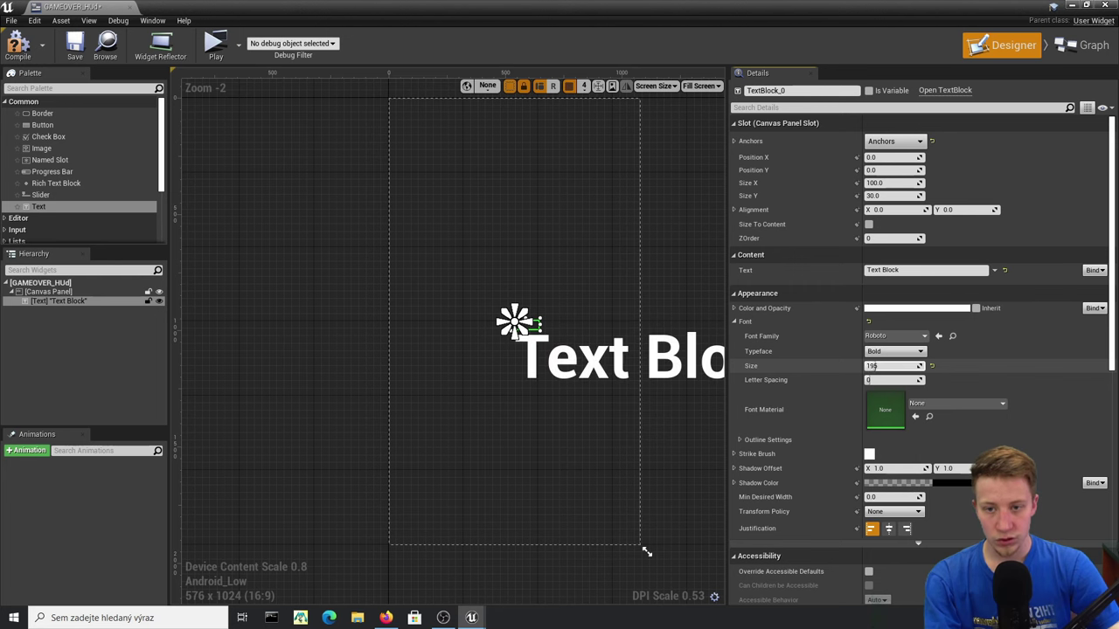
pyautogui.click(540, 335)
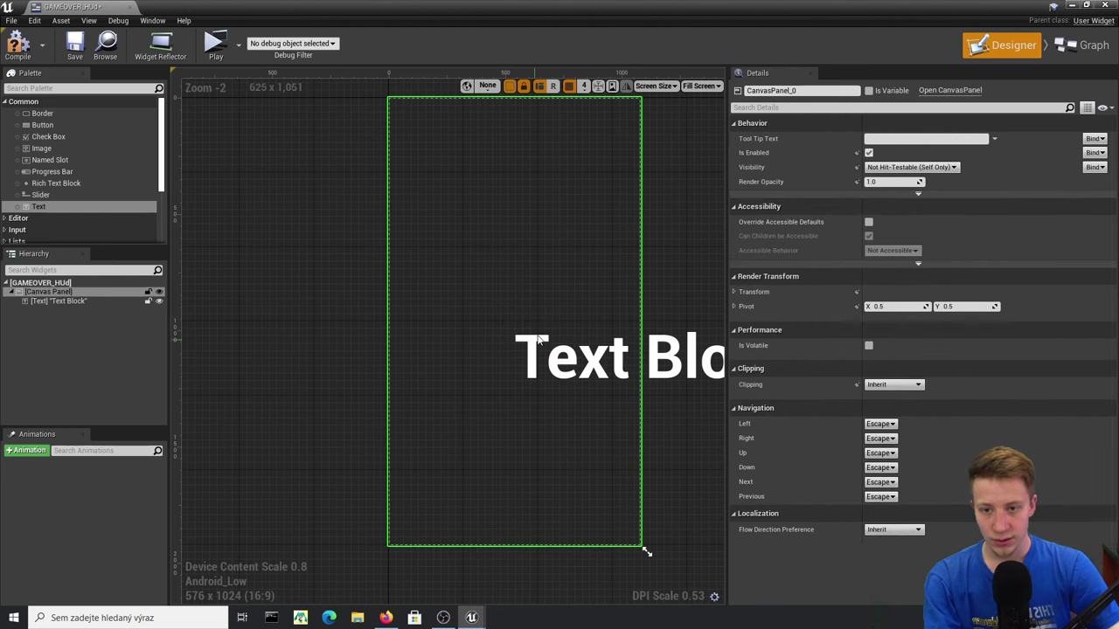
pyautogui.click(58, 301)
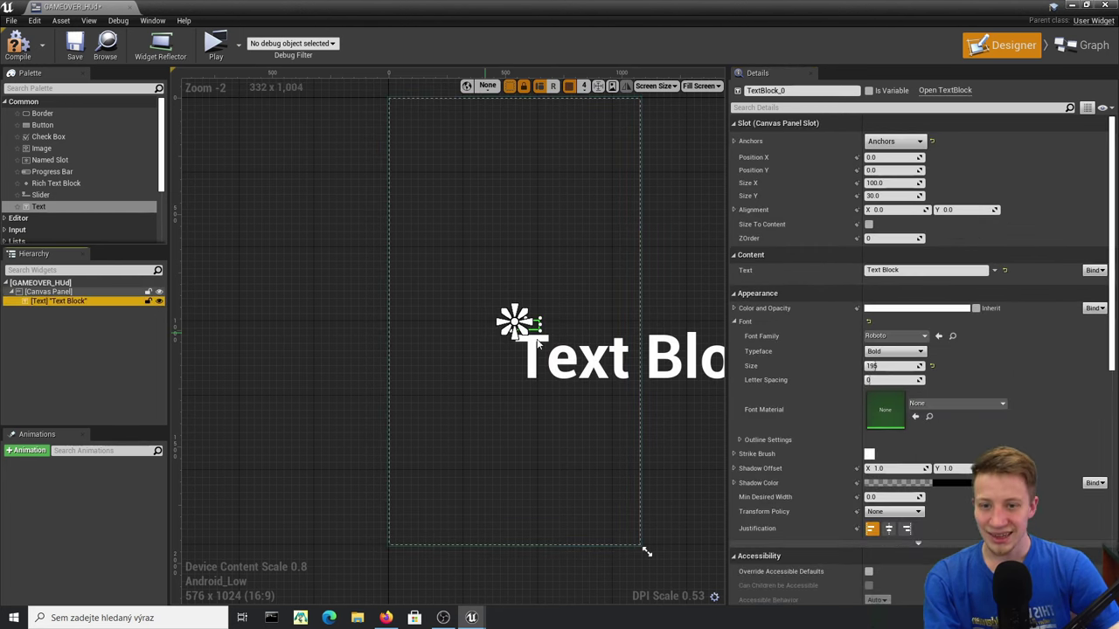
pyautogui.moveTo(573, 351); pyautogui.dragTo(443, 277)
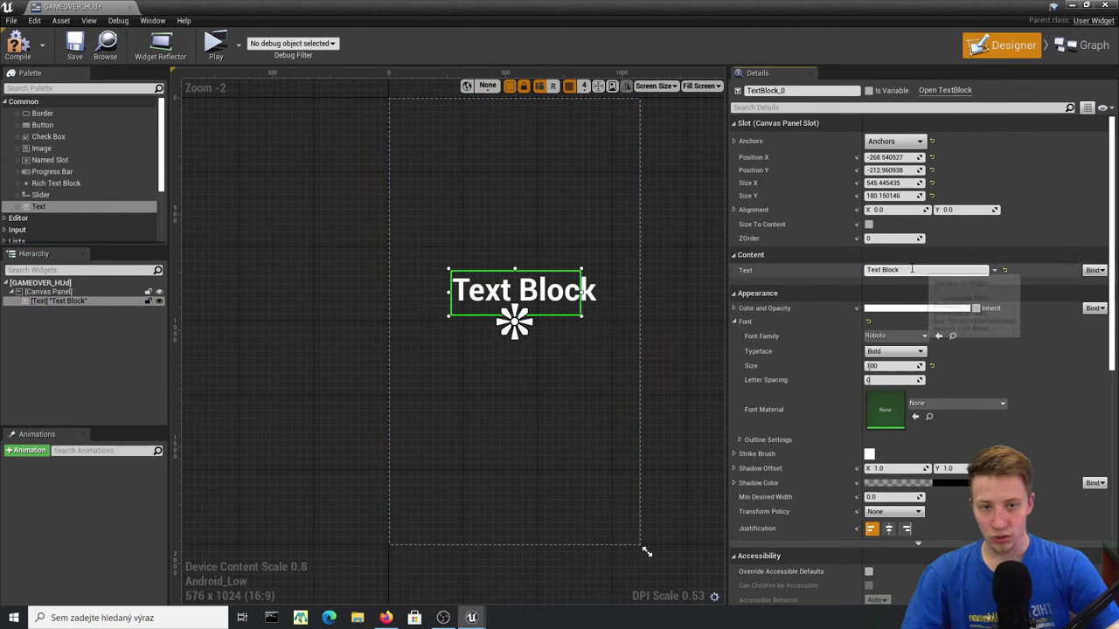
# - Change the text block's content to Game Over and shift it to about X -333, Y -213
pyautogui.moveTo(912, 270); pyautogui.dragTo(671, 271)
pyautogui.write('me Over')
pyautogui.click(374, 147)
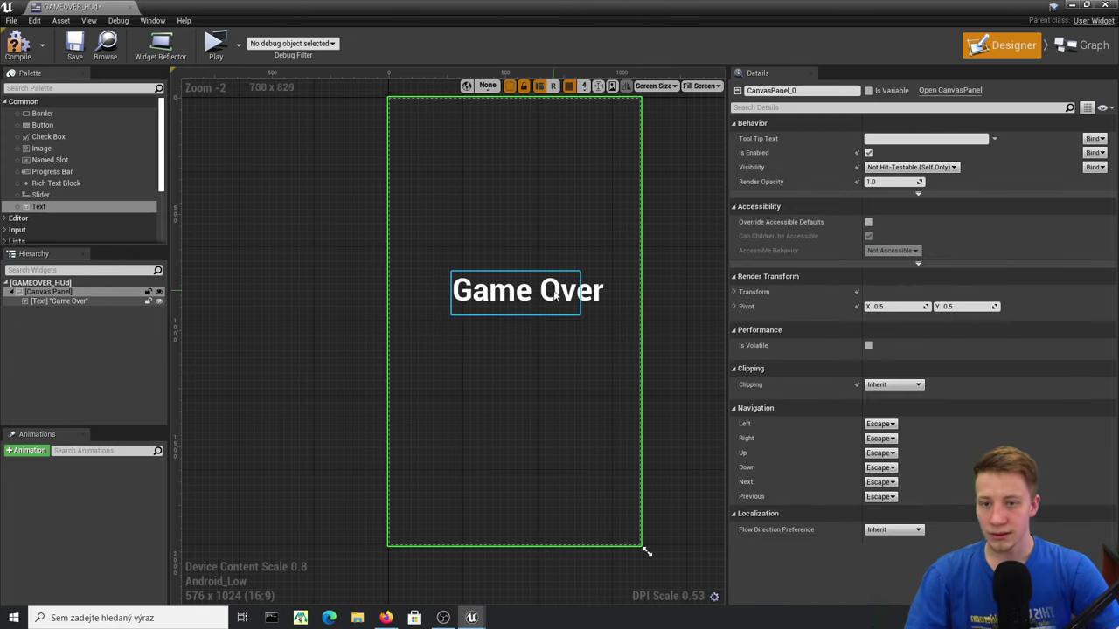
pyautogui.moveTo(555, 296); pyautogui.dragTo(513, 300)
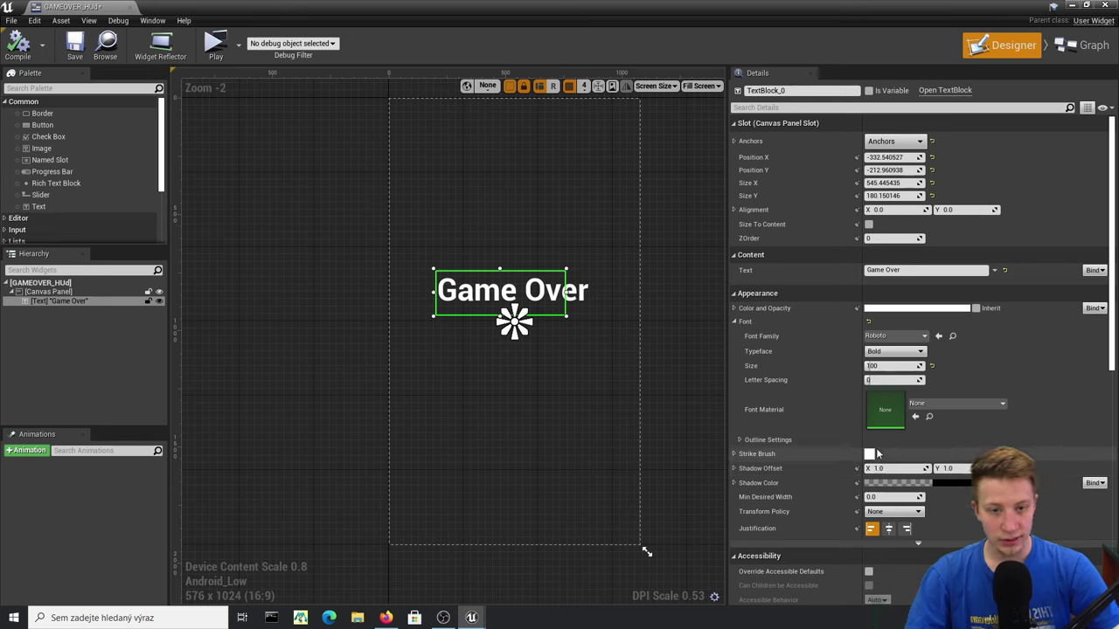
# - Colour the Game Over text bright red
pyautogui.click(734, 454)
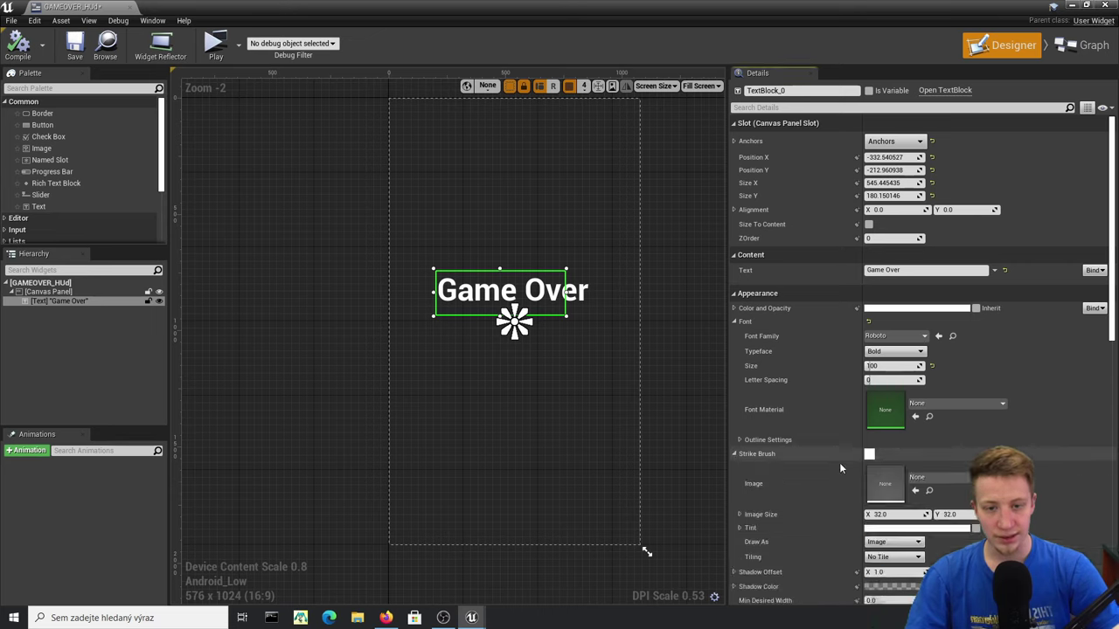
pyautogui.click(887, 309)
pyautogui.moveTo(743, 389); pyautogui.dragTo(817, 387)
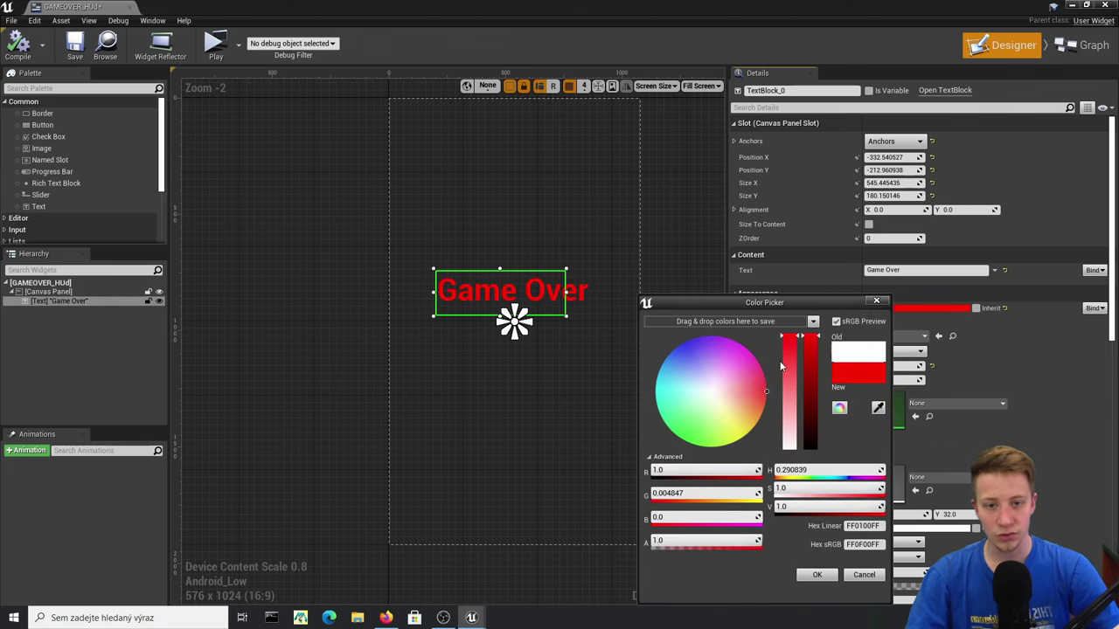
pyautogui.click(817, 575)
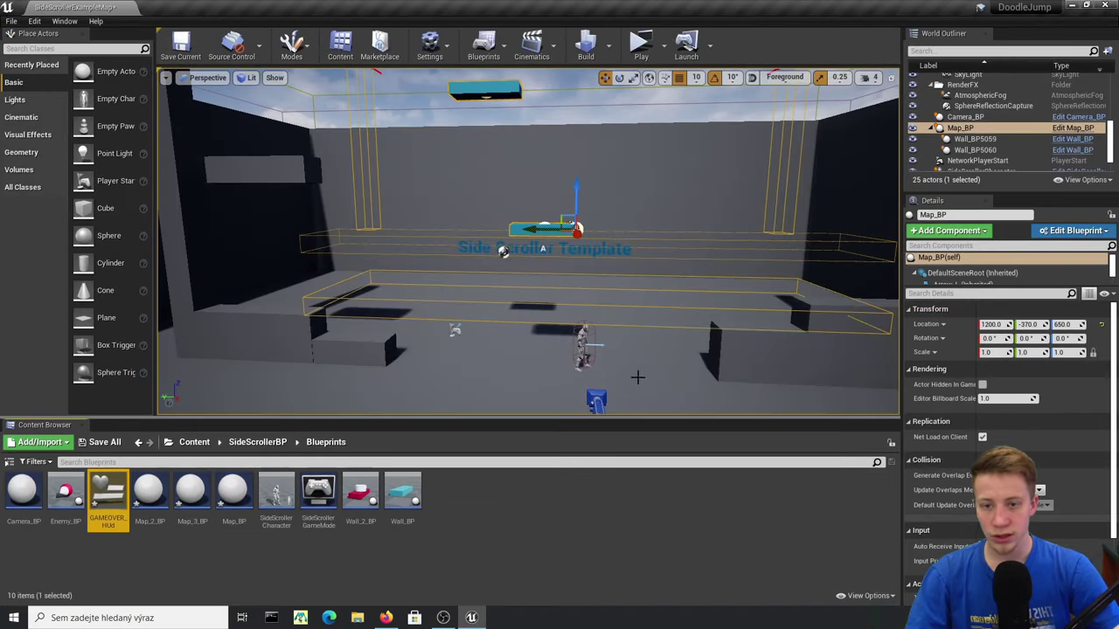
# - Open the SideScrollerCharacter blueprint from the level and delete the Print String node after the Death event
pyautogui.click(583, 348)
pyautogui.scroll(-1, 1049, 149)
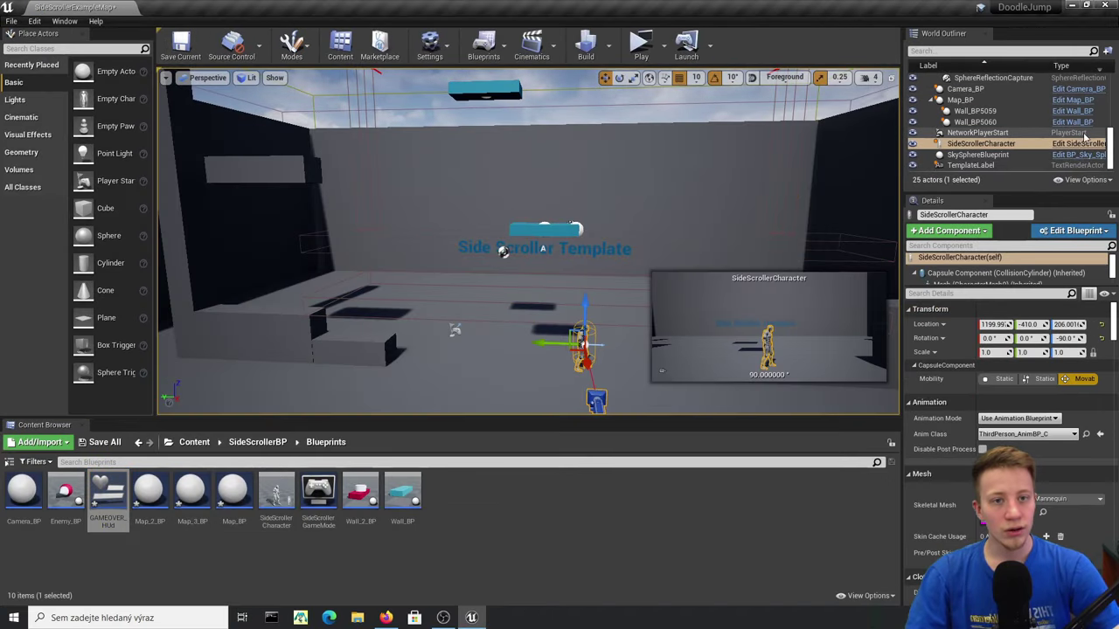
pyautogui.click(1086, 148)
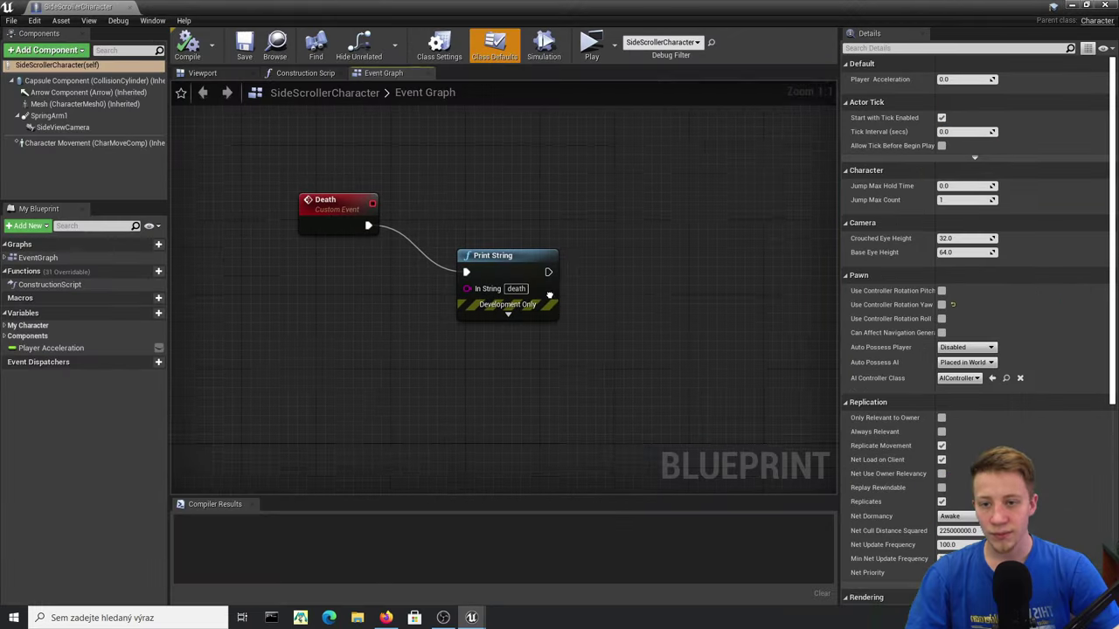
pyautogui.click(433, 282)
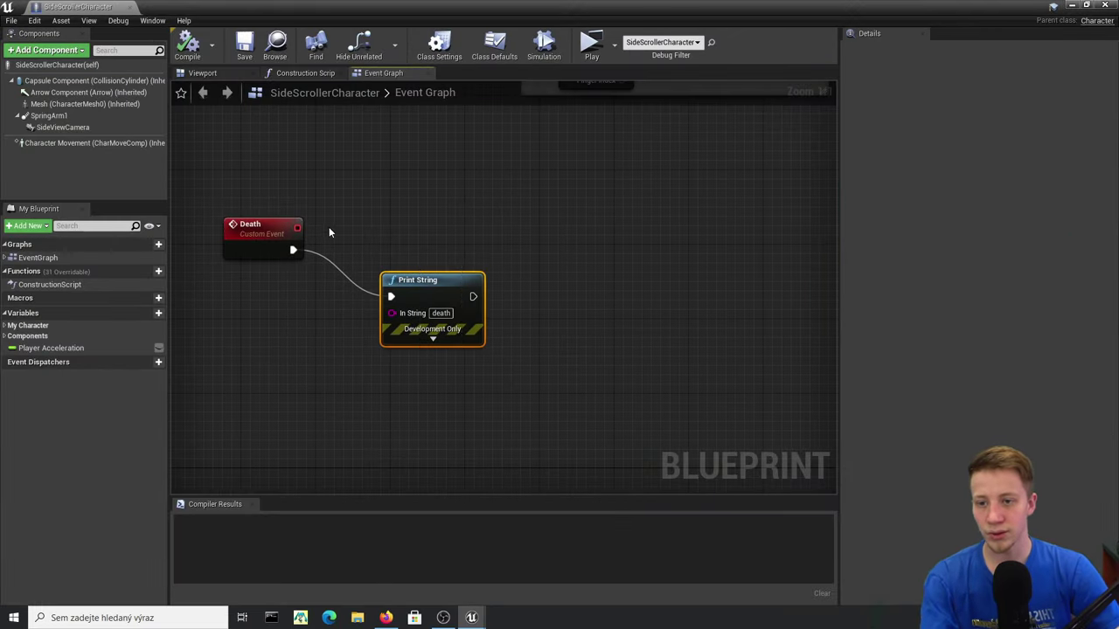
pyautogui.press('Delete')
# - Add a Create Widget node after the Death event and set its class to GAMEOVER_HUd
pyautogui.moveTo(421, 278); pyautogui.dragTo(420, 278)
pyautogui.write('reat')
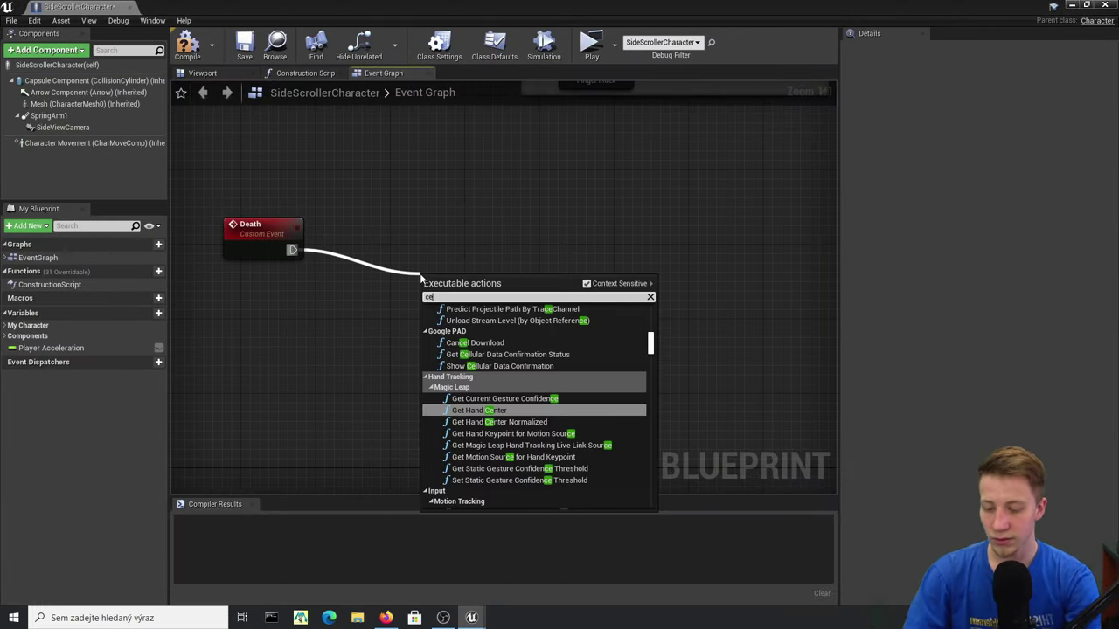
pyautogui.press('BackSpace')
pyautogui.press('BackSpace')
pyautogui.press('BackSpace')
pyautogui.press('BackSpace')
pyautogui.write('create')
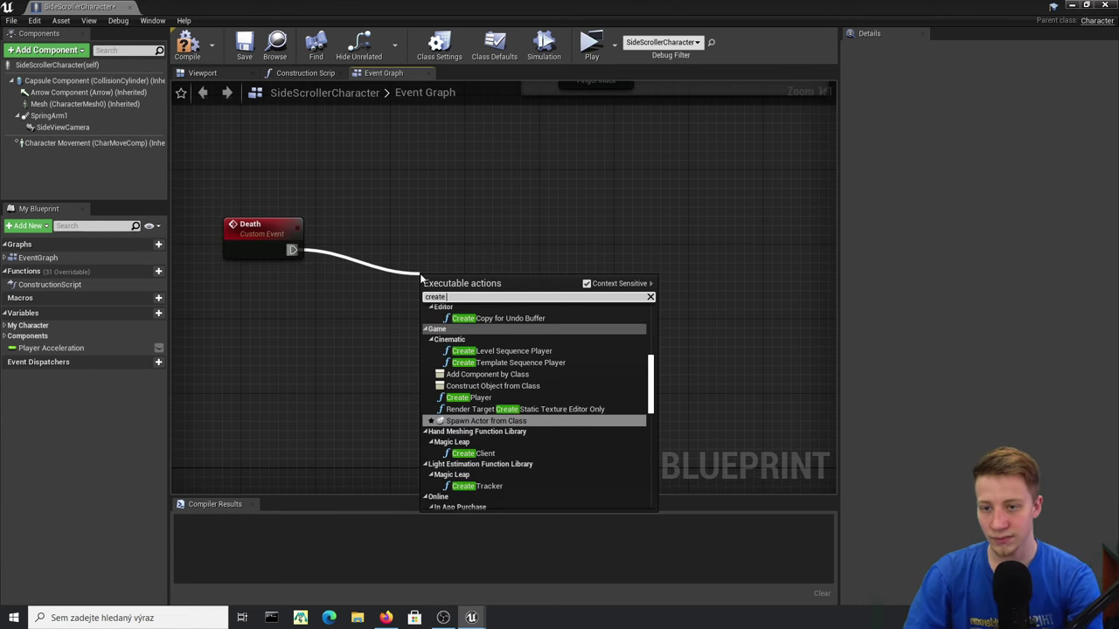
pyautogui.write(' wi')
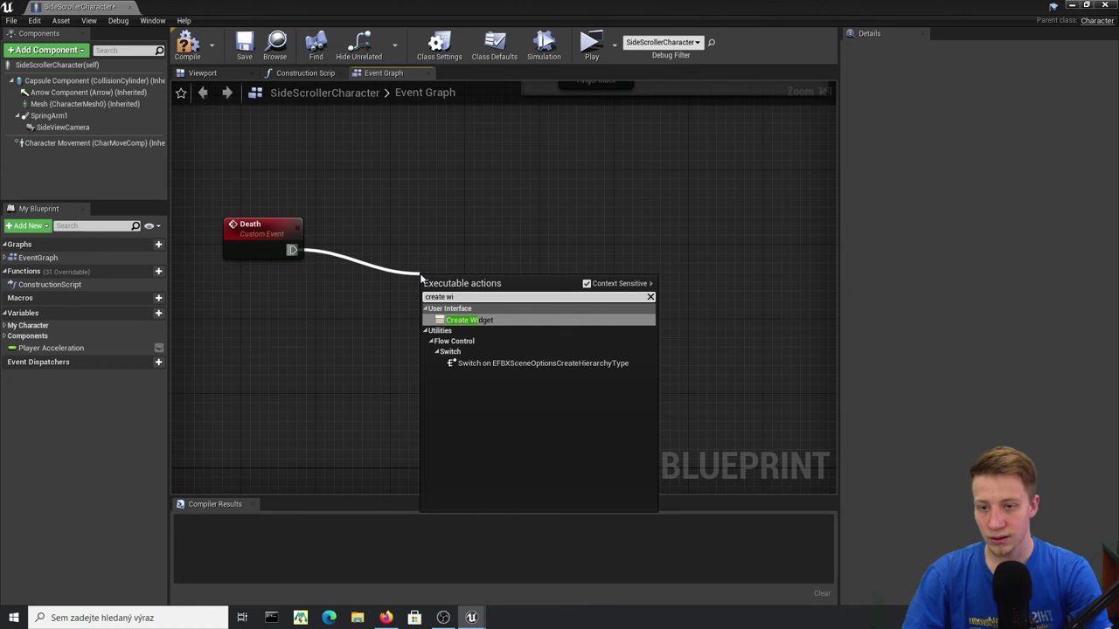
pyautogui.press('Return')
pyautogui.click(488, 313)
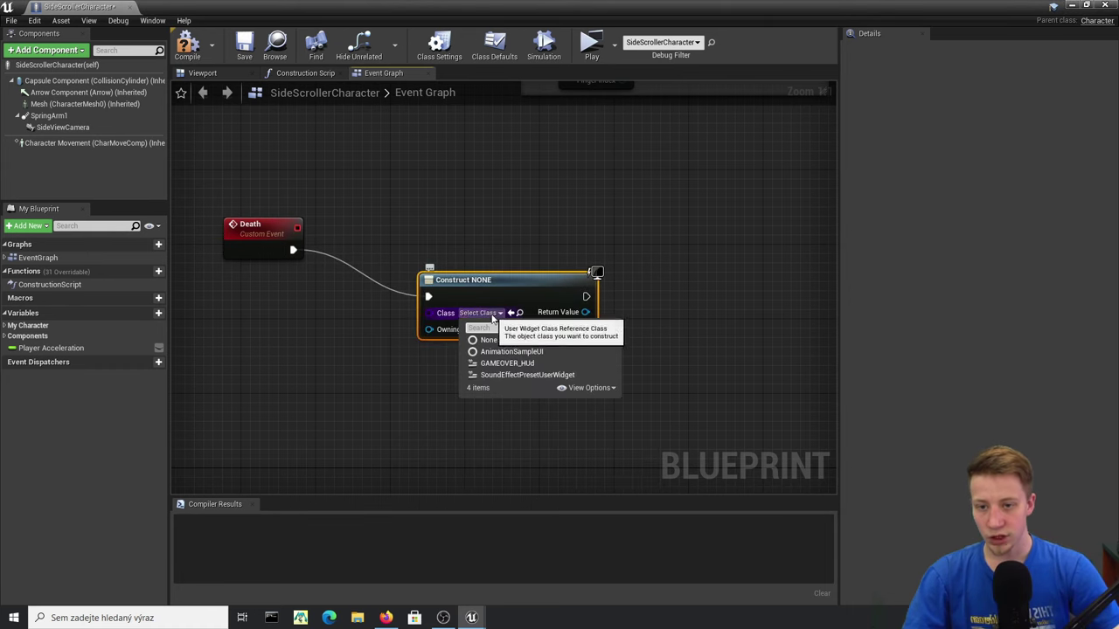
pyautogui.click(559, 364)
# - Add an Add to Viewport node from the Return Value of the Create GAMEOVER HUd Widget node
pyautogui.moveTo(586, 316); pyautogui.dragTo(631, 314)
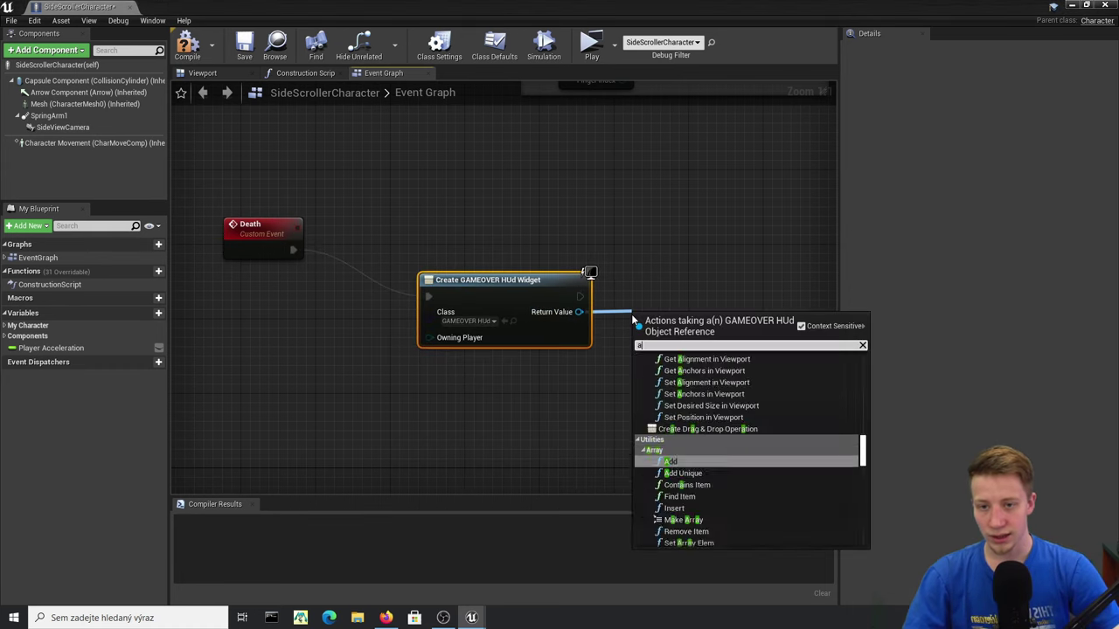
pyautogui.write('add to')
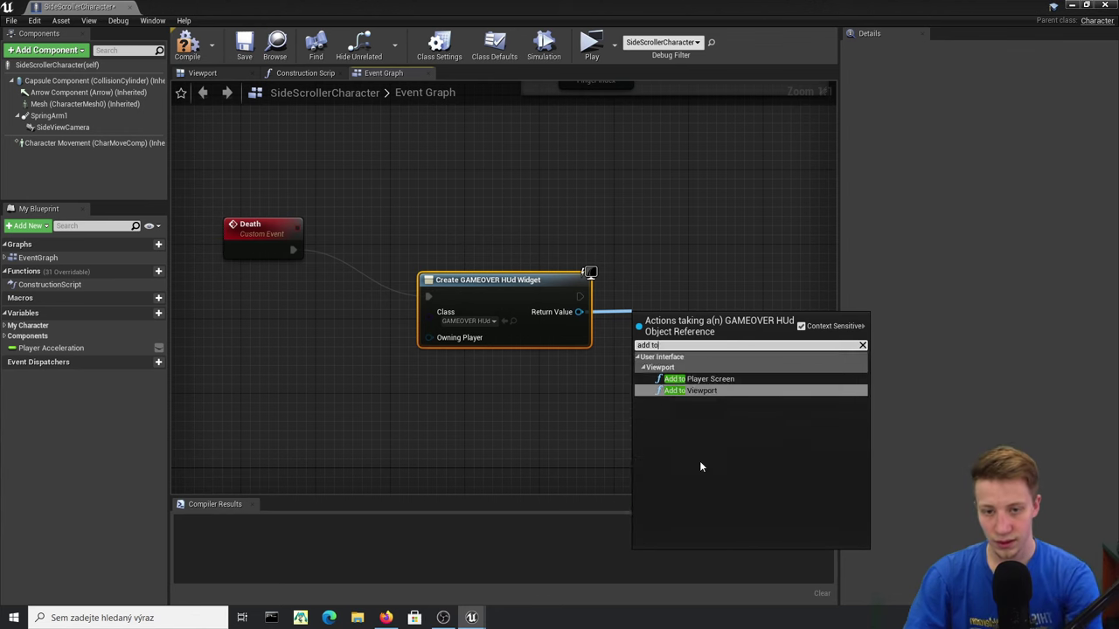
pyautogui.press('Return')
# - Add a Delay node after Add to Viewport and set its duration to 0.3
pyautogui.moveTo(688, 340); pyautogui.dragTo(420, 363, button='right')
pyautogui.moveTo(420, 363); pyautogui.dragTo(553, 324)
pyautogui.write('dela')
pyautogui.press('Return')
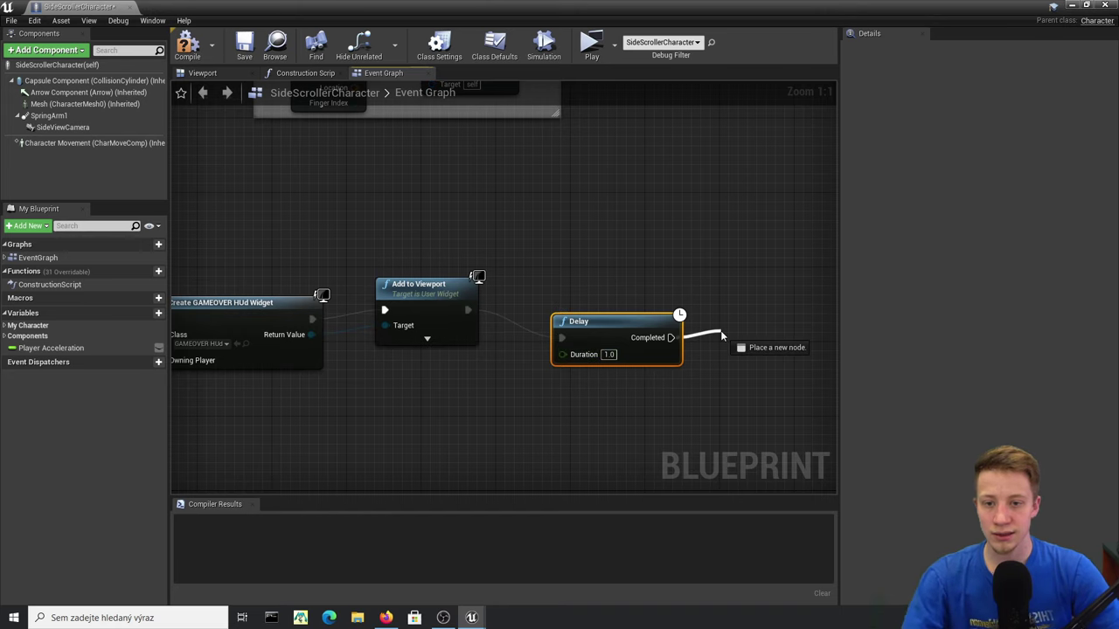
pyautogui.moveTo(722, 336); pyautogui.dragTo(608, 360)
pyautogui.click(609, 354)
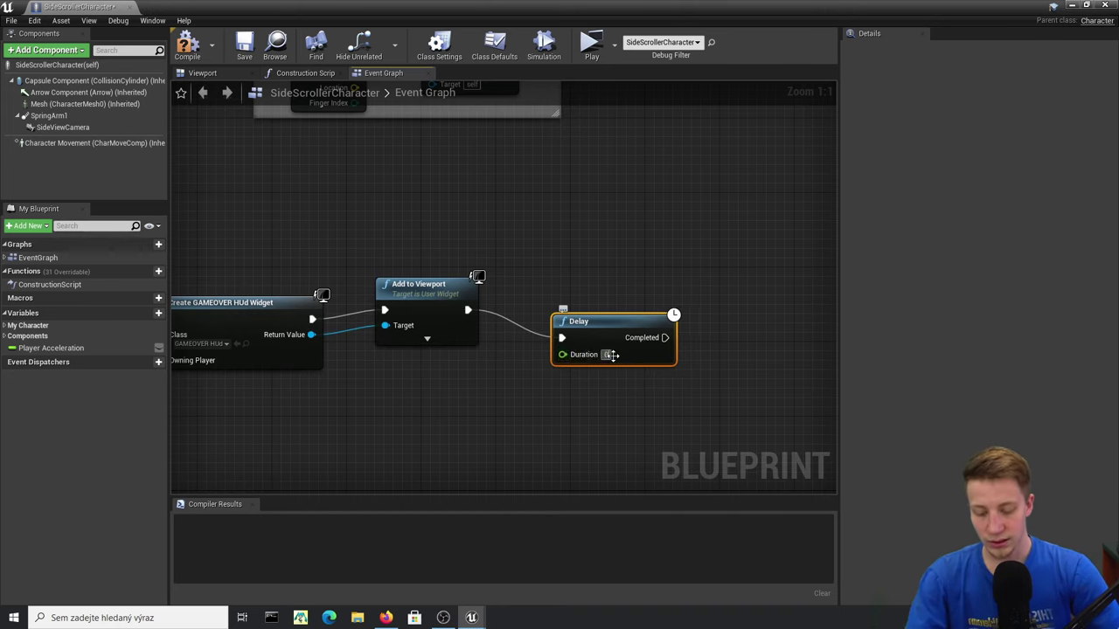
# - Add a Get Current Level Name node to the Completed output of the Delay node
pyautogui.moveTo(760, 314); pyautogui.dragTo(566, 341, button='right')
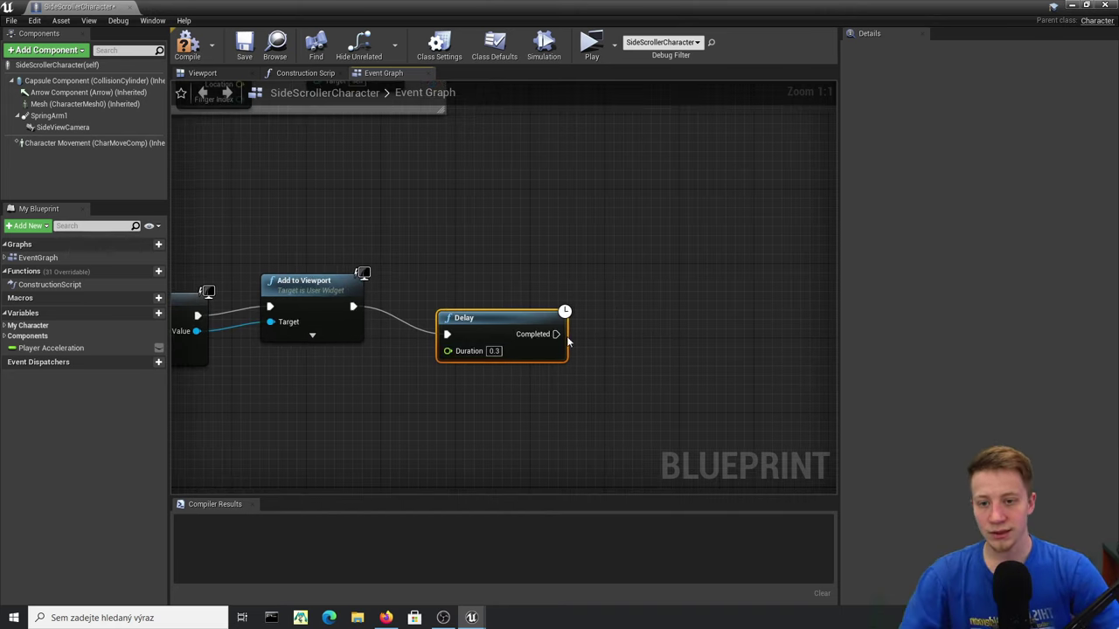
pyautogui.moveTo(536, 343); pyautogui.dragTo(648, 332)
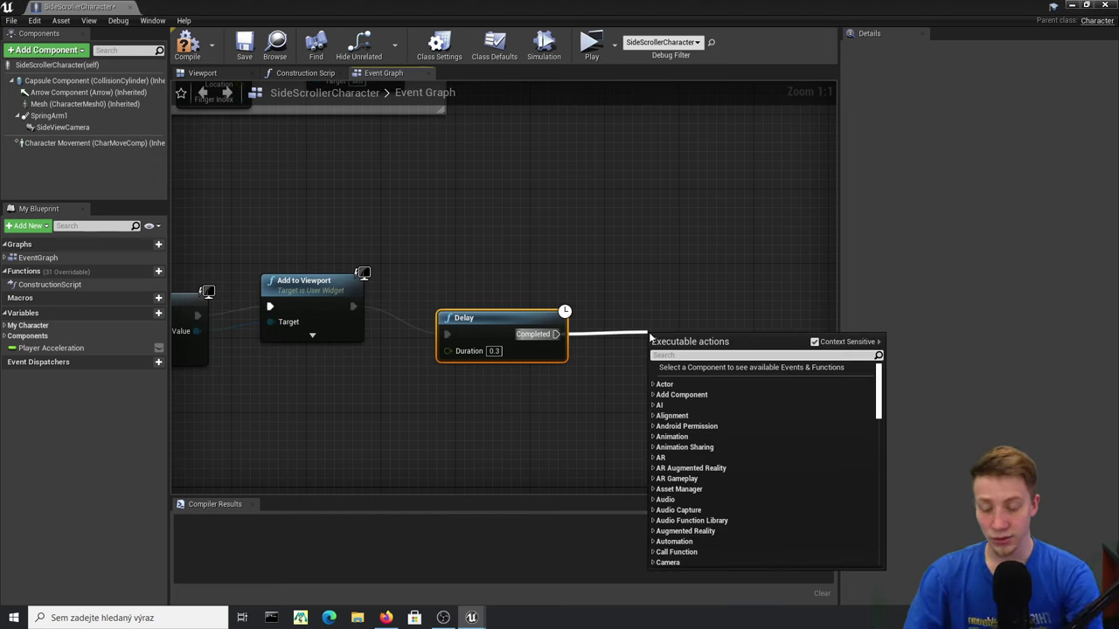
pyautogui.write('get current')
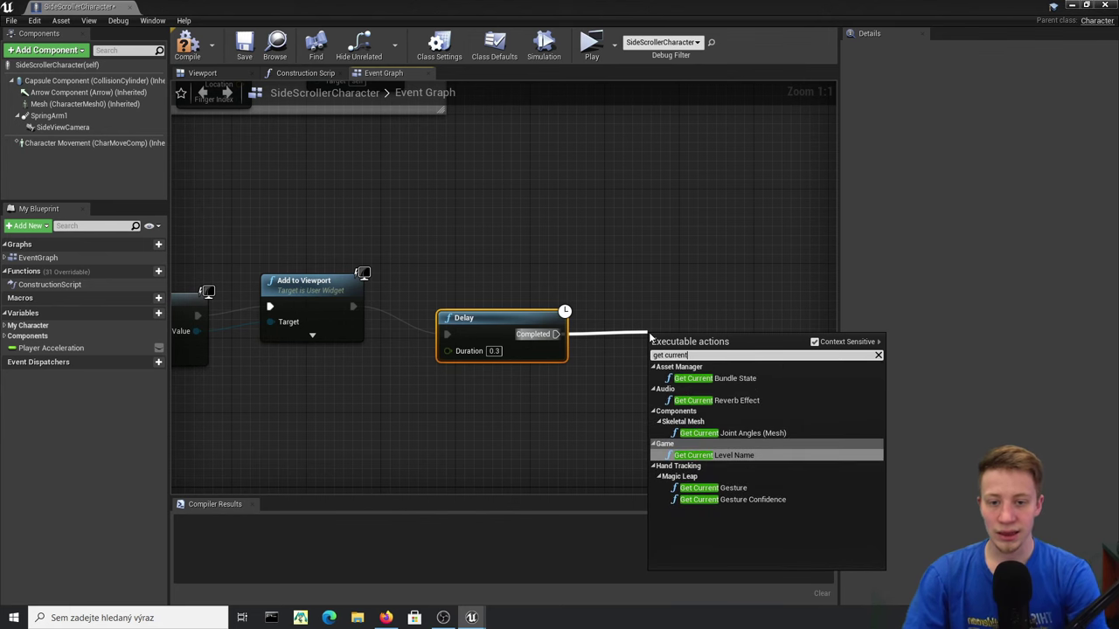
pyautogui.press('Return')
# - Add an Open Level (by Name) node, feed its Level Name from Get Current Level Name's Return Value, and compile the blueprint
pyautogui.moveTo(766, 350); pyautogui.dragTo(556, 351, button='right')
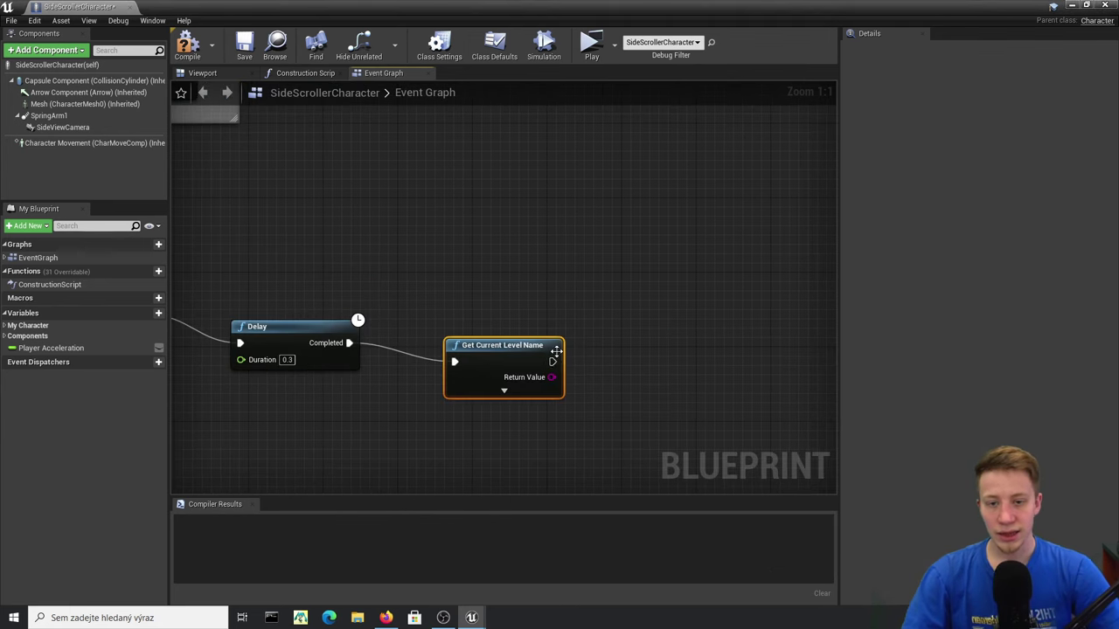
pyautogui.moveTo(556, 366); pyautogui.dragTo(636, 366)
pyautogui.write('open')
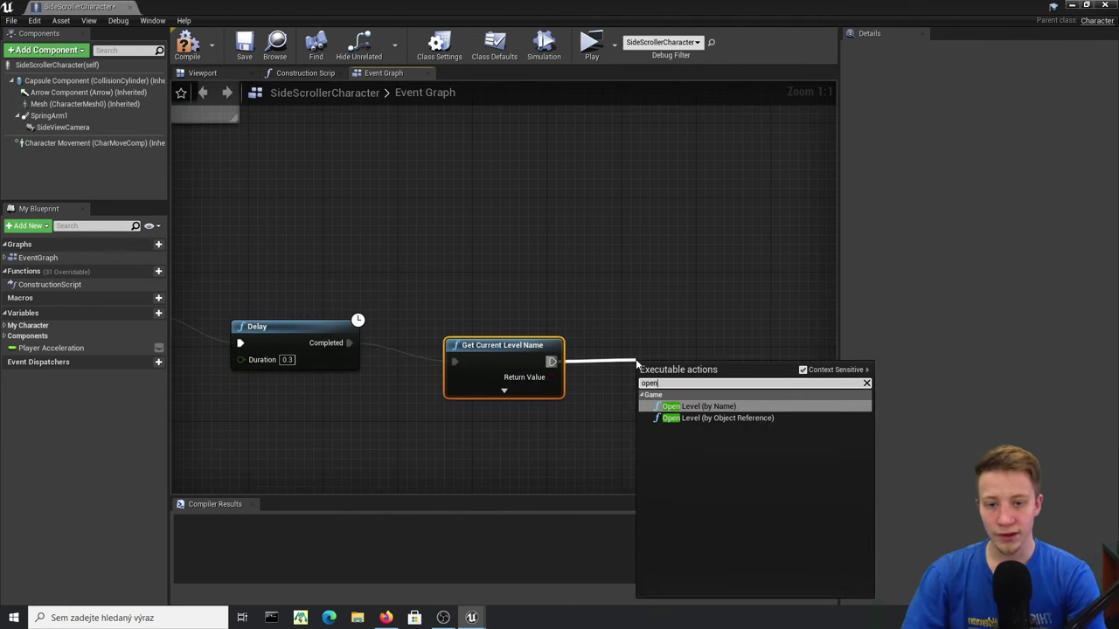
pyautogui.press('Return')
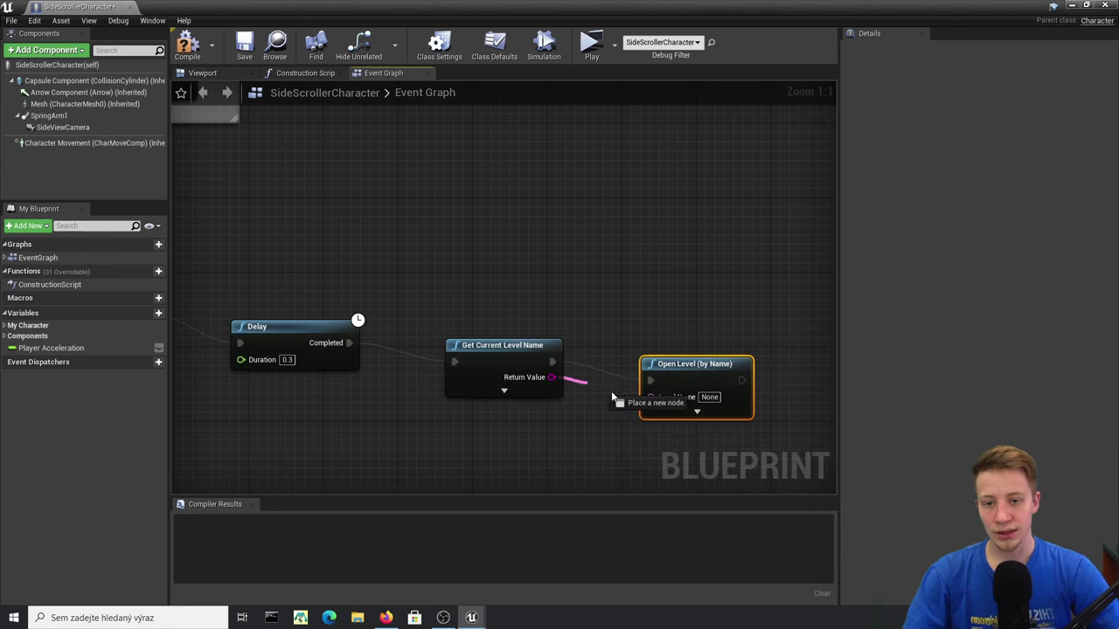
pyautogui.moveTo(644, 398); pyautogui.dragTo(649, 396)
pyautogui.click(188, 46)
# - Close the character blueprint and play the level, steering the character into an enemy to test the Death event
pyautogui.click(1105, 6)
pyautogui.click(643, 45)
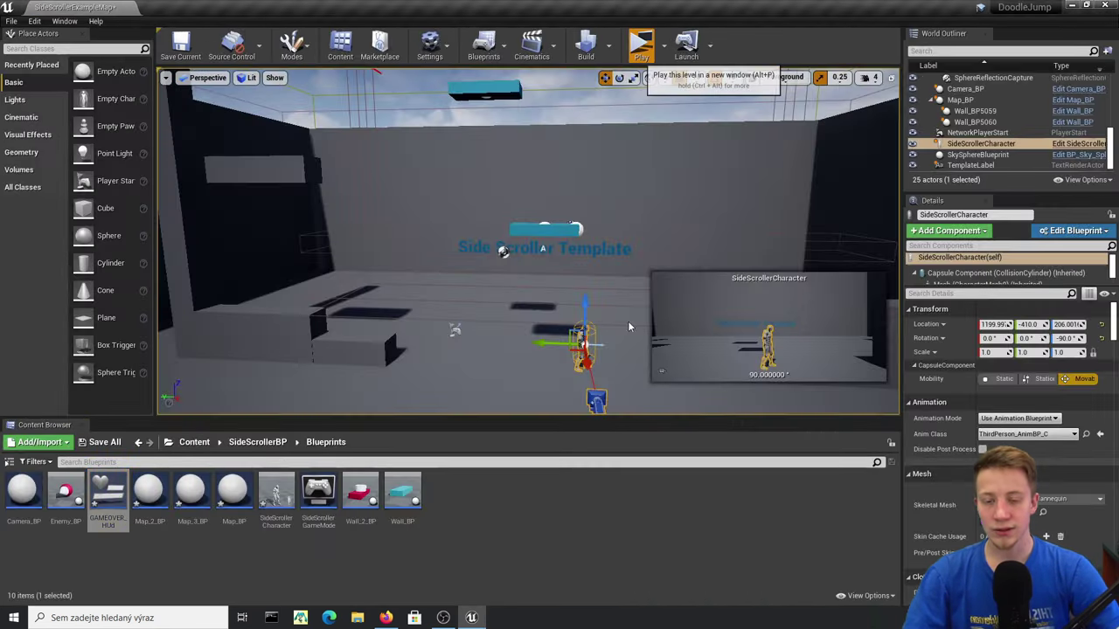
pyautogui.press('a')
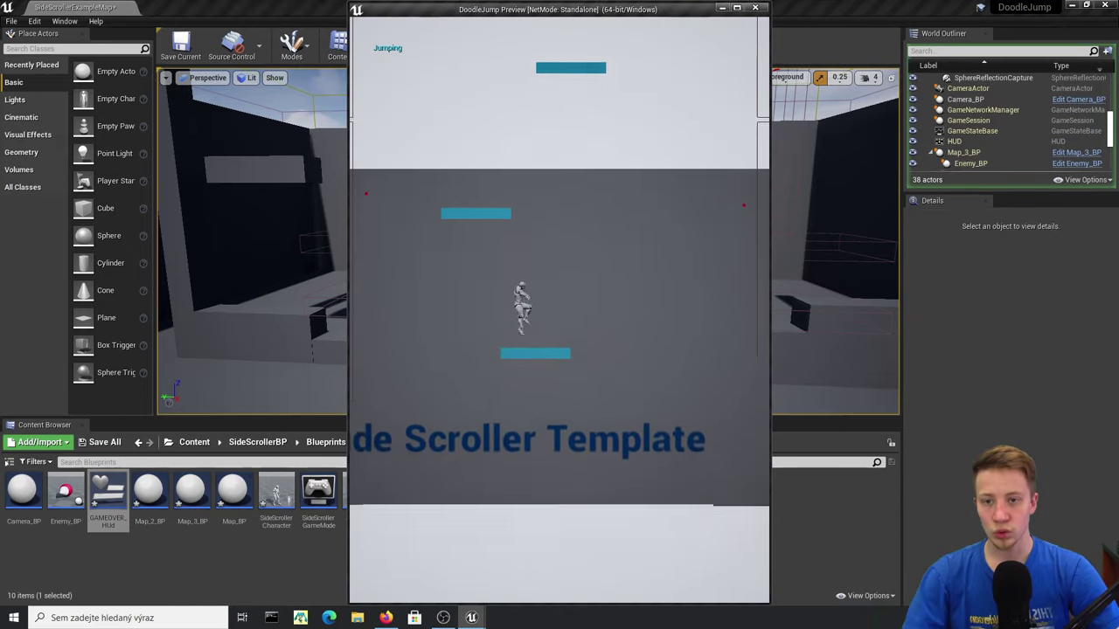
pyautogui.press('d')
pyautogui.press('d')
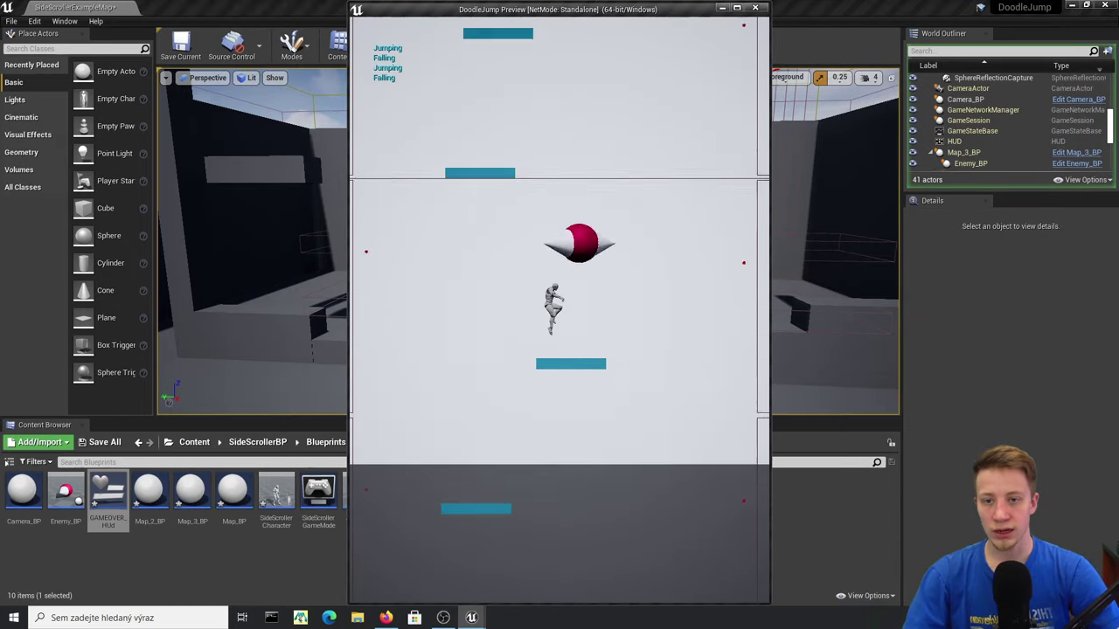
pyautogui.press('Escape')
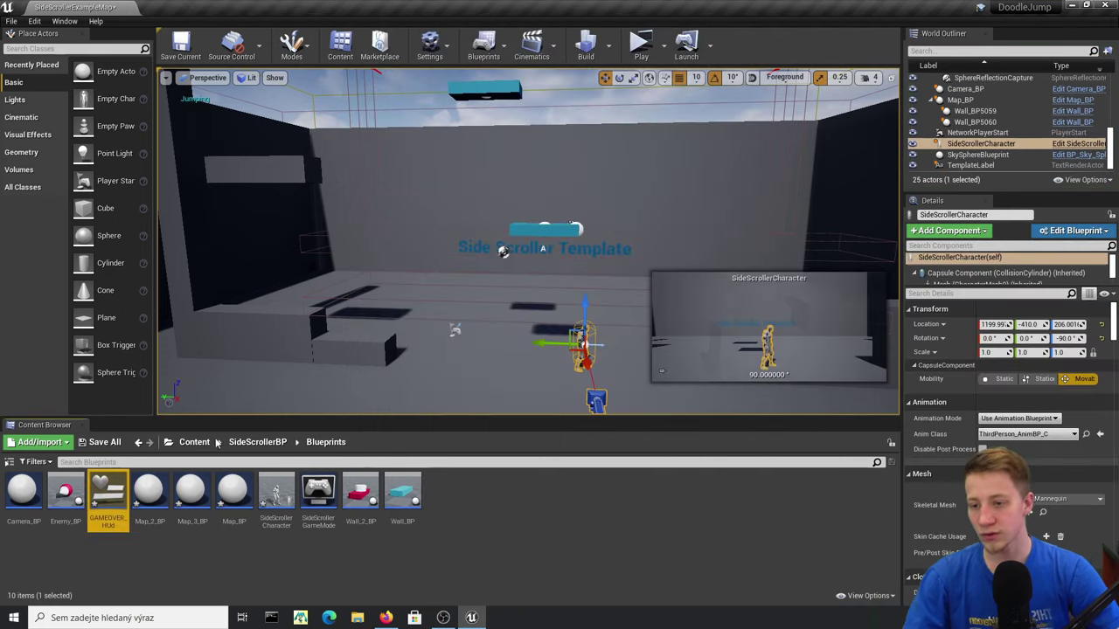
# - Reopen the SideScrollerCharacter blueprint, set the Delay node's duration to 0.5, and compile
pyautogui.click(1077, 143)
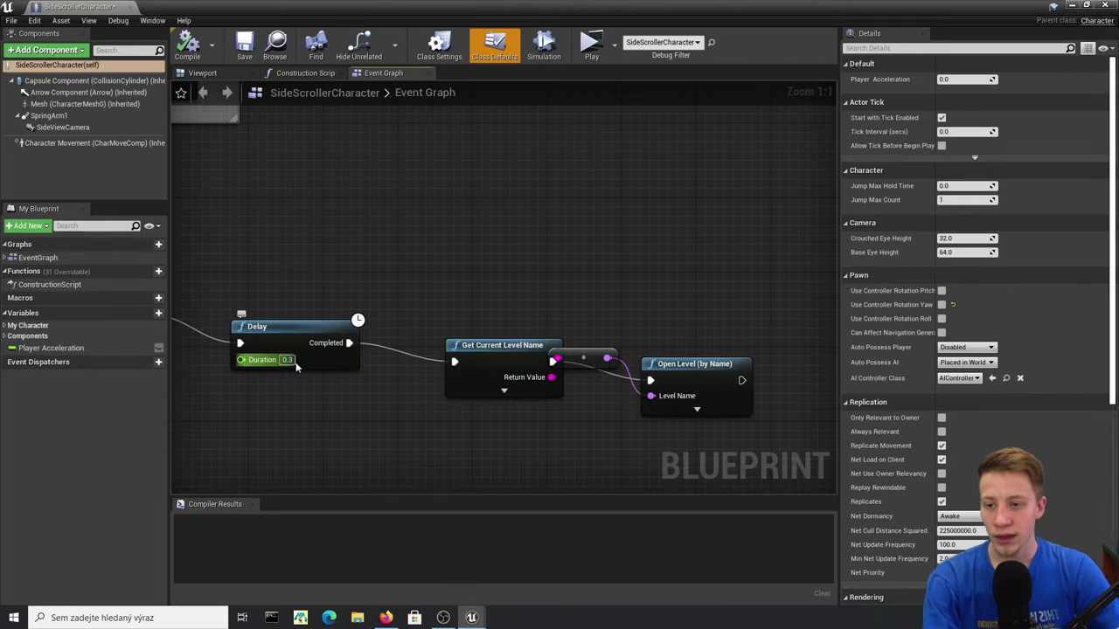
pyautogui.write('0.5')
pyautogui.press('Return')
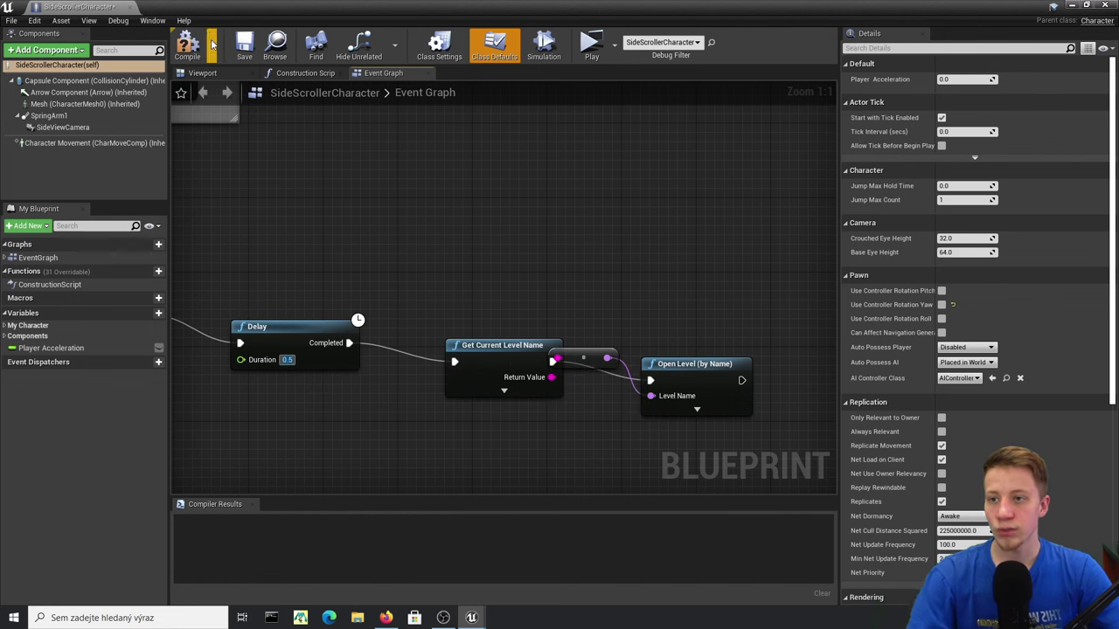
pyautogui.press('F7')
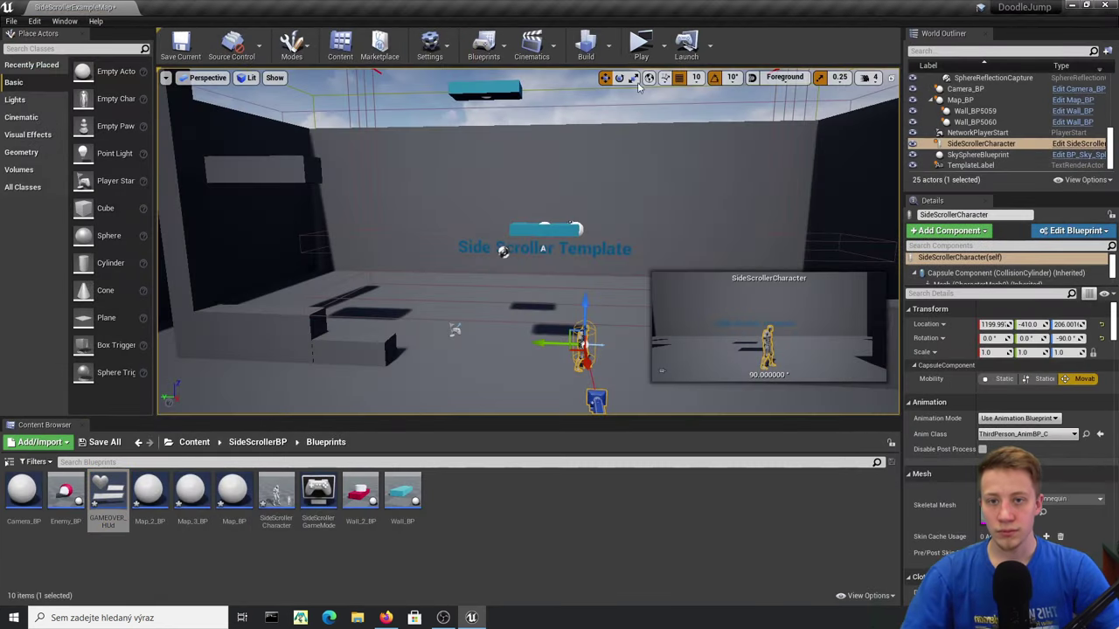
# - Open the GAMEOVER_HUd widget and place a Background Blur on the canvas at about X 260, Y 120
pyautogui.doubleClick(108, 495)
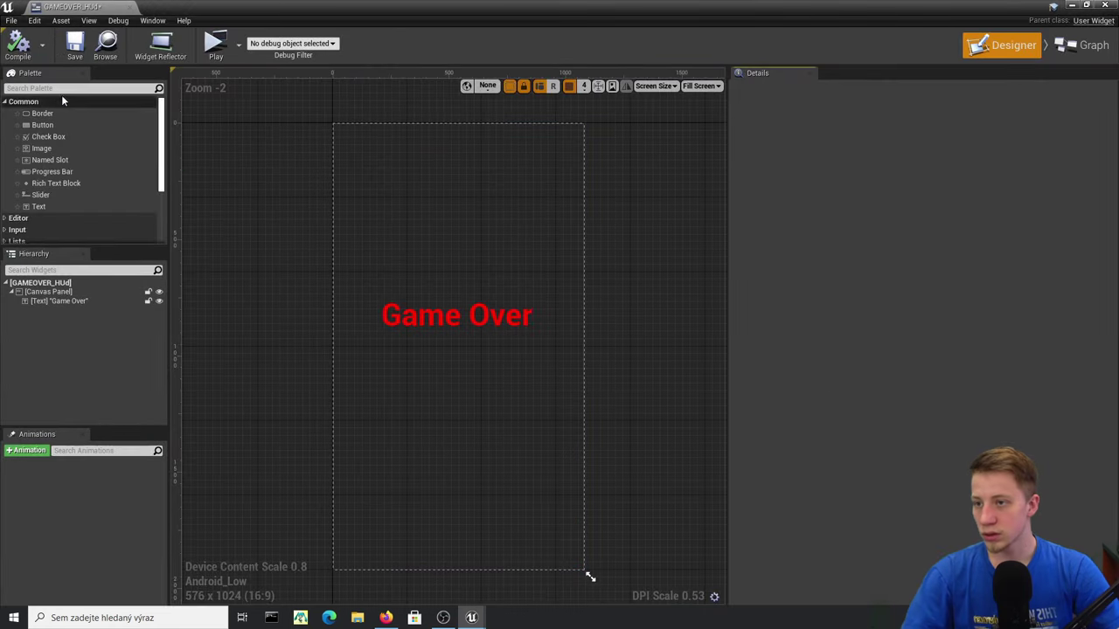
pyautogui.click(49, 88)
pyautogui.write('back')
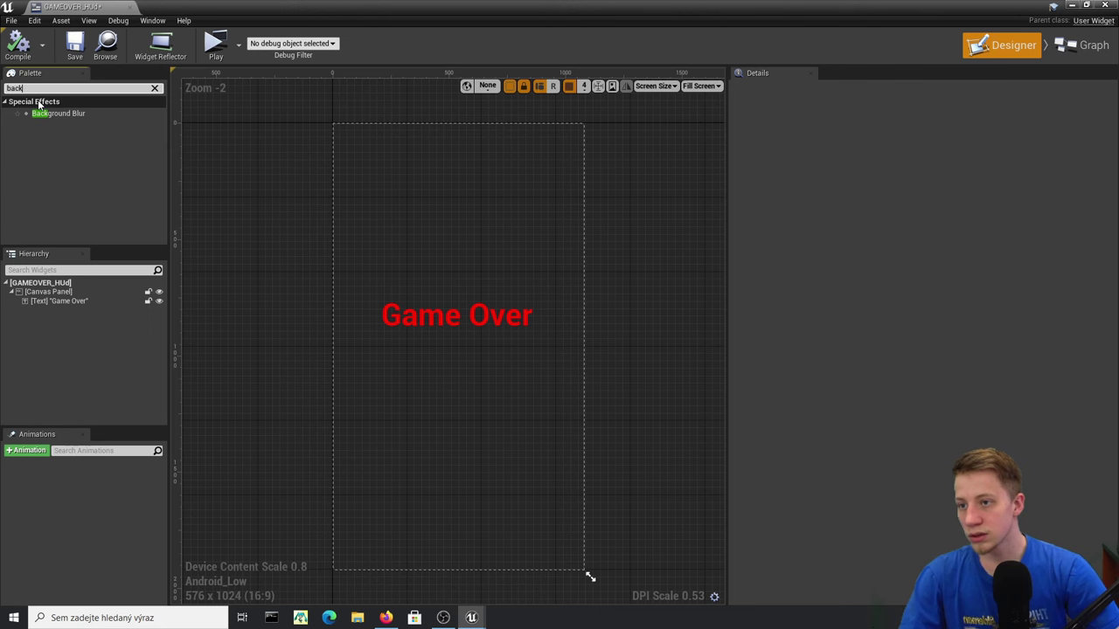
pyautogui.moveTo(52, 113); pyautogui.dragTo(406, 155)
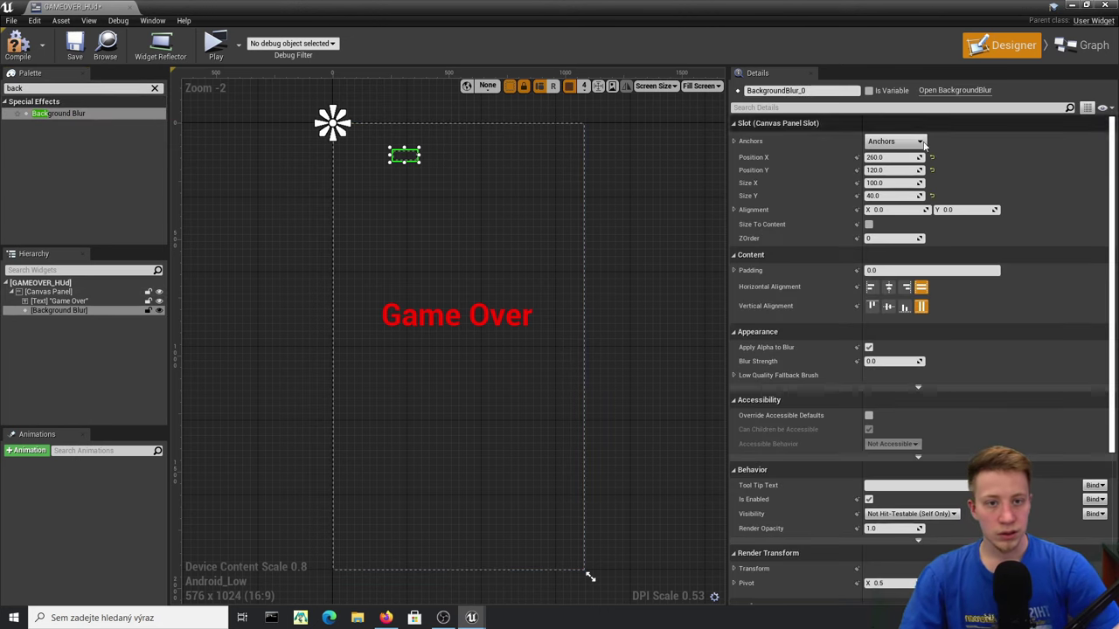
# - Anchor the Background Blur to stretch over the whole canvas and set its left, top, right and bottom offsets to 0
pyautogui.click(894, 141)
pyautogui.click(1007, 293)
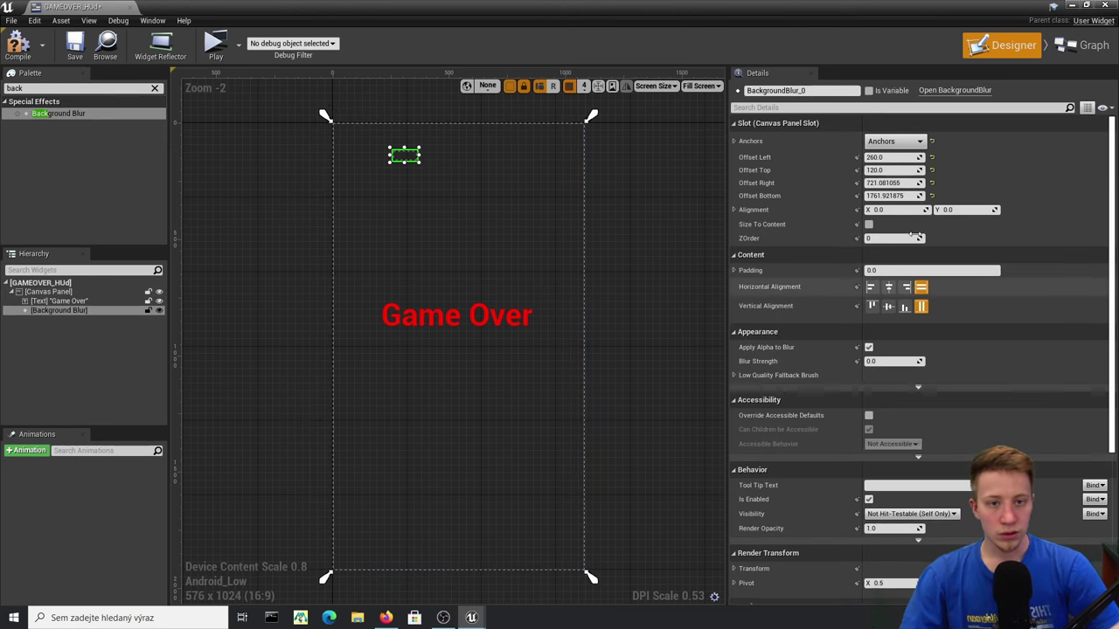
pyautogui.click(933, 169)
pyautogui.click(932, 183)
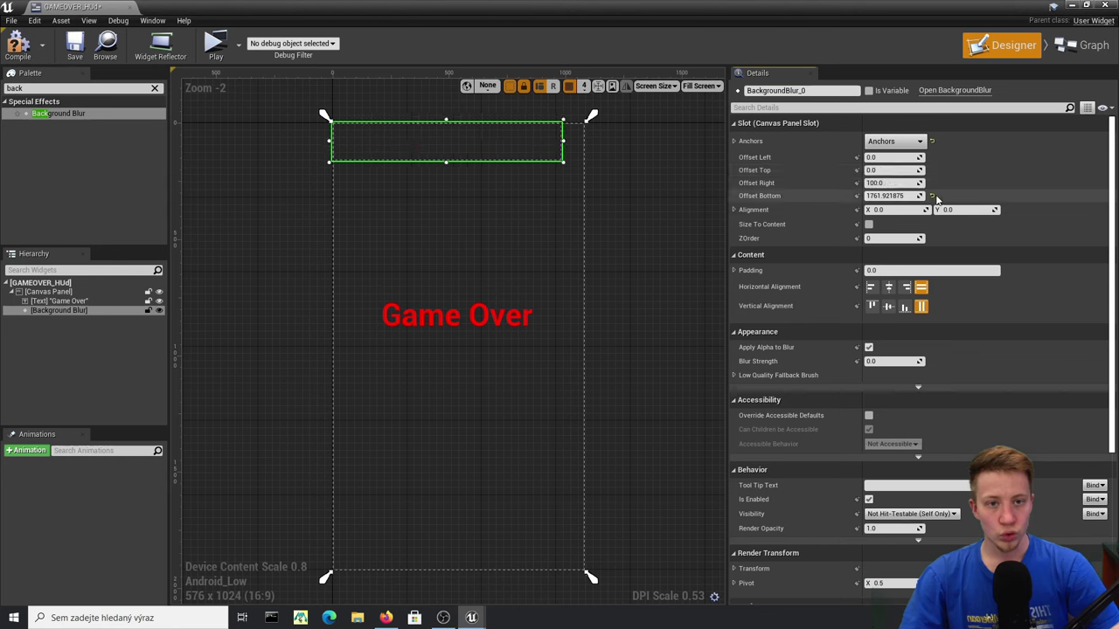
pyautogui.click(901, 182)
pyautogui.write('0')
pyautogui.click(901, 196)
pyautogui.write('0')
pyautogui.press('Return')
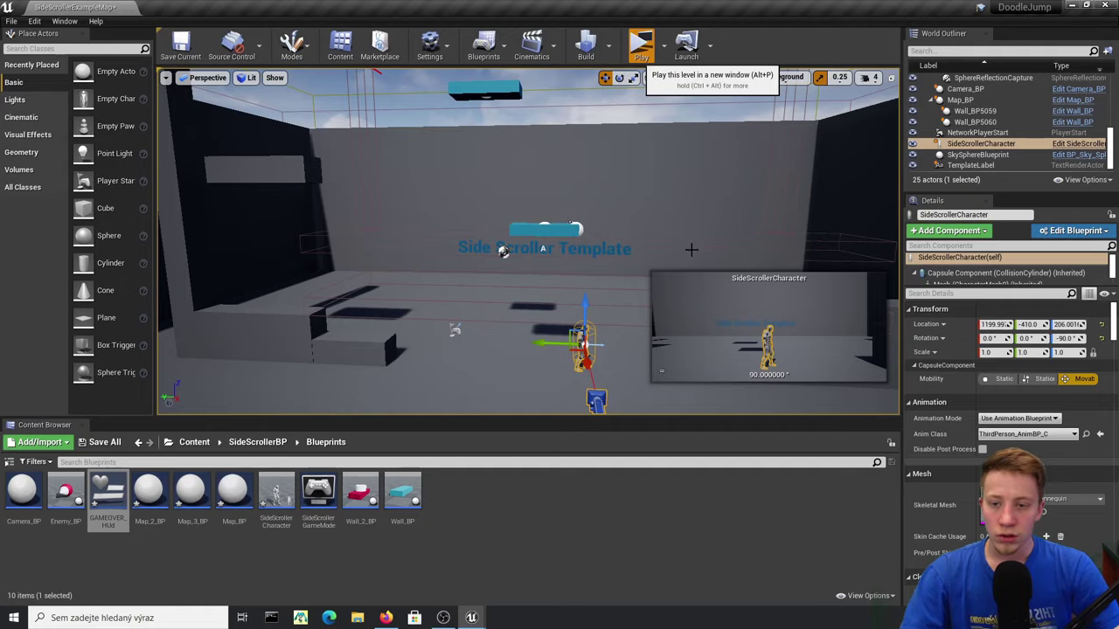
# - Play the level to test the Game Over widget and the level restart, jumping across the platforms
pyautogui.click(641, 46)
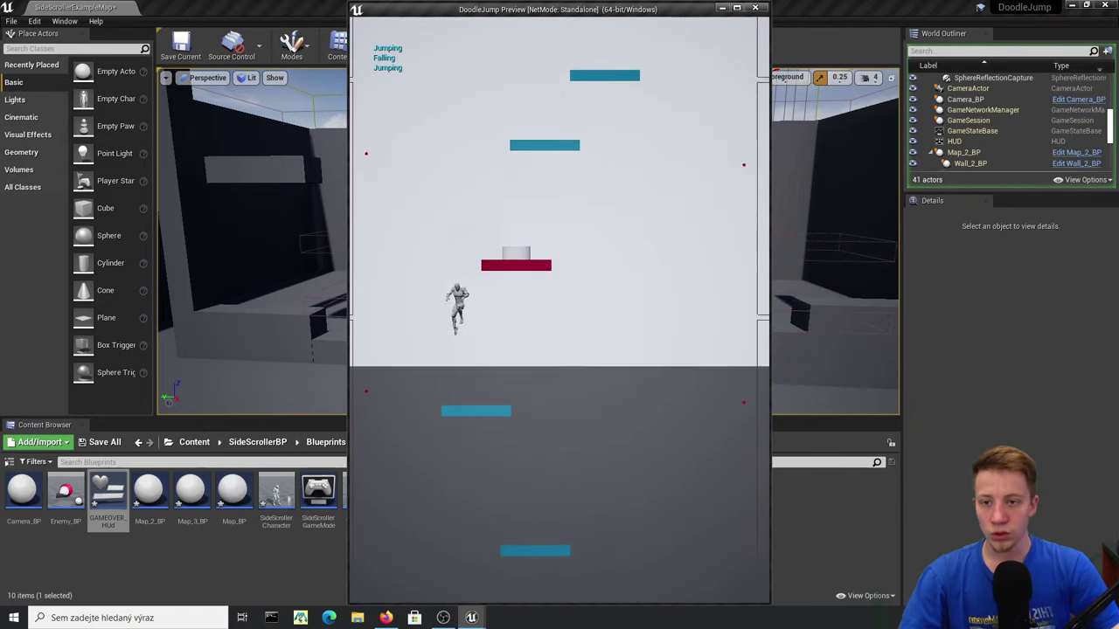
pyautogui.press('d')
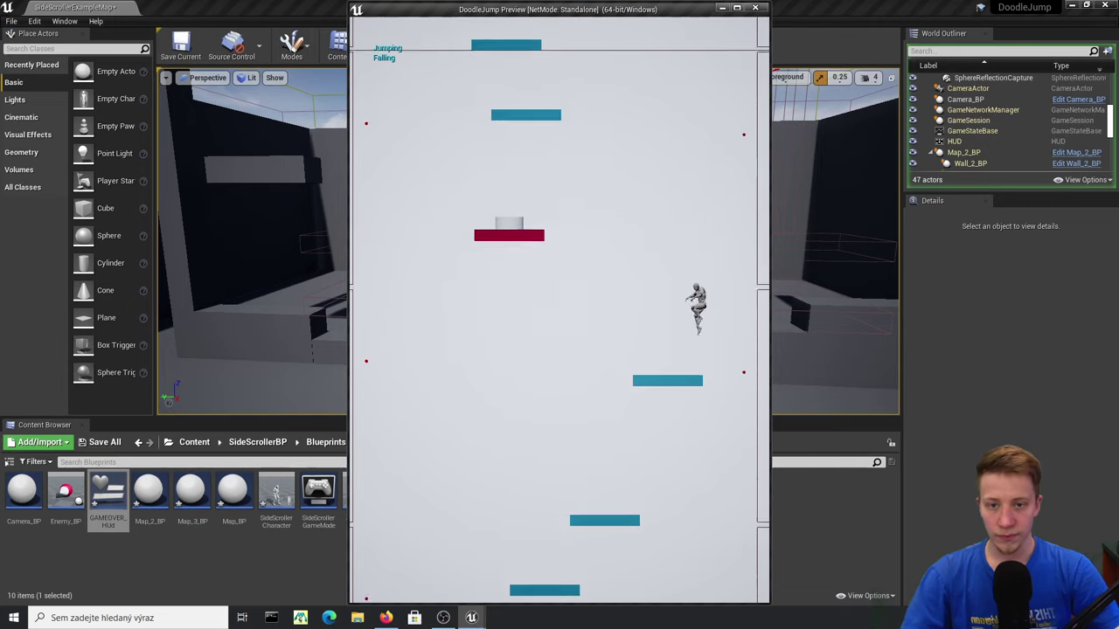
pyautogui.press('a')
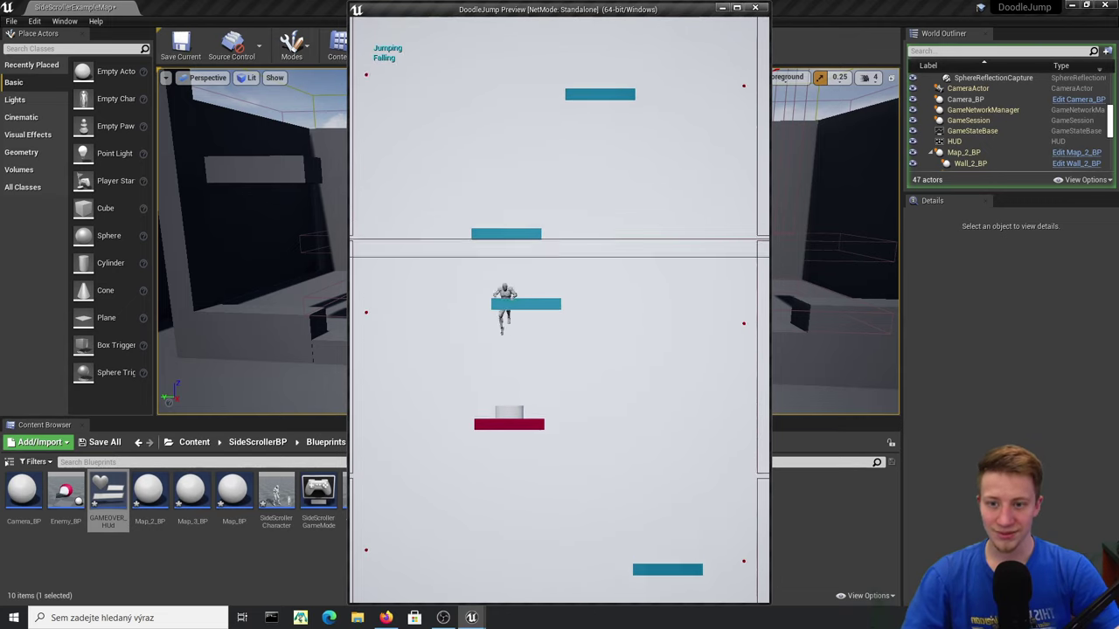
pyautogui.press('d')
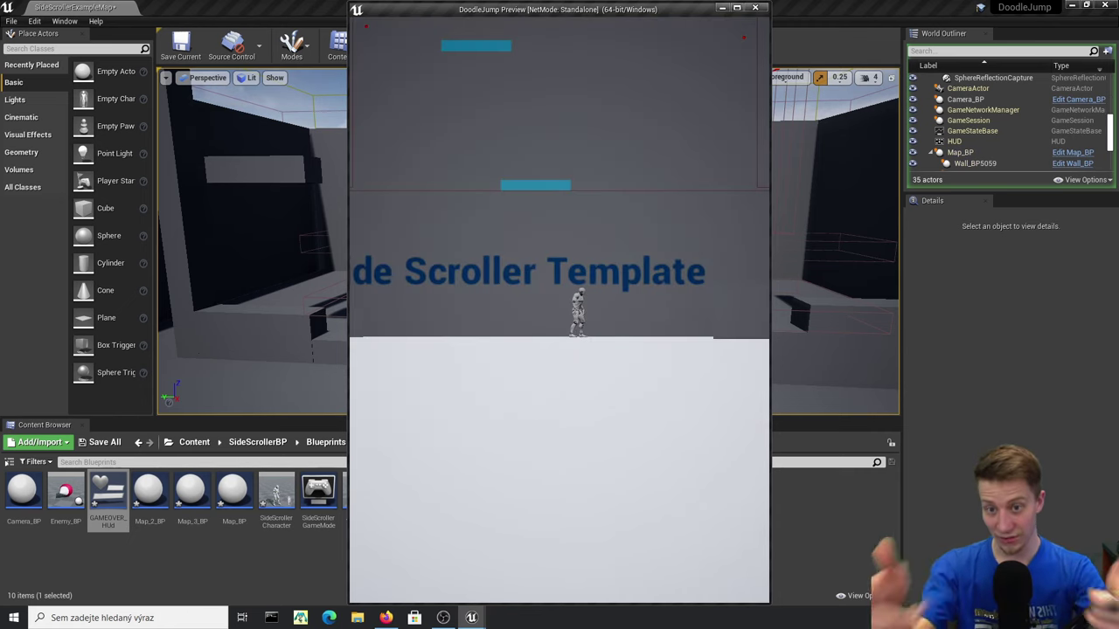
pyautogui.press('space')
pyautogui.press('a')
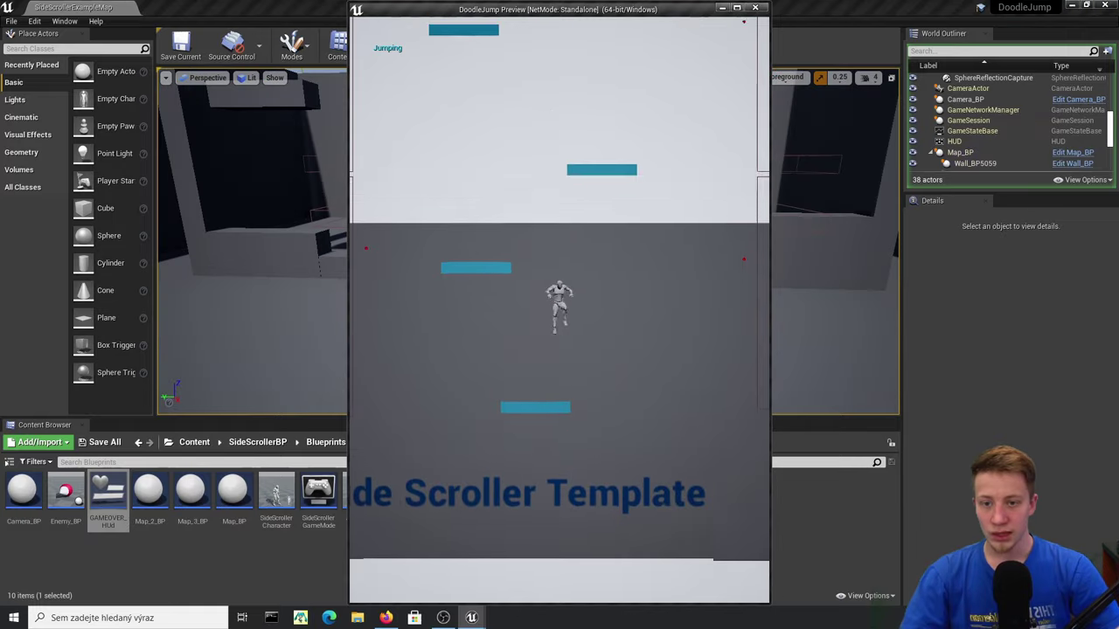
pyautogui.press('a')
pyautogui.press('Escape')
pyautogui.moveTo(500, 406); pyautogui.dragTo(503, 381, button='right')
pyautogui.press('w')
pyautogui.moveTo(590, 374)
pyautogui.mouseDown(button='right')
pyautogui.moveTo(610, 369)
pyautogui.moveTo(589, 373)
pyautogui.mouseUp(button='right')
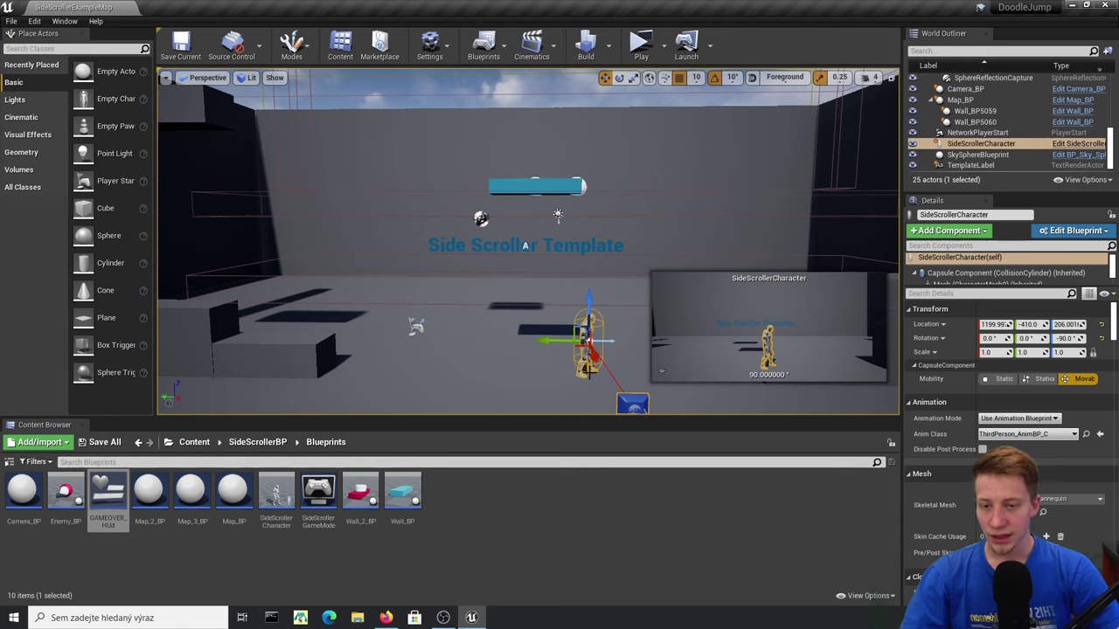
# - In the SideScrollerCharacter blueprint, connect the multiply node beside Get Input Motion State to the Scale Value of Add Movement Input
pyautogui.click(1079, 143)
pyautogui.moveTo(378, 193); pyautogui.dragTo(586, 402, button='right')
pyautogui.scroll(-4, 433, 348)
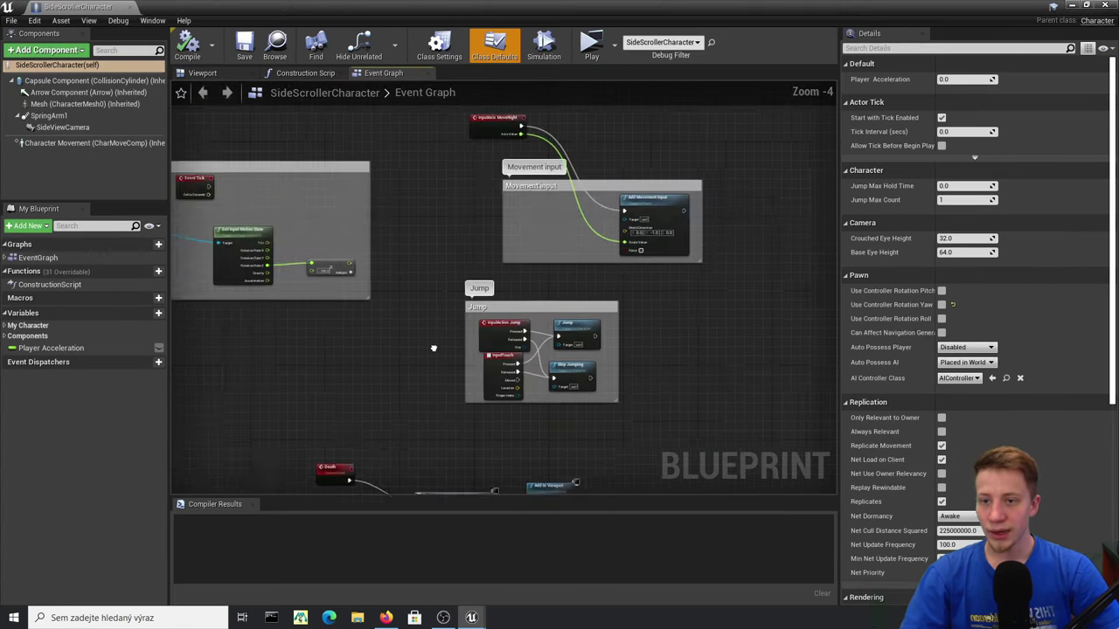
pyautogui.moveTo(434, 348); pyautogui.dragTo(573, 394, button='right')
pyautogui.moveTo(321, 221); pyautogui.dragTo(453, 220, button='right')
pyautogui.scroll(3, 613, 301)
pyautogui.moveTo(624, 304); pyautogui.dragTo(449, 309, button='right')
pyautogui.moveTo(276, 196); pyautogui.dragTo(540, 354, button='right')
pyautogui.moveTo(519, 358); pyautogui.dragTo(645, 322)
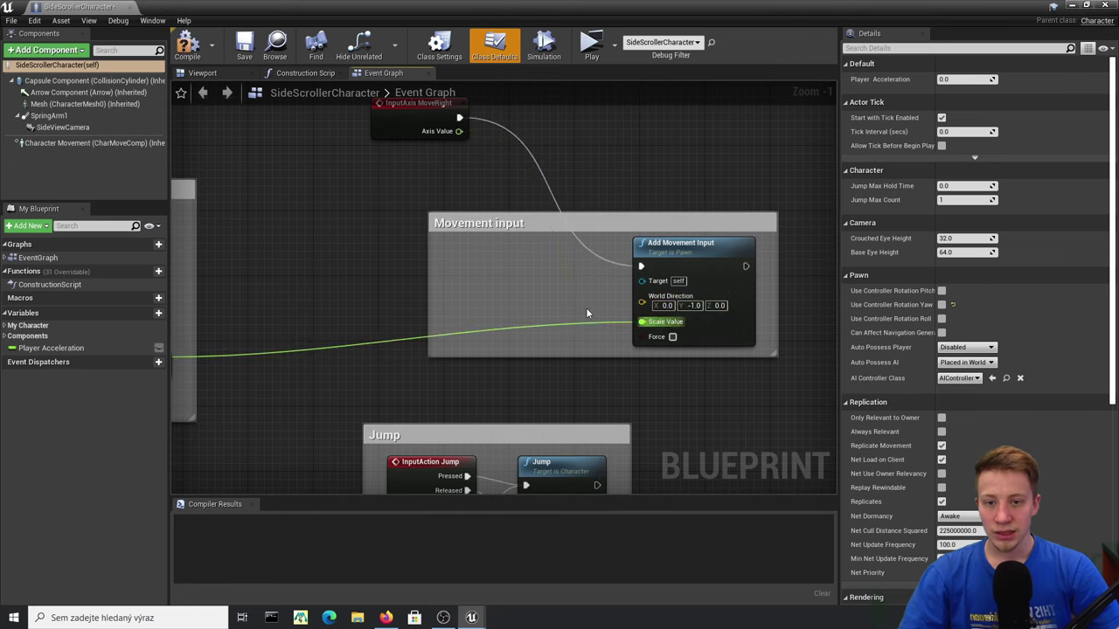
# - Move Event Tick beside the Movement input group and connect it to a new Branch node
pyautogui.moveTo(559, 307); pyautogui.dragTo(700, 305, button='right')
pyautogui.moveTo(564, 128); pyautogui.dragTo(574, 145)
pyautogui.moveTo(484, 192); pyautogui.dragTo(695, 144, button='right')
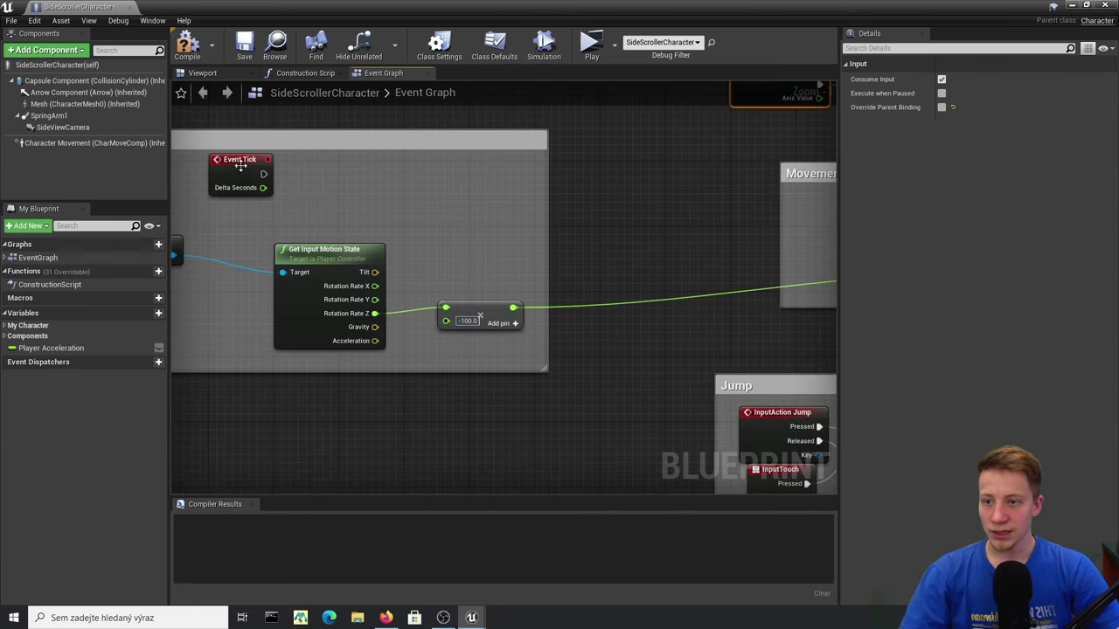
pyautogui.moveTo(241, 166); pyautogui.dragTo(699, 175)
pyautogui.moveTo(699, 175); pyautogui.dragTo(507, 200, button='right')
pyautogui.moveTo(450, 210); pyautogui.dragTo(559, 210)
pyautogui.write('branch')
pyautogui.press('Return')
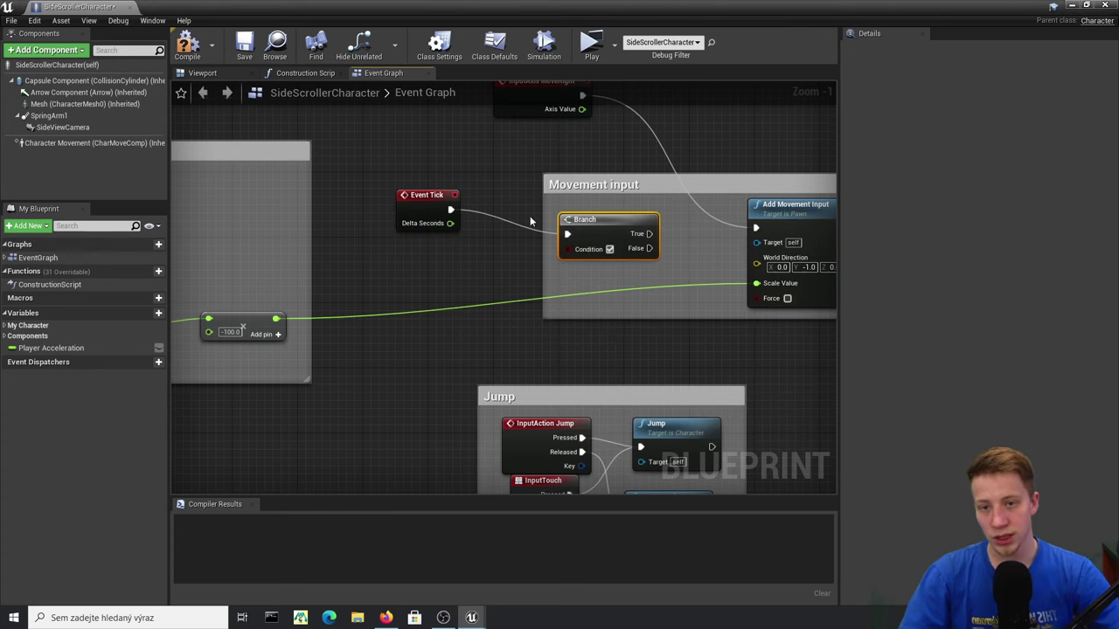
# - Promote the Branch condition to a Boolean variable named ShouldGameStart, turn off its default value and compile
pyautogui.rightClick(577, 251)
pyautogui.click(603, 263)
pyautogui.moveTo(521, 222); pyautogui.dragTo(475, 263)
pyautogui.click(203, 54)
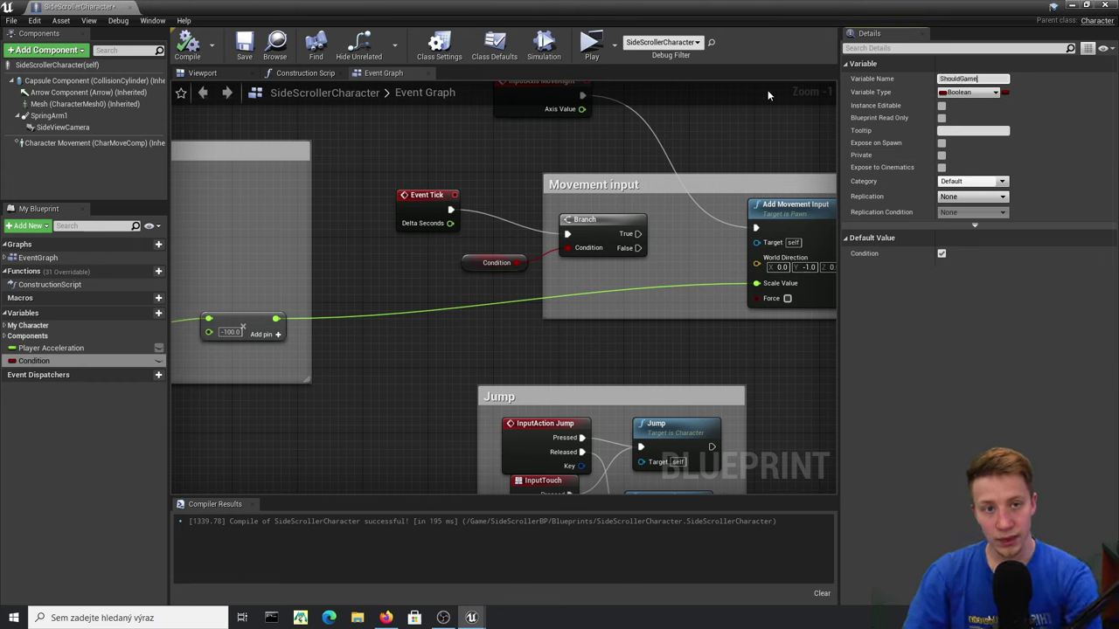
pyautogui.click(187, 47)
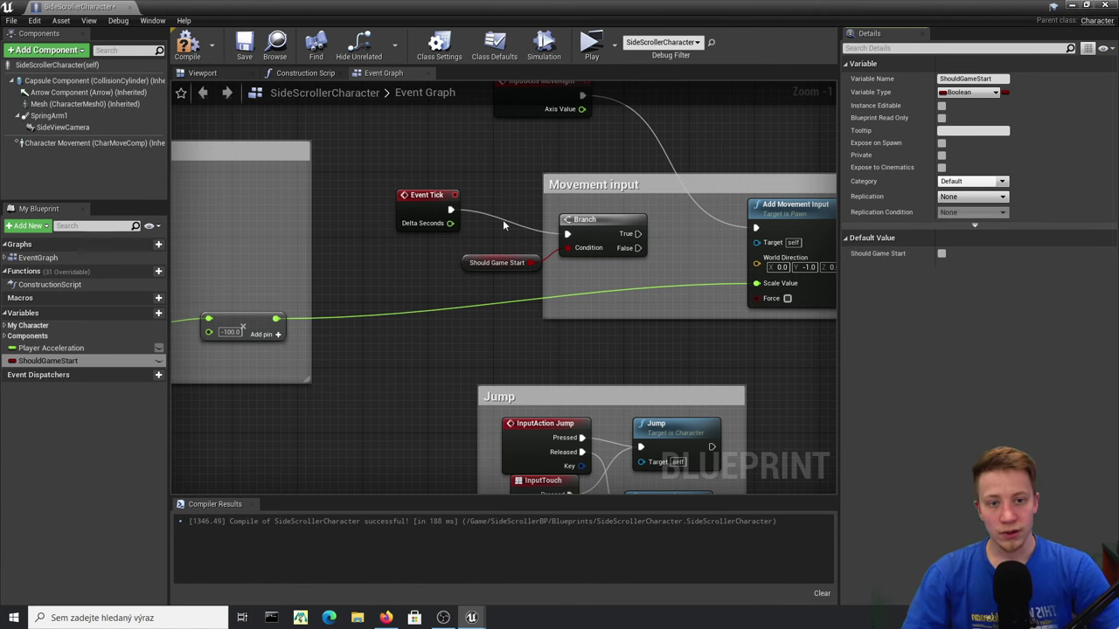
pyautogui.click(187, 49)
# - Connect the Branch's True output to Add Movement Input, and disconnect InputAxis MoveRight from that node
pyautogui.moveTo(627, 232)
pyautogui.mouseDown()
pyautogui.moveTo(671, 229)
pyautogui.moveTo(637, 218)
pyautogui.mouseUp()
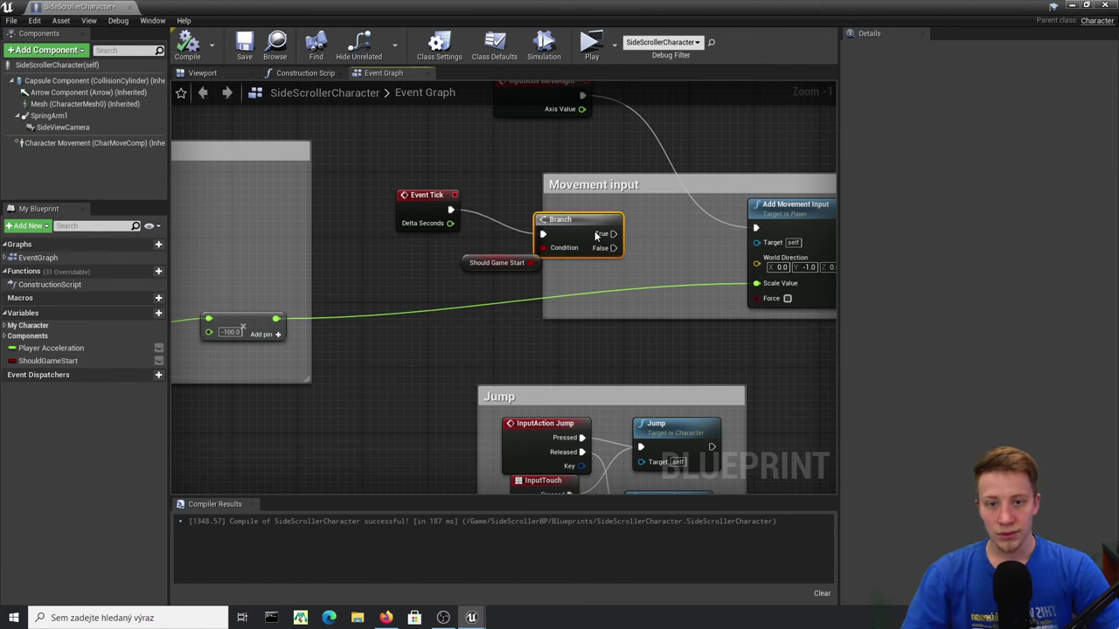
pyautogui.moveTo(653, 228); pyautogui.dragTo(667, 229)
pyautogui.moveTo(757, 232); pyautogui.dragTo(756, 229)
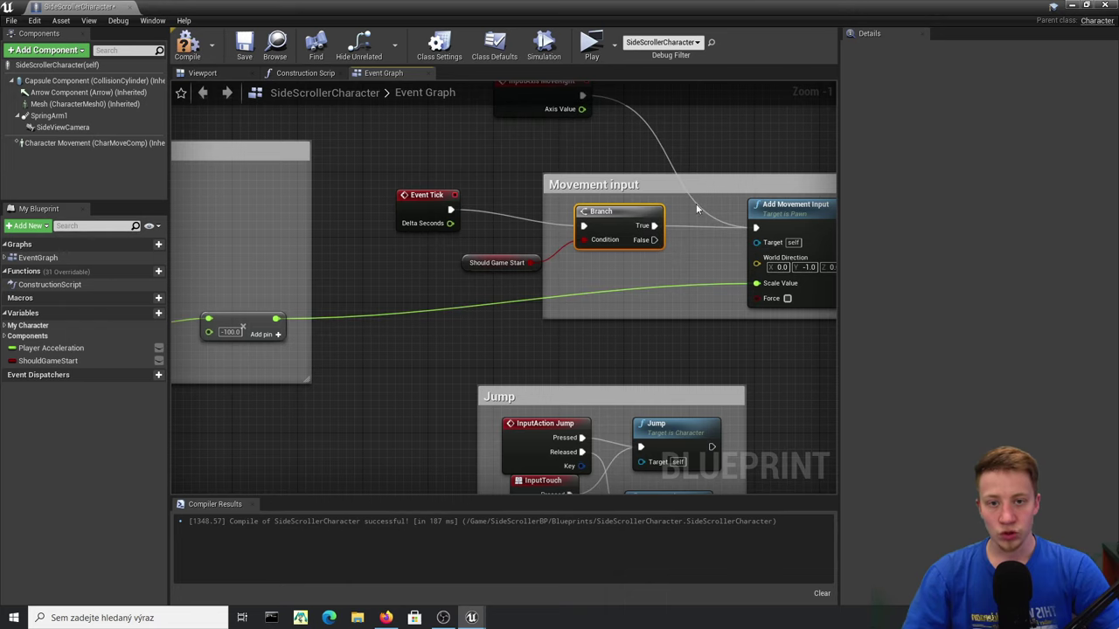
pyautogui.doubleClick(665, 157)
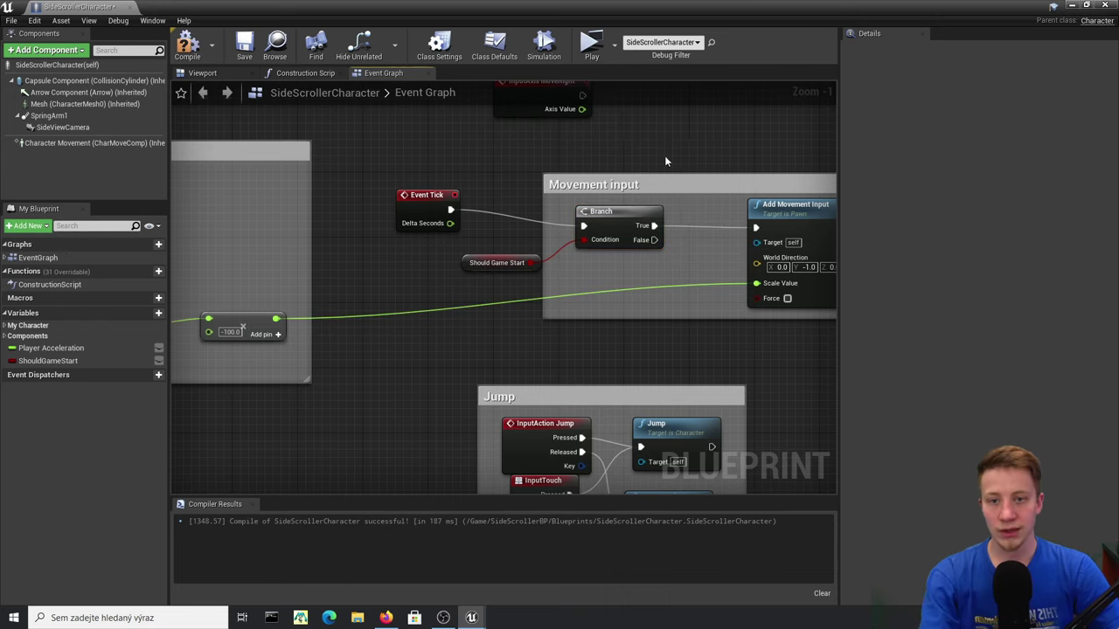
pyautogui.moveTo(653, 164); pyautogui.dragTo(836, 144, button='right')
pyautogui.moveTo(295, 222); pyautogui.dragTo(480, 202, button='right')
pyautogui.moveTo(681, 276); pyautogui.dragTo(632, 289, button='right')
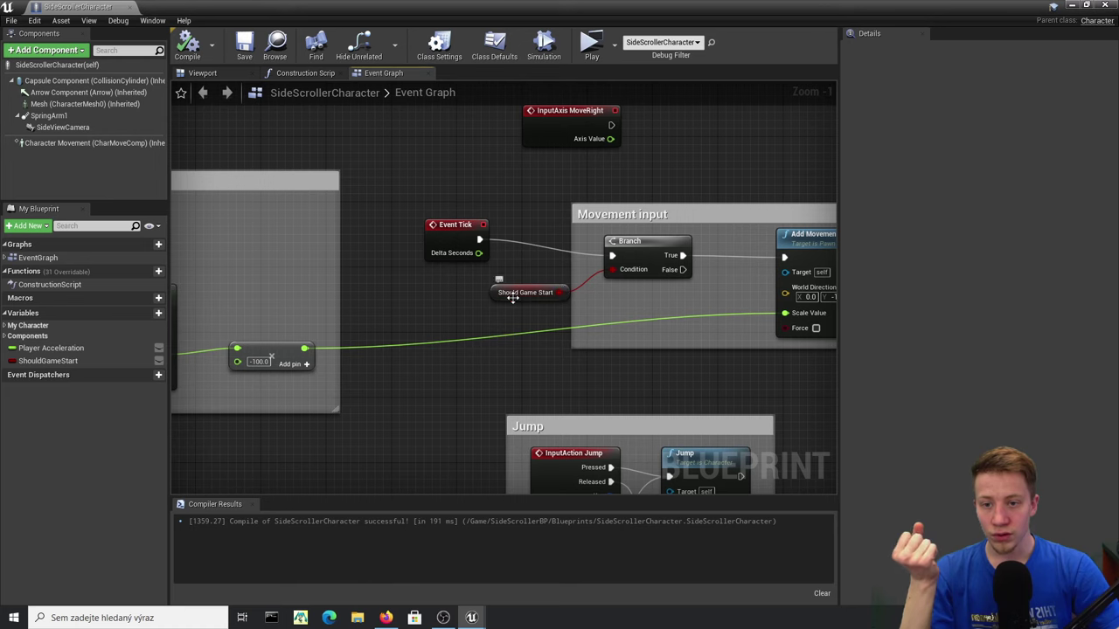
# - Delete the Stop Jumping node from the Jump group and reposition the InputTouch node
pyautogui.moveTo(665, 303); pyautogui.dragTo(546, 295, button='right')
pyautogui.moveTo(429, 443); pyautogui.dragTo(490, 200, button='right')
pyautogui.moveTo(522, 292); pyautogui.dragTo(464, 245, button='right')
pyautogui.moveTo(445, 214); pyautogui.dragTo(445, 239)
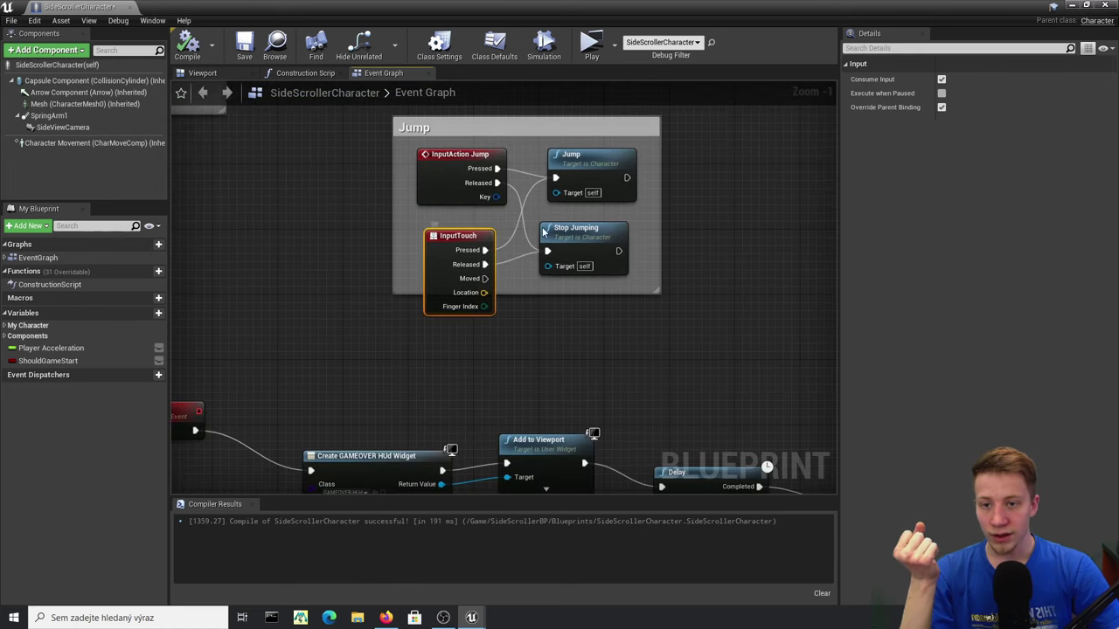
pyautogui.moveTo(533, 210); pyautogui.dragTo(508, 282, button='right')
pyautogui.click(557, 313)
pyautogui.press('Delete')
pyautogui.moveTo(430, 307); pyautogui.dragTo(431, 300)
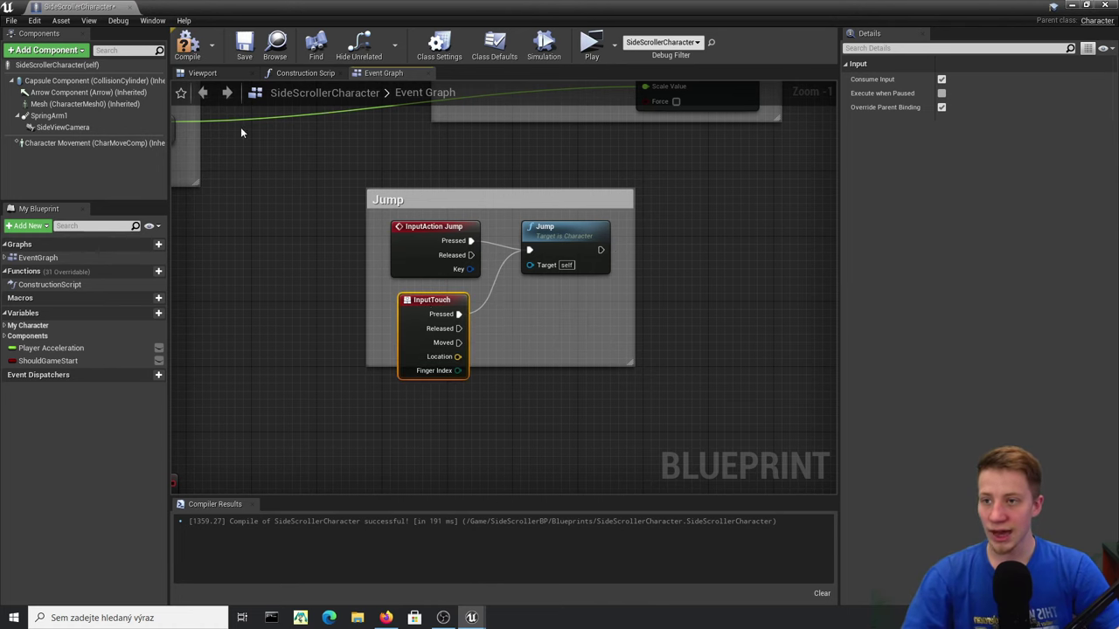
# - Add a Set ShouldGameStart node enabled to true and connect it after the Jump node
pyautogui.click(194, 51)
pyautogui.moveTo(76, 360); pyautogui.dragTo(601, 254)
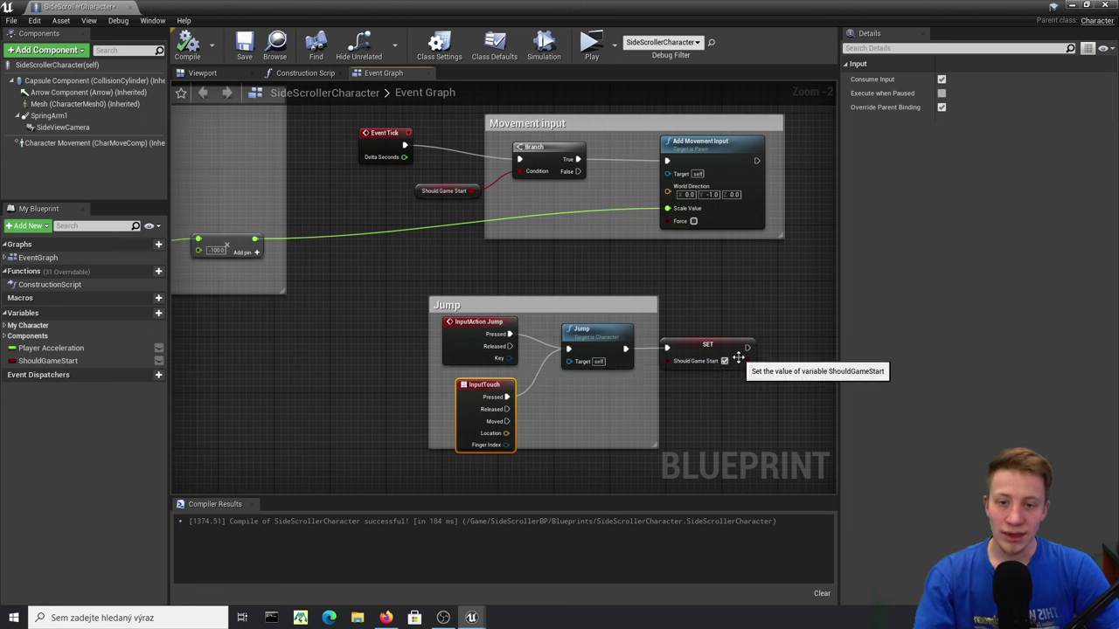
pyautogui.moveTo(470, 341); pyautogui.dragTo(452, 278, button='right')
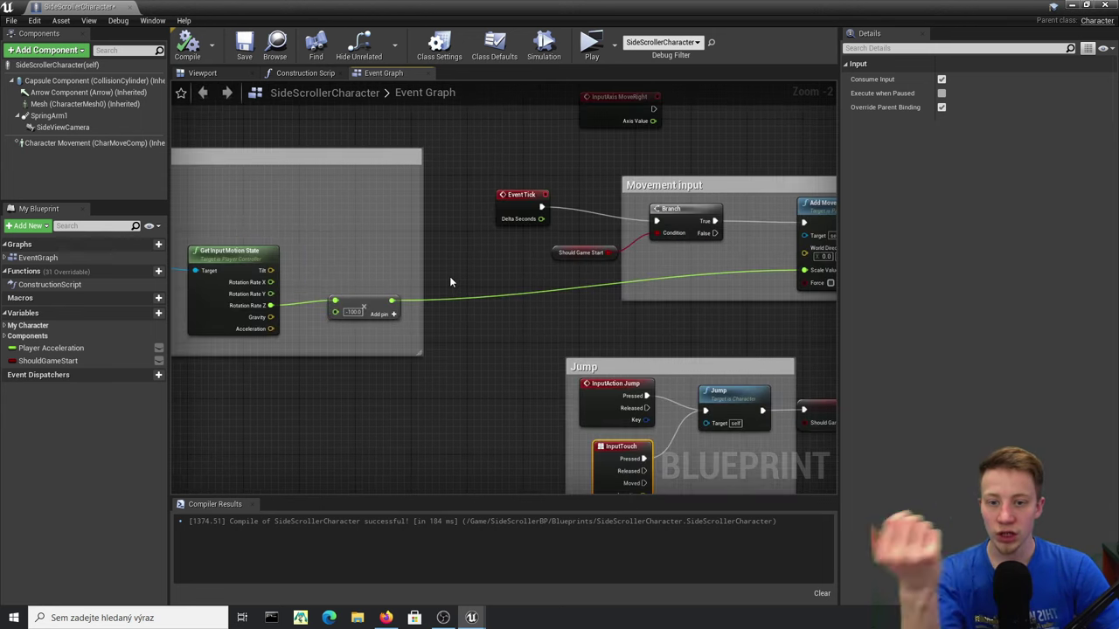
pyautogui.moveTo(786, 326); pyautogui.dragTo(652, 238, button='right')
pyautogui.moveTo(684, 180); pyautogui.dragTo(677, 272, button='right')
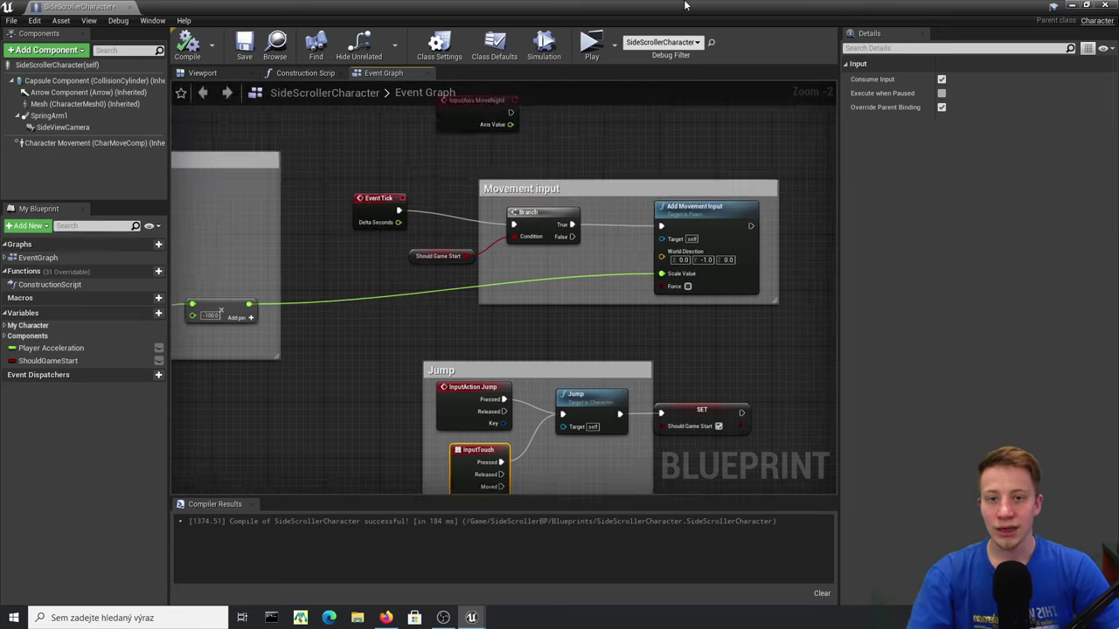
# - In the level editor, raise the Map_BP actor to a Z location of about 1040
pyautogui.moveTo(551, 7); pyautogui.dragTo(643, 508)
pyautogui.moveTo(557, 255); pyautogui.dragTo(552, 233, button='right')
pyautogui.scroll(-4, 572, 271)
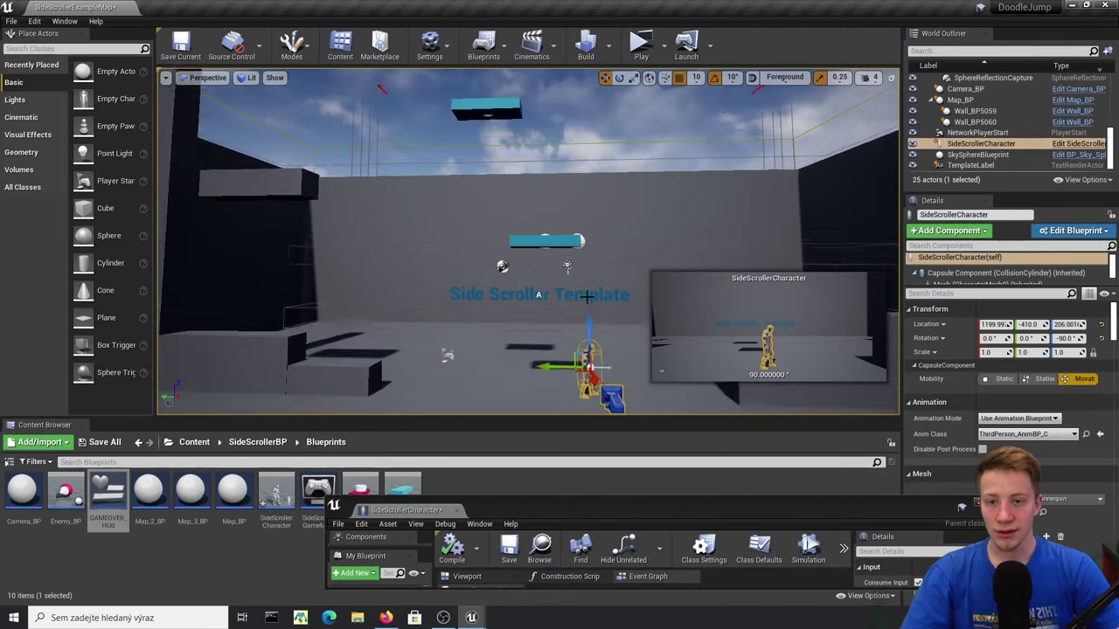
pyautogui.click(558, 261)
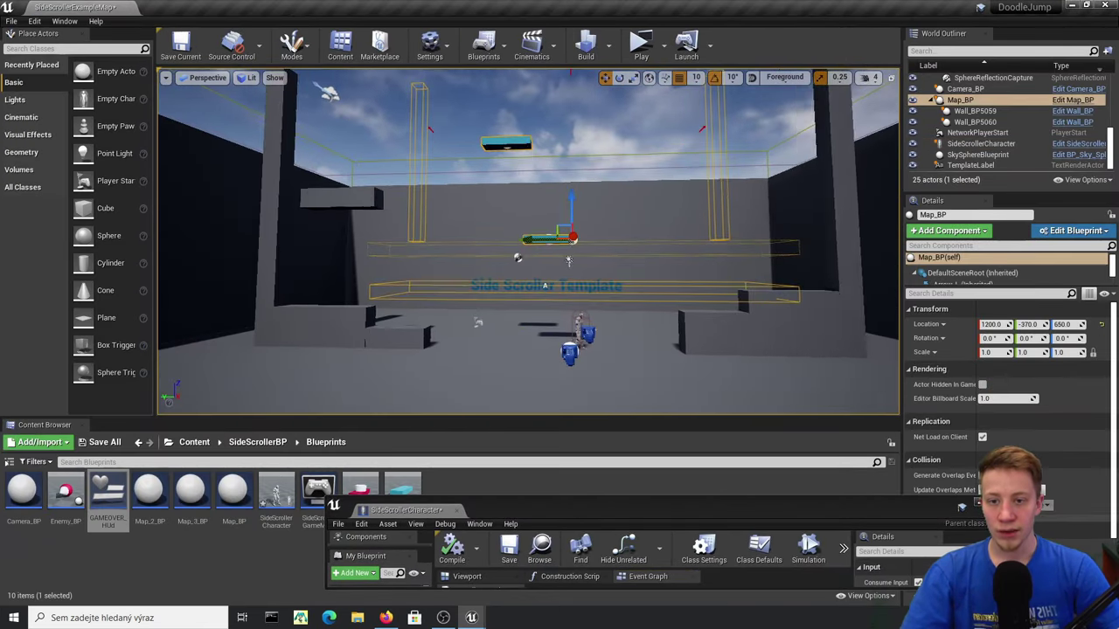
pyautogui.moveTo(558, 162); pyautogui.dragTo(558, 133)
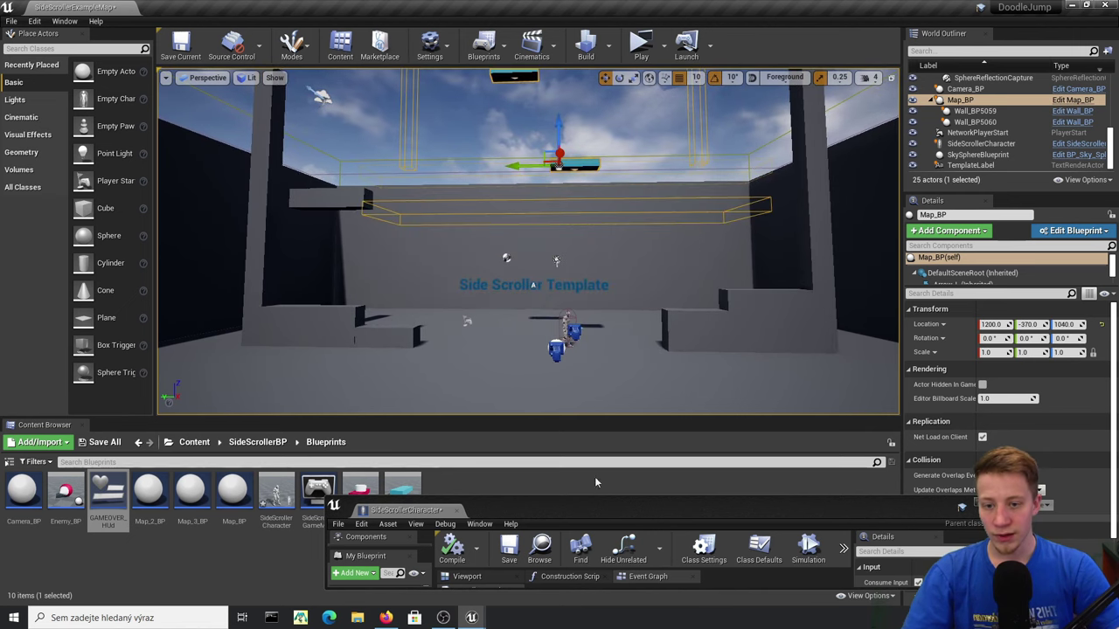
# - Place a Wall_BP platform above the character at about X 1200, Y -380, Z 520
pyautogui.click(231, 572)
pyautogui.click(935, 510)
pyautogui.moveTo(402, 494); pyautogui.dragTo(560, 347)
pyautogui.moveTo(559, 347); pyautogui.dragTo(556, 298, button='right')
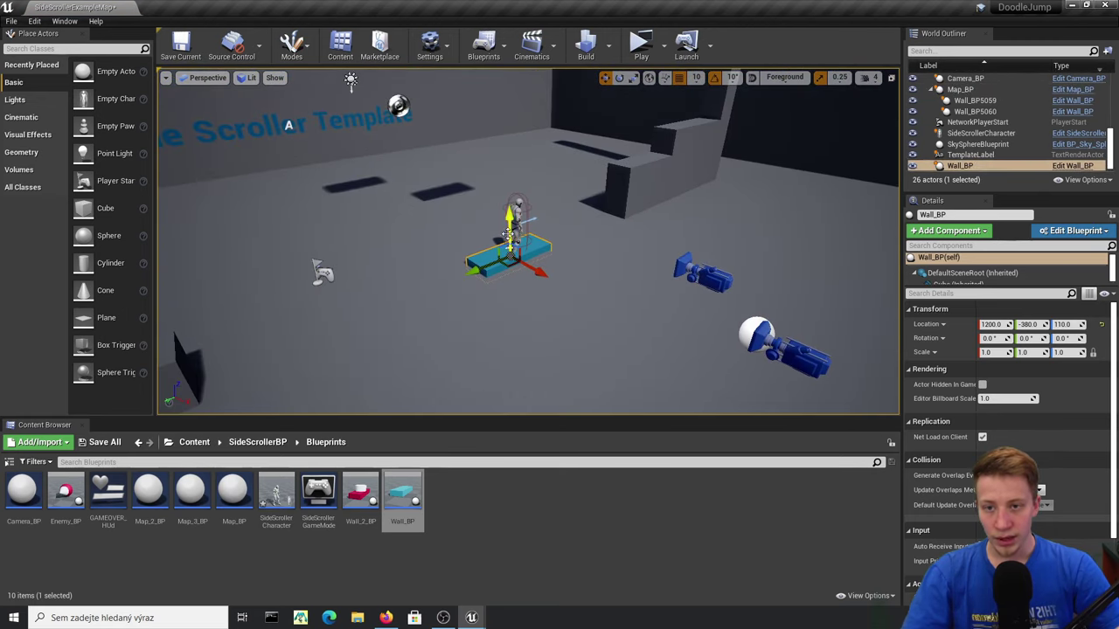
pyautogui.moveTo(495, 245); pyautogui.dragTo(488, 72)
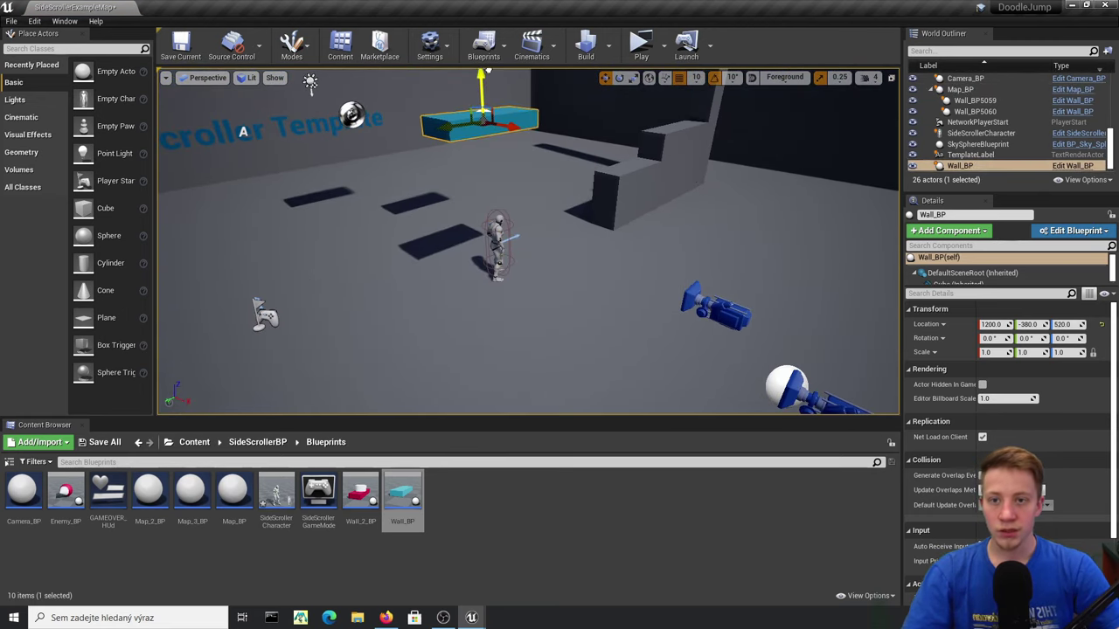
# - Play the level to test jumping with the new platform layout, and save the level
pyautogui.click(641, 44)
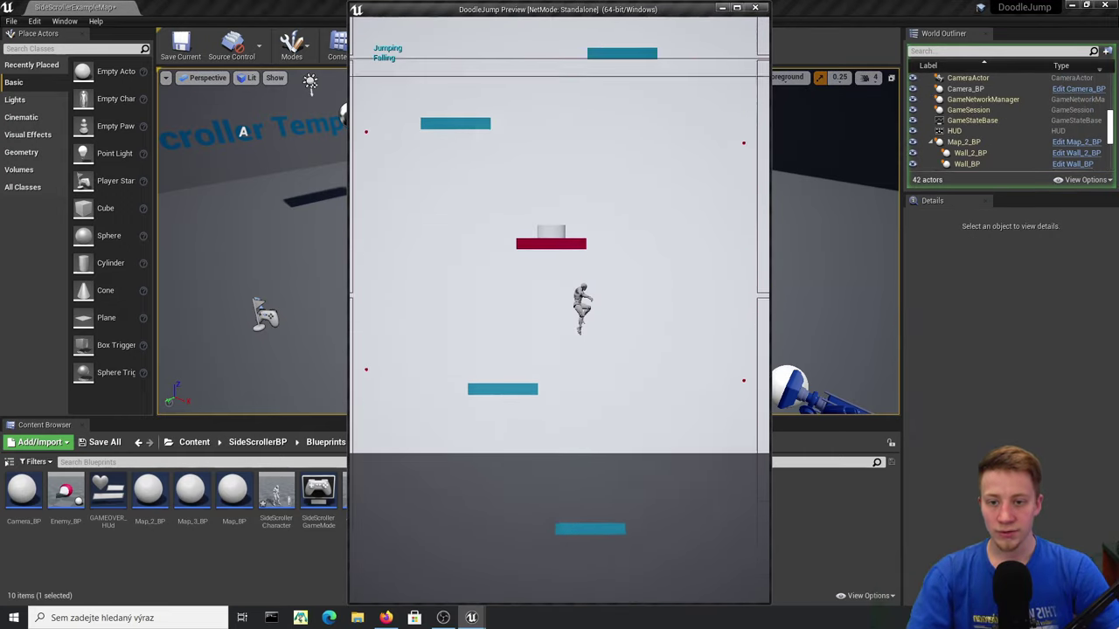
pyautogui.press('Escape')
pyautogui.click(181, 46)
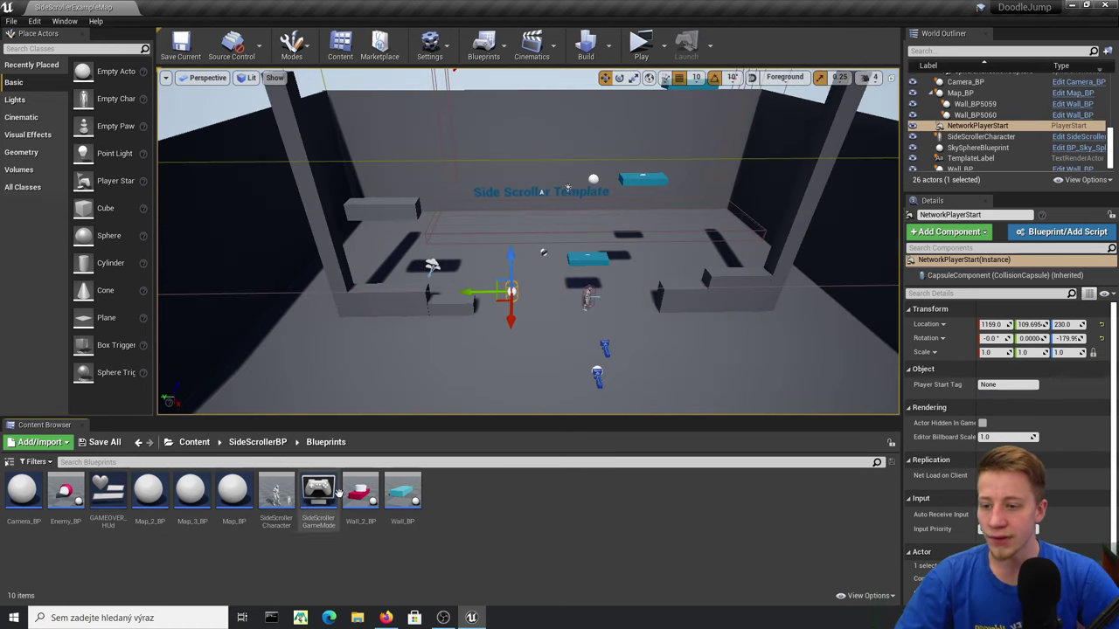
# - Reopen the SideScrollerCharacter blueprint and examine the motion input multiplier and the Add Movement Input world direction
pyautogui.doubleClick(280, 493)
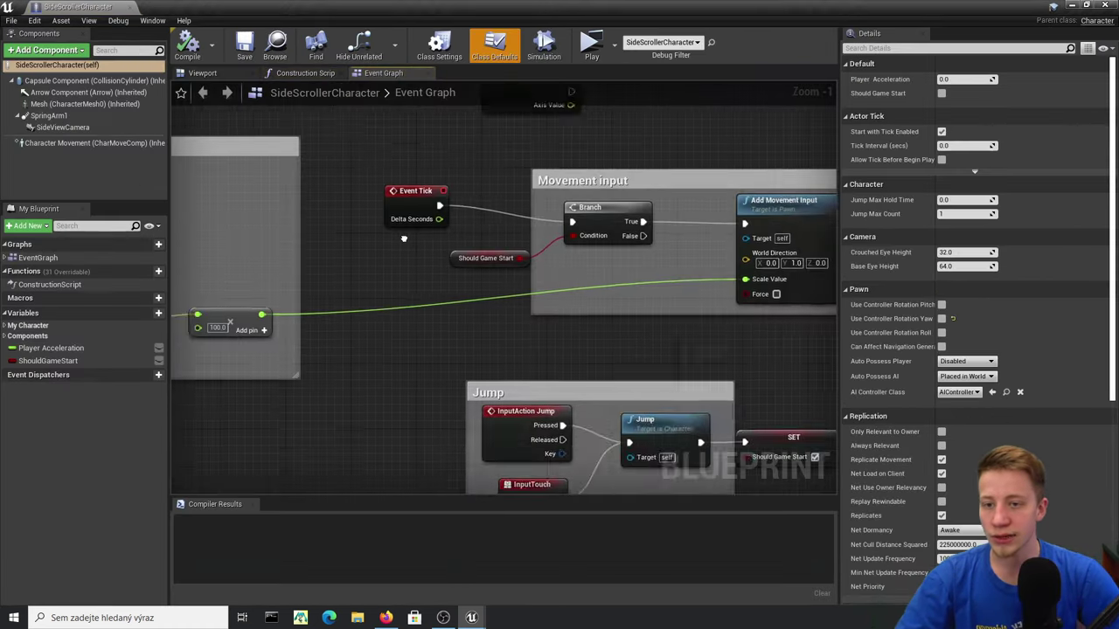
pyautogui.moveTo(313, 264); pyautogui.dragTo(691, 232, button='right')
pyautogui.scroll(1, 542, 324)
pyautogui.click(541, 325)
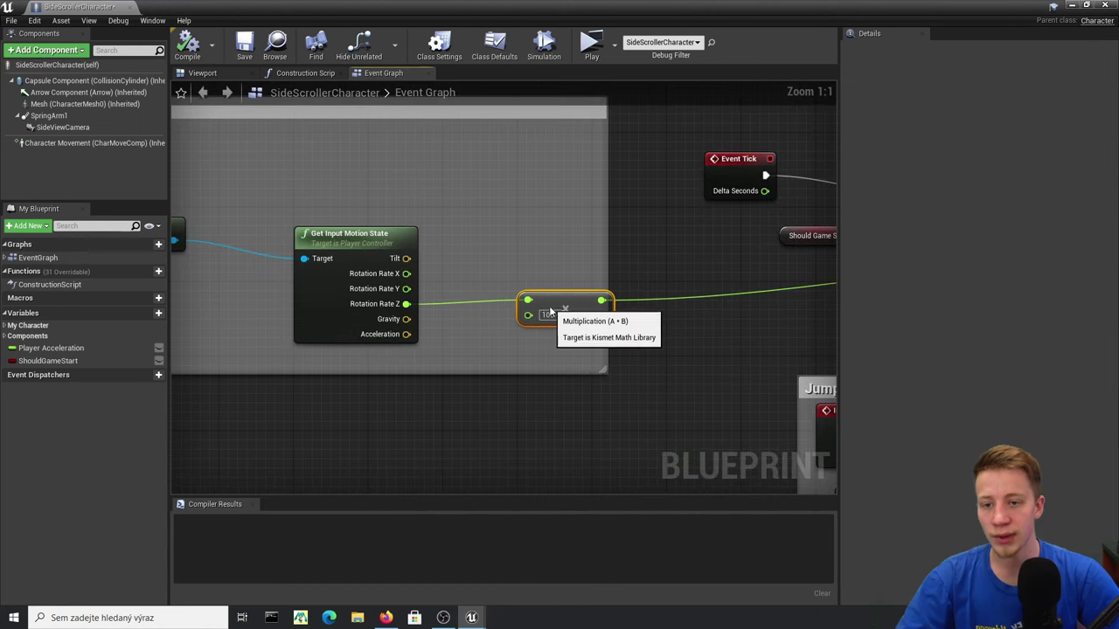
pyautogui.moveTo(706, 342); pyautogui.dragTo(256, 376, button='right')
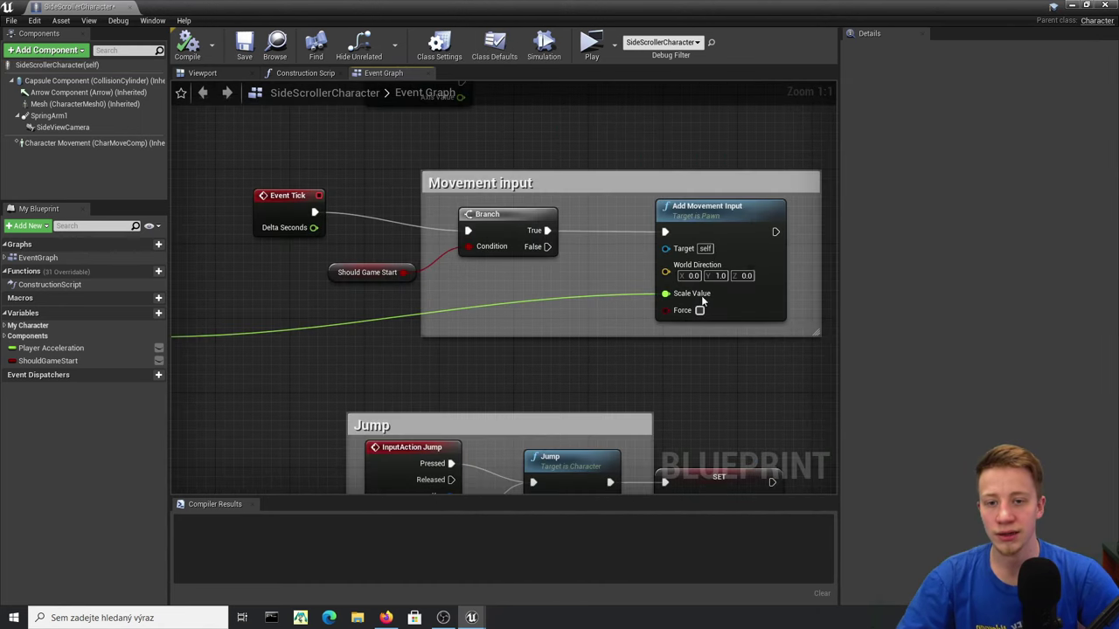
pyautogui.moveTo(720, 276); pyautogui.dragTo(650, 266, button='right')
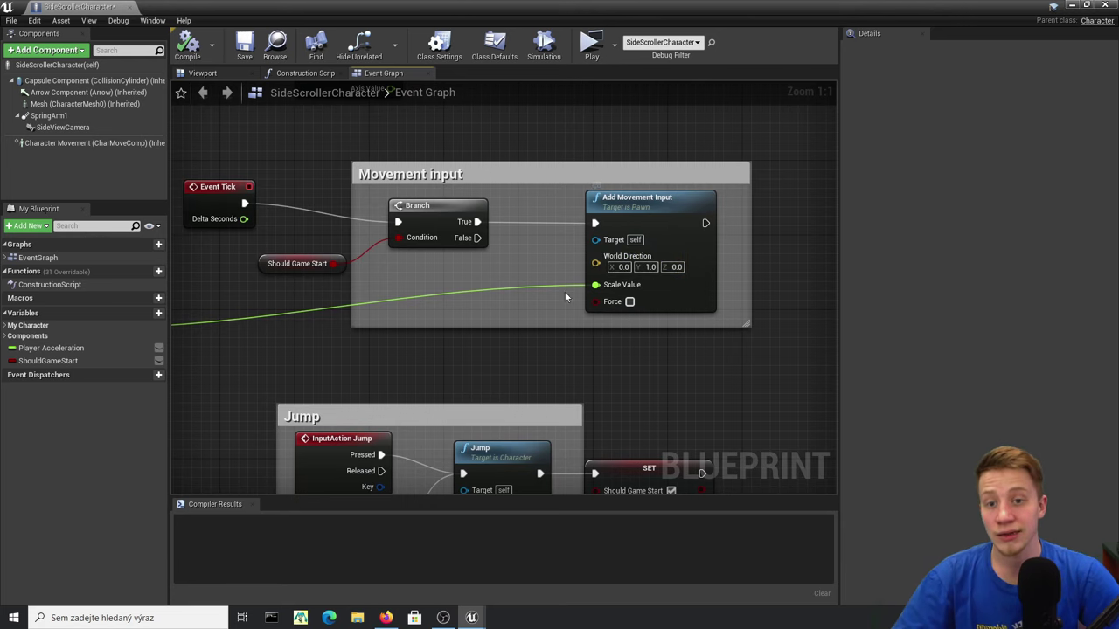
pyautogui.moveTo(309, 315); pyautogui.dragTo(690, 297, button='right')
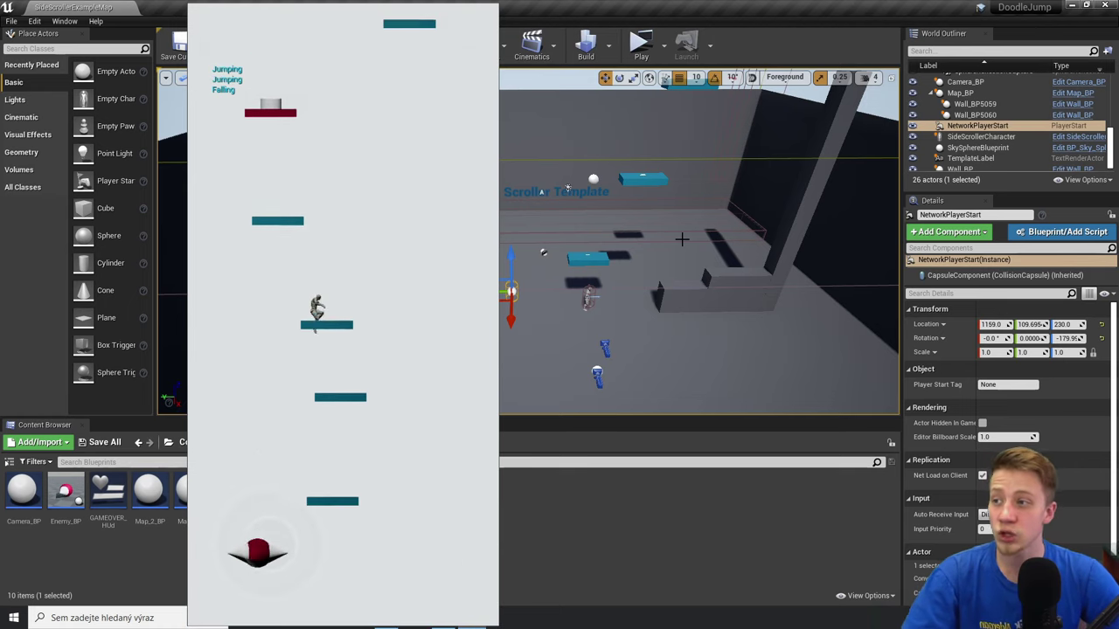
pyautogui.press('Escape')
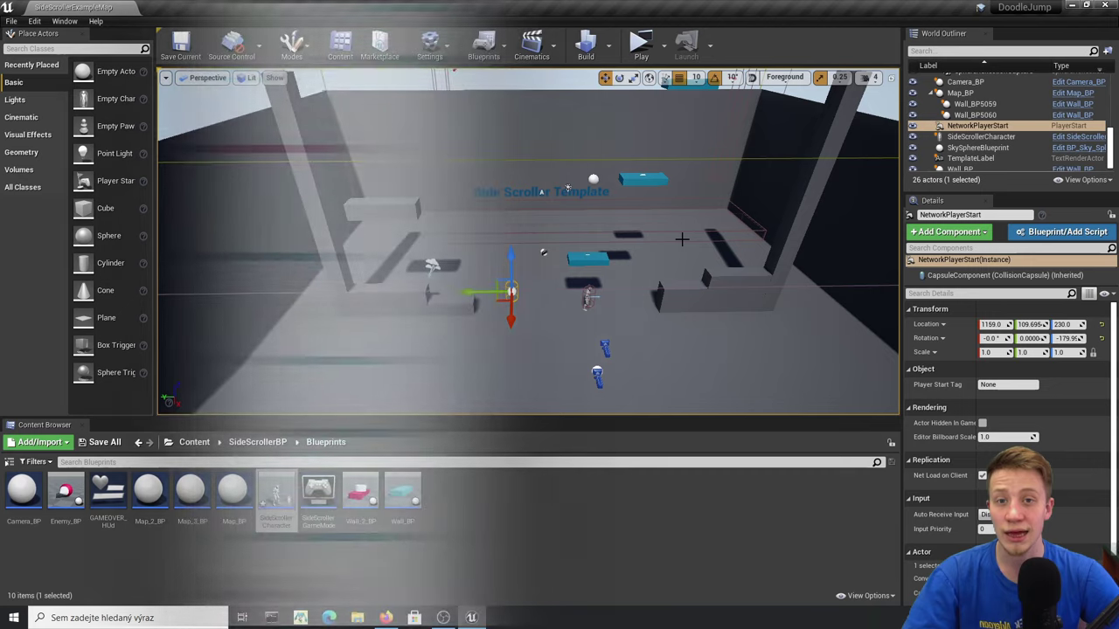